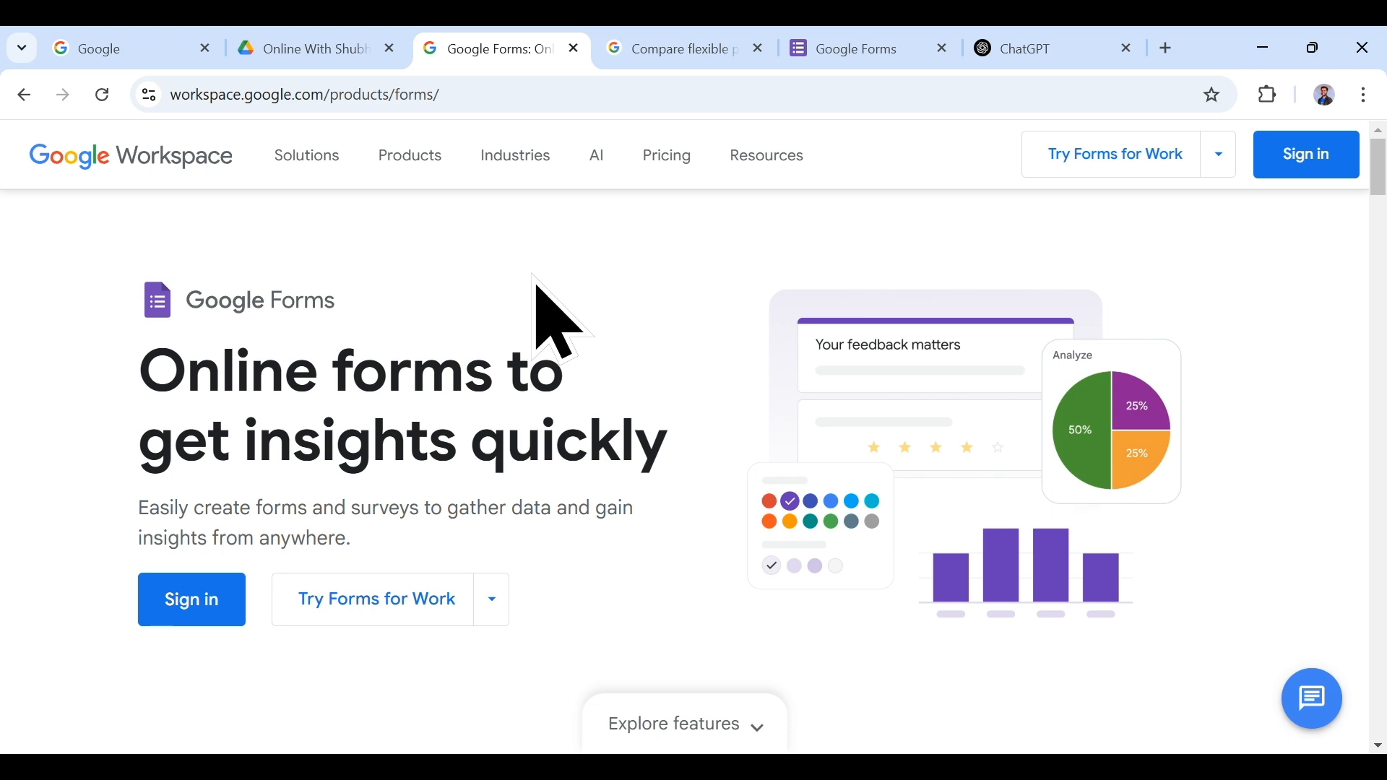
Step: Scroll the Google Forms product page past the Create section to 'Customise forms to your needs'
scroll(548, 294, "down", 5)
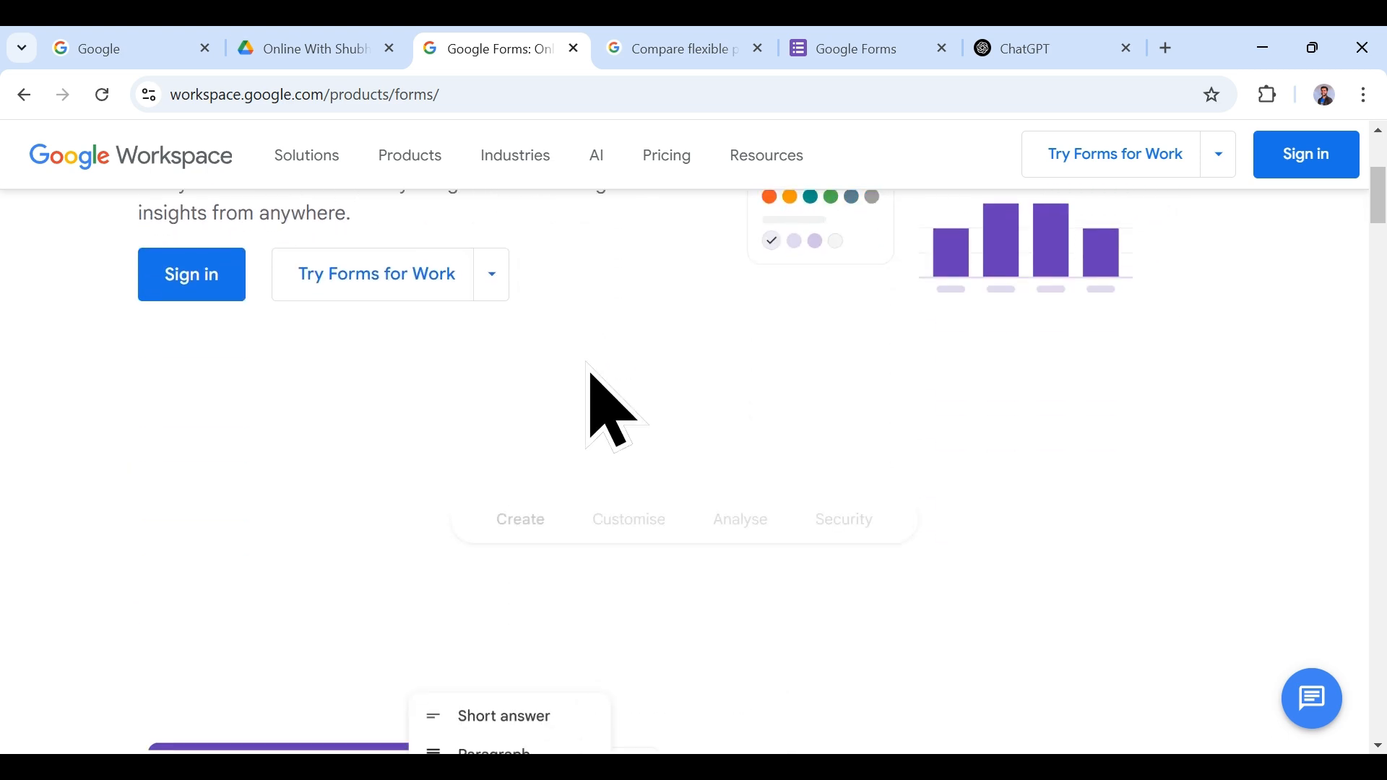
scroll(586, 390, "up", 5)
scroll(622, 409, "down", 8)
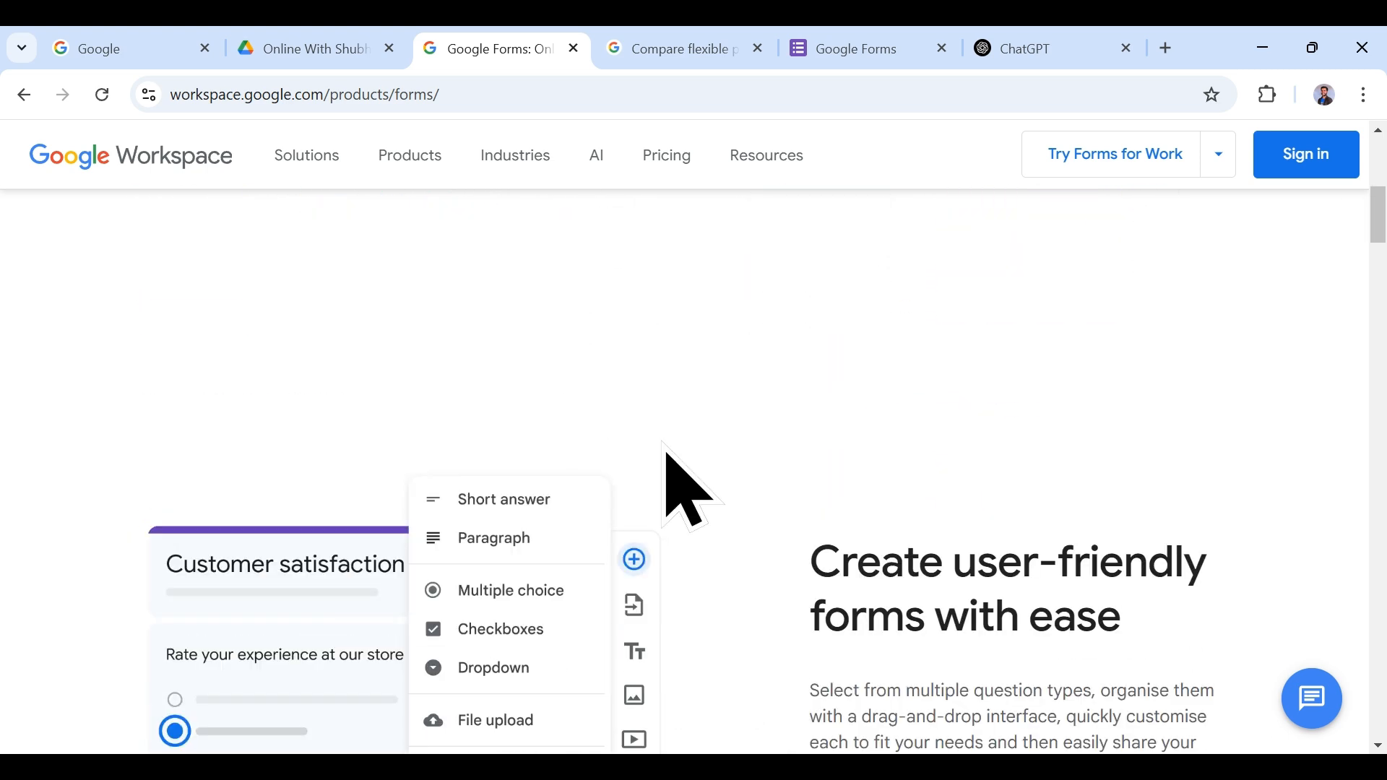
scroll(690, 491, "down", 3)
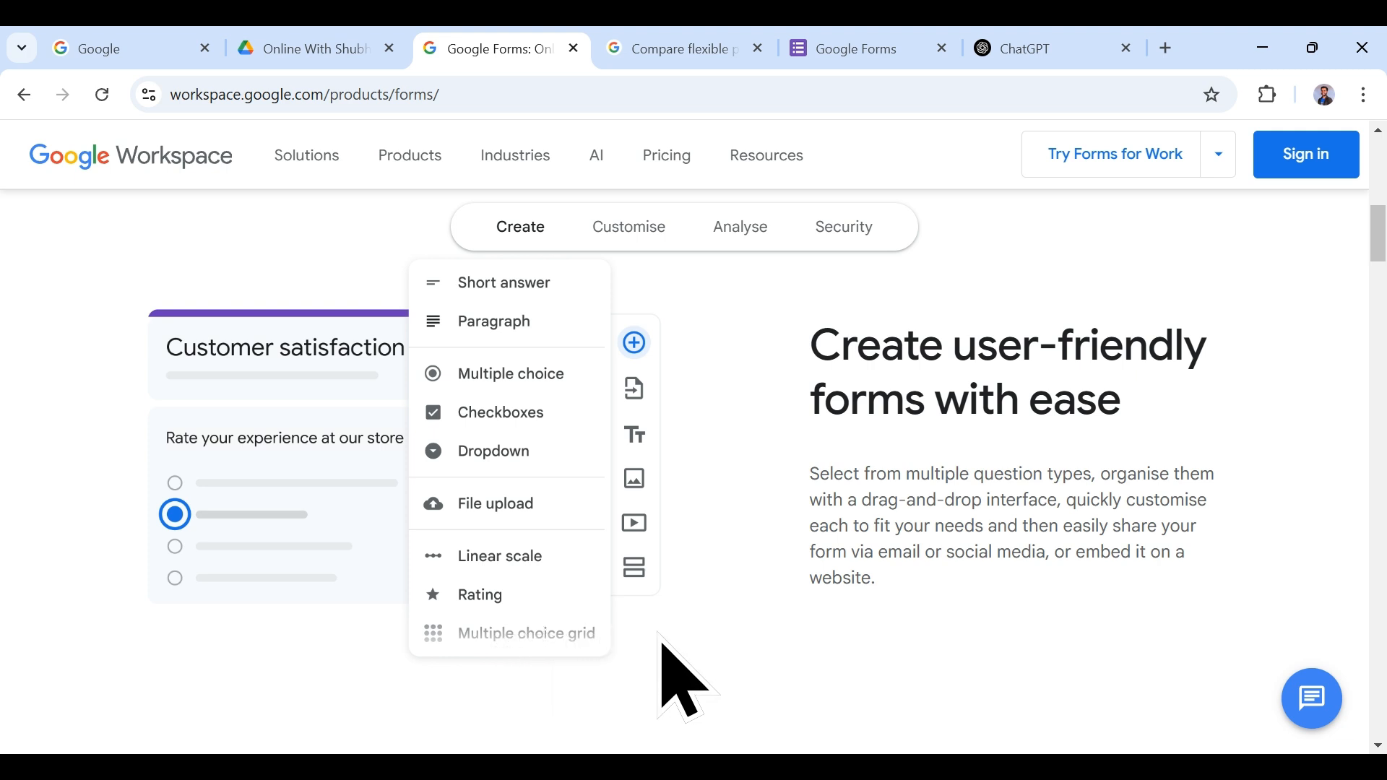
scroll(729, 476, "down", 2)
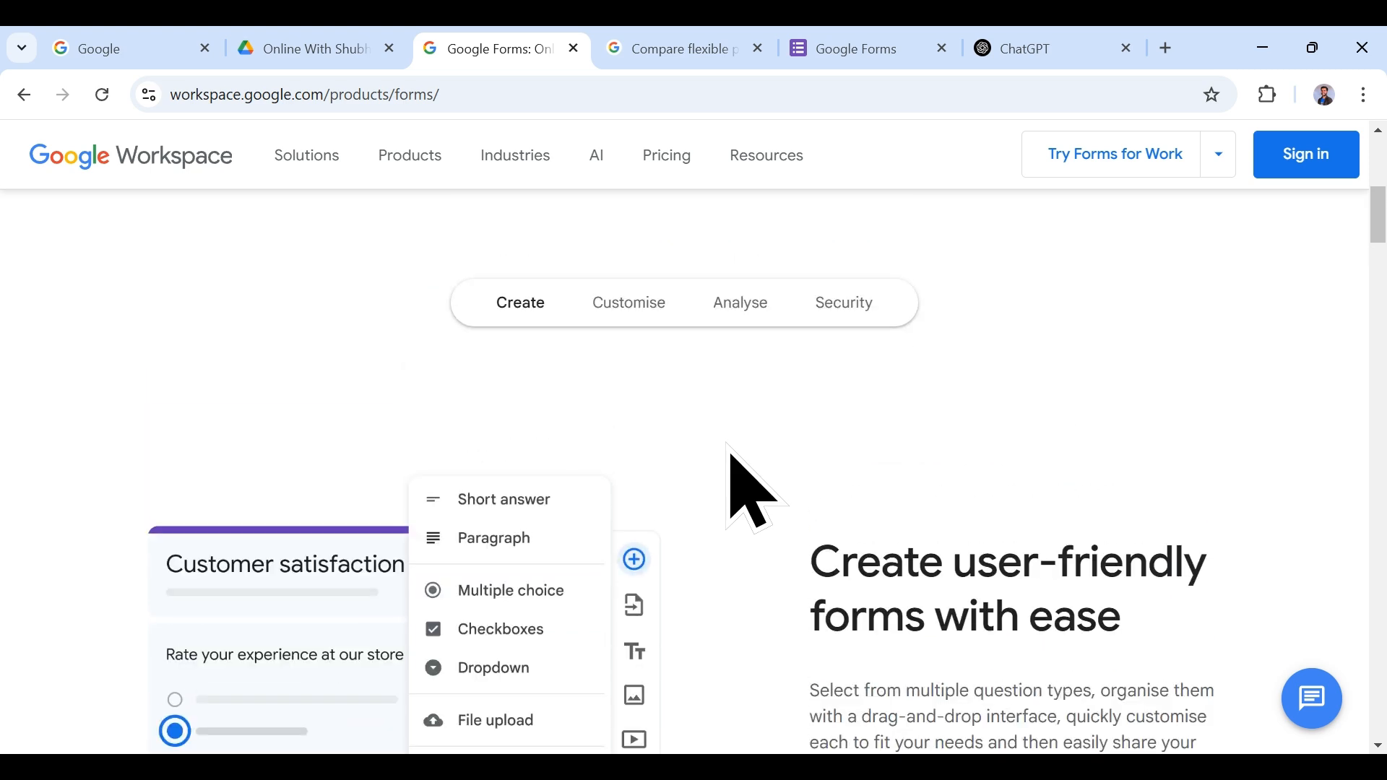
scroll(729, 451, "up", 2)
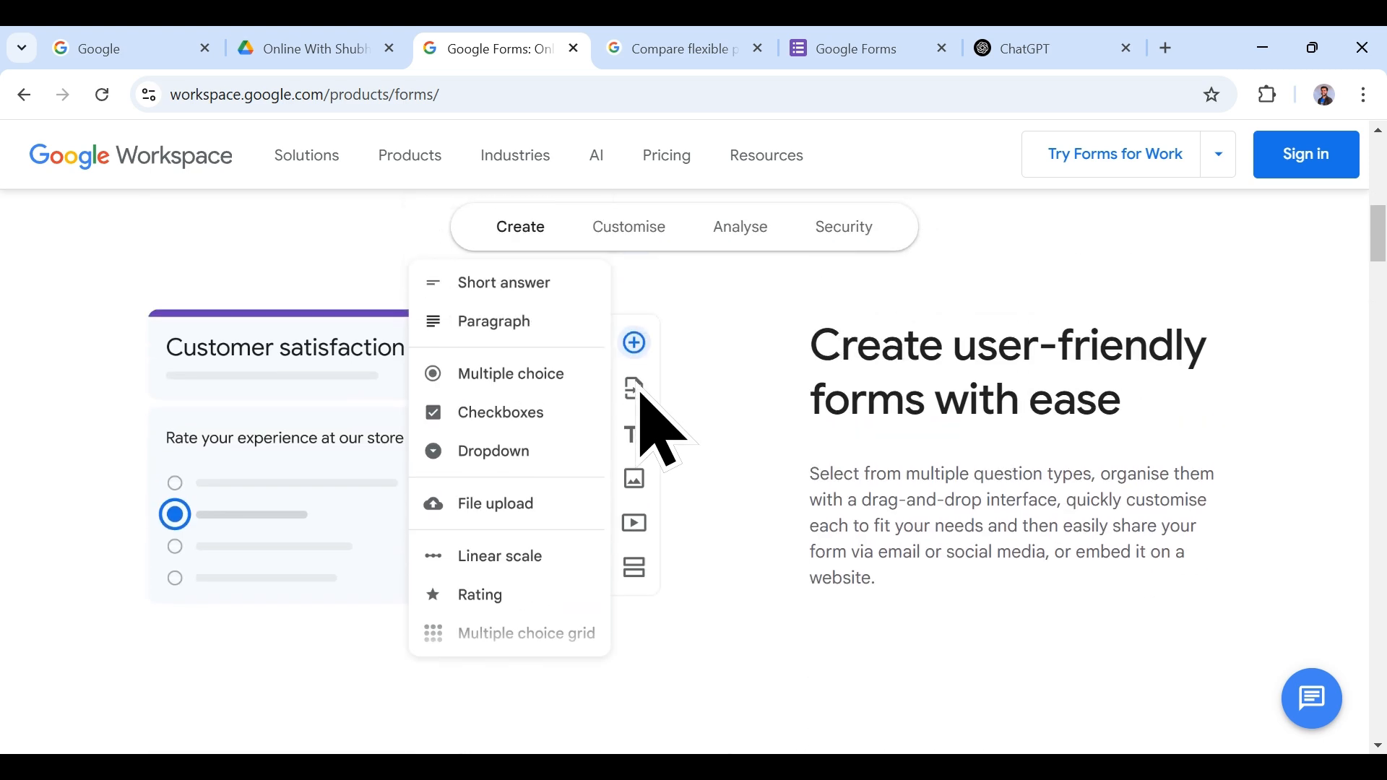
scroll(693, 491, "down", 1)
scroll(704, 500, "down", 5)
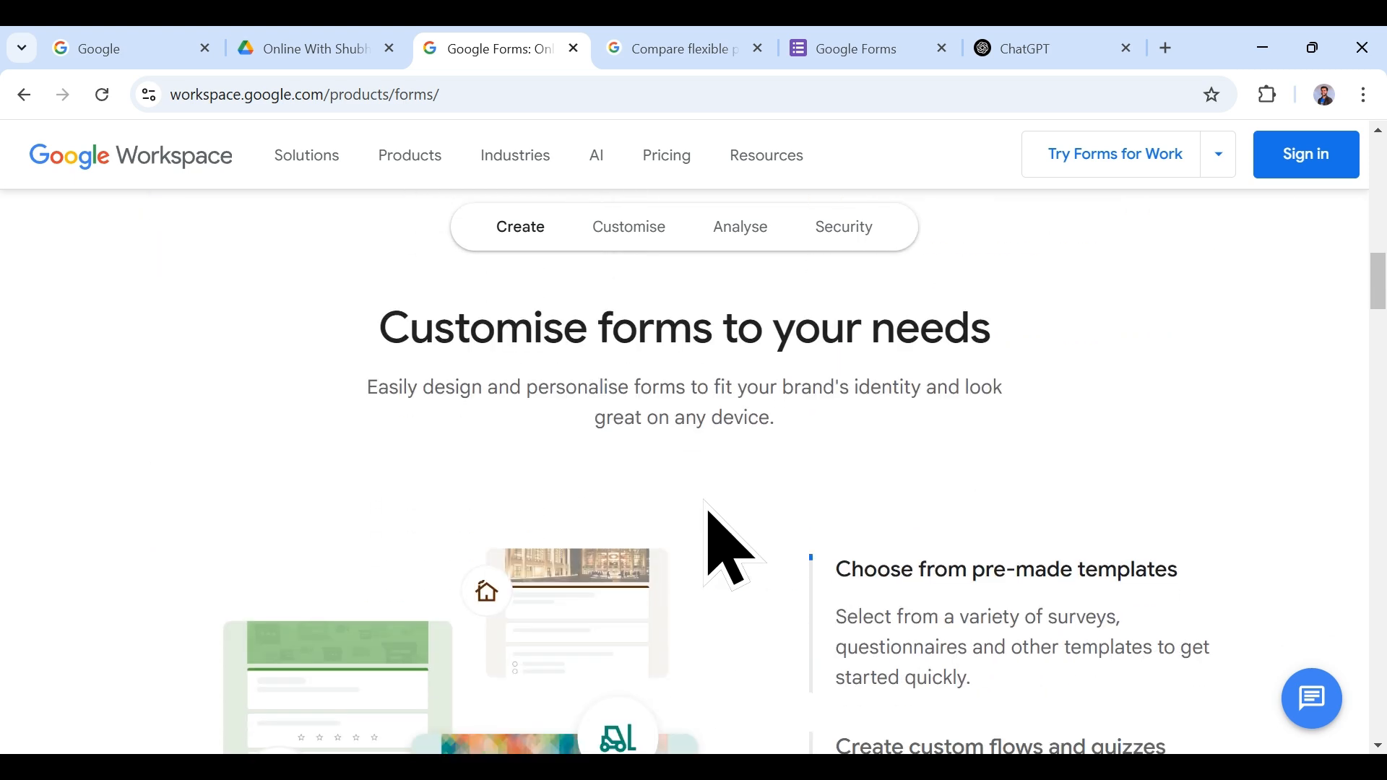
Step: Scroll through the Customise section and expand 'Customise the look to reflect your brand'
scroll(753, 504, "down", 3)
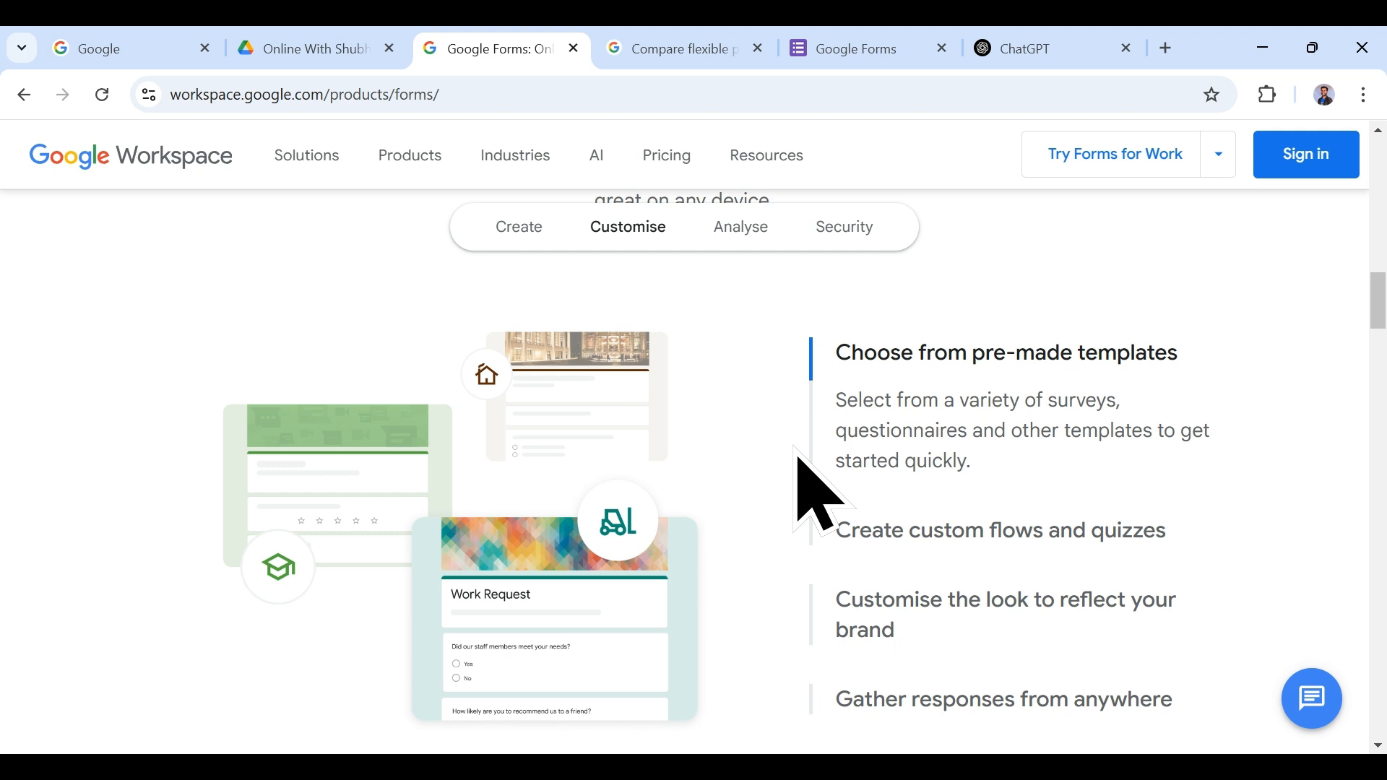
scroll(799, 489, "down", 2)
scroll(799, 489, "up", 2)
scroll(925, 563, "down", 3)
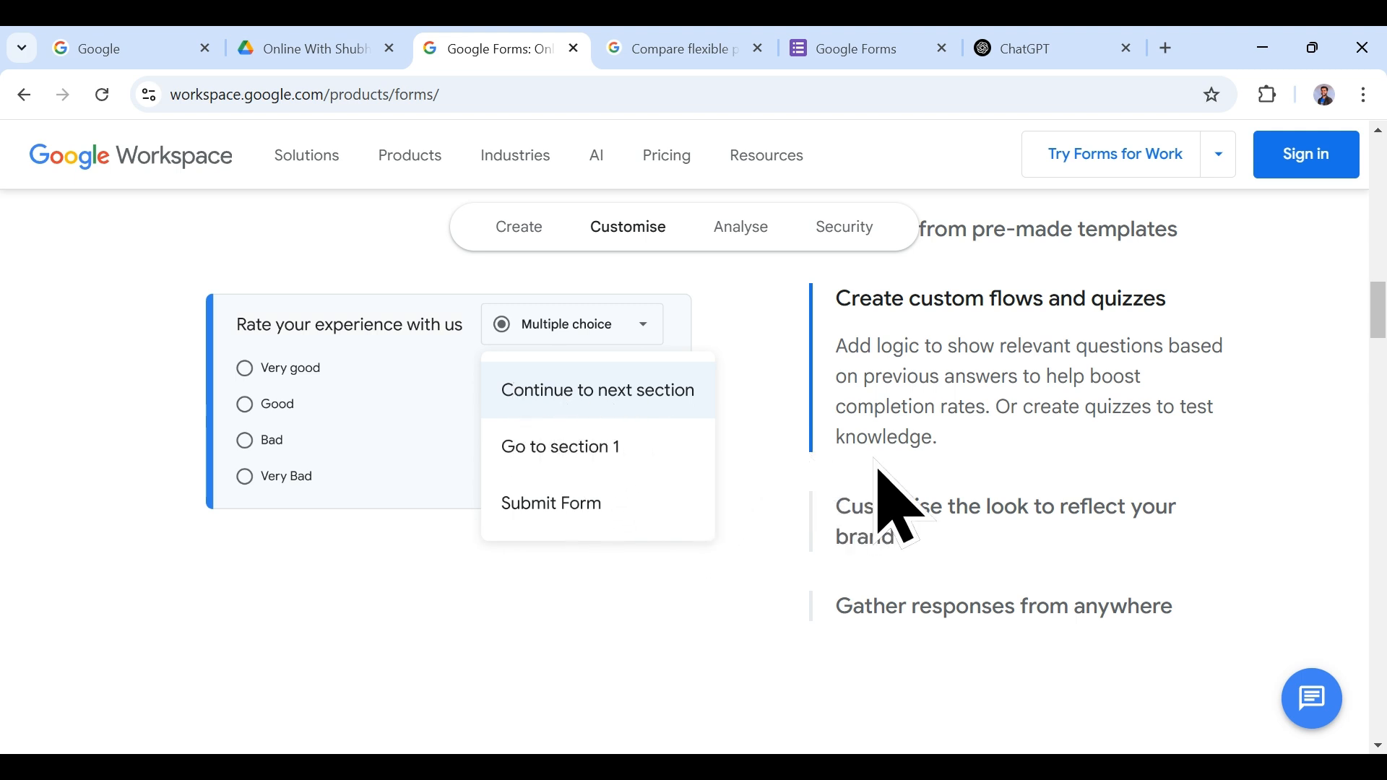
left_click(925, 504)
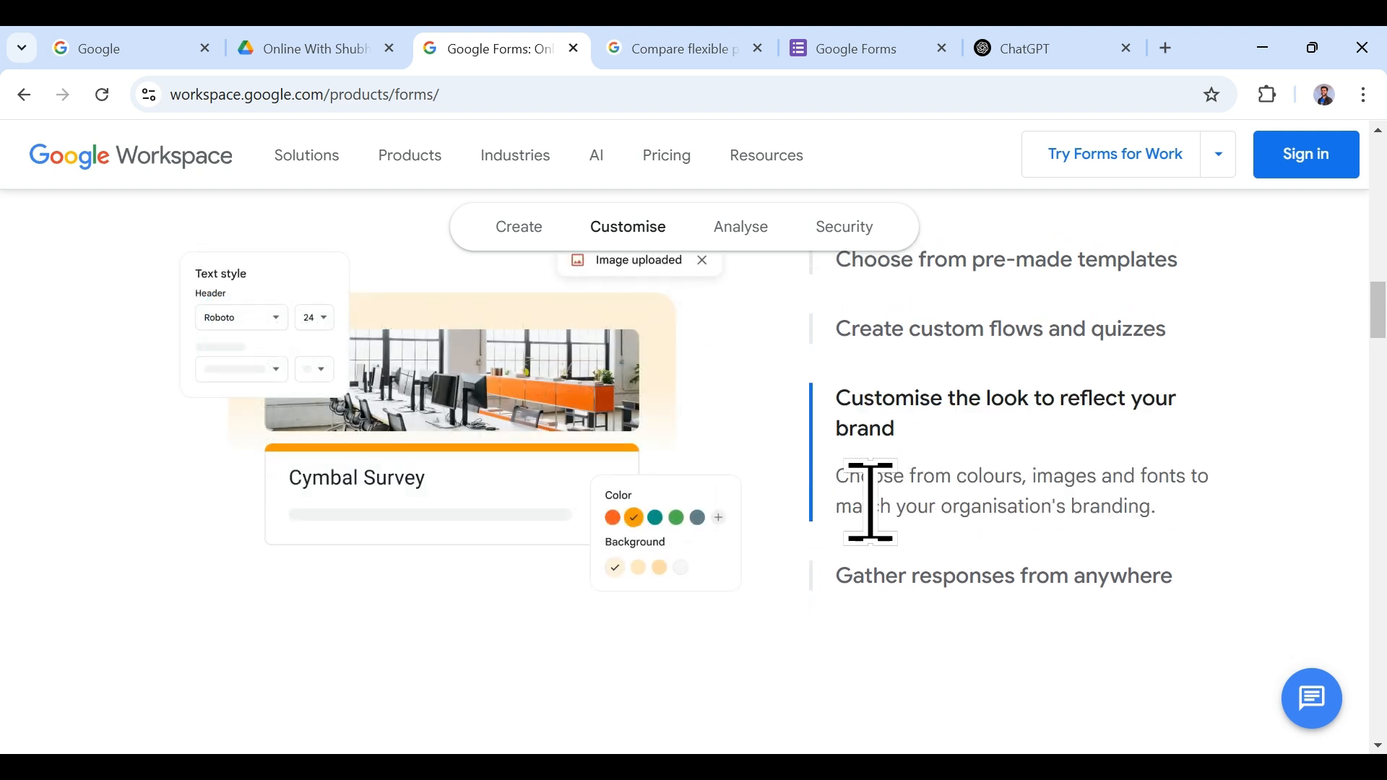
Step: Scroll down to where the data-driven insights section begins
scroll(831, 535, "up", 2)
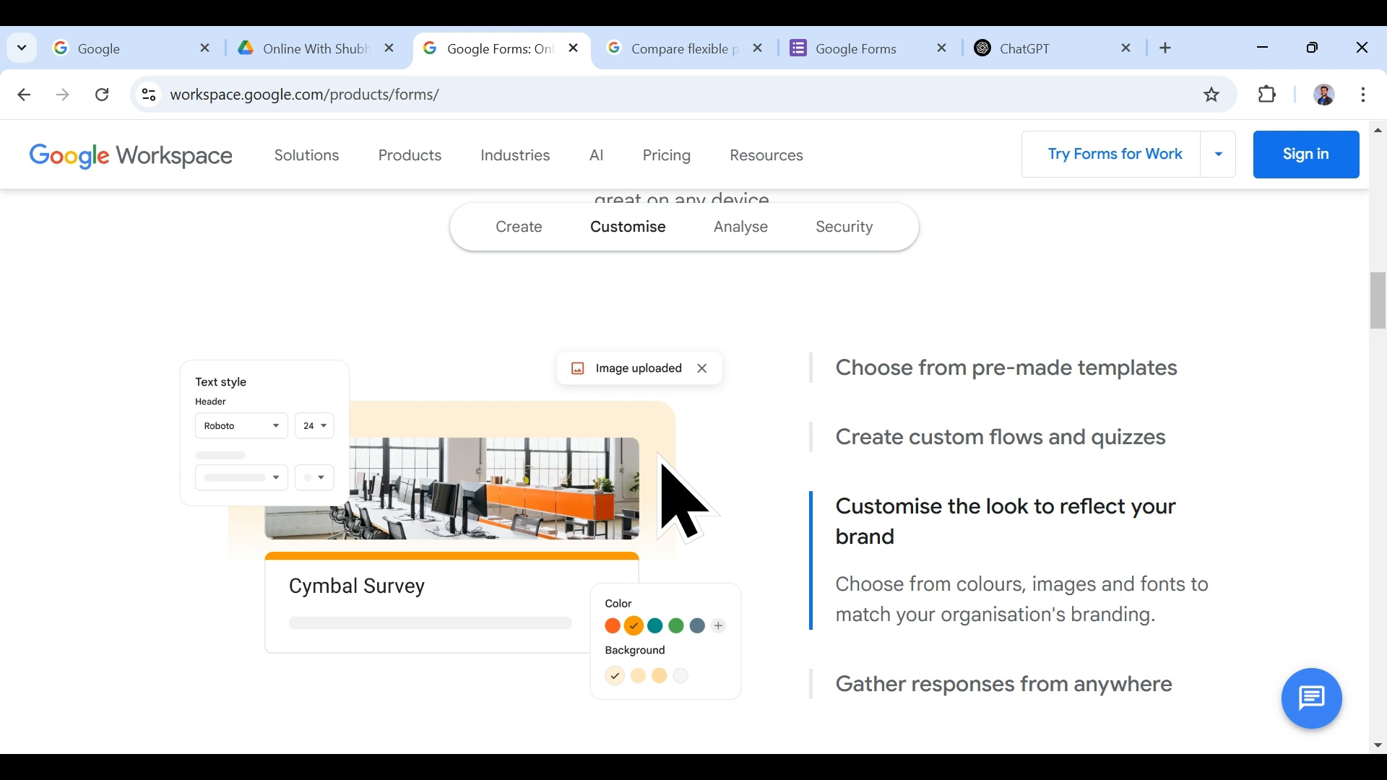
scroll(910, 596, "down", 3)
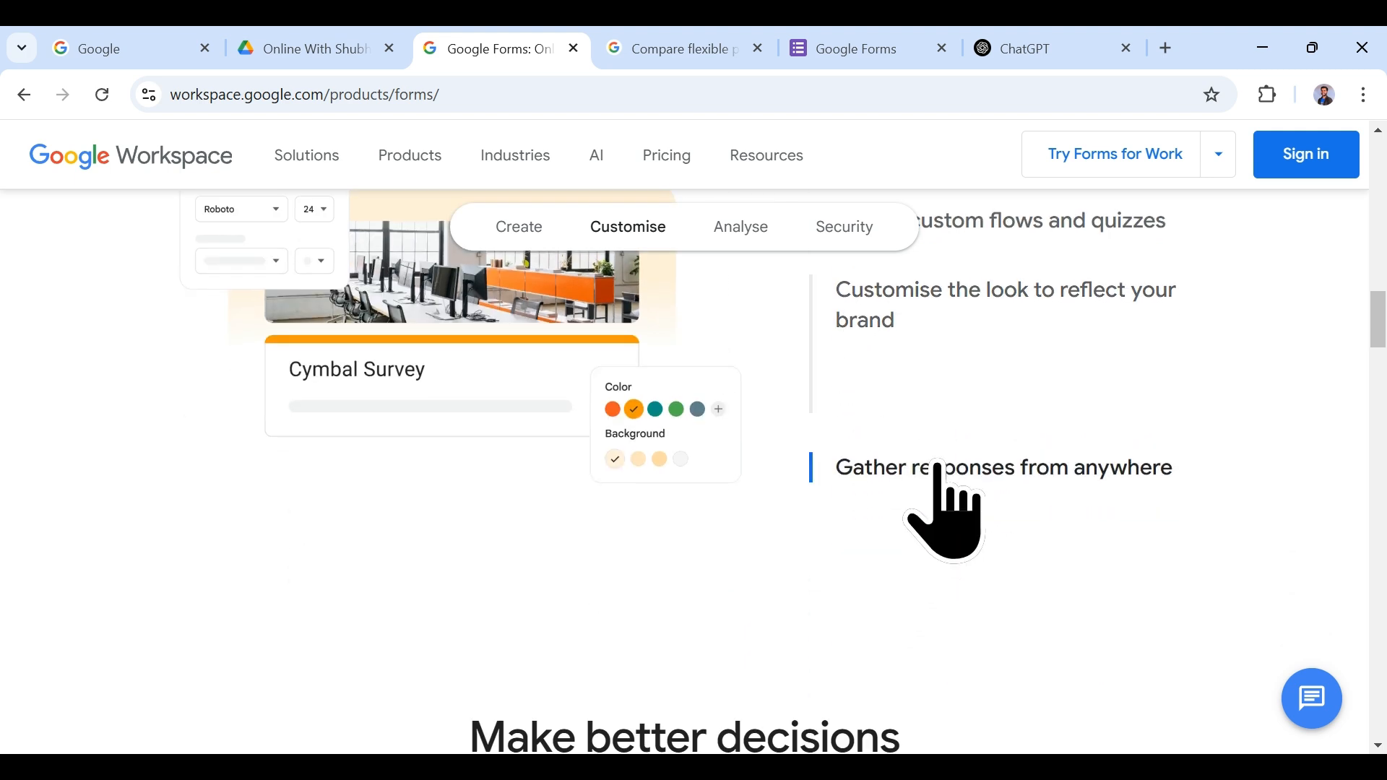
scroll(923, 510, "up", 3)
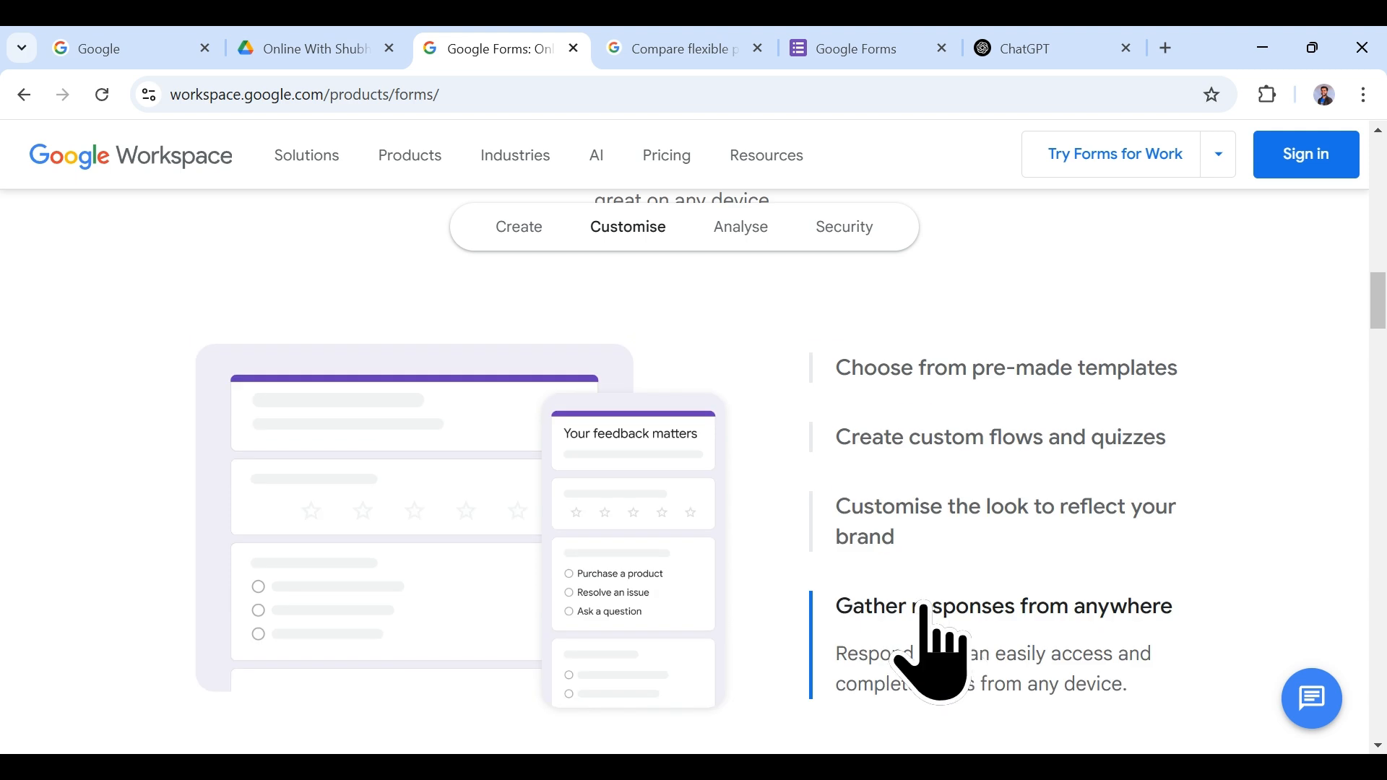
scroll(889, 618, "down", 2)
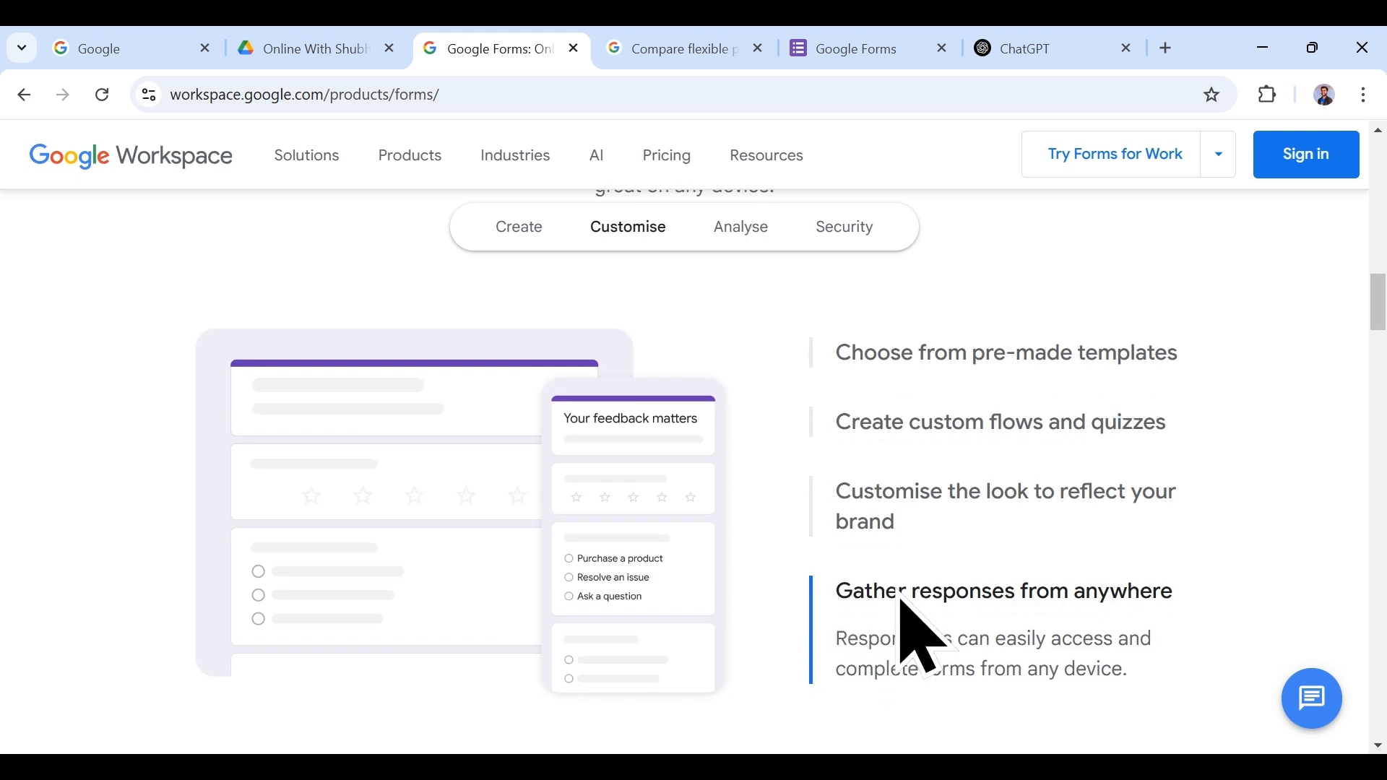
scroll(929, 627, "down", 2)
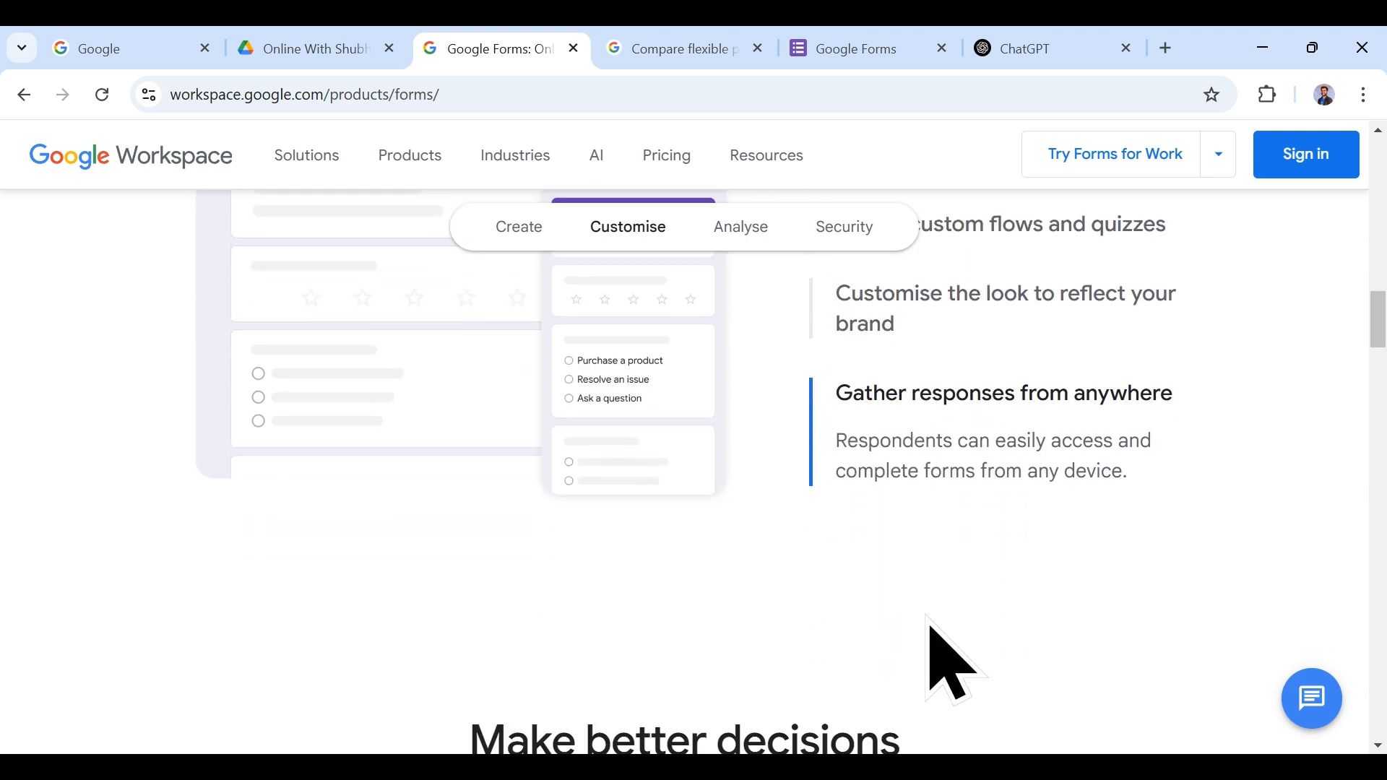
scroll(929, 626, "up", 2)
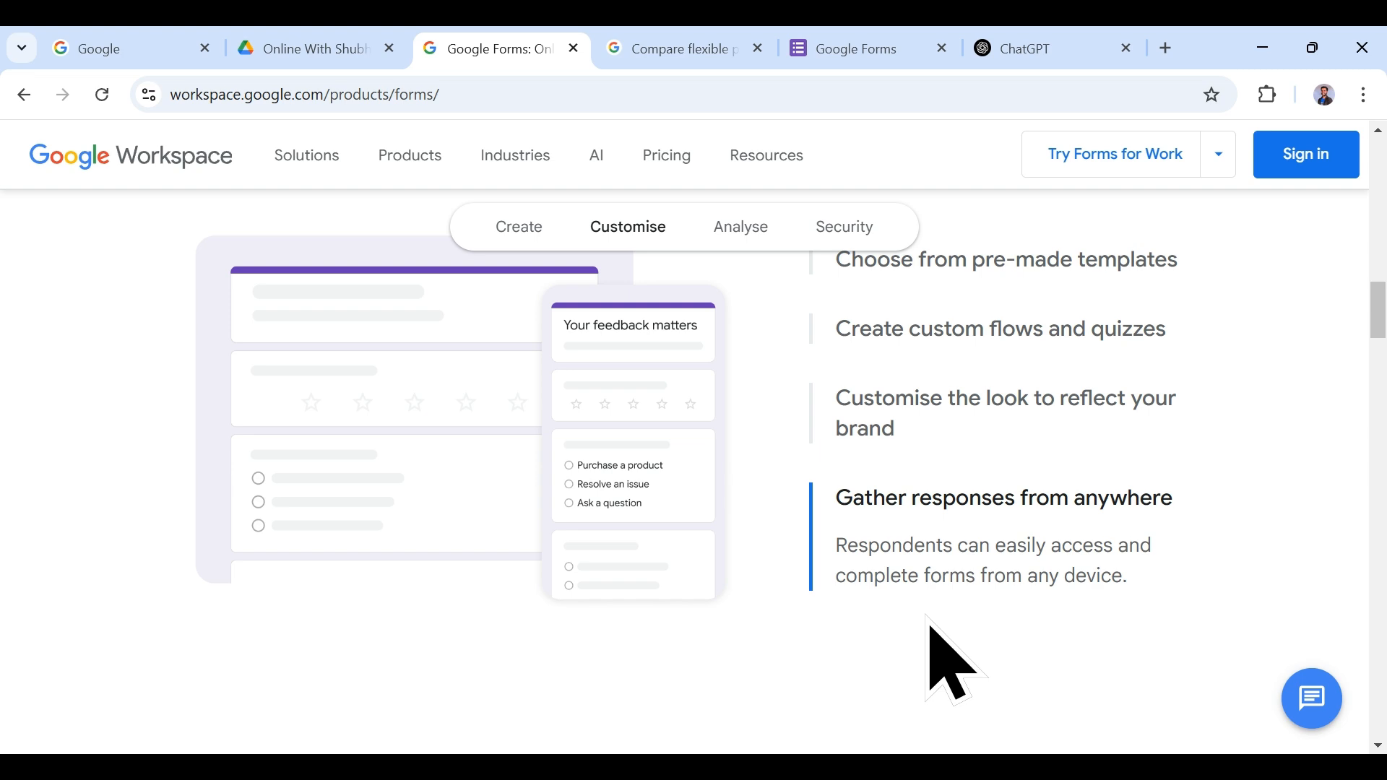
scroll(927, 619, "down", 9)
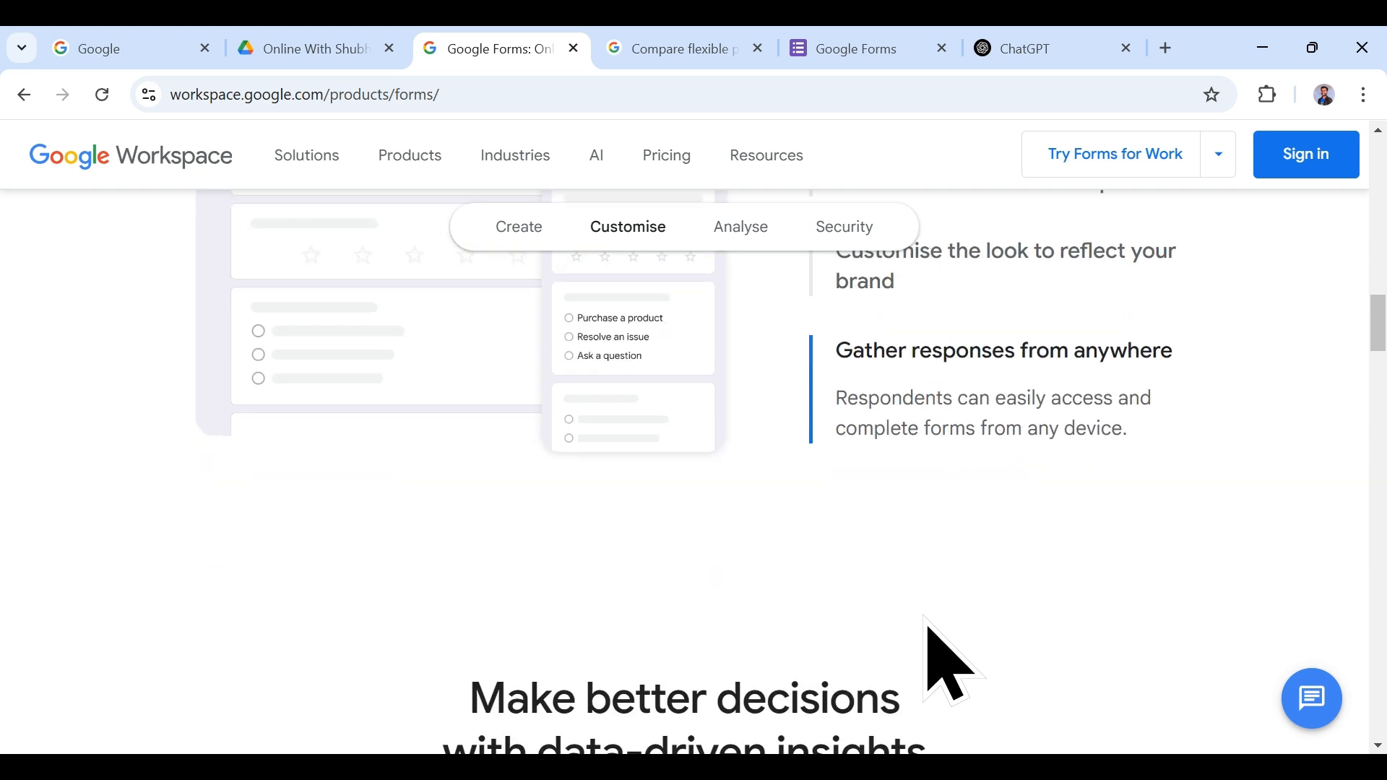
Step: Expand 'Visualise the responses', 'Get deeper insights' and 'Analyse results together', then reach the Security section
scroll(912, 454, "up", 2)
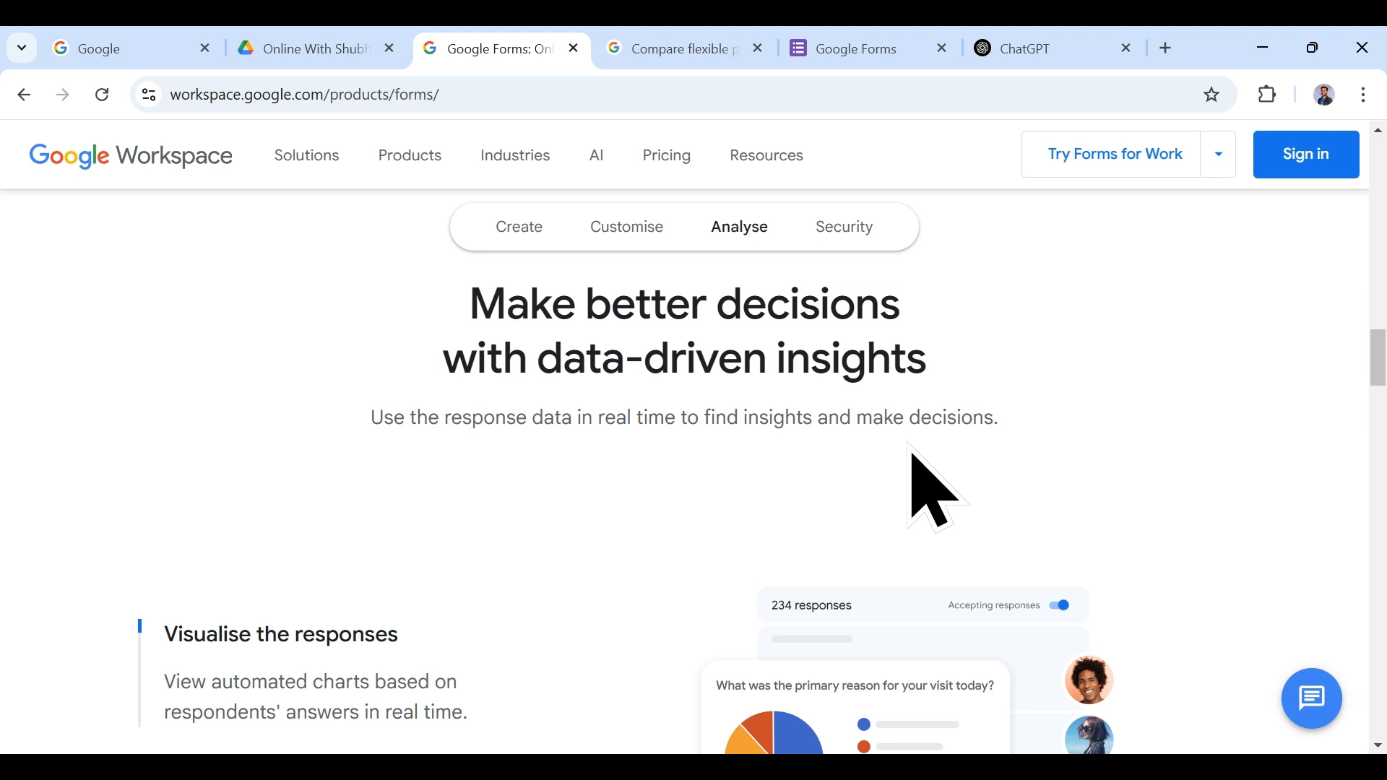
scroll(912, 455, "down", 3)
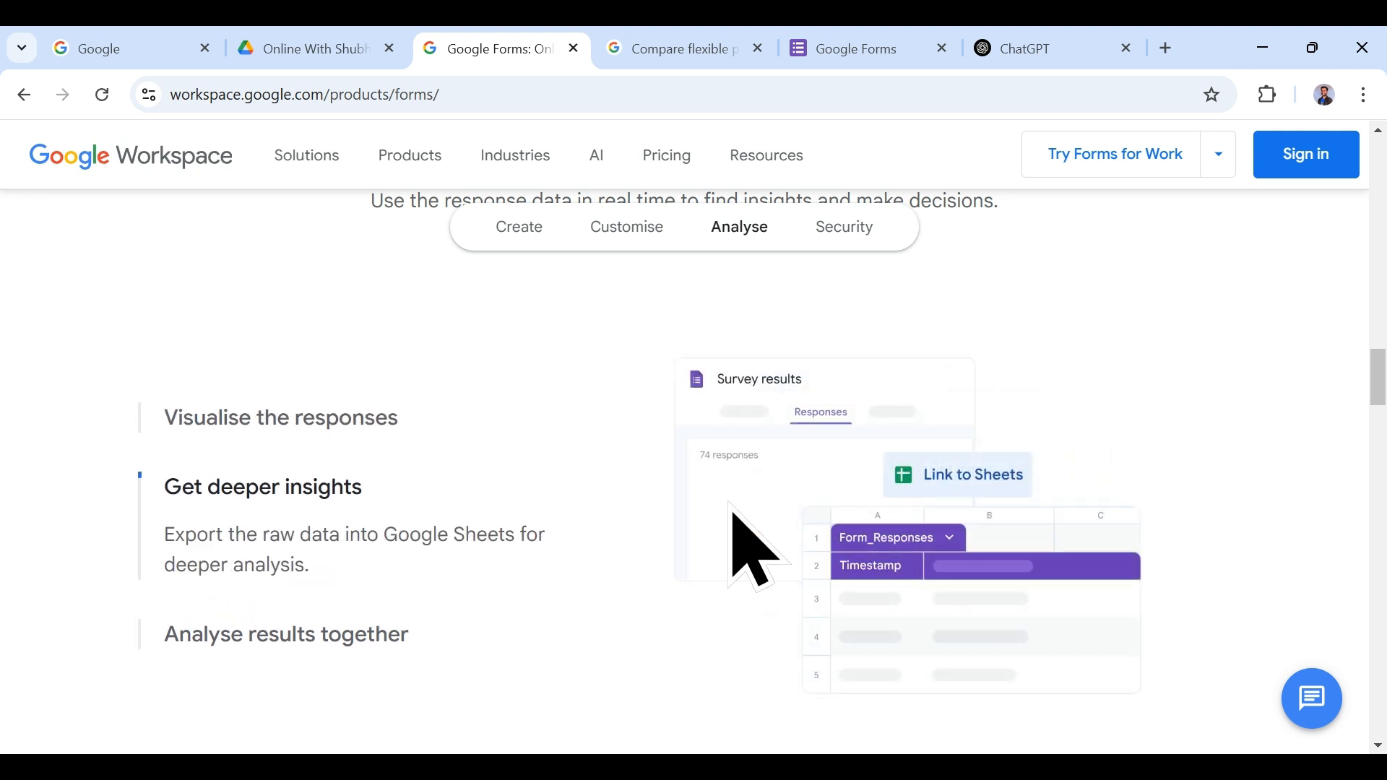
left_click(274, 417)
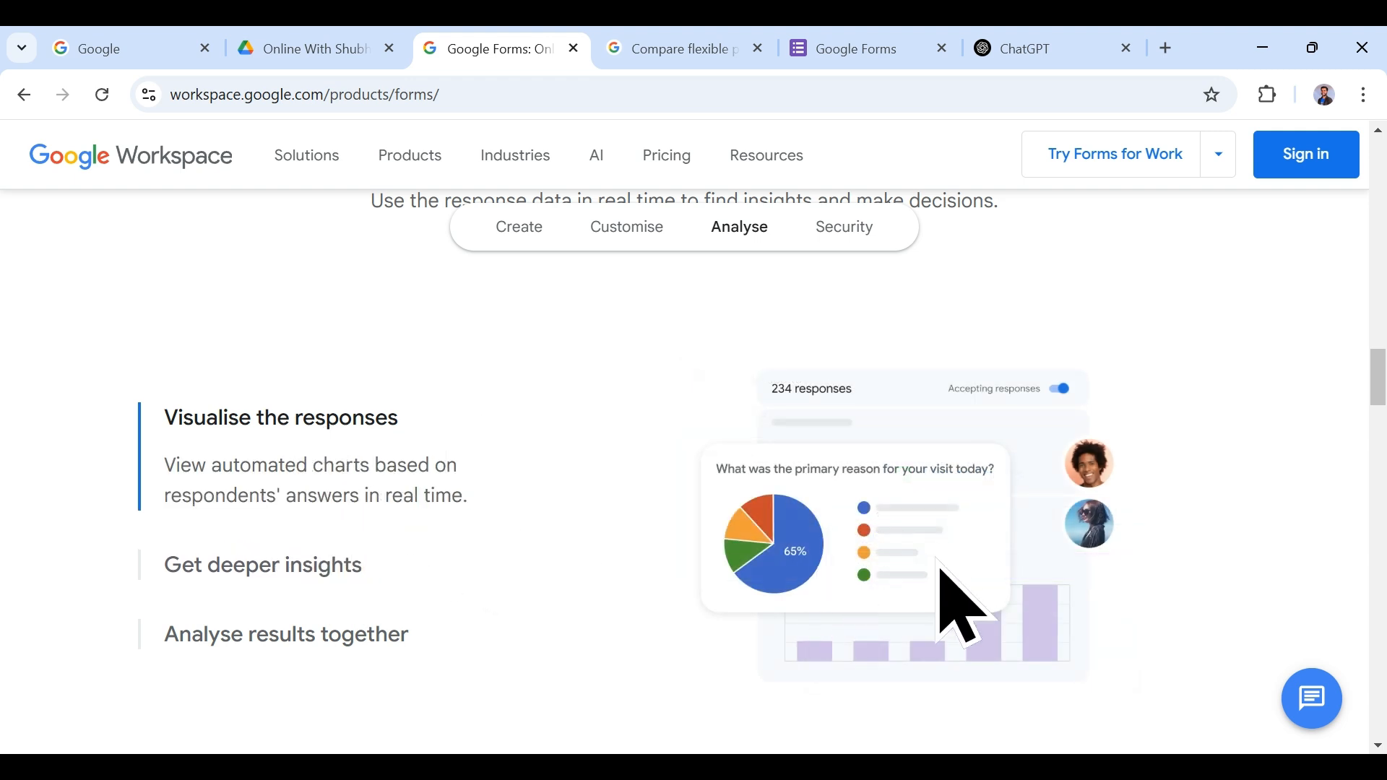
scroll(808, 531, "down", 1)
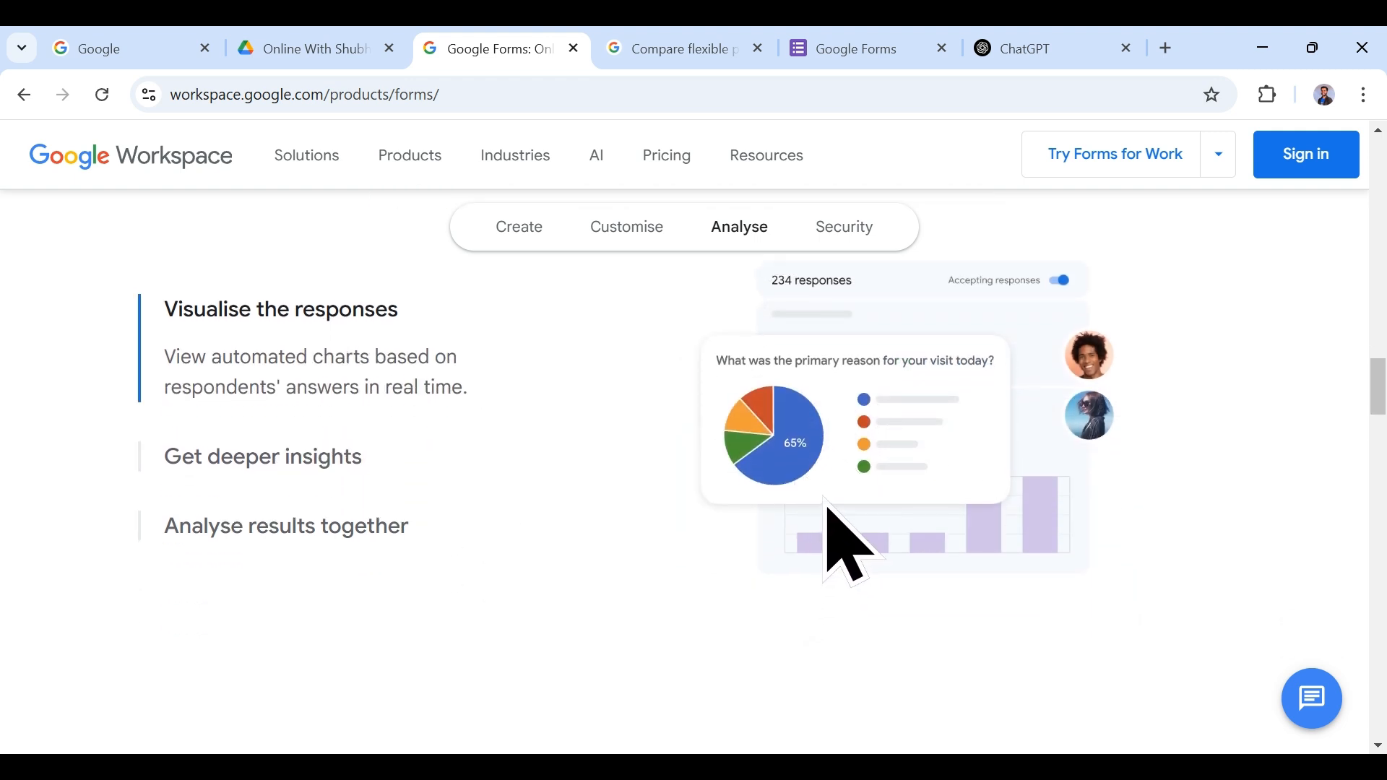
left_click(297, 464)
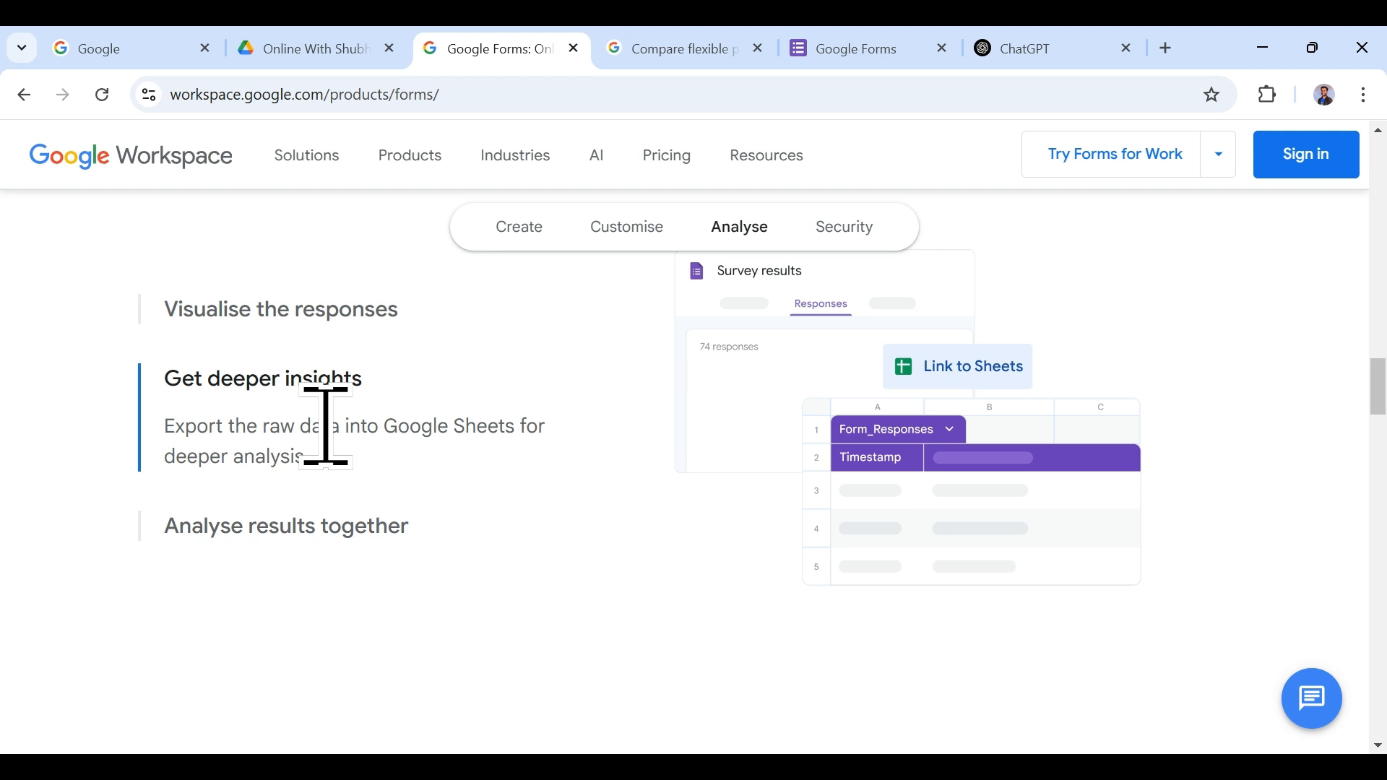
left_click(274, 523)
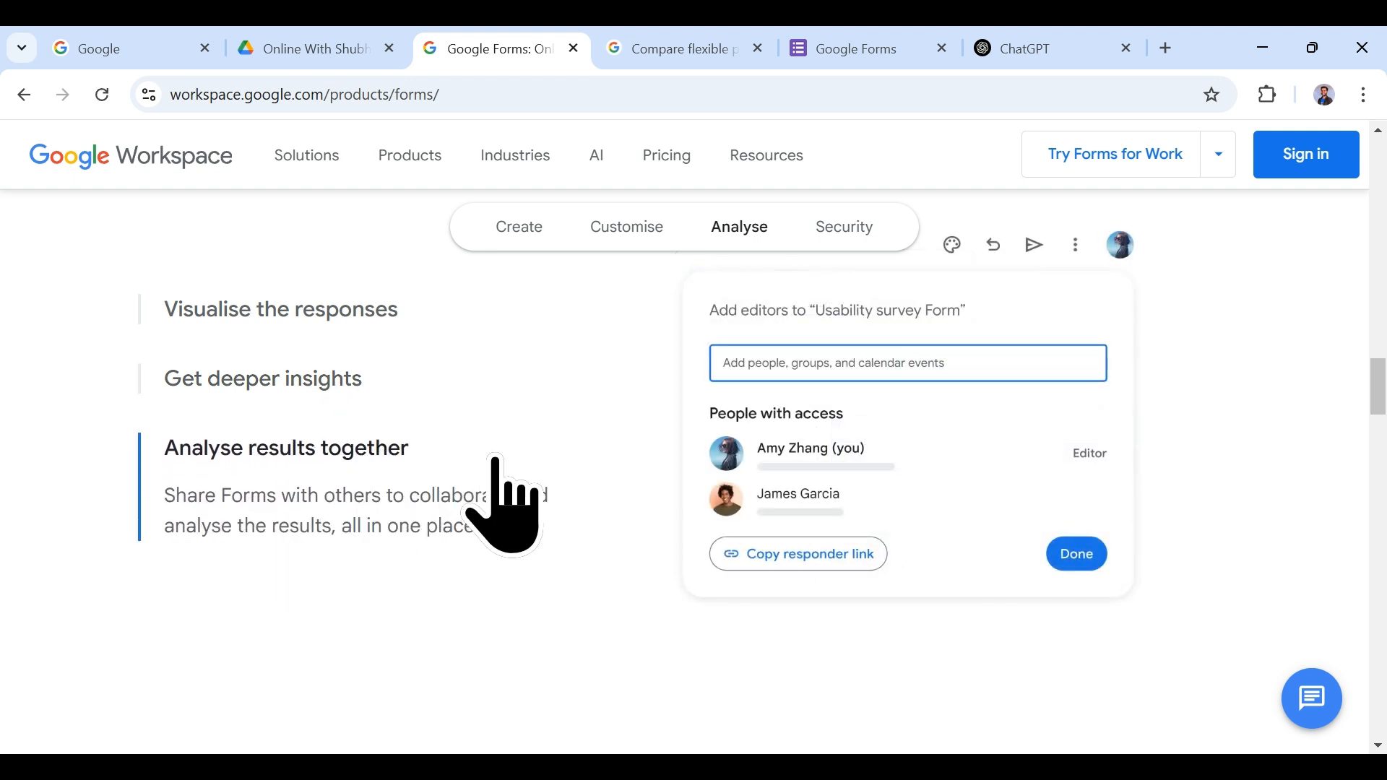
scroll(535, 557, "up", 2)
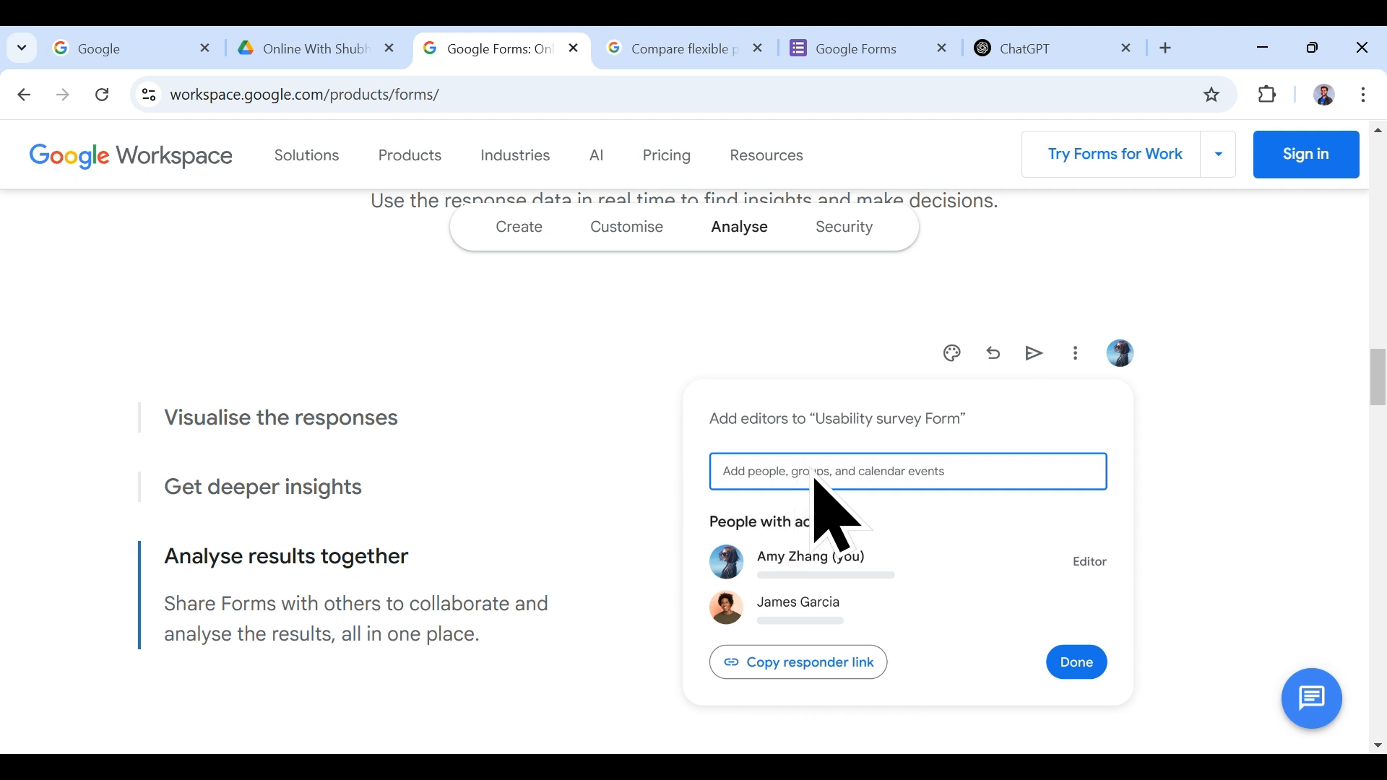
scroll(665, 506, "down", 8)
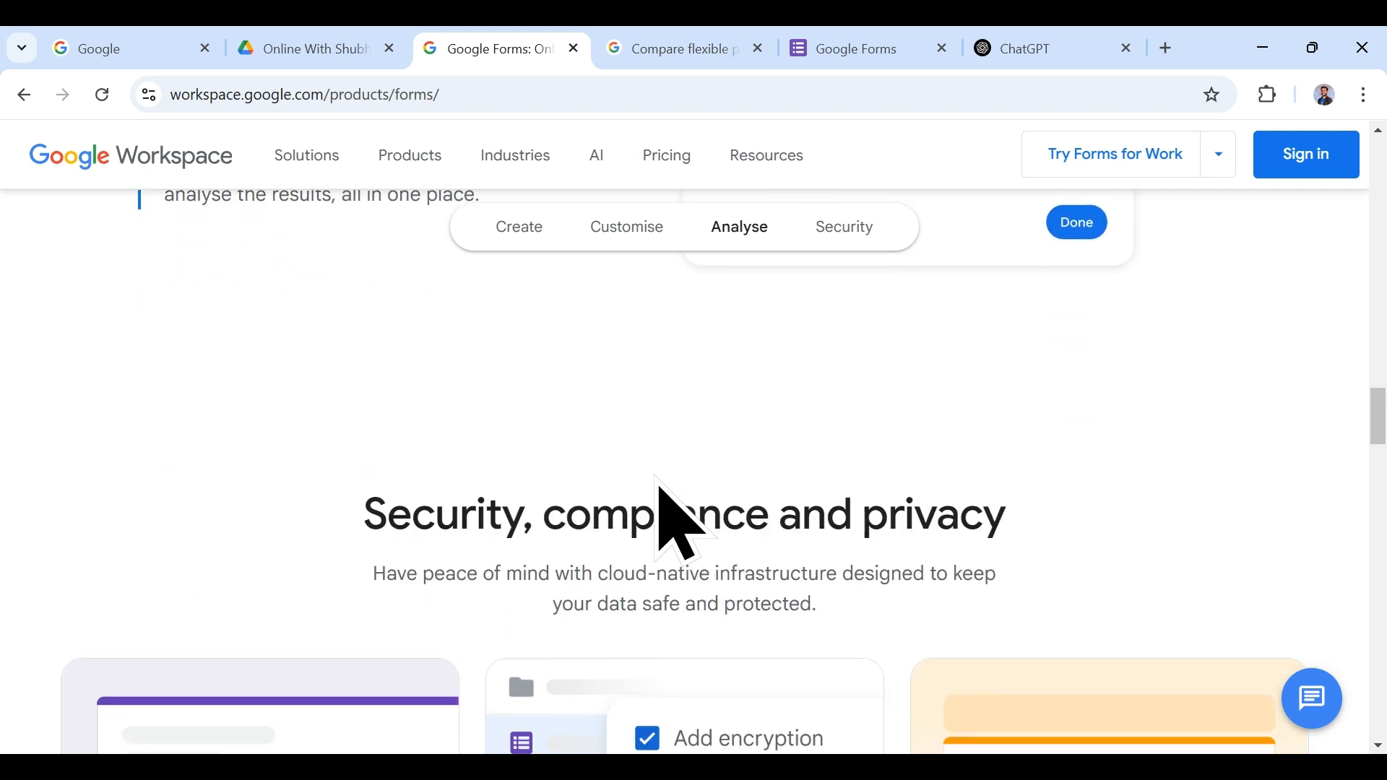
Step: Scroll through the Security, compliance and privacy features to the 'Curious about Google Forms?' FAQ
scroll(661, 491, "down", 1)
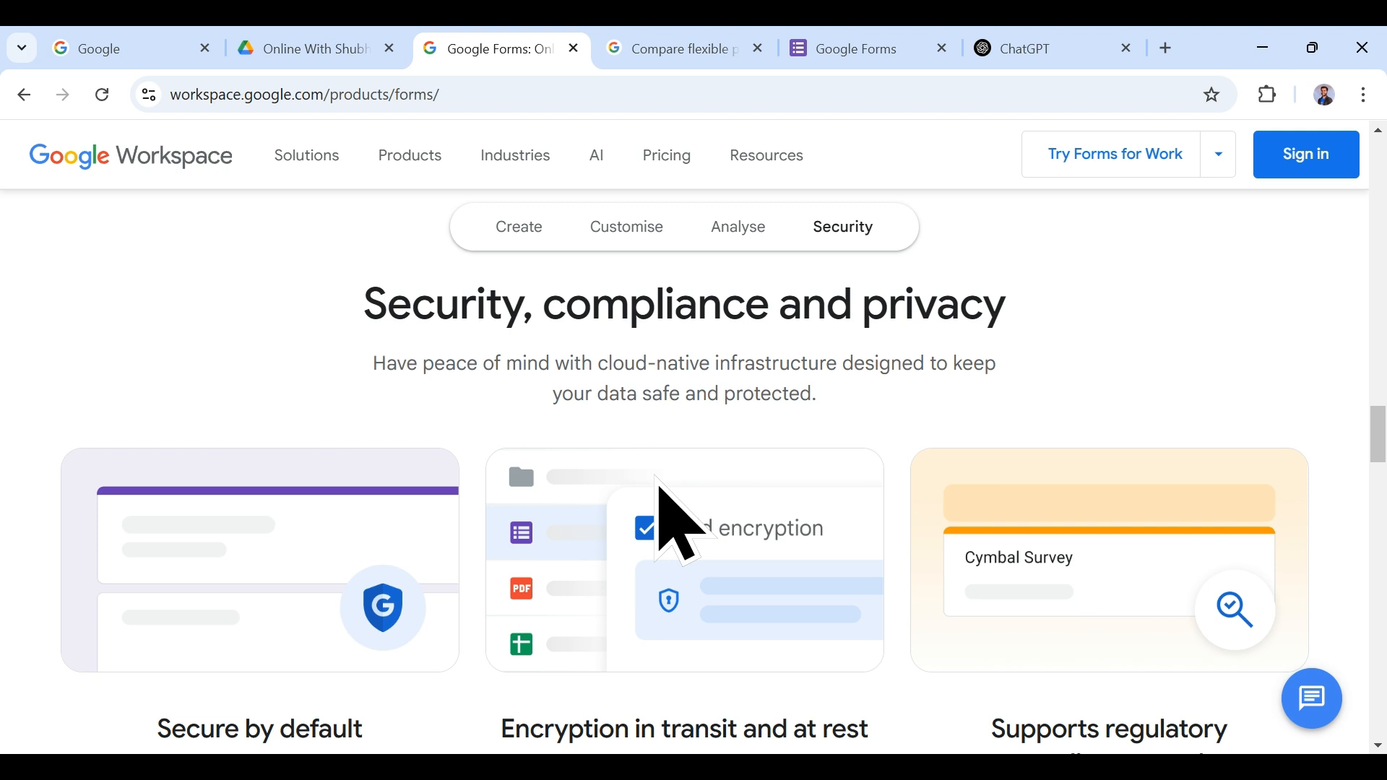
scroll(659, 481, "down", 1)
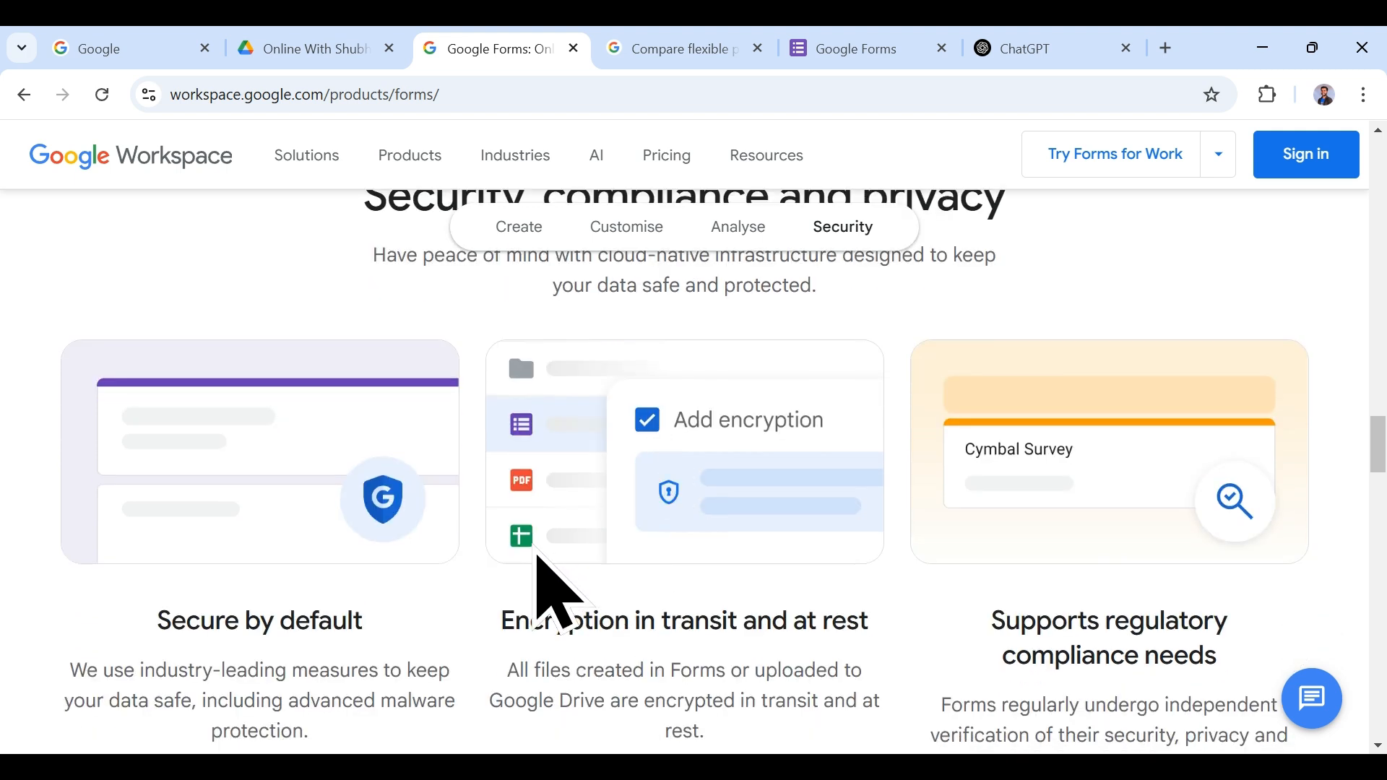
scroll(545, 556, "up", 1)
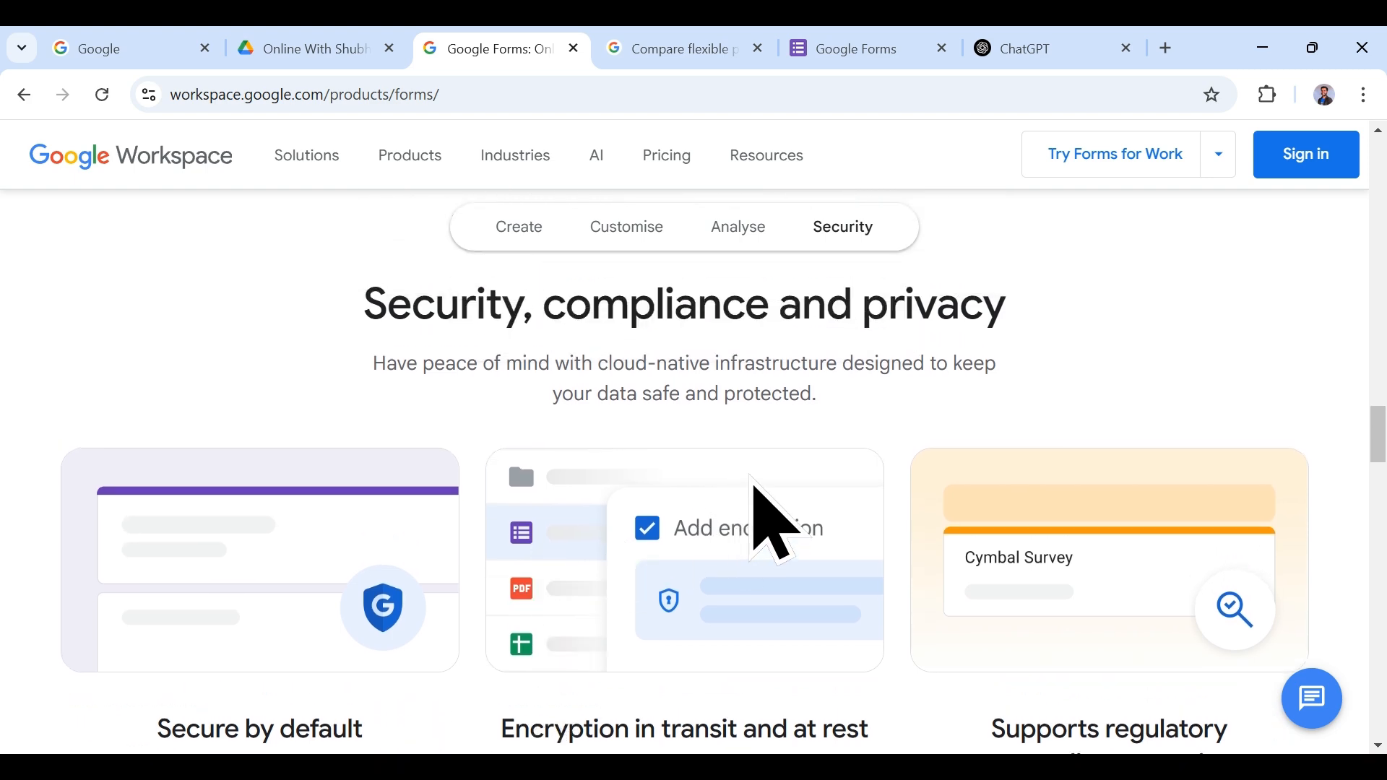
scroll(774, 511, "down", 2)
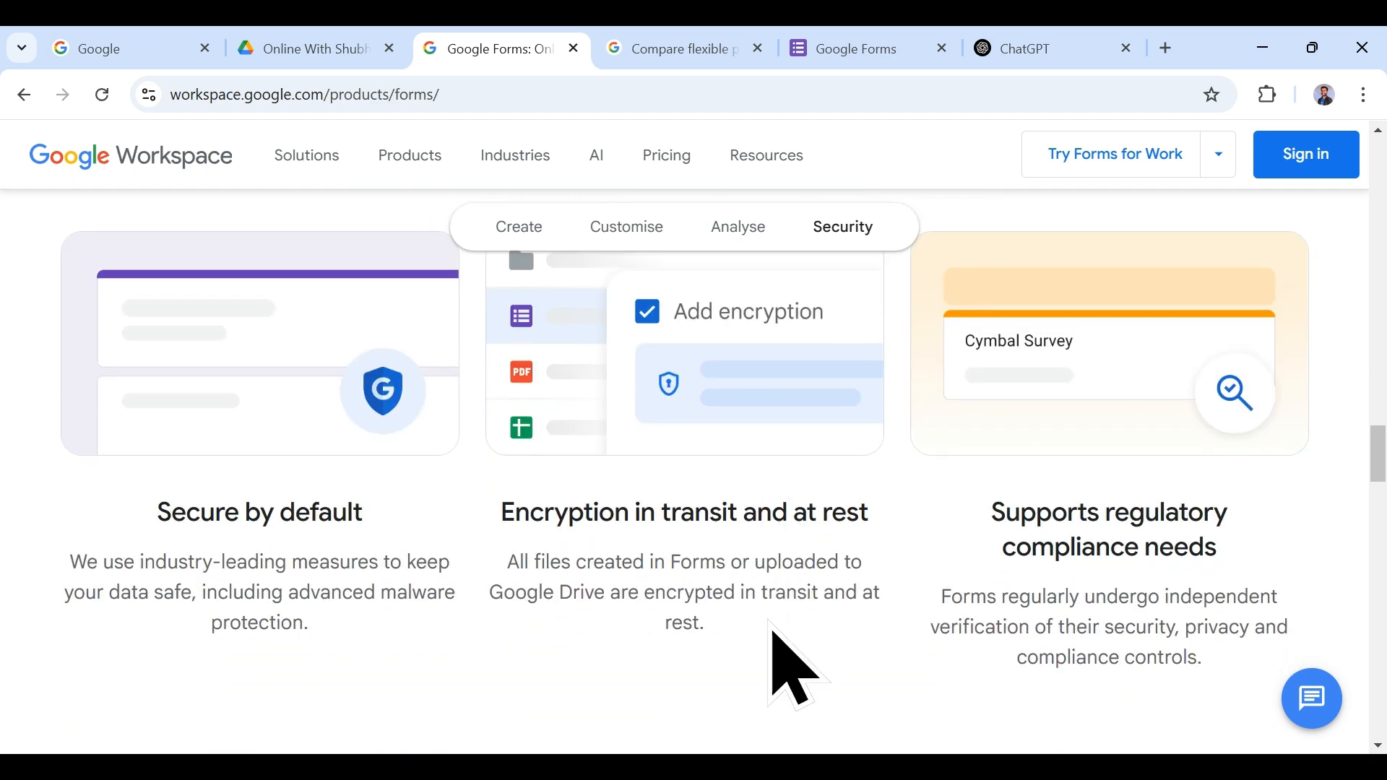
scroll(783, 636, "up", 1)
scroll(846, 582, "down", 1)
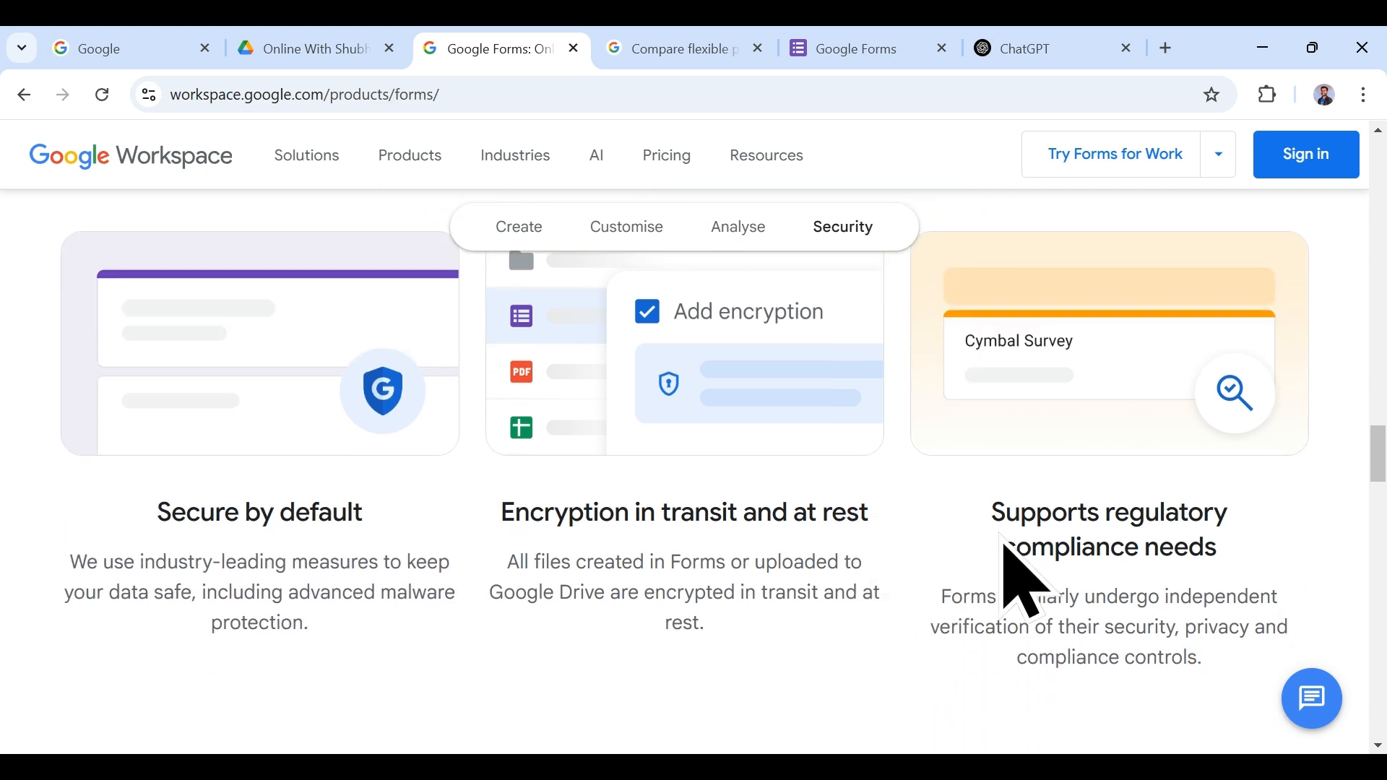
scroll(1006, 547, "up", 2)
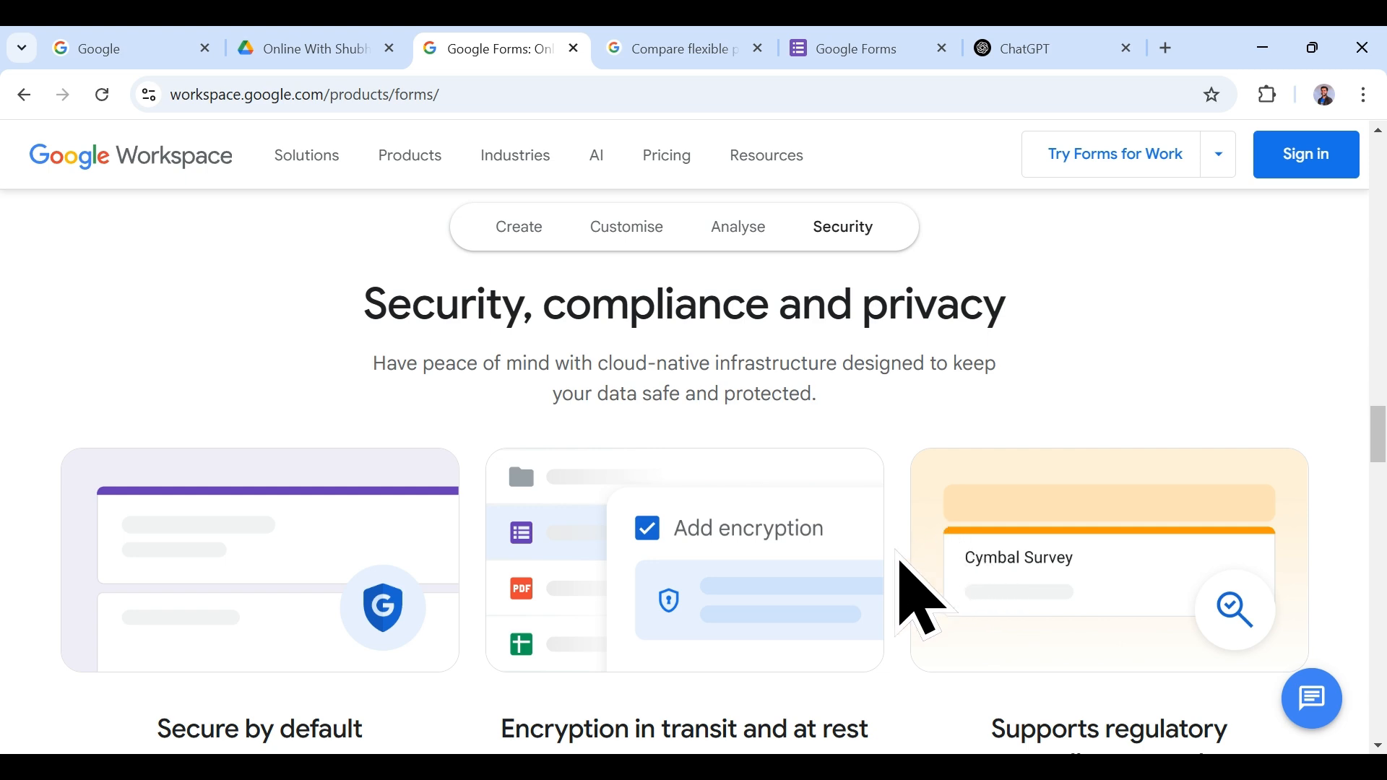
scroll(898, 567, "down", 2)
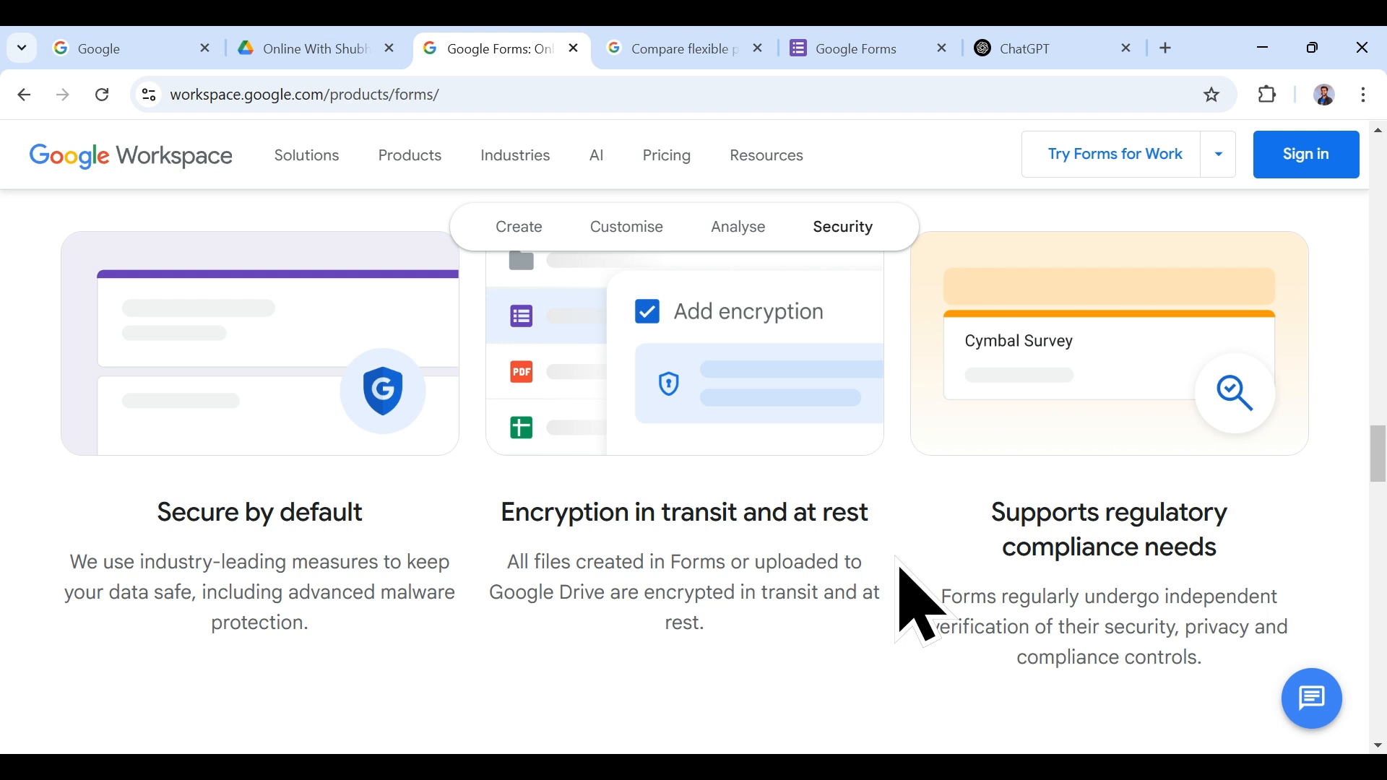
scroll(901, 571, "up", 2)
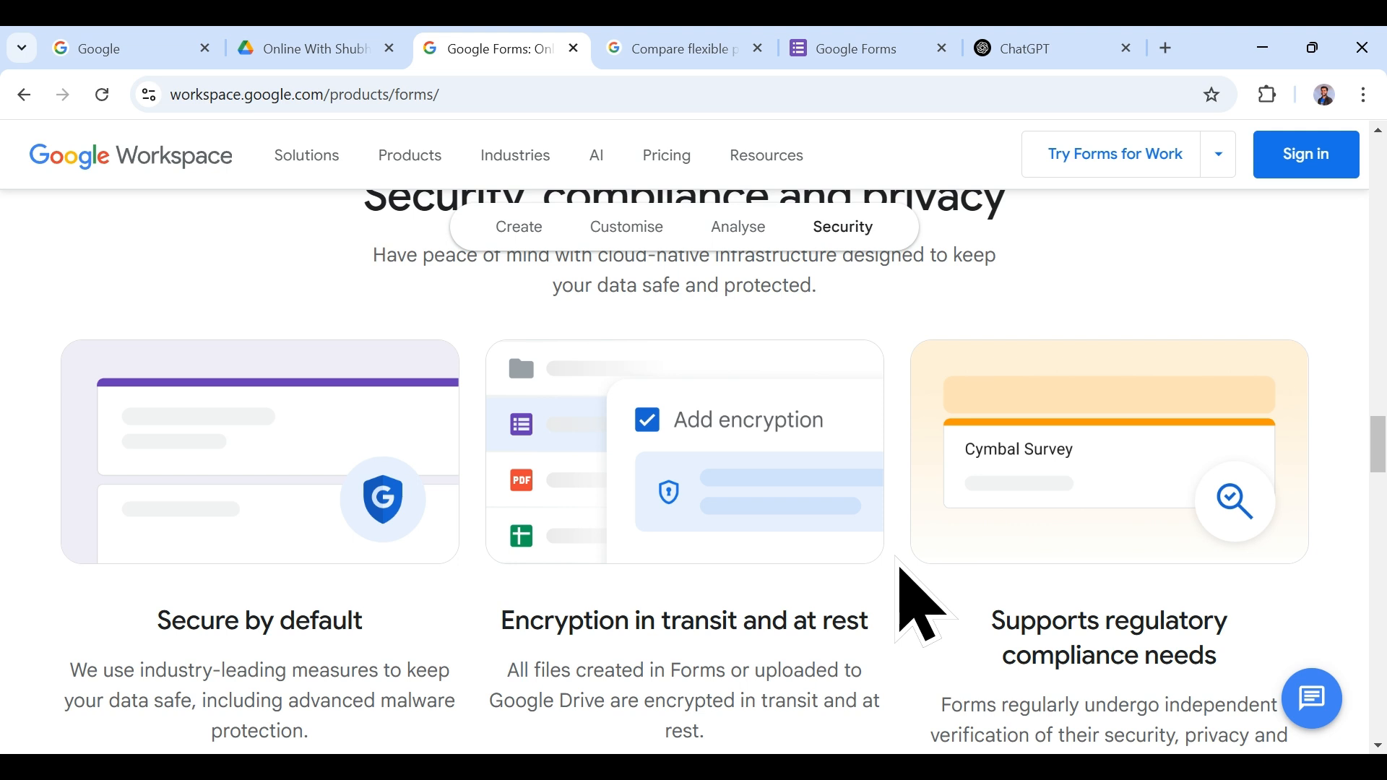
scroll(900, 571, "down", 3)
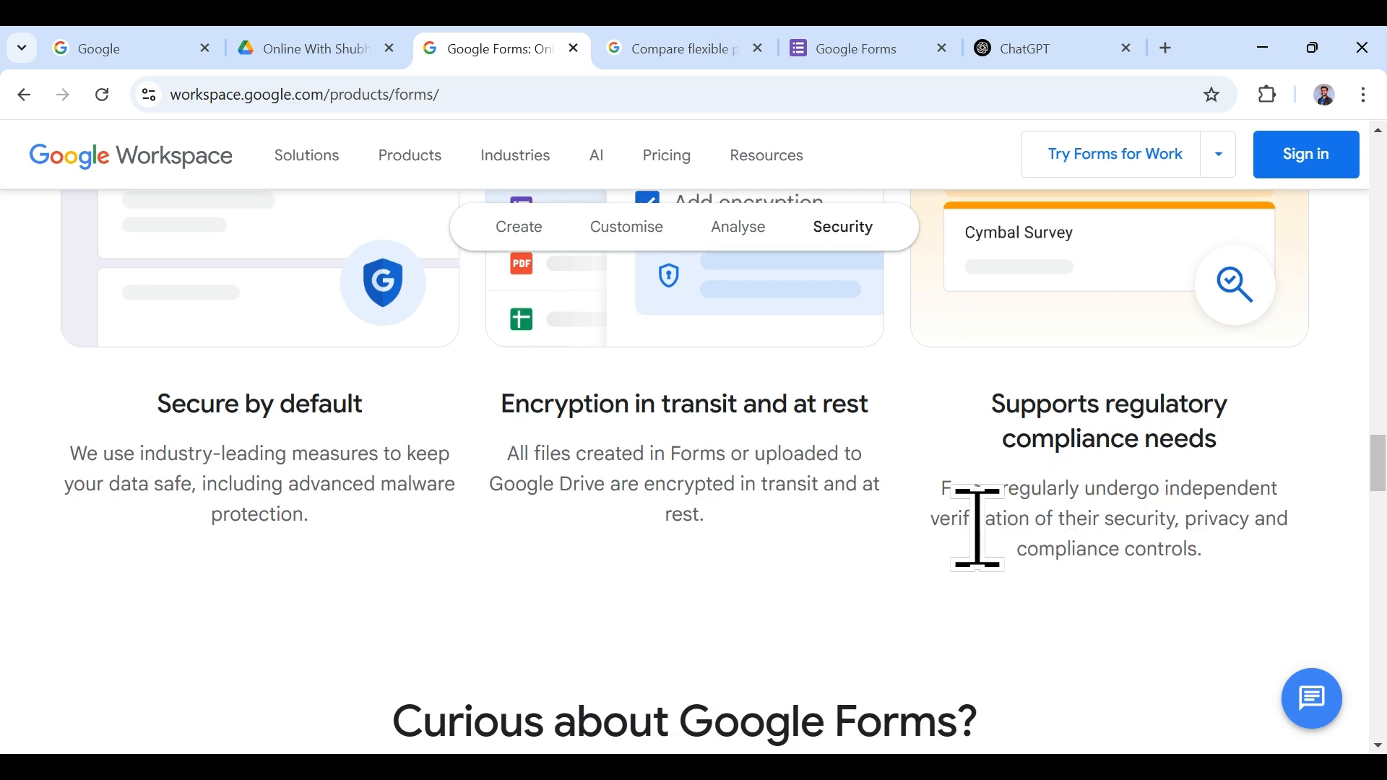
scroll(896, 563, "down", 2)
Step: Expand all FAQ answers and scroll through them
scroll(903, 549, "down", 4)
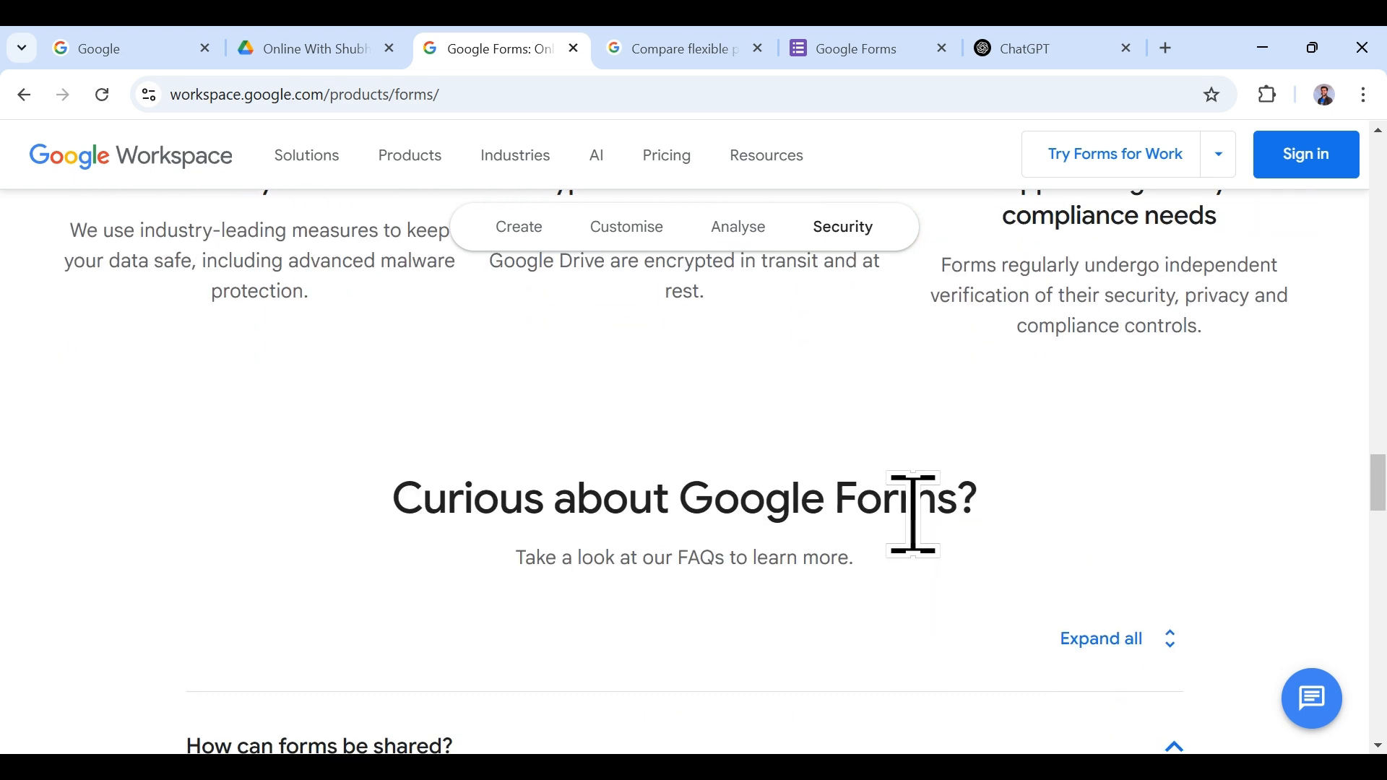
scroll(1002, 446, "down", 2)
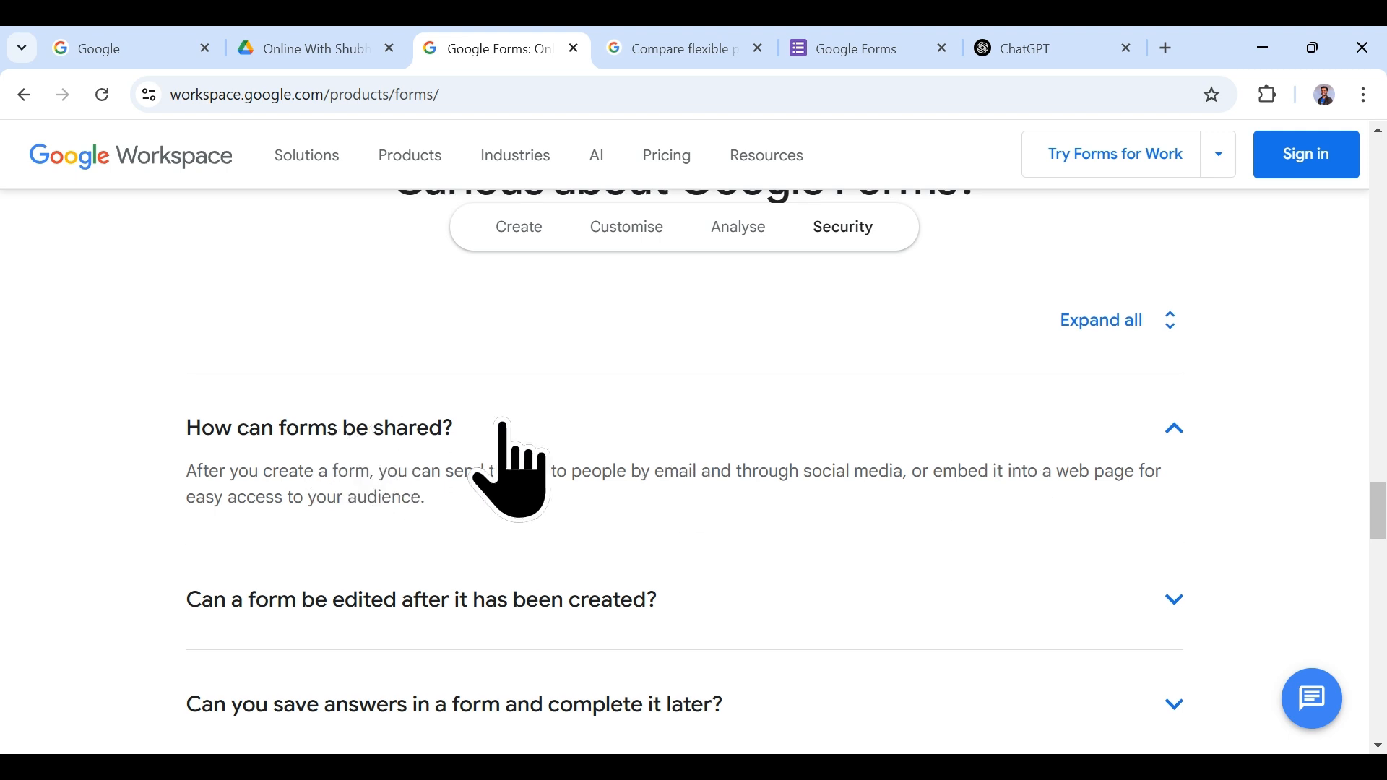
left_click(1172, 311)
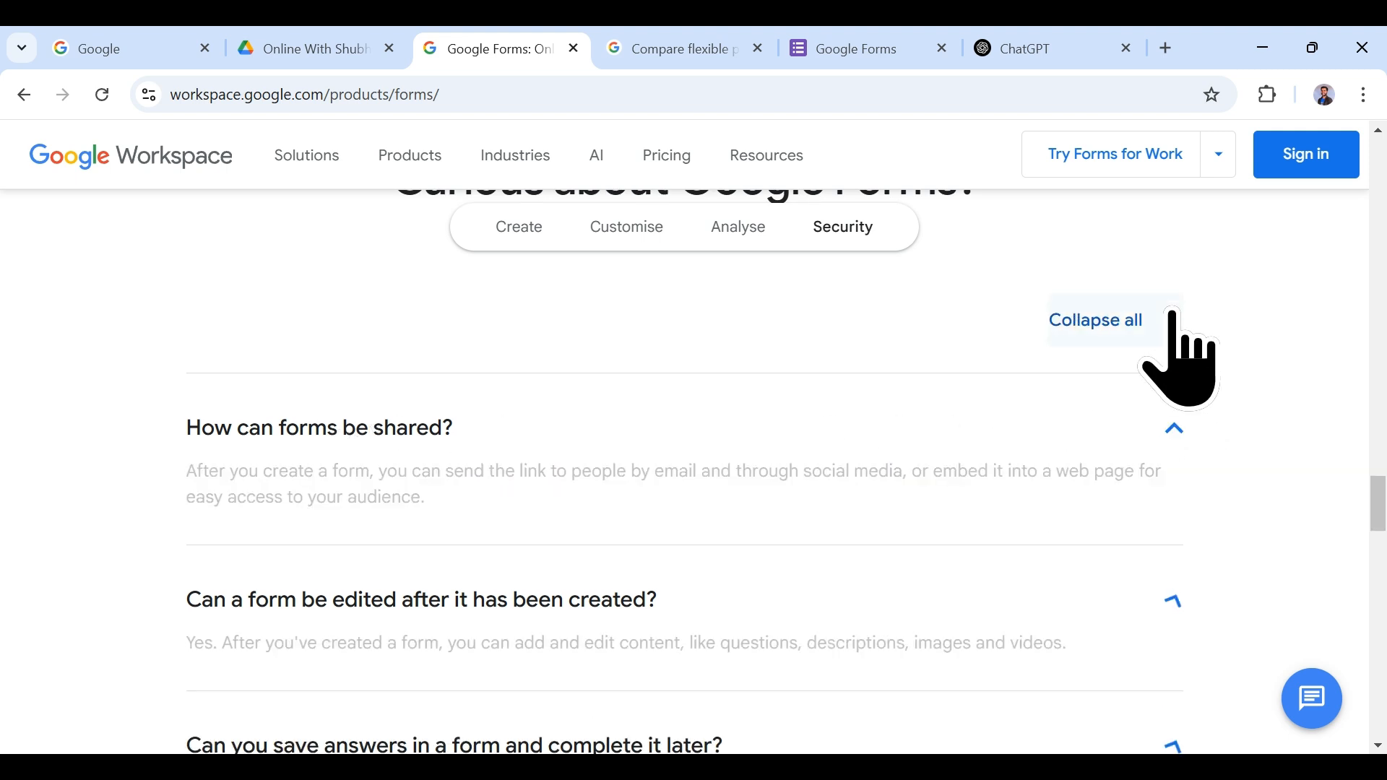
scroll(434, 462, "down", 1)
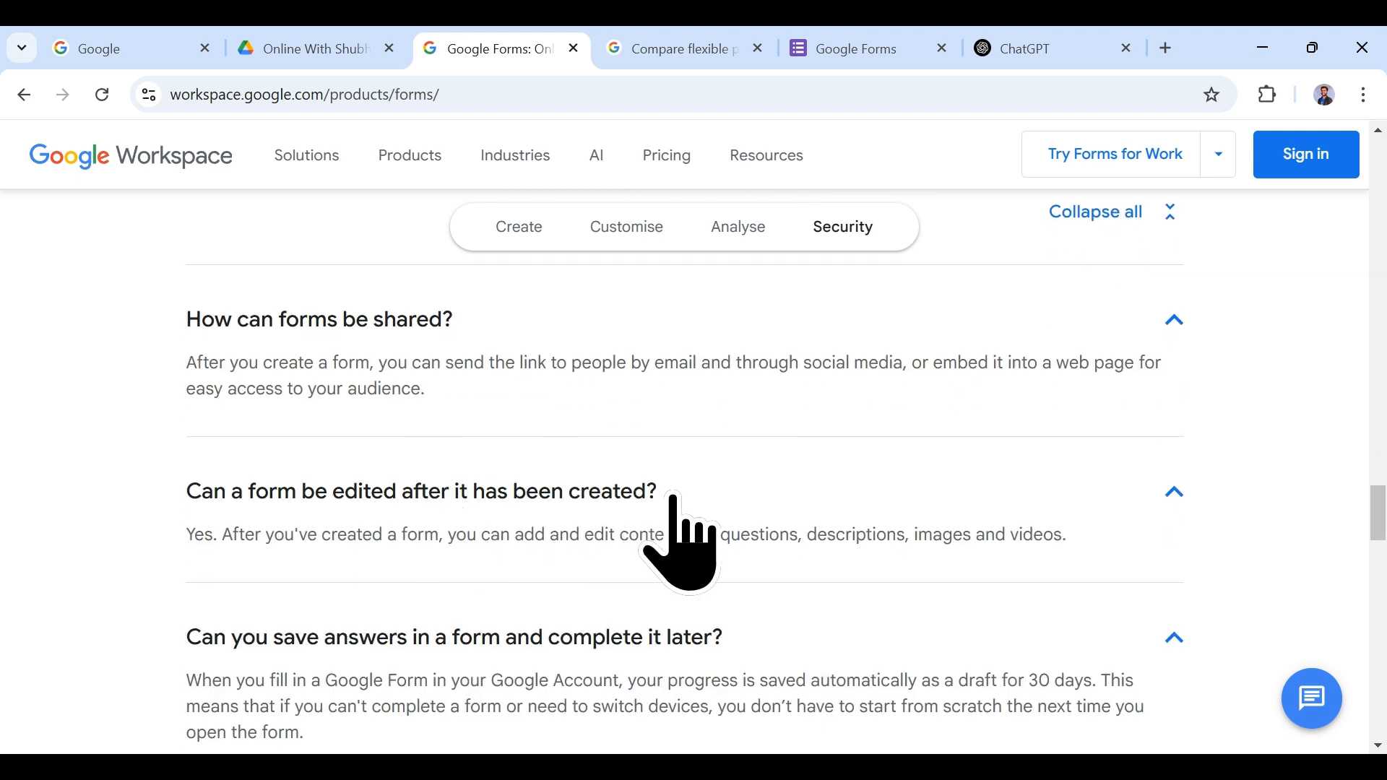
scroll(823, 528, "down", 4)
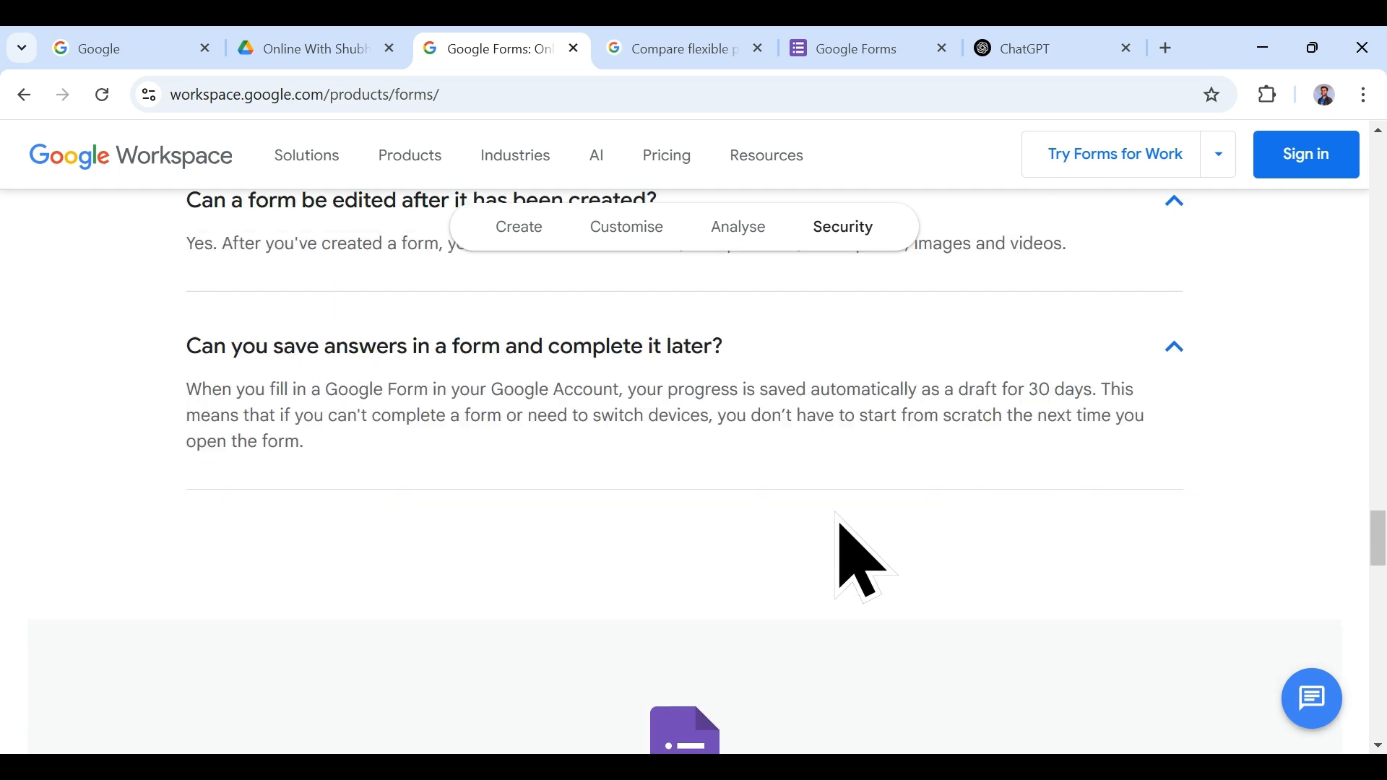
scroll(830, 535, "up", 1)
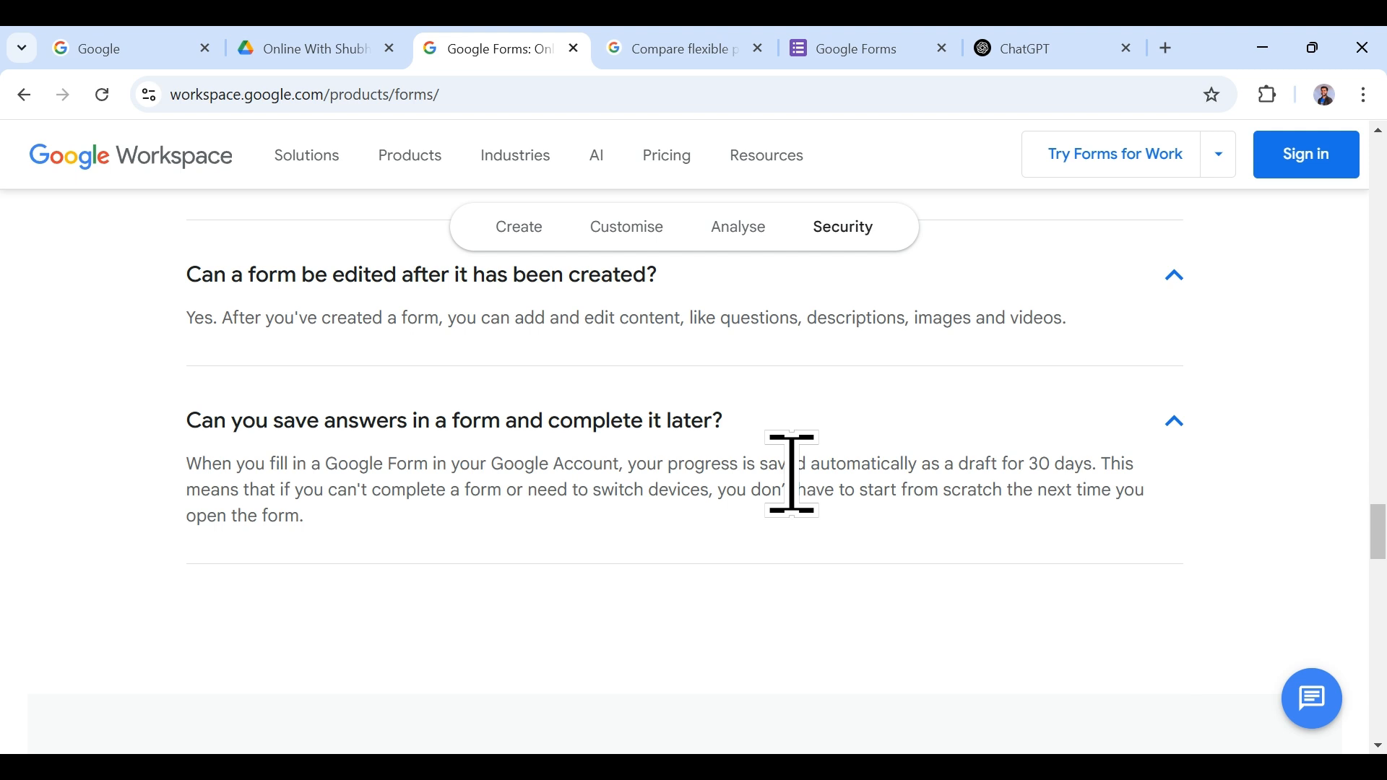
Step: Scroll past the newsletter area, then back up to the page's top headline
scroll(791, 471, "down", 2)
scroll(902, 513, "down", 4)
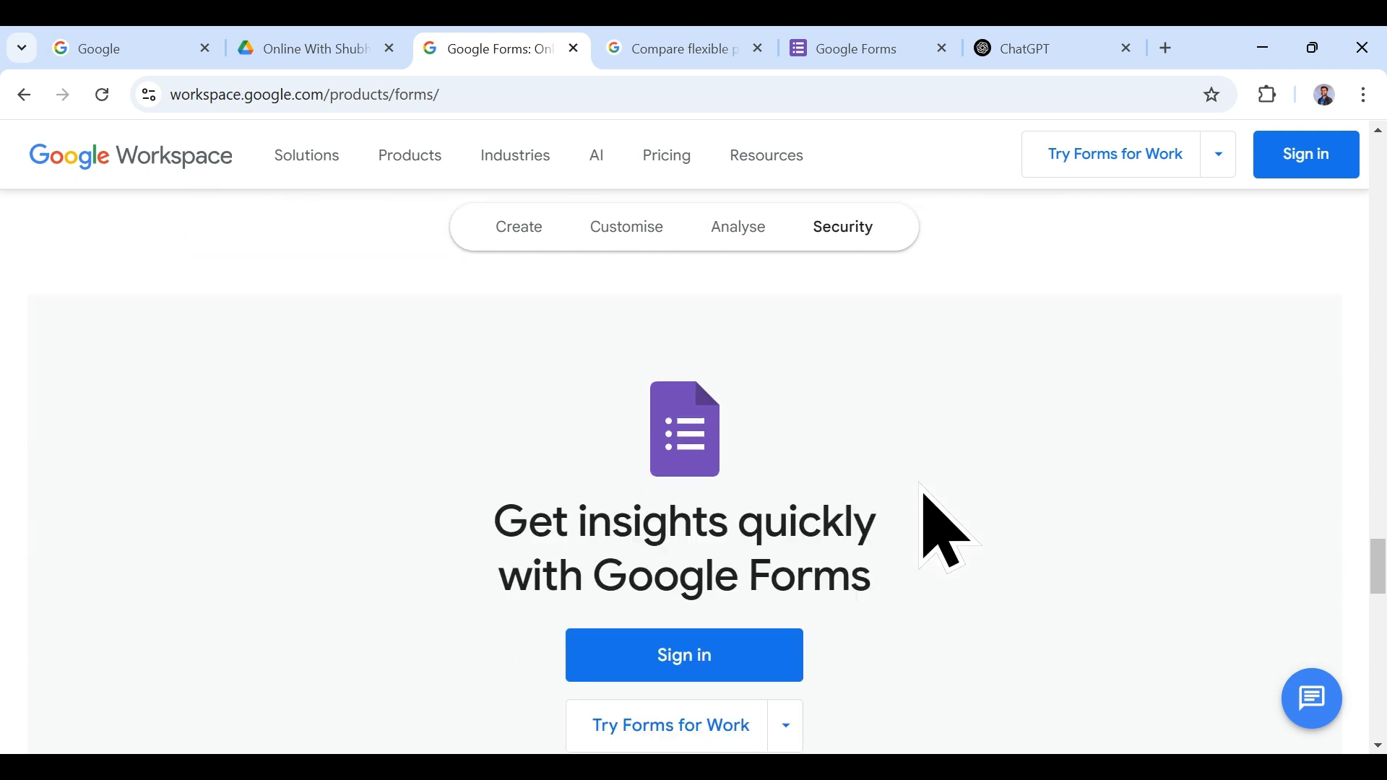
scroll(923, 493, "down", 2)
scroll(923, 492, "up", 3)
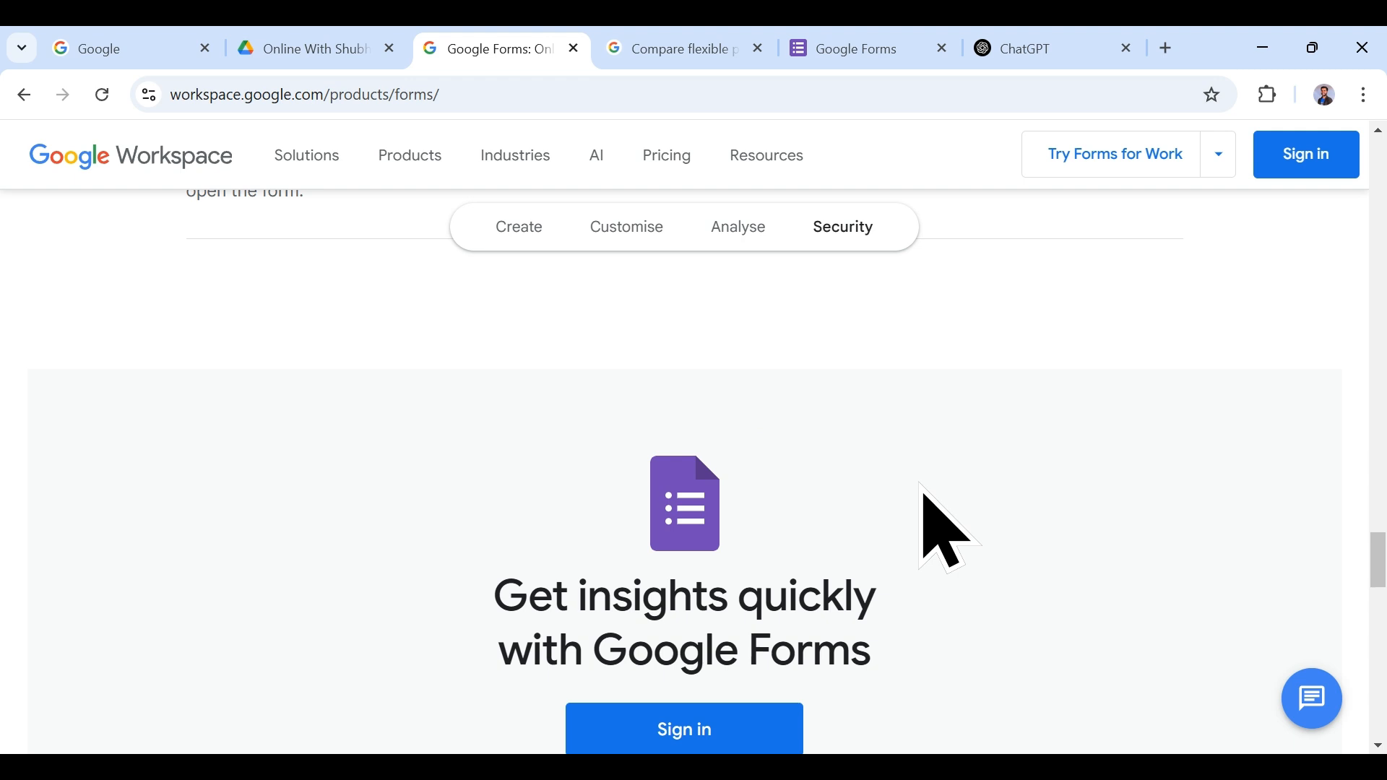
scroll(923, 506, "down", 4)
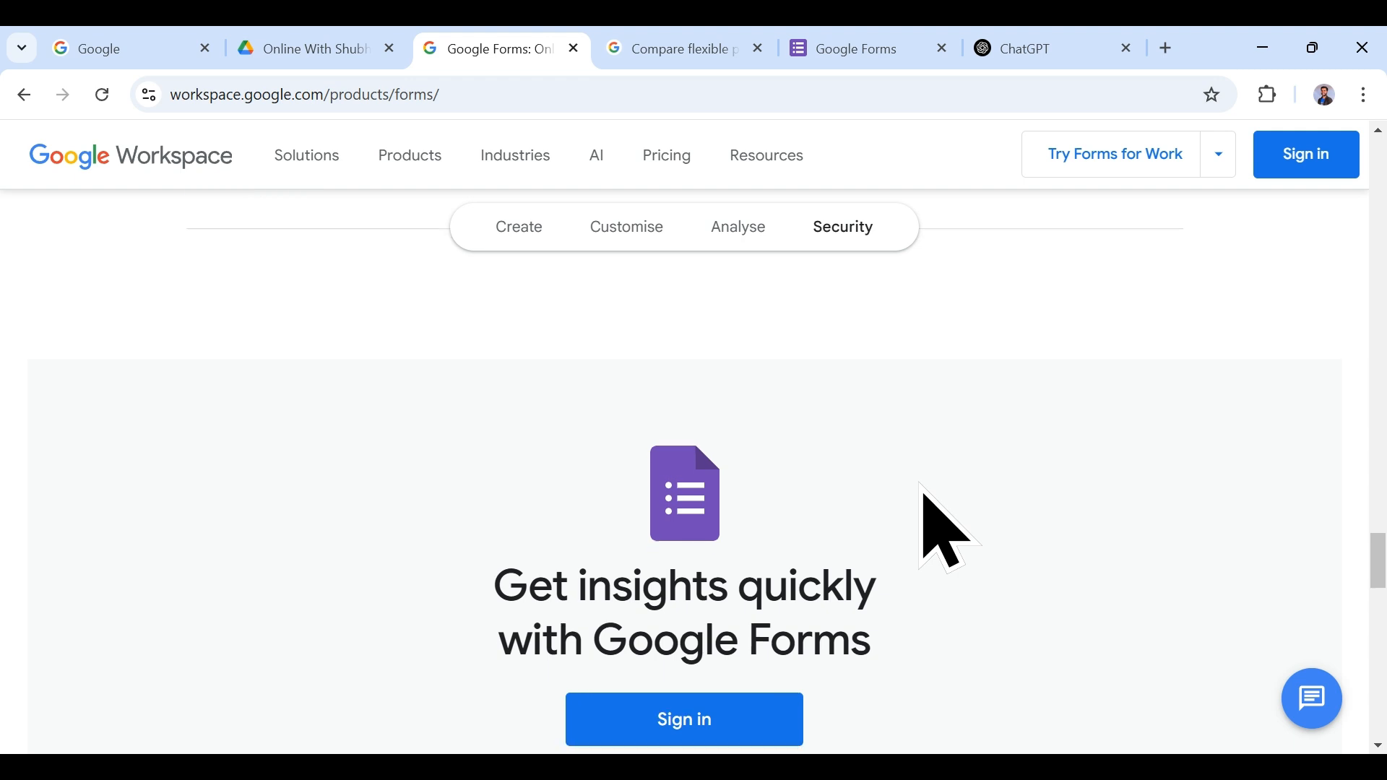
scroll(912, 571, "up", 3)
scroll(961, 571, "down", 10)
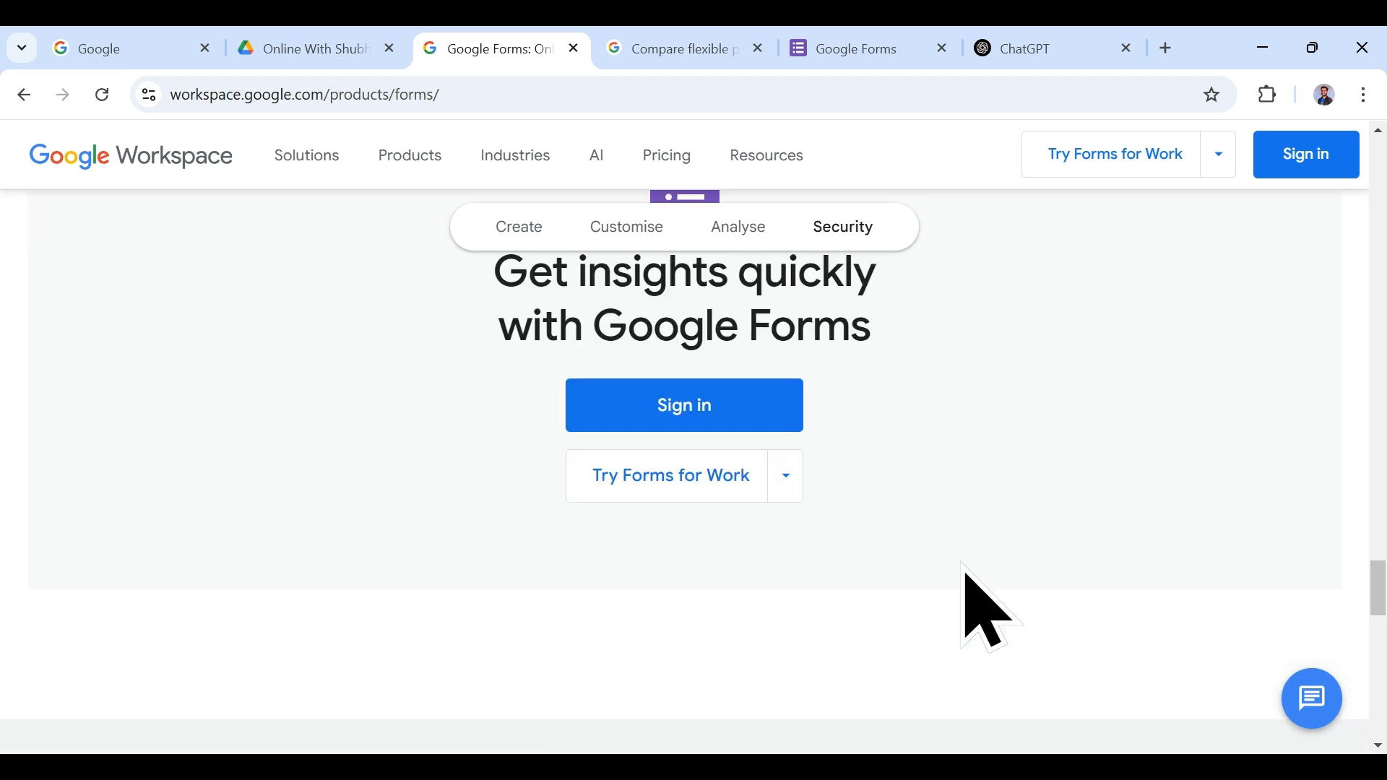
scroll(964, 578, "up", 15)
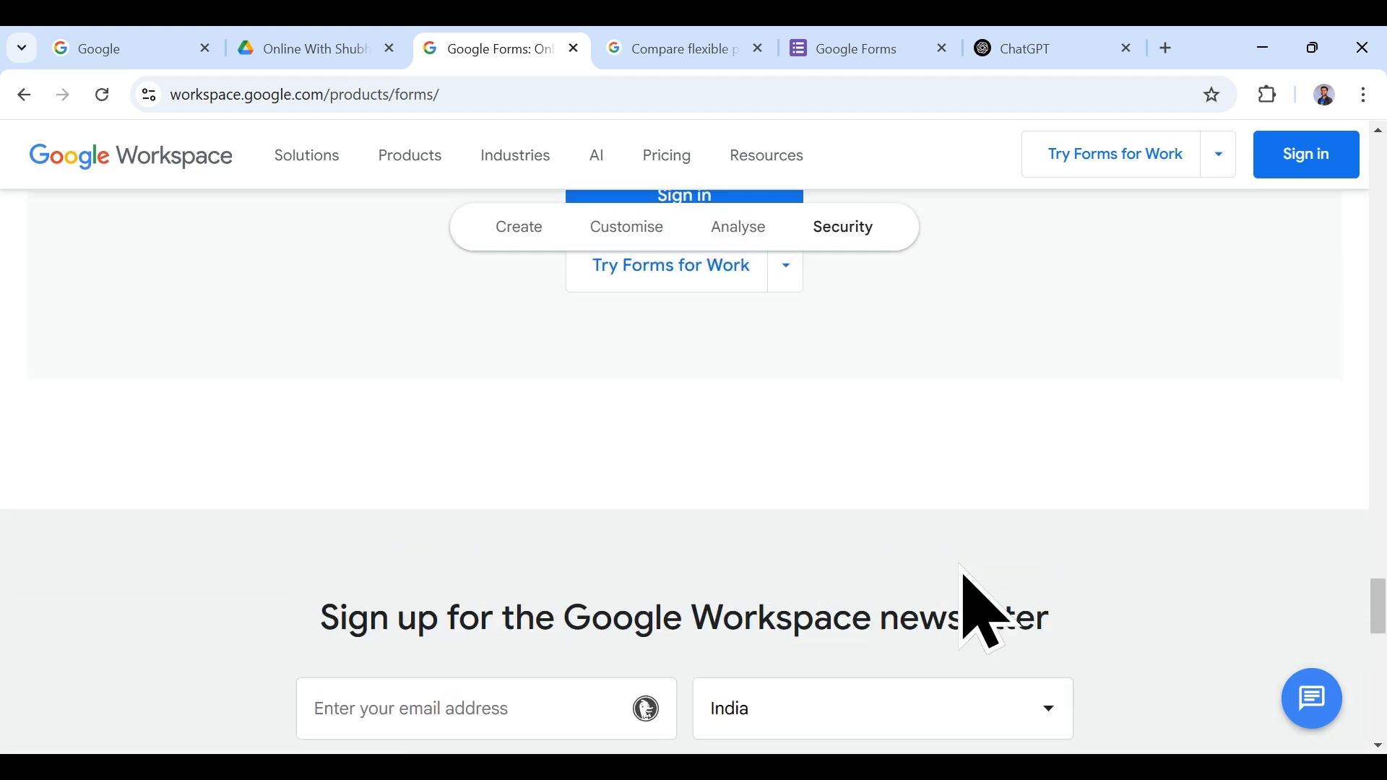
scroll(986, 614, "up", 15)
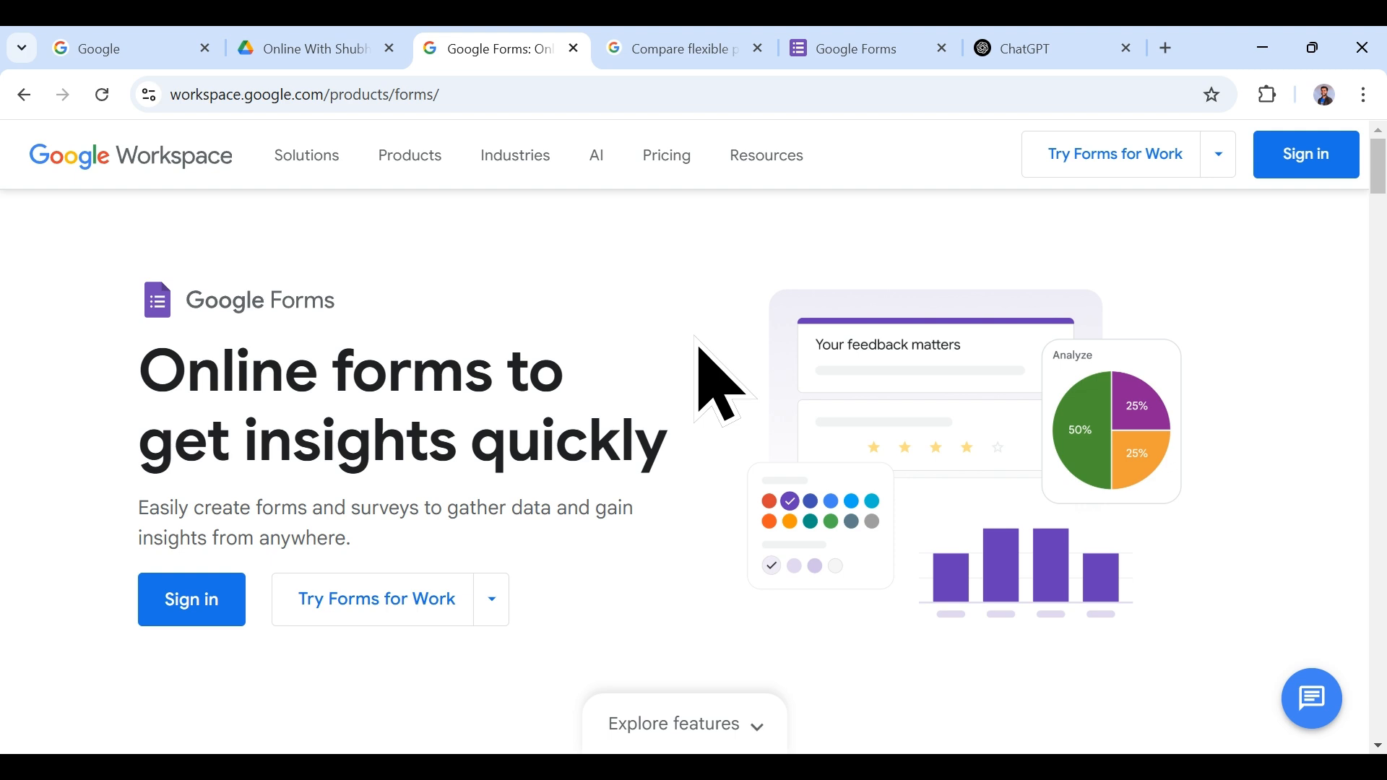
Step: Search Google for 'Google Forms', open the Online form builder result, and reach the Forms start page
left_click(127, 45)
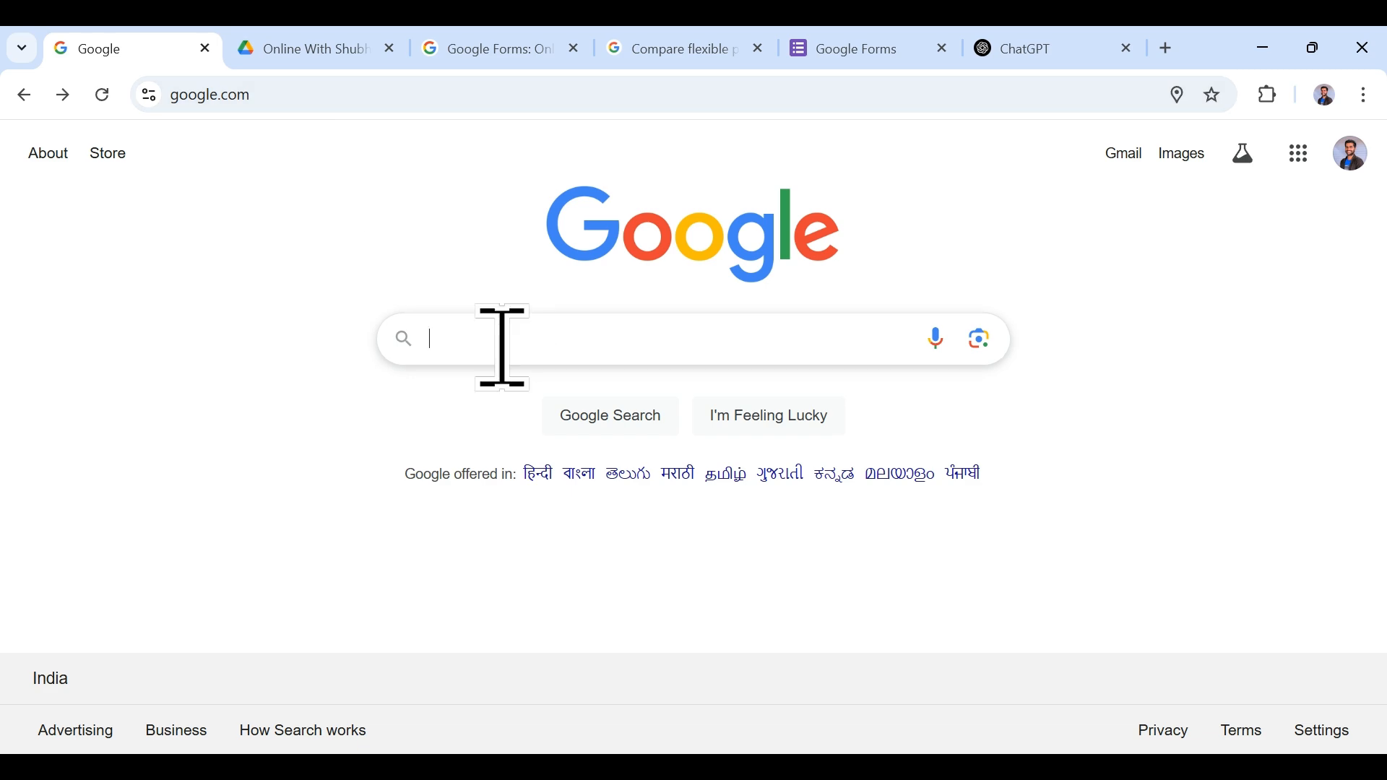
type("Google ")
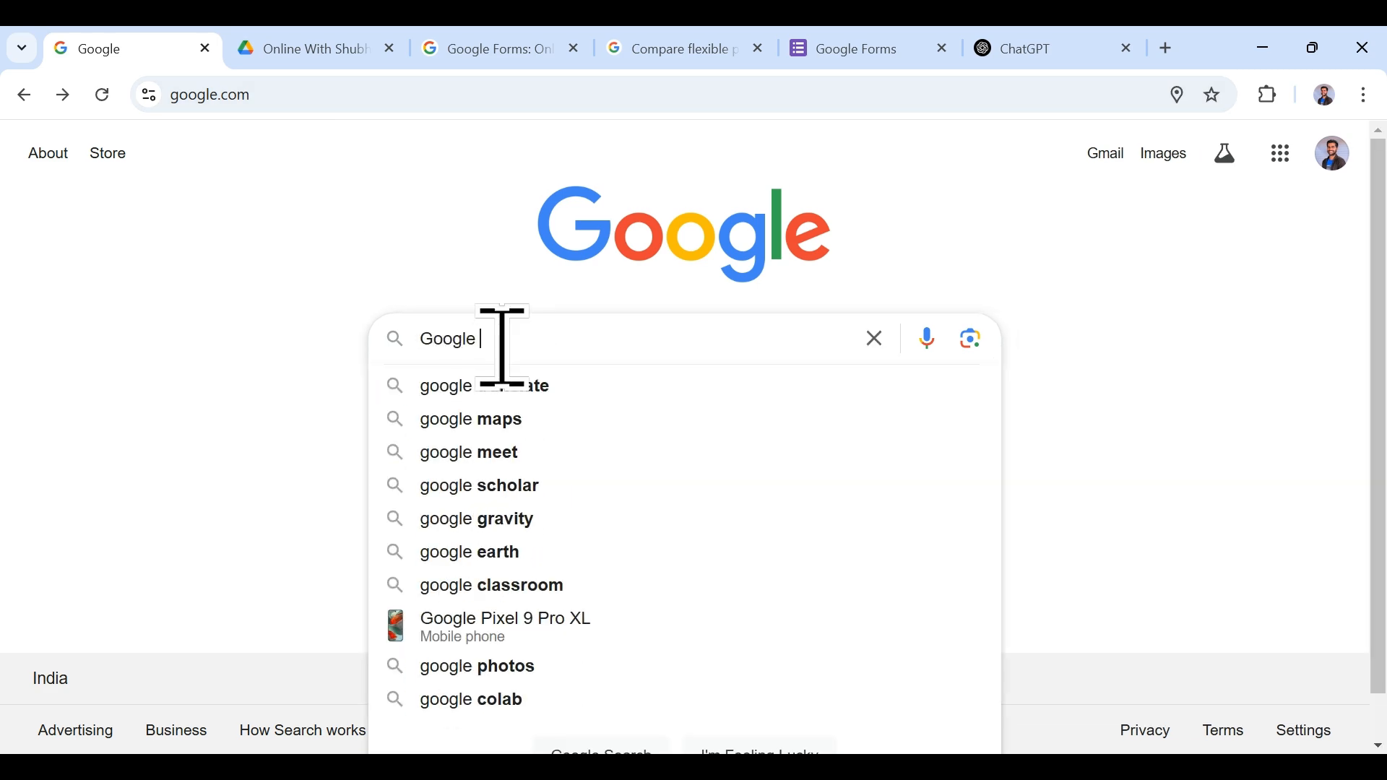
type("Forms")
key("Return")
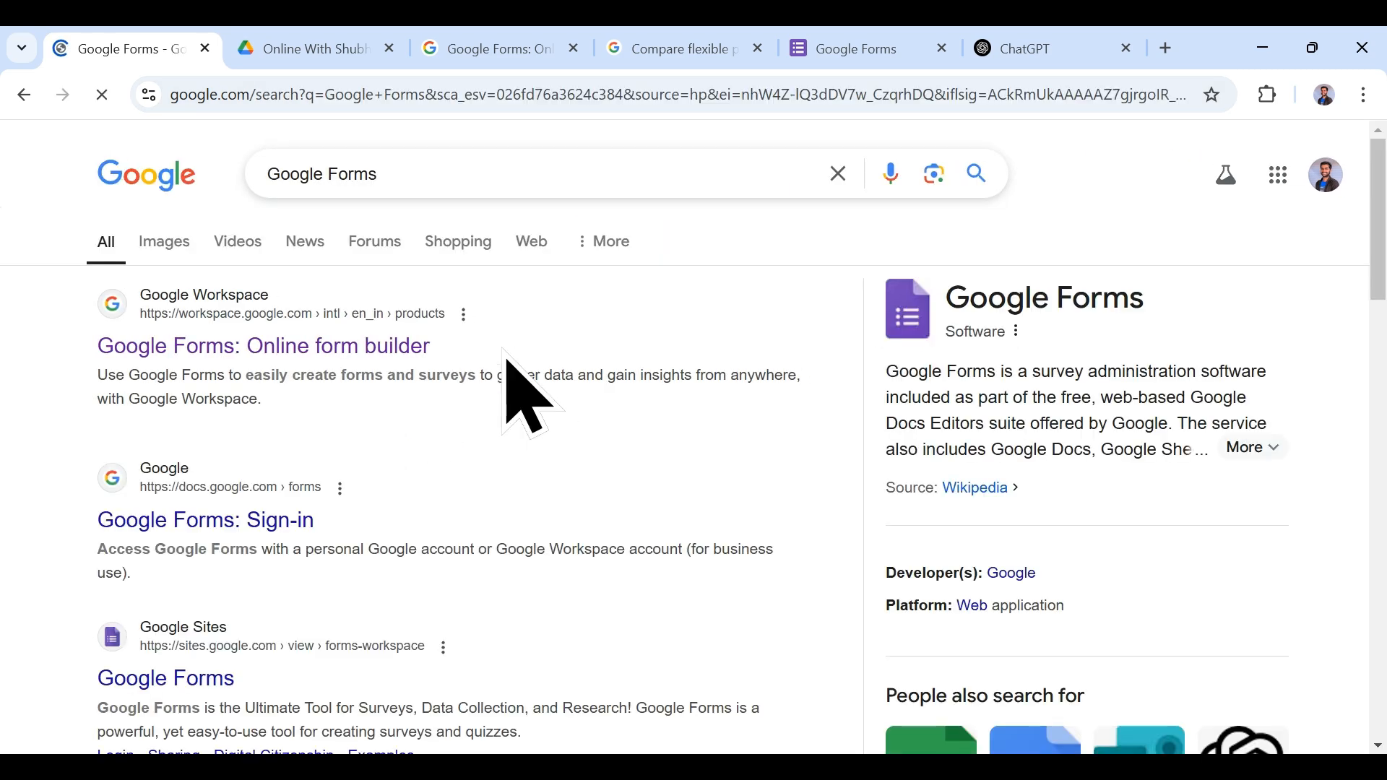
left_click(351, 362)
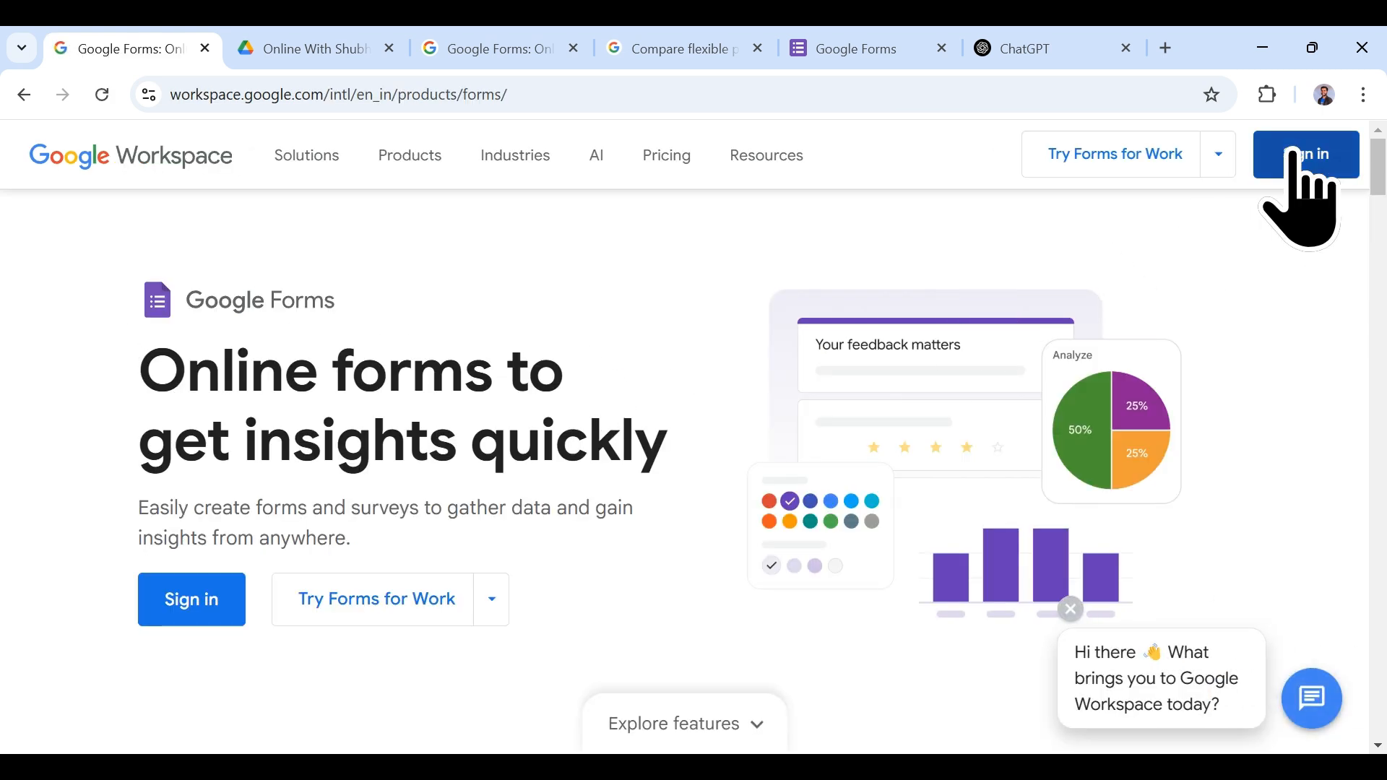
left_click(902, 43)
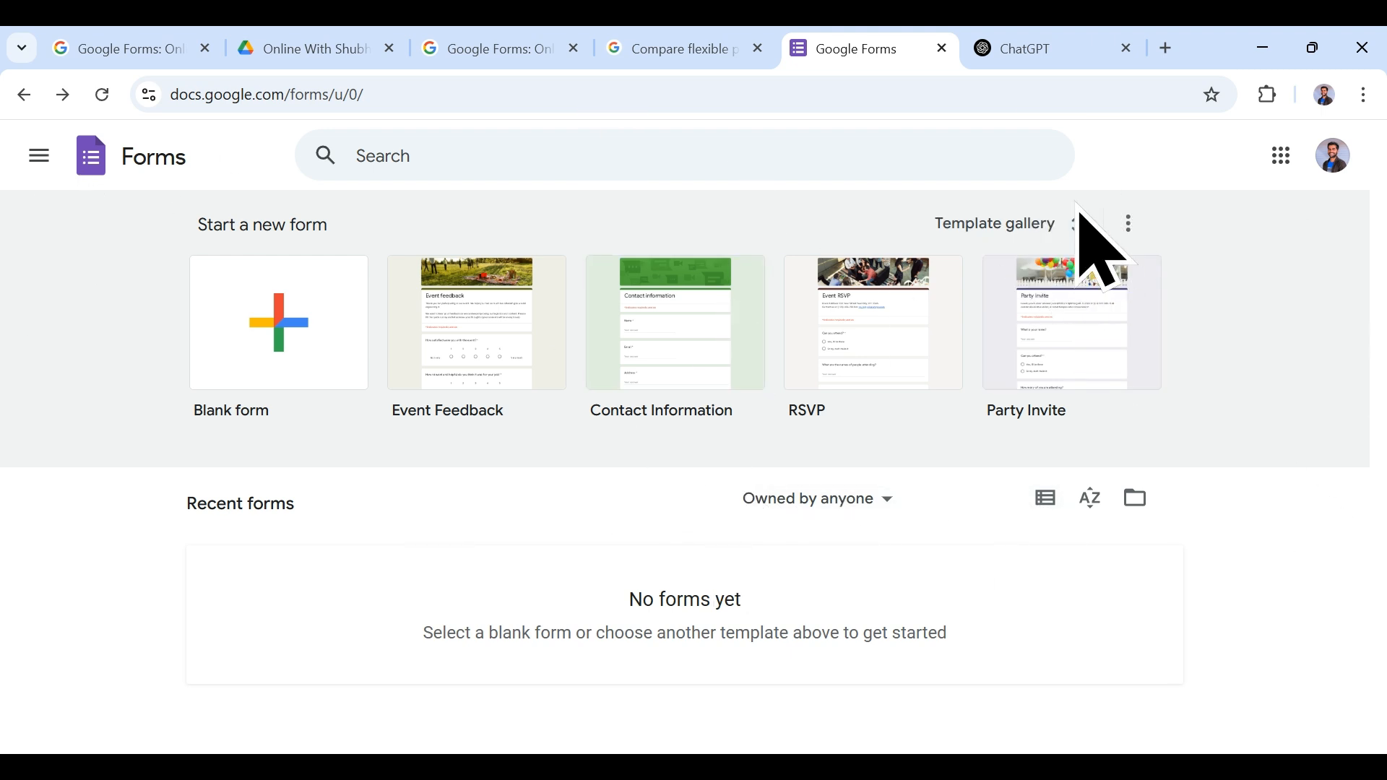
Step: Open the Template gallery and scroll through its Personal, Work and Education templates, returning to the top
left_click(1047, 225)
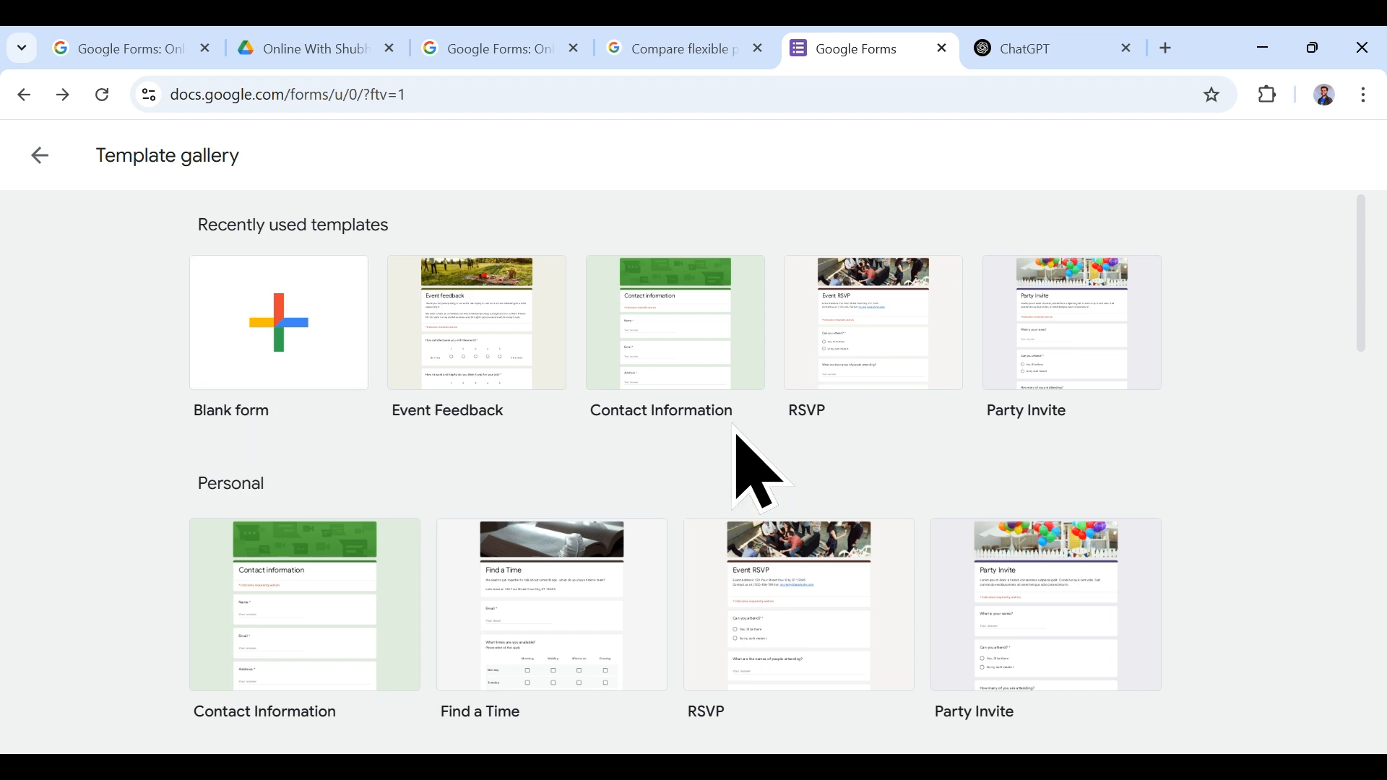
scroll(1026, 469, "down", 2)
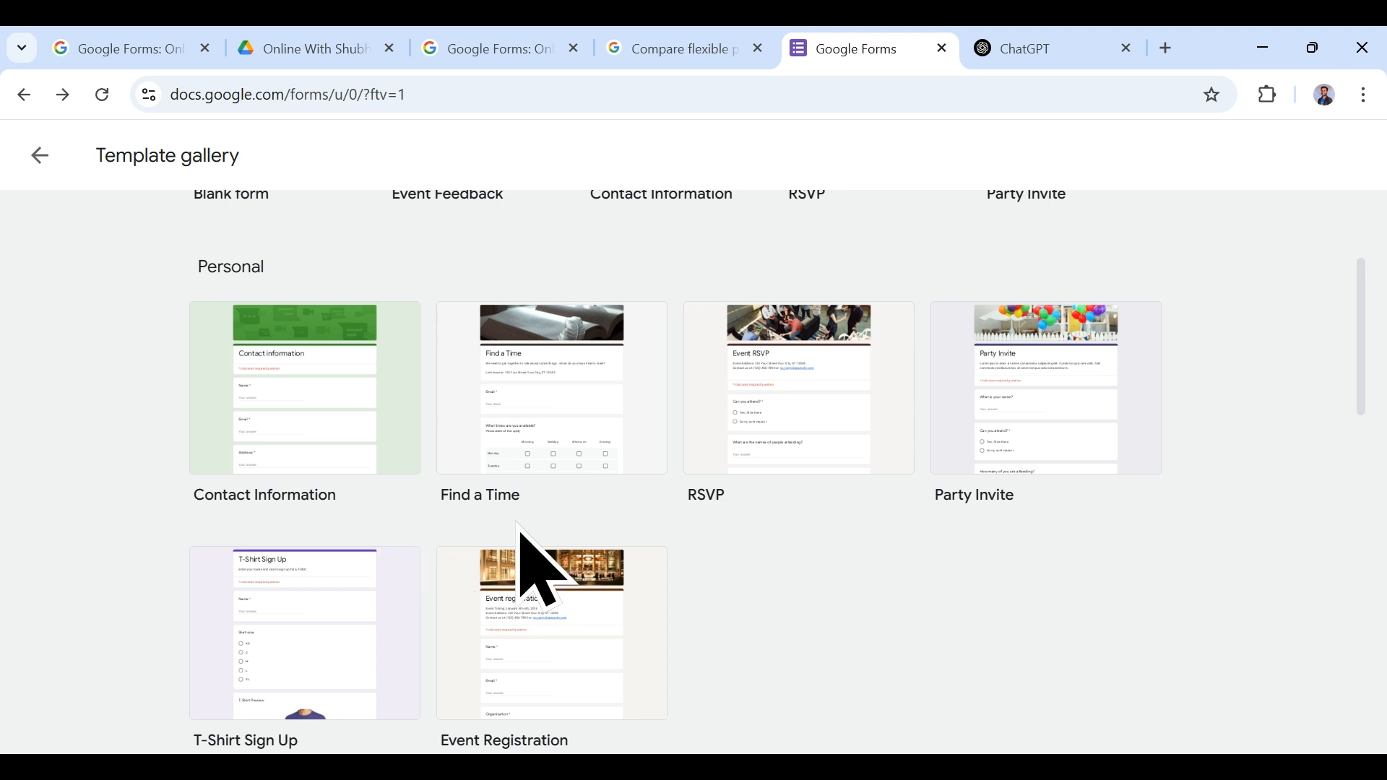
scroll(542, 538, "down", 1)
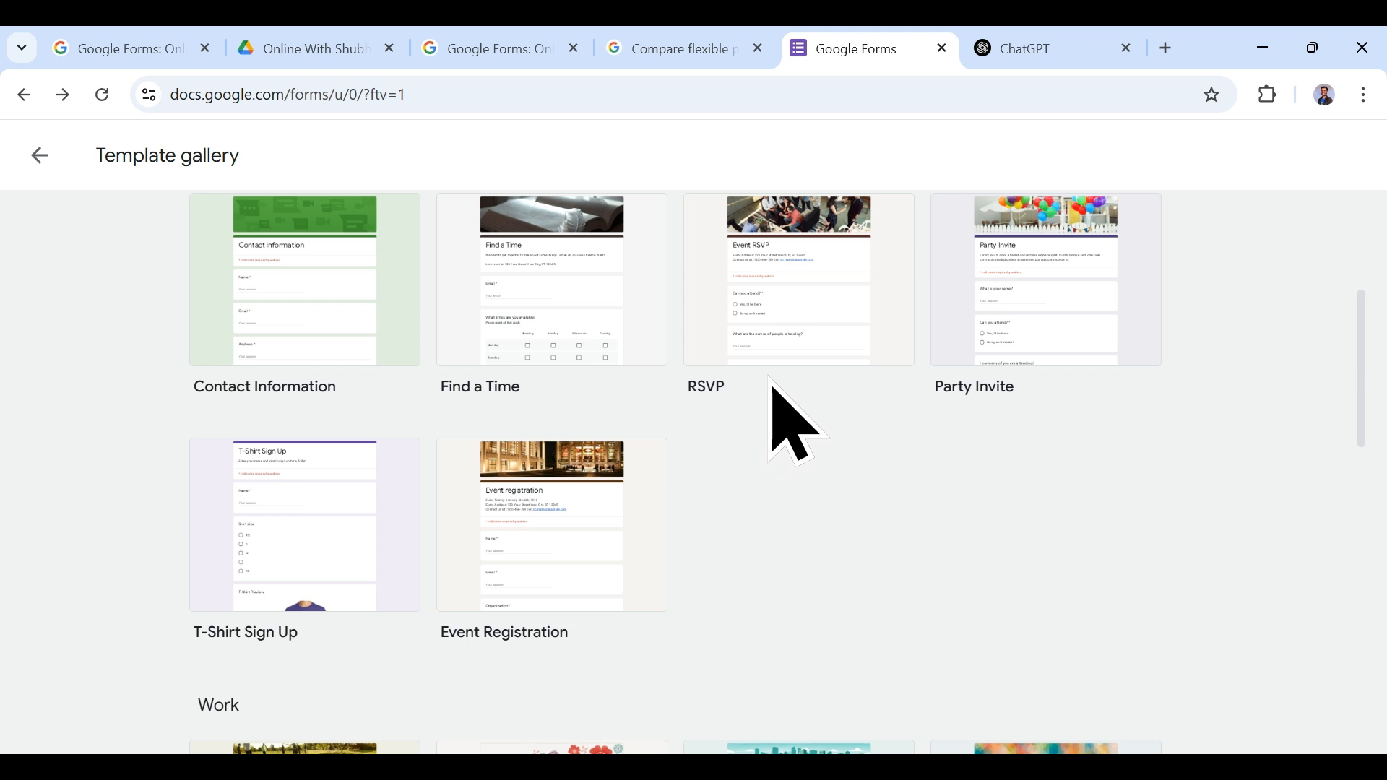
scroll(715, 535, "down", 3)
scroll(714, 521, "up", 2)
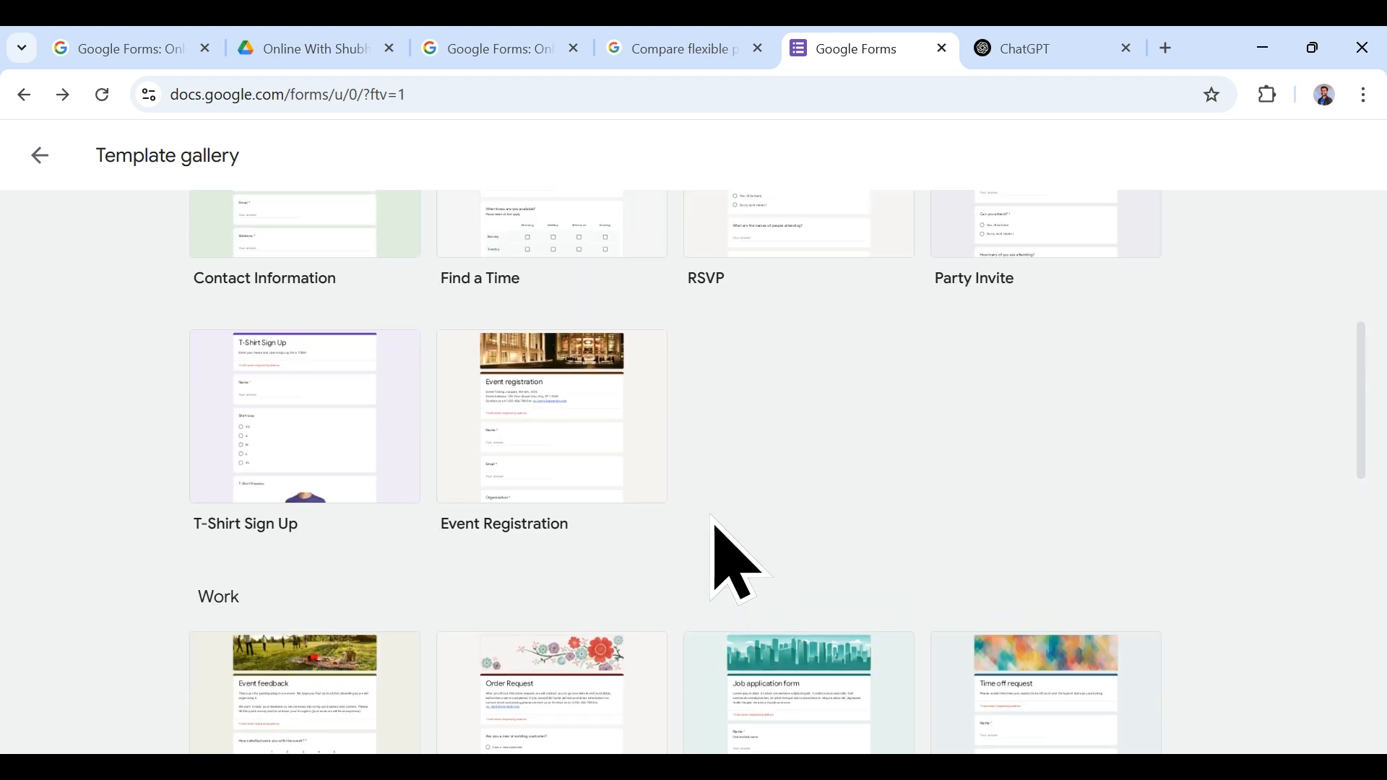
scroll(711, 517, "down", 8)
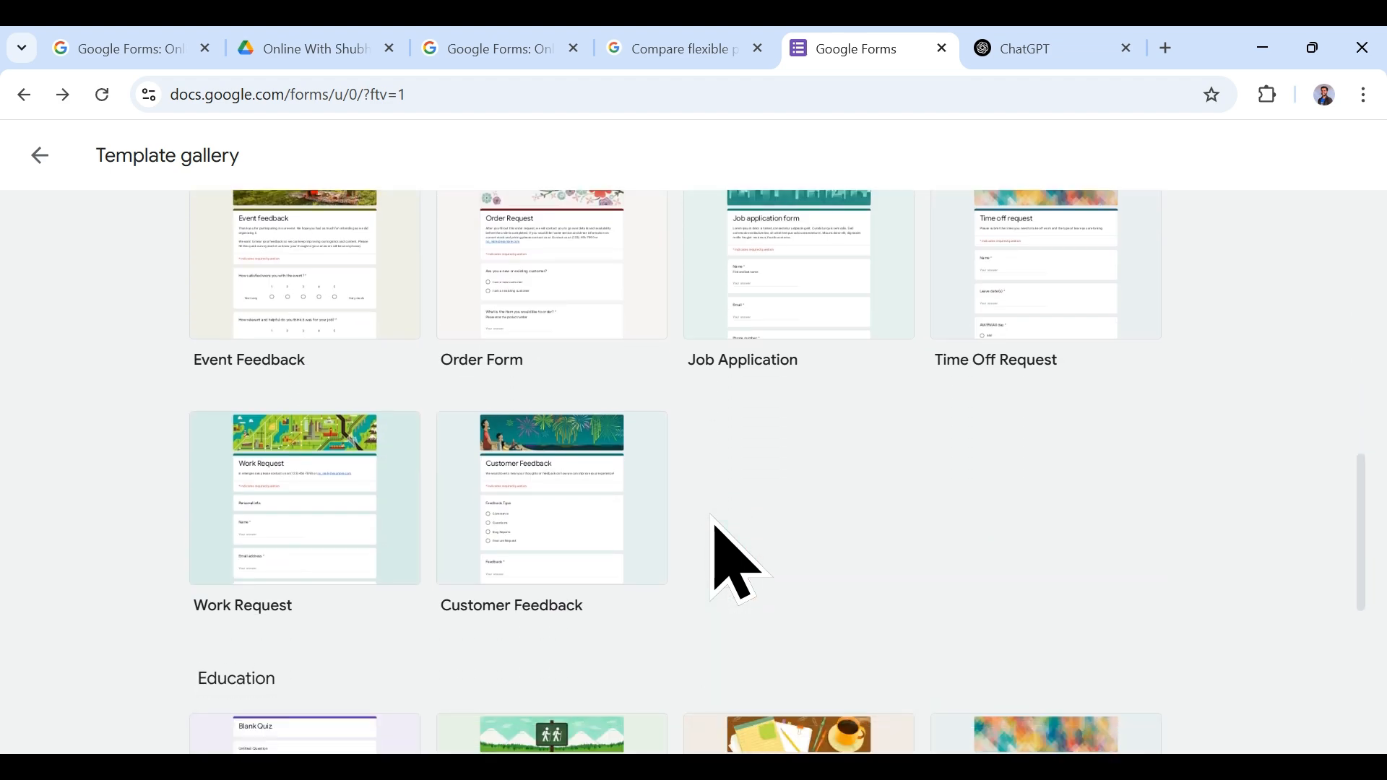
scroll(737, 560, "down", 3)
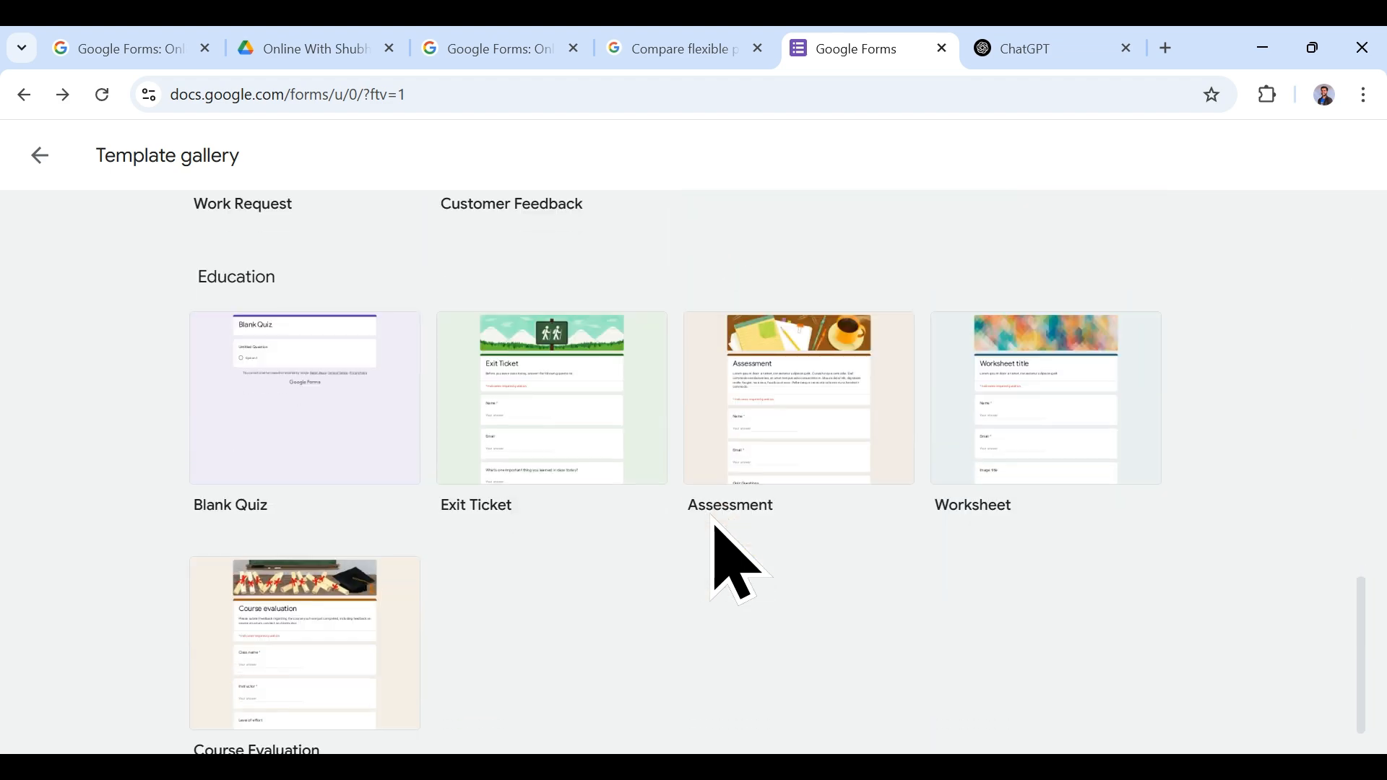
scroll(729, 556, "down", 1)
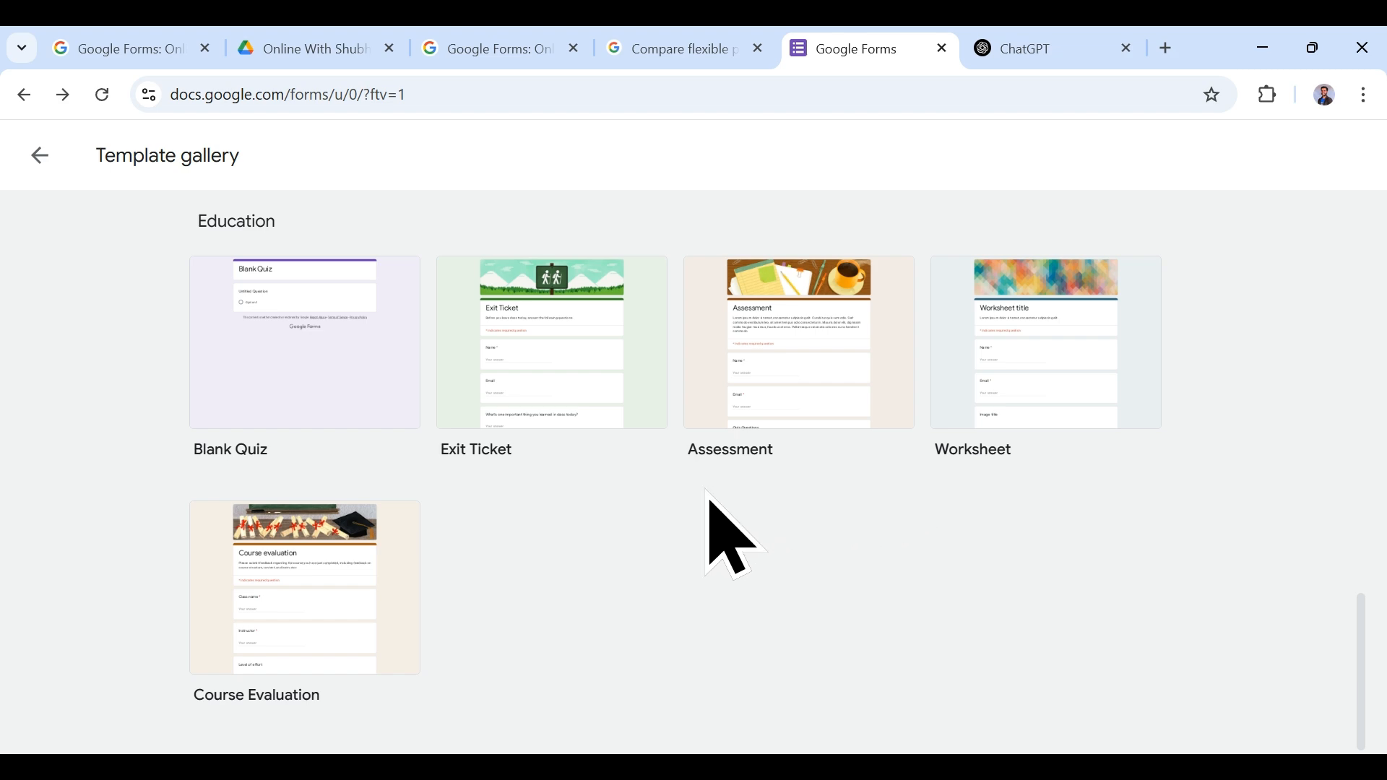
scroll(711, 502, "up", 9)
scroll(707, 494, "up", 10)
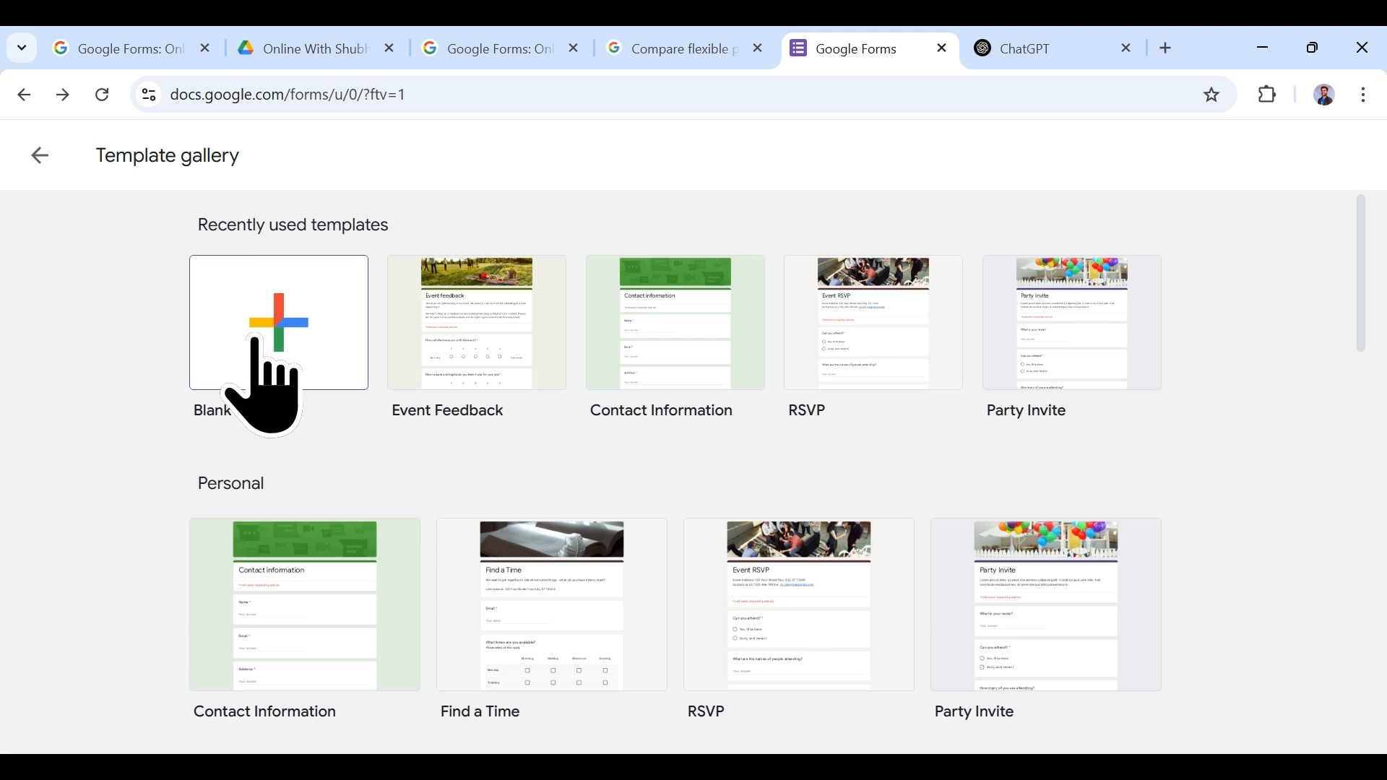
Step: Create a blank form and rename the document to 'Survey Form'
left_click(282, 337)
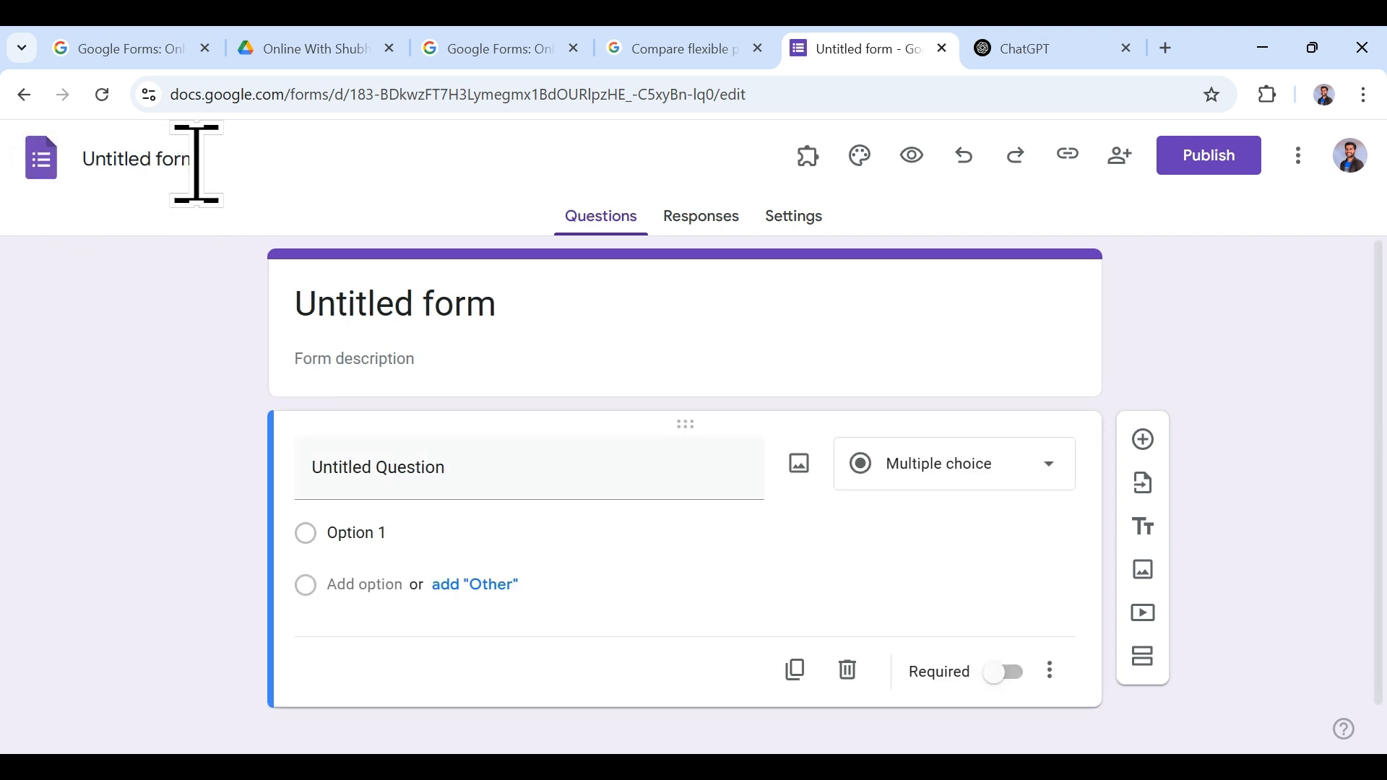
left_click(152, 160)
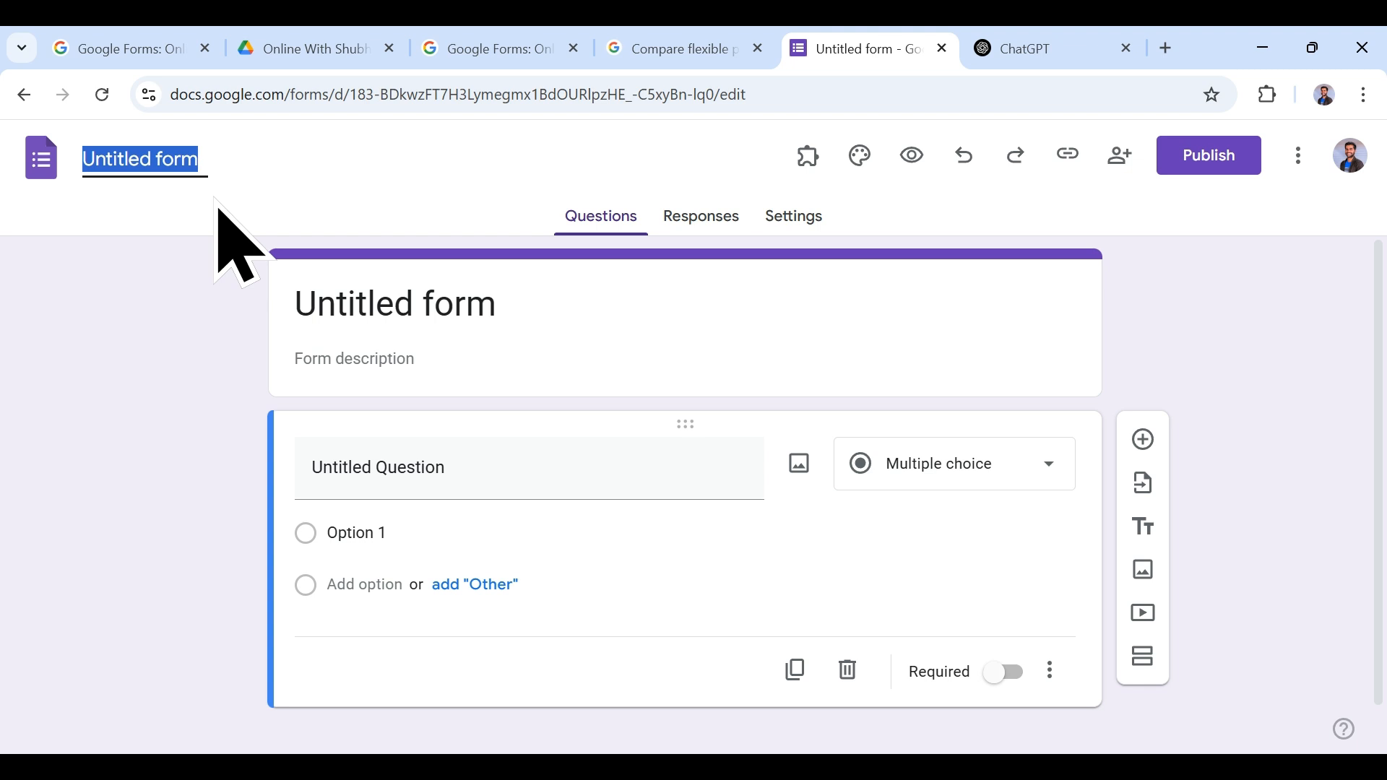
type("Survey ")
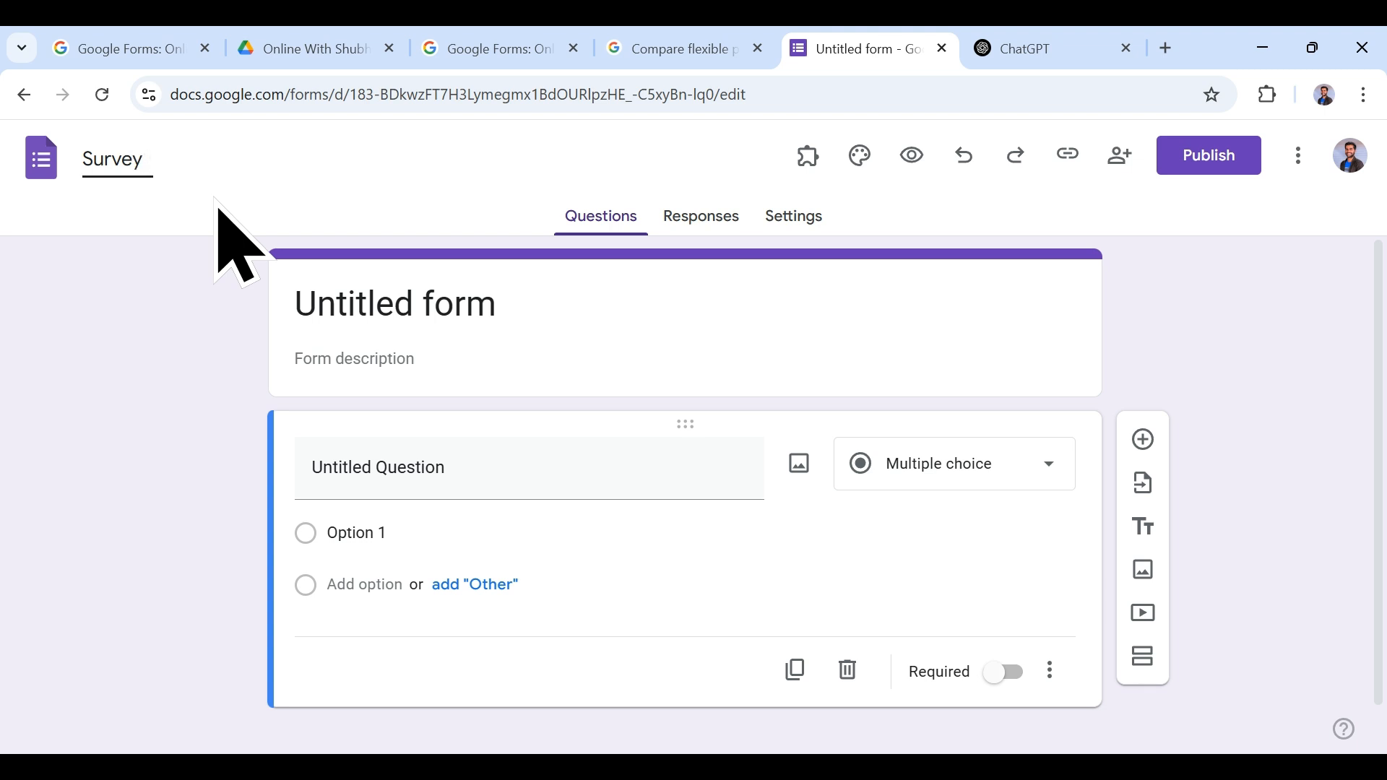
type("Form")
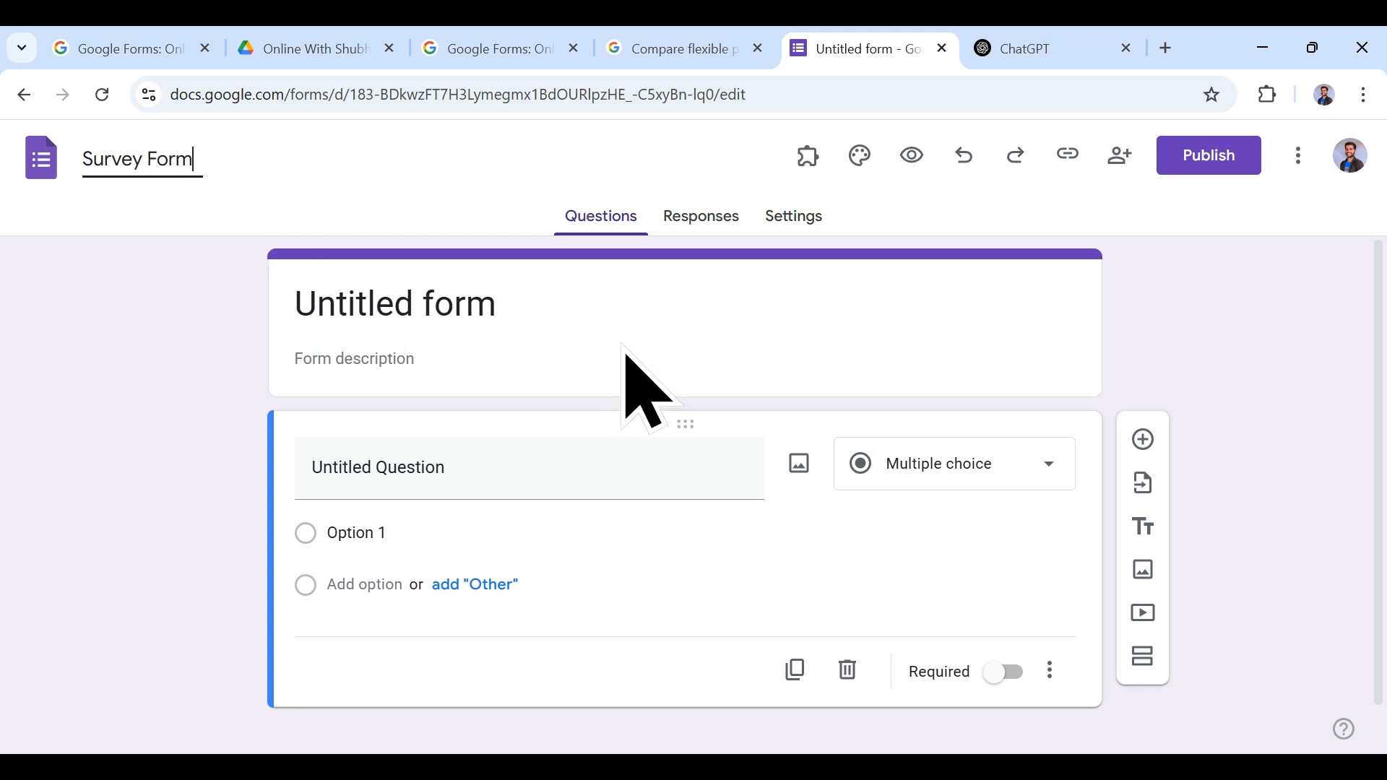
left_click(580, 318)
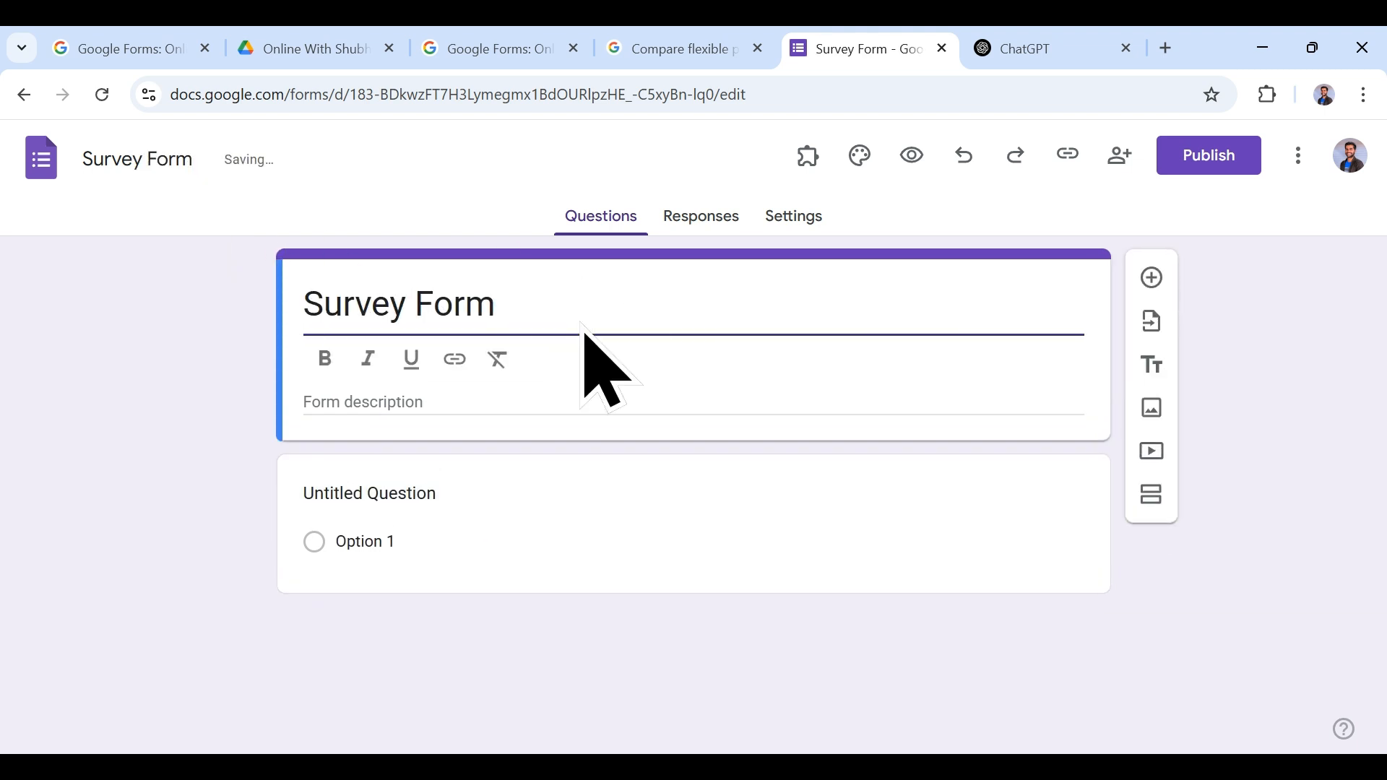
Step: Make the heading a bold 'Screen Time and its effects on our Health', dropping the 'Survey Form - ' prefix
type("- Sc")
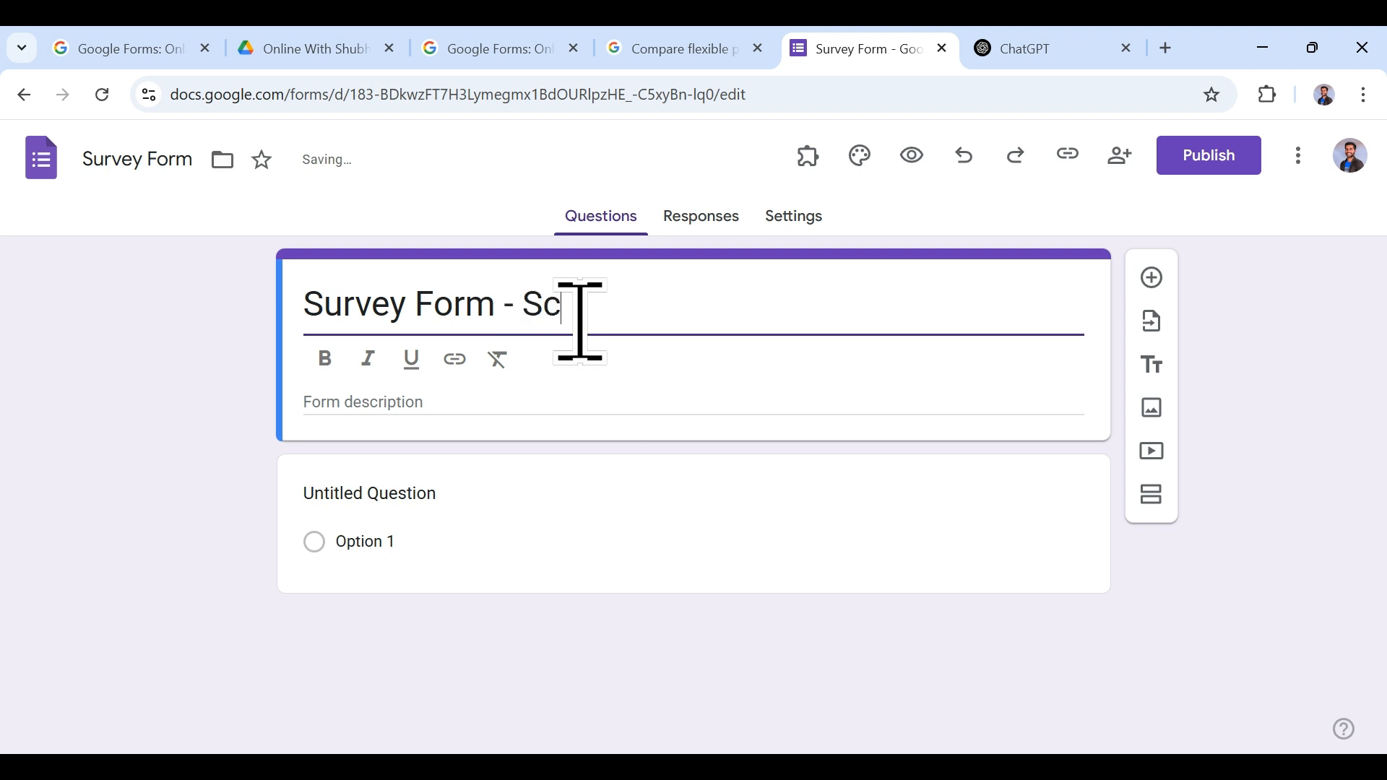
type("reen Time")
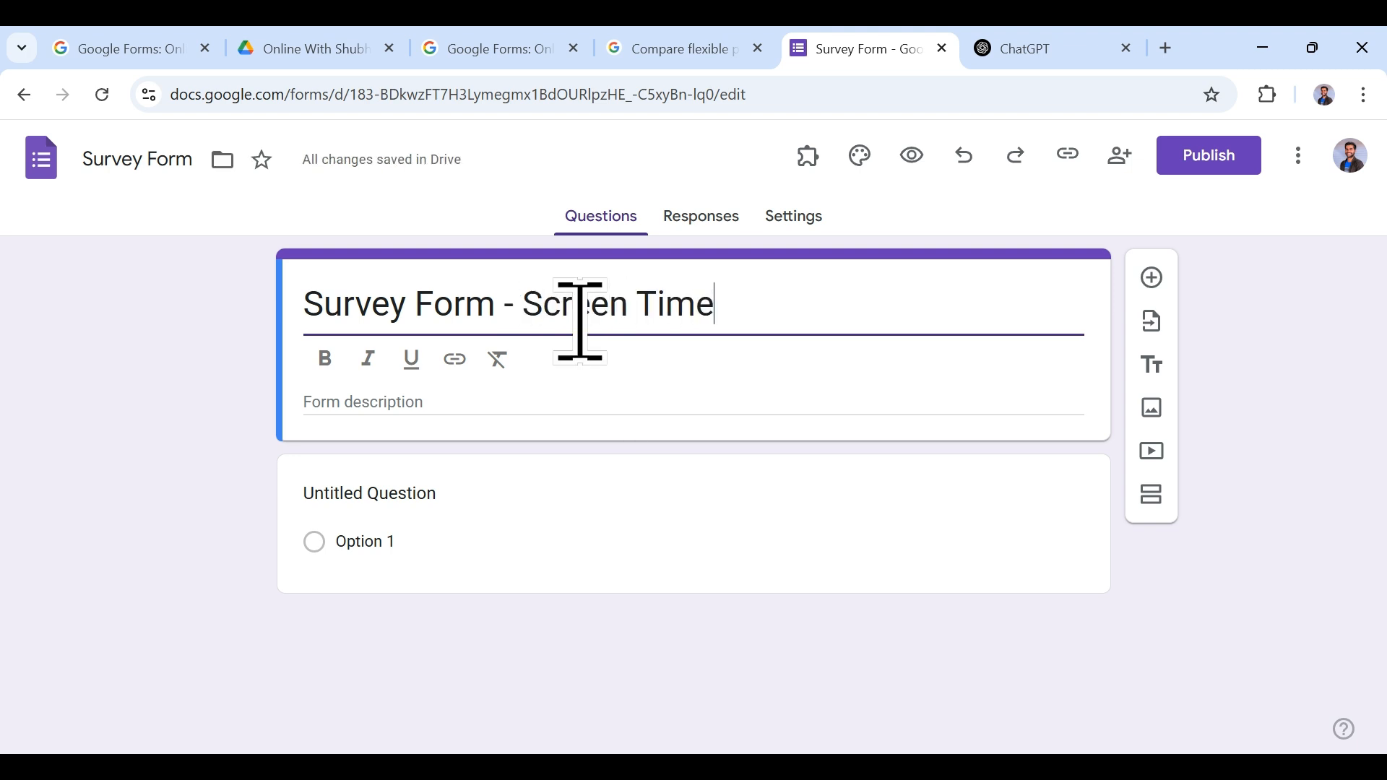
type(" and its")
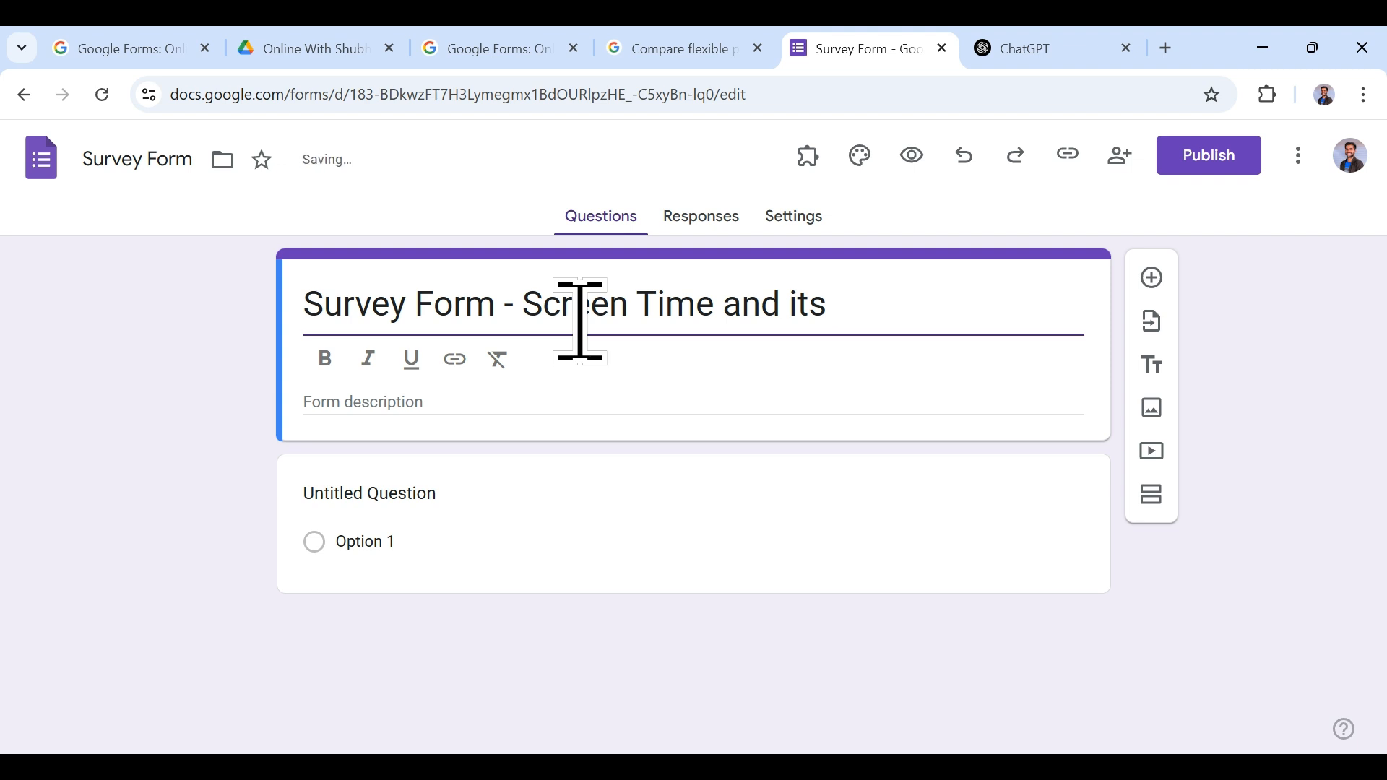
type(" effects on o")
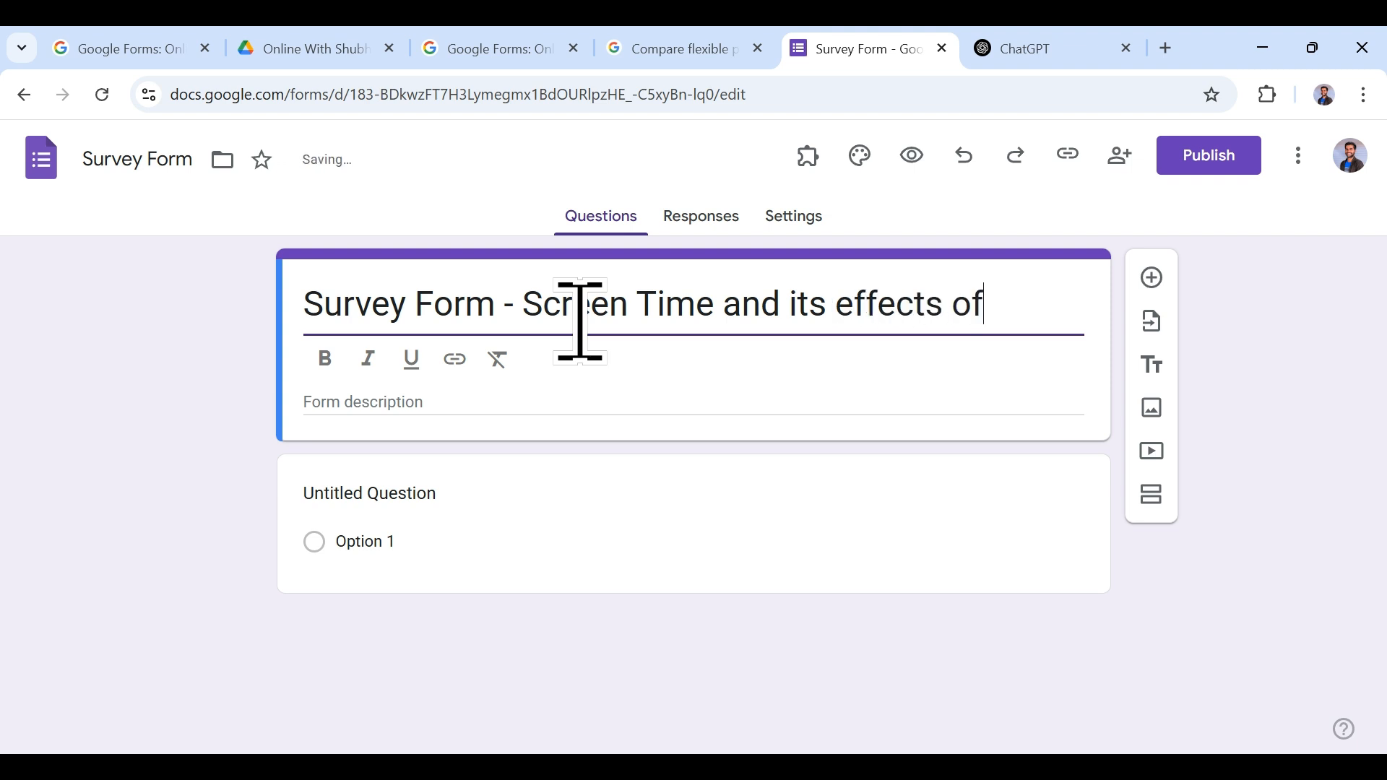
type("ur Health")
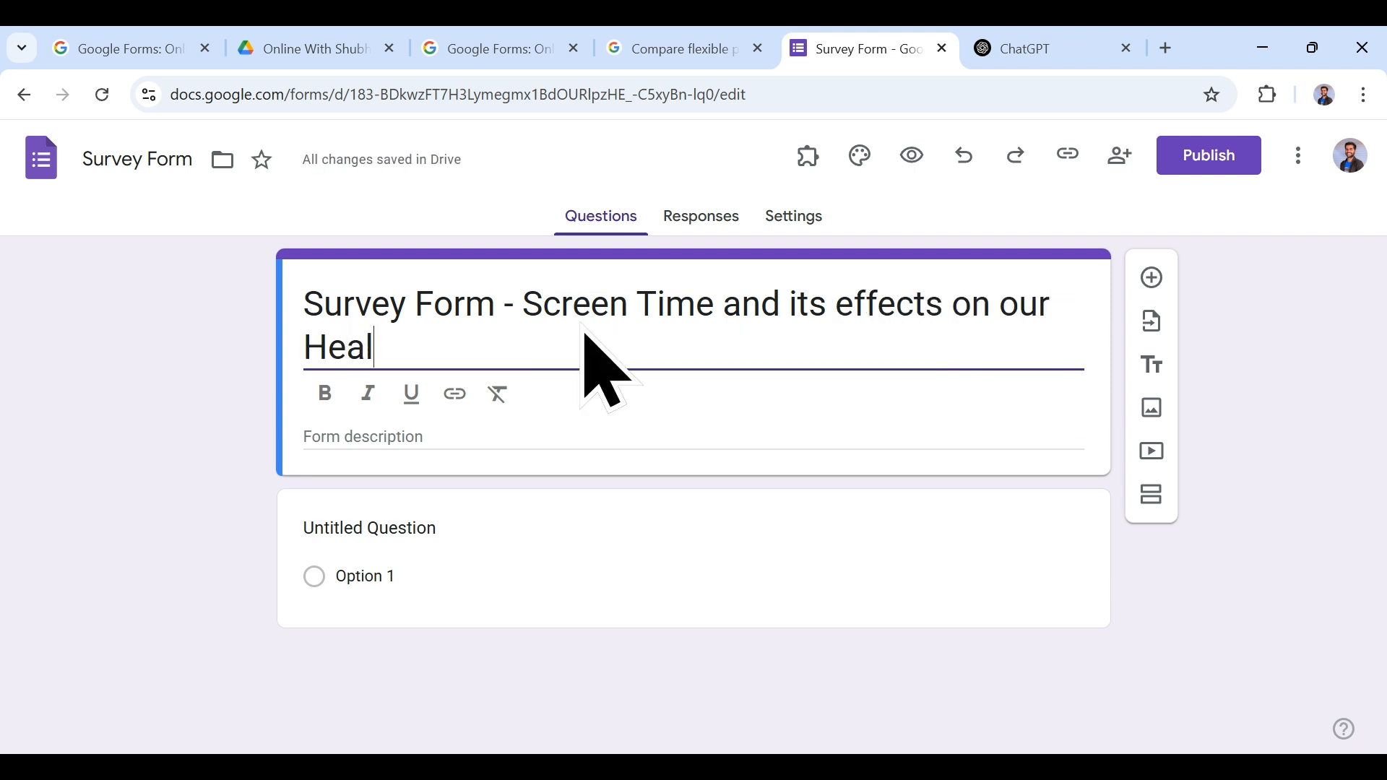
left_click(536, 316)
left_click(560, 363)
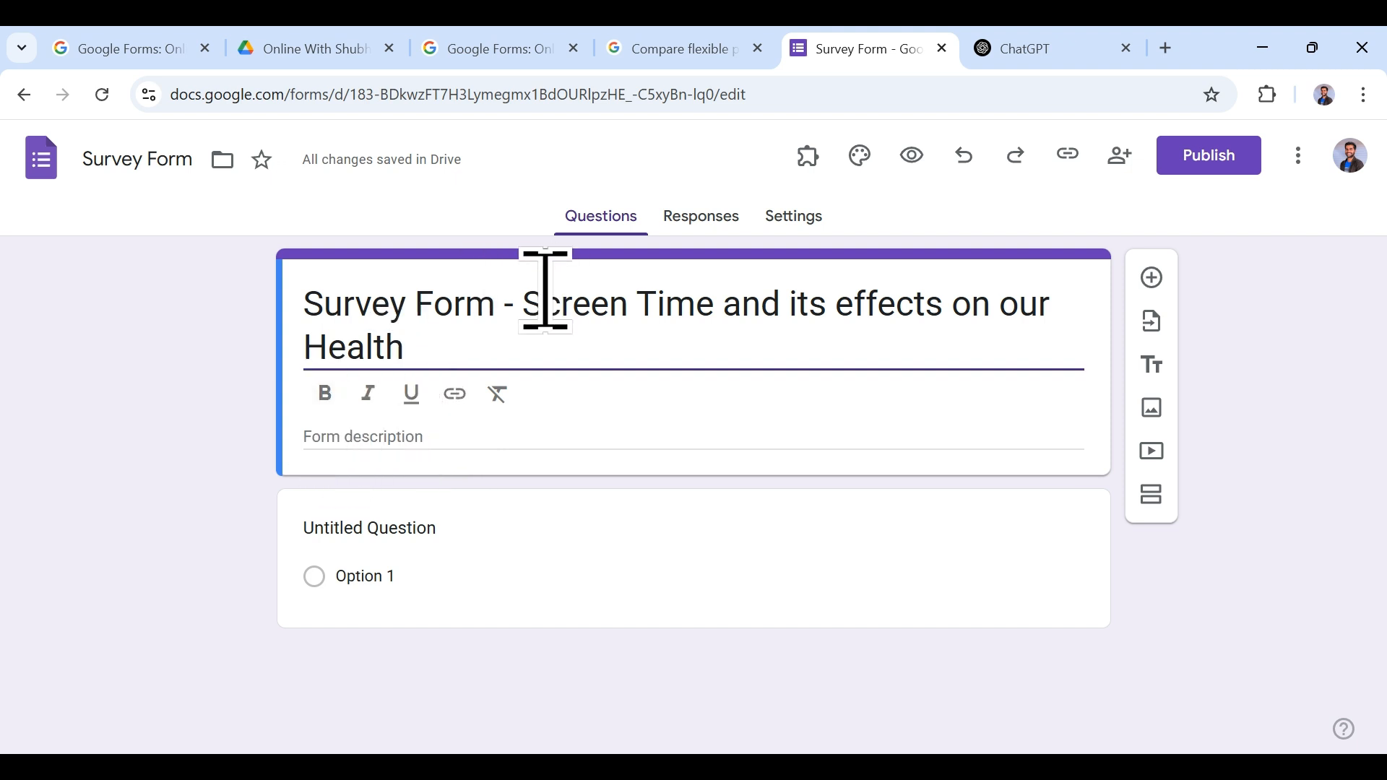
left_click(522, 303)
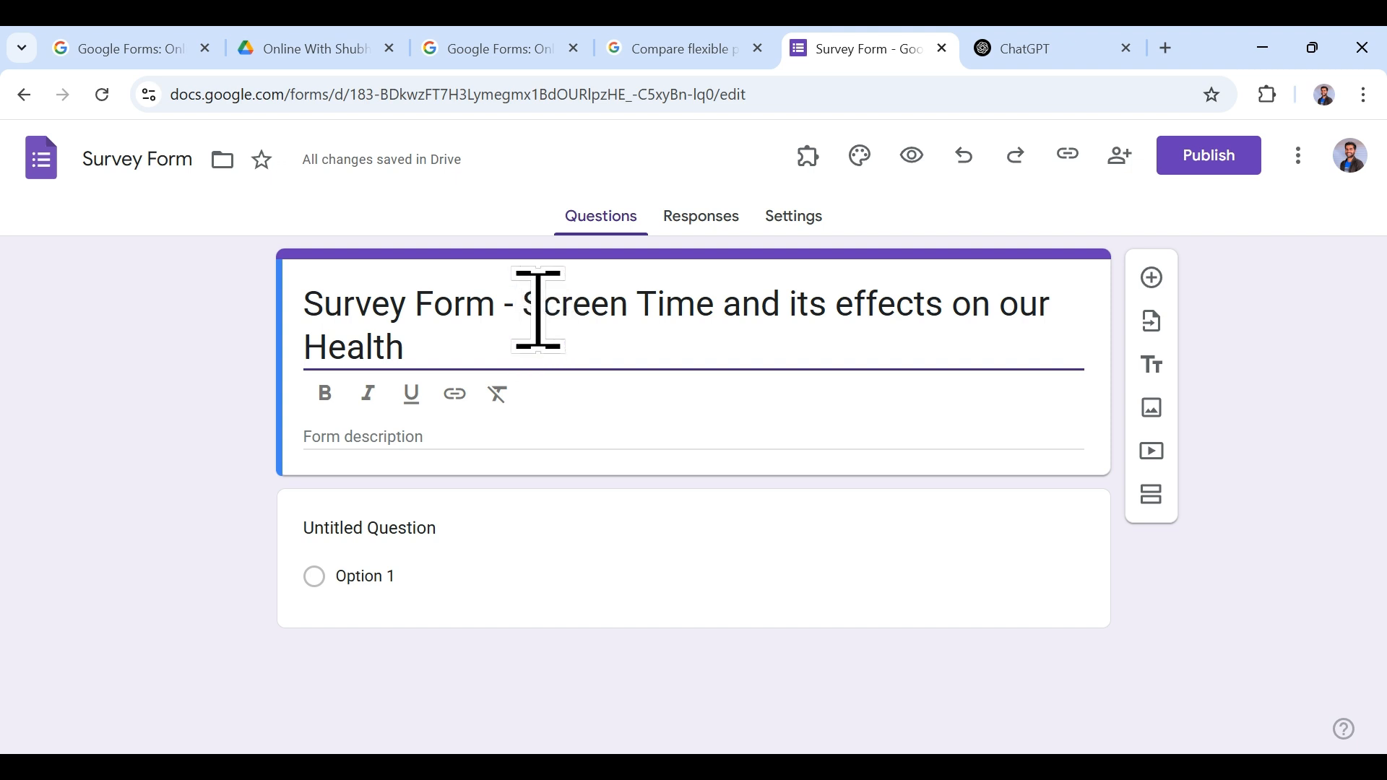
left_click_drag(529, 300, 613, 351)
left_click(325, 394)
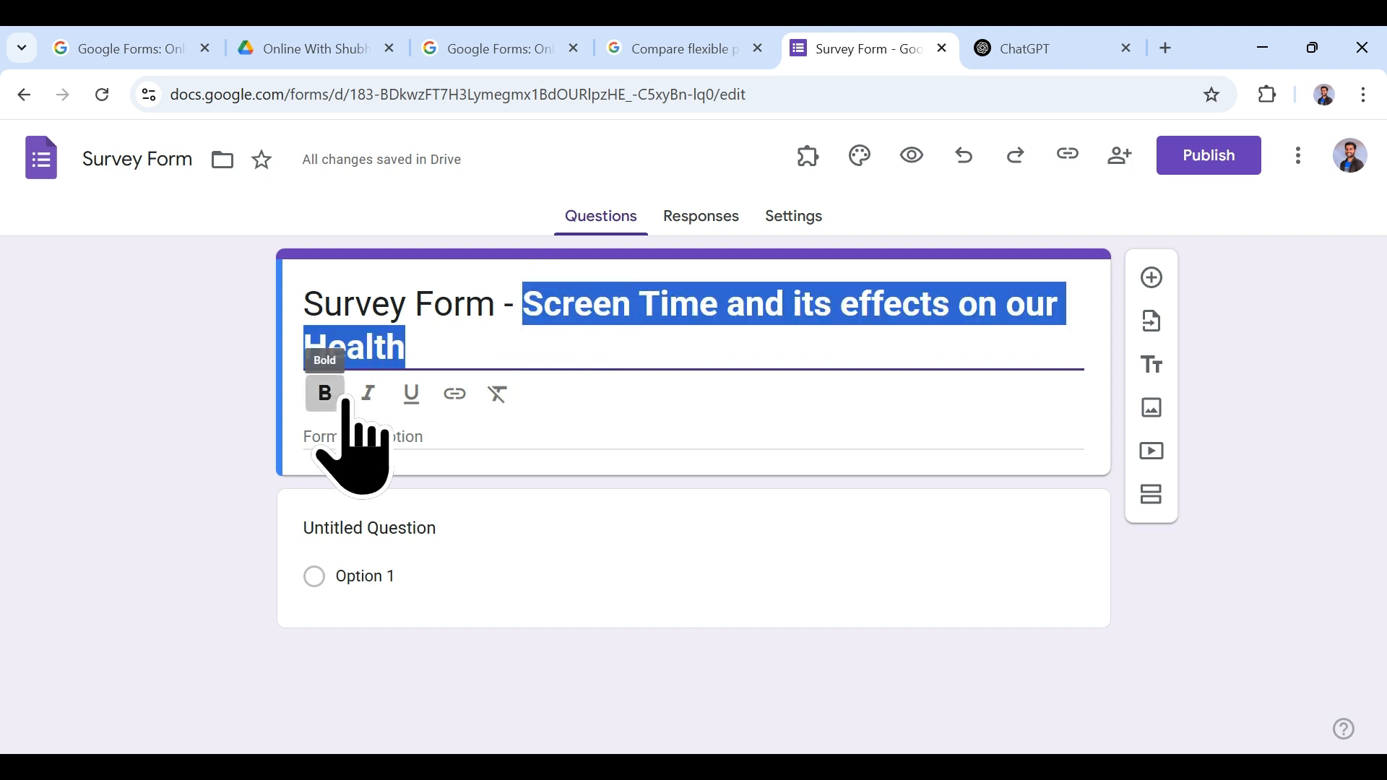
left_click(618, 320)
left_click(522, 316)
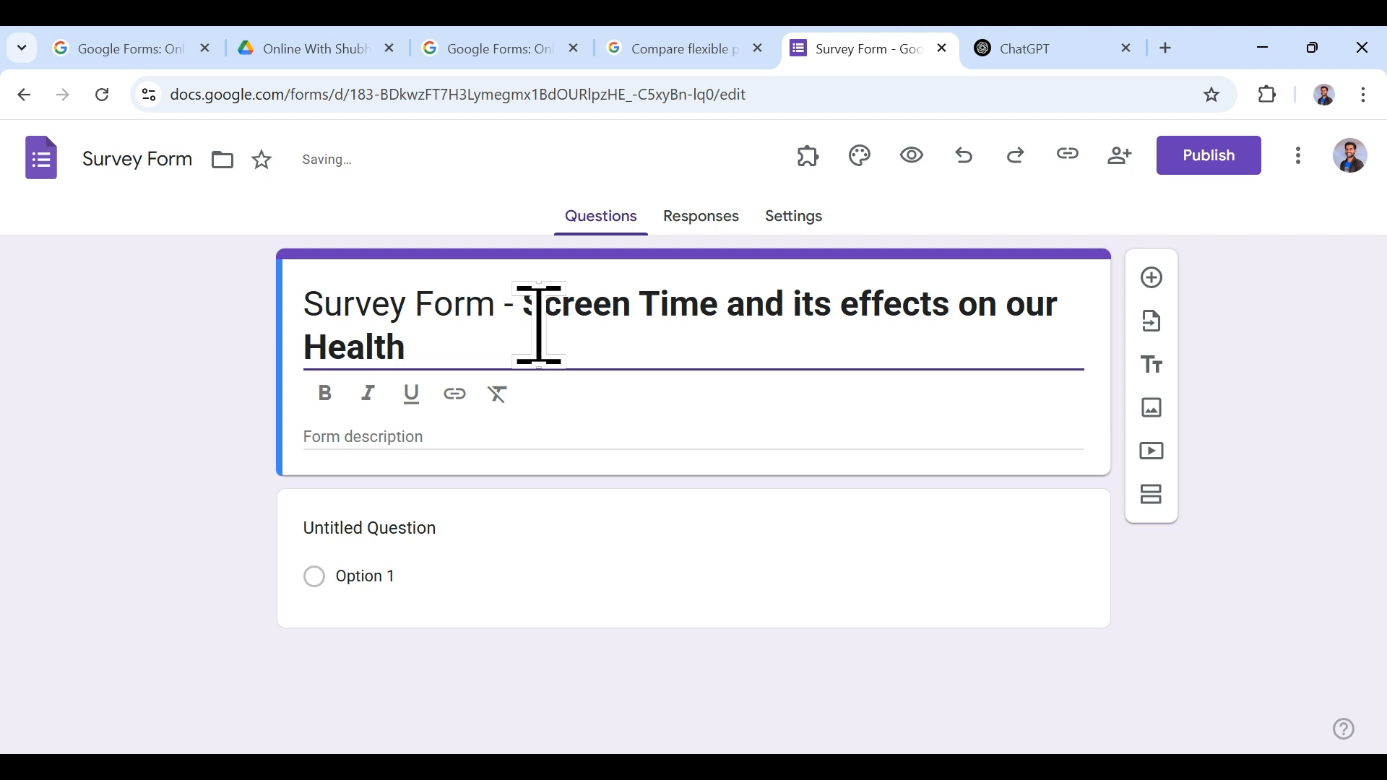
key("BackSpace")
key("BackSpace")
key("BackSpace")
key("BackSpace")
key("BackSpace")
key("BackSpace")
key("BackSpace")
key("BackSpace")
key("BackSpace")
key("BackSpace")
key("BackSpace")
key("BackSpace")
key("BackSpace")
key("BackSpace")
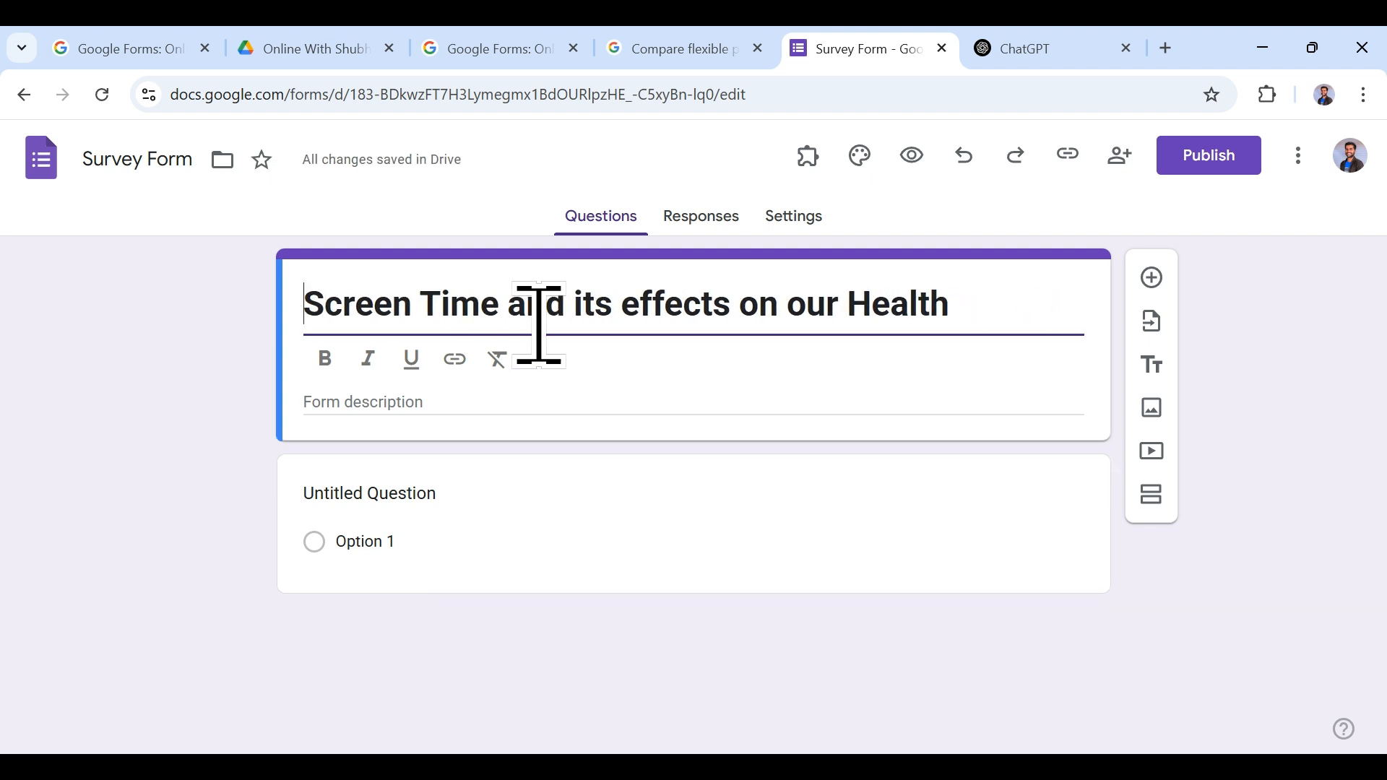
left_click(989, 312)
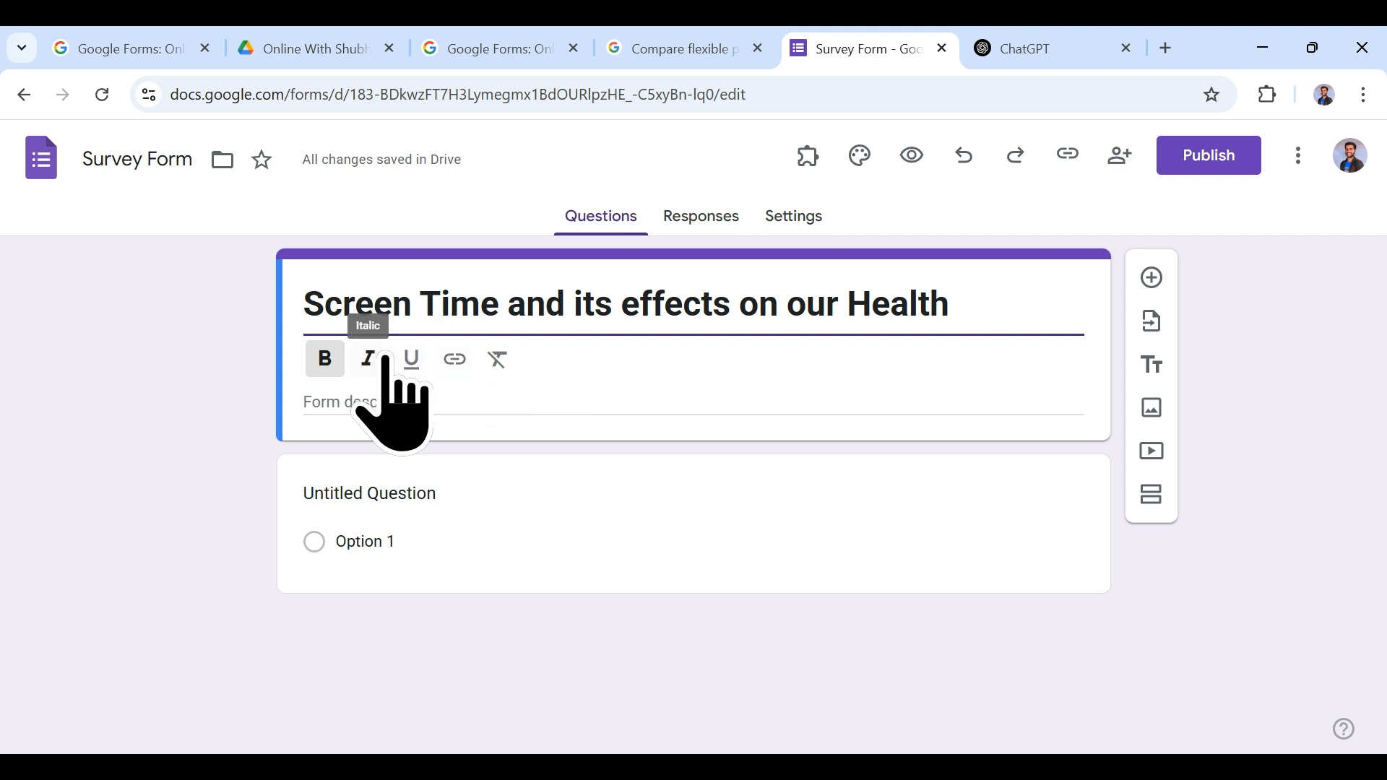
left_click(462, 397)
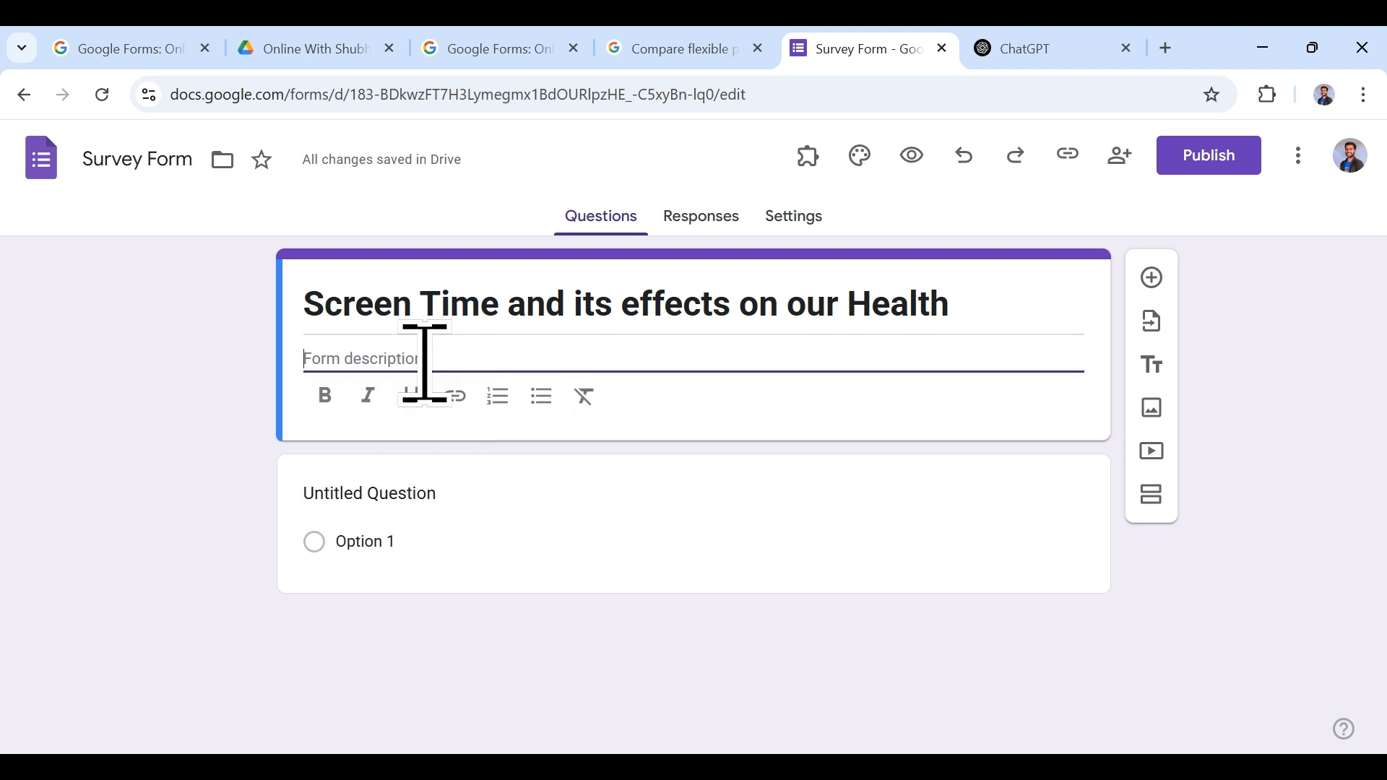
Step: Write a description about understanding screen time's effects on health, asking for honest answers, and italicise it
type("We are creating thios ")
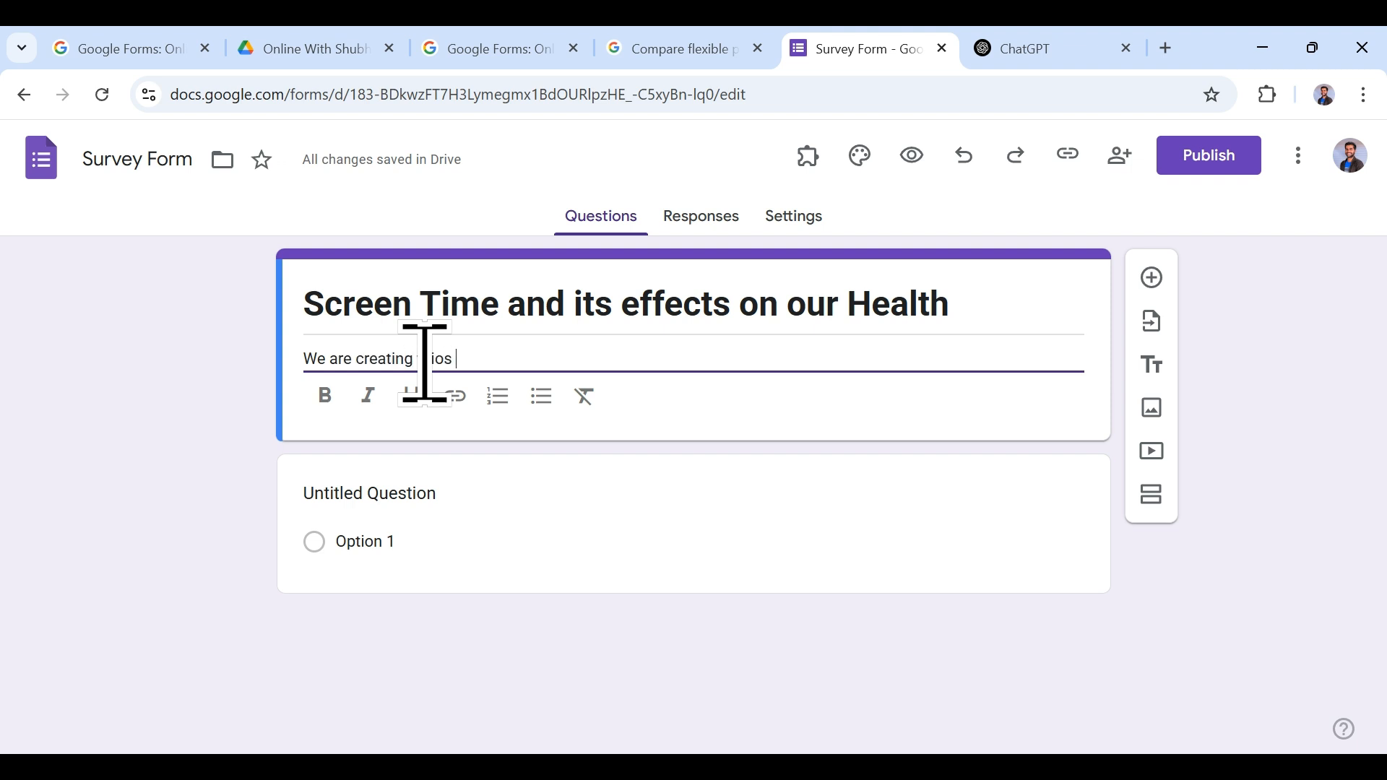
key("BackSpace")
key("BackSpace")
key("BackSpace")
type("s form to understand")
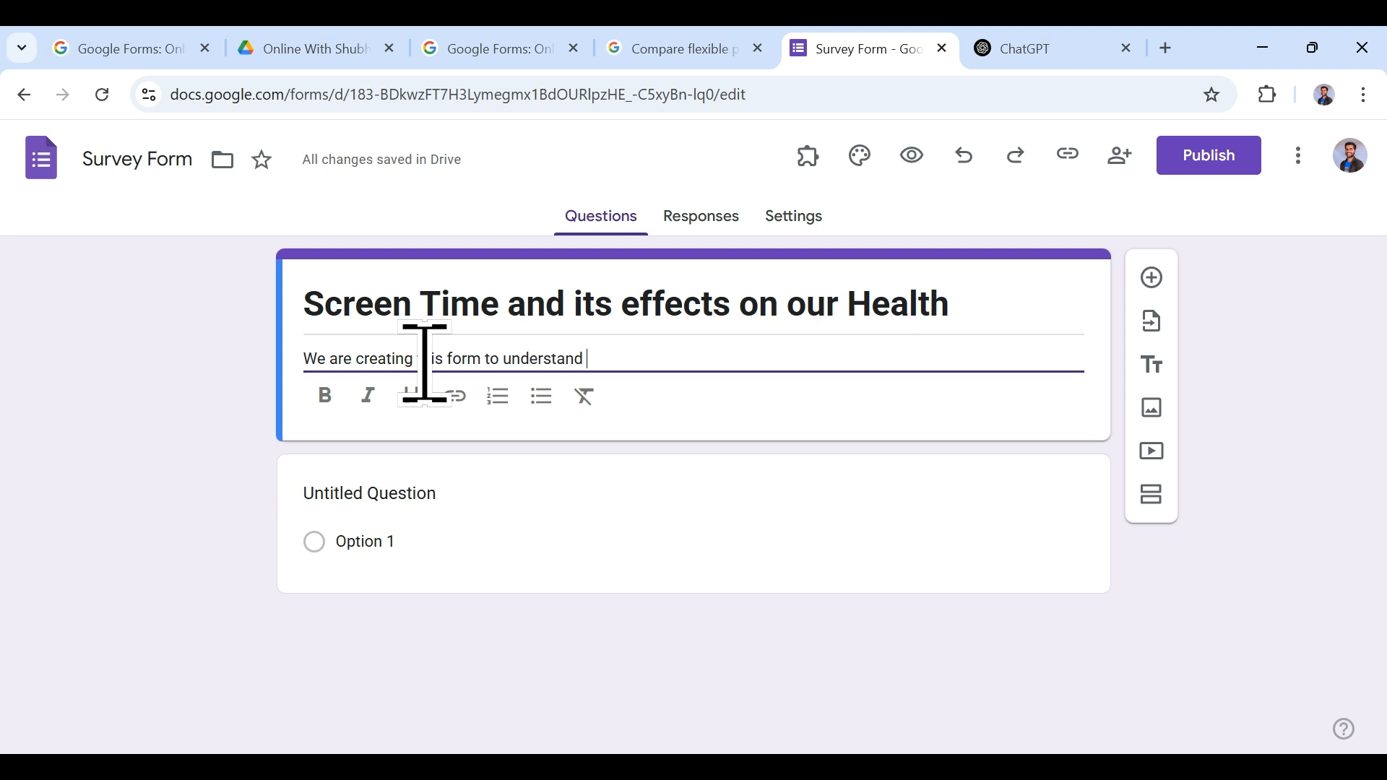
type(" what a")
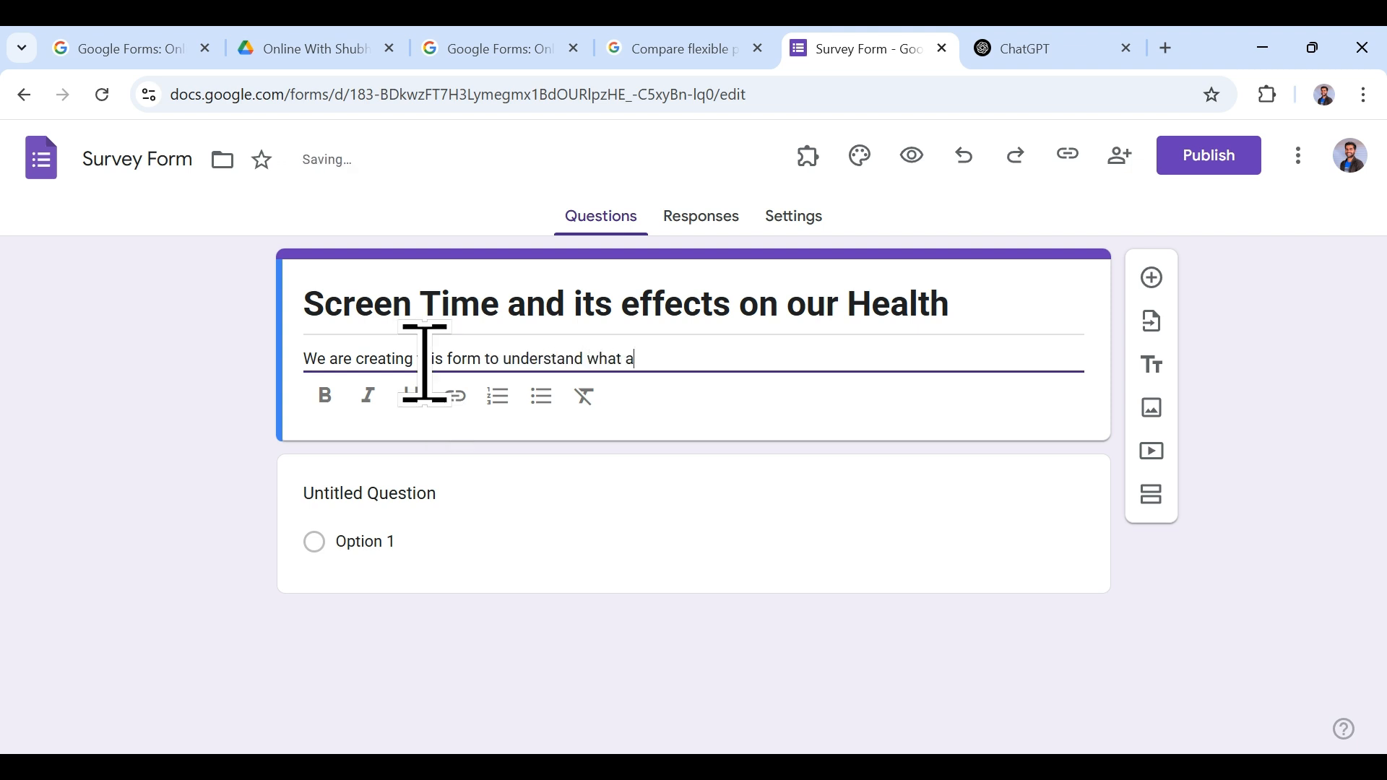
type("re the effects of screen time ")
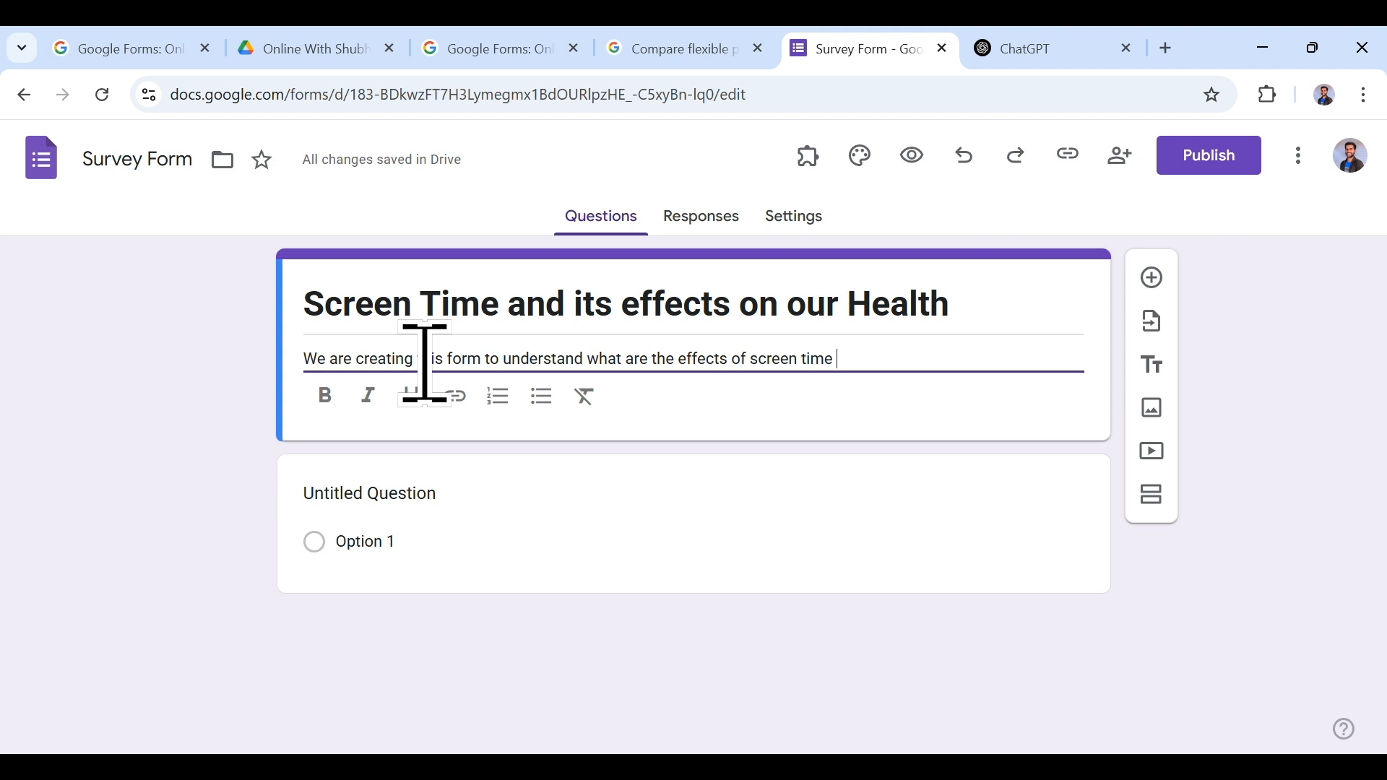
type("on our health")
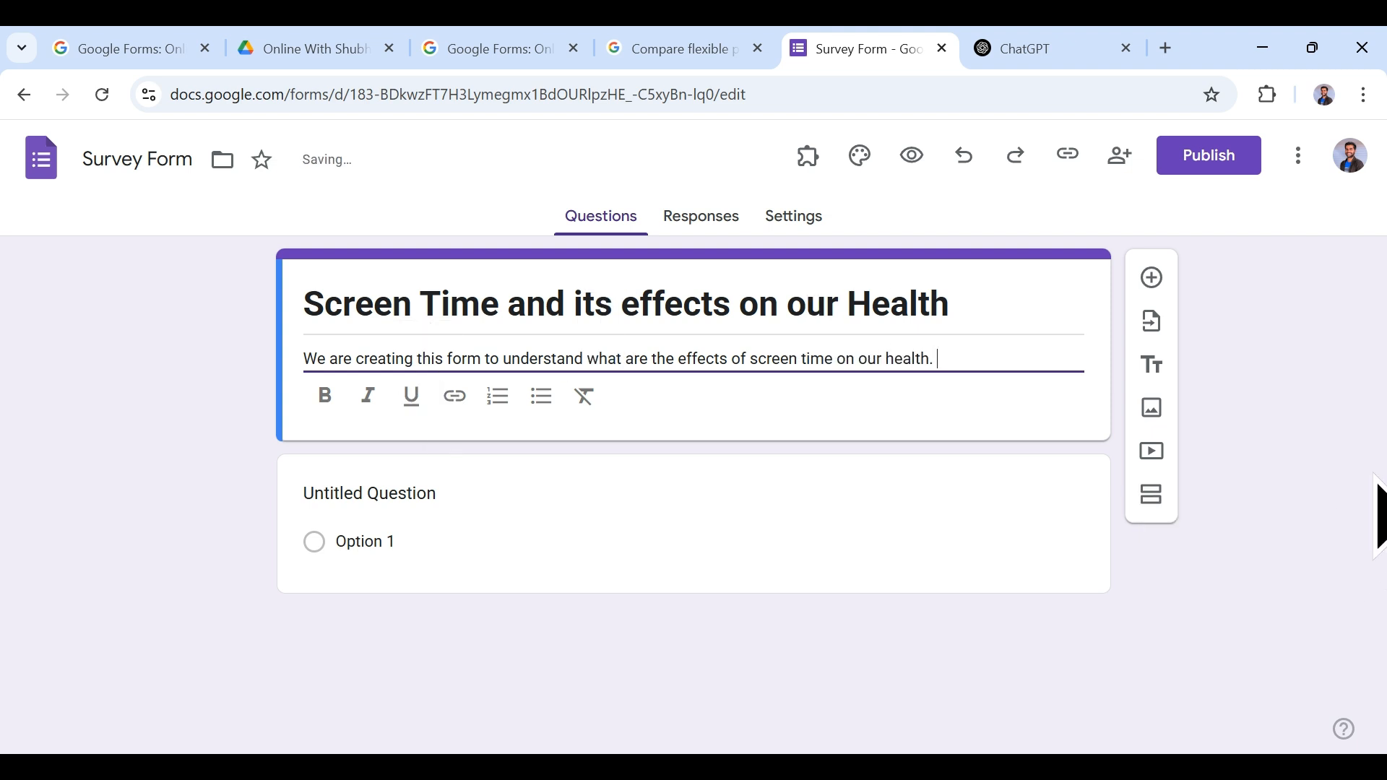
type(". Kindly fill the for")
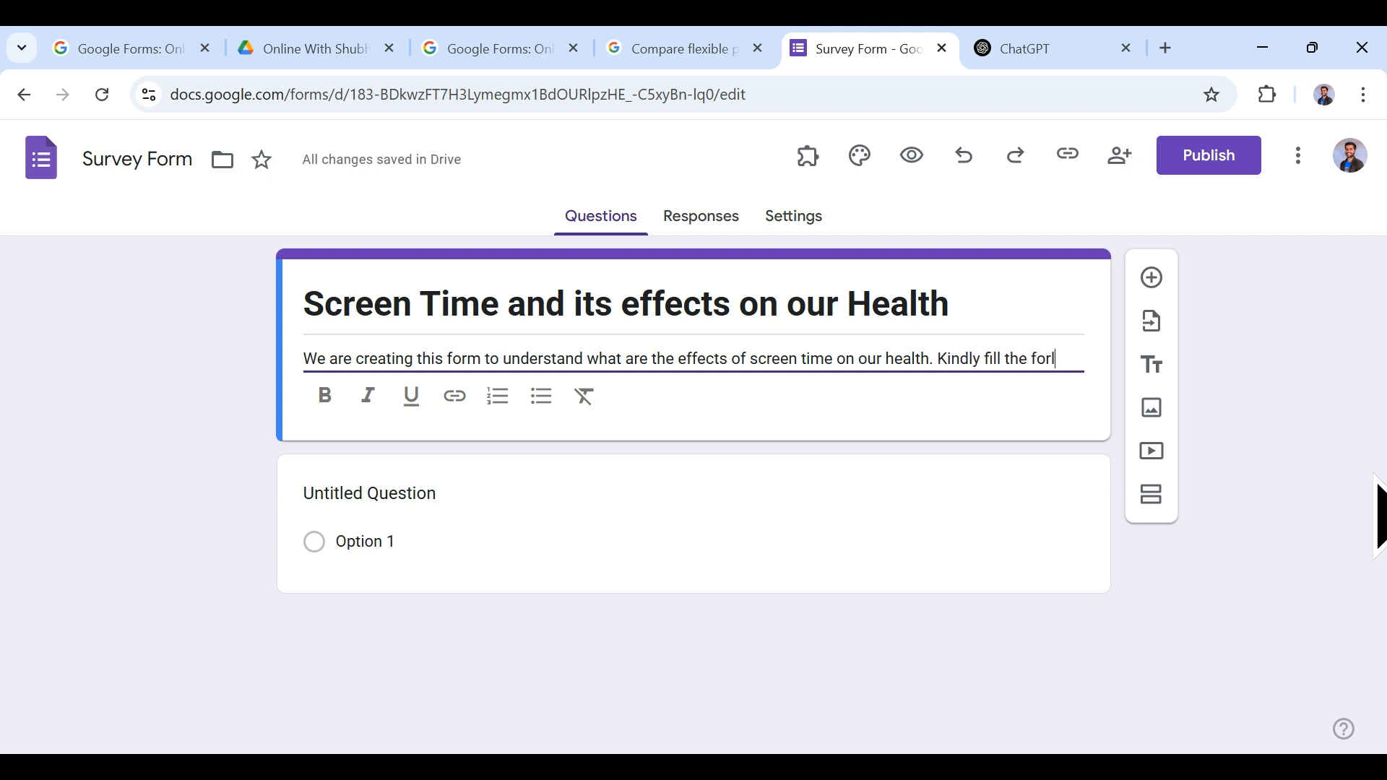
type("with your responses honestly.")
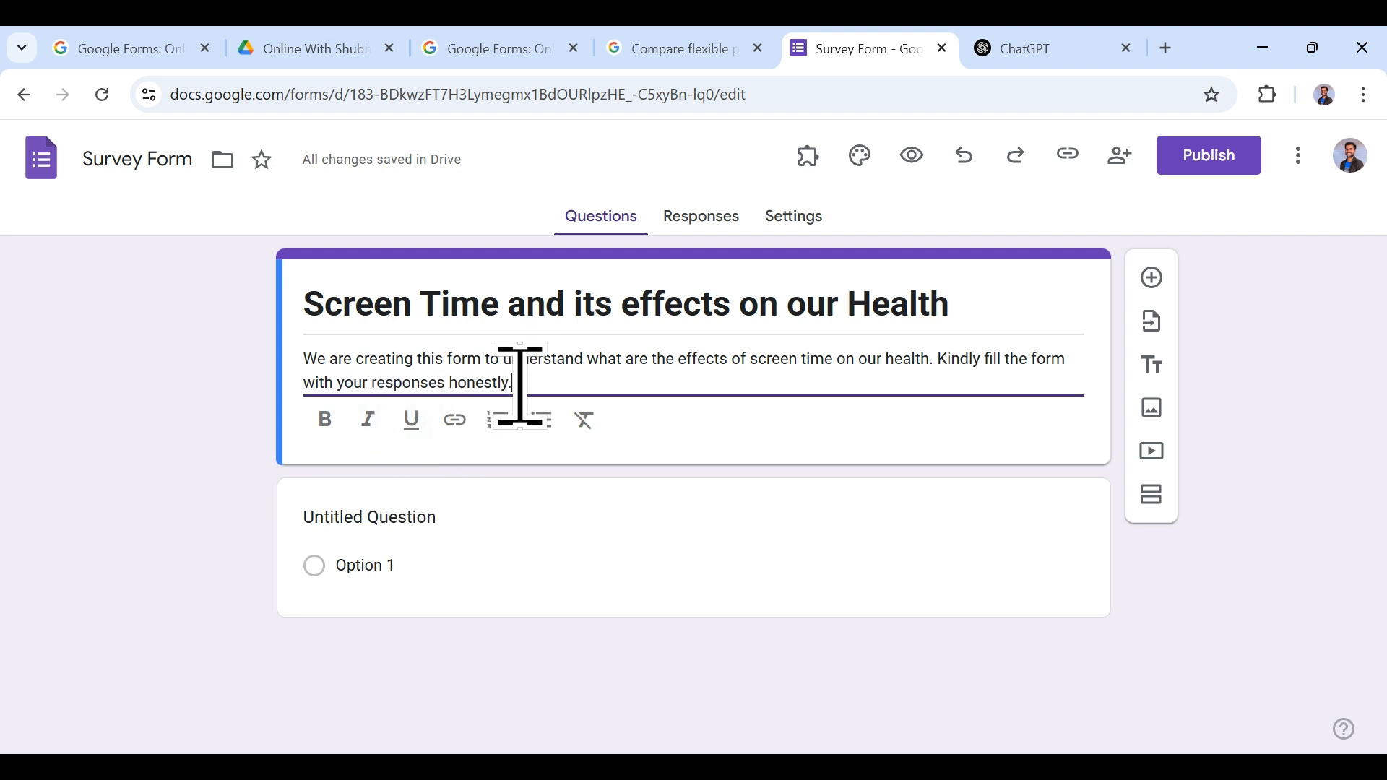
left_click_drag(506, 384, 300, 361)
left_click(368, 420)
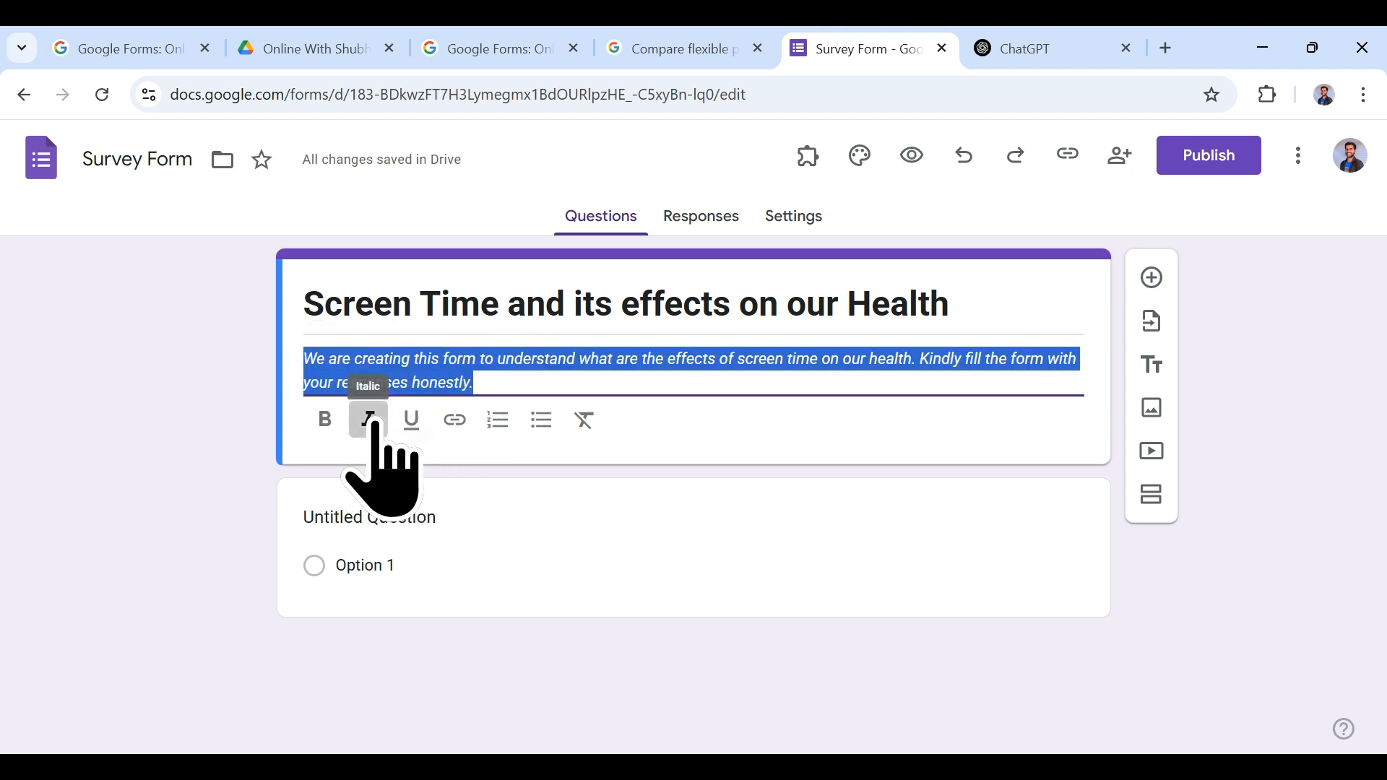
left_click(509, 379)
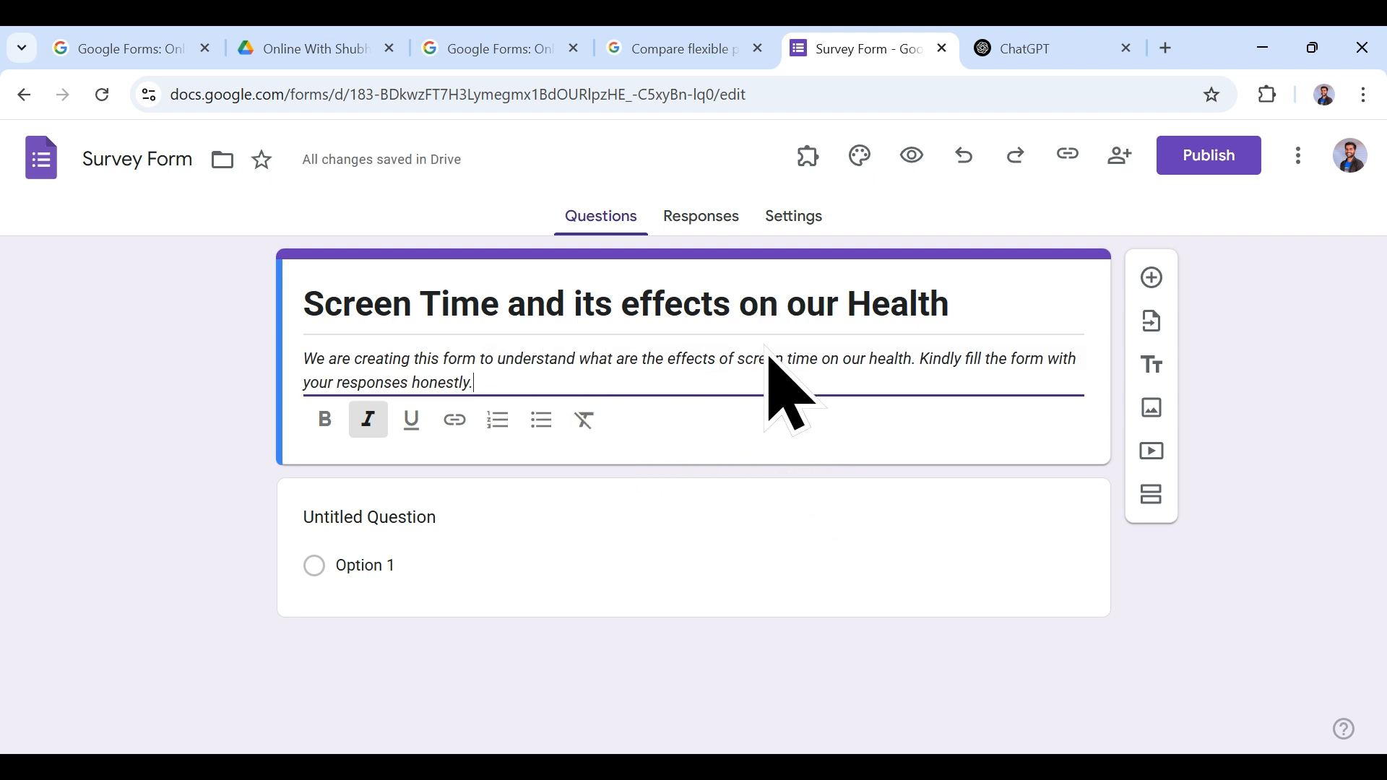
Step: Select the first question's placeholder title and make it a long-answer Paragraph question
left_click(453, 526)
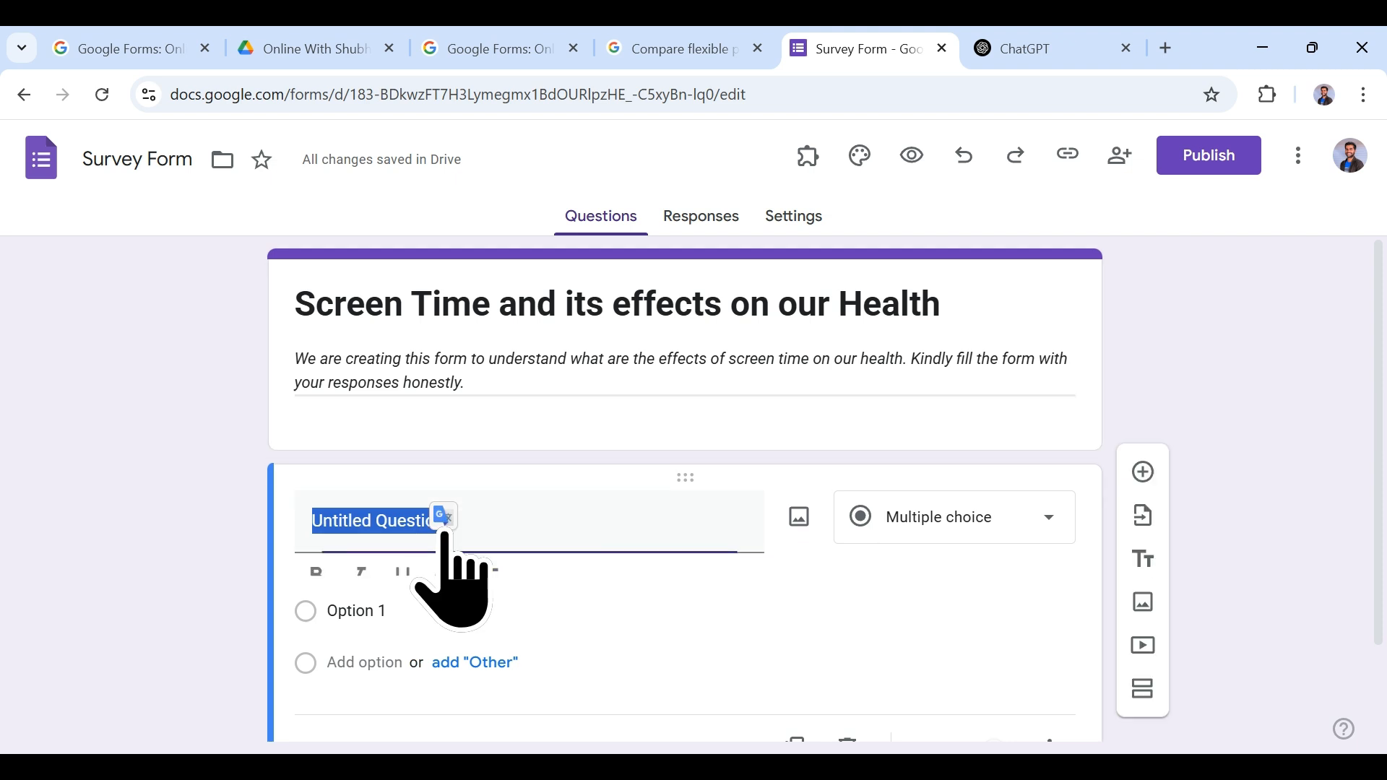
left_click(529, 504)
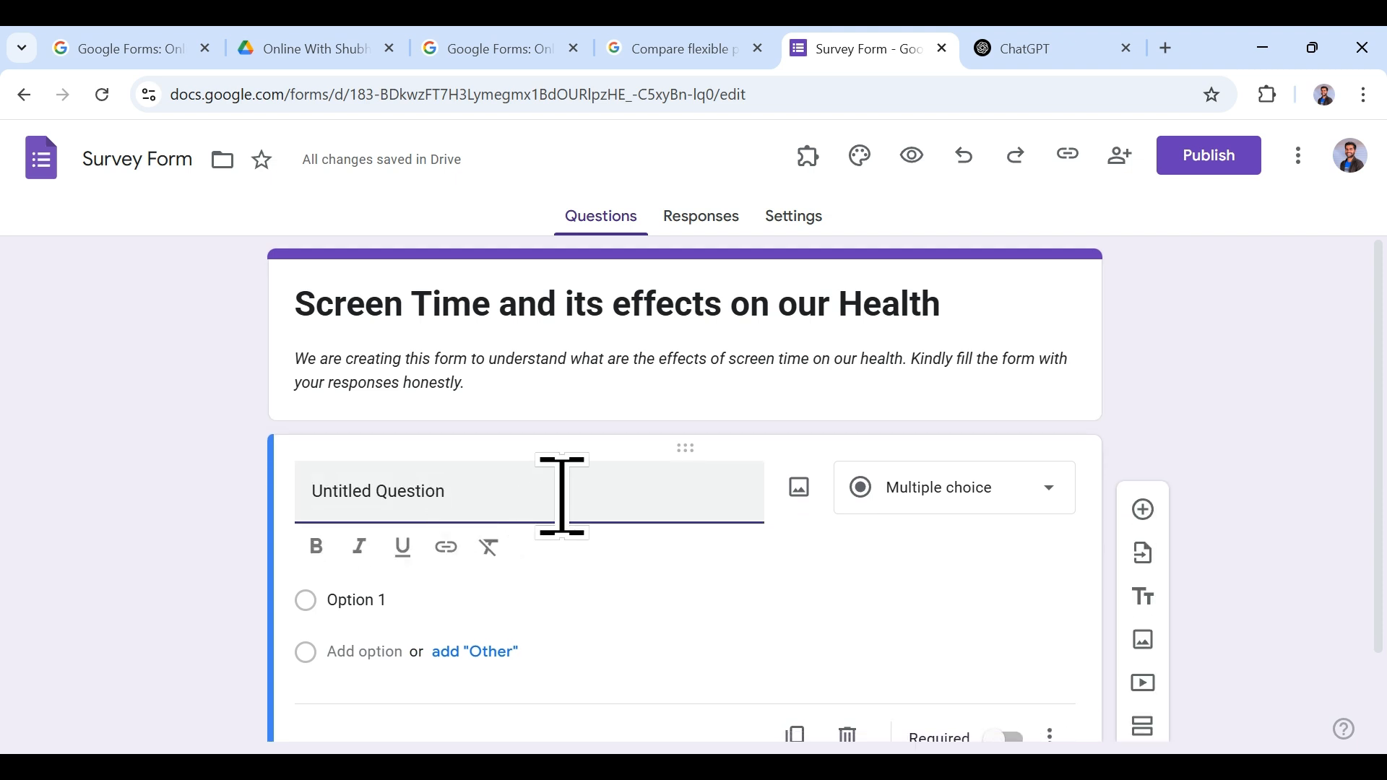
left_click_drag(562, 496, 307, 492)
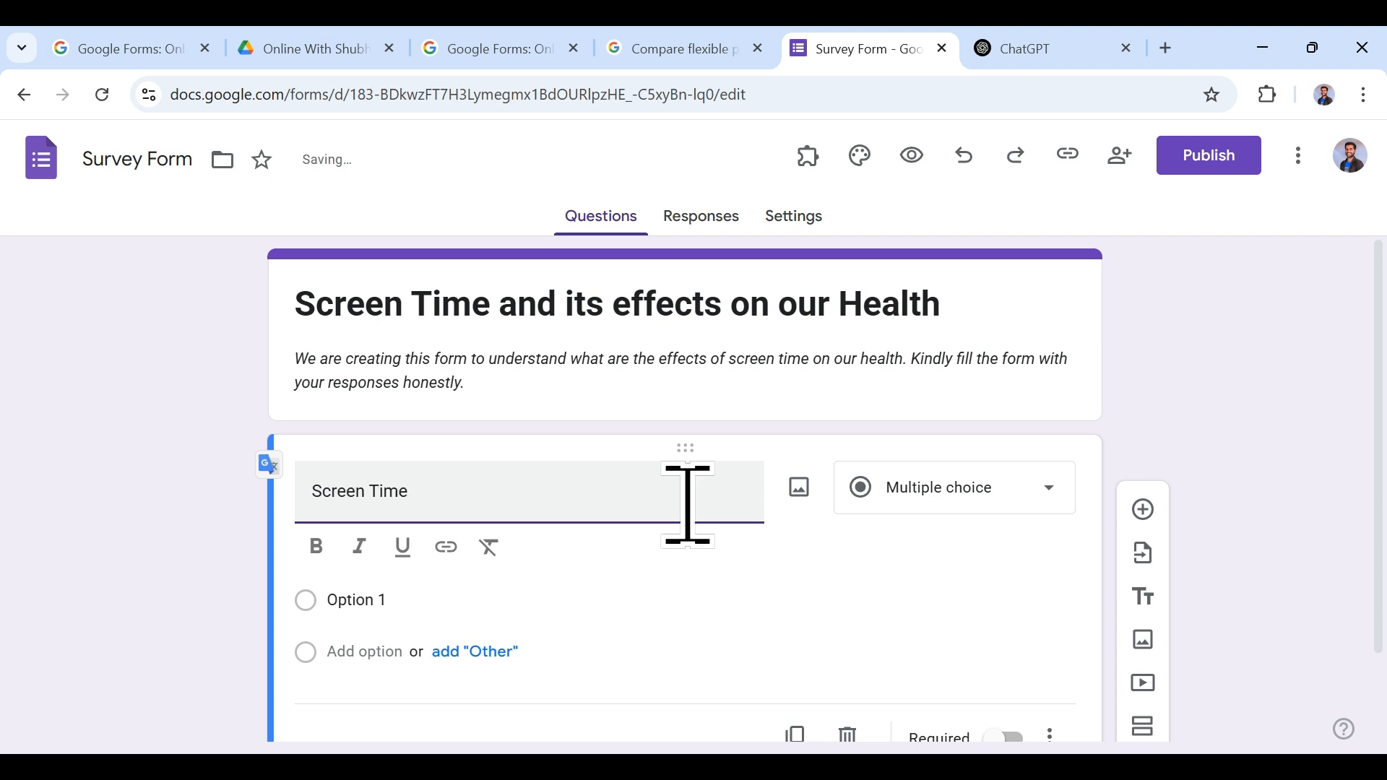
scroll(650, 599, "down", 1)
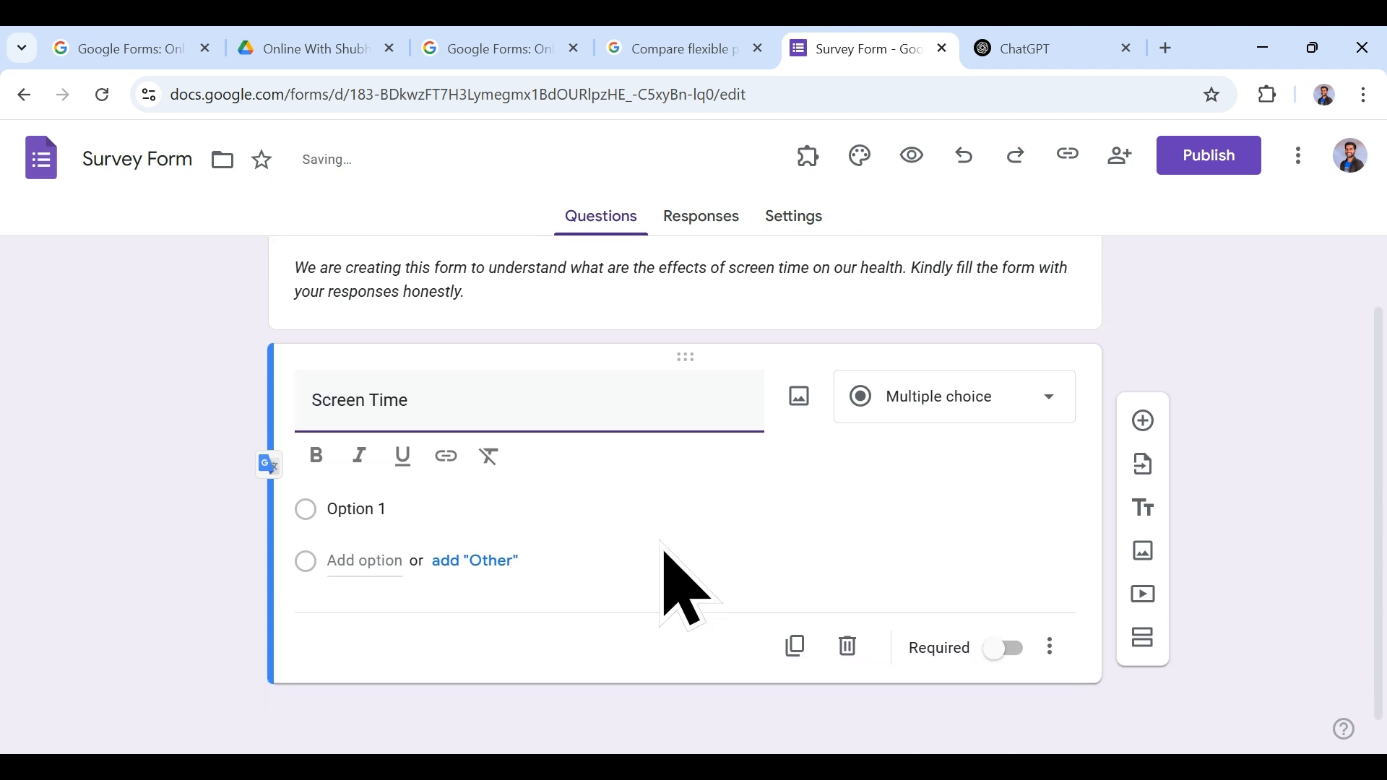
left_click(945, 396)
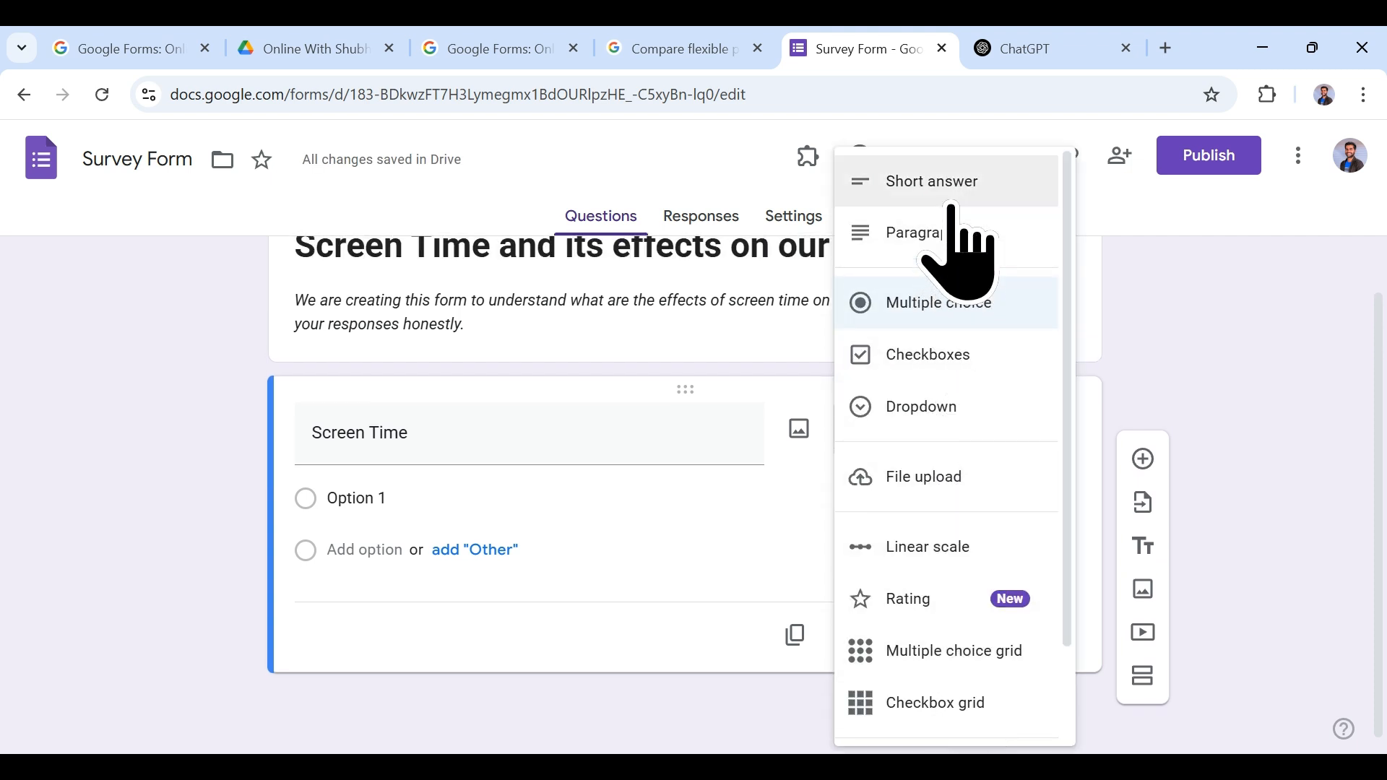
left_click(950, 233)
Step: Retitle the question 'What do you know about Screen Time?' and preview the form
left_click_drag(331, 458, 350, 573)
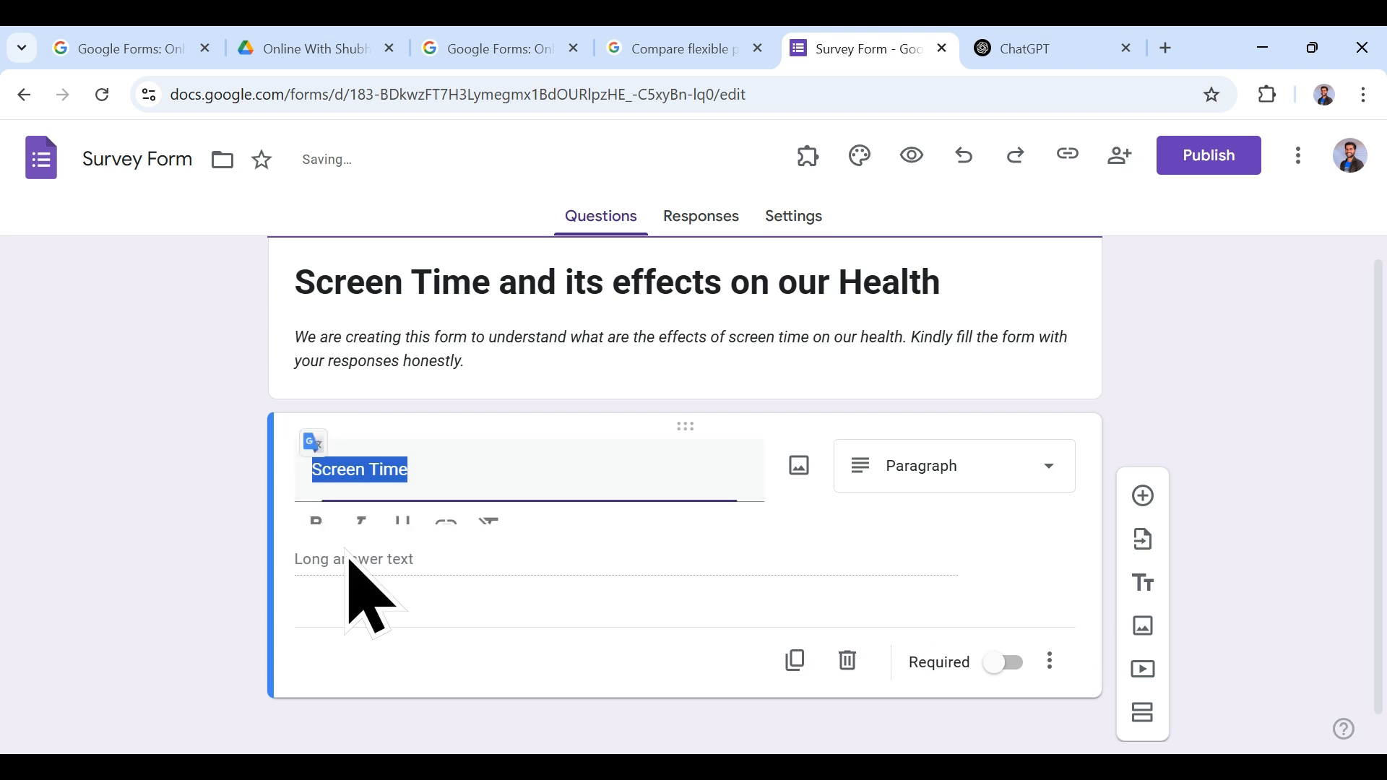
left_click(318, 471)
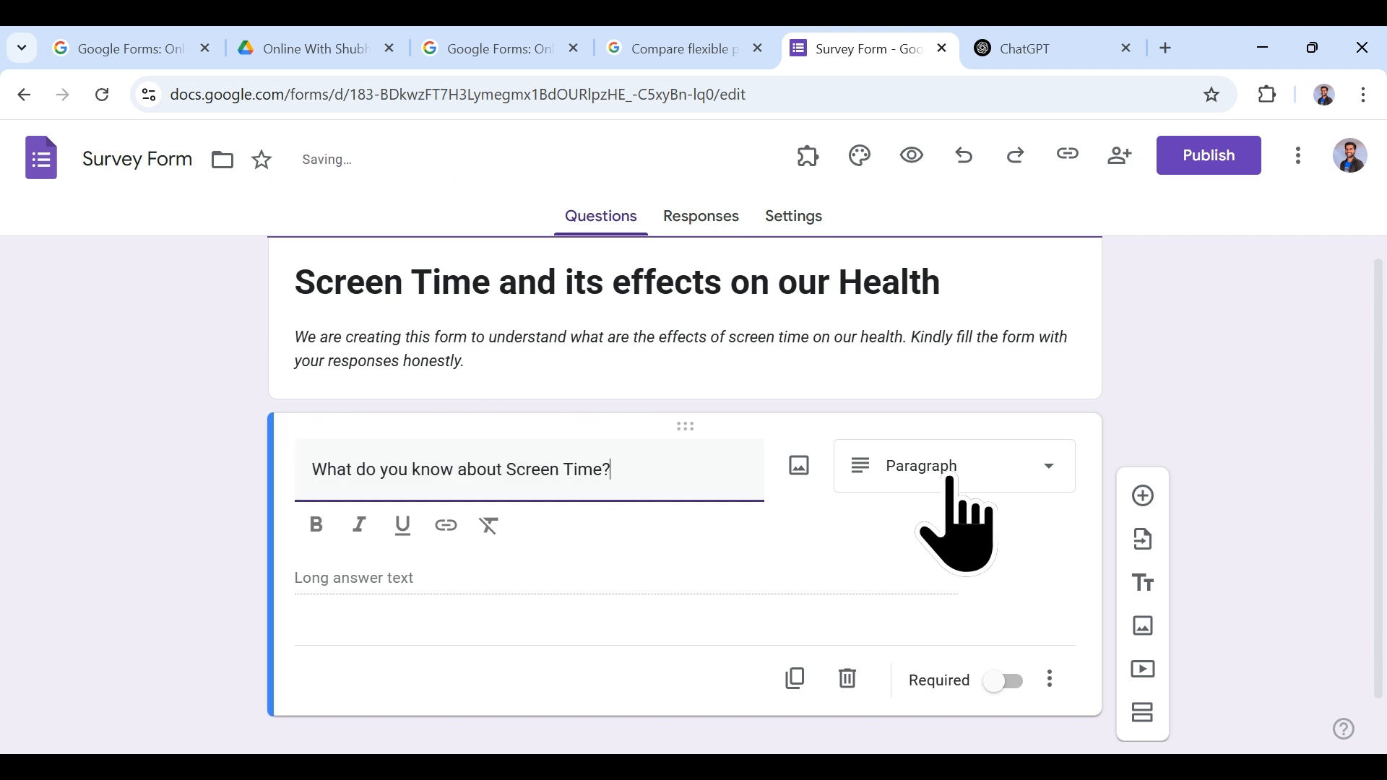
left_click(505, 606)
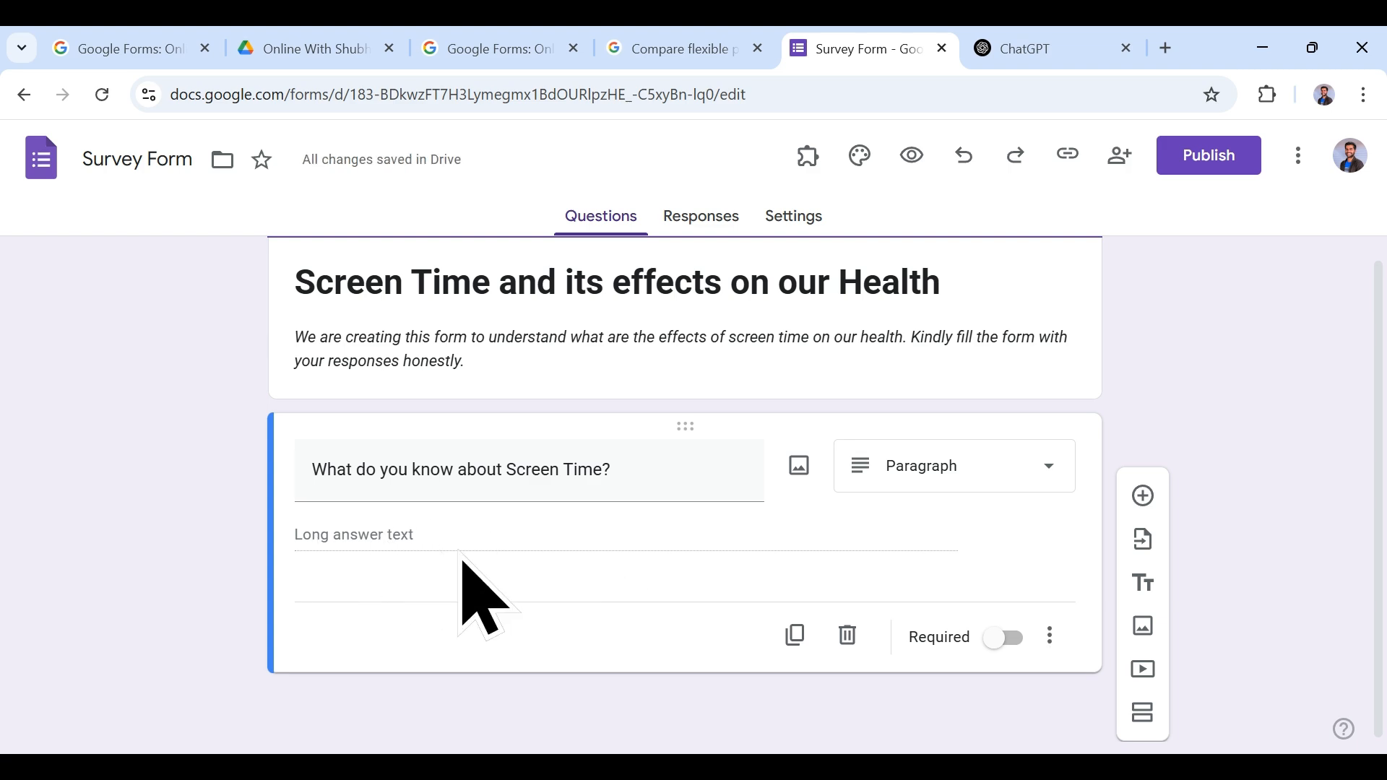
left_click(912, 155)
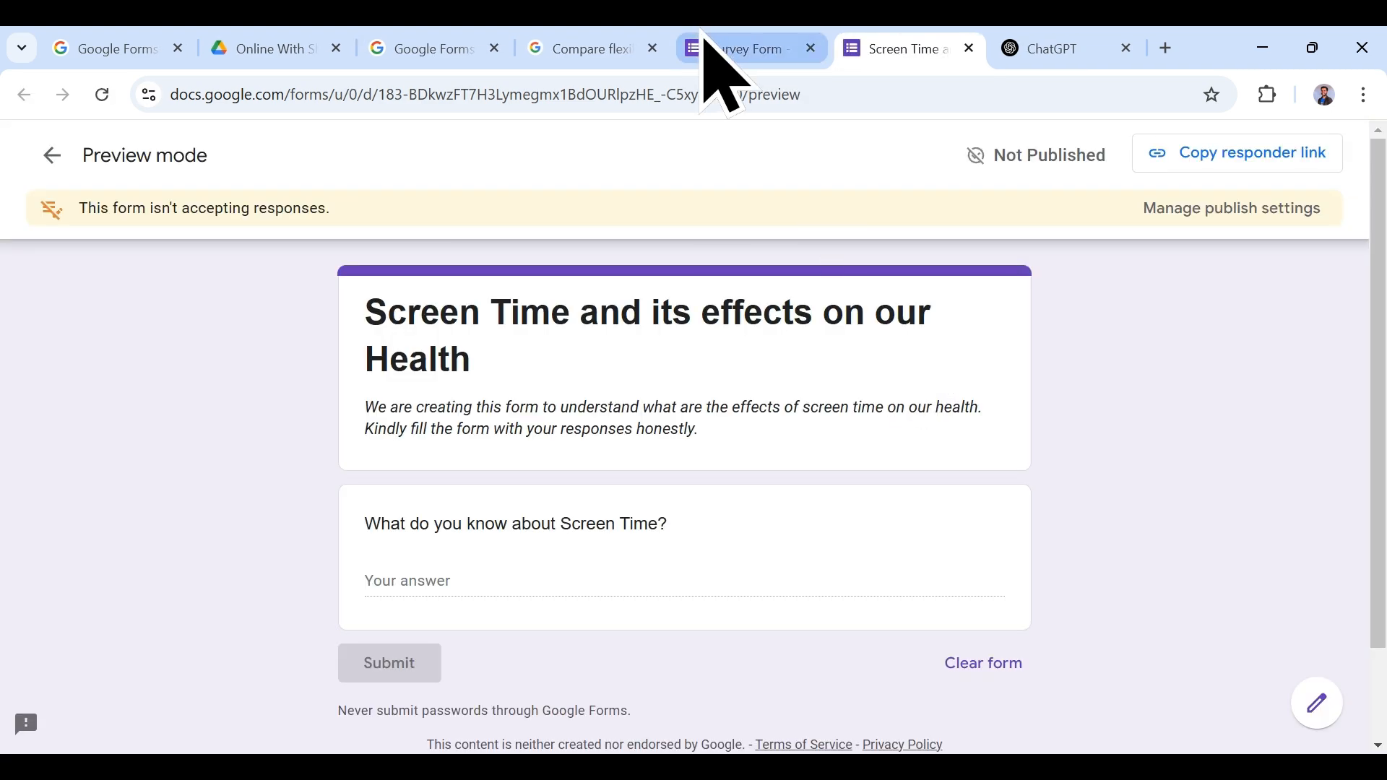
Step: Look over the preview, then return to the editor and show the Paragraph question's type choices
left_click(708, 48)
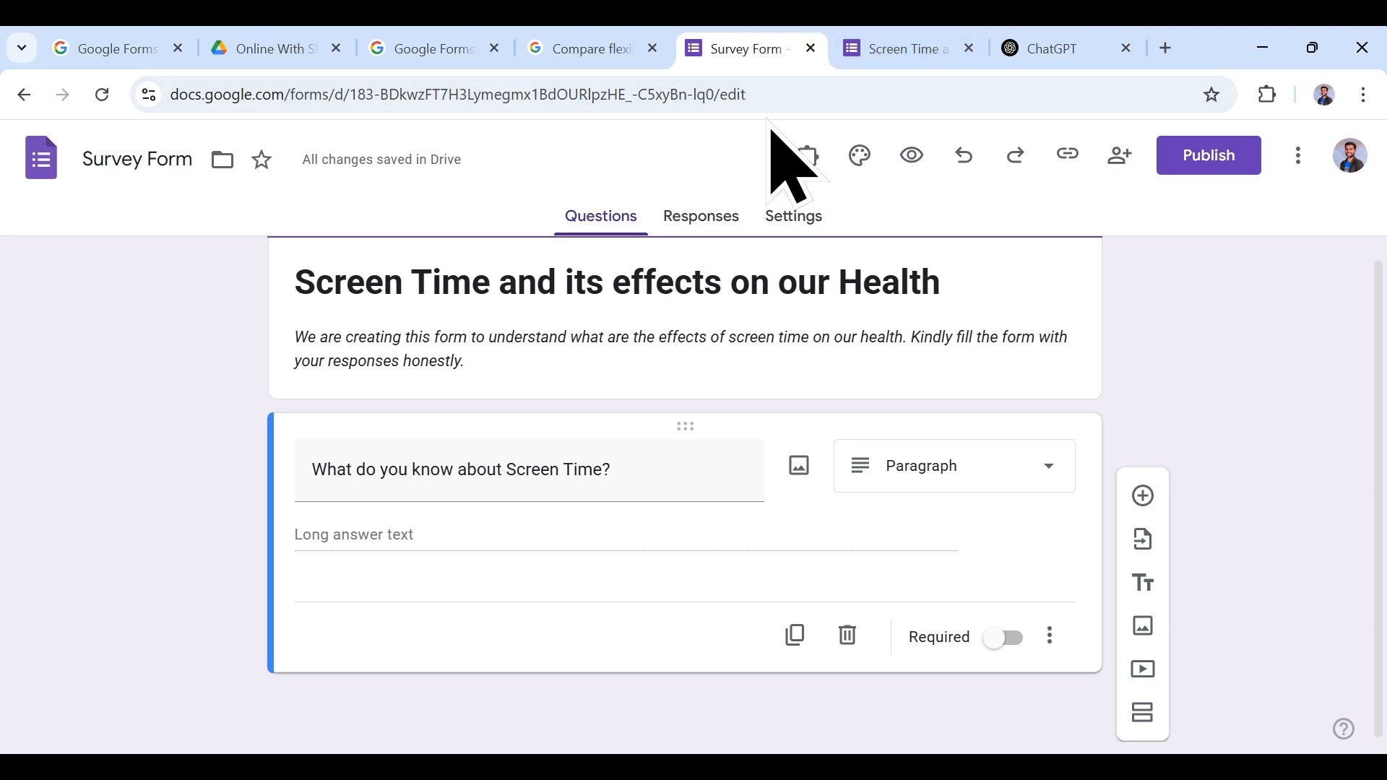
left_click(932, 48)
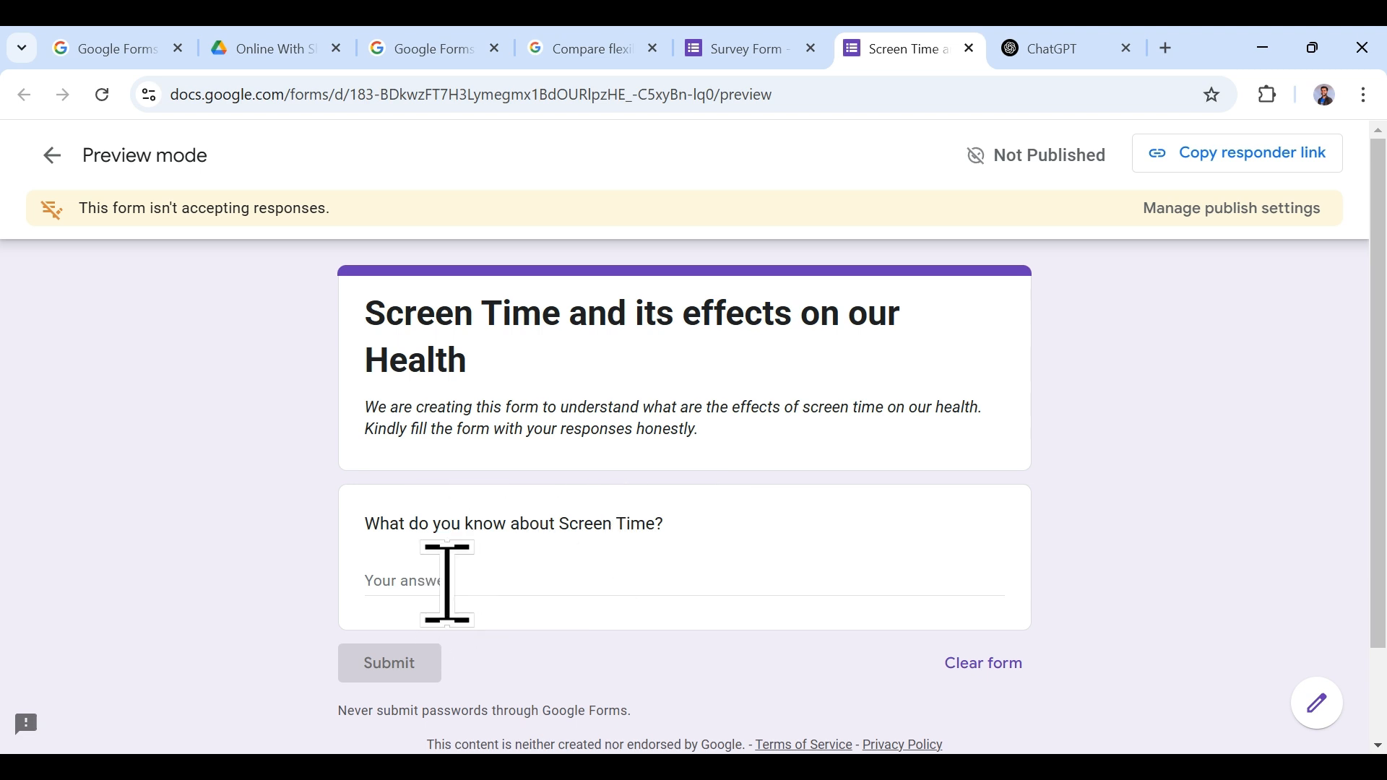
left_click(773, 47)
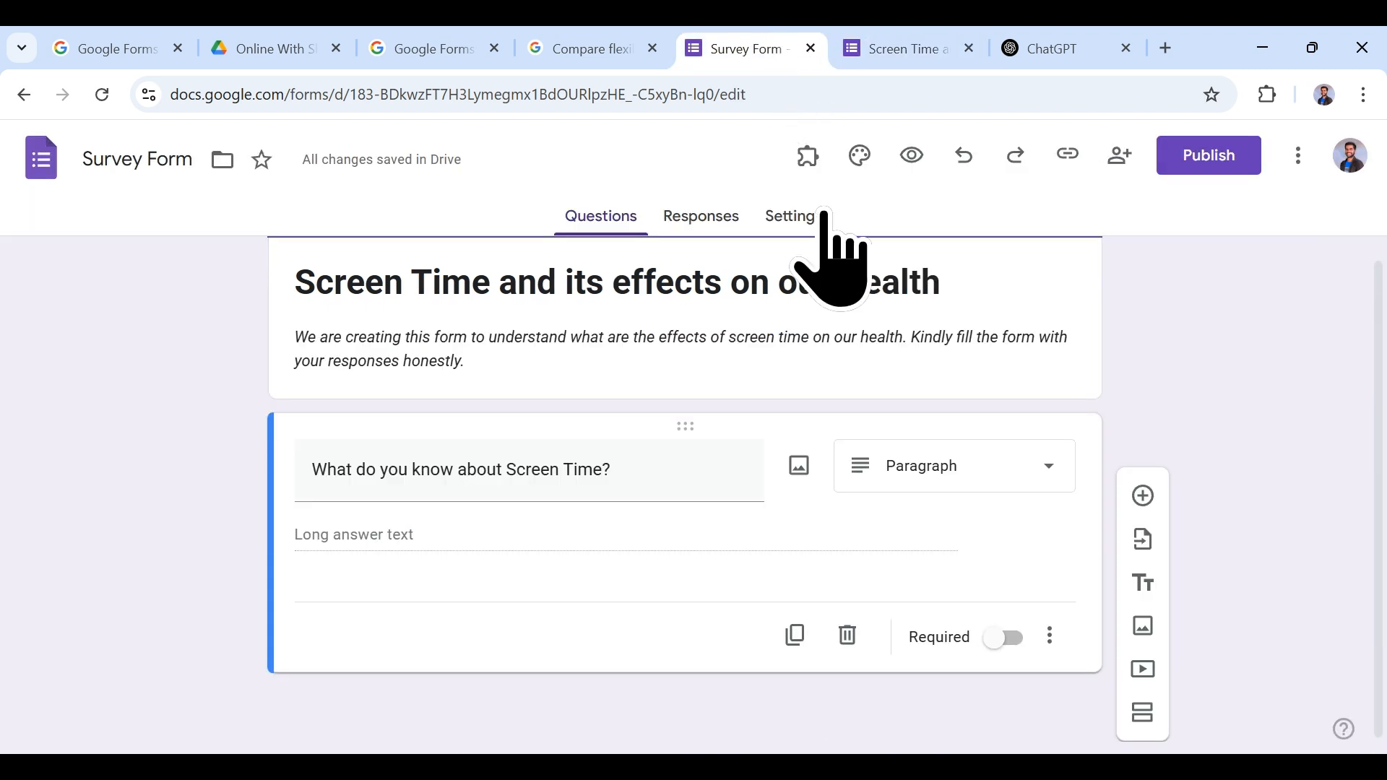
left_click(926, 468)
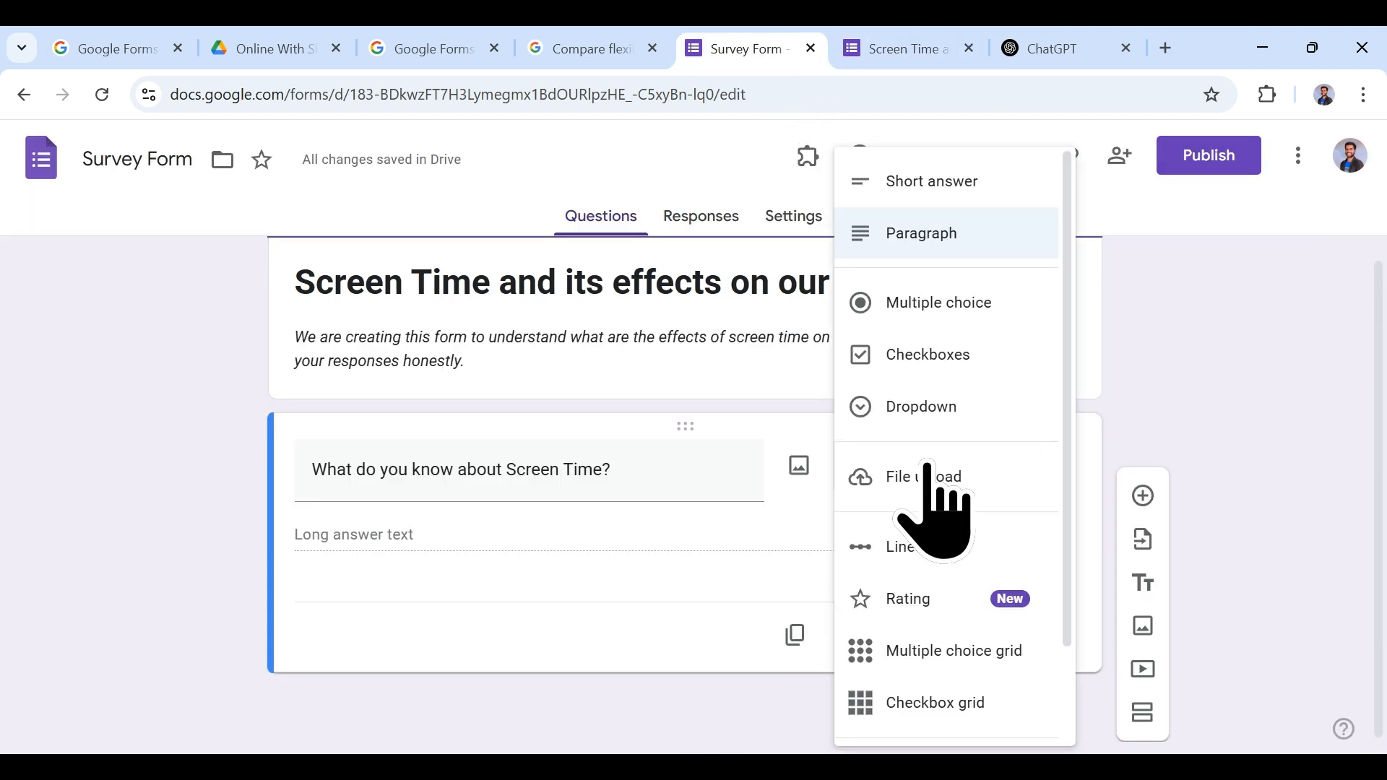
Step: Make the question Multiple choice and add answer options 2, 3 and 4
left_click(939, 325)
left_click(394, 535)
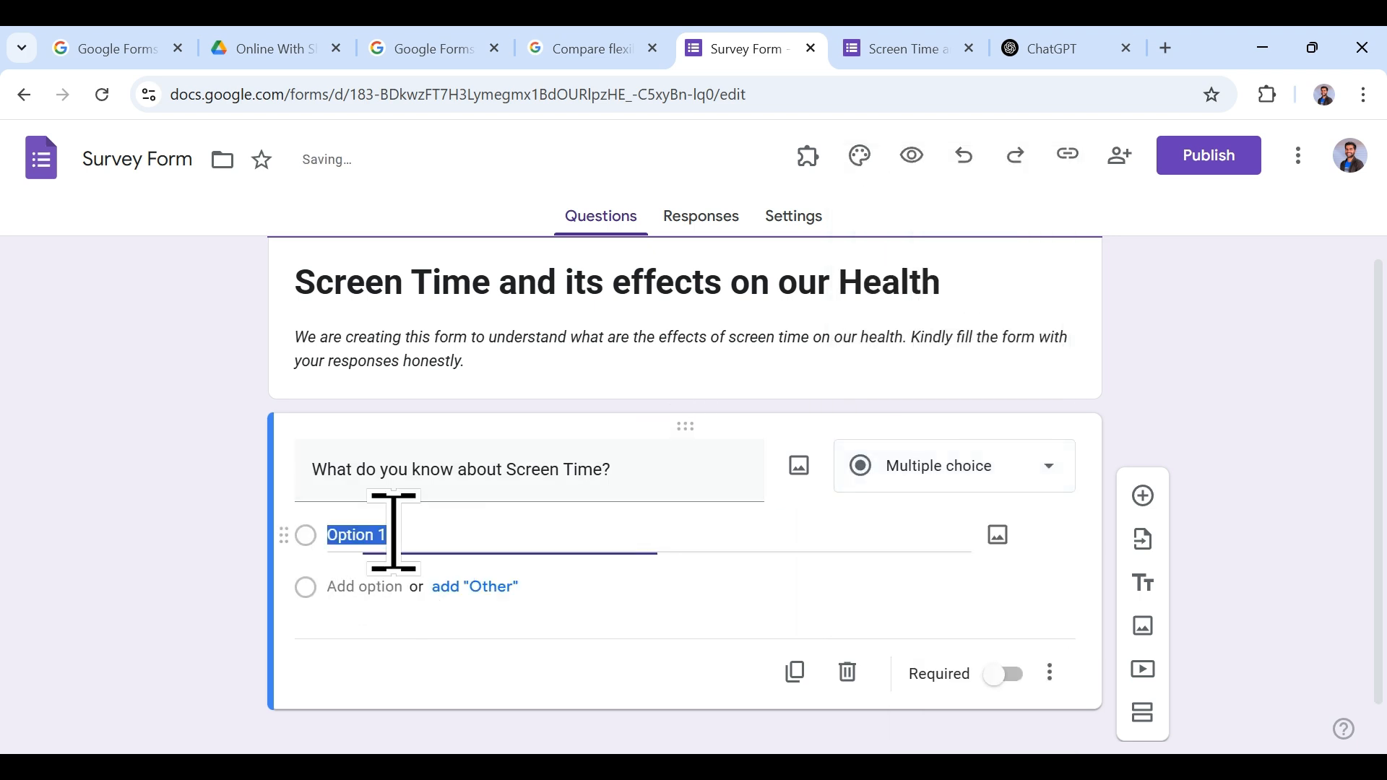
left_click(394, 586)
left_click(388, 660)
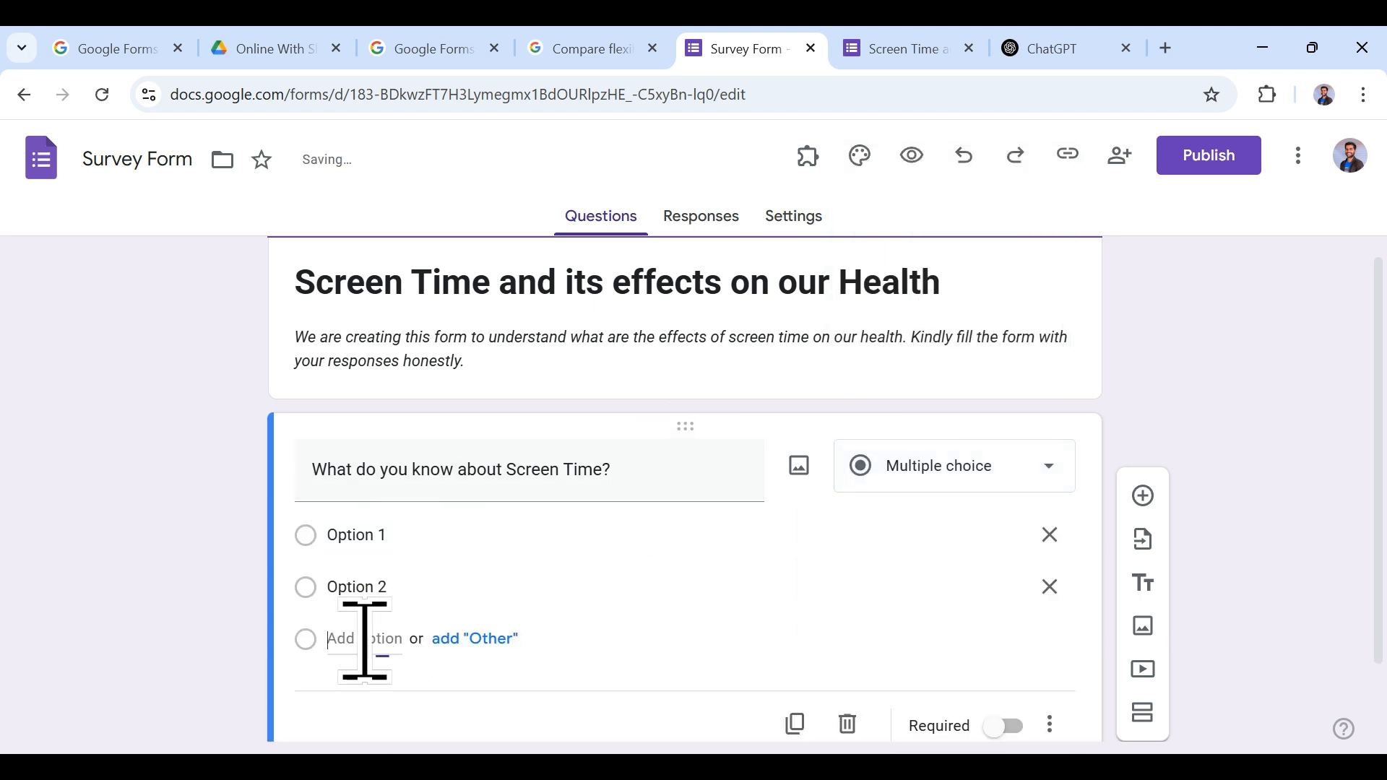
left_click(365, 639)
left_click(371, 549)
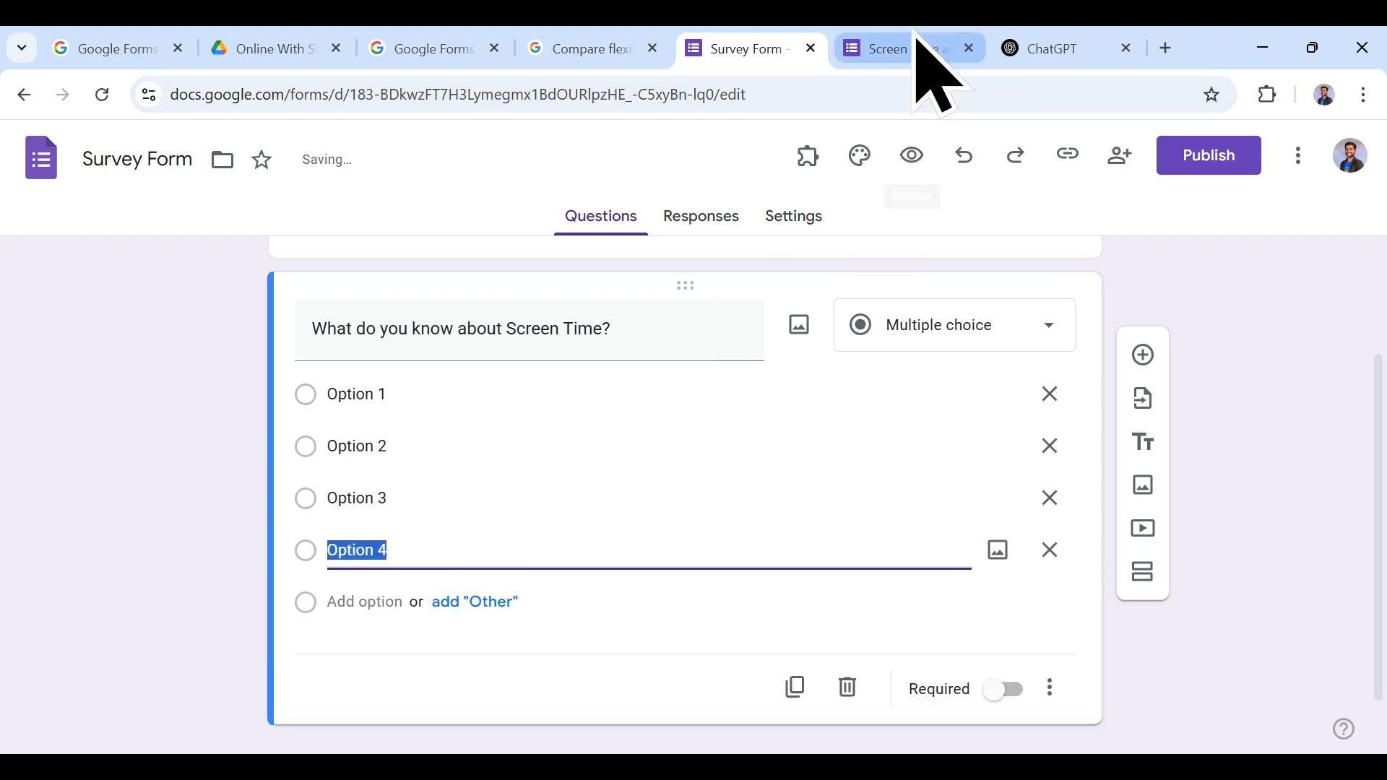
Step: Reload the preview to check Options 1–4, then return to the editor
left_click(911, 154)
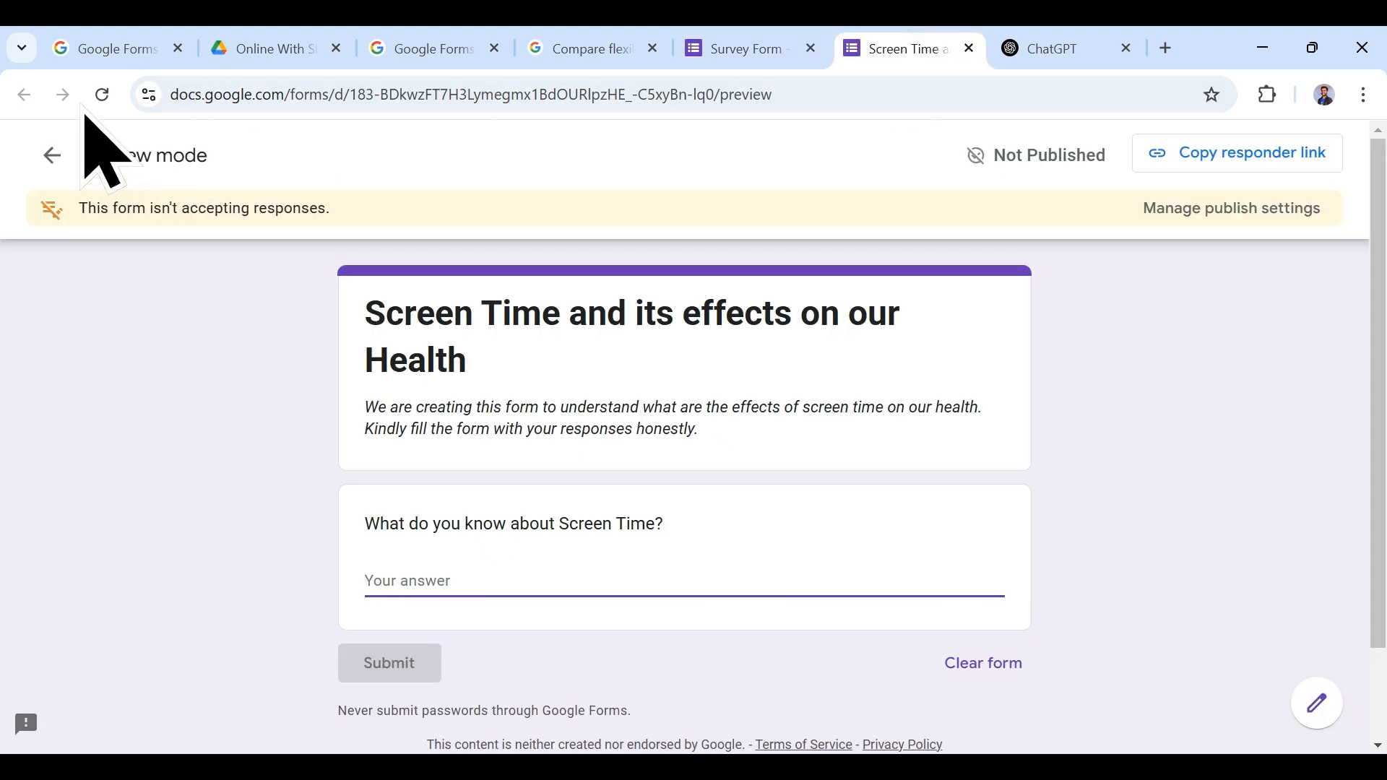
left_click(101, 95)
scroll(723, 433, "down", 3)
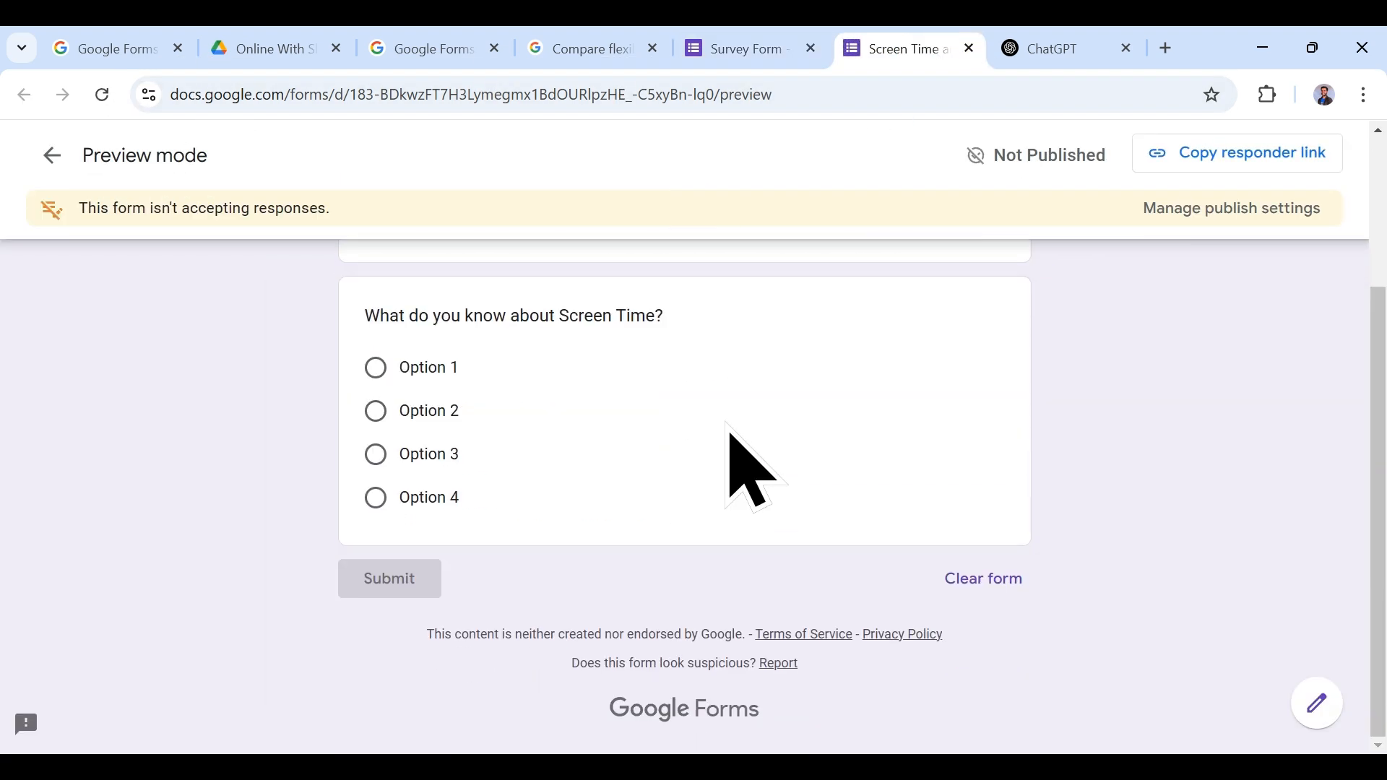
scroll(690, 464, "up", 1)
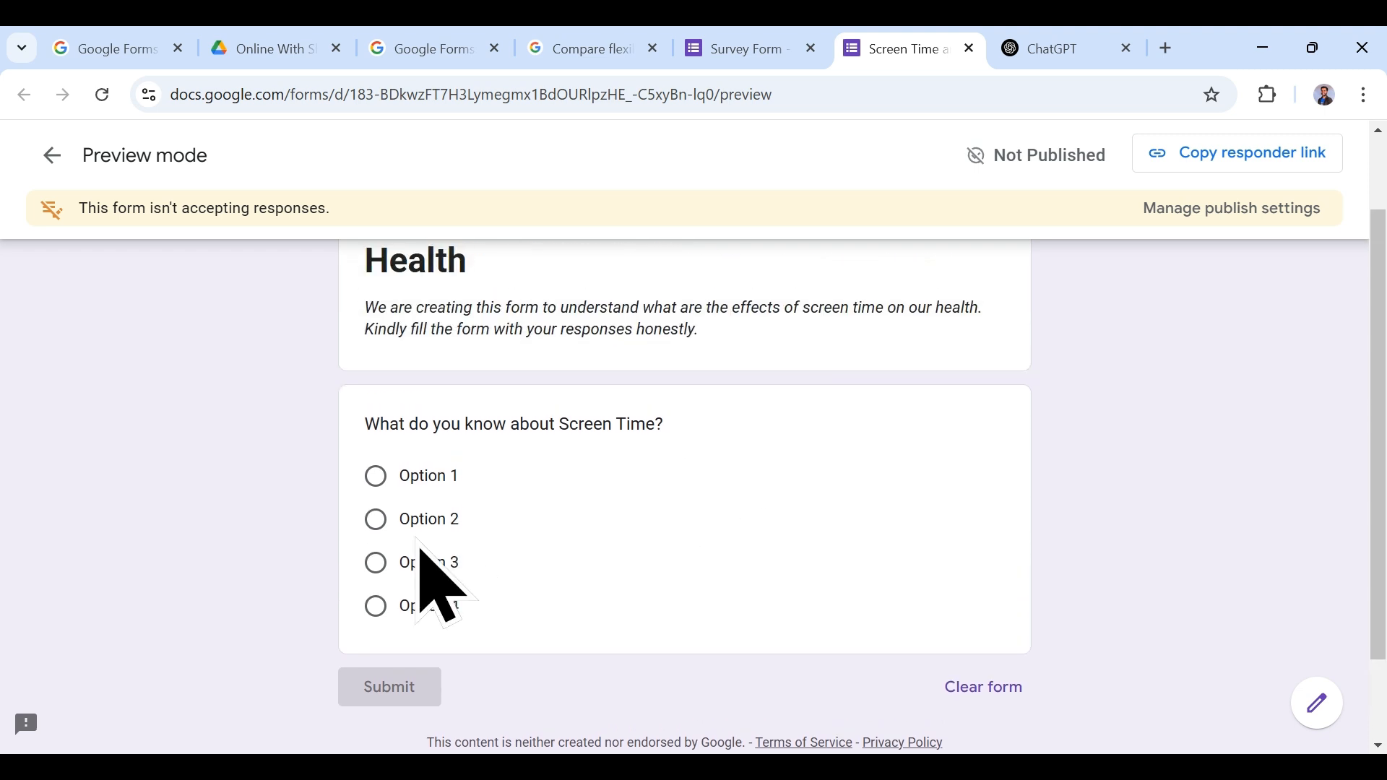
left_click(748, 48)
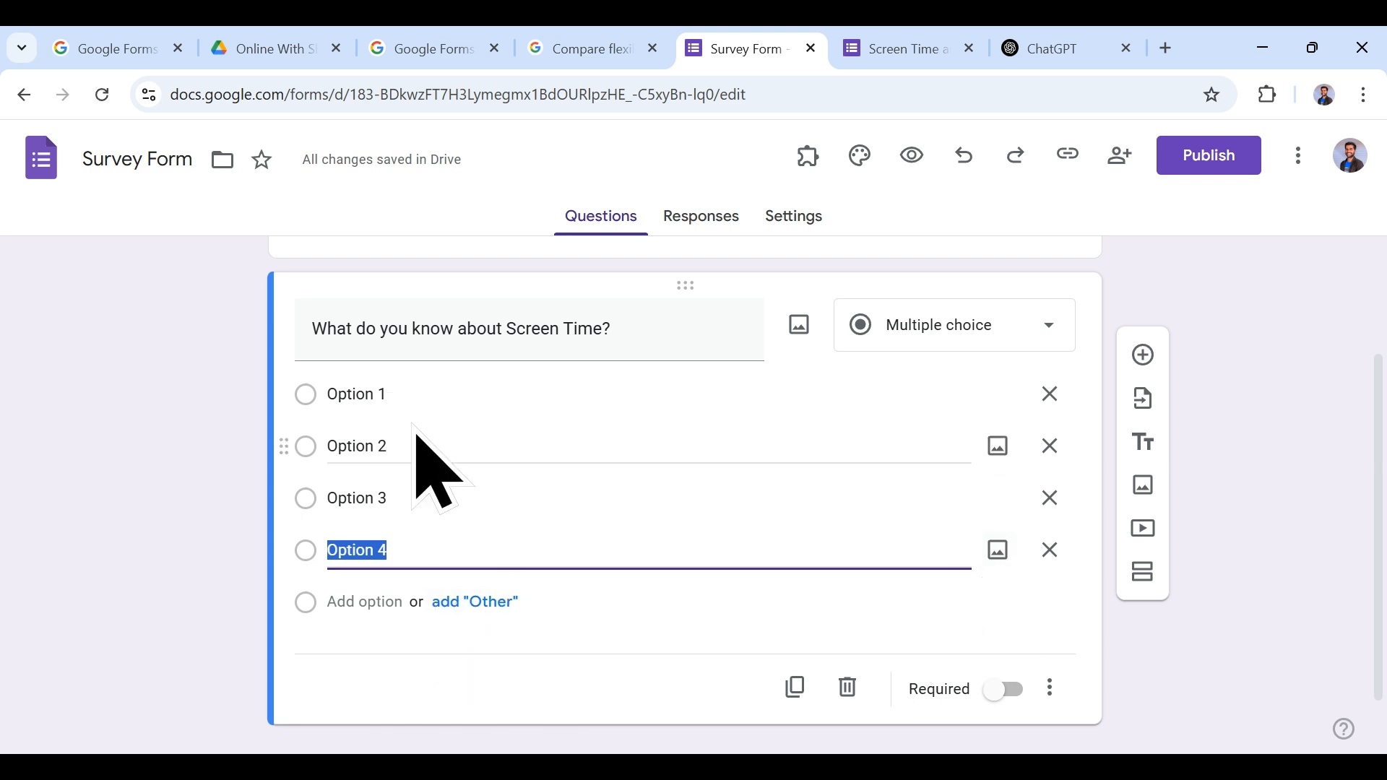
Step: Add an 'Other' answer choice and confirm it in the refreshed preview
left_click(491, 606)
left_click(928, 47)
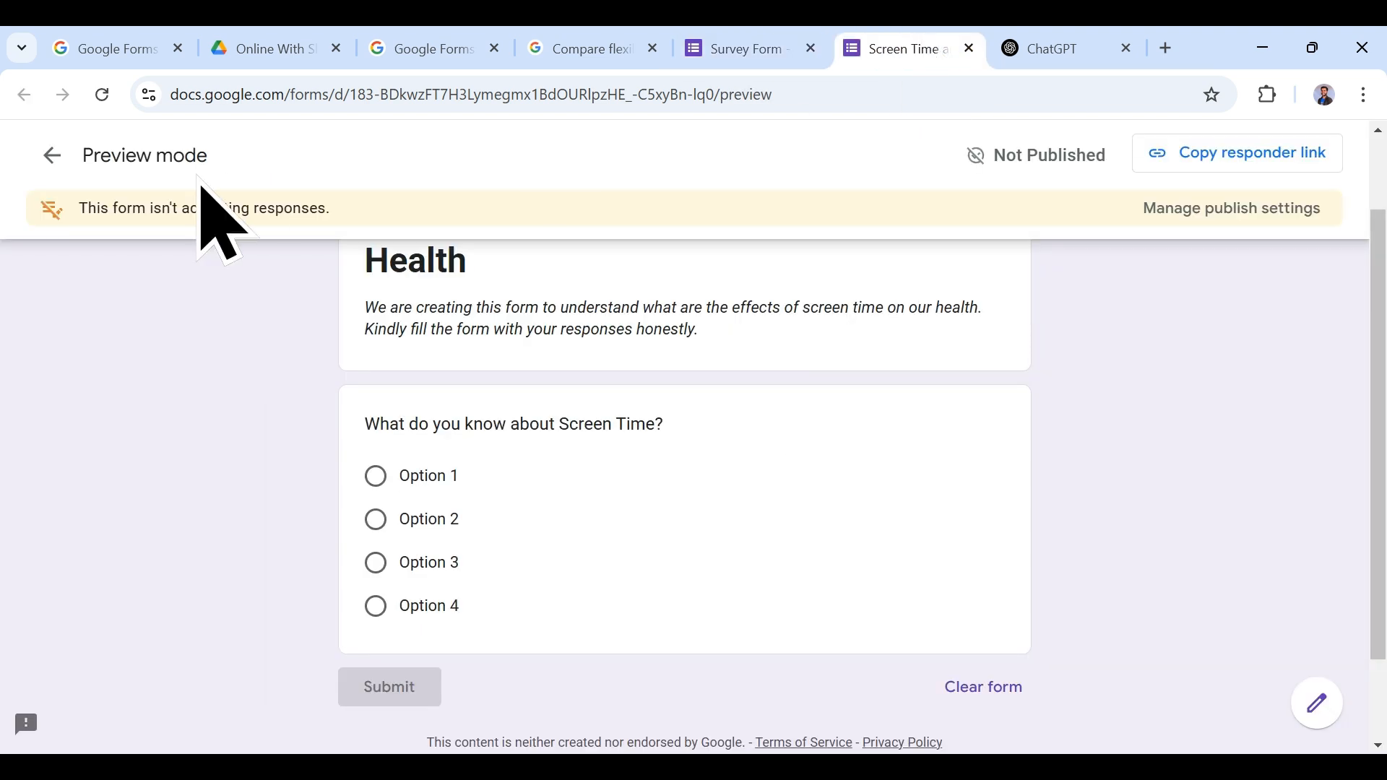
left_click(102, 95)
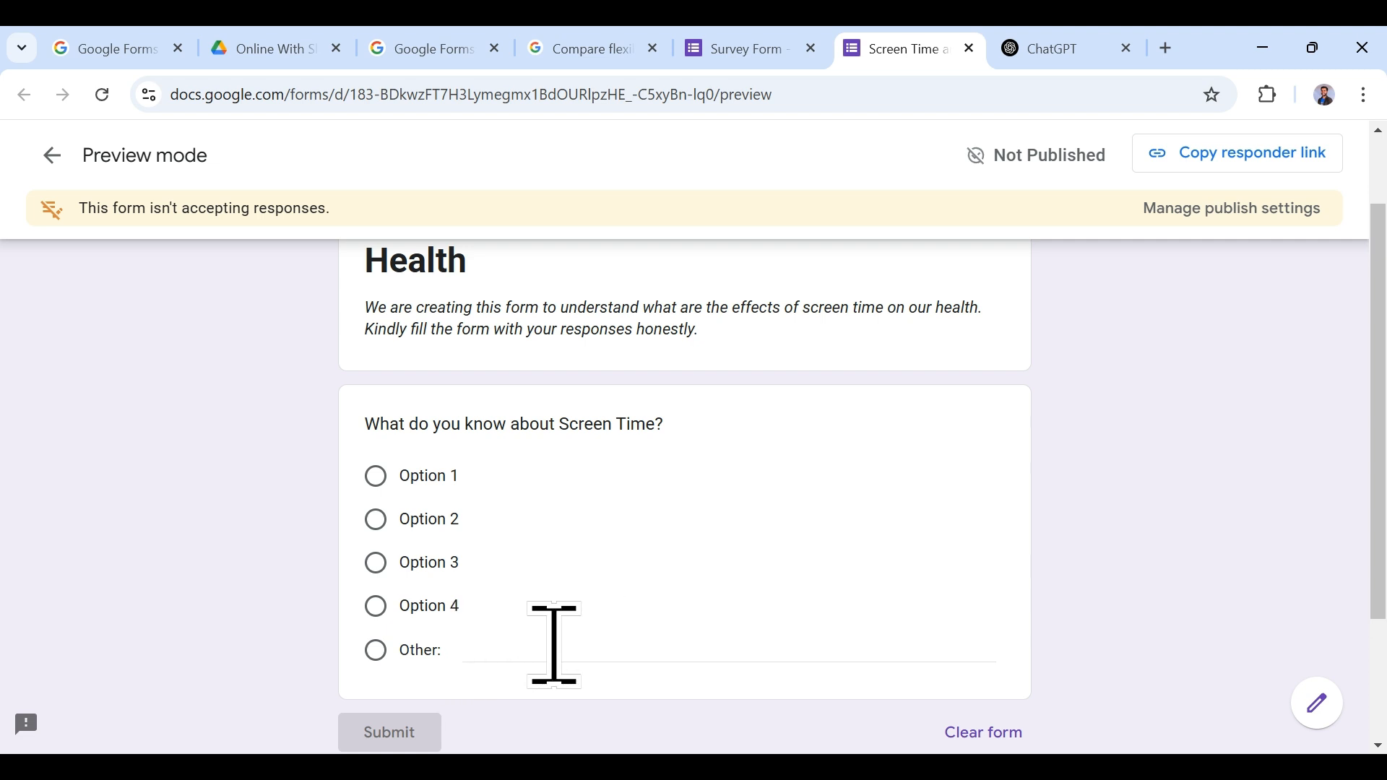
left_click(755, 48)
left_click(957, 340)
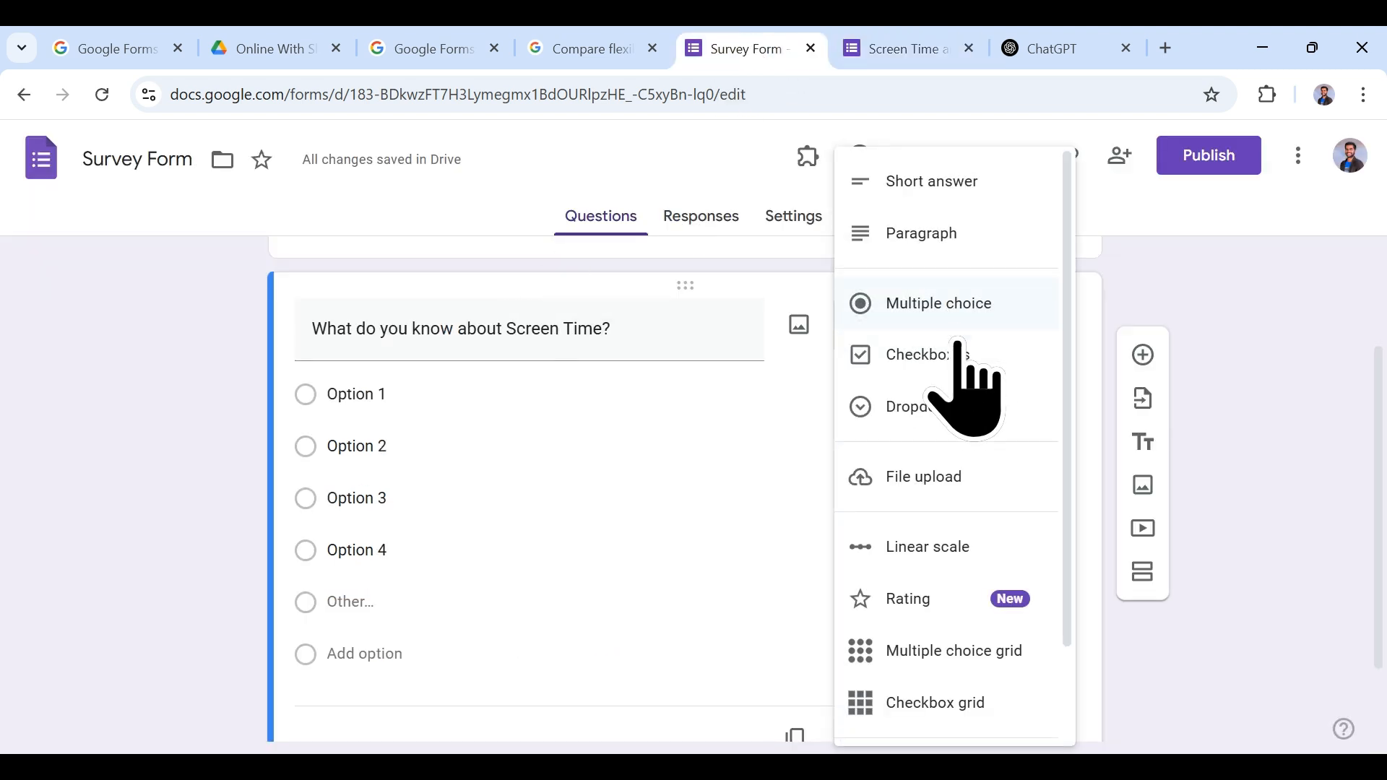
left_click(951, 357)
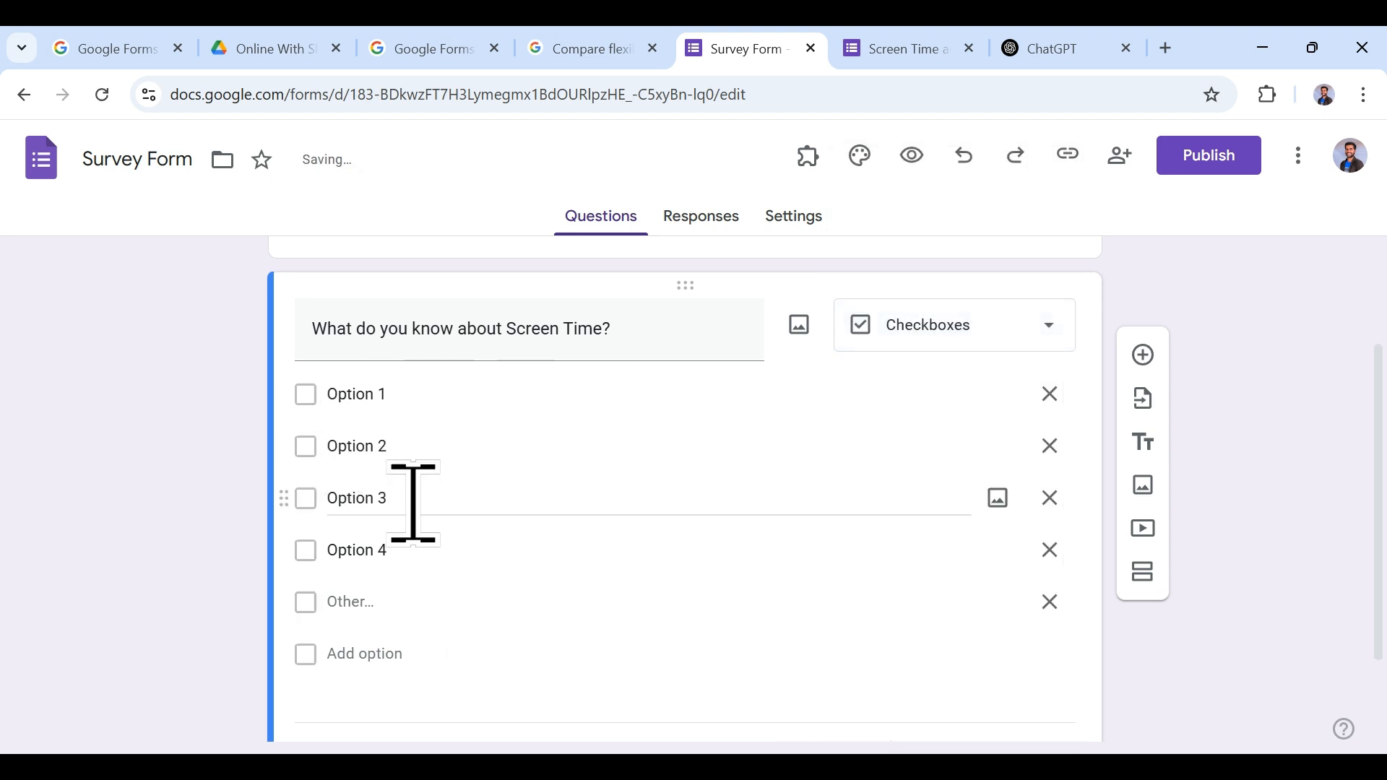
left_click(907, 48)
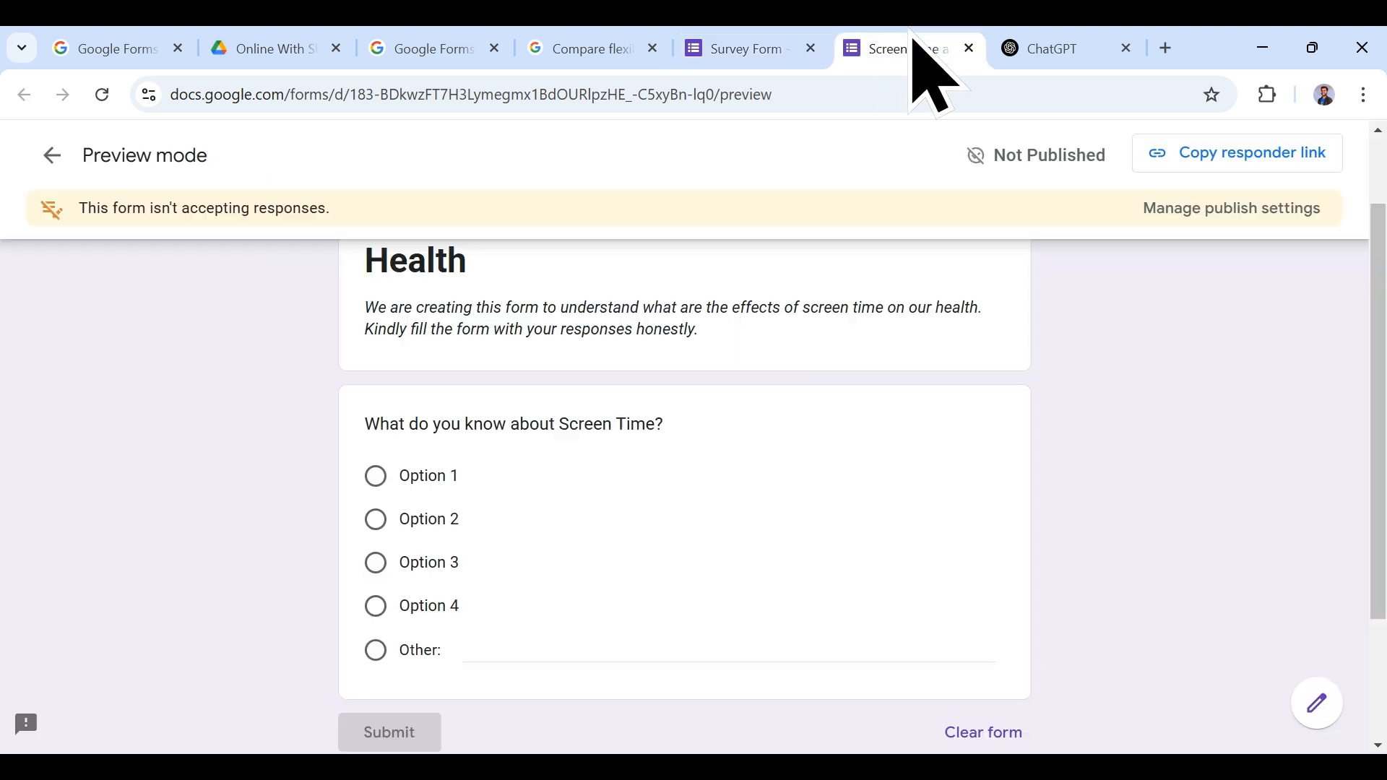
left_click(102, 94)
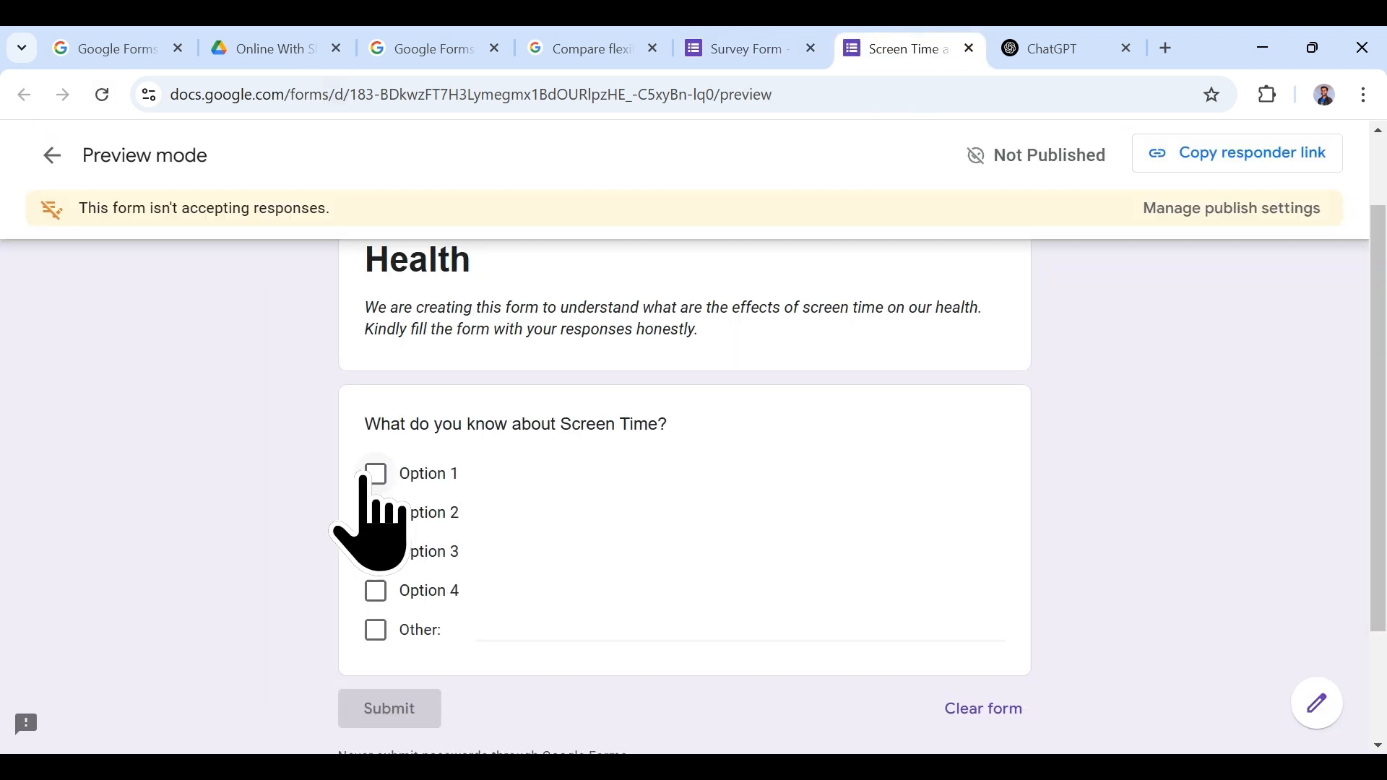
left_click(376, 474)
left_click(375, 513)
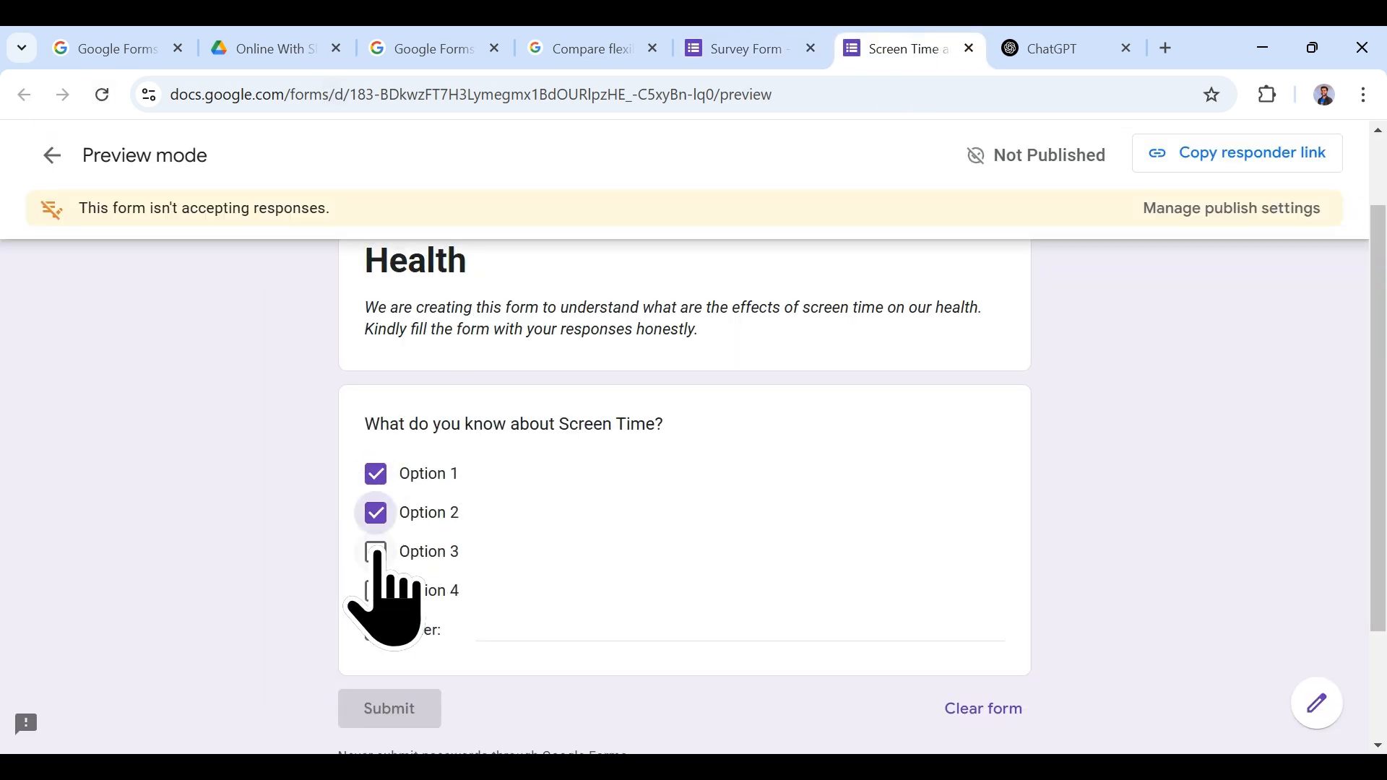
left_click(376, 474)
left_click(375, 513)
left_click(765, 48)
left_click(949, 307)
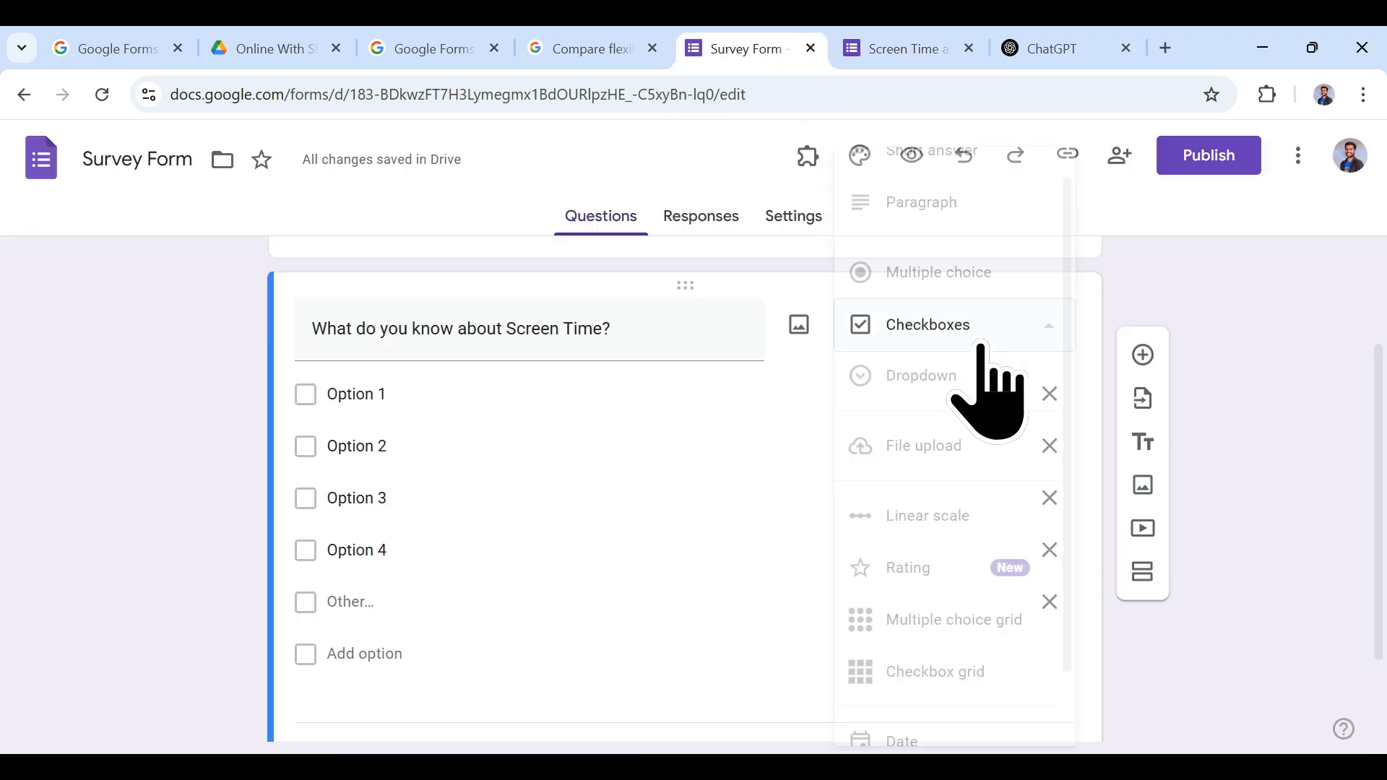
left_click(961, 278)
left_click(939, 49)
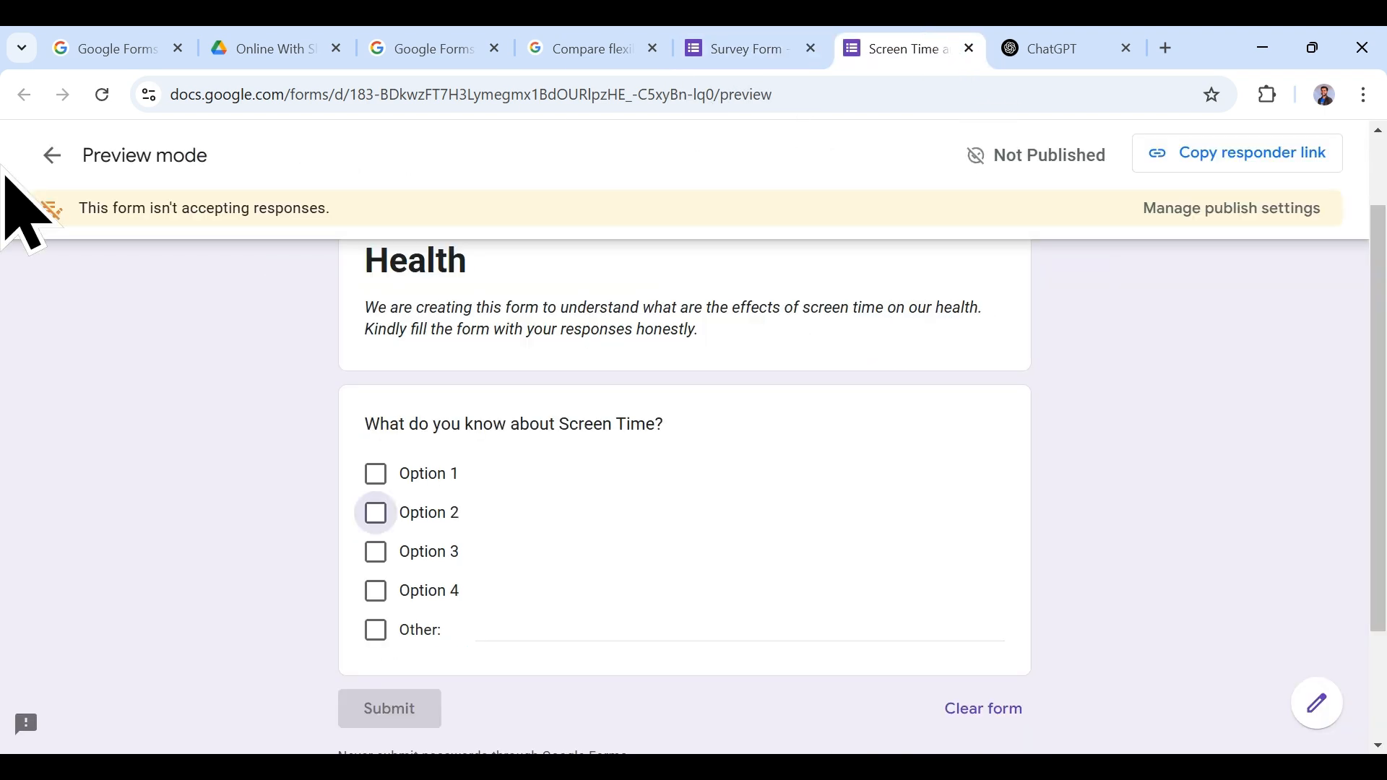
left_click(101, 95)
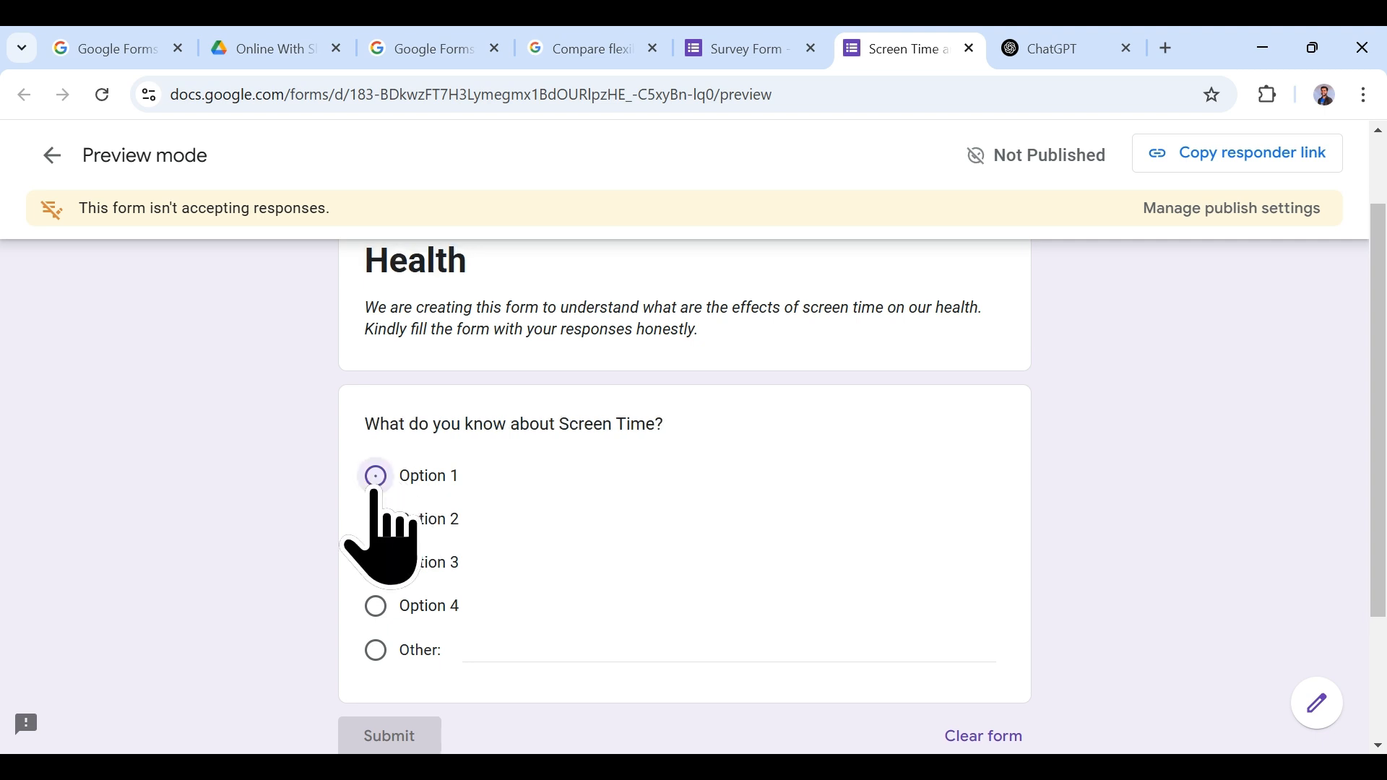
left_click(375, 476)
left_click(376, 519)
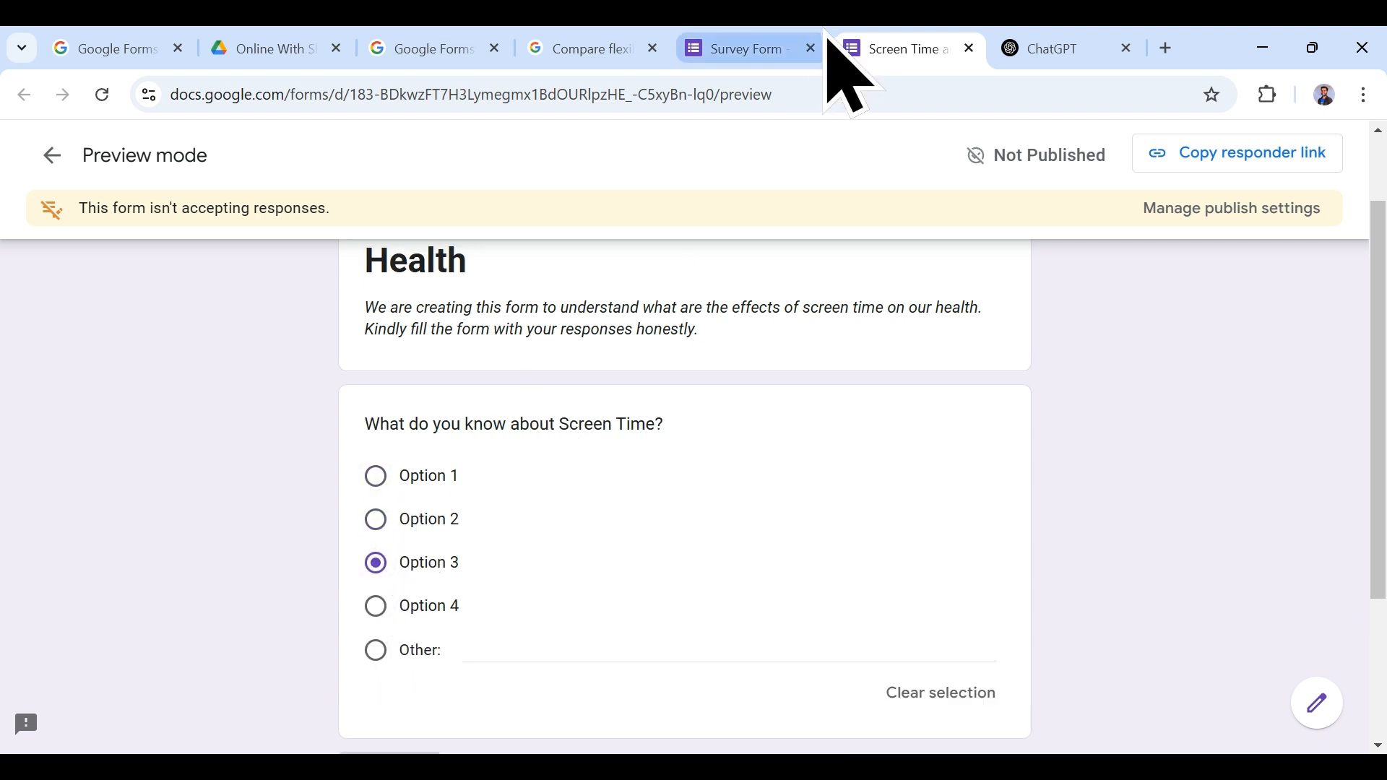
left_click(739, 43)
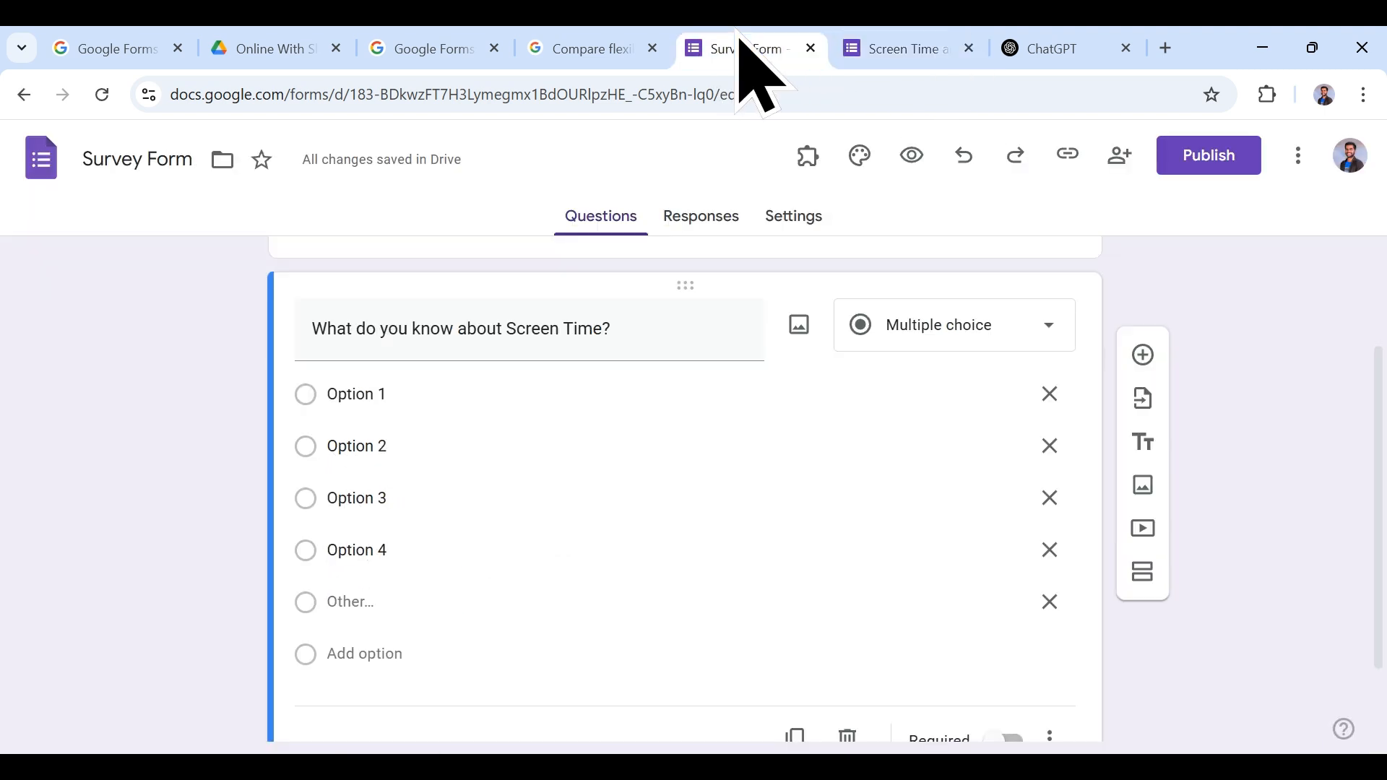
left_click(941, 326)
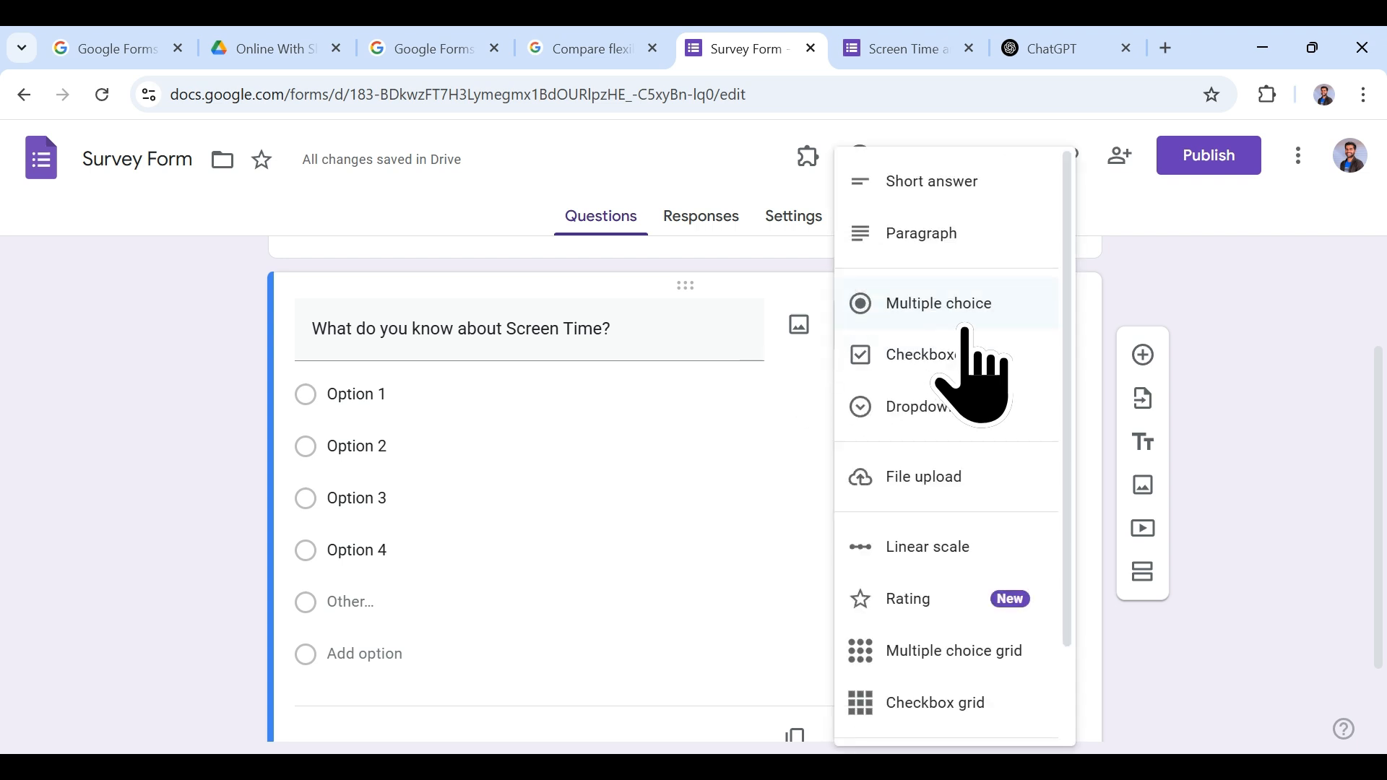
Step: Switch the question to Dropdown and test its Option 1–4 list in the reloaded preview
left_click(939, 426)
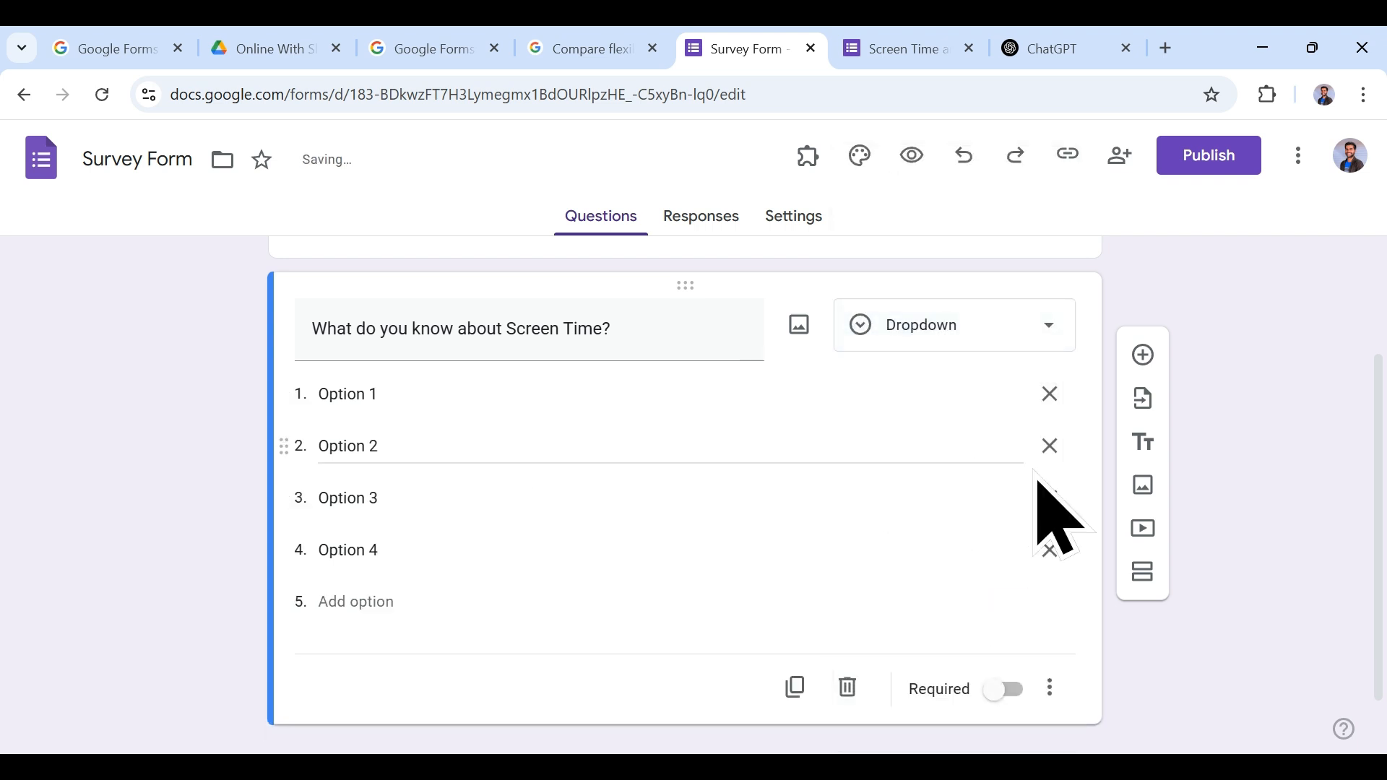
left_click(912, 45)
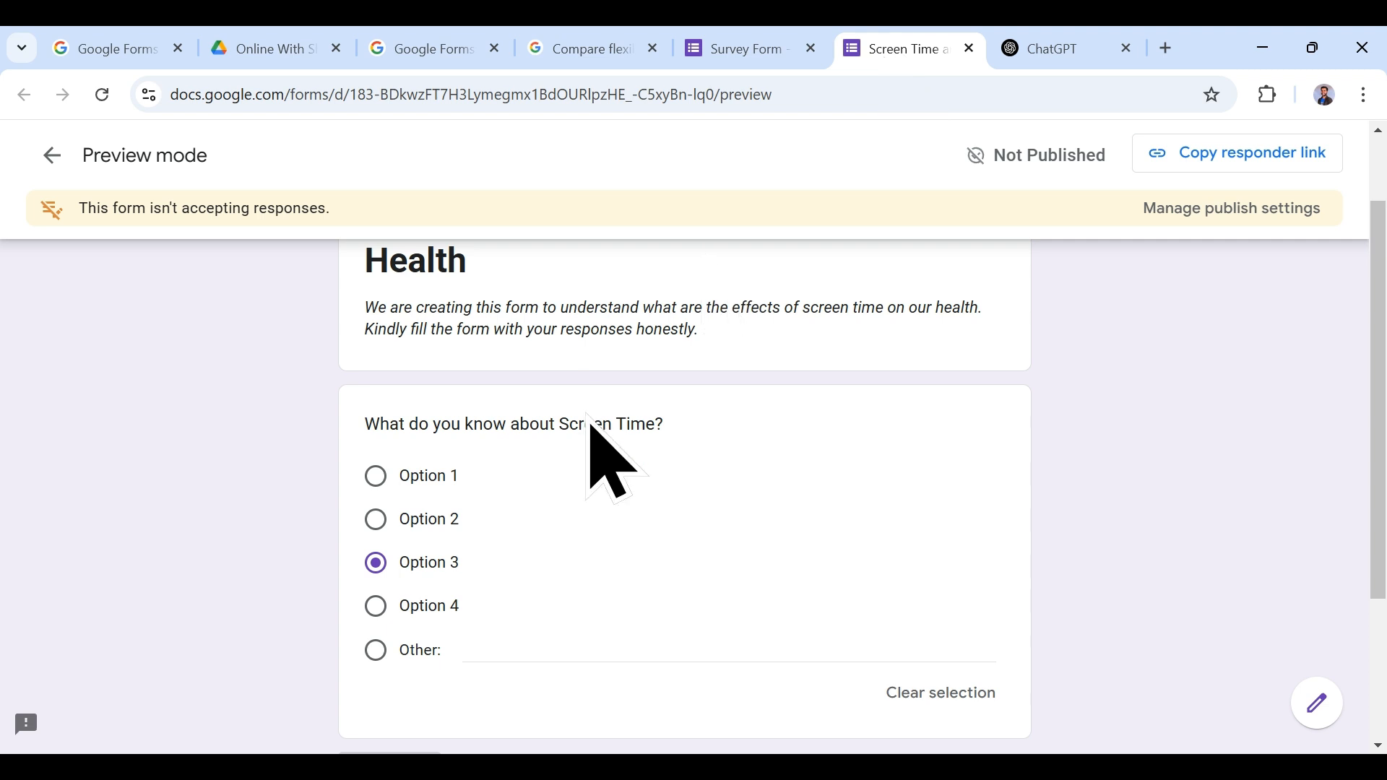
left_click(102, 101)
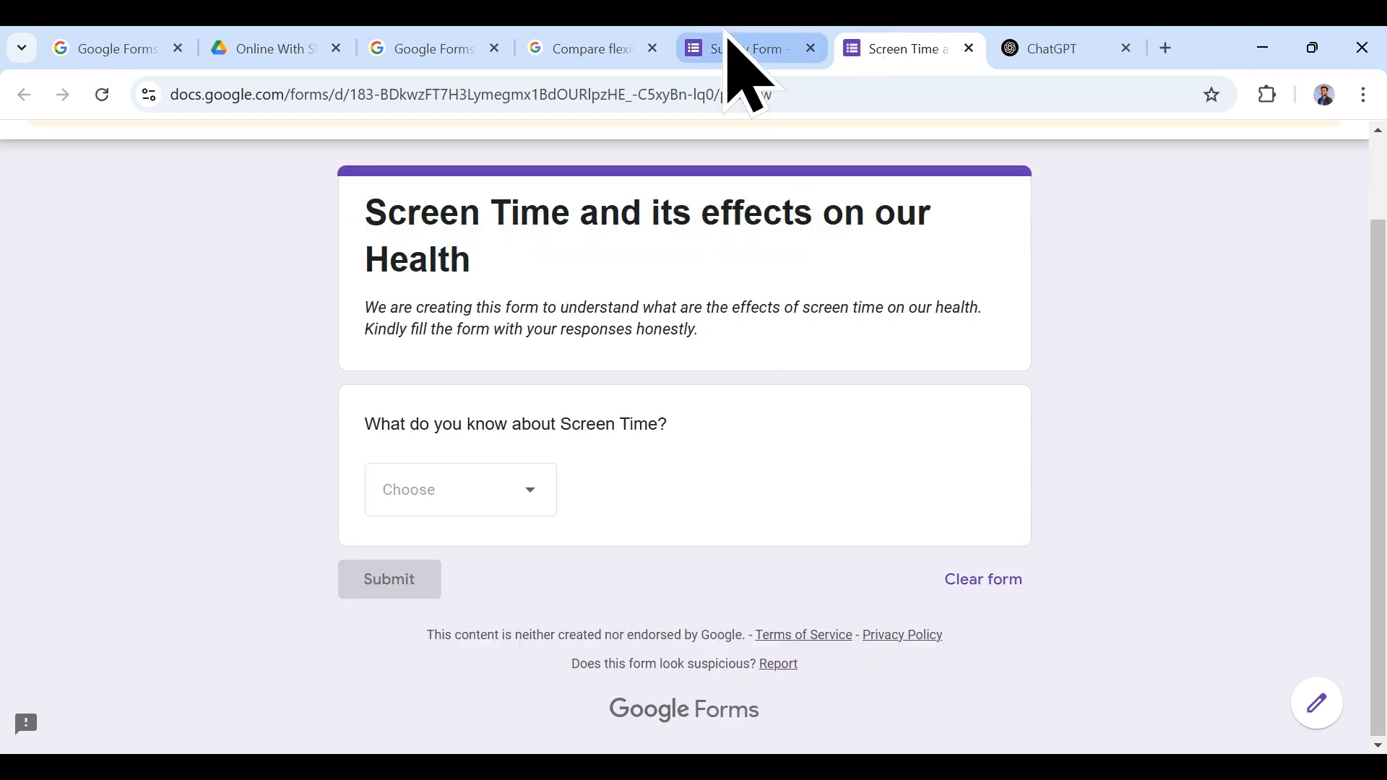
left_click(535, 478)
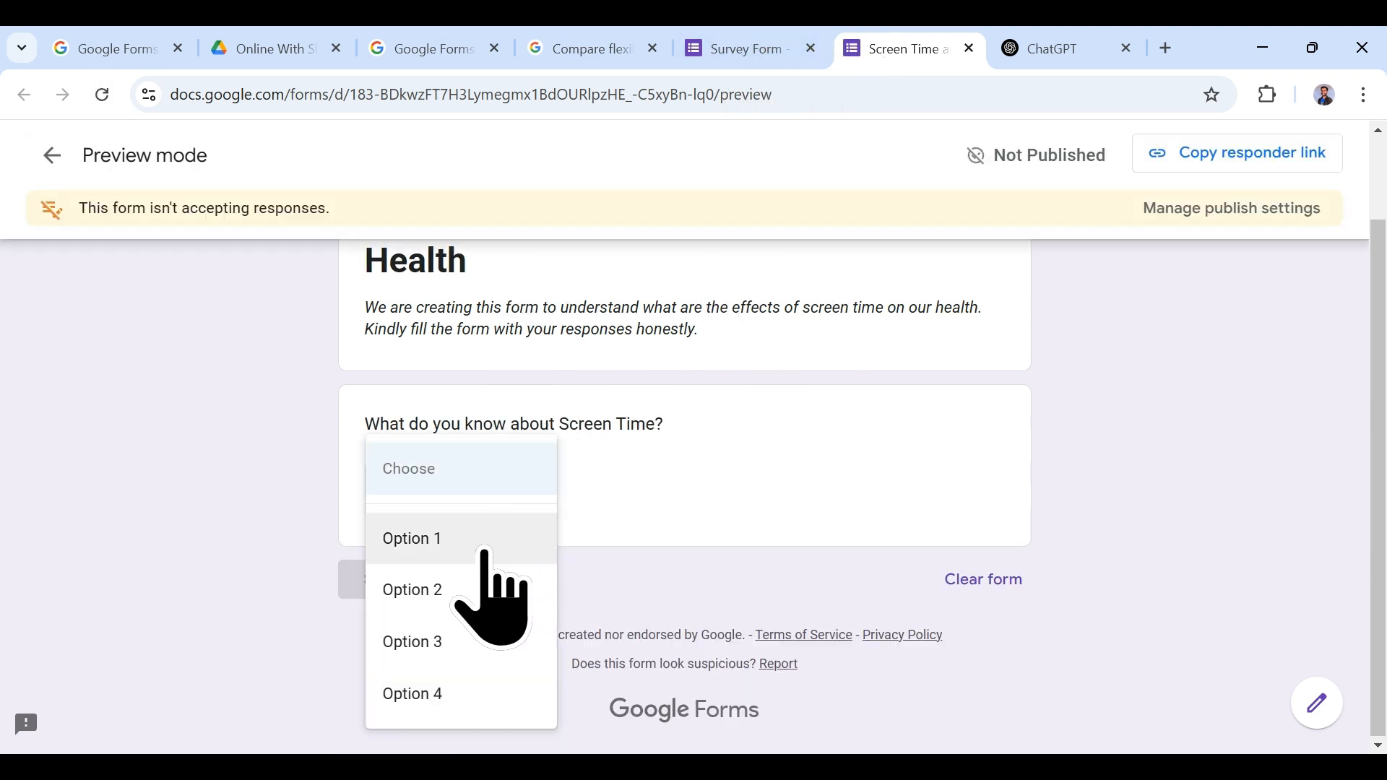
left_click(665, 498)
scroll(668, 488, "up", 1)
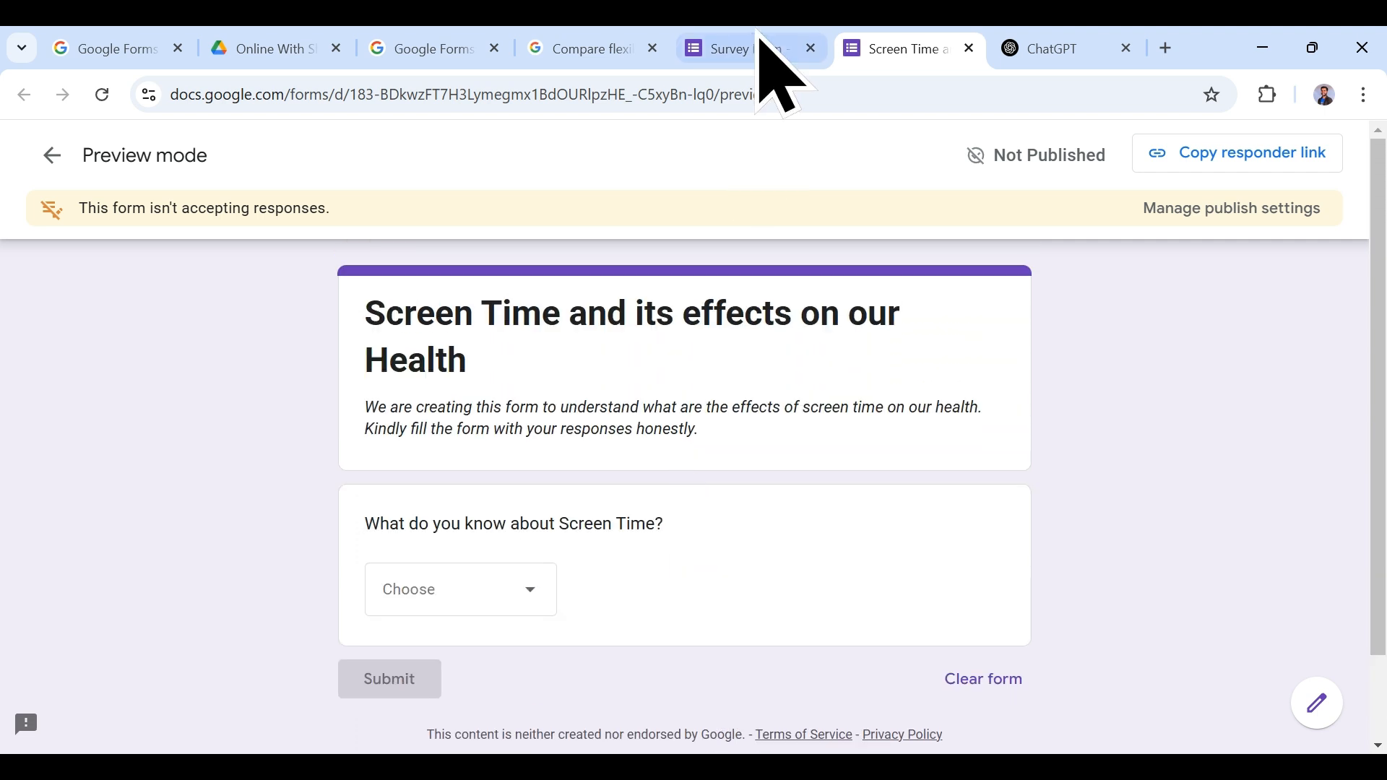
left_click(722, 44)
left_click(913, 348)
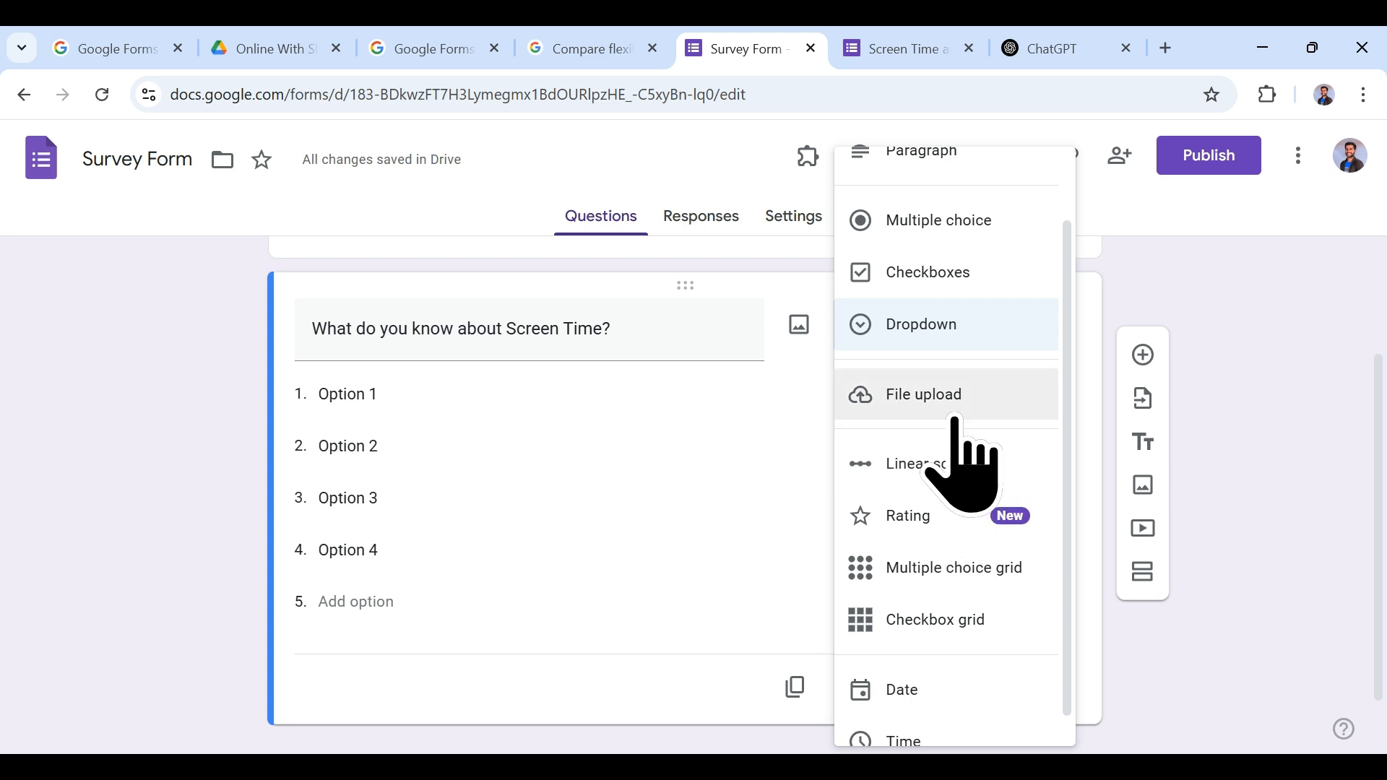
Step: Make the question a File upload (1 file, 10 MB) and try Add file in preview
left_click(954, 418)
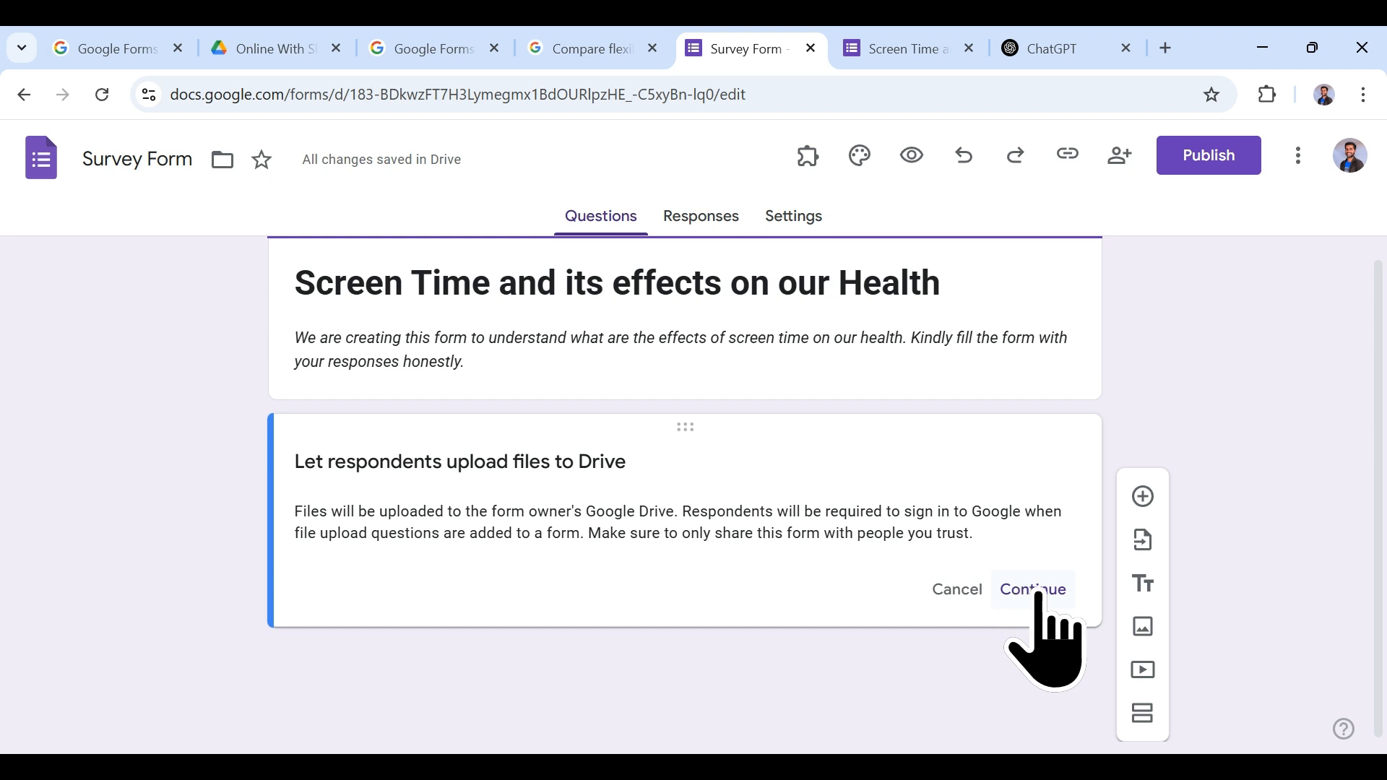
left_click(1038, 593)
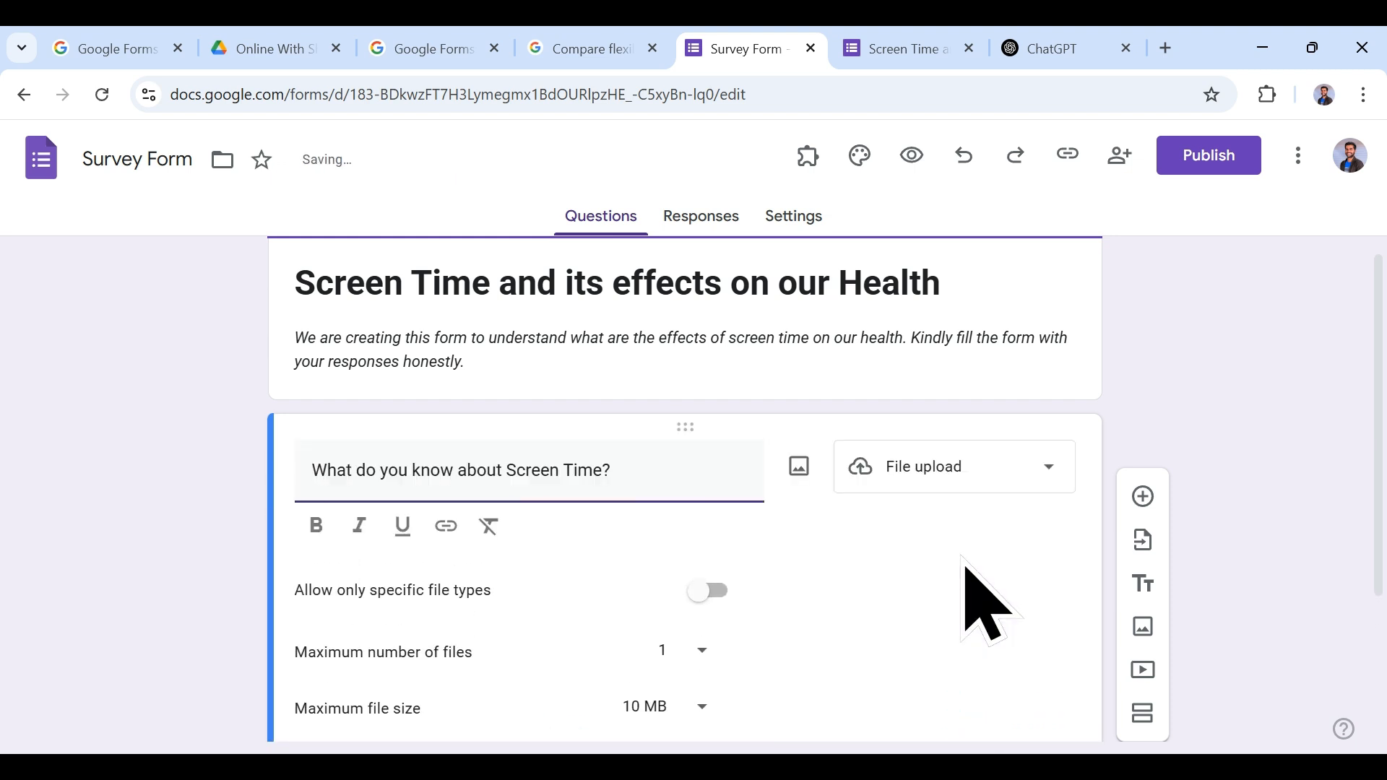
left_click(932, 49)
left_click(102, 94)
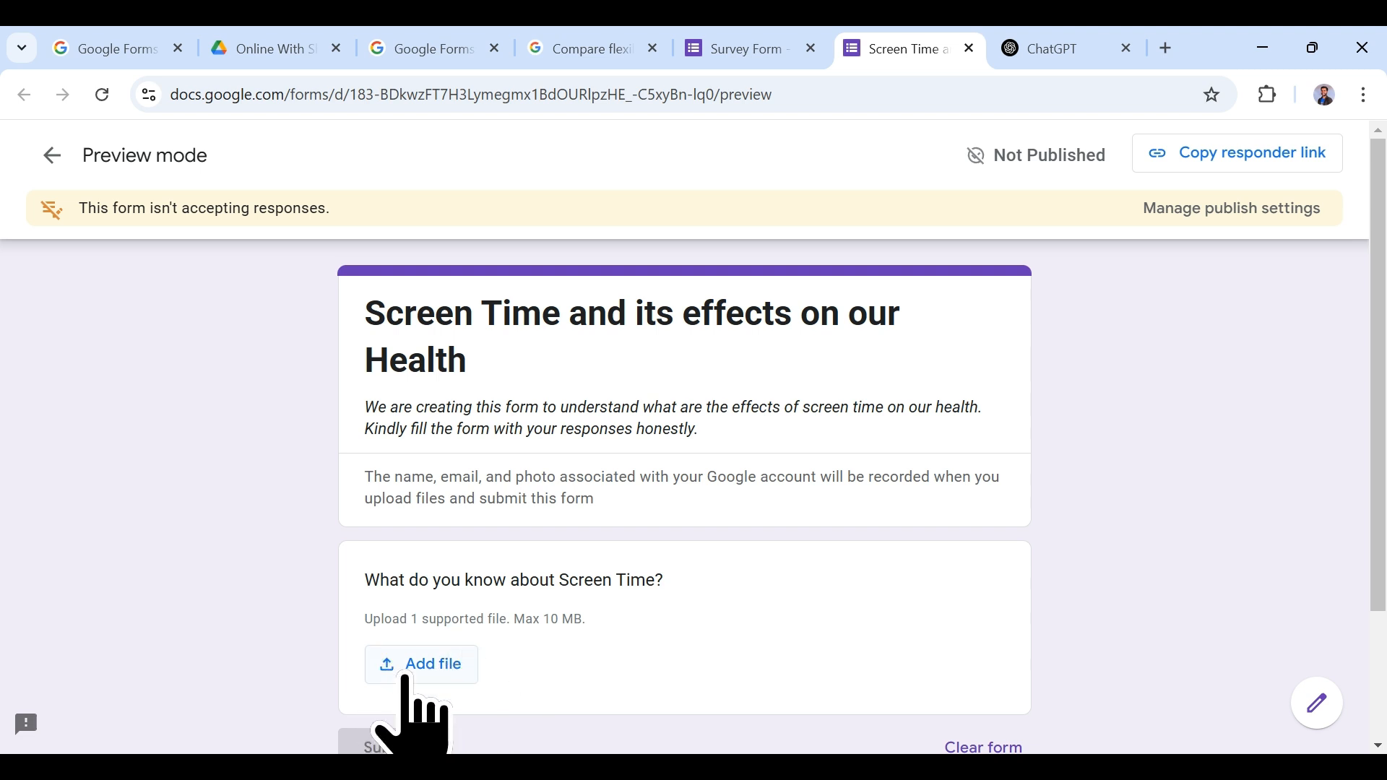
left_click(422, 664)
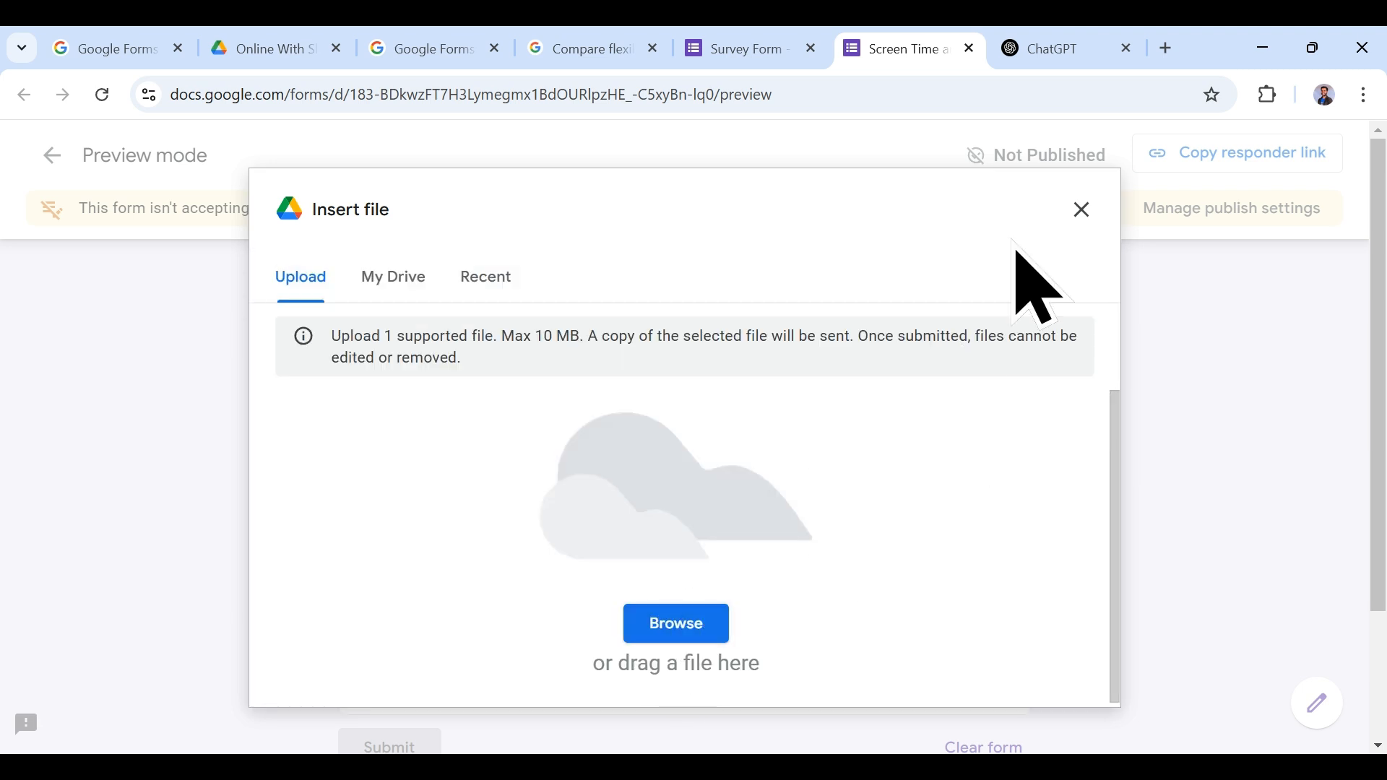
left_click(1081, 209)
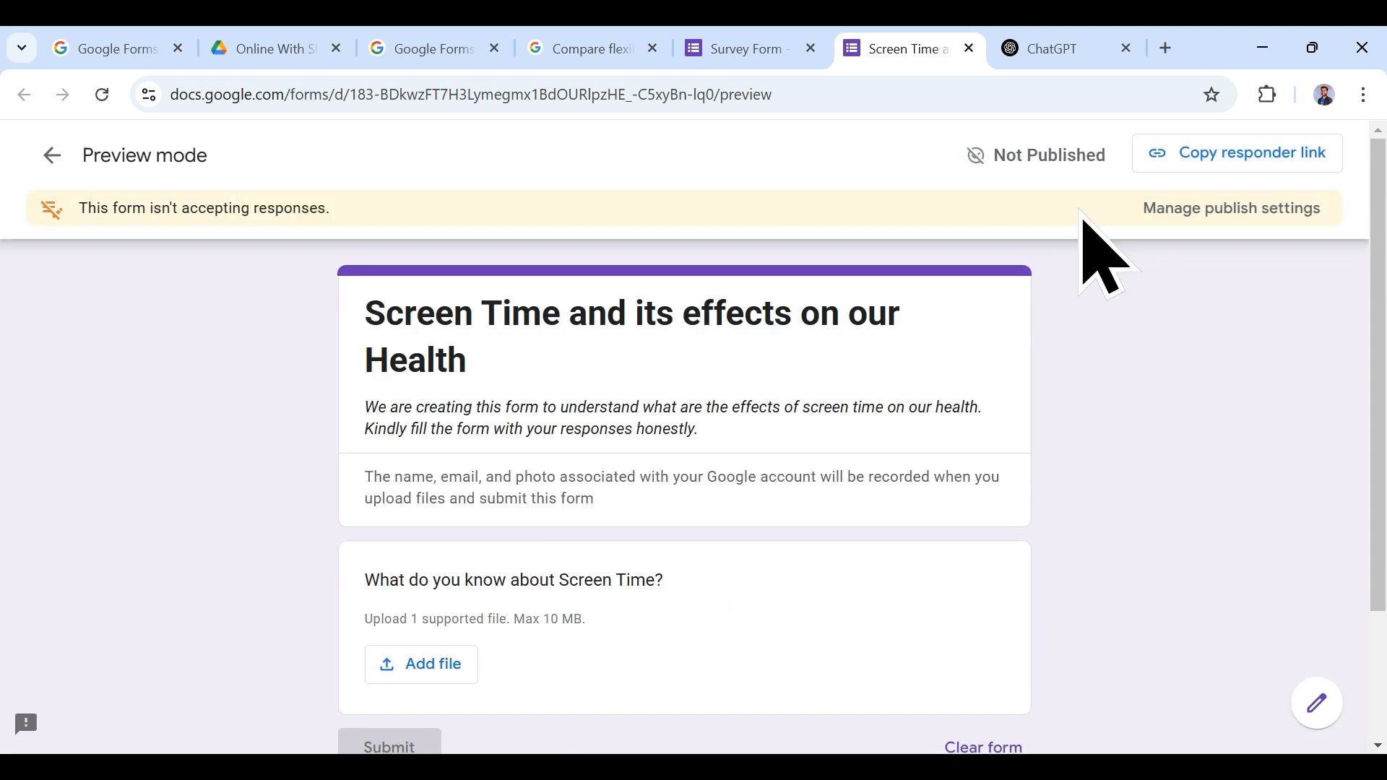
left_click(721, 45)
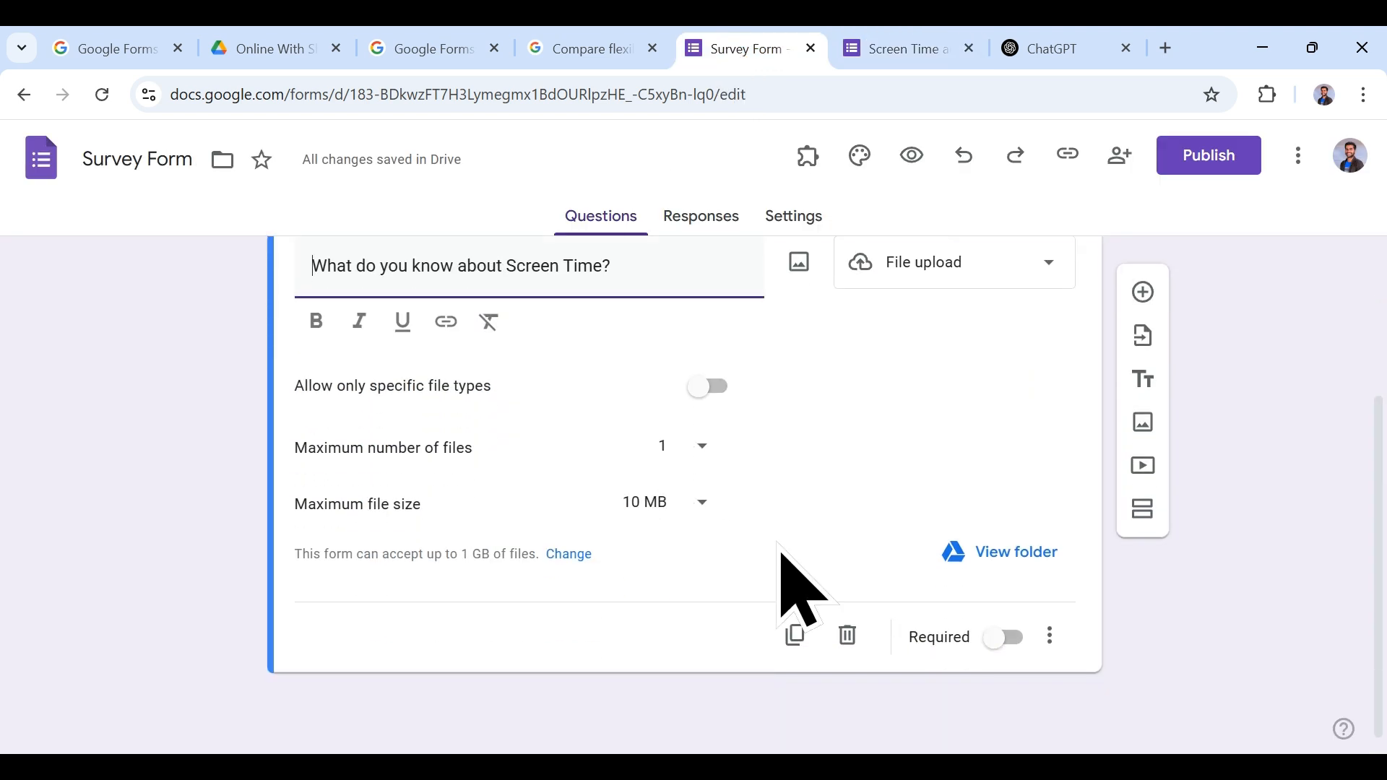
left_click(931, 387)
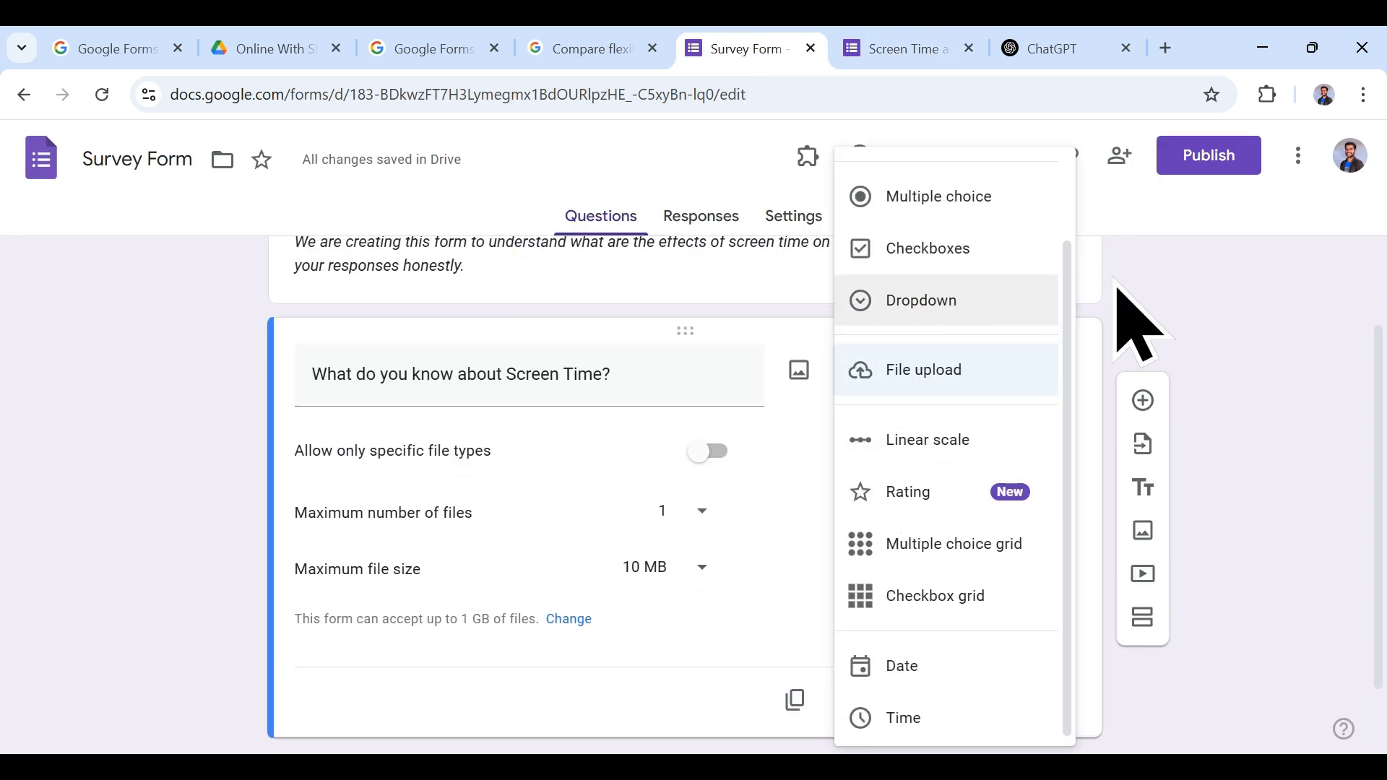
Step: Limit the upload question to Document, PDF and Image file types
left_click(990, 370)
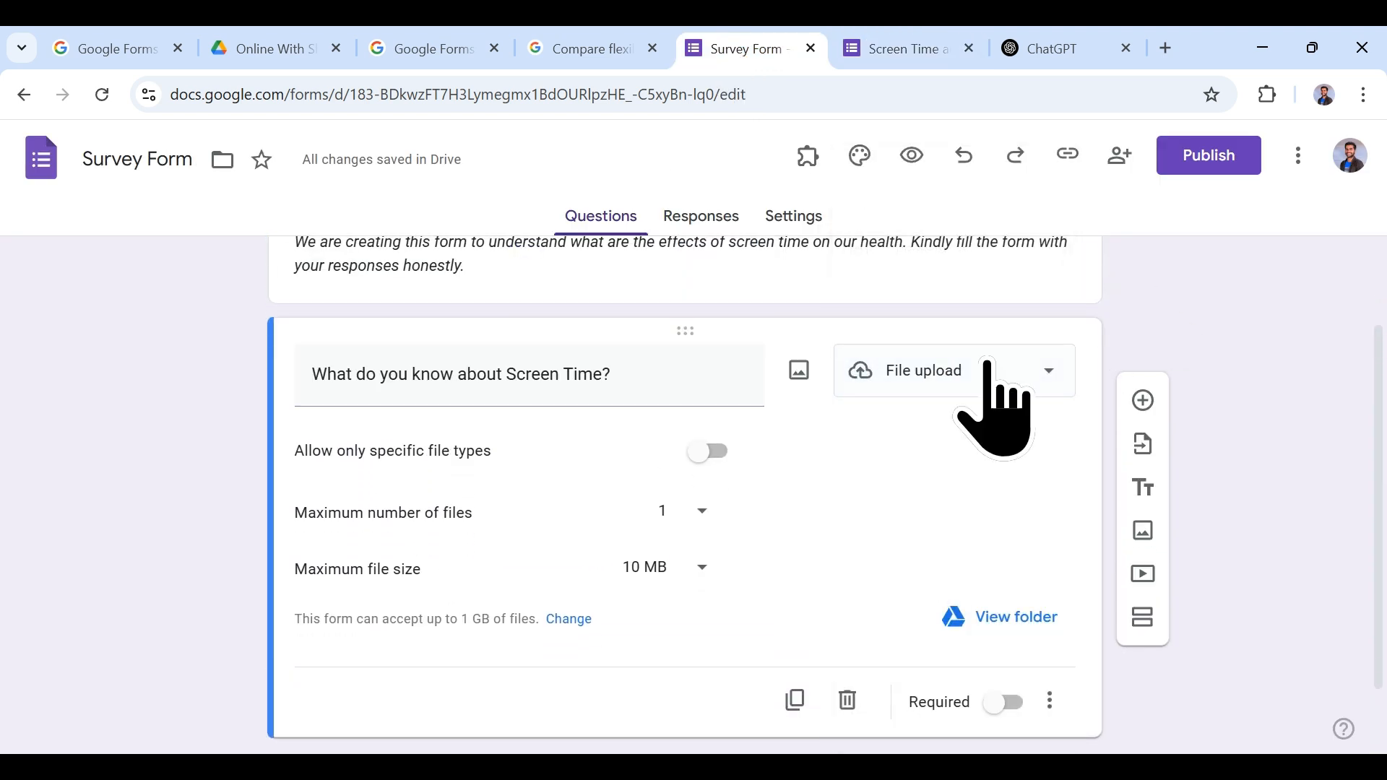
left_click(706, 451)
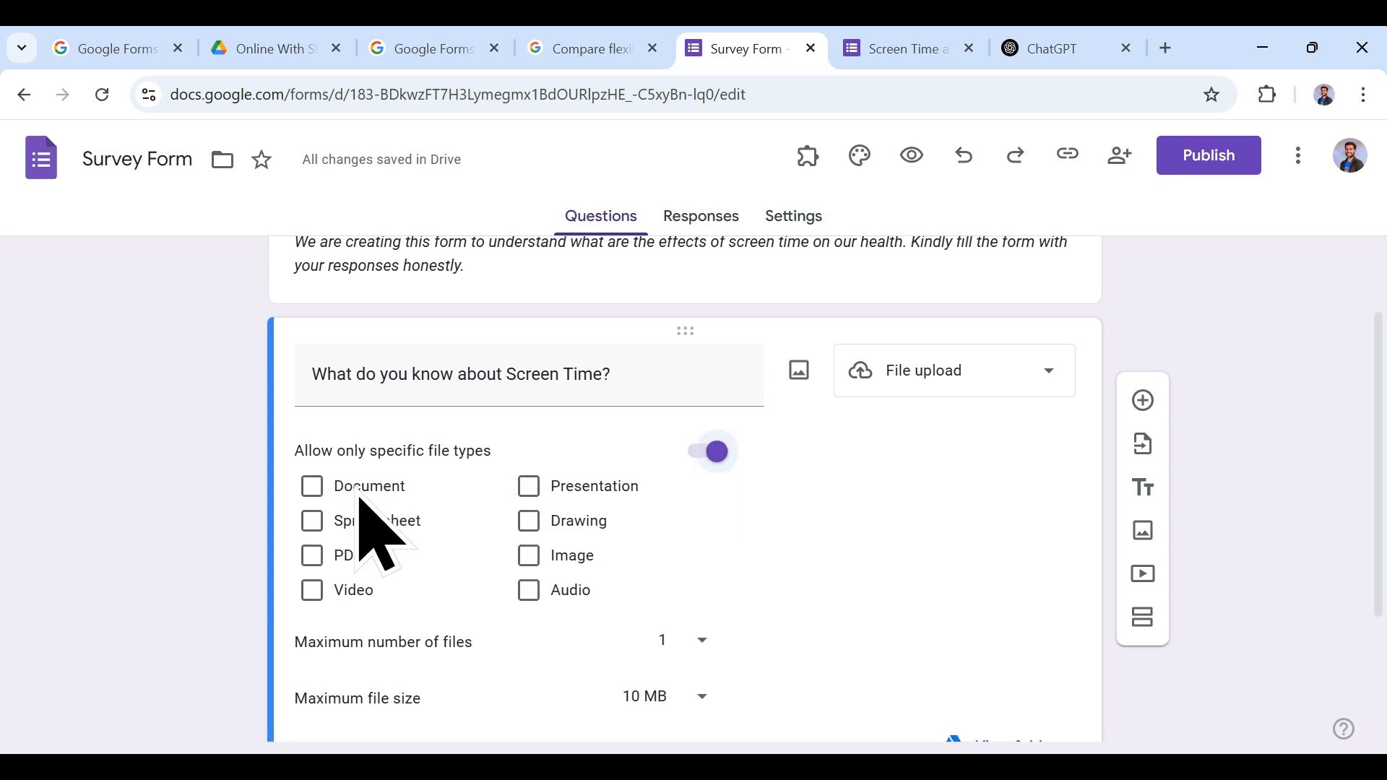
left_click(312, 487)
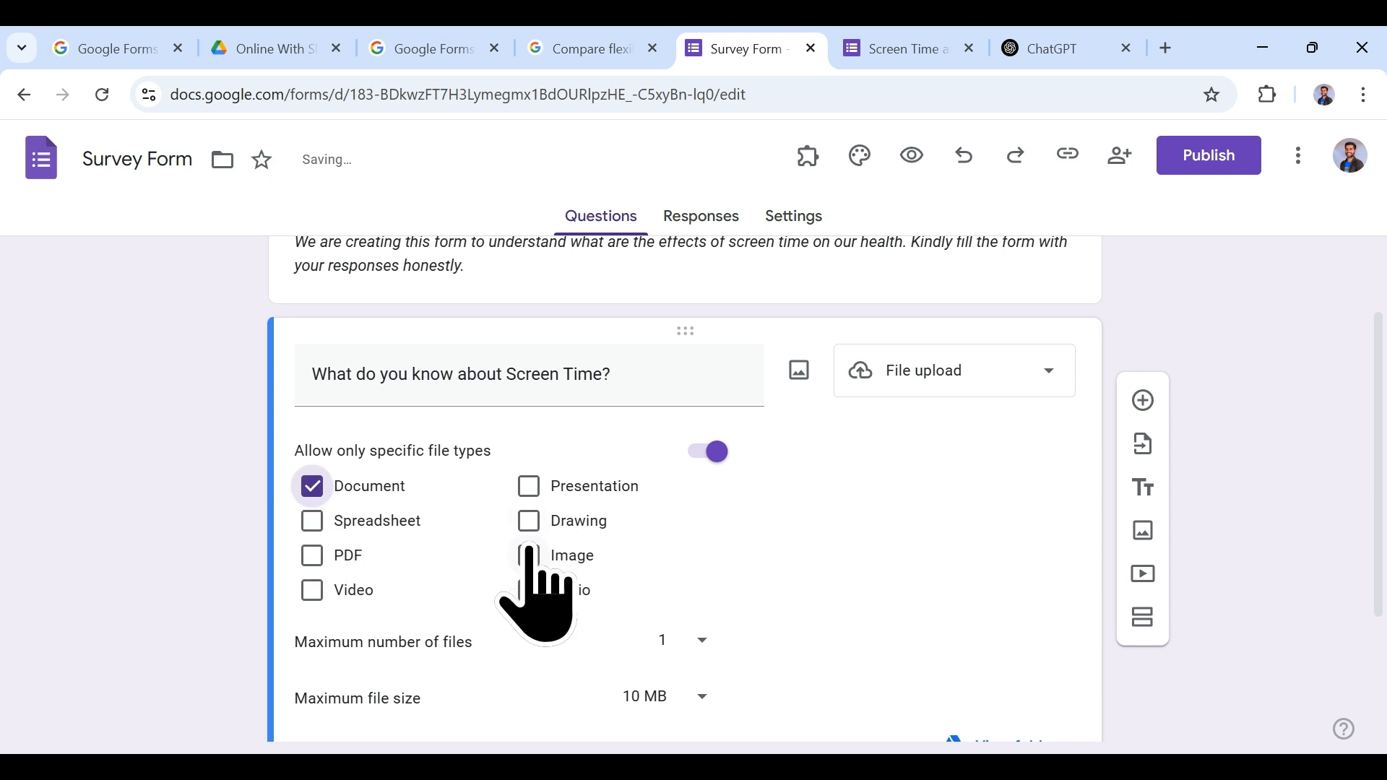
left_click(309, 556)
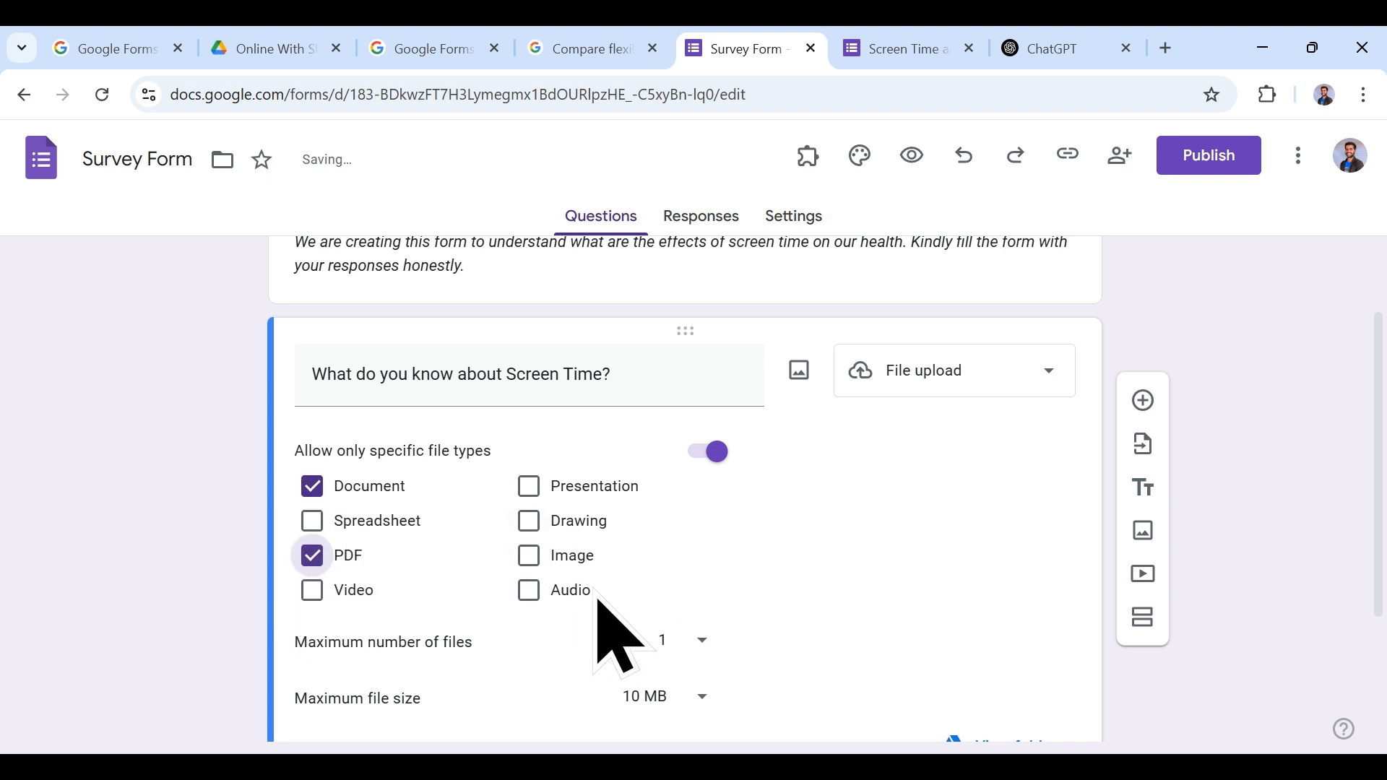
left_click(547, 563)
scroll(679, 588, "down", 2)
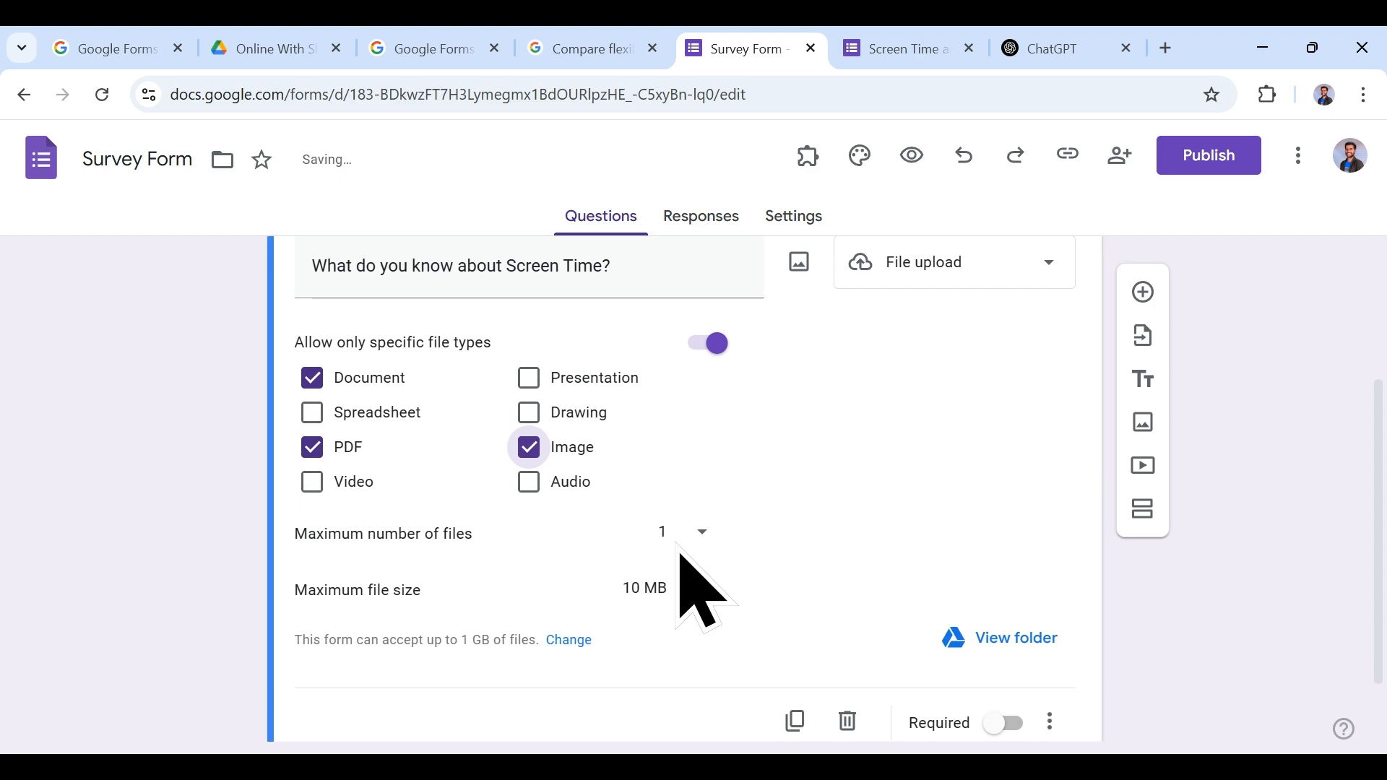
Step: Check the file-type restriction in preview, then bring up the Maximum file size choices
left_click(884, 52)
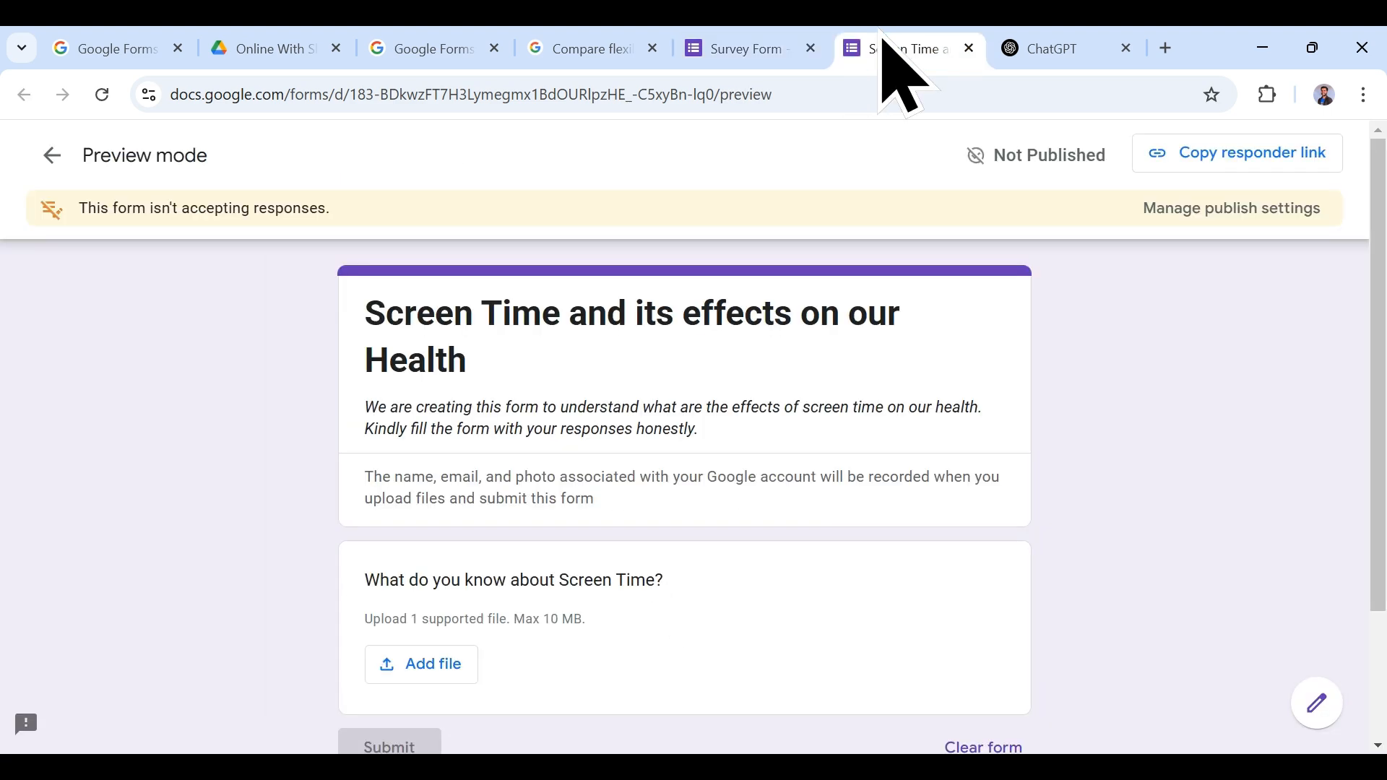
scroll(588, 505, "down", 2)
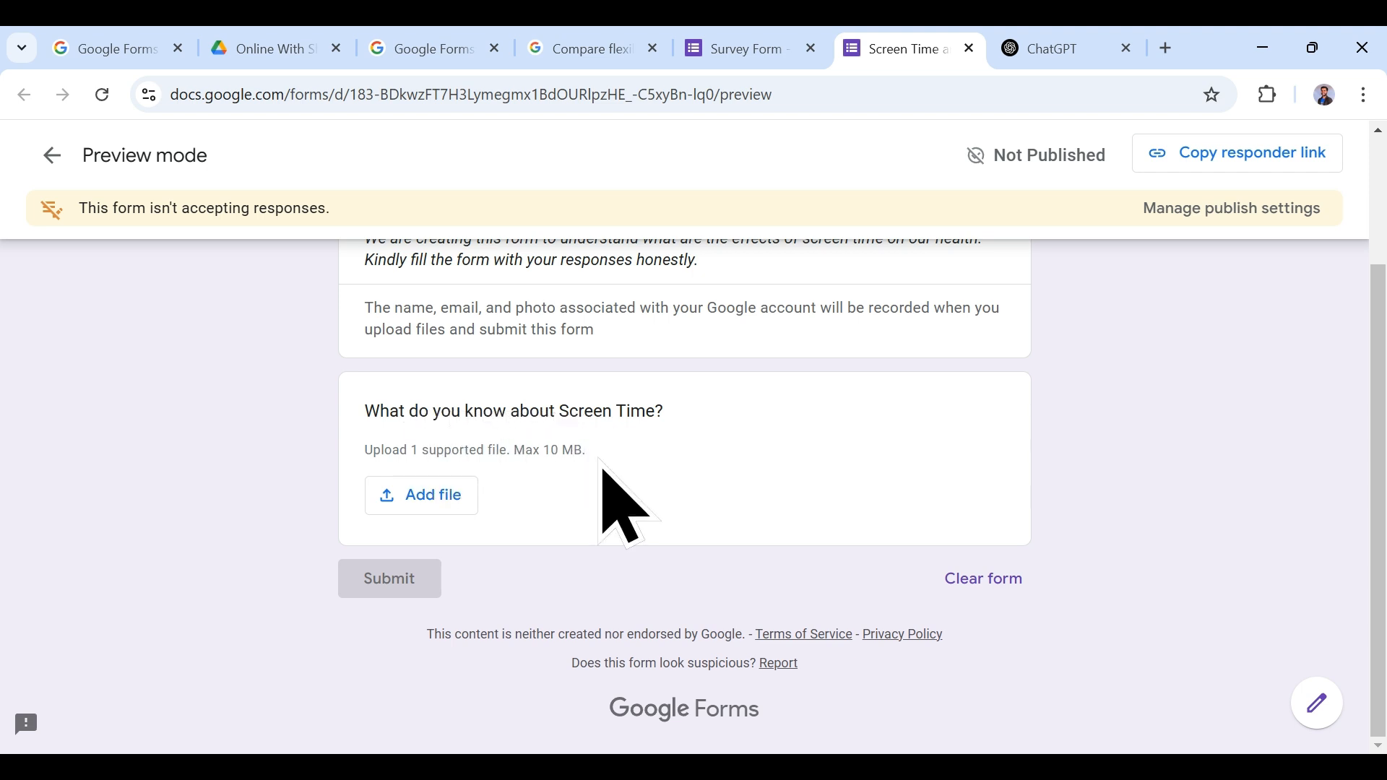
left_click(759, 50)
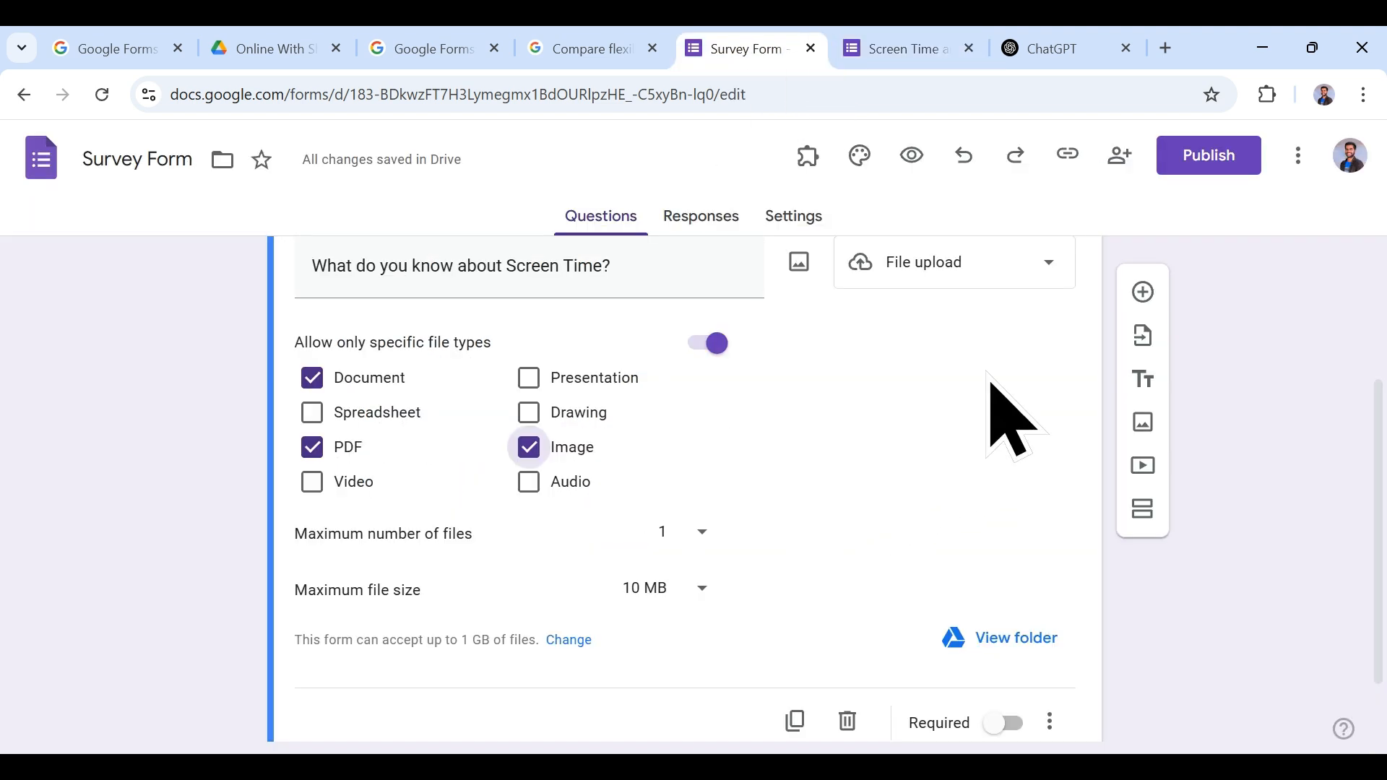
left_click(896, 51)
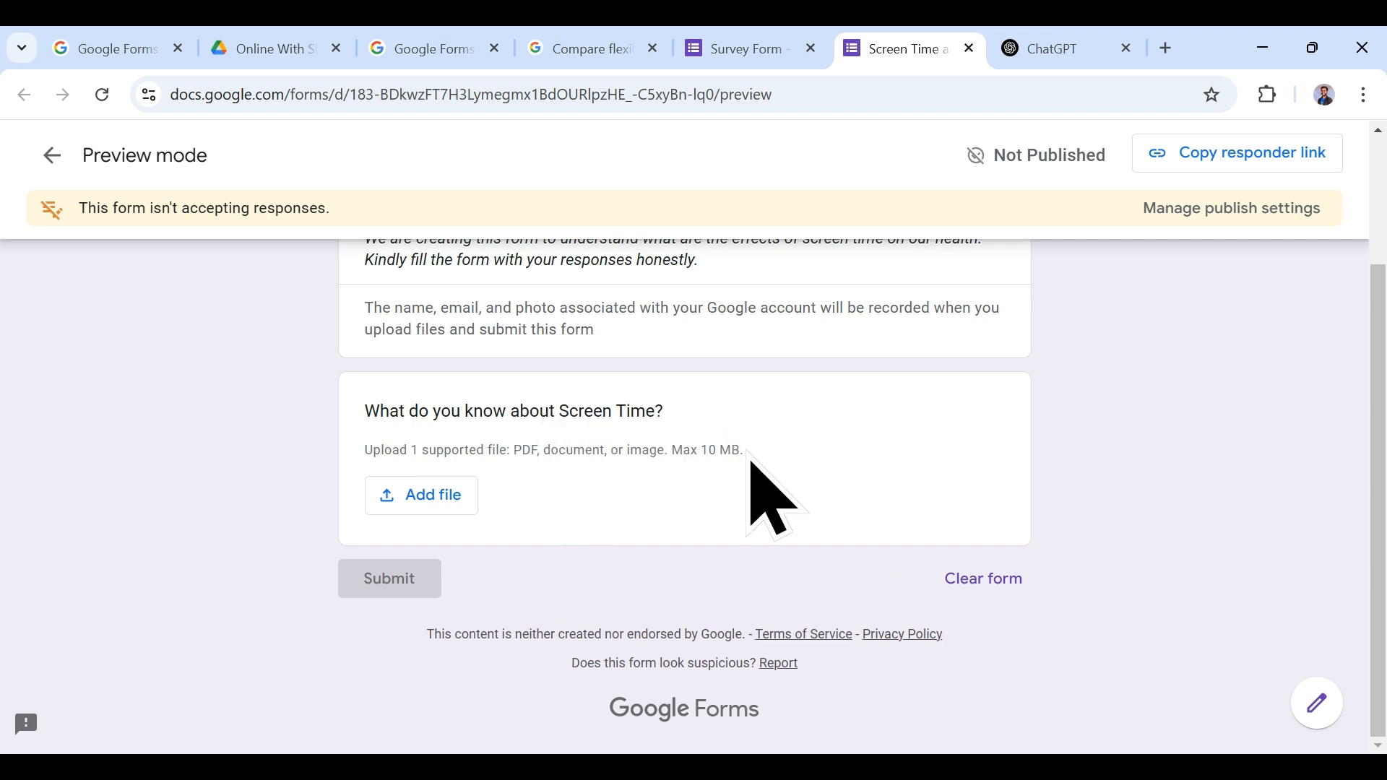
left_click(733, 47)
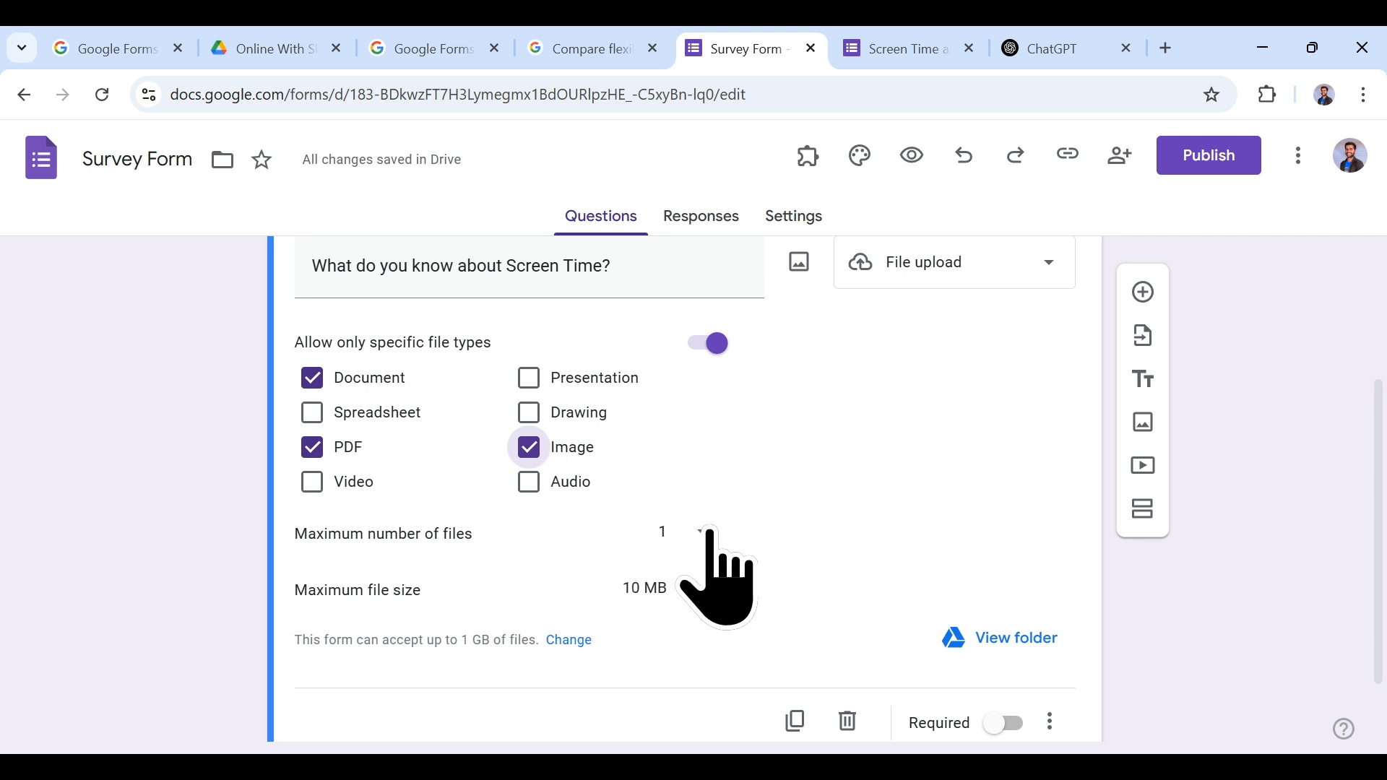
left_click(689, 586)
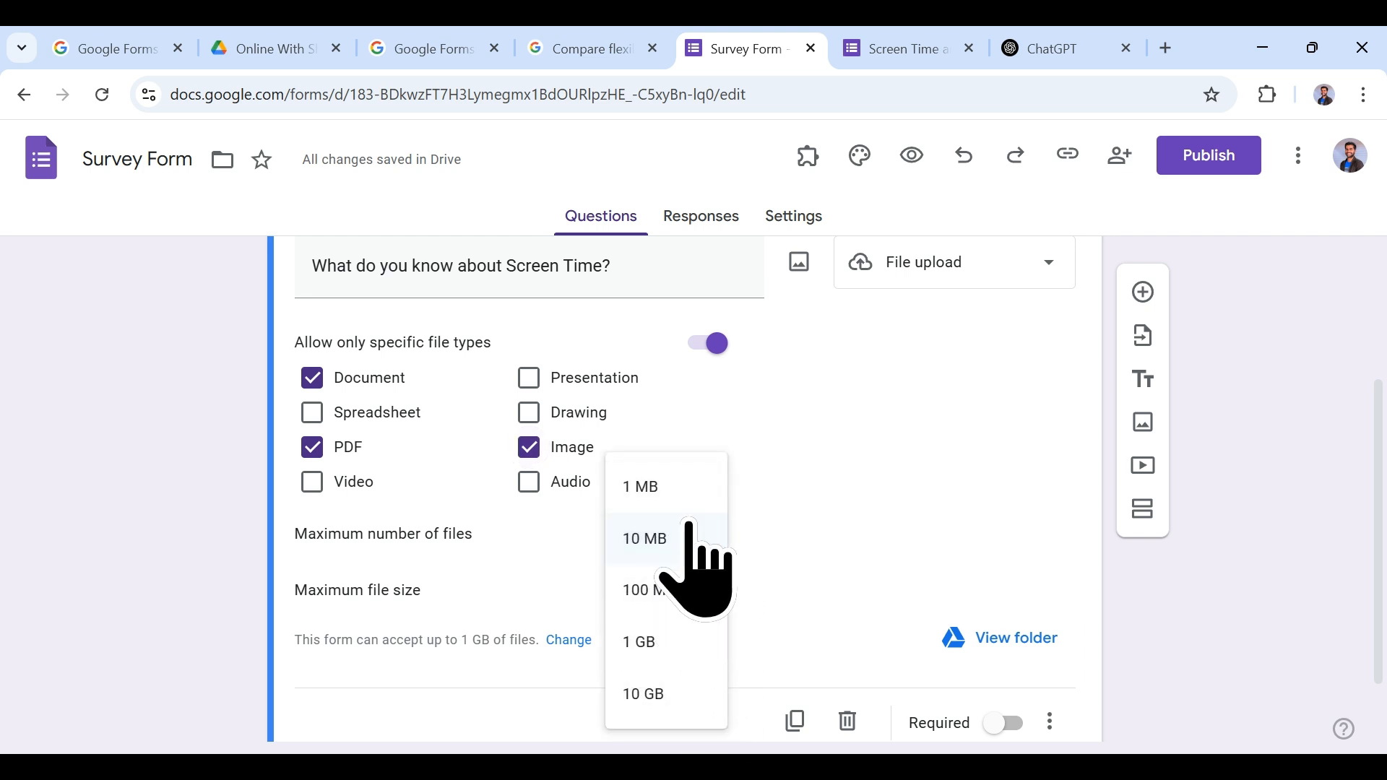
Step: Set the maximum file size to 1 MB and confirm it in the reloaded preview
left_click(850, 48)
left_click(766, 48)
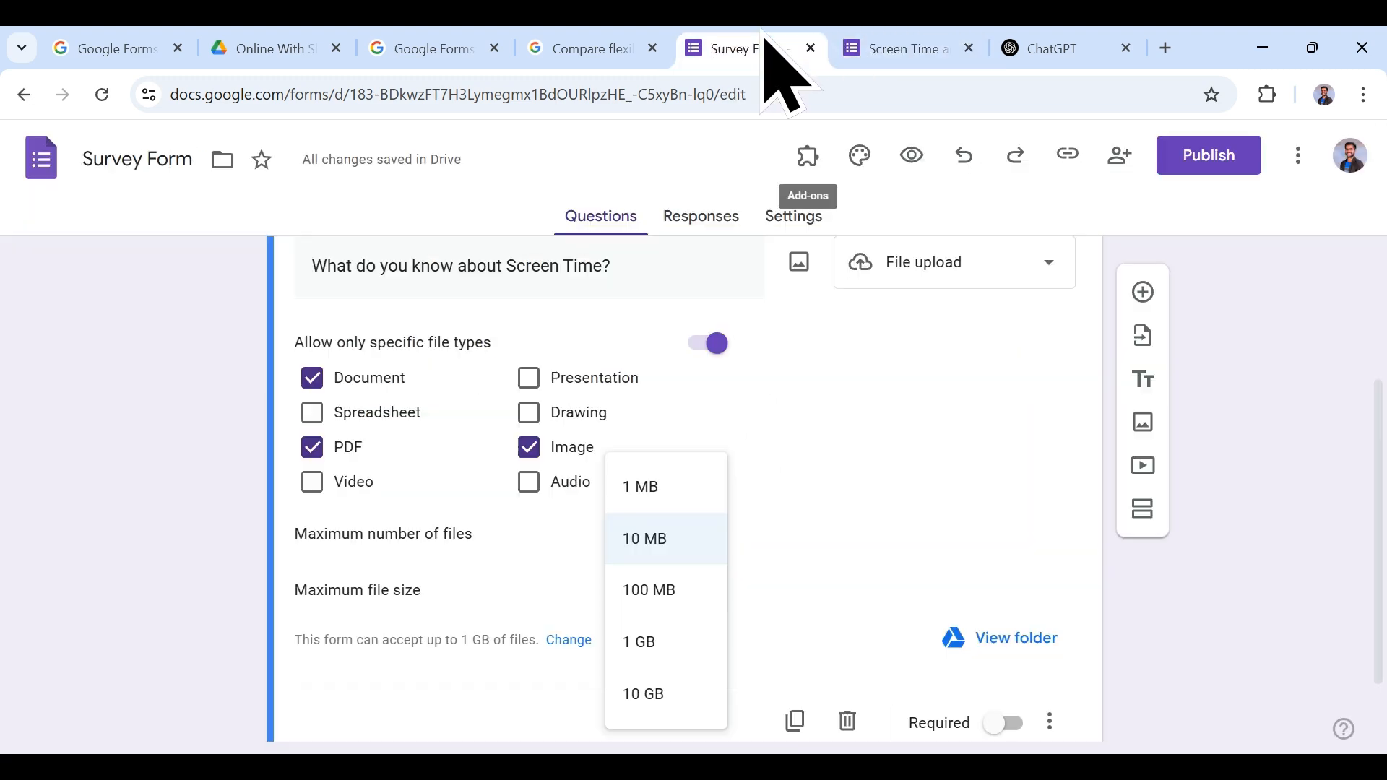
left_click(658, 488)
left_click(931, 45)
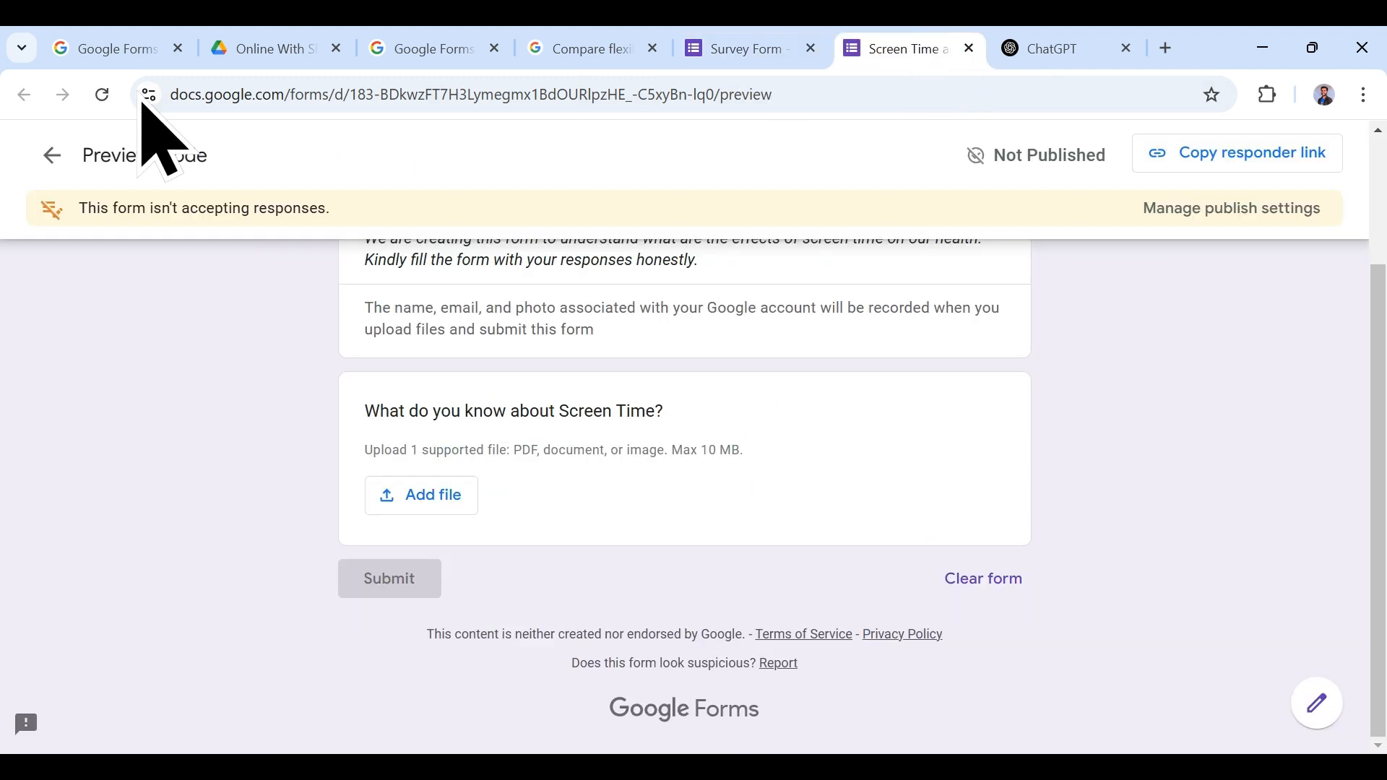
left_click(103, 94)
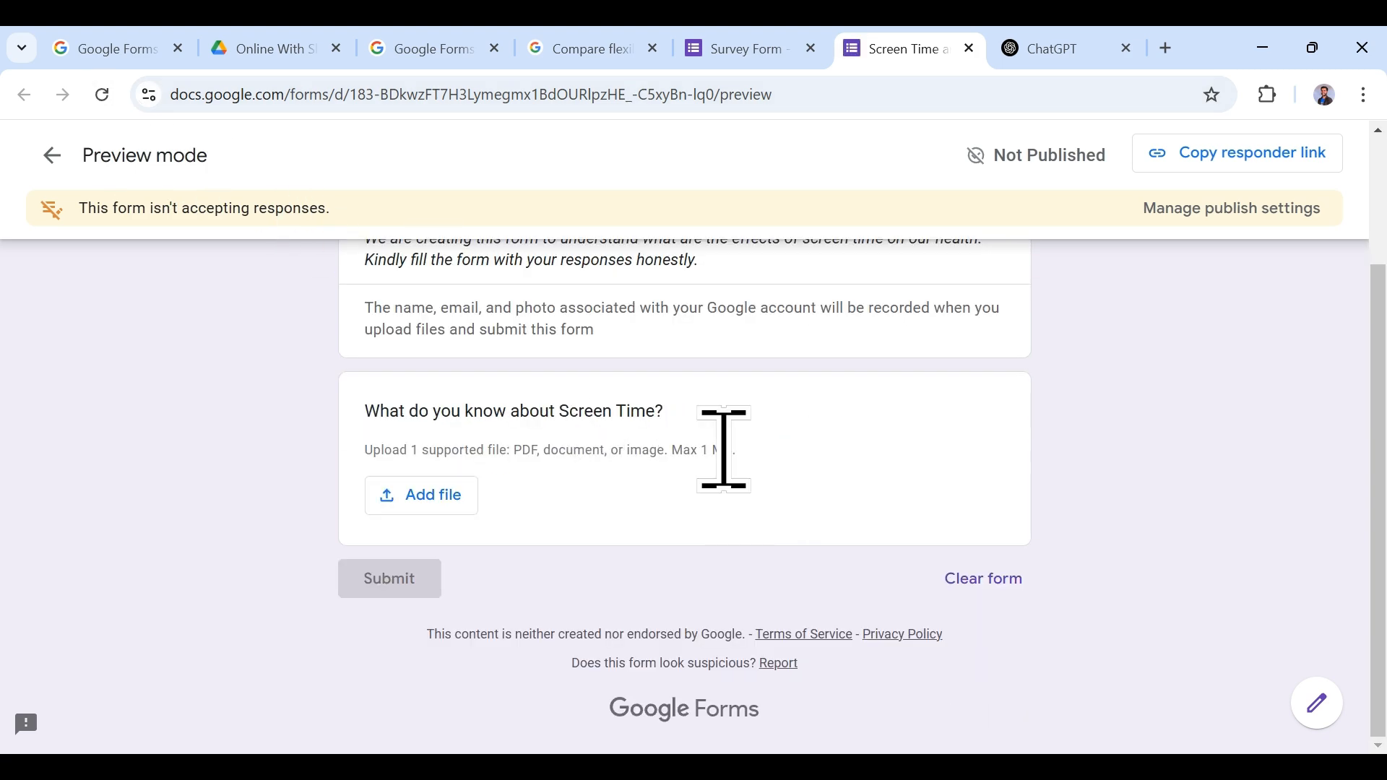
Step: View the Drive folder collecting uploaded files, then go back to the form editor
left_click(692, 48)
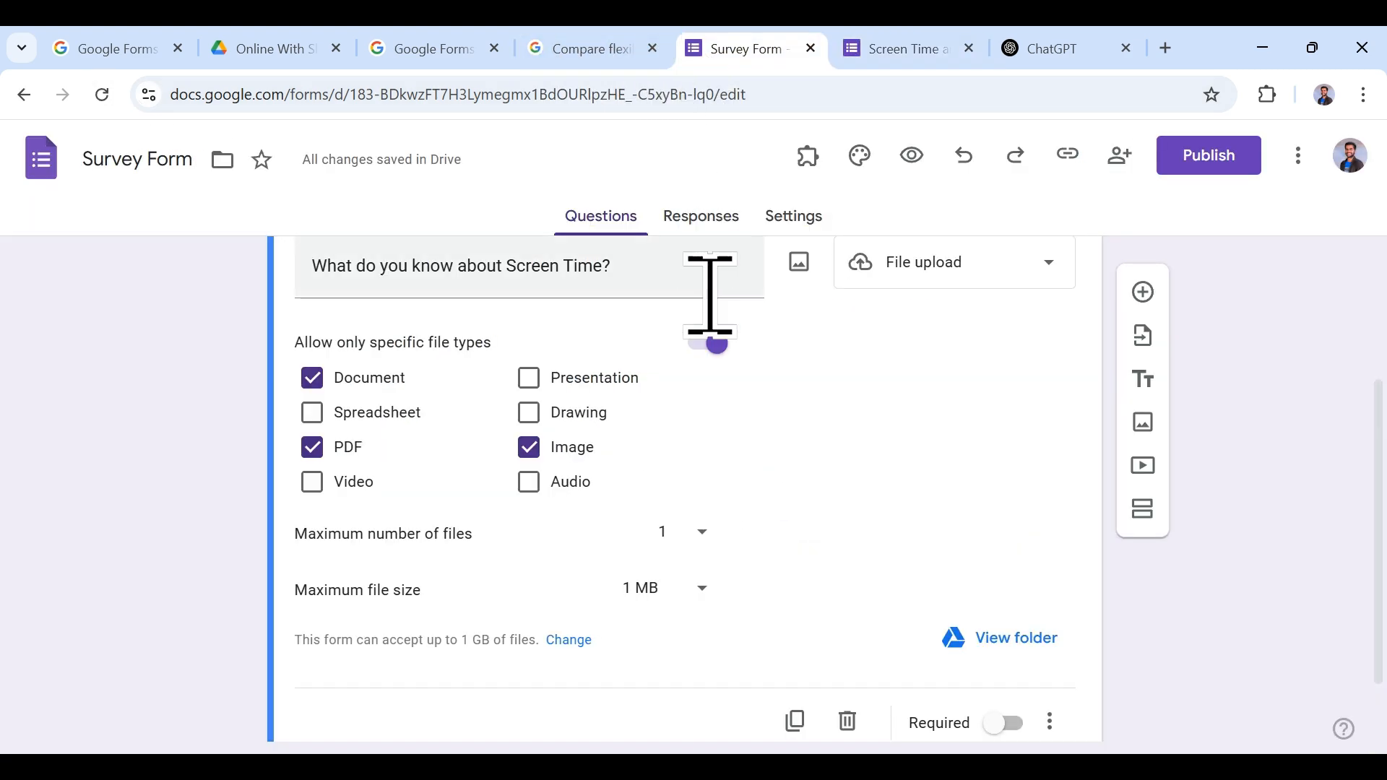
scroll(831, 560, "down", 1)
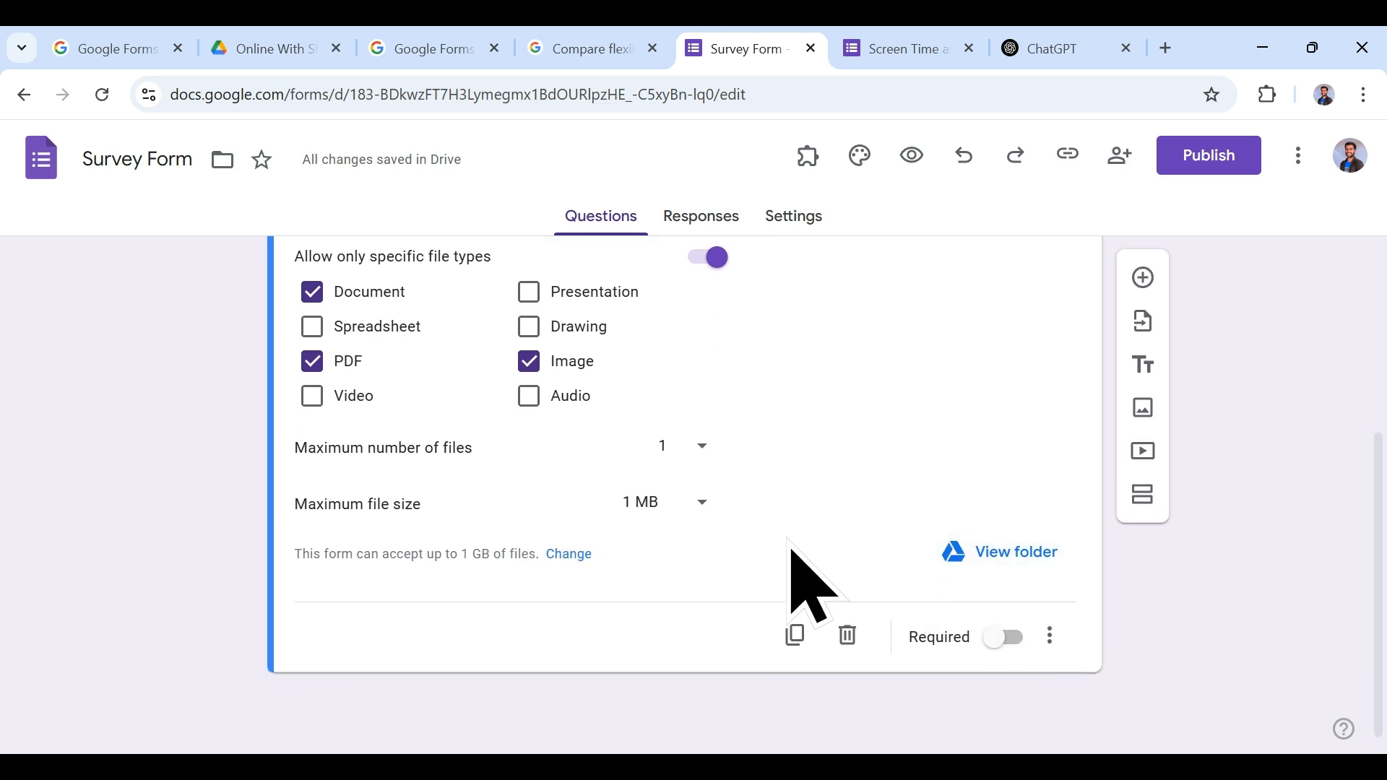
scroll(997, 564, "up", 3)
scroll(1011, 661, "down", 3)
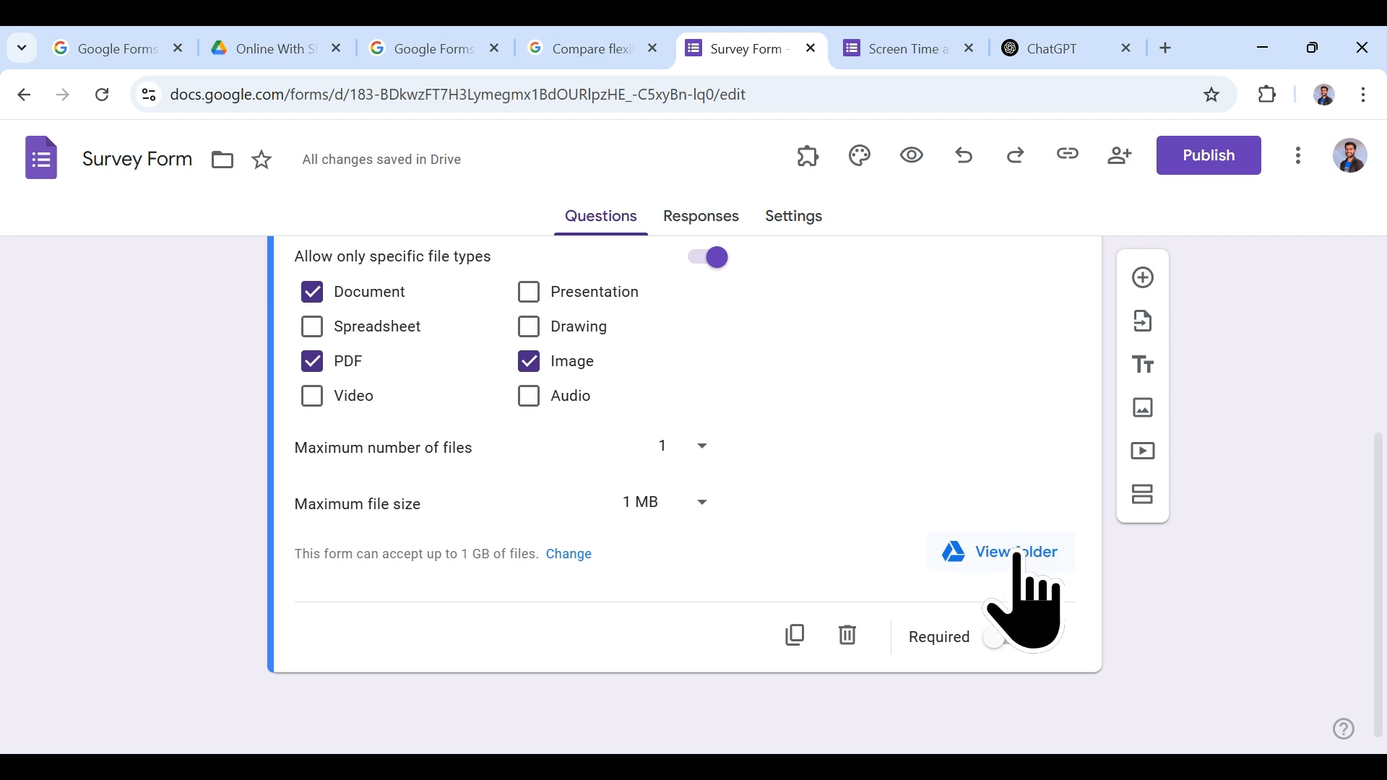
left_click(267, 48)
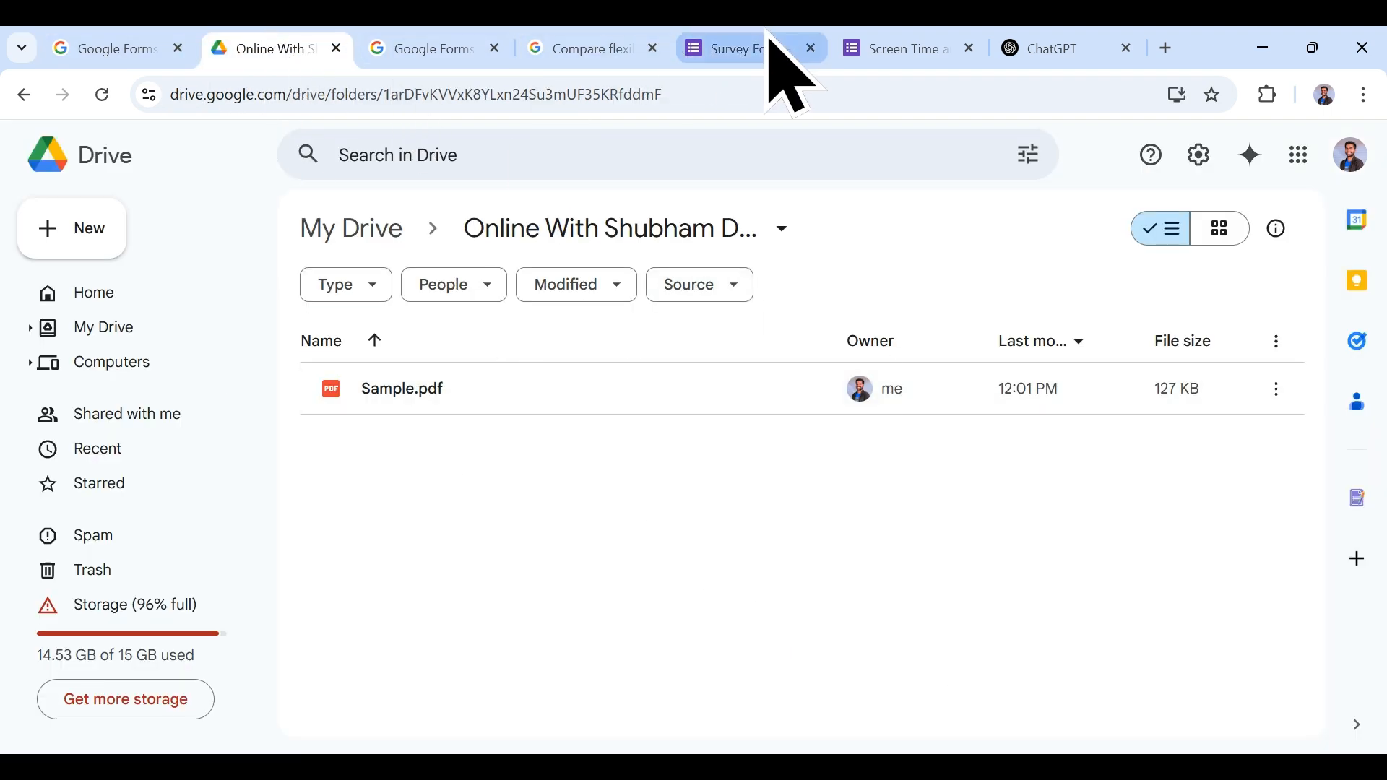
left_click(893, 45)
scroll(777, 484, "up", 3)
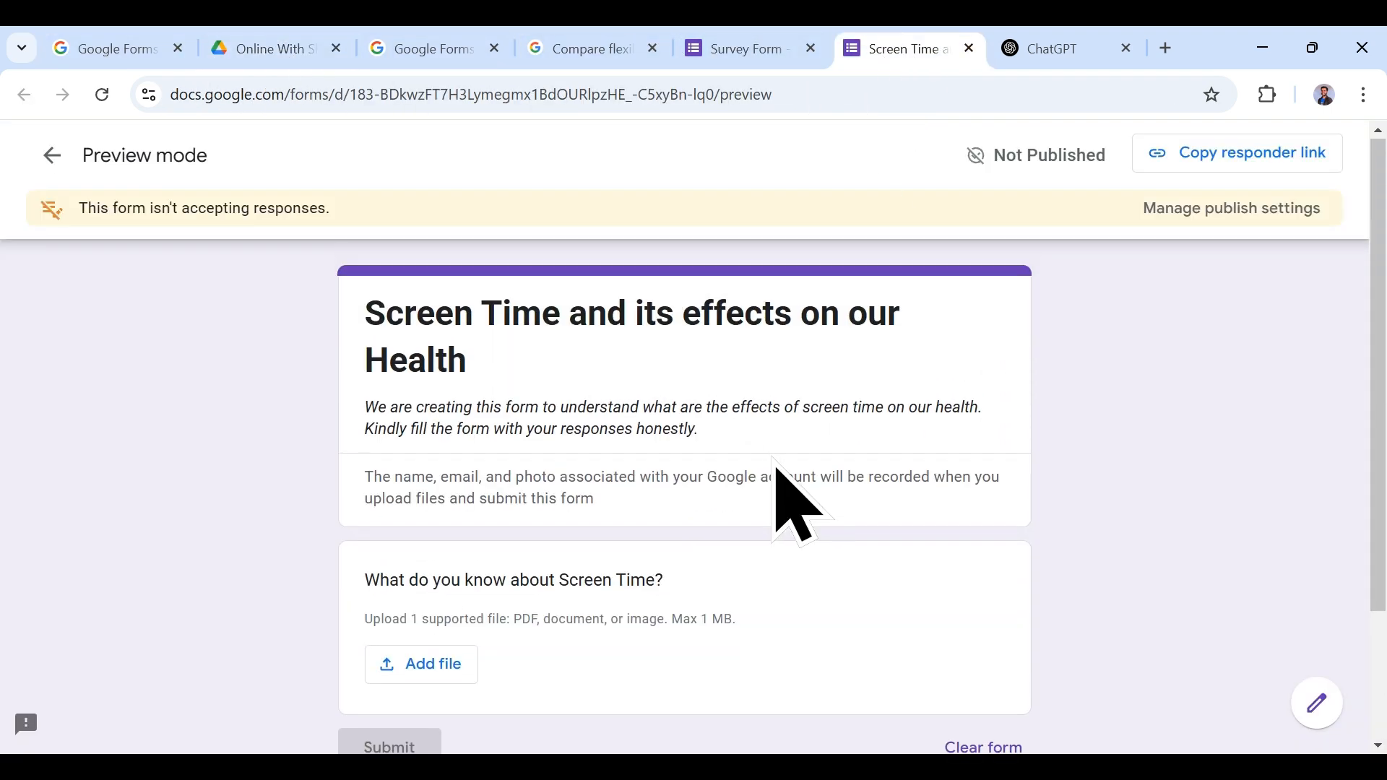
left_click(758, 45)
scroll(724, 439, "up", 4)
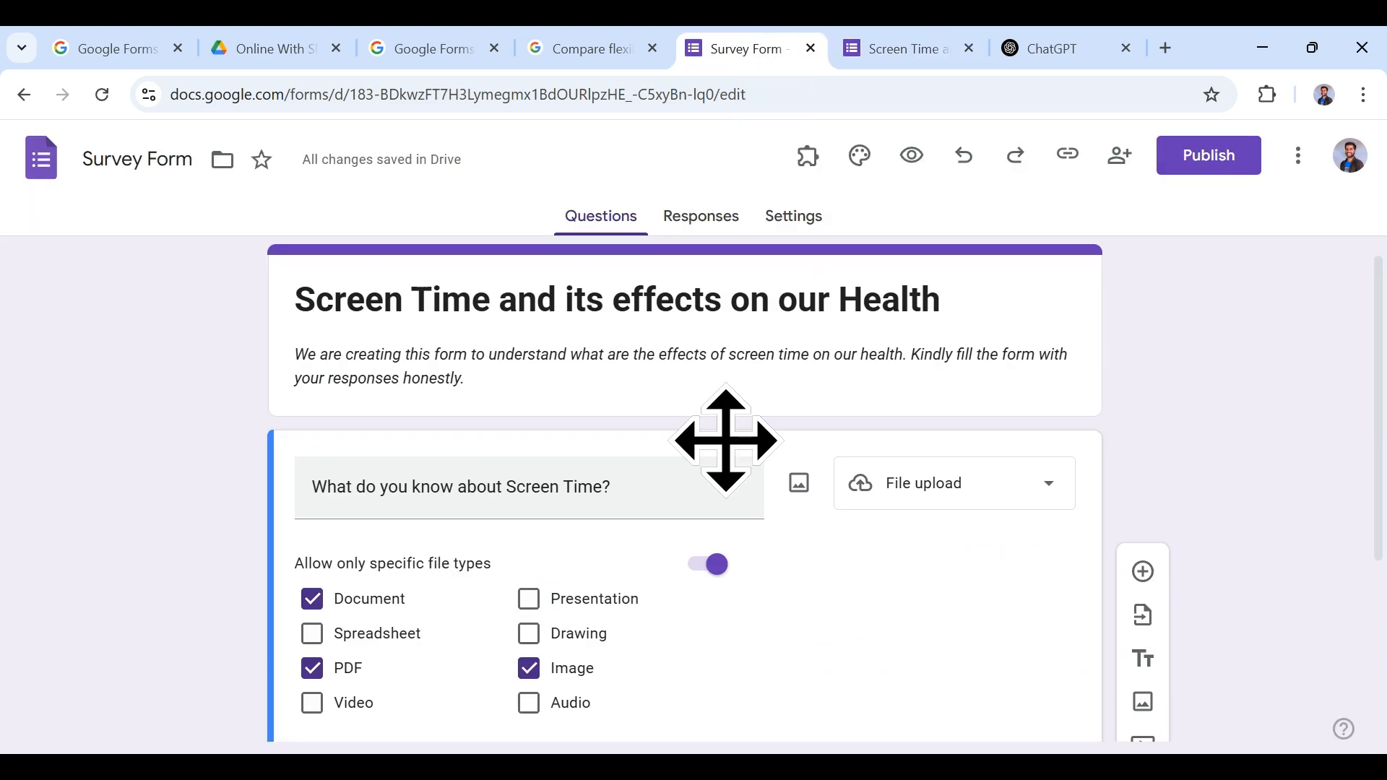
Step: Make the question a Linear scale and try picking 3, 4 and 5 in preview
left_click(976, 502)
left_click(957, 437)
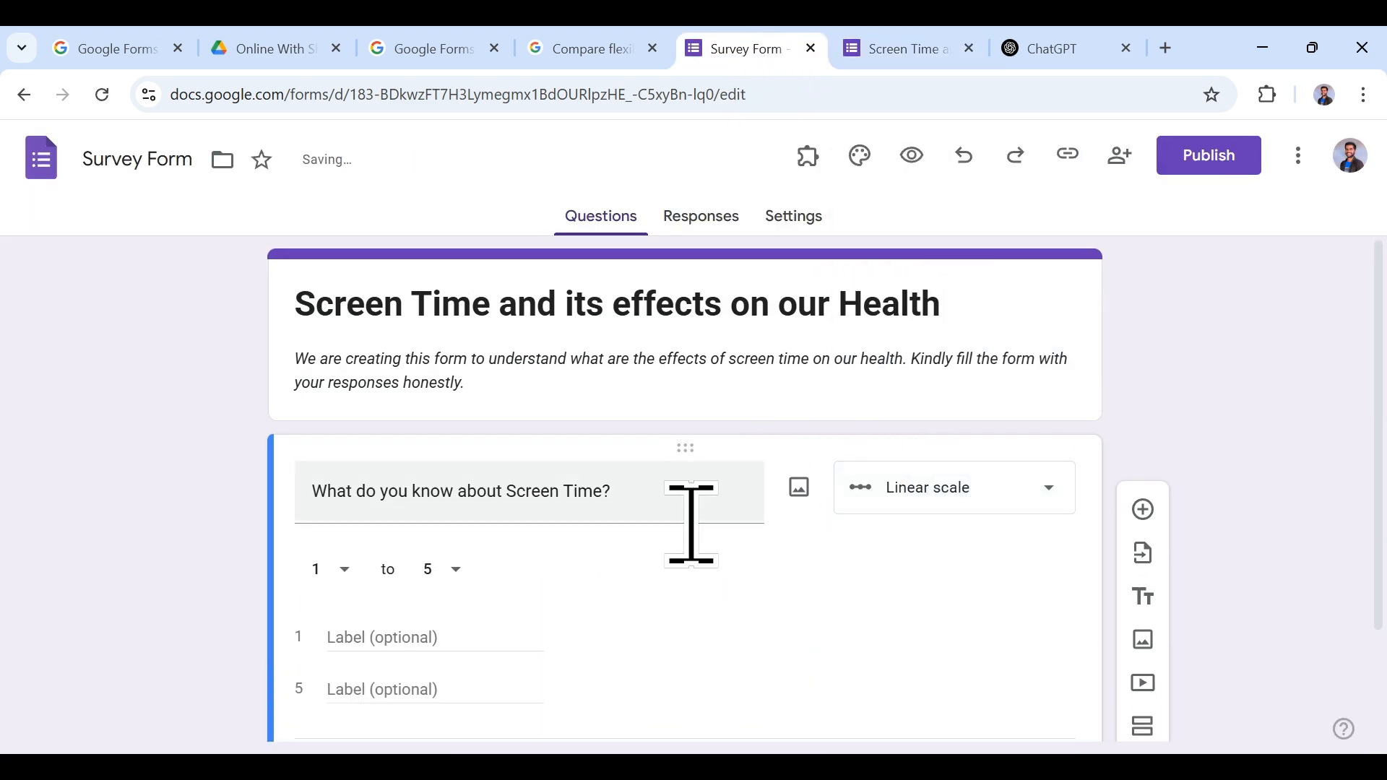
scroll(474, 613, "down", 2)
left_click(903, 48)
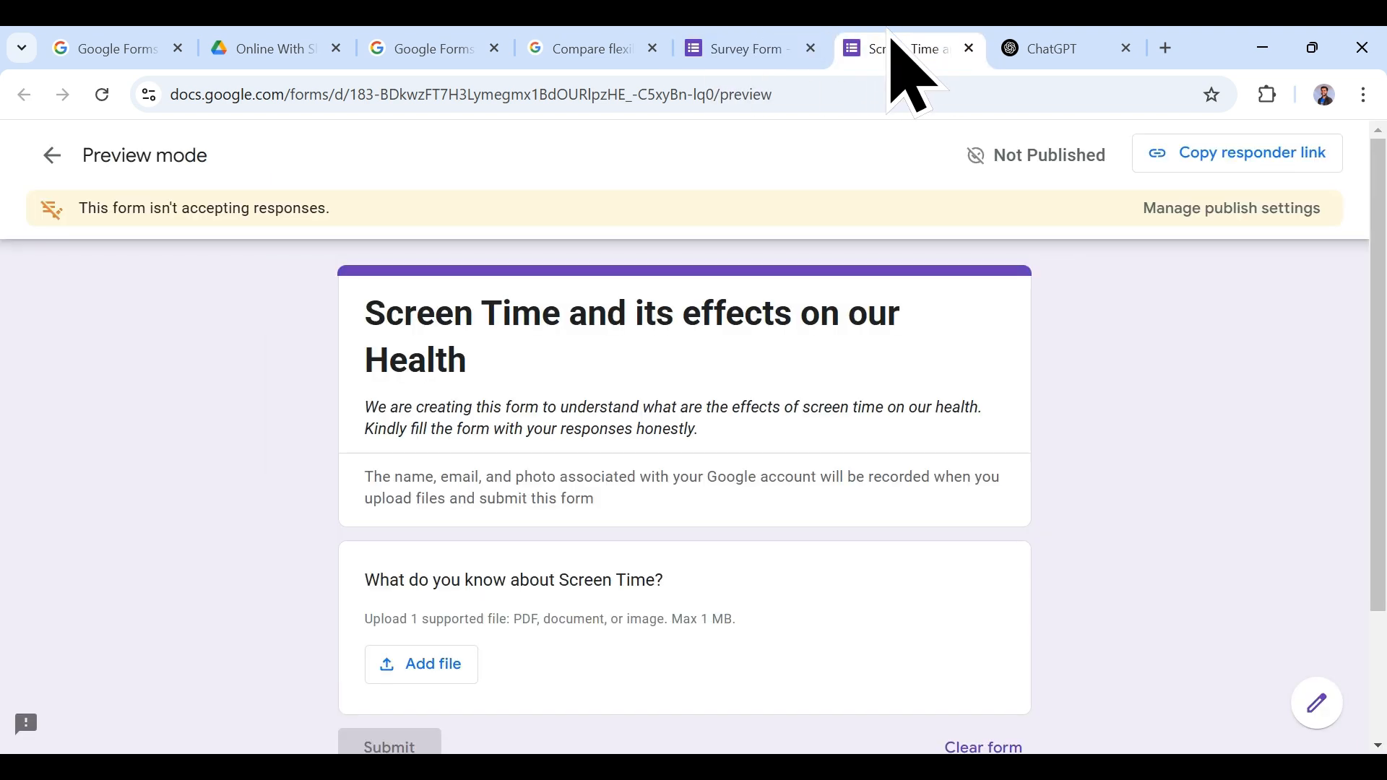
left_click(102, 94)
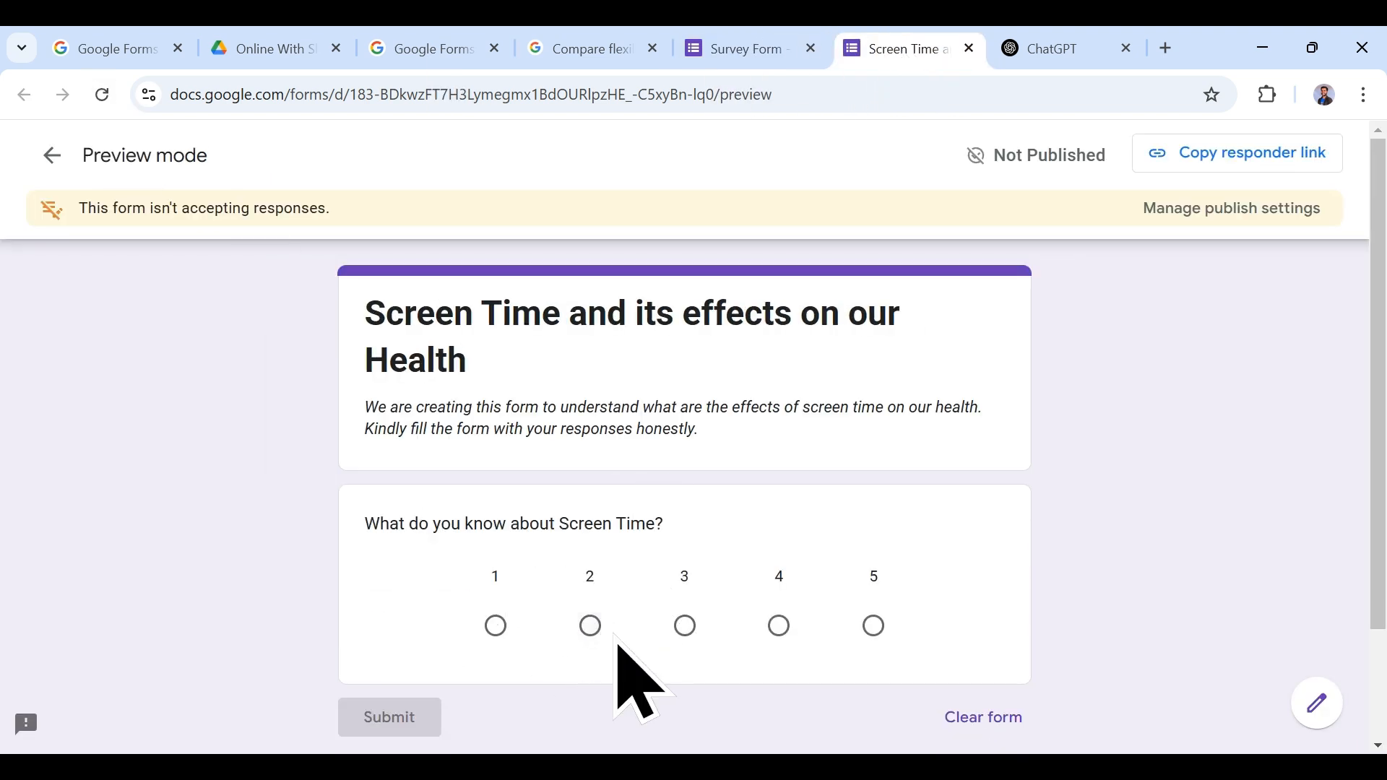
left_click(684, 627)
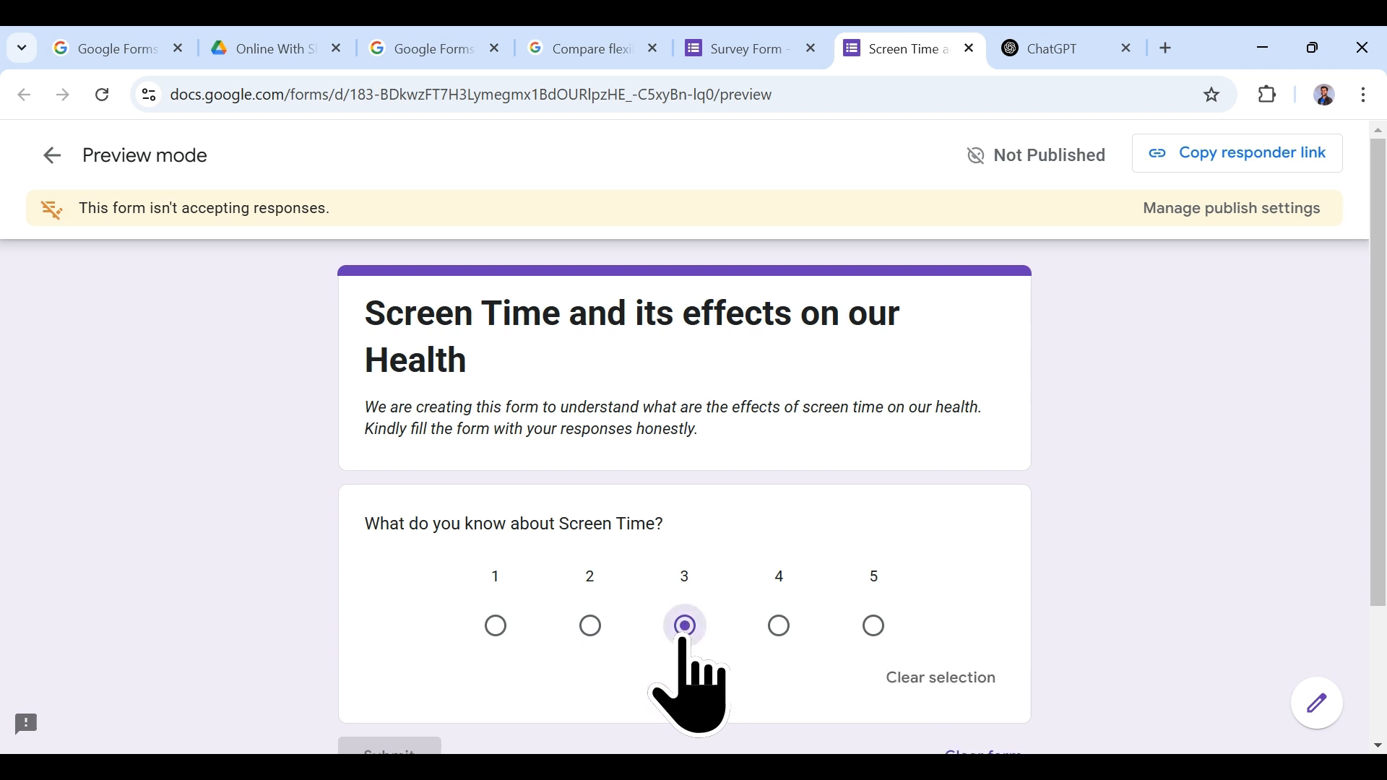
left_click(778, 626)
left_click(873, 625)
left_click(770, 43)
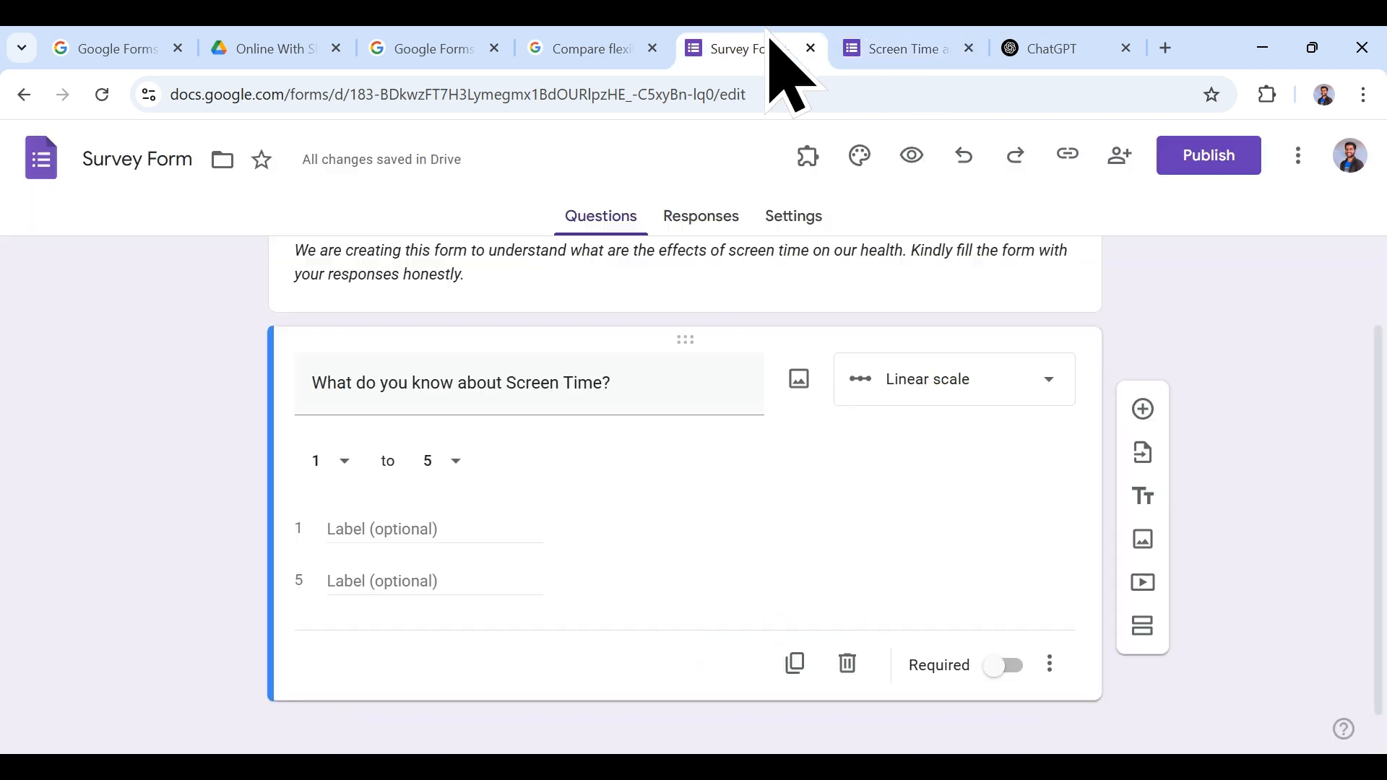
Step: Switch it to a 5-star Rating and give it 4 stars in the reloaded preview
left_click(933, 388)
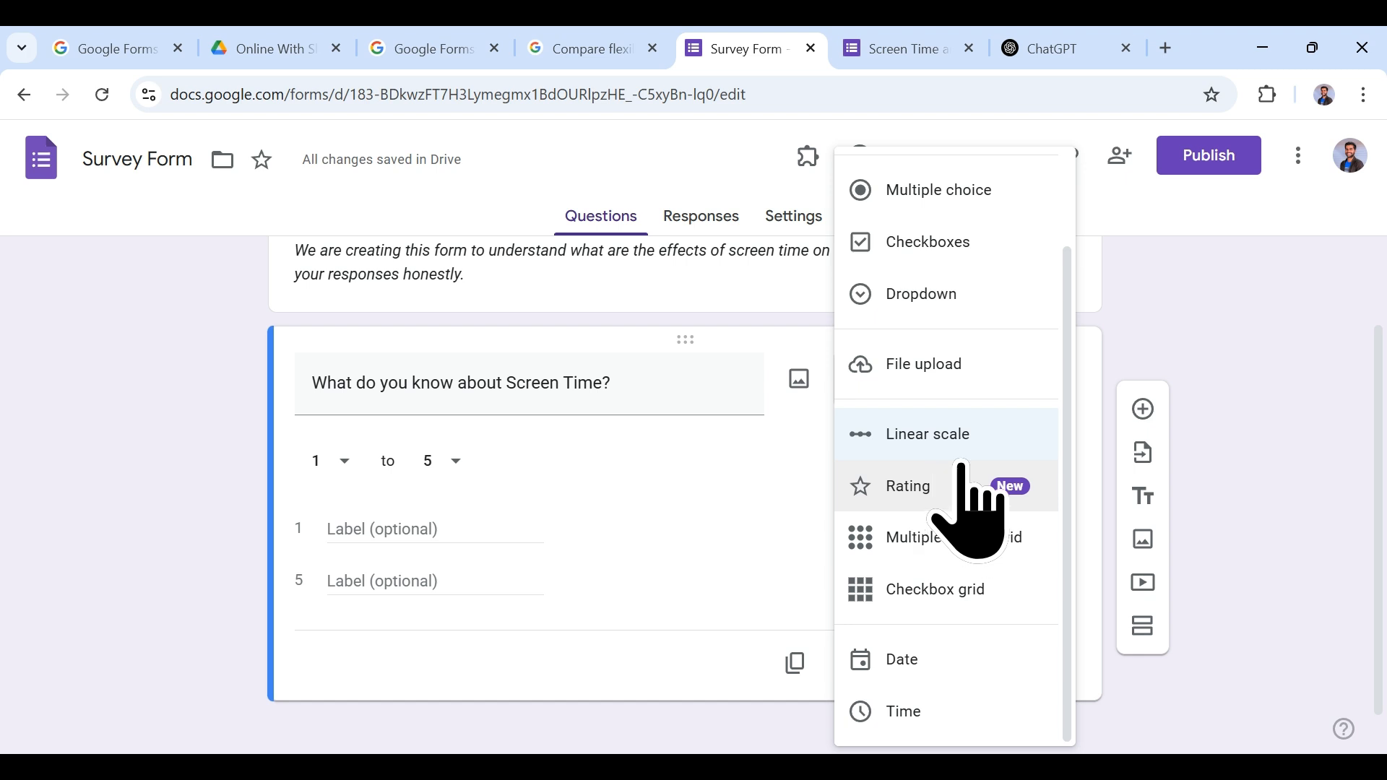
left_click(942, 500)
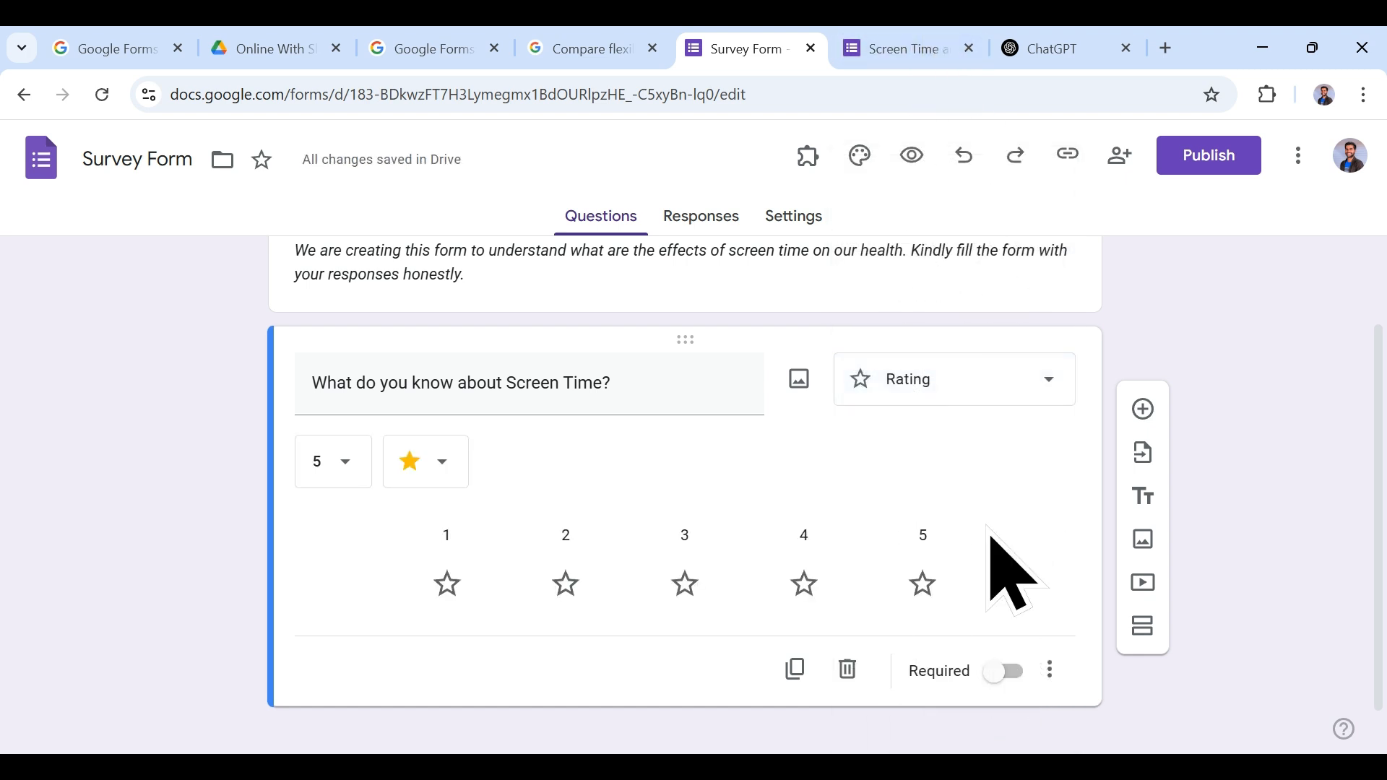
left_click(896, 48)
left_click(103, 95)
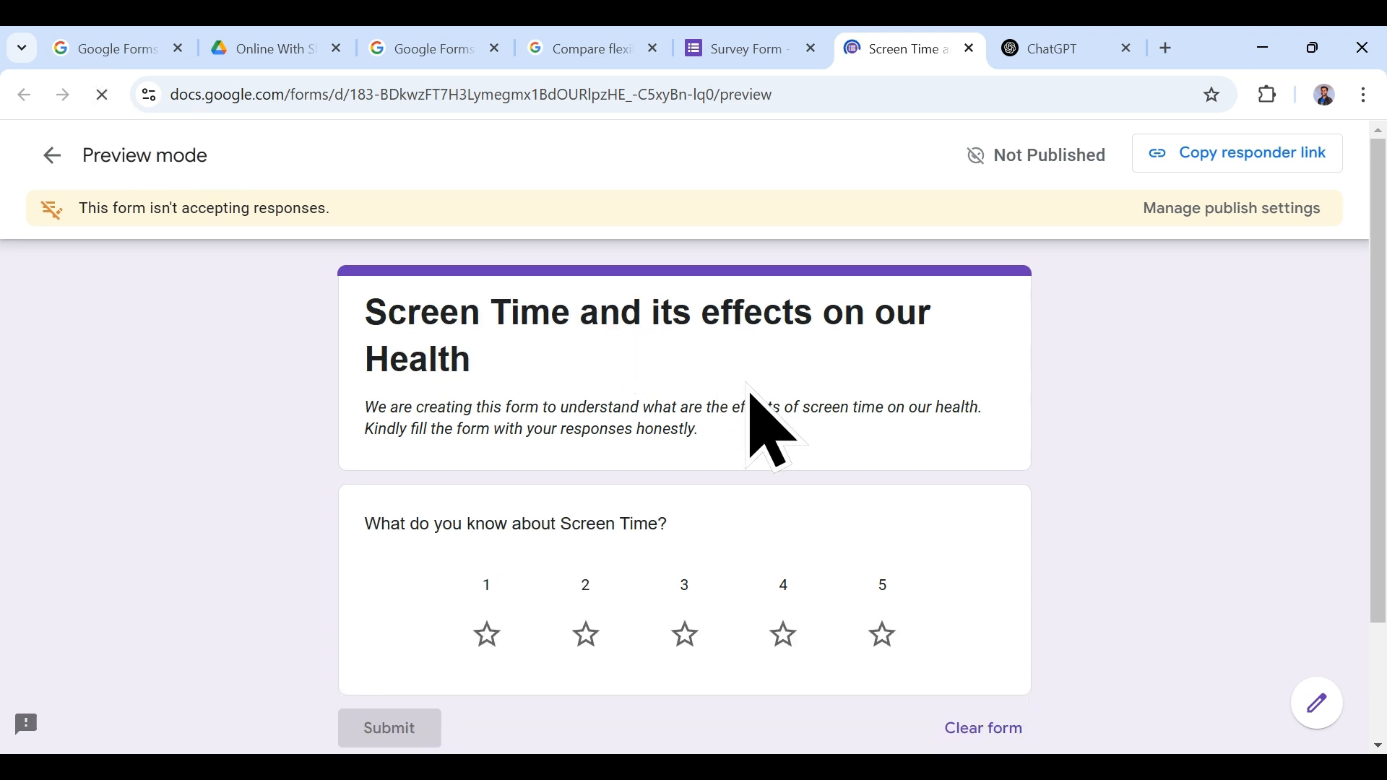
left_click(783, 633)
scroll(997, 614, "down", 3)
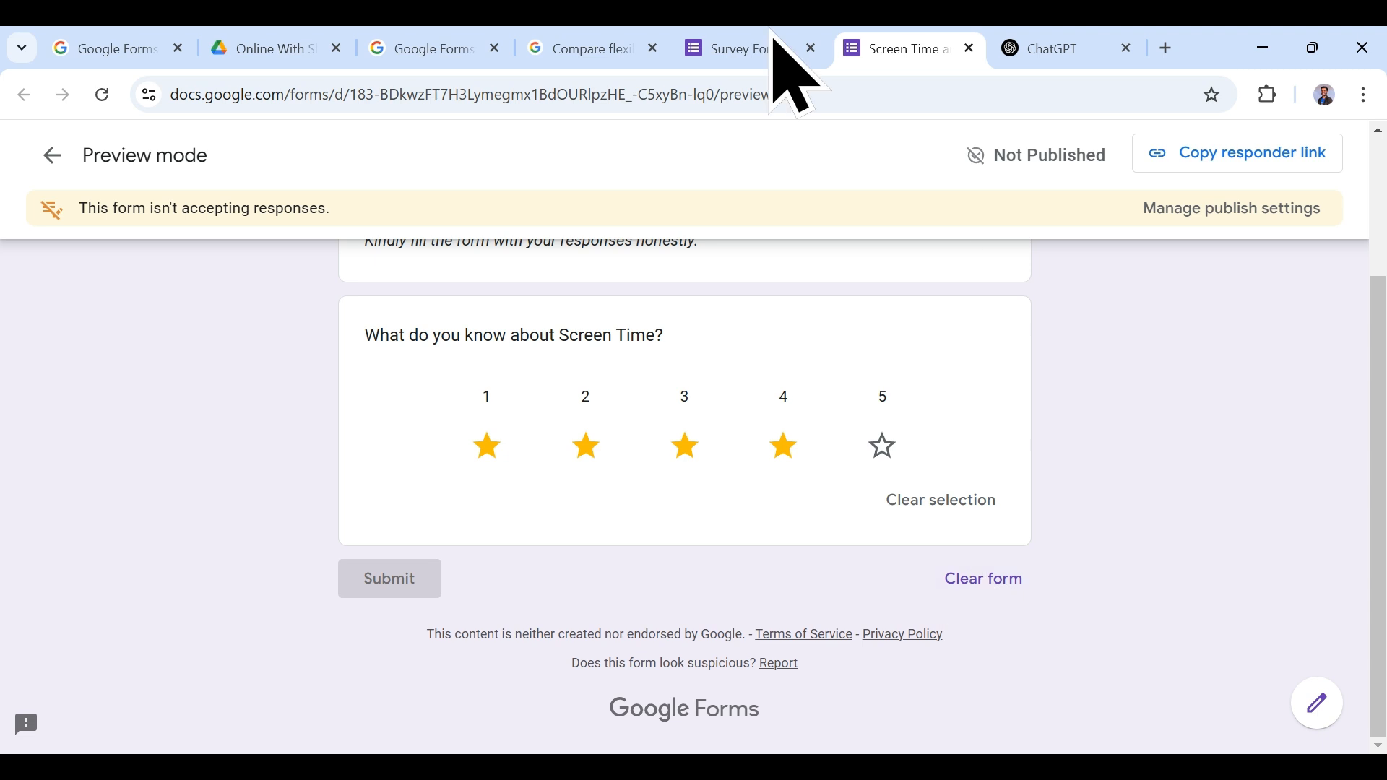
left_click(737, 48)
left_click(915, 388)
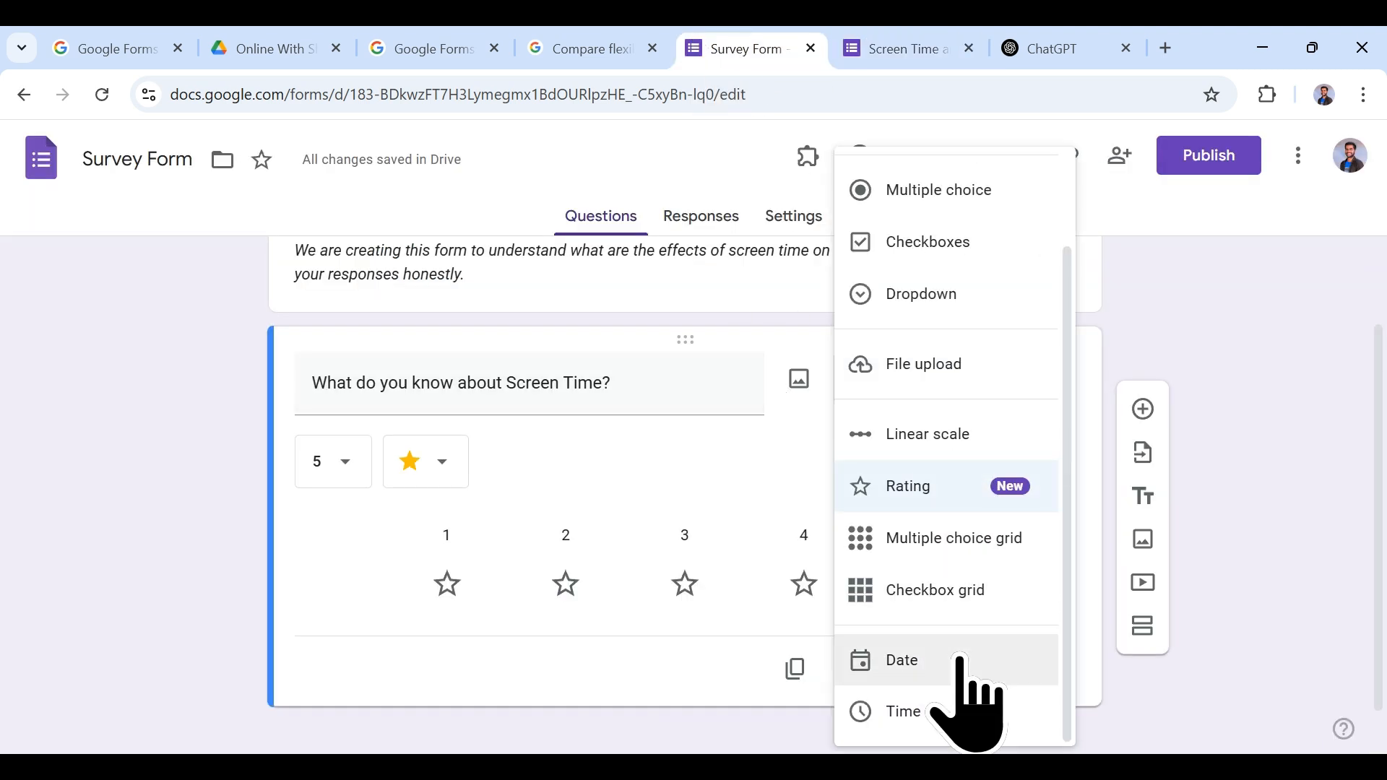
Step: Make the question a Multiple choice grid with Rows 1–3, checking it in preview
left_click(954, 538)
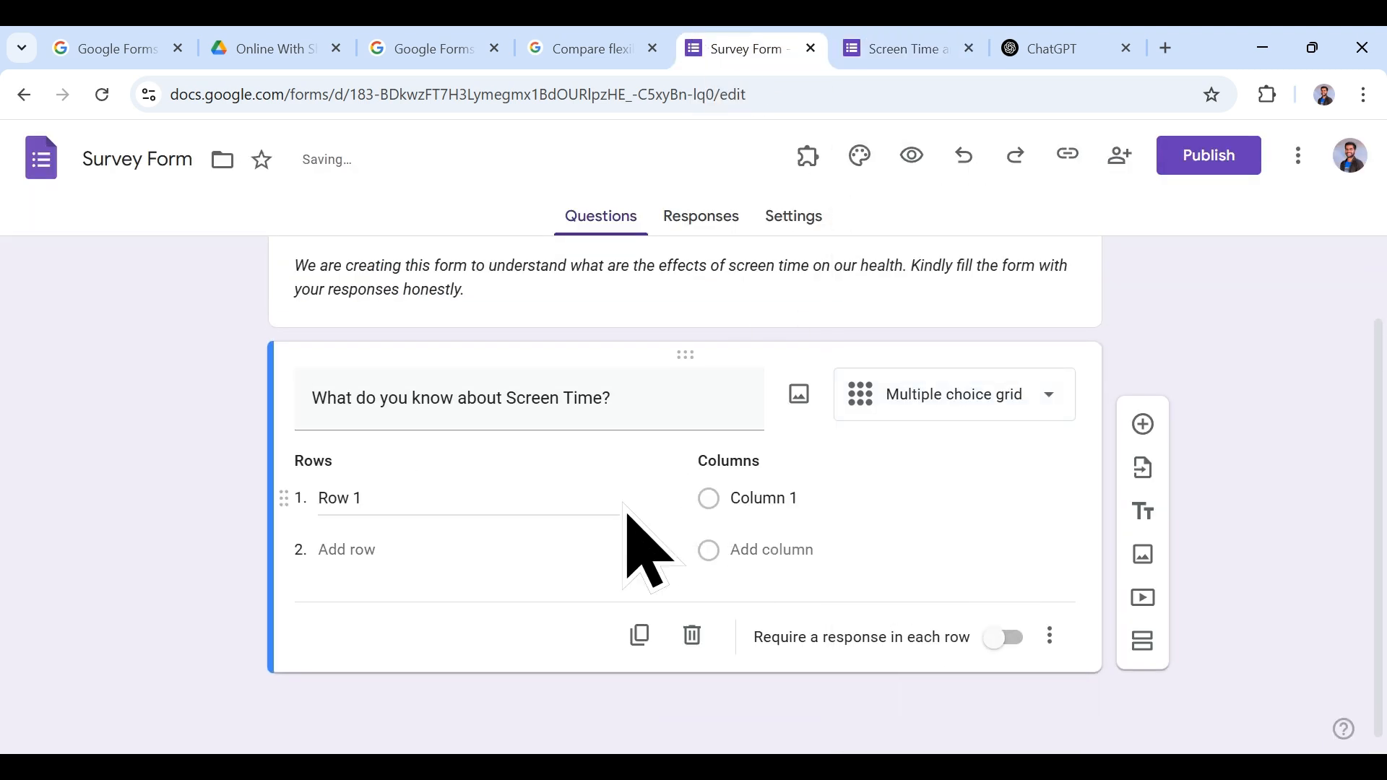
left_click(939, 45)
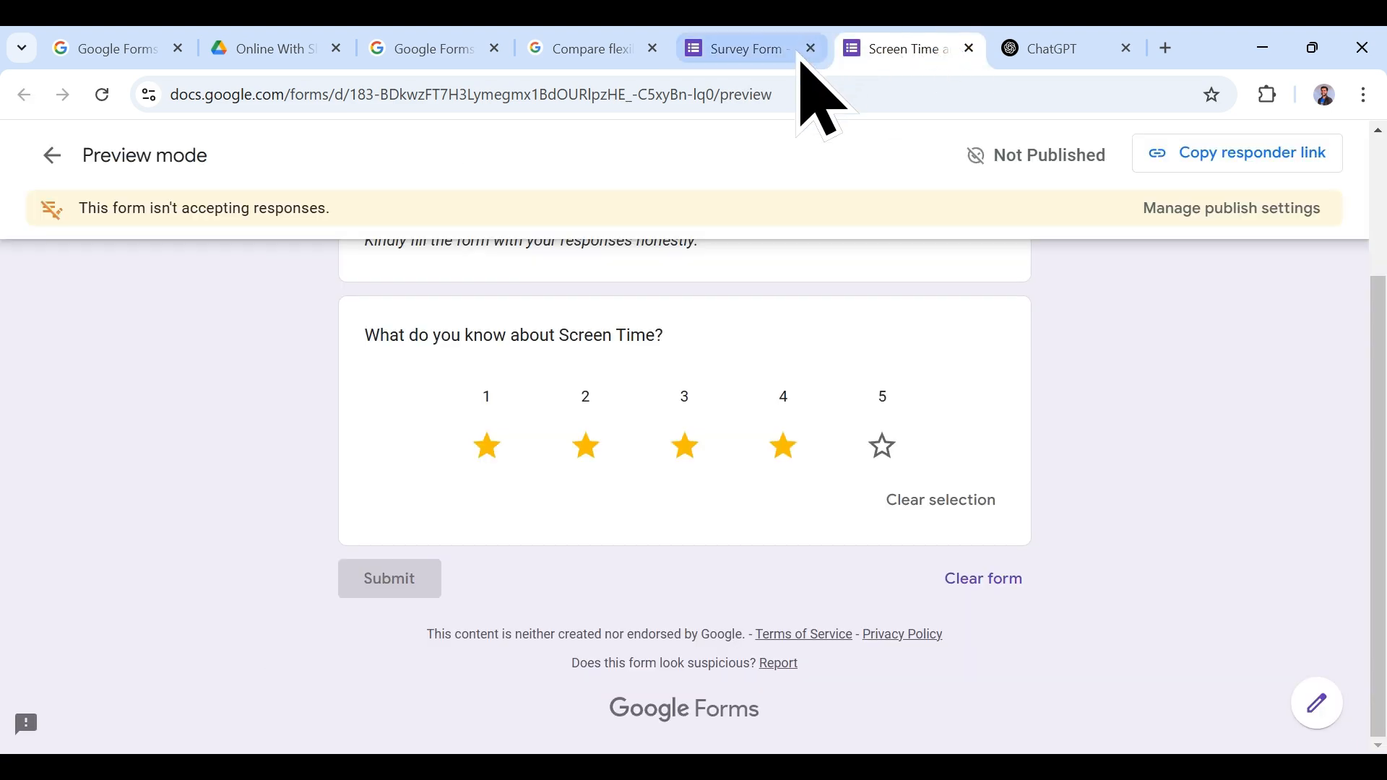
left_click(102, 95)
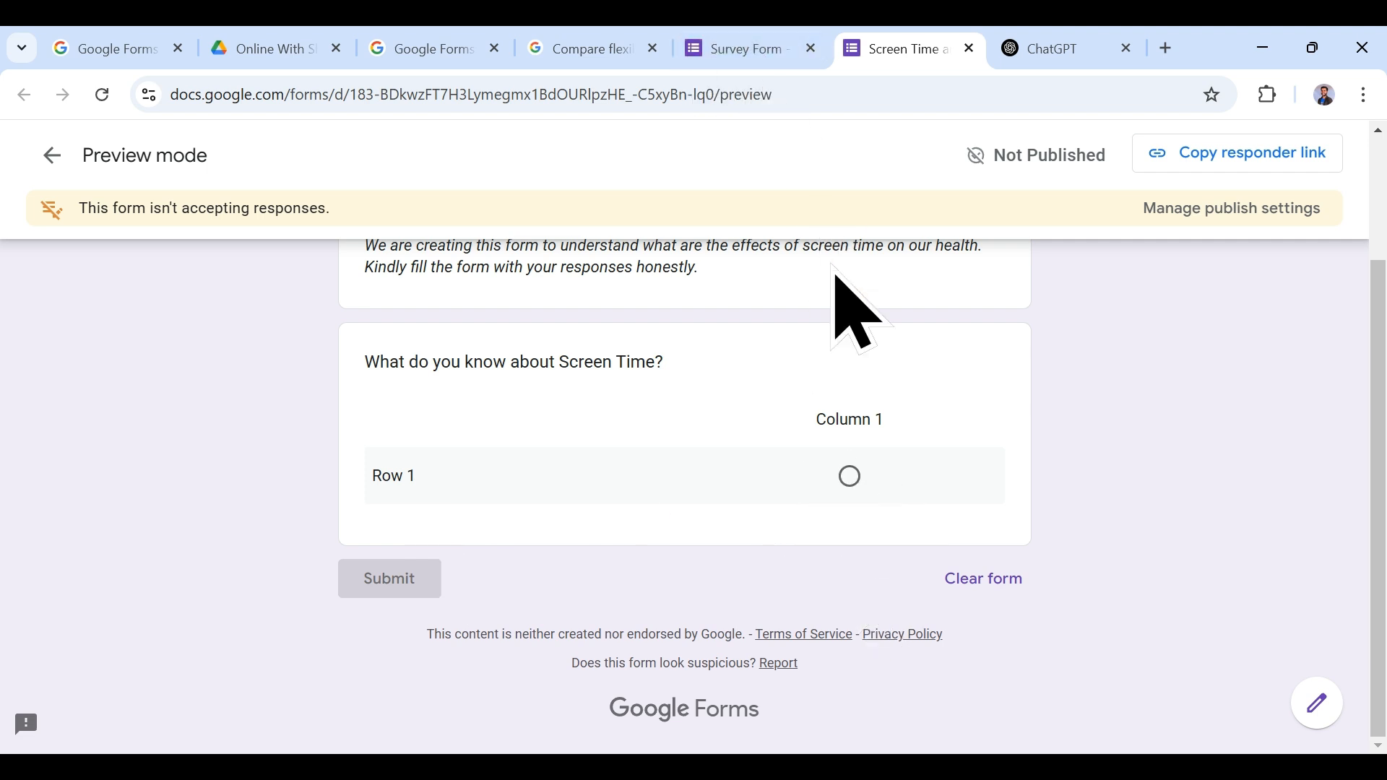
left_click(807, 59)
left_click(349, 551)
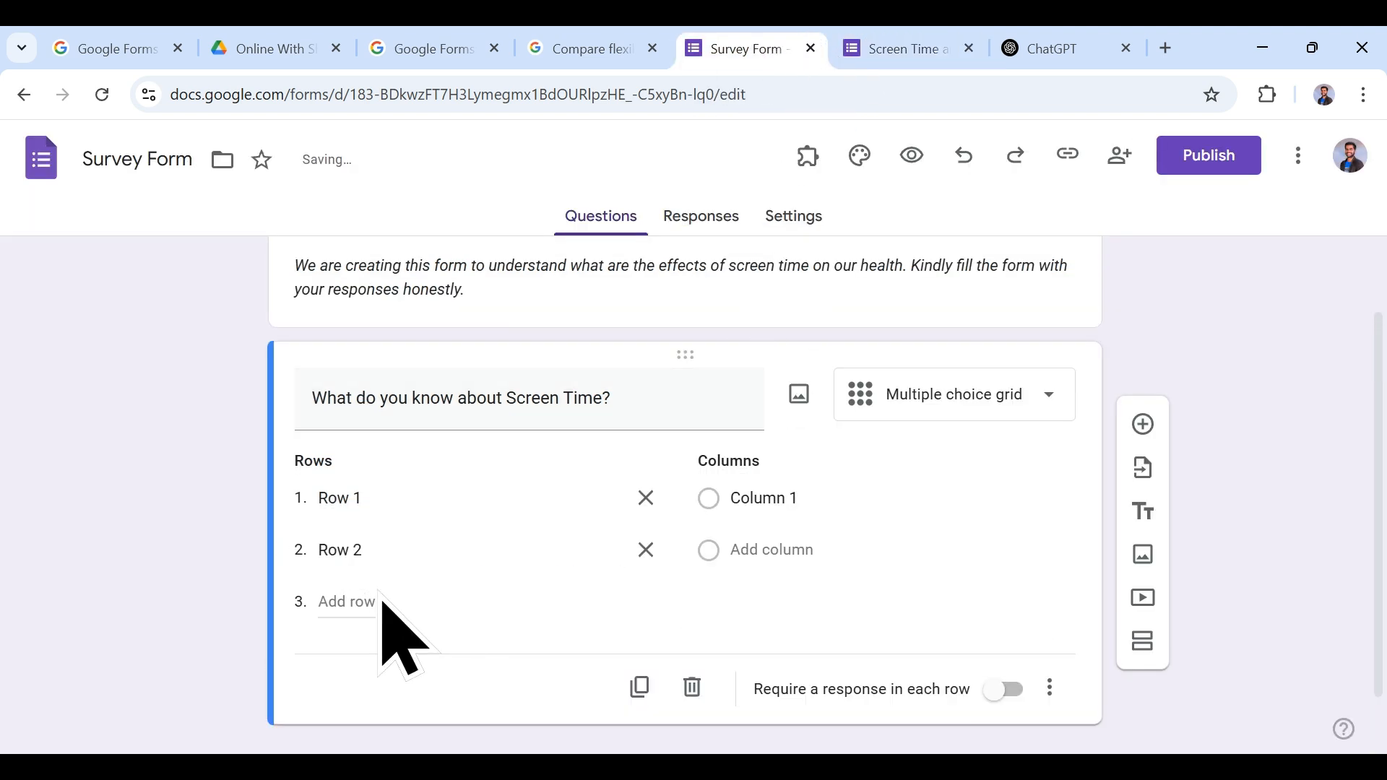
left_click(351, 601)
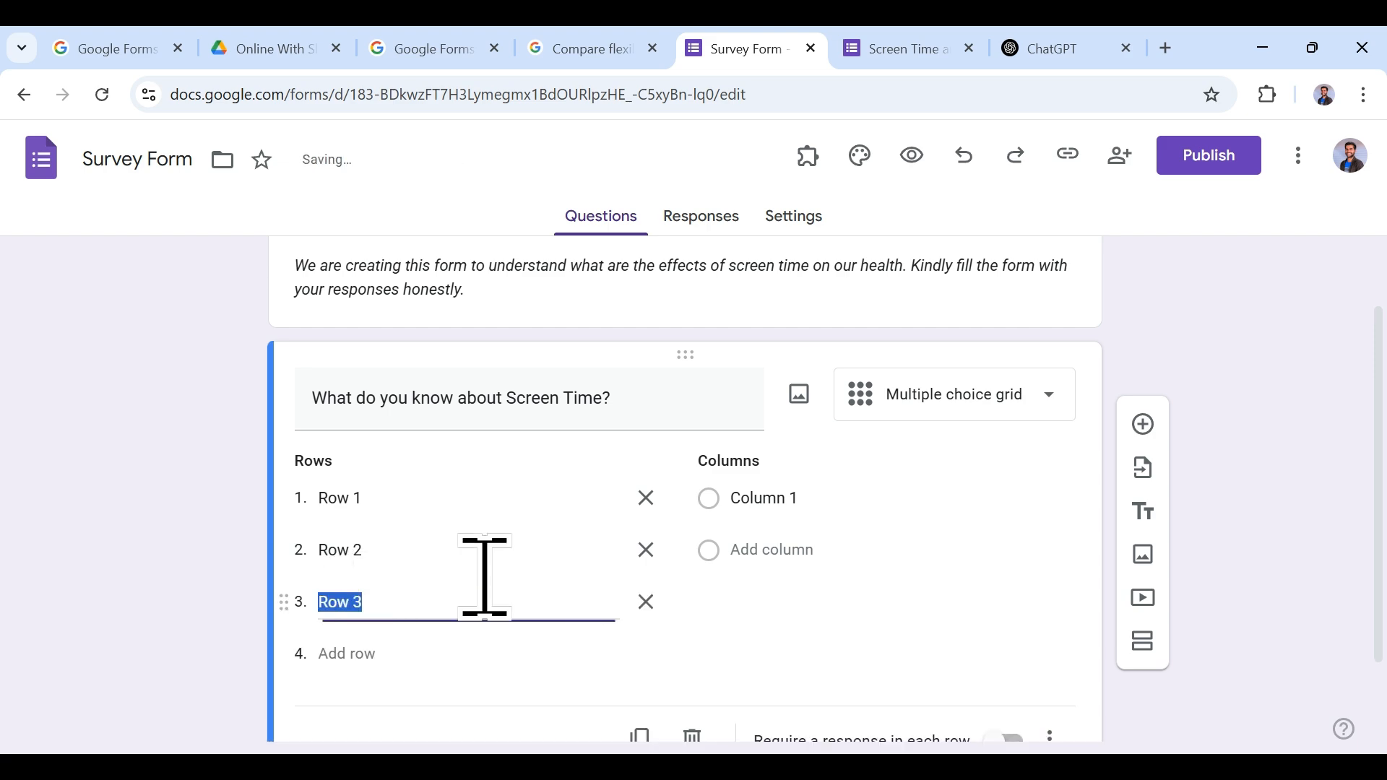
left_click(890, 48)
left_click(103, 94)
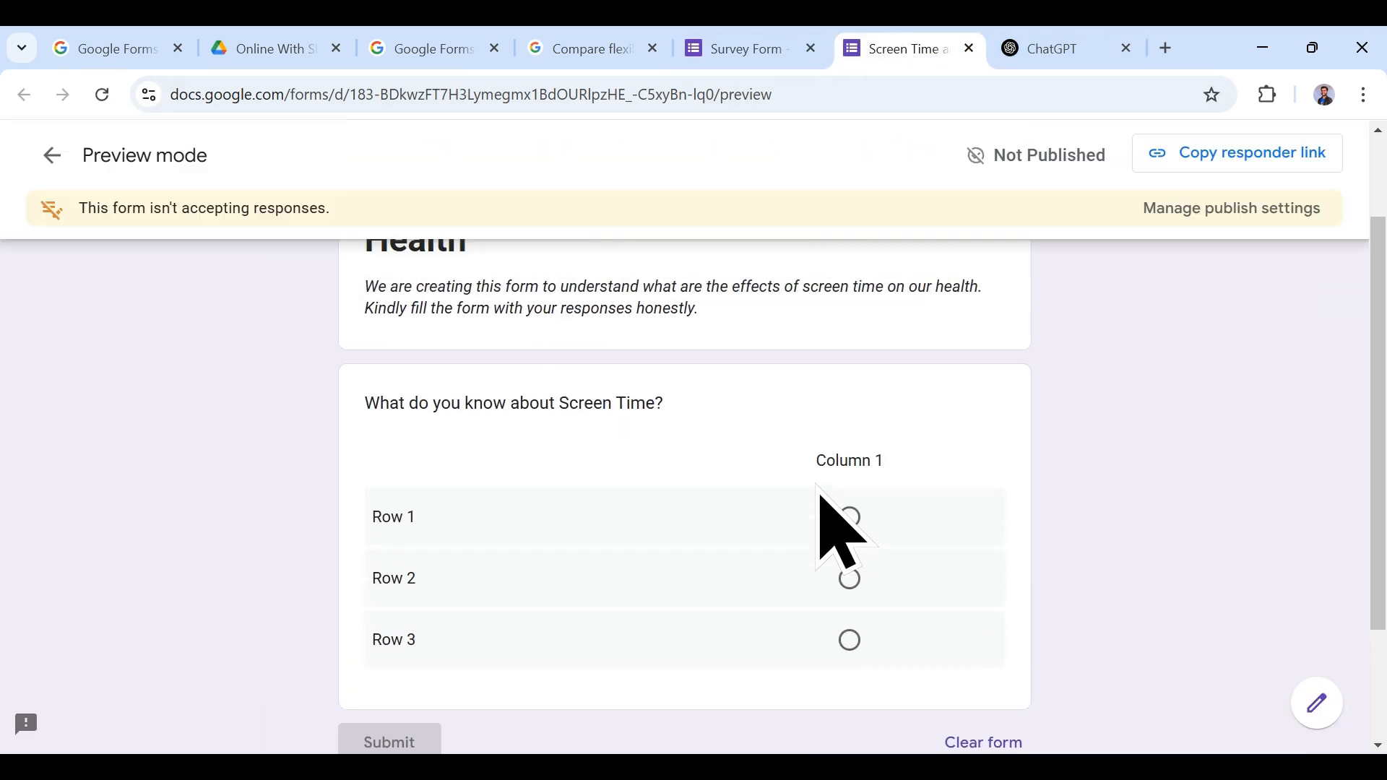
left_click(715, 49)
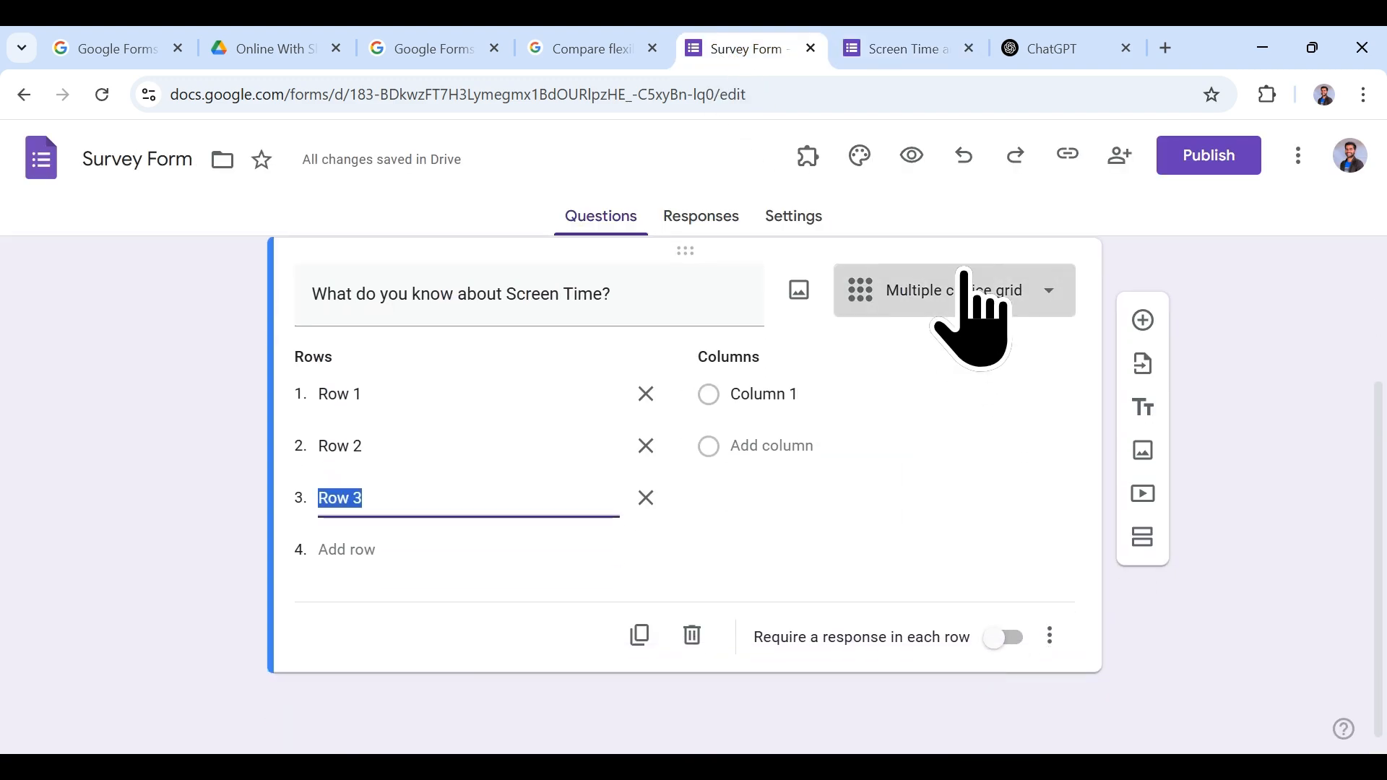
Step: Change it to a Checkbox grid and tick Rows 1, 2 and 3 in preview
left_click(969, 291)
left_click(936, 590)
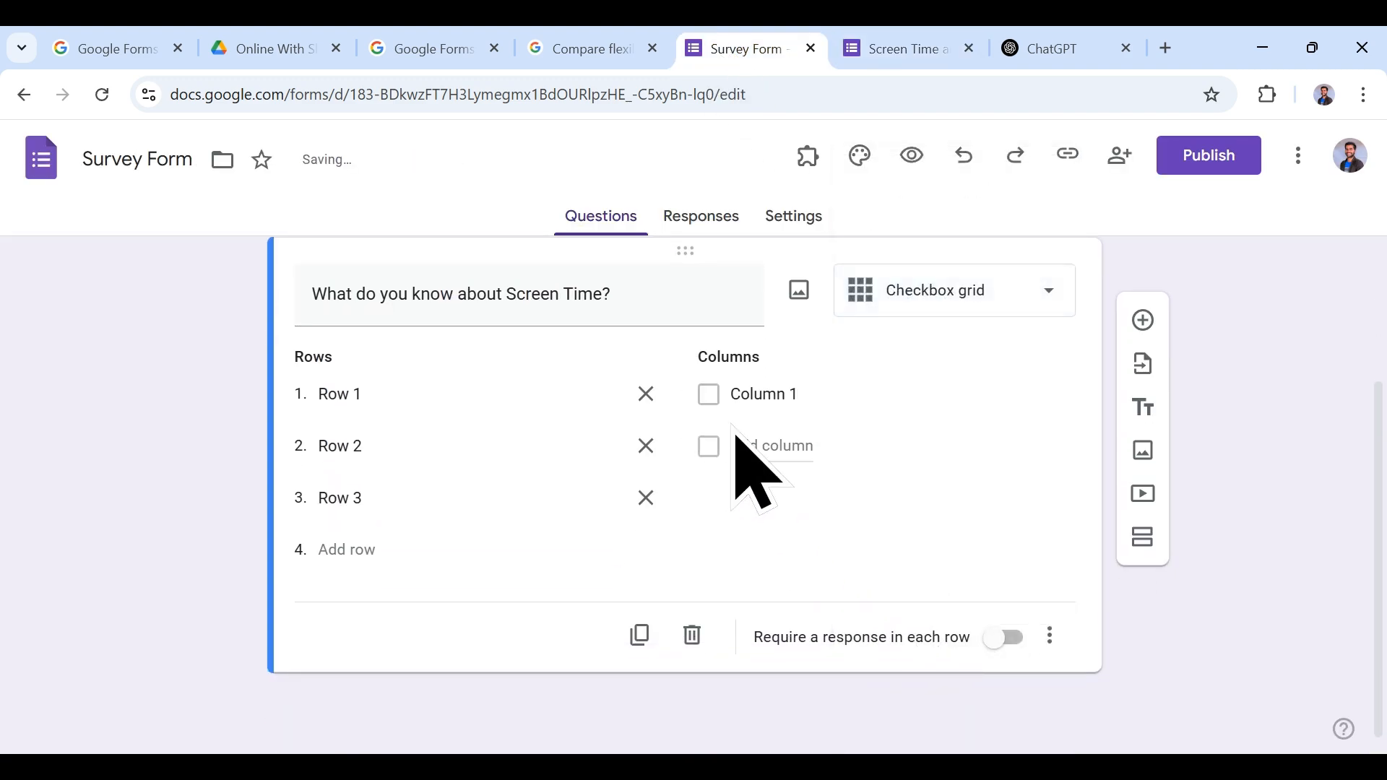
left_click(883, 40)
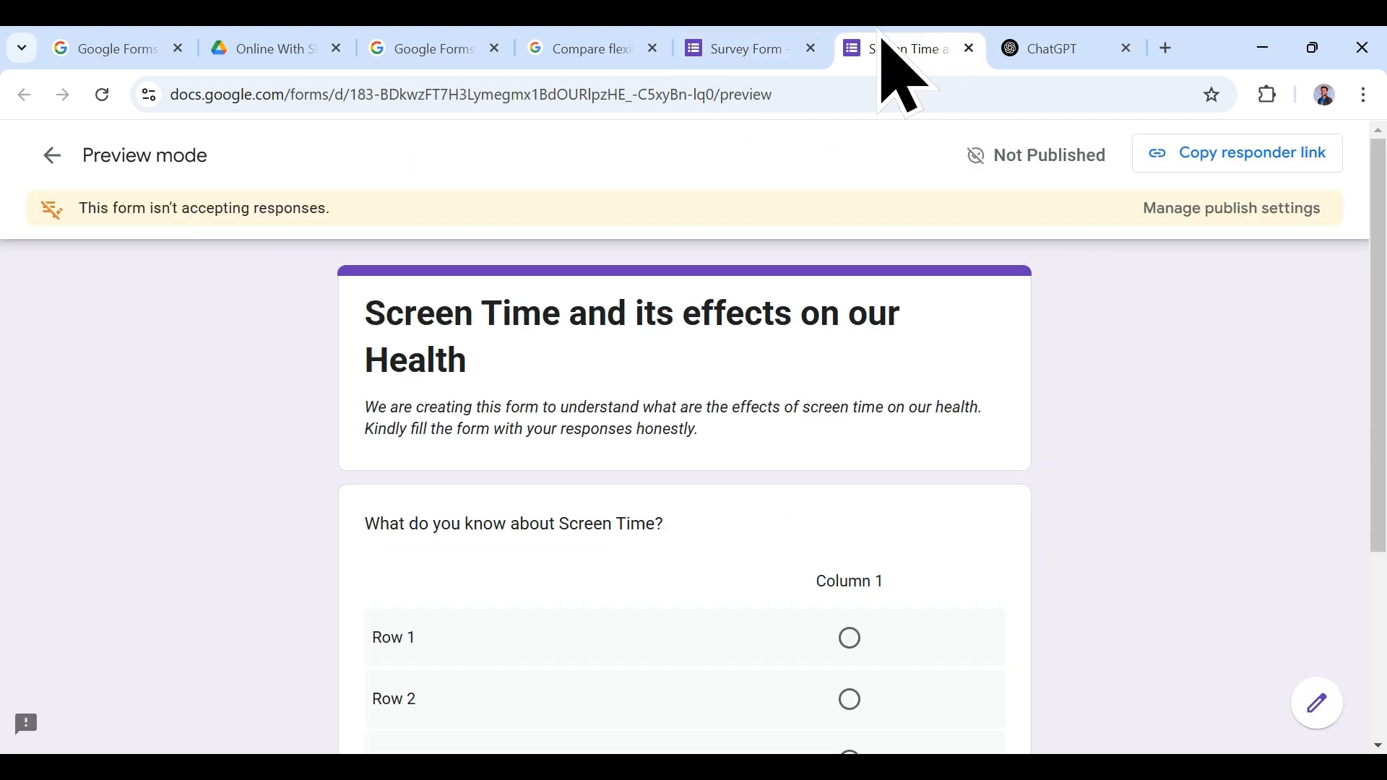
left_click(102, 94)
scroll(836, 557, "down", 4)
left_click(849, 415)
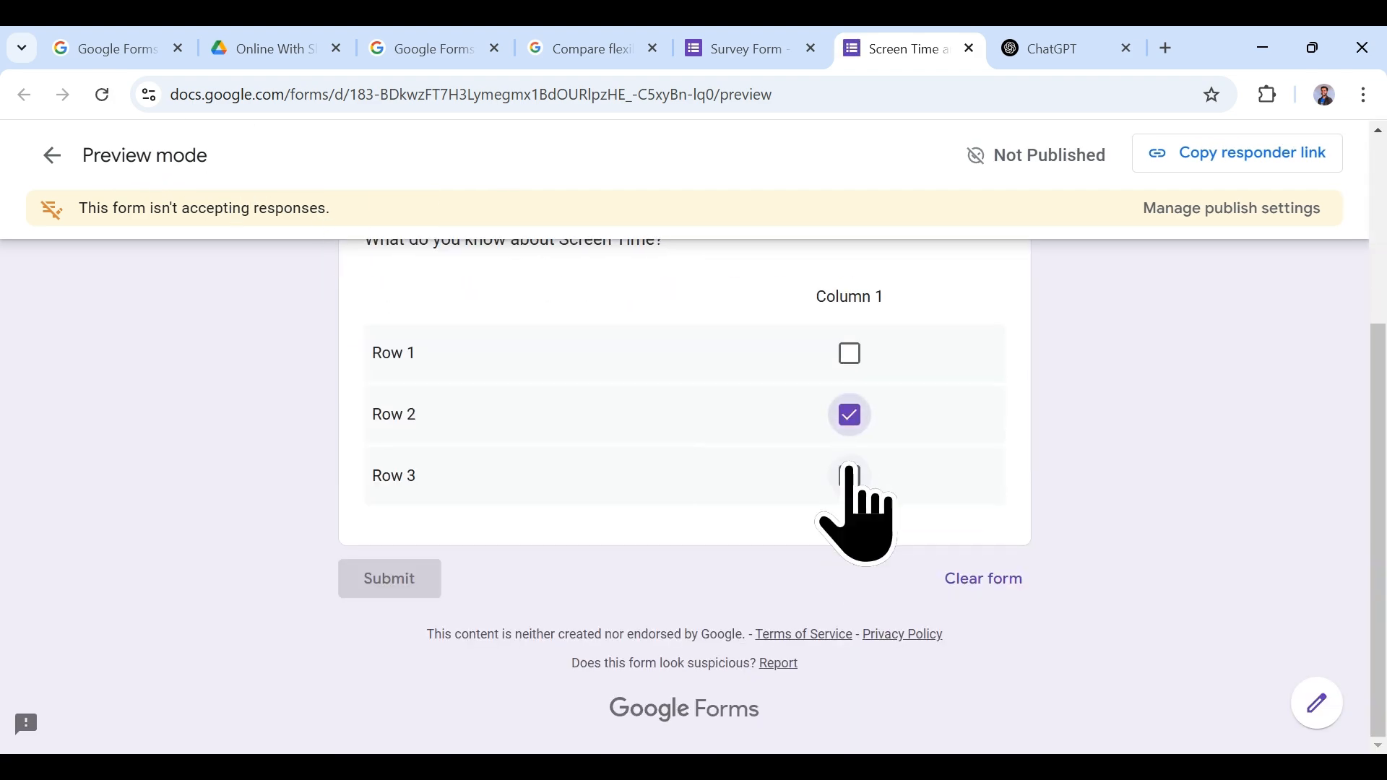
left_click(849, 475)
left_click(850, 353)
left_click(744, 48)
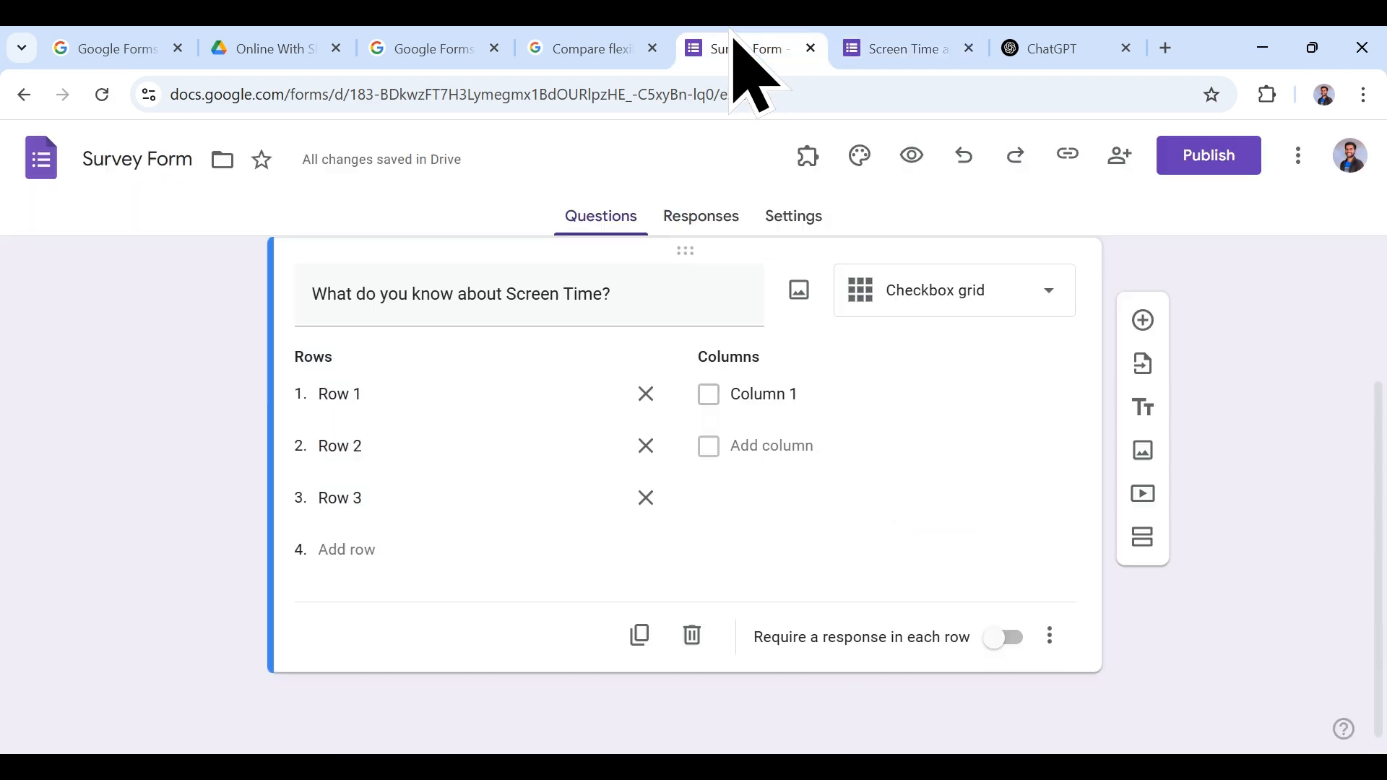
left_click(942, 296)
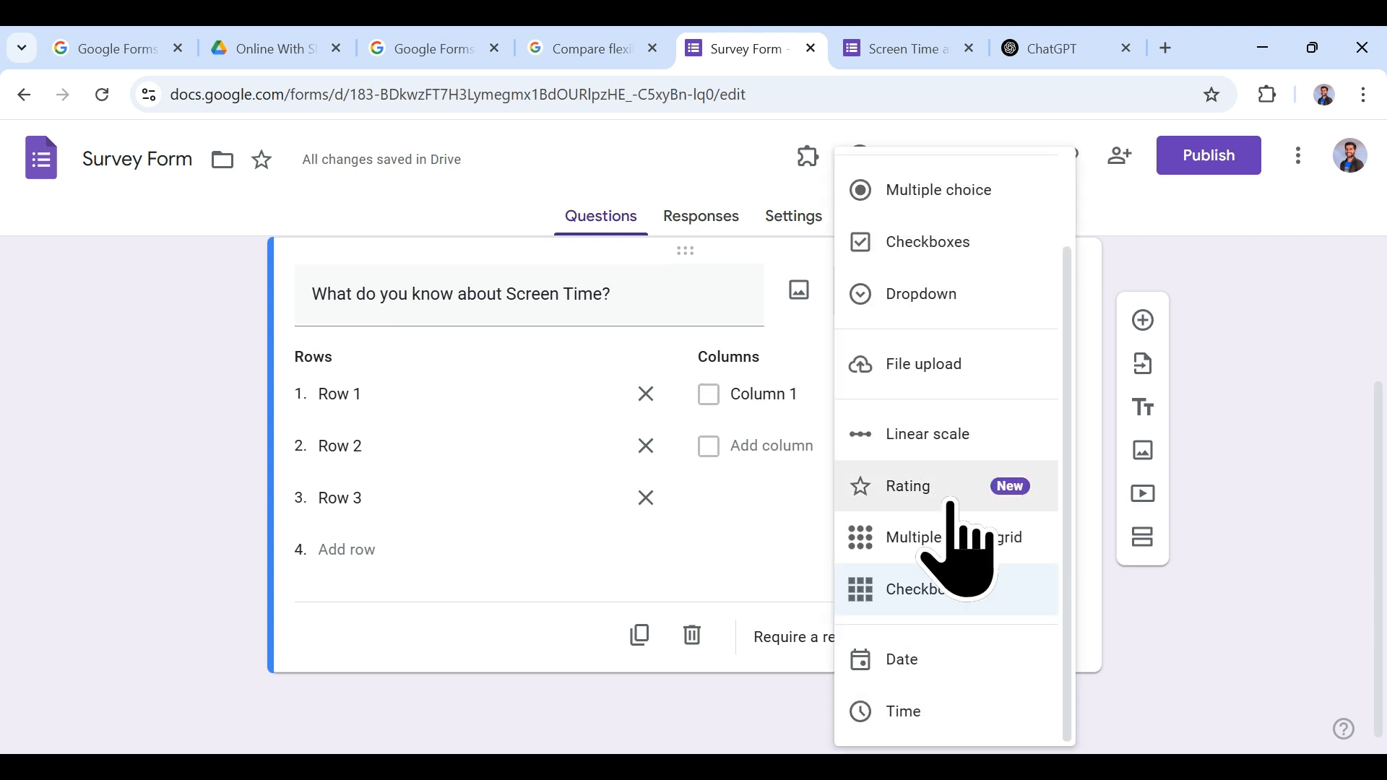
Step: Make the question a Date question and check the date field in the reloaded preview
left_click(938, 668)
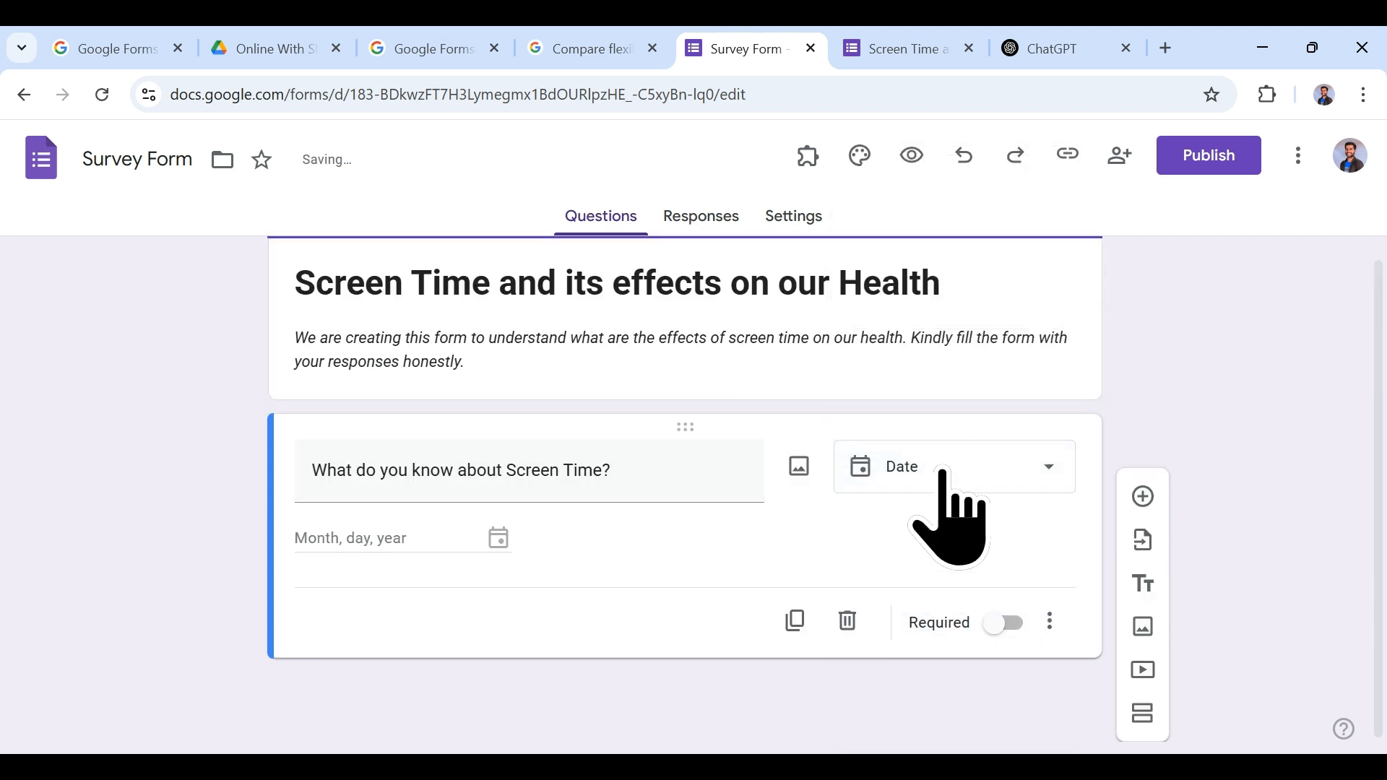
left_click(860, 50)
left_click(102, 95)
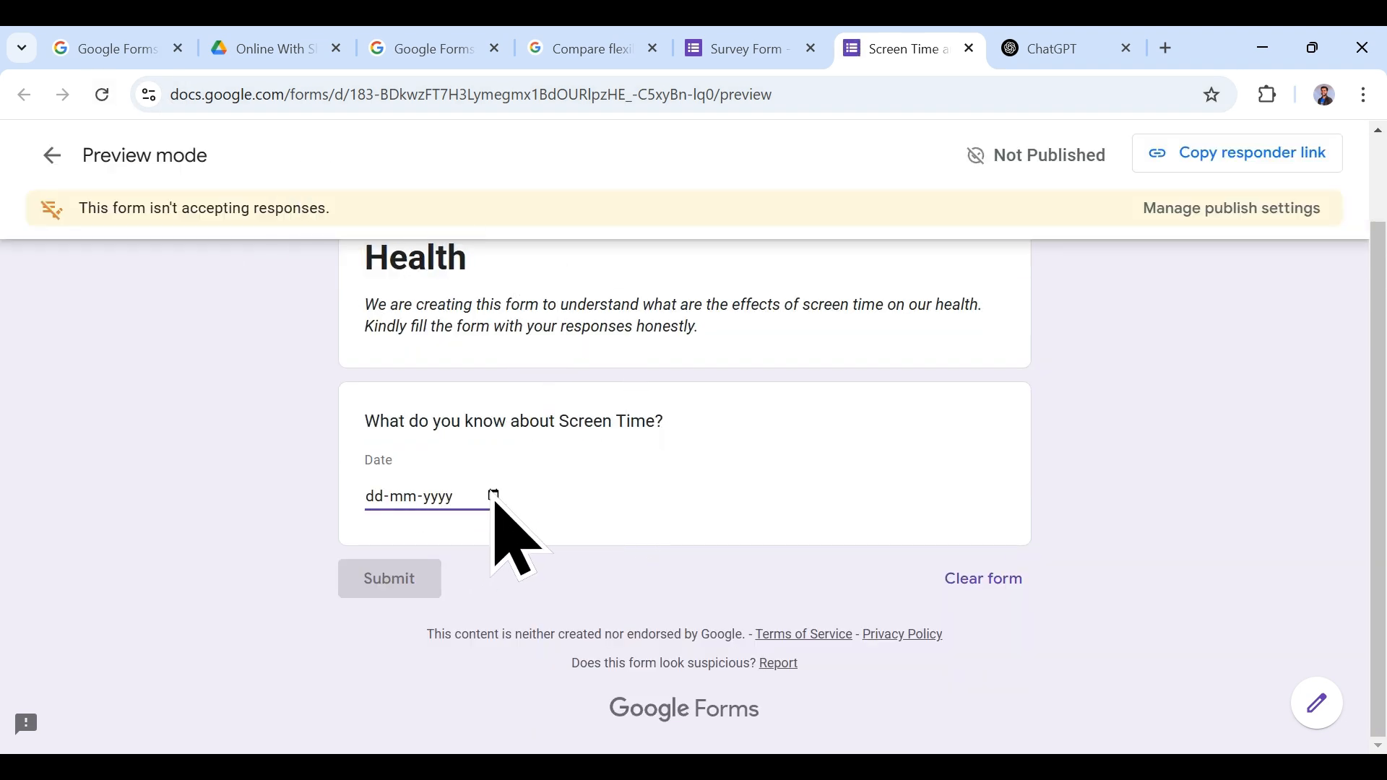
left_click(747, 49)
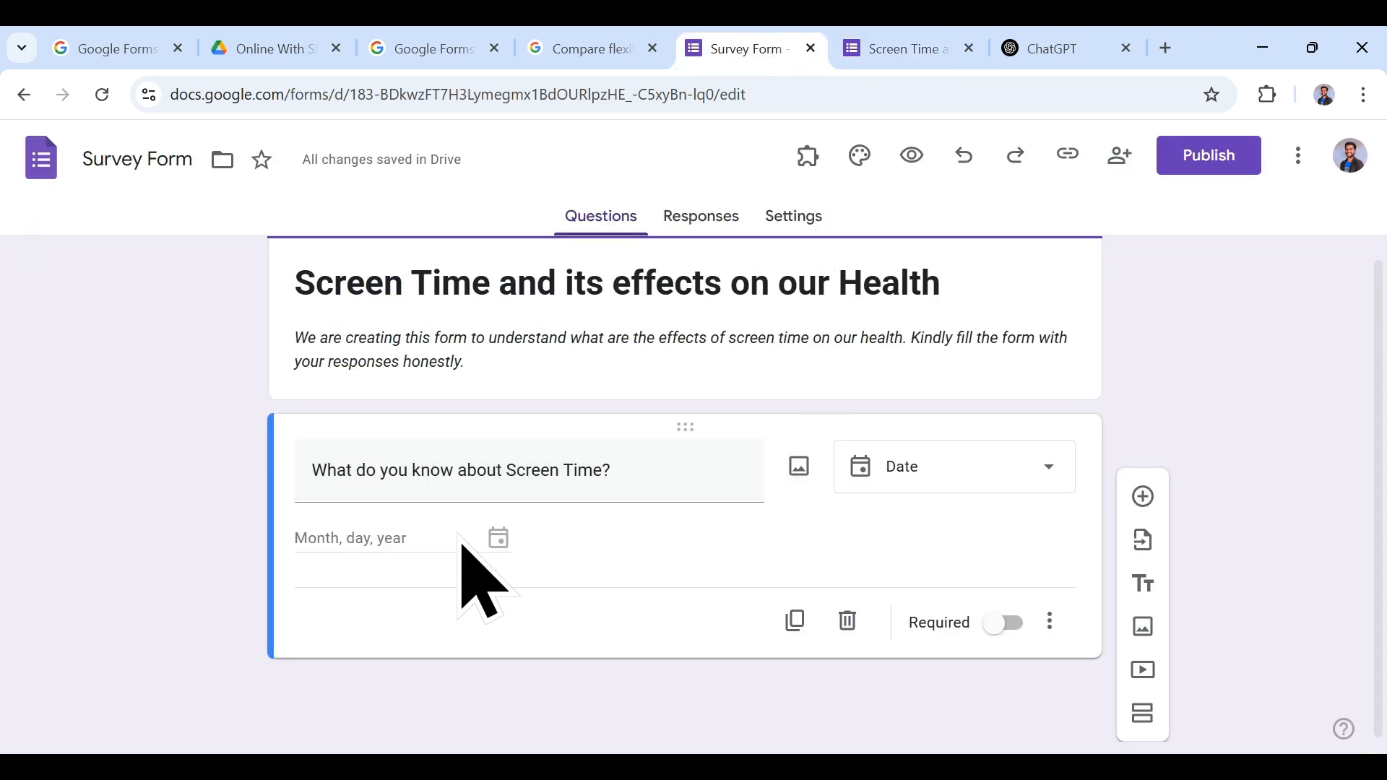
Step: Change it to a Time question and view the time field in preview
left_click(1043, 468)
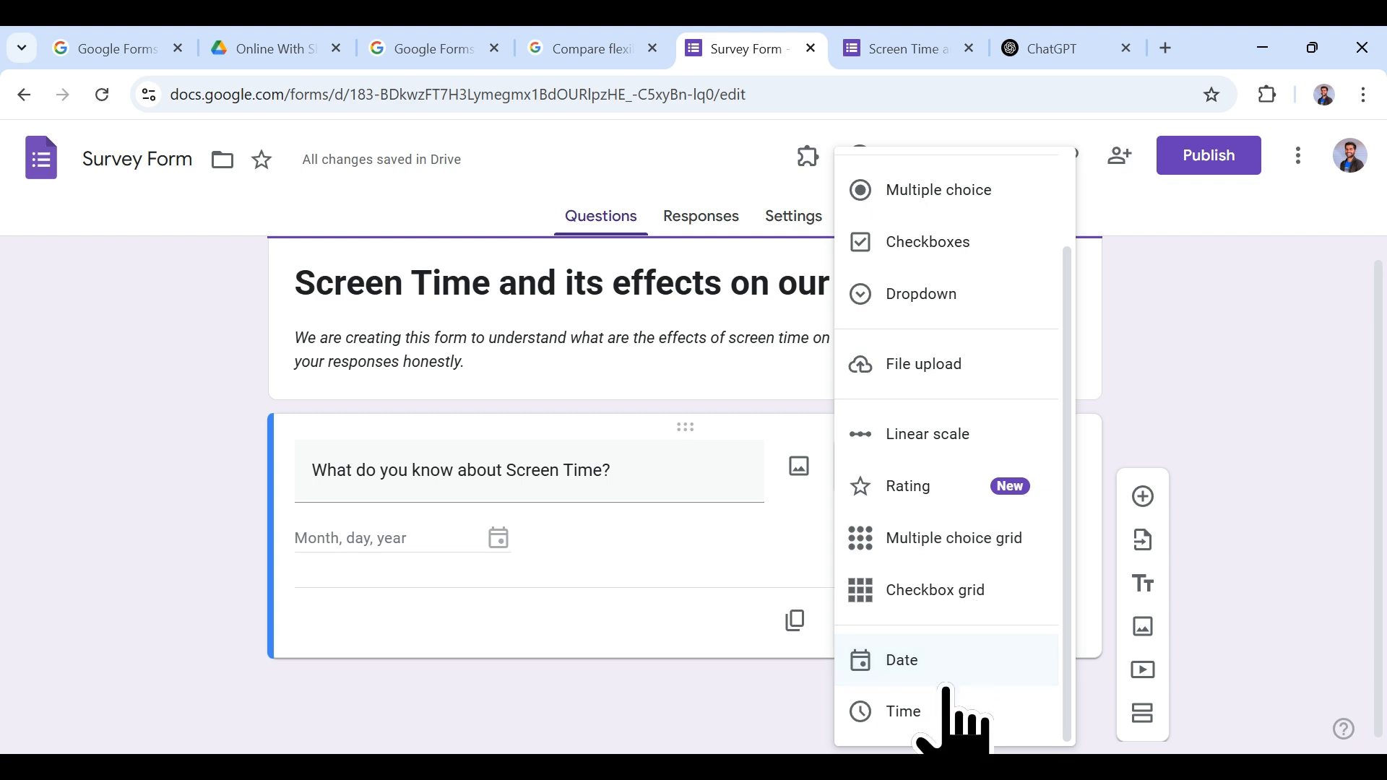
left_click(926, 713)
left_click(900, 48)
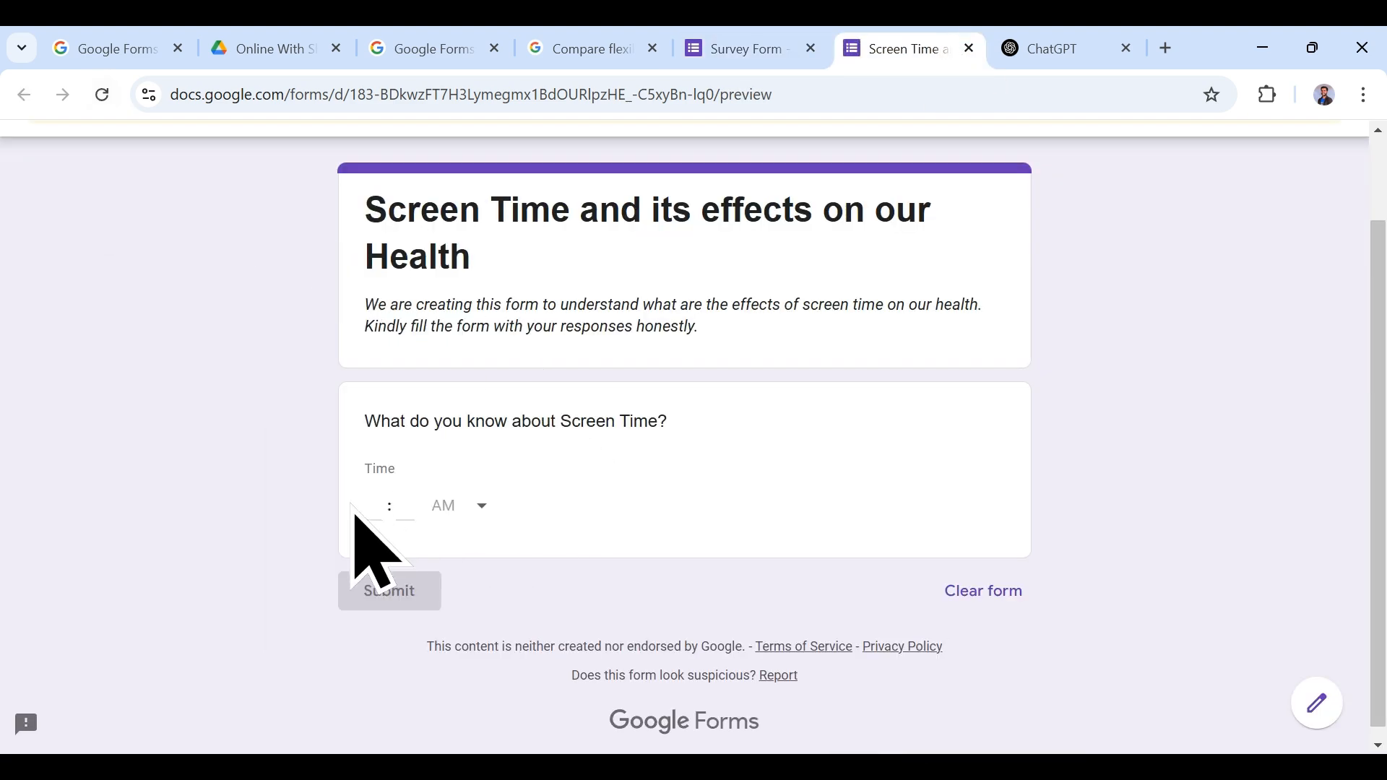
left_click(719, 44)
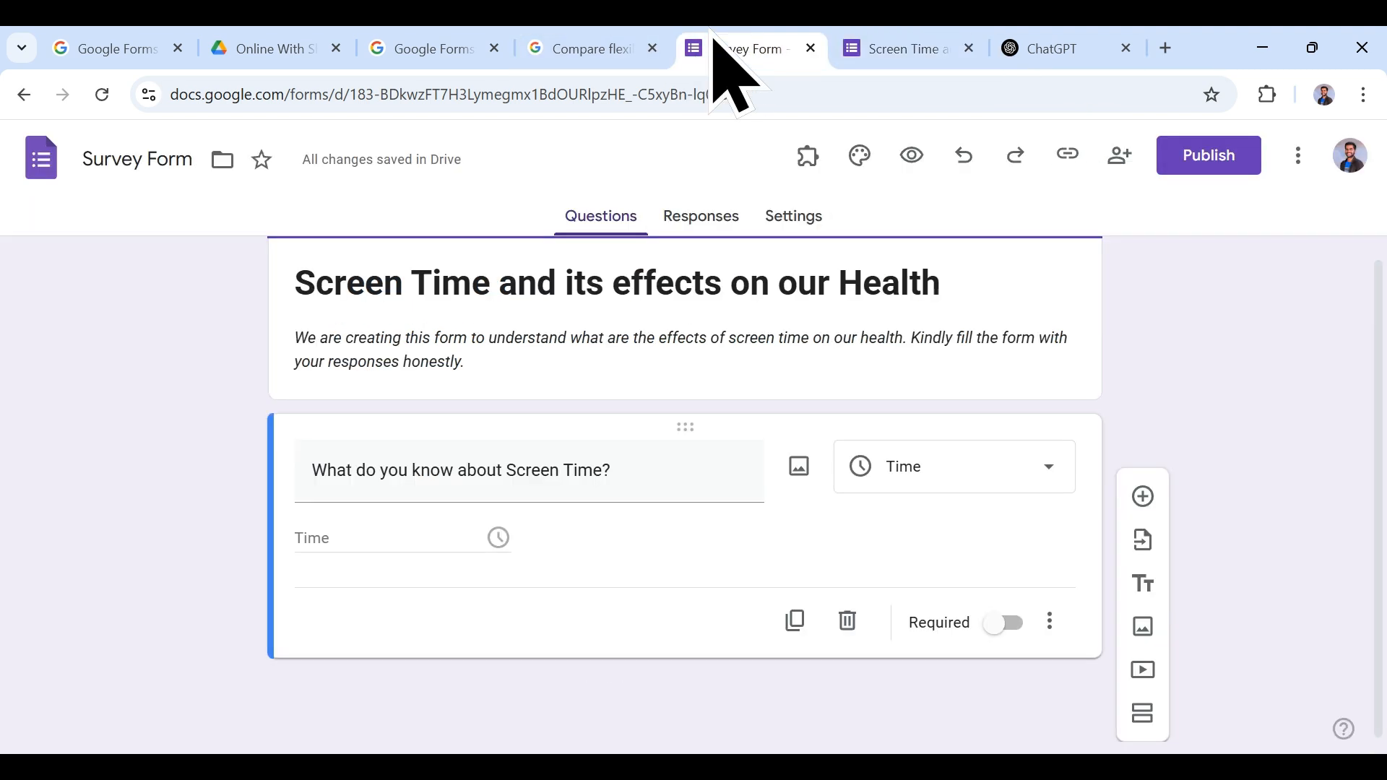
left_click(994, 478)
scroll(994, 473, "up", 2)
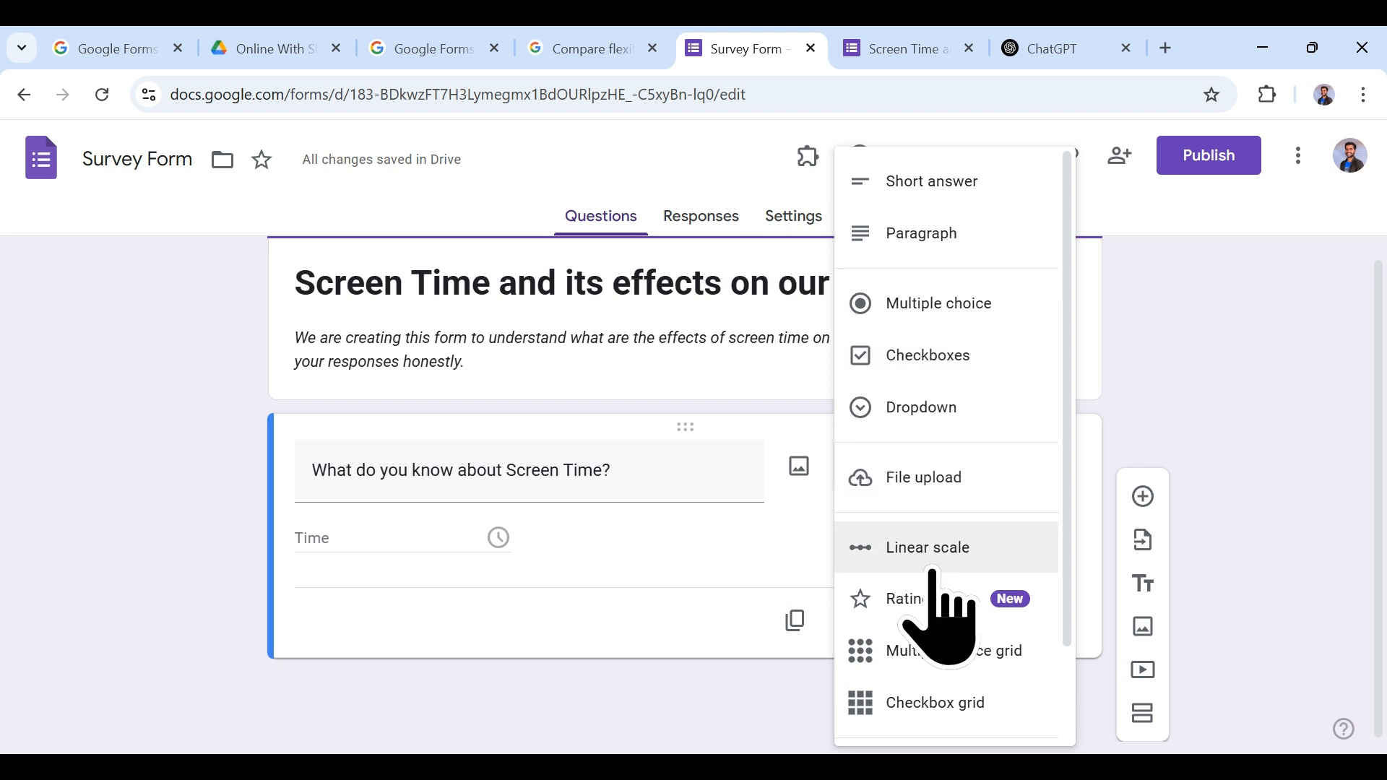
scroll(928, 636, "down", 1)
scroll(919, 670, "down", 1)
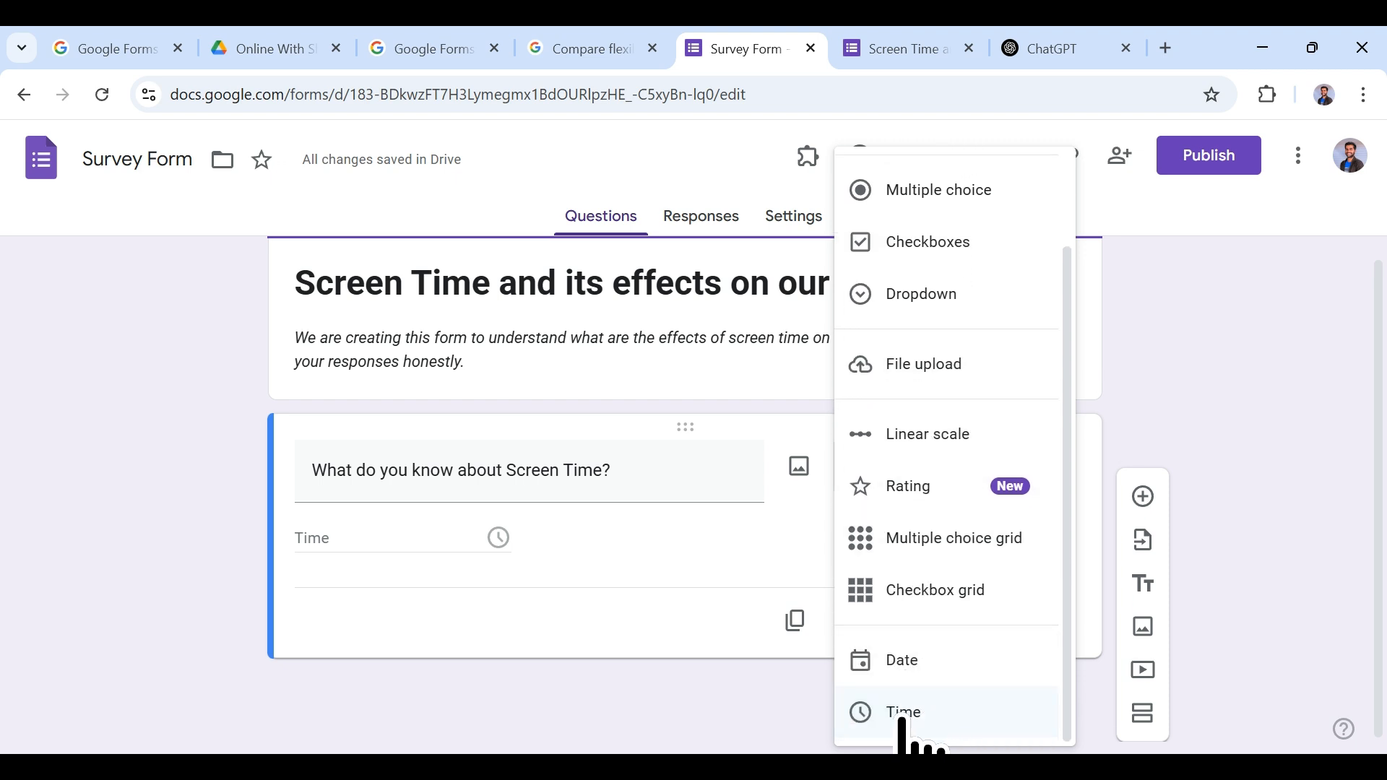
Step: Make the Screen Time question a required Time answer and confirm its asterisk in the reloaded preview
left_click(685, 654)
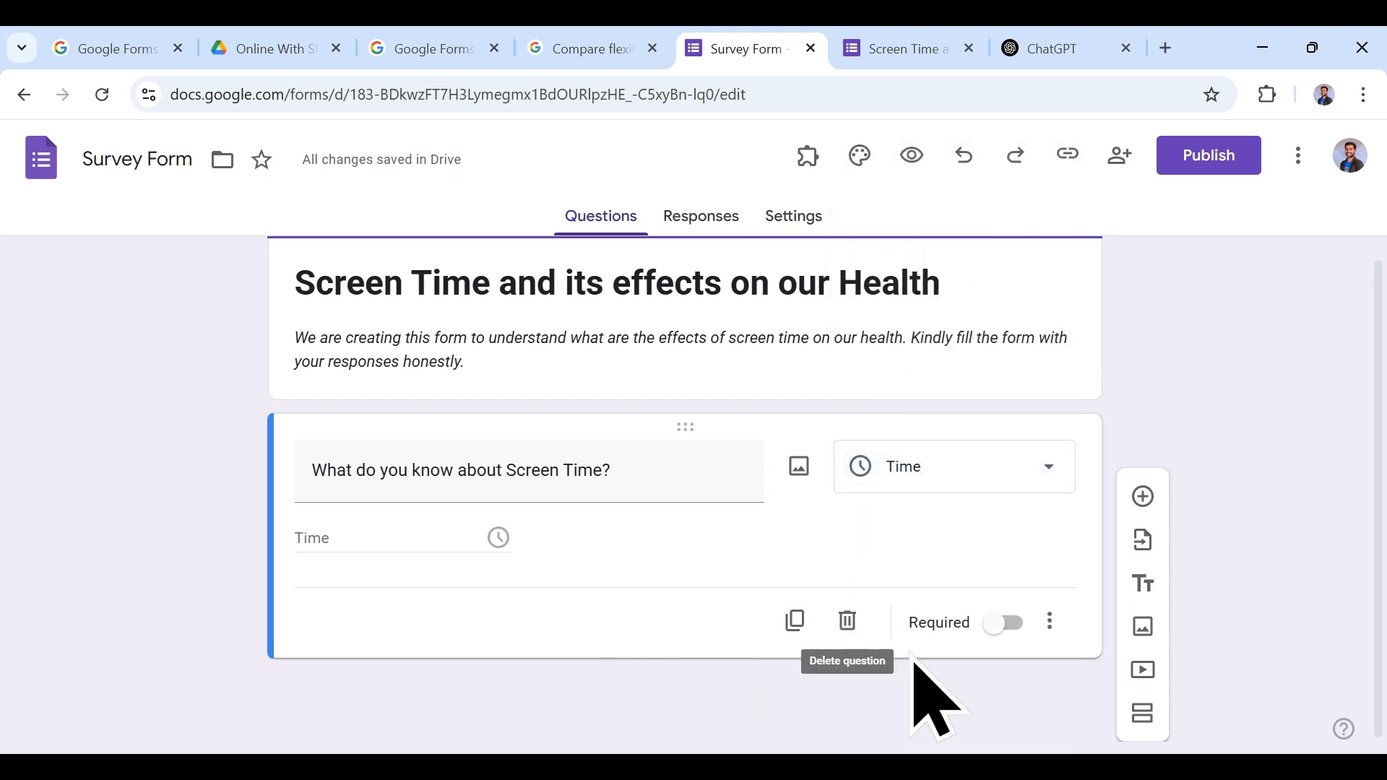
left_click(1002, 623)
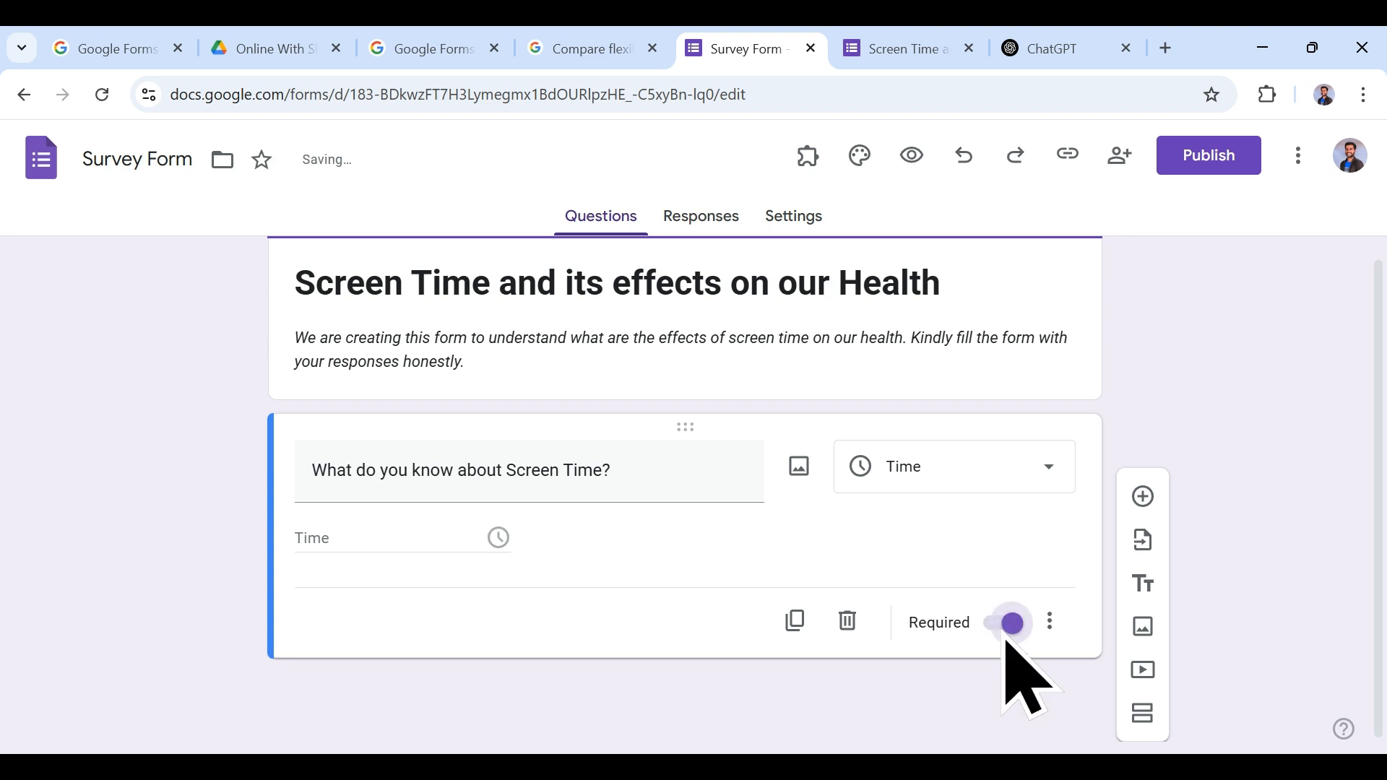
left_click(890, 45)
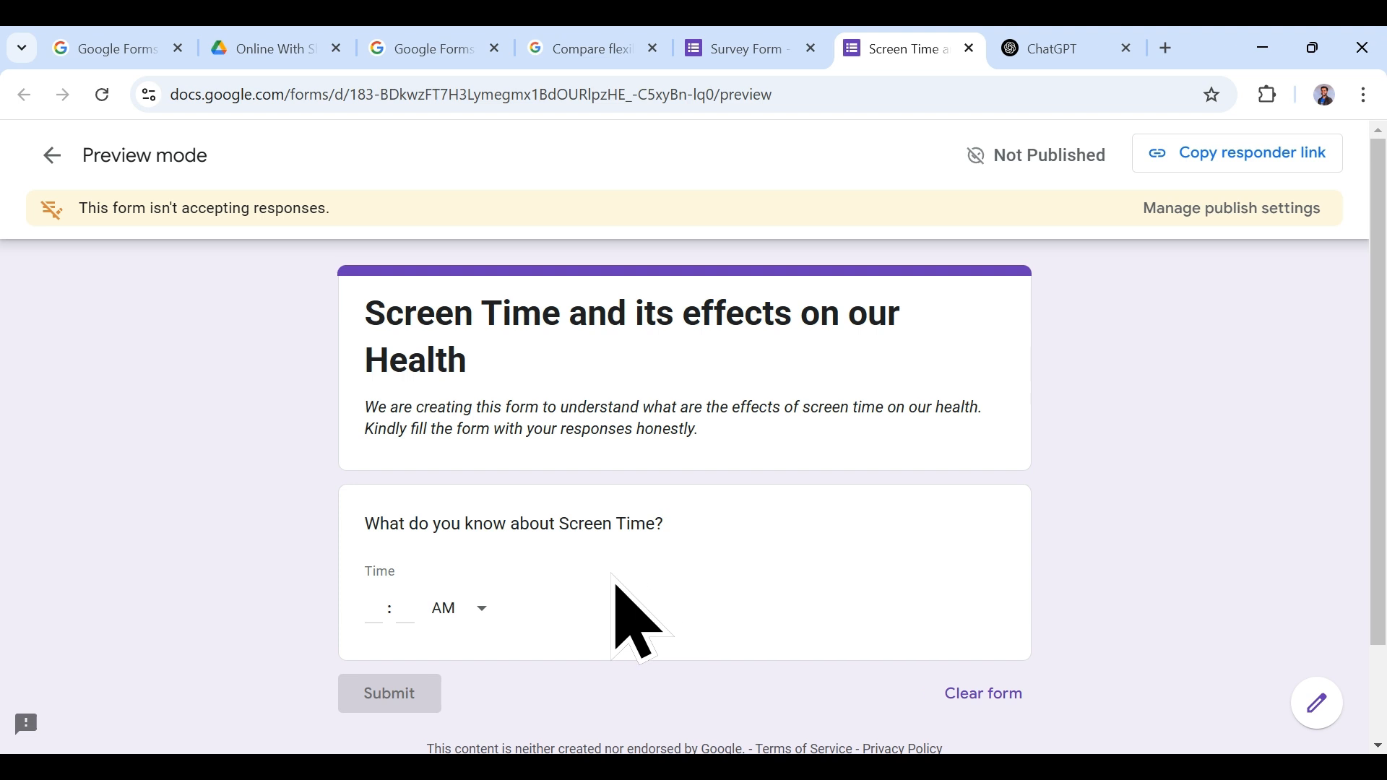
left_click(103, 101)
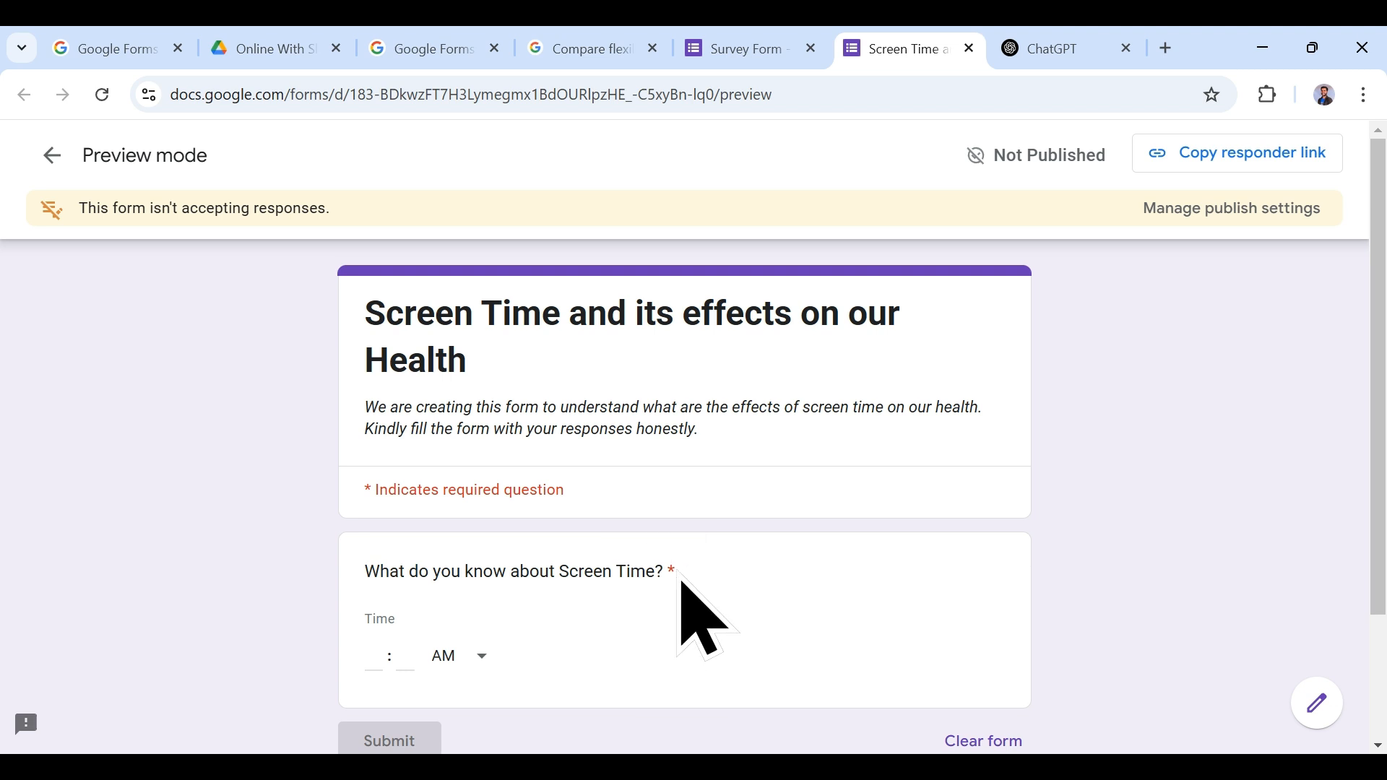
scroll(657, 596, "down", 3)
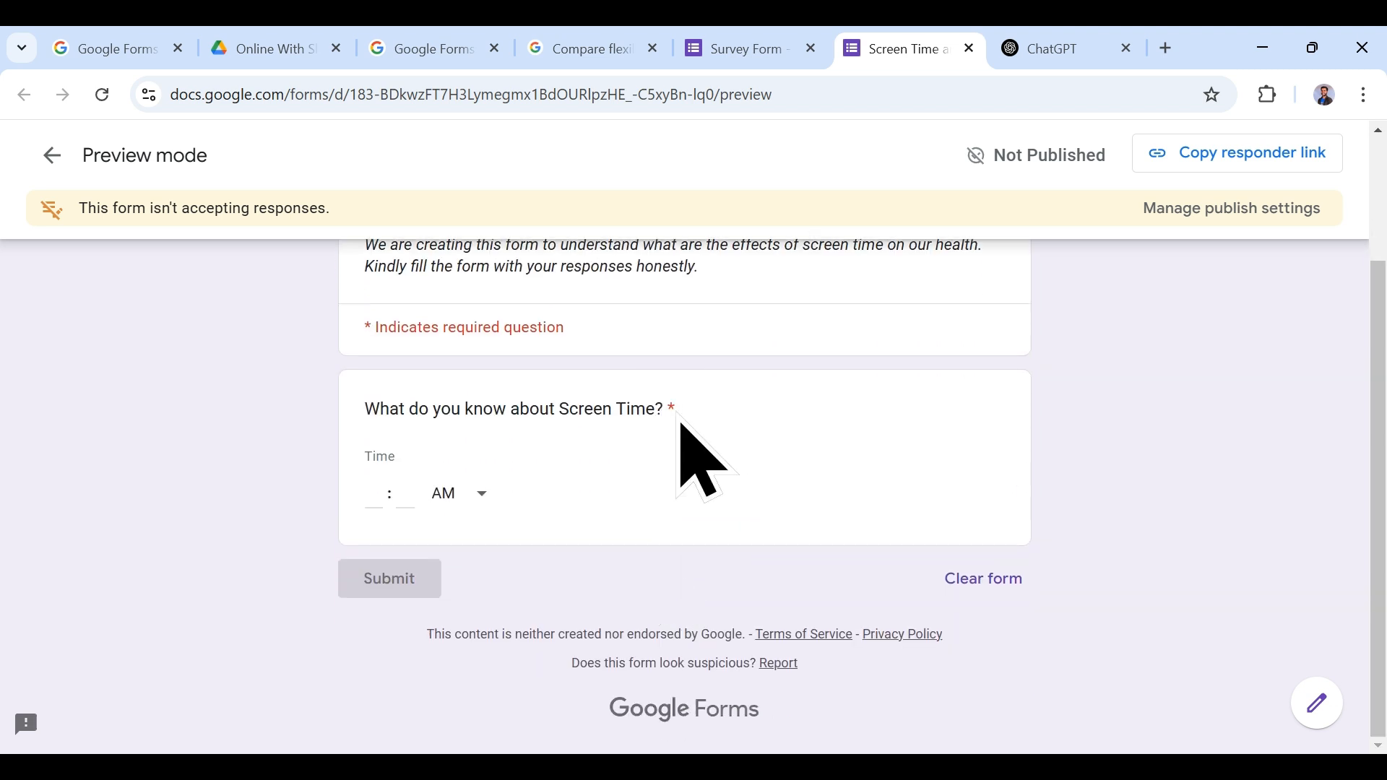
left_click_drag(681, 425, 372, 465)
left_click(427, 526)
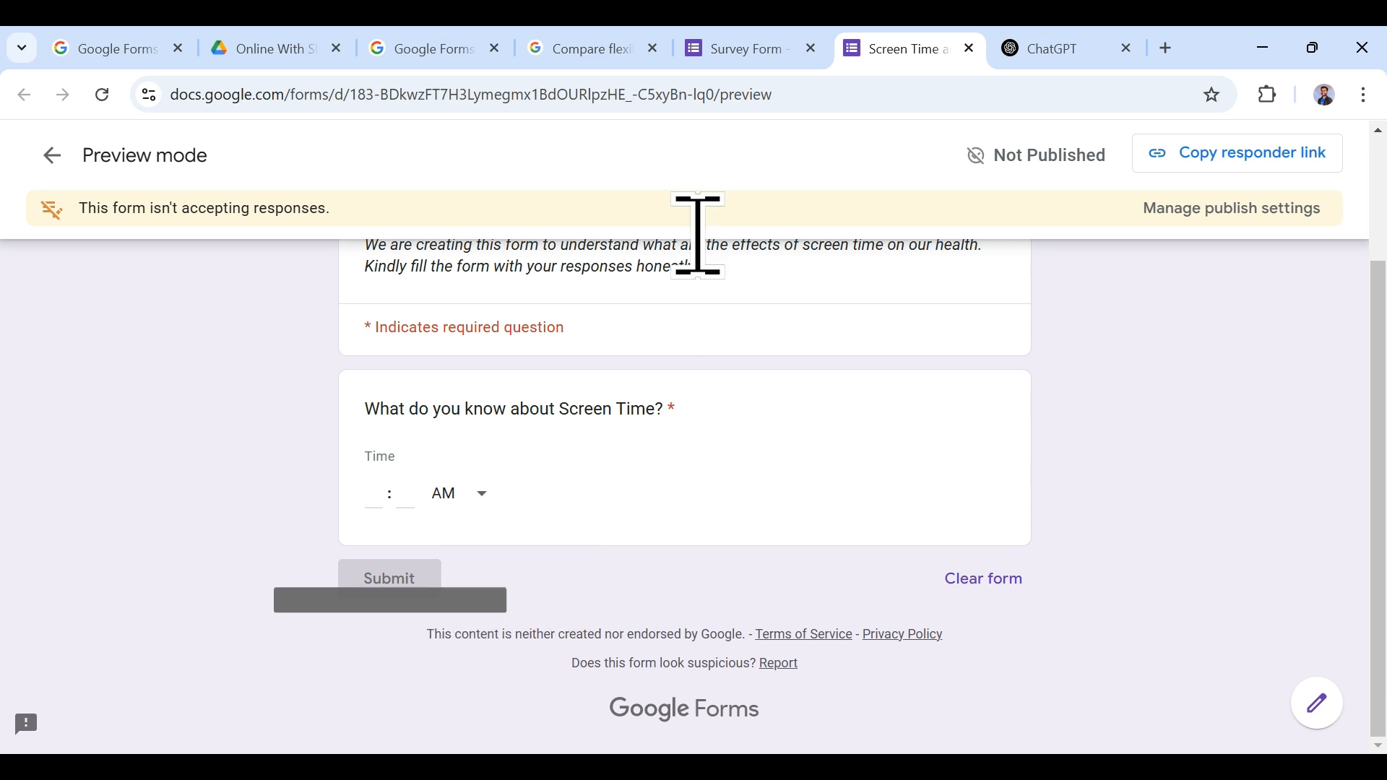
left_click(717, 46)
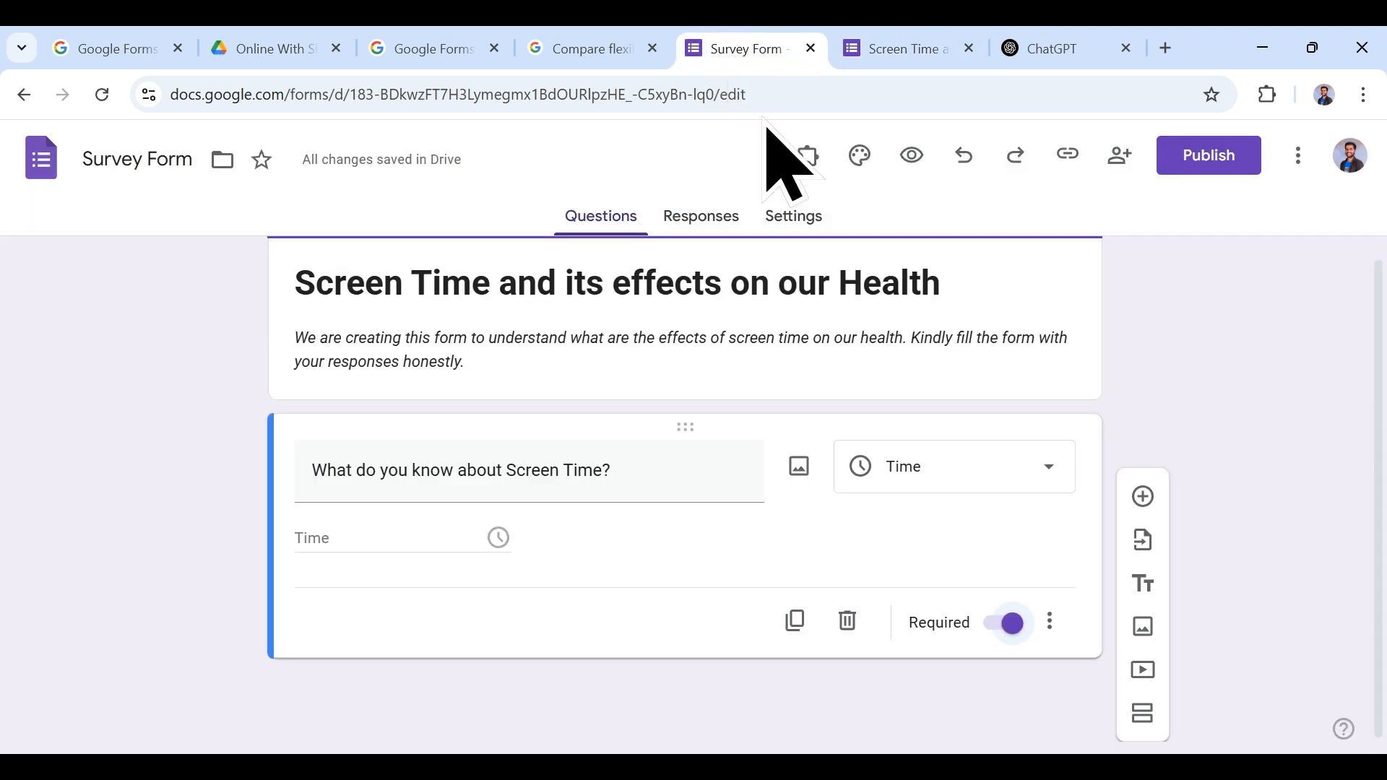
Step: Add the description 'Kindly enter time in 24 hour format' to the Time question, keeping it required
left_click(1000, 626)
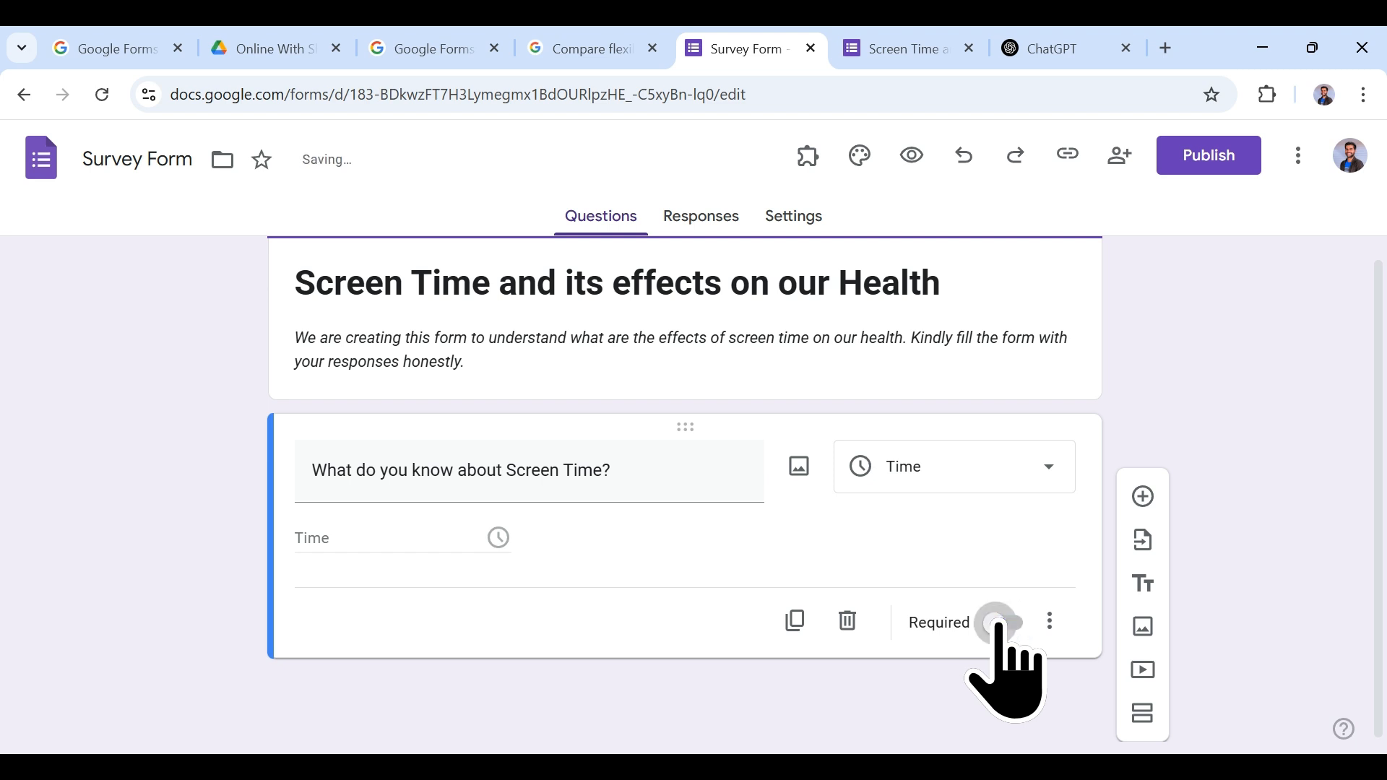
left_click(1049, 621)
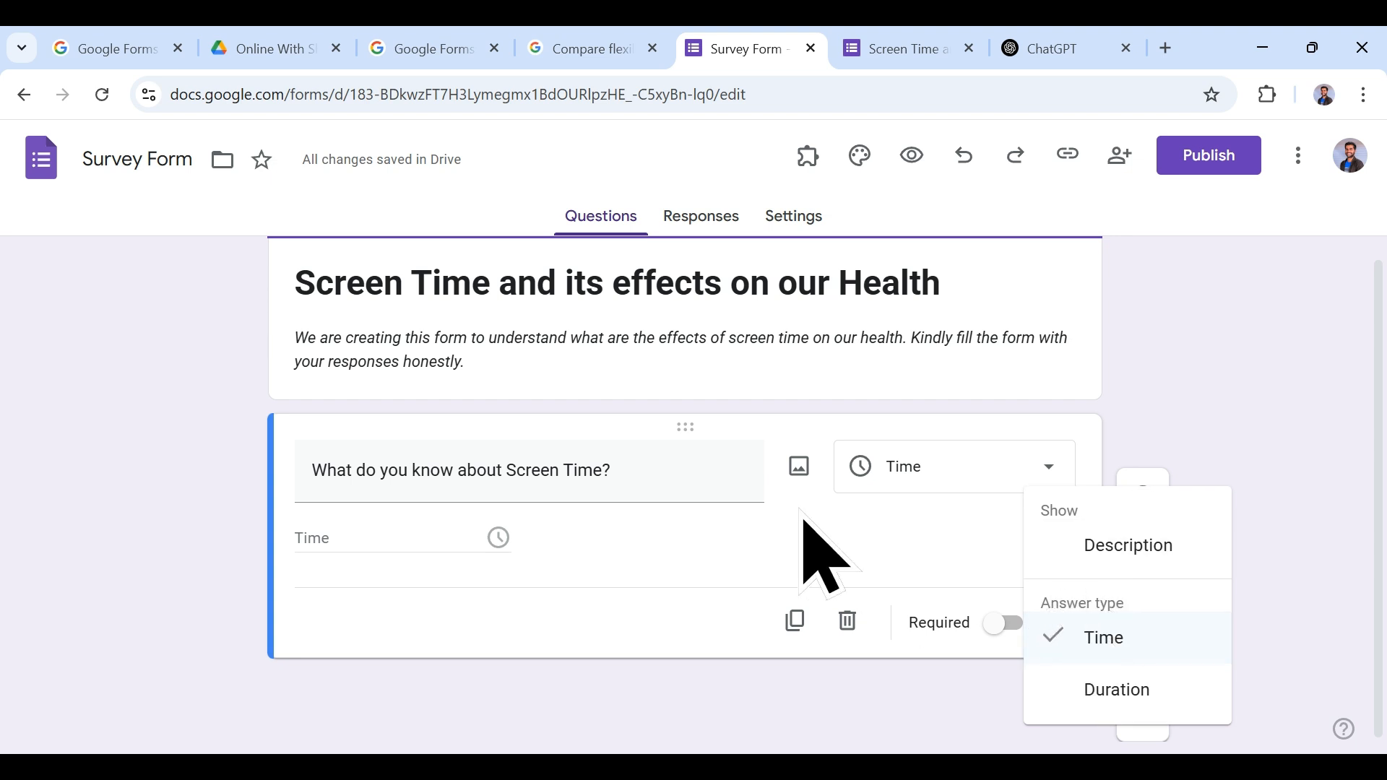
left_click(1178, 549)
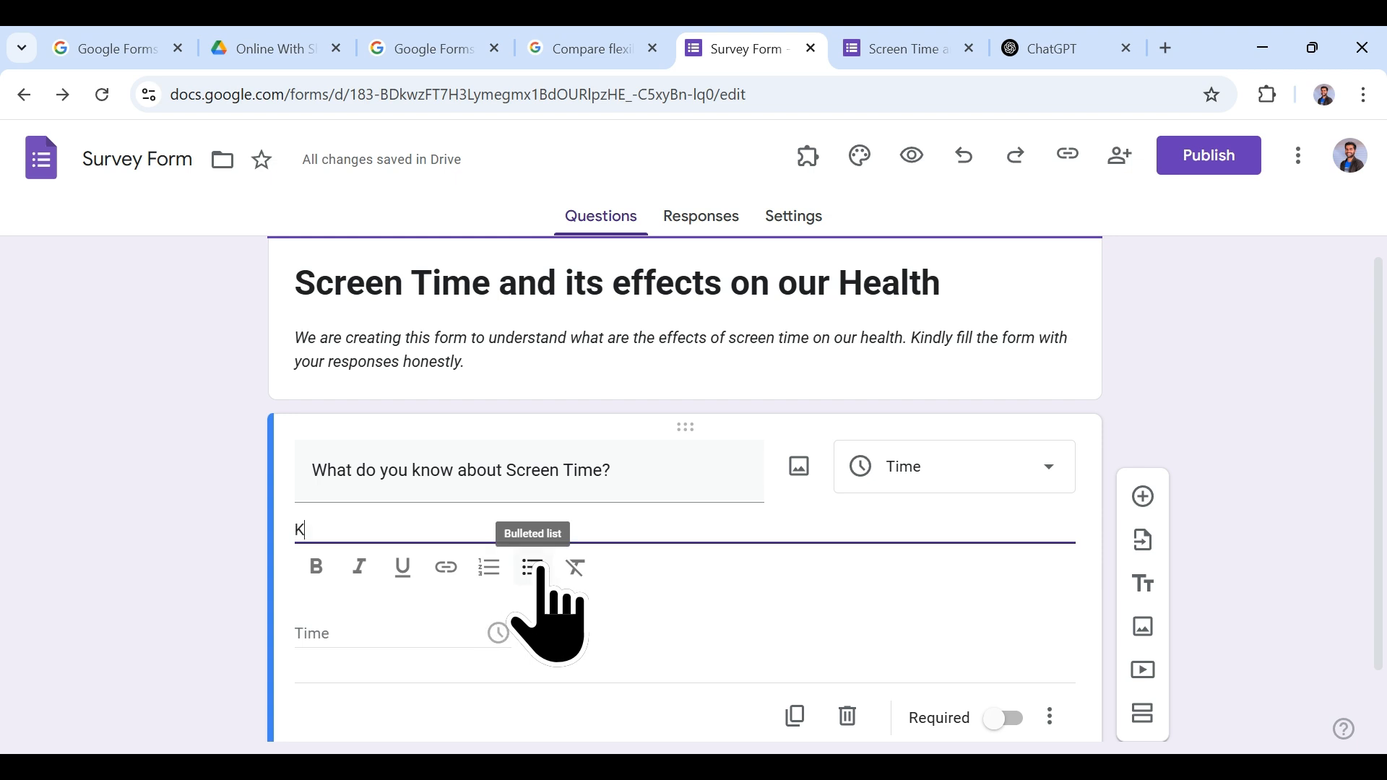
type("Kindly enter time in 24 hour format")
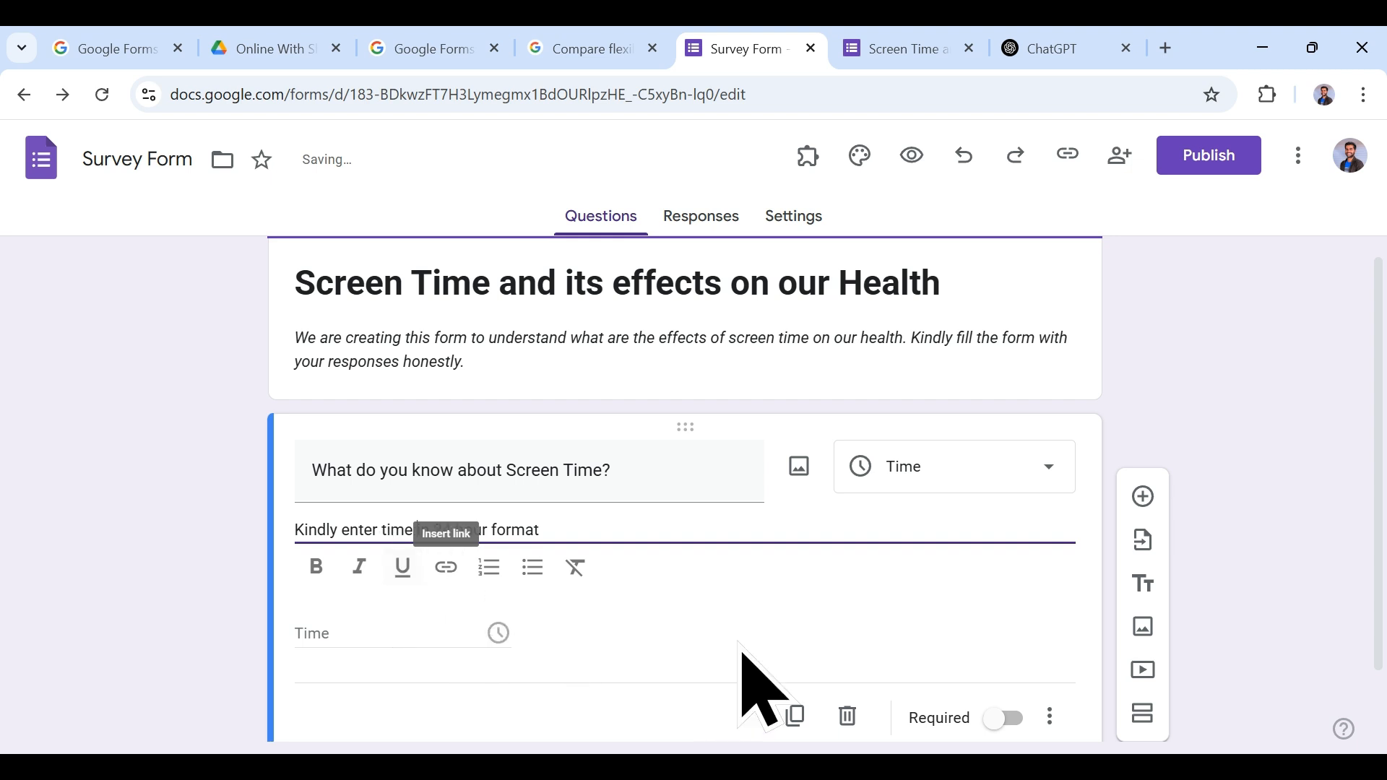
scroll(990, 604, "down", 1)
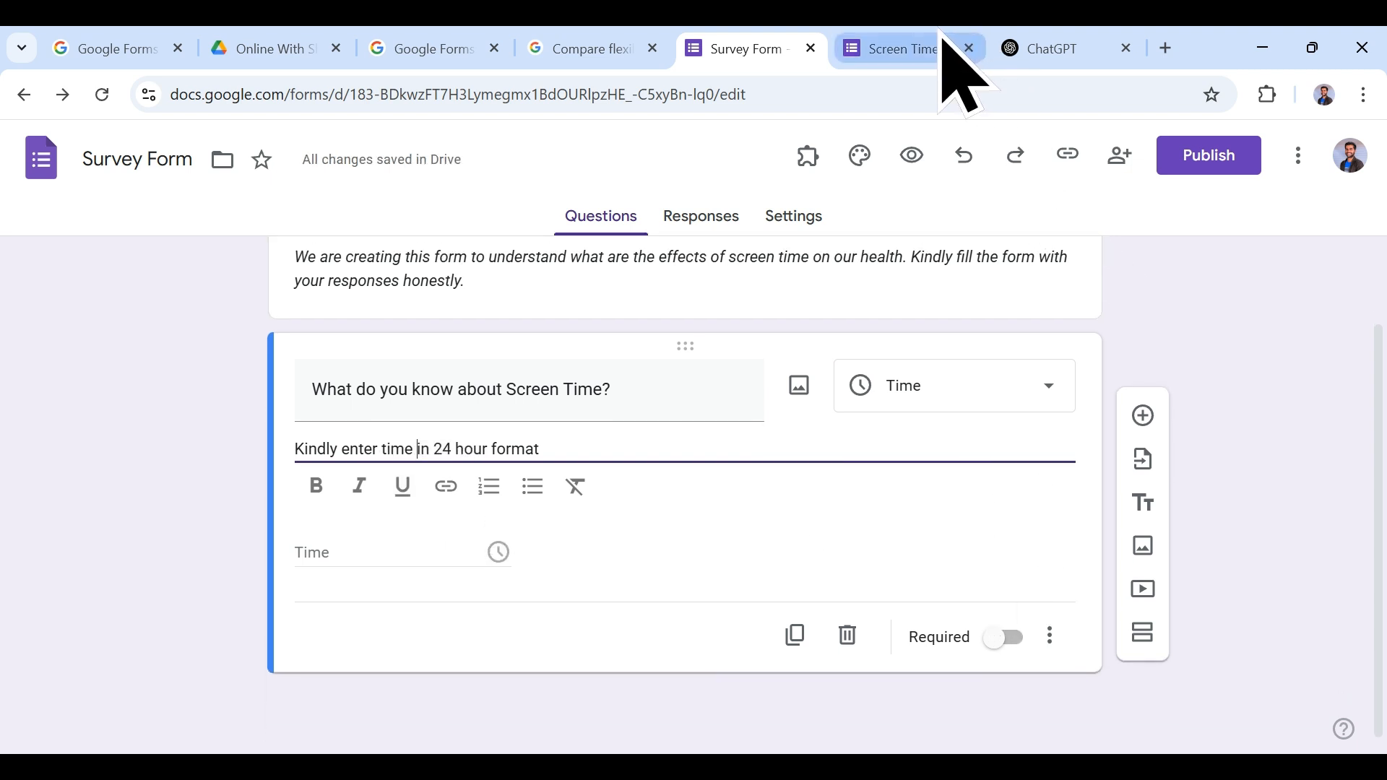
left_click(1004, 637)
Step: Check the new description in the reloaded preview, then add a new question below
left_click(896, 48)
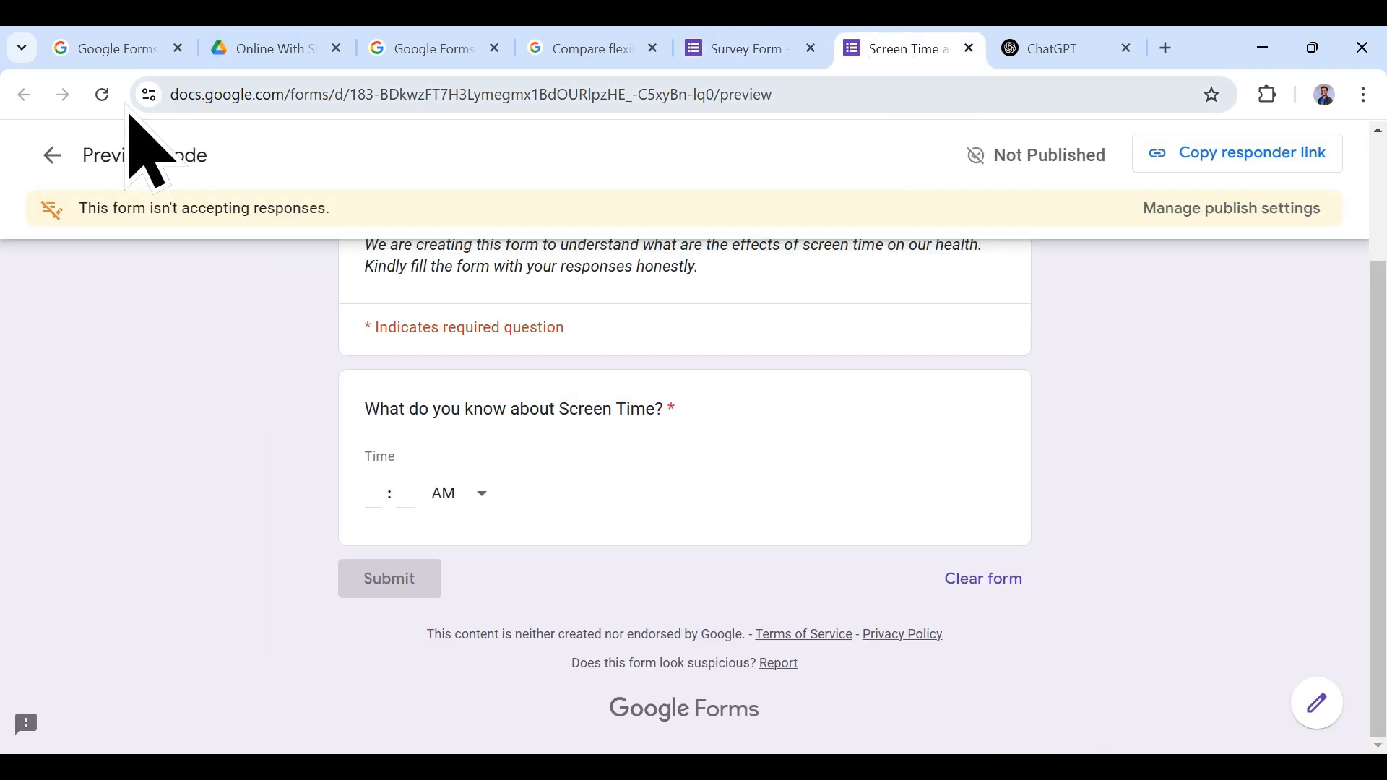
left_click(102, 95)
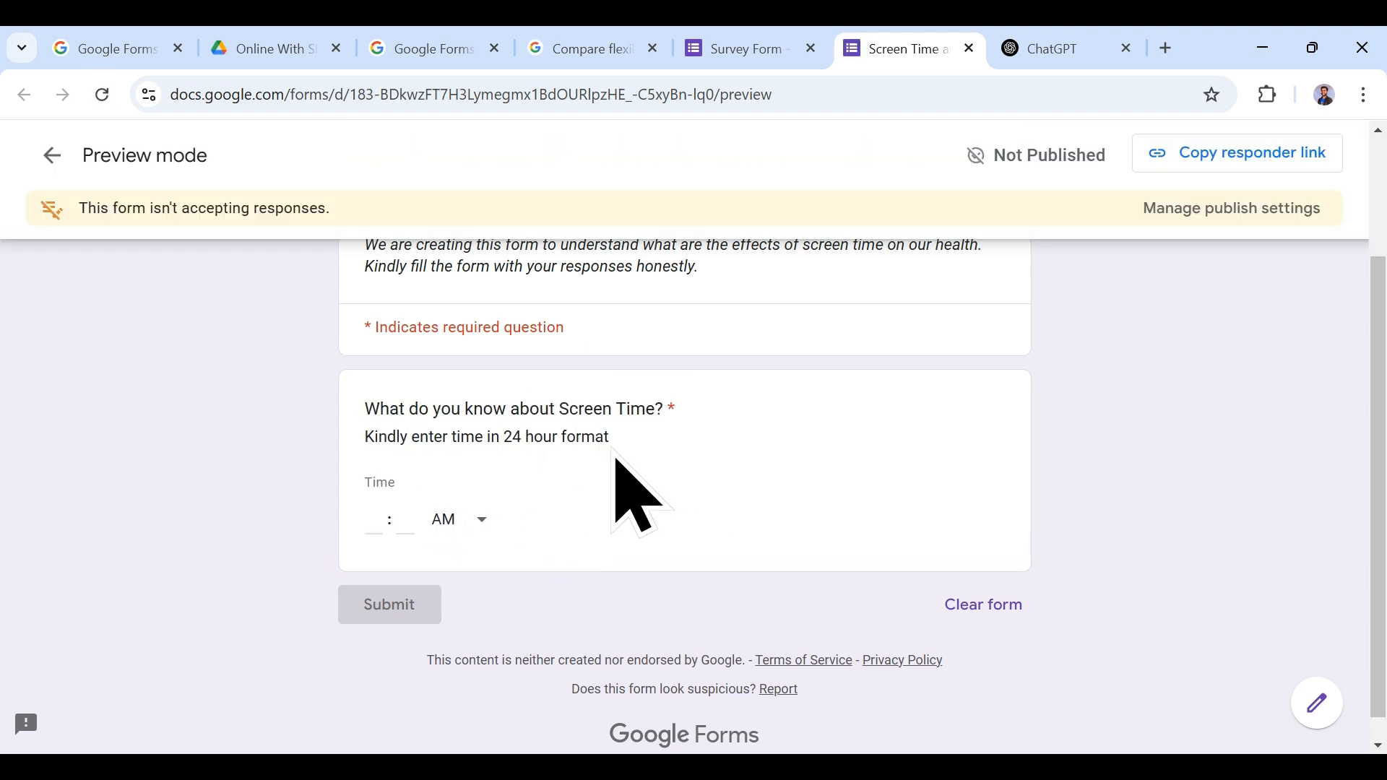
left_click(768, 45)
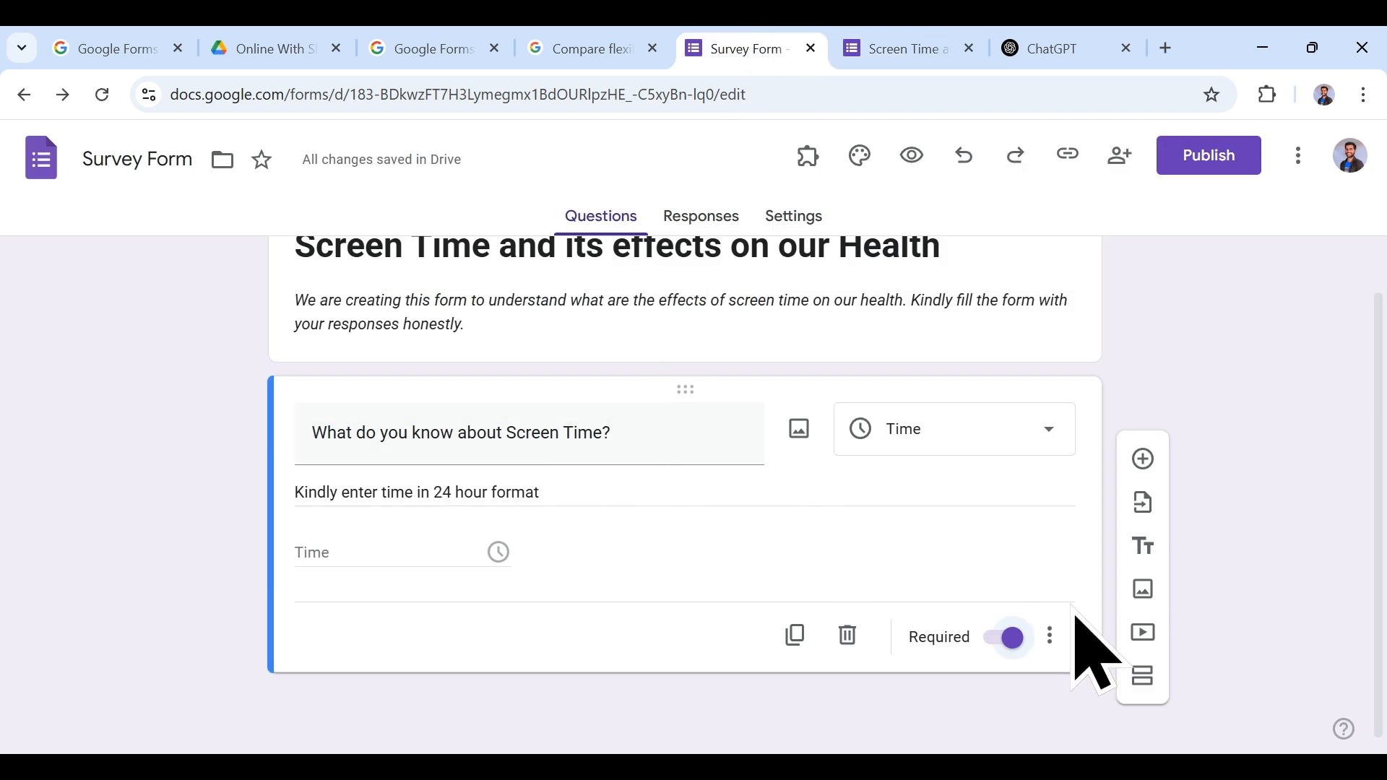
left_click(1050, 636)
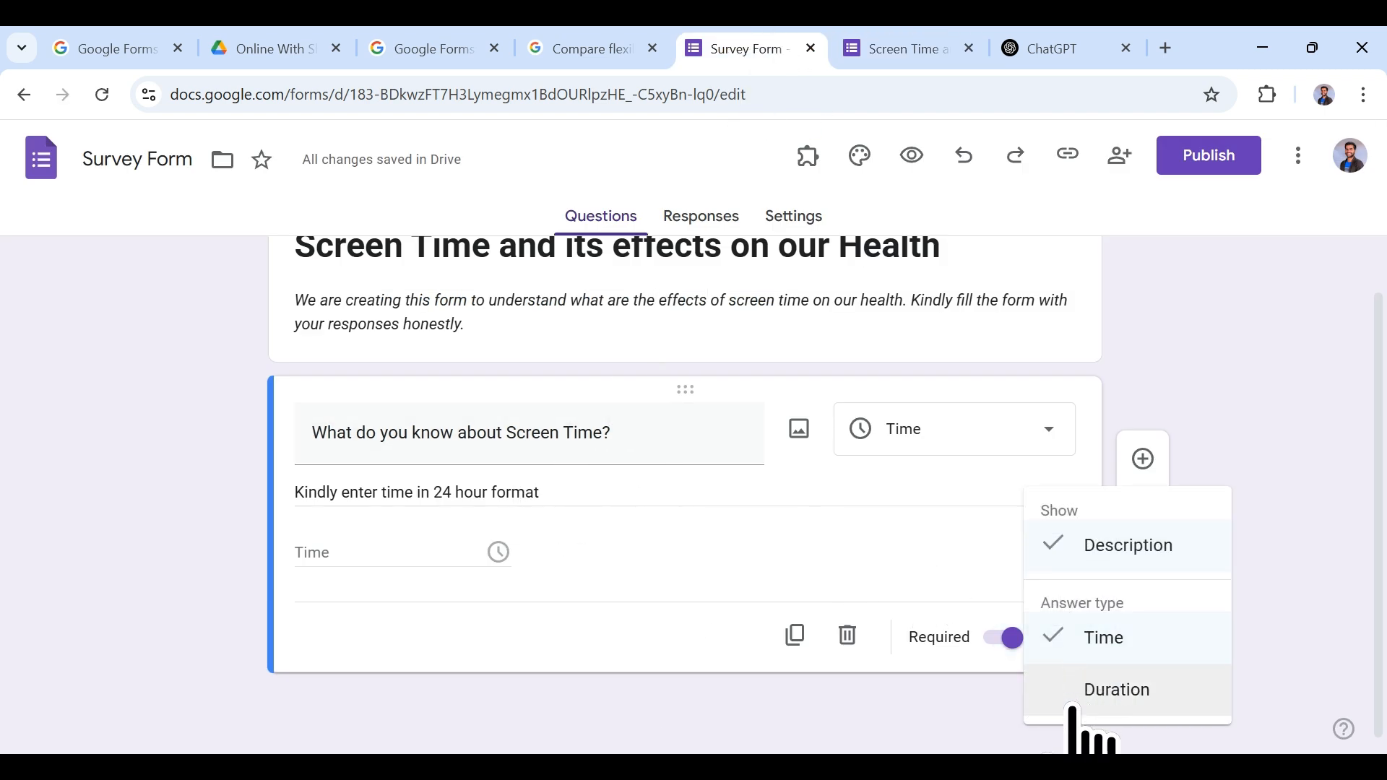
left_click(923, 700)
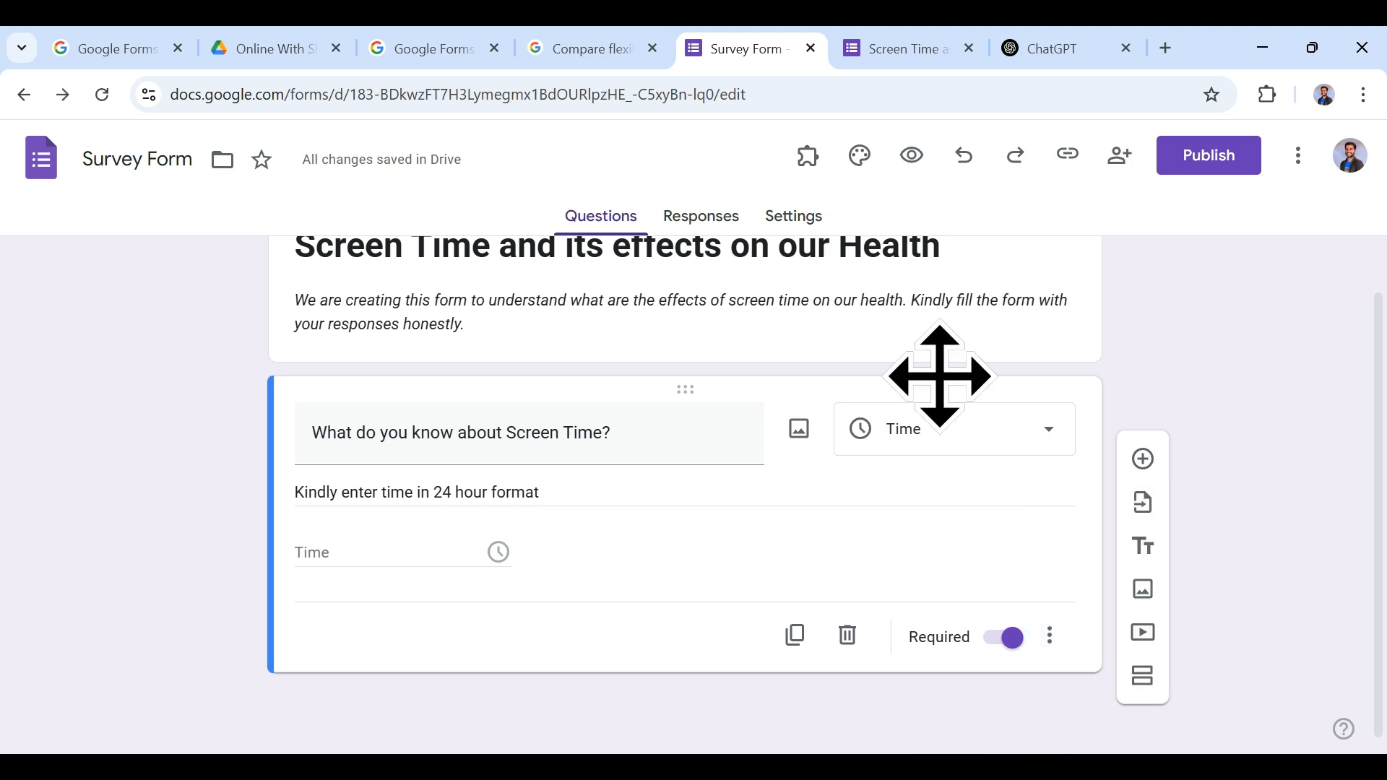
left_click(1142, 458)
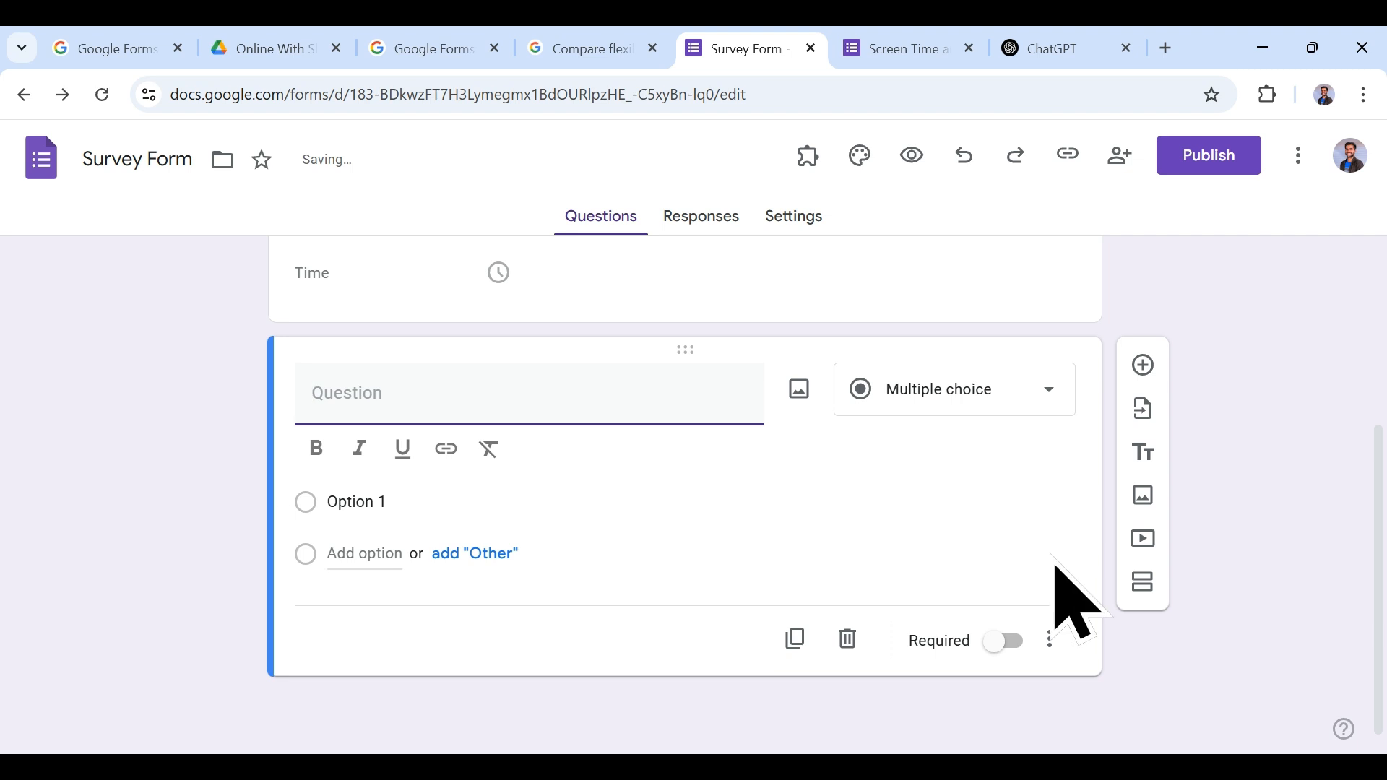
Step: Turn the new question into a Short answer question titled 'Email ID'
left_click(1004, 390)
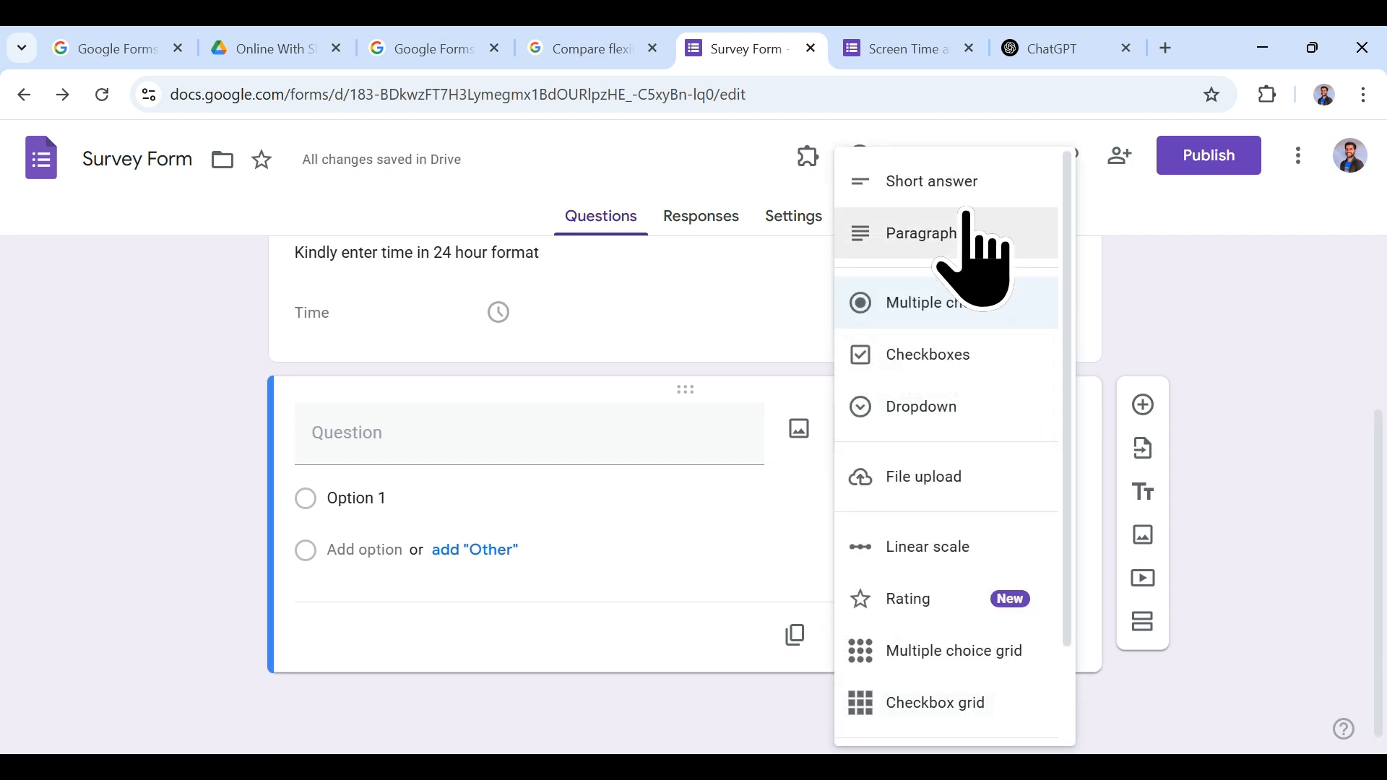
left_click(939, 186)
left_click(549, 471)
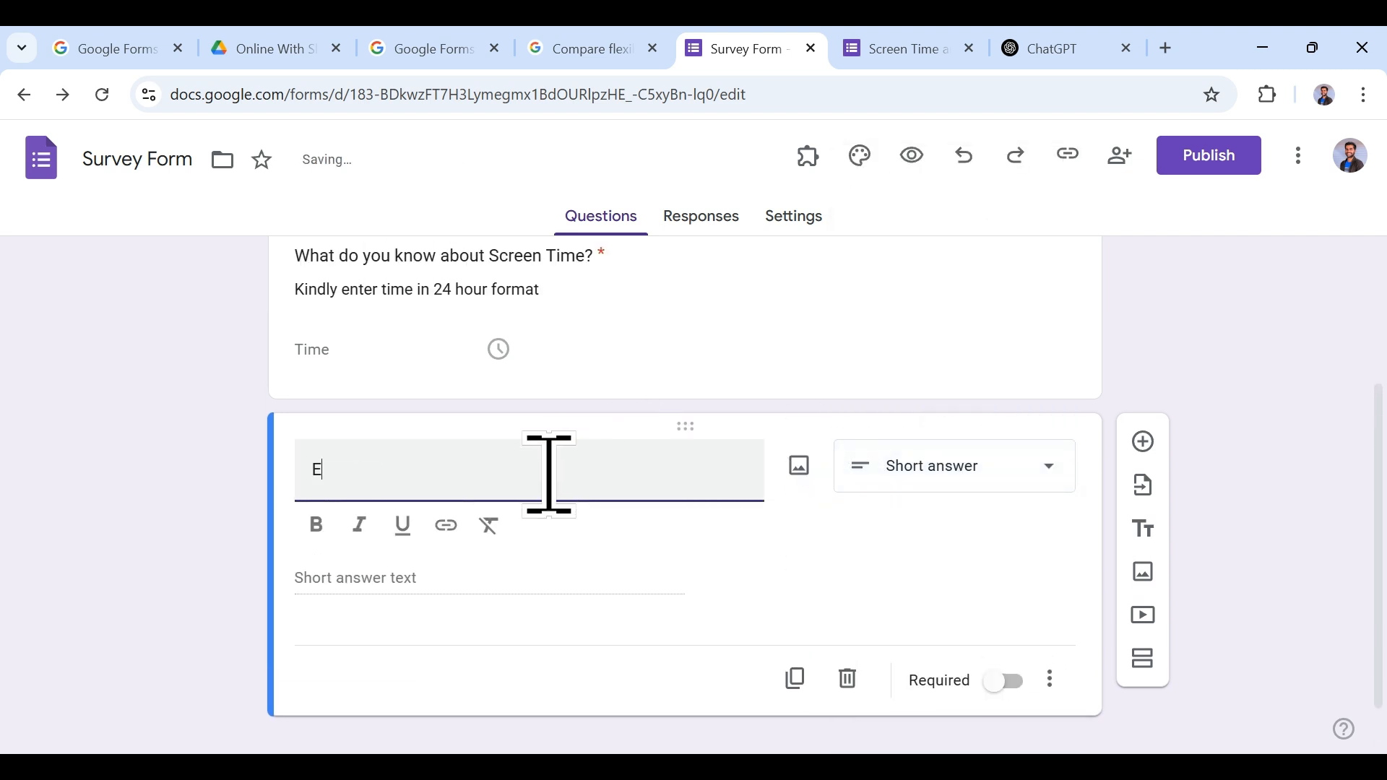
left_click(434, 591)
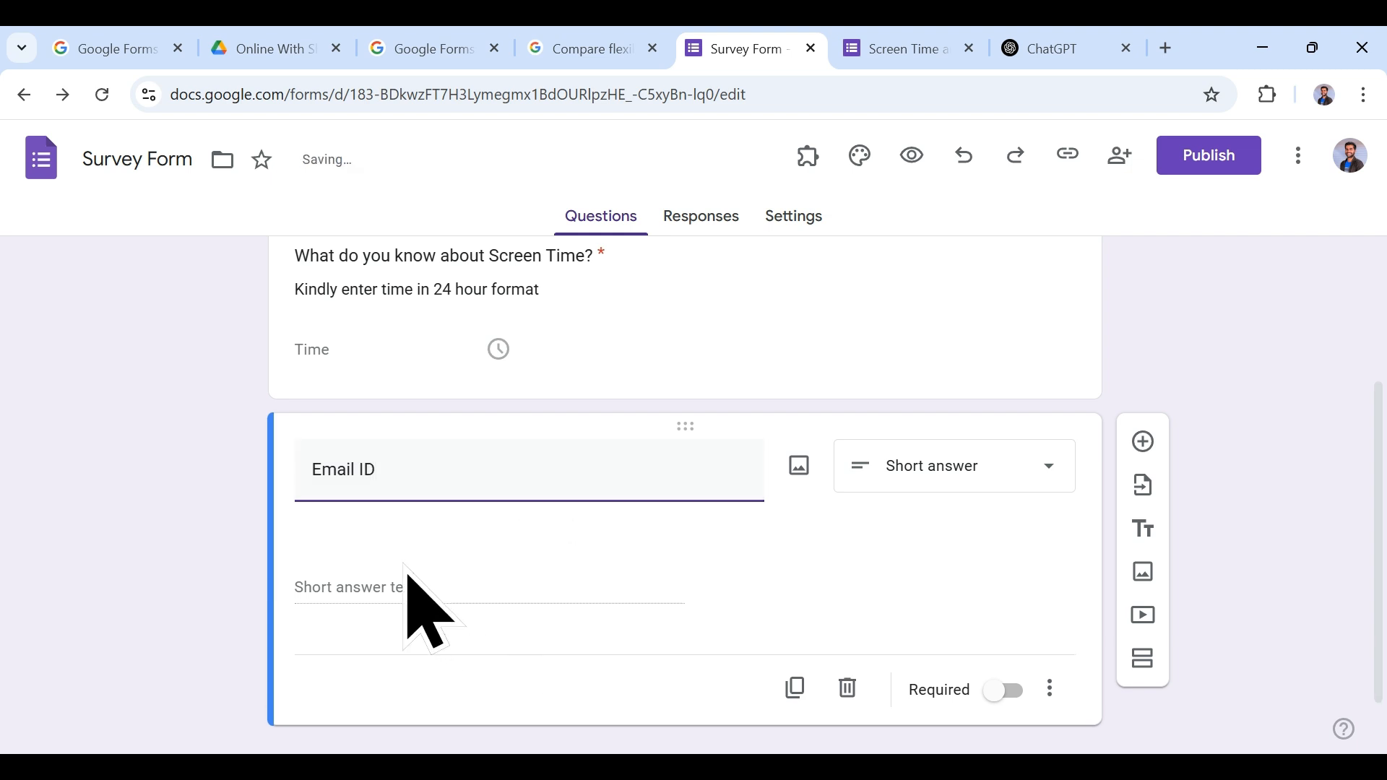
Step: Test the form in preview with an Email ID entry and a time of 12 minutes PM
left_click(885, 48)
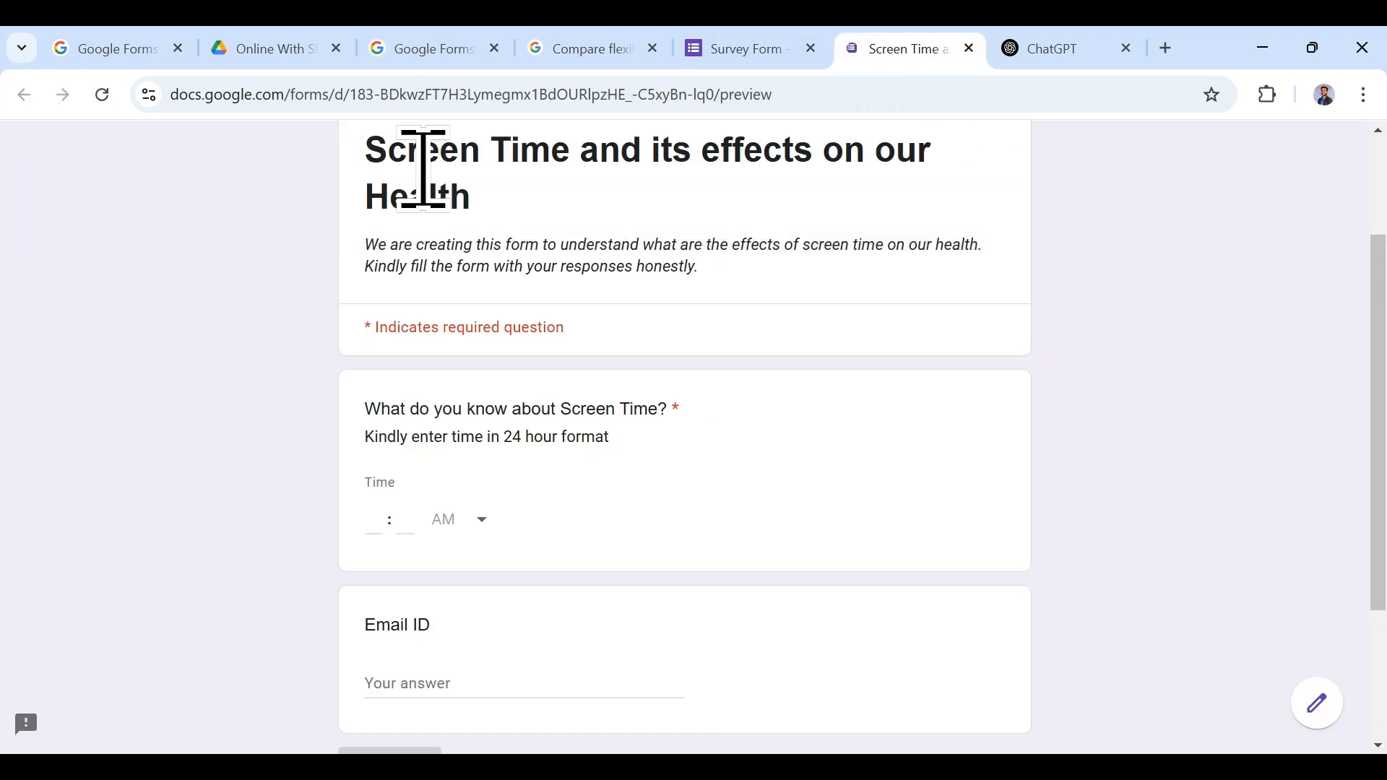
scroll(582, 542, "down", 2)
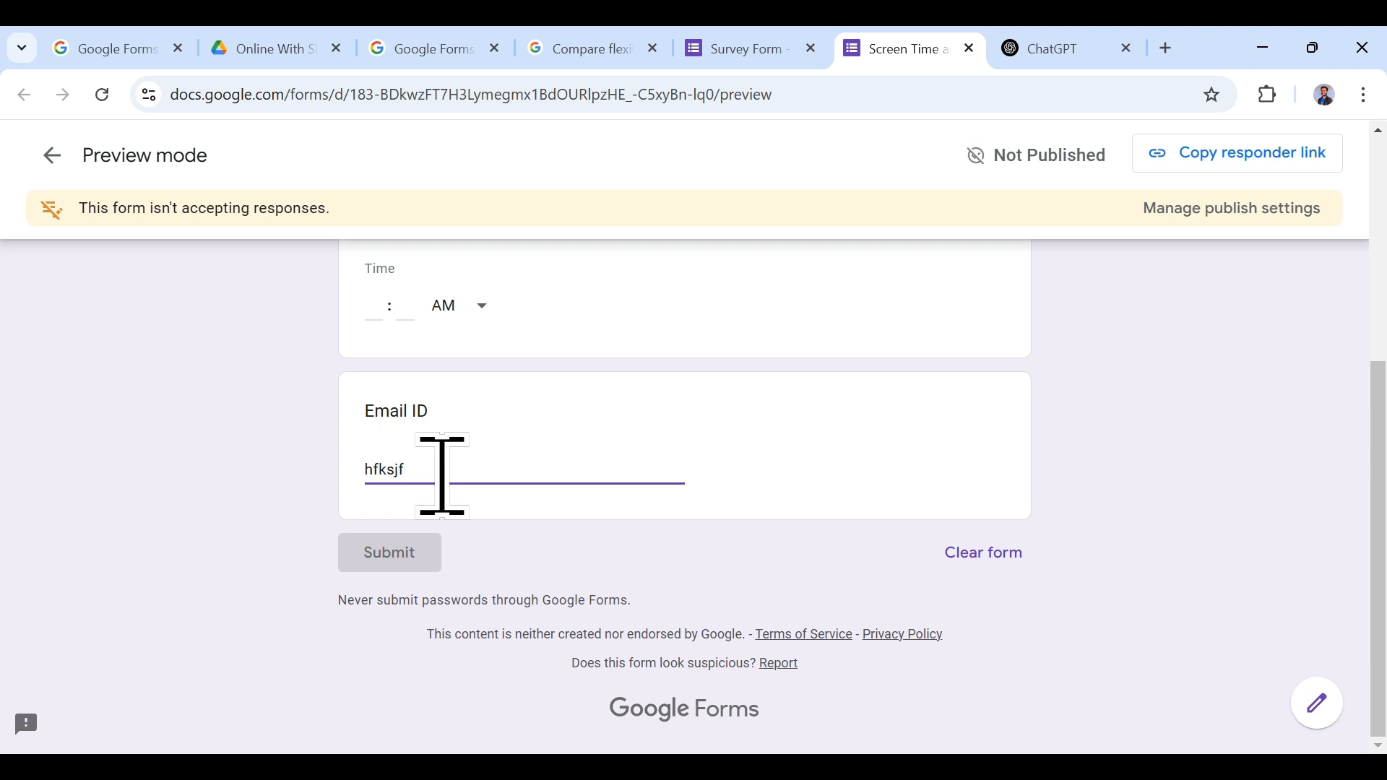
left_click(735, 594)
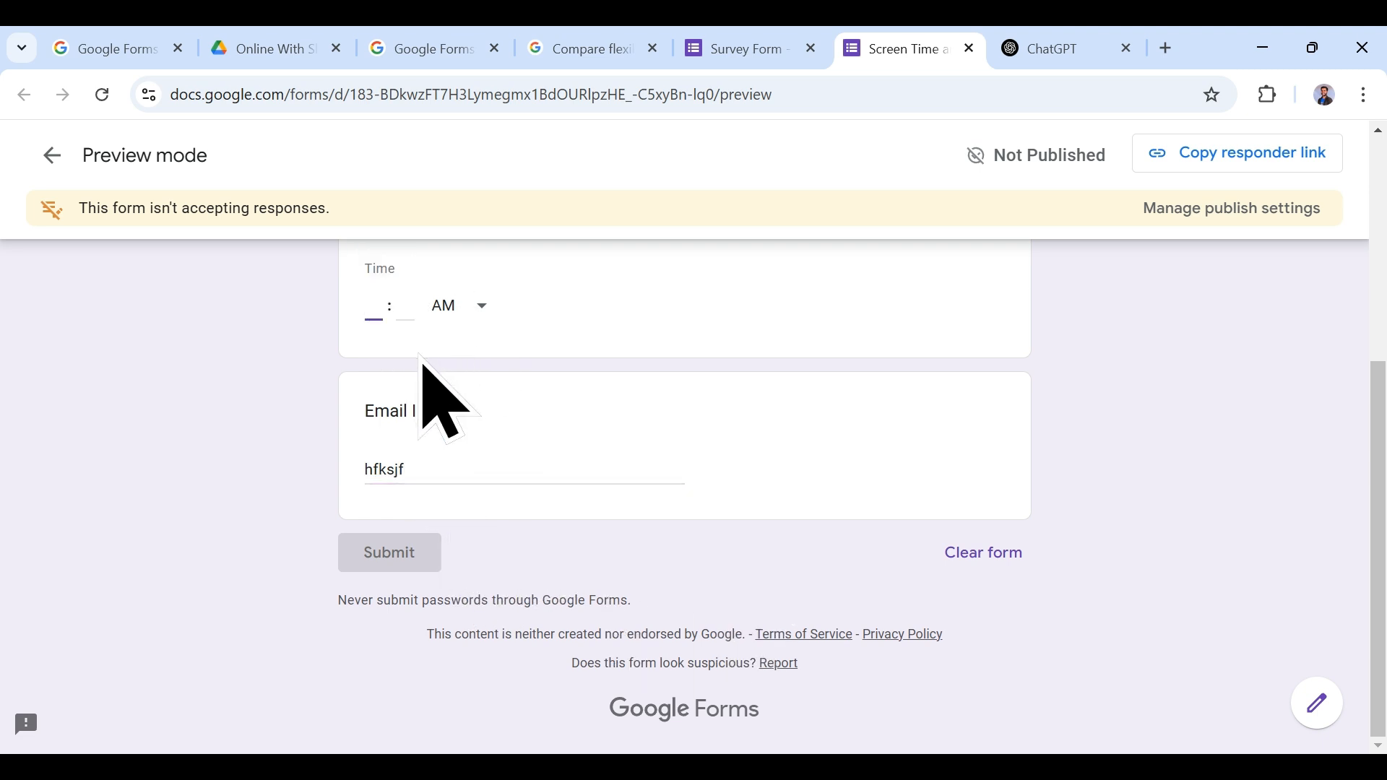
left_click(406, 318)
type("12")
left_click(474, 311)
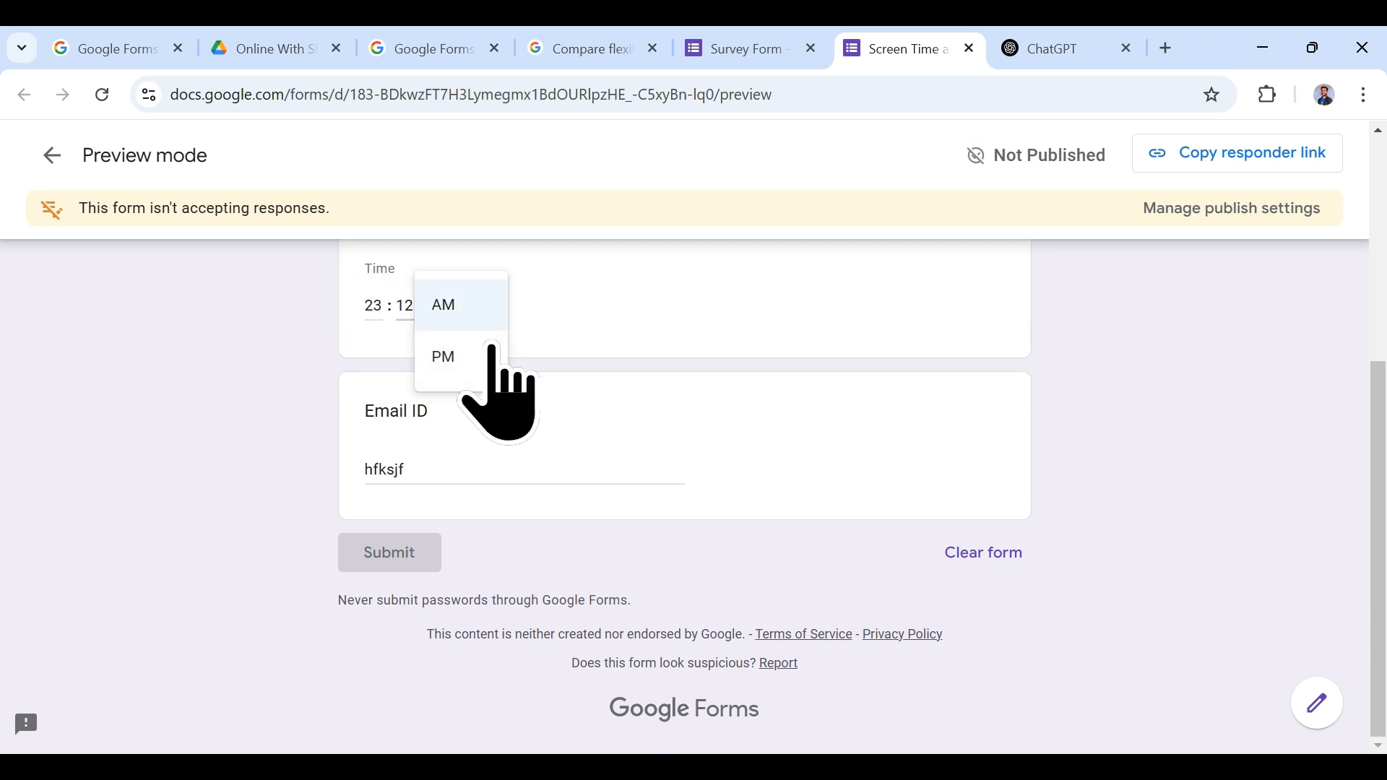
left_click(444, 359)
scroll(653, 463, "up", 3)
scroll(635, 498, "down", 3)
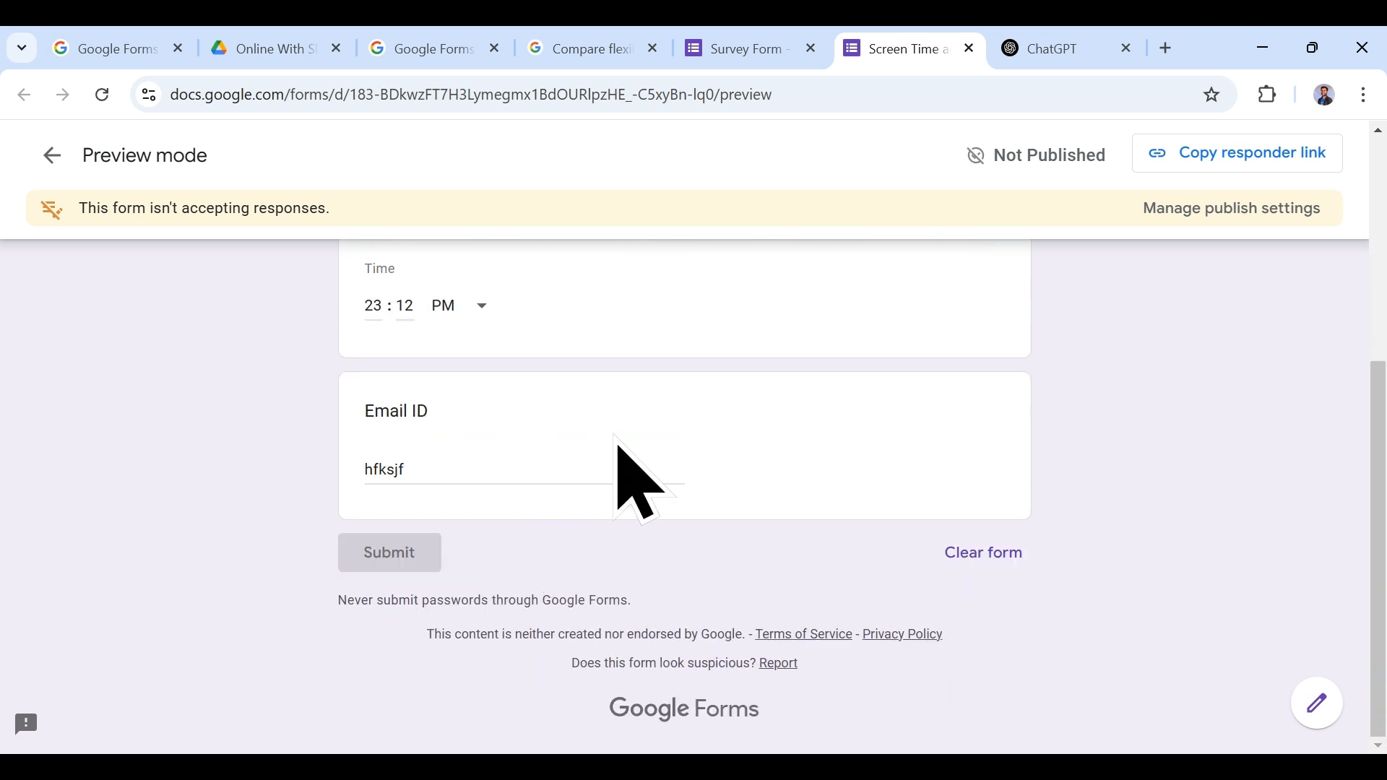
left_click(505, 473)
left_click(514, 555)
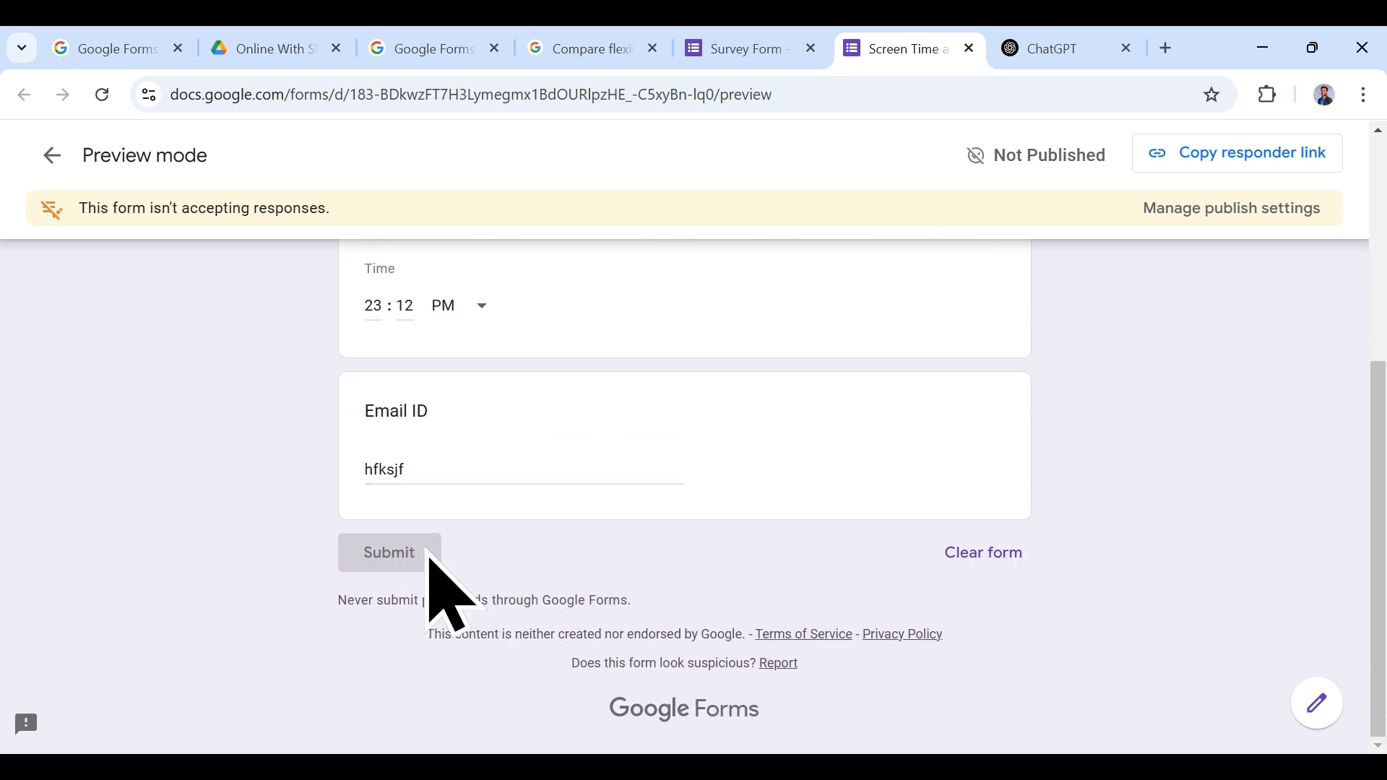
left_click(767, 43)
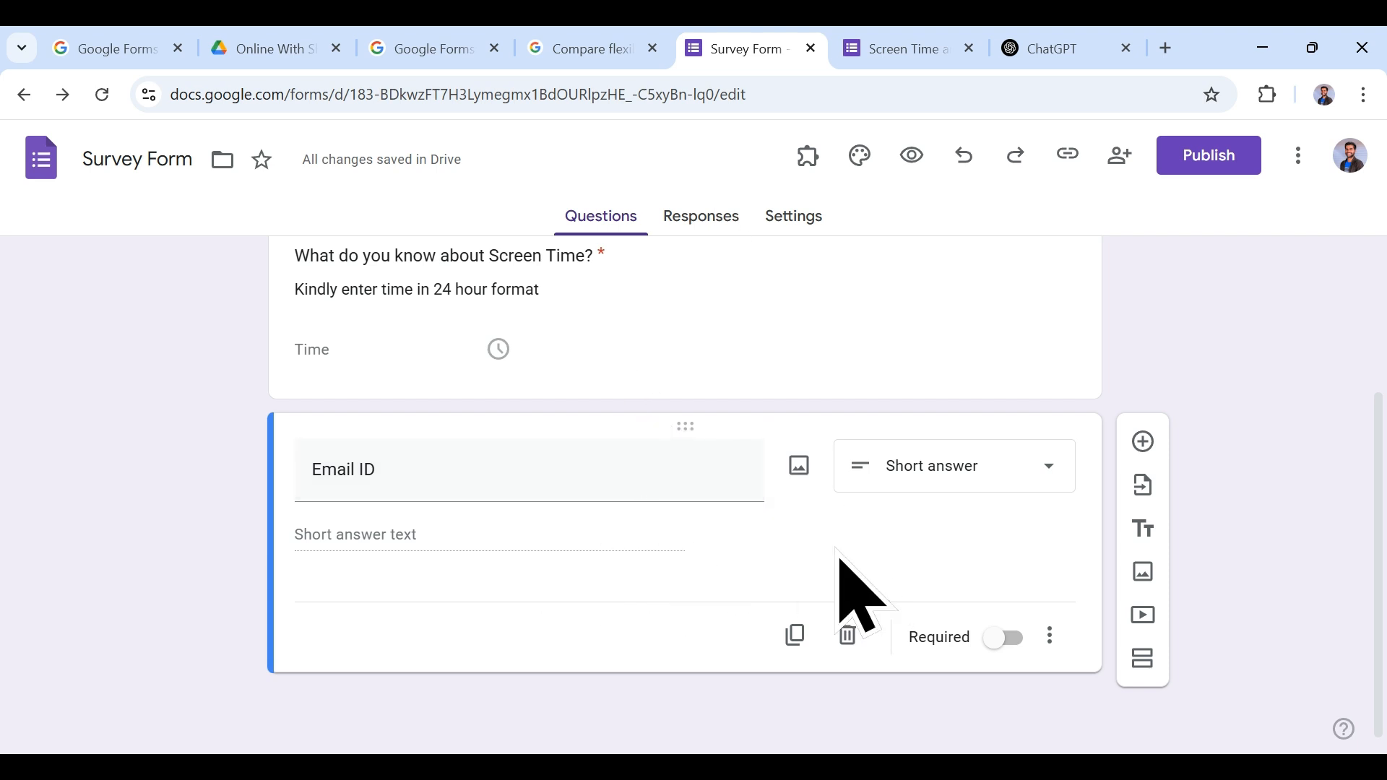
left_click(1049, 636)
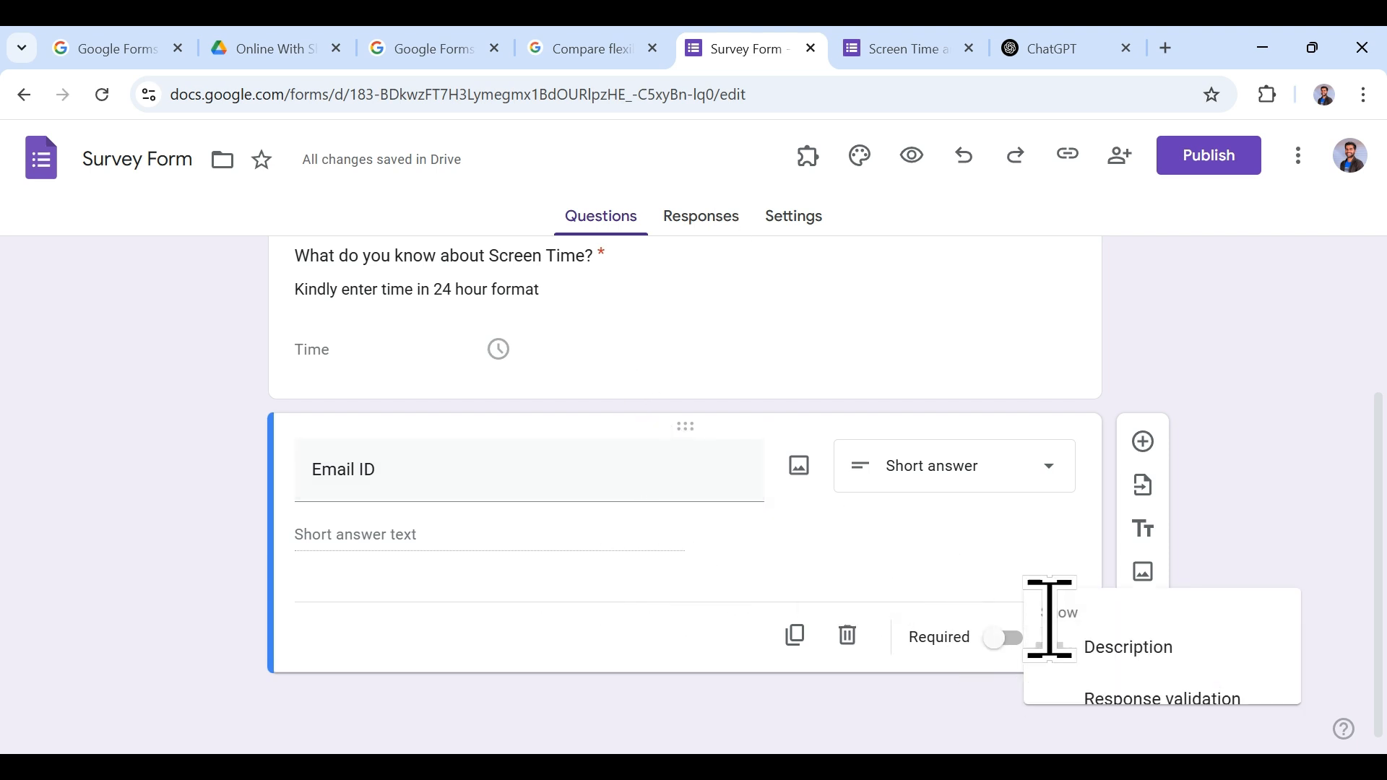
Step: Validate Email ID as Text > Email with error 'Kindly enter valid email' and make it required
left_click(1148, 690)
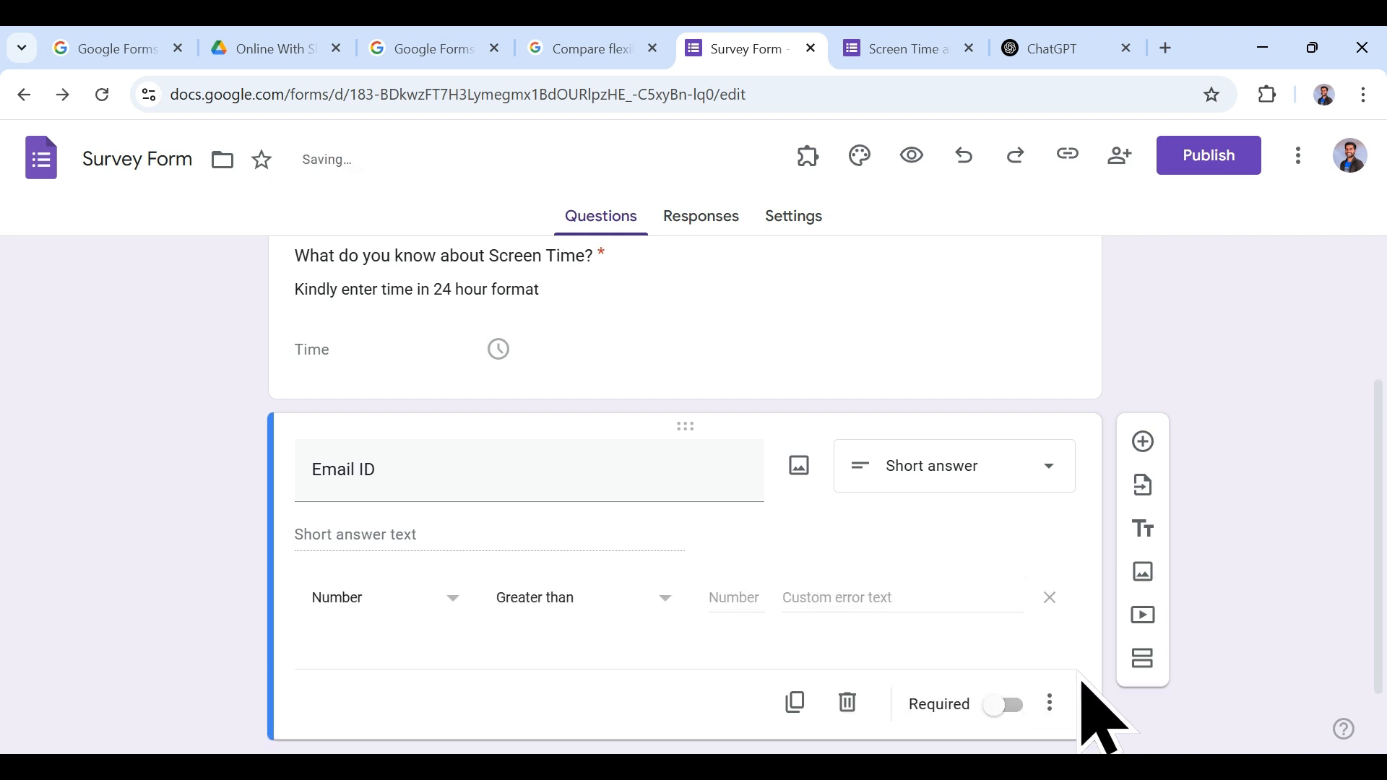
left_click(384, 610)
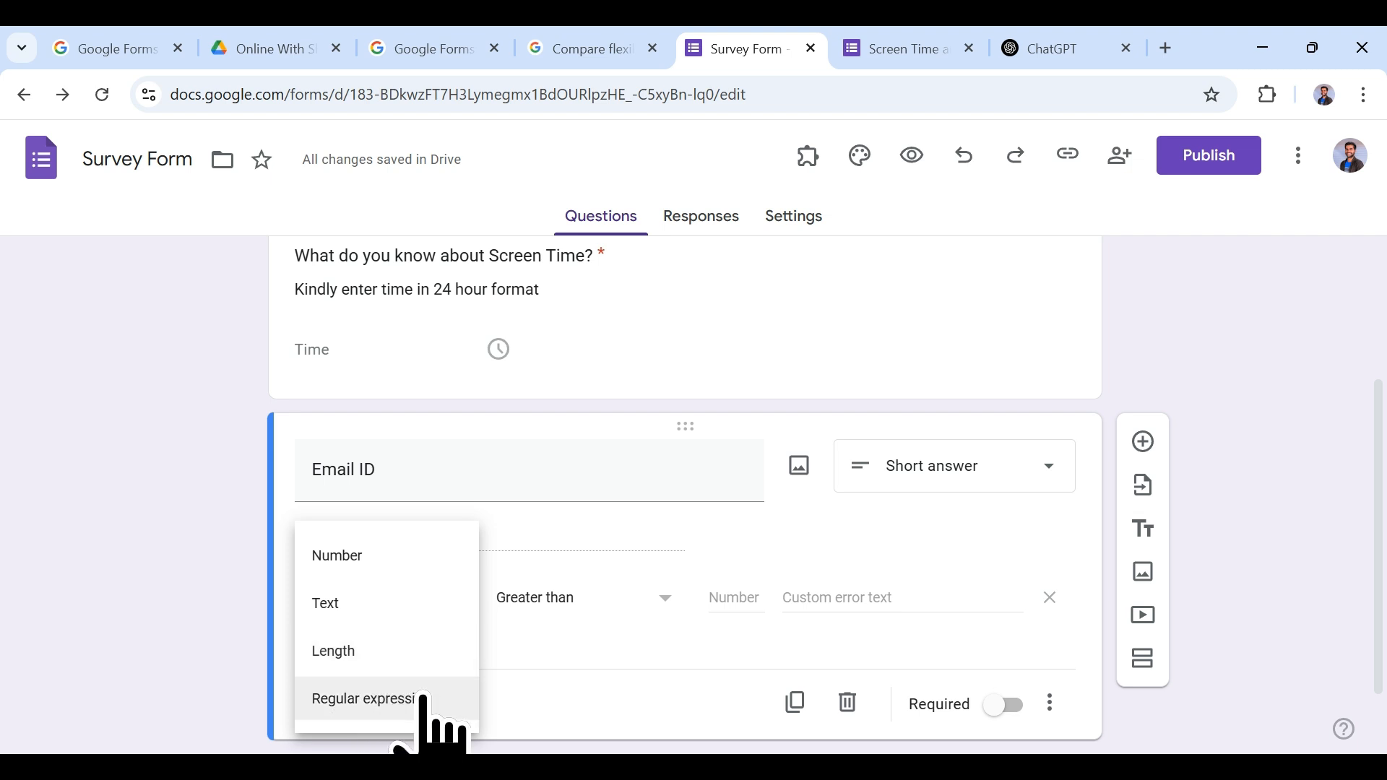
left_click(426, 603)
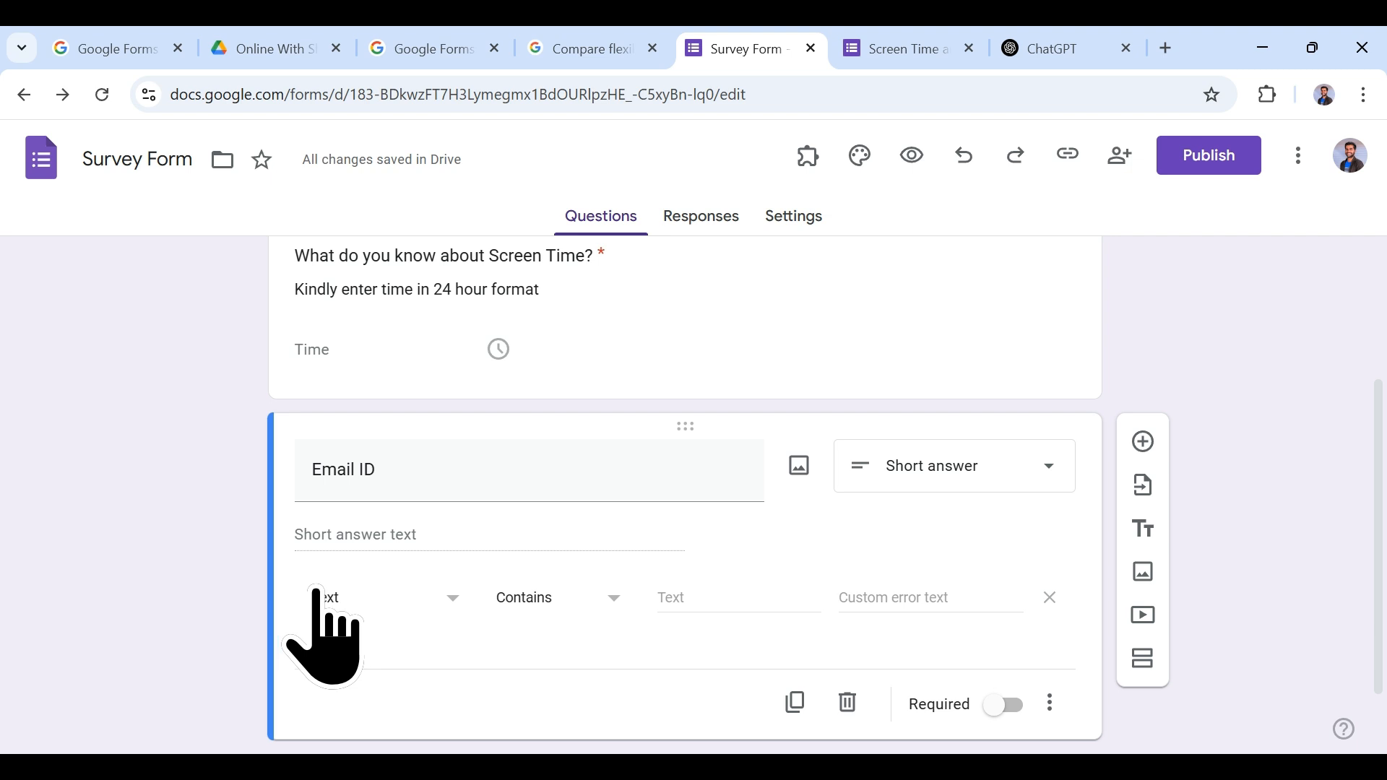
left_click(545, 603)
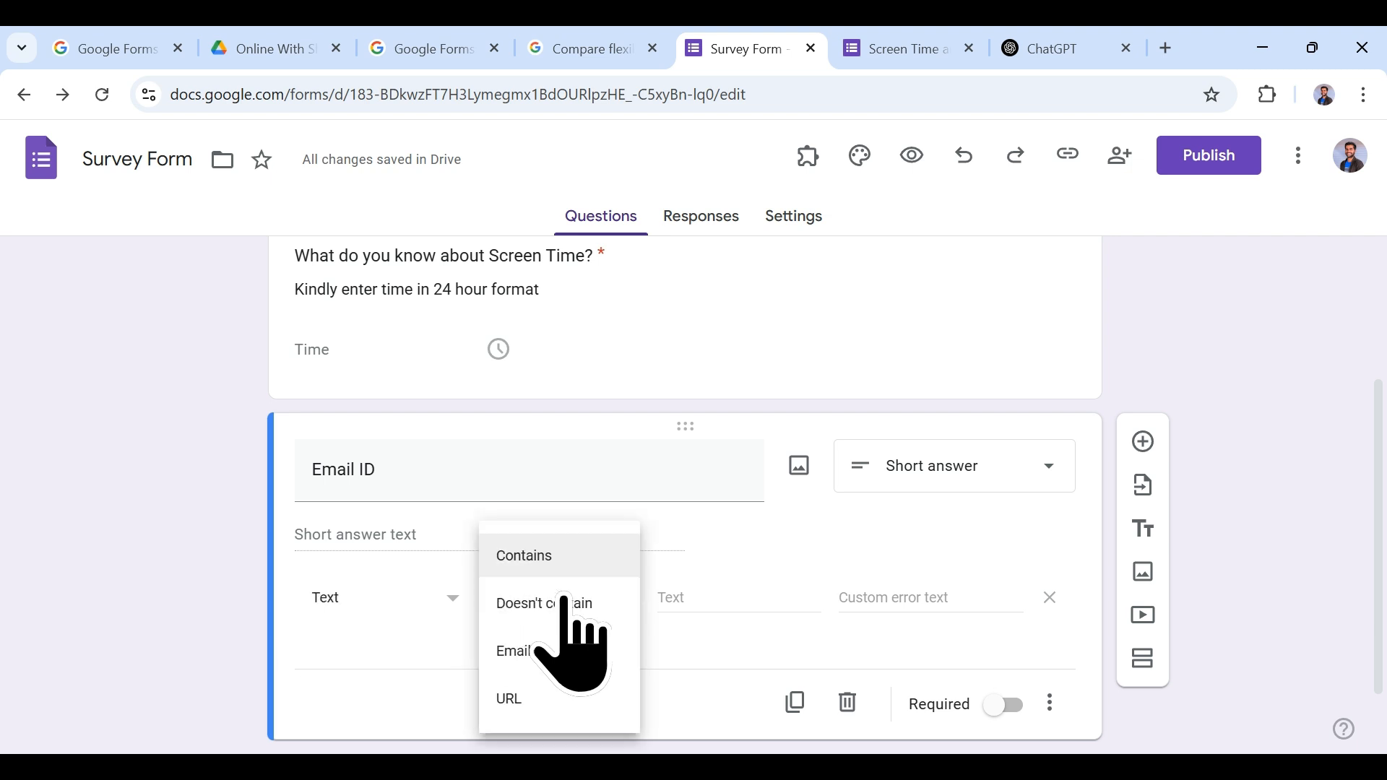
left_click(700, 571)
left_click(498, 600)
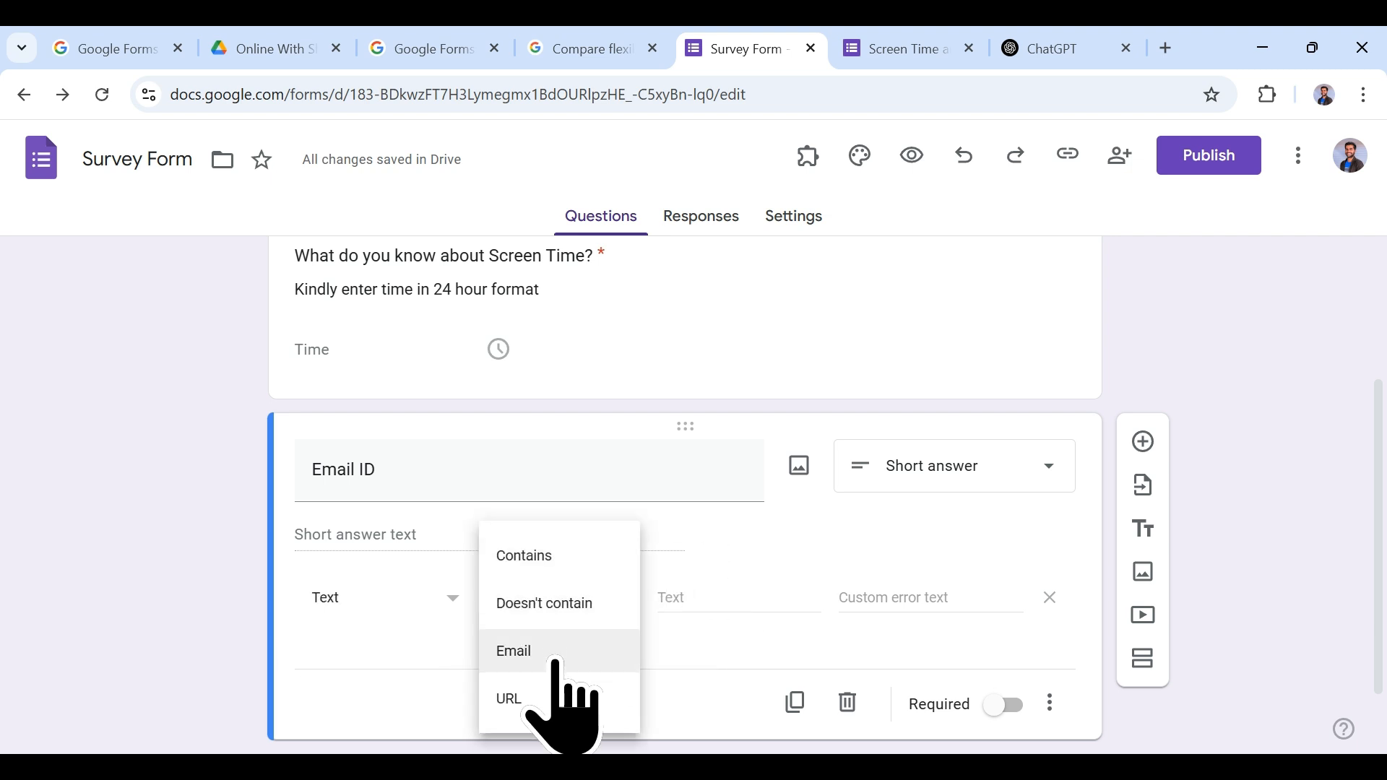
left_click(559, 658)
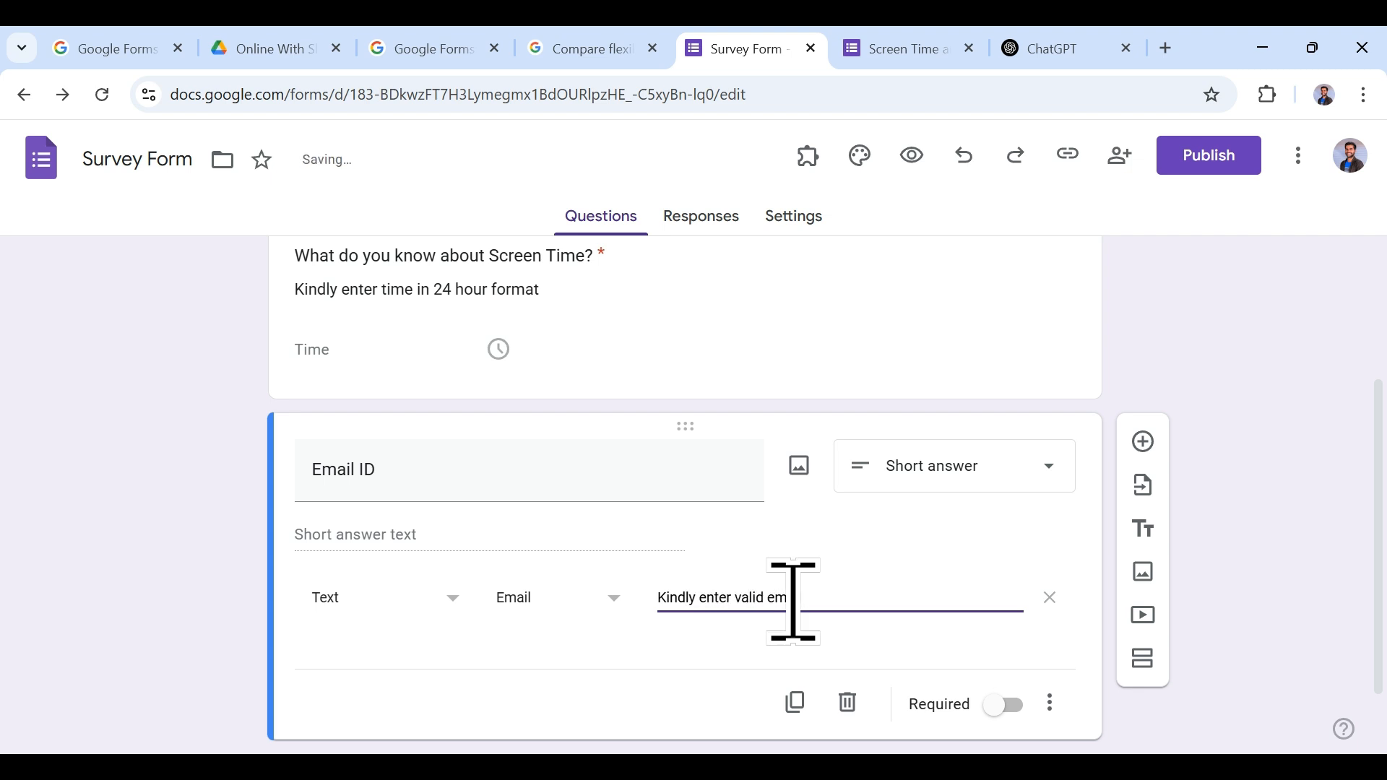
type("ail")
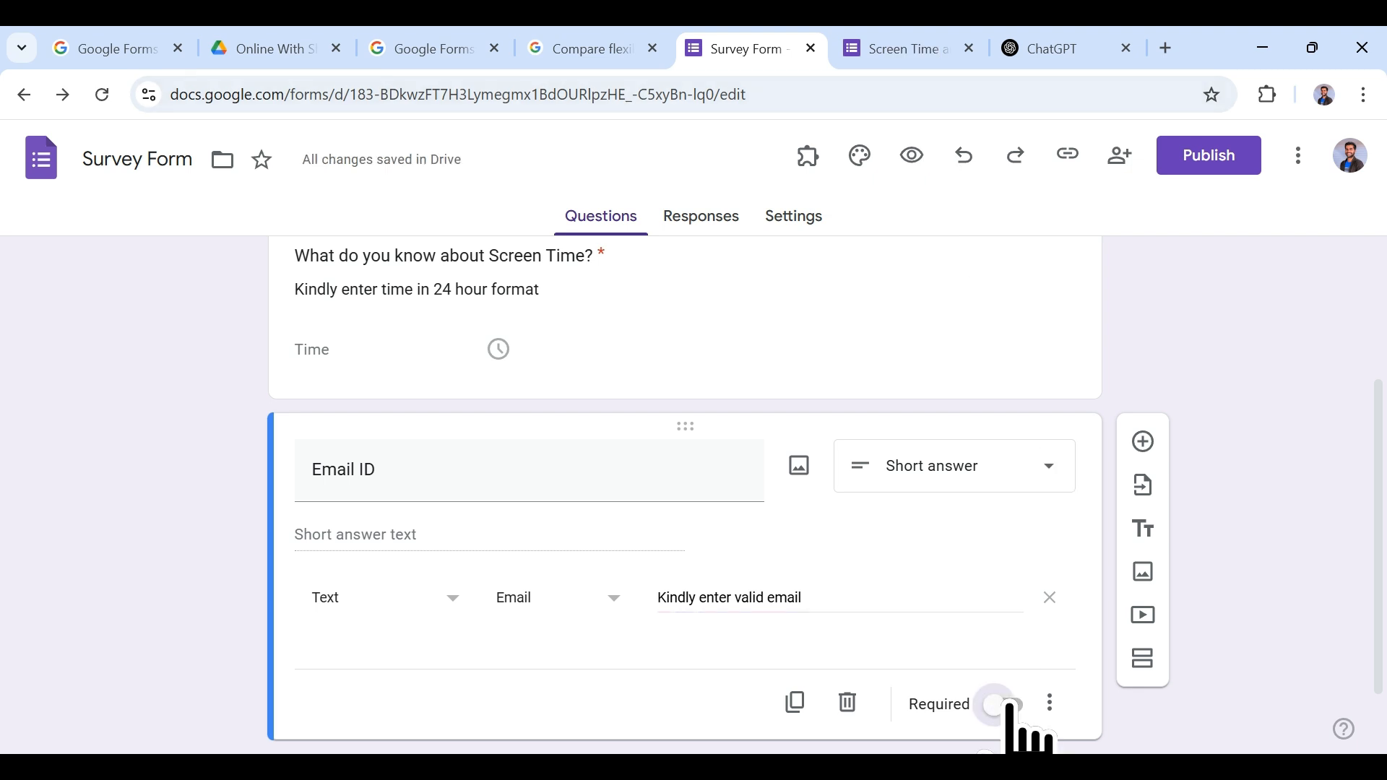
left_click(1004, 705)
left_click(898, 43)
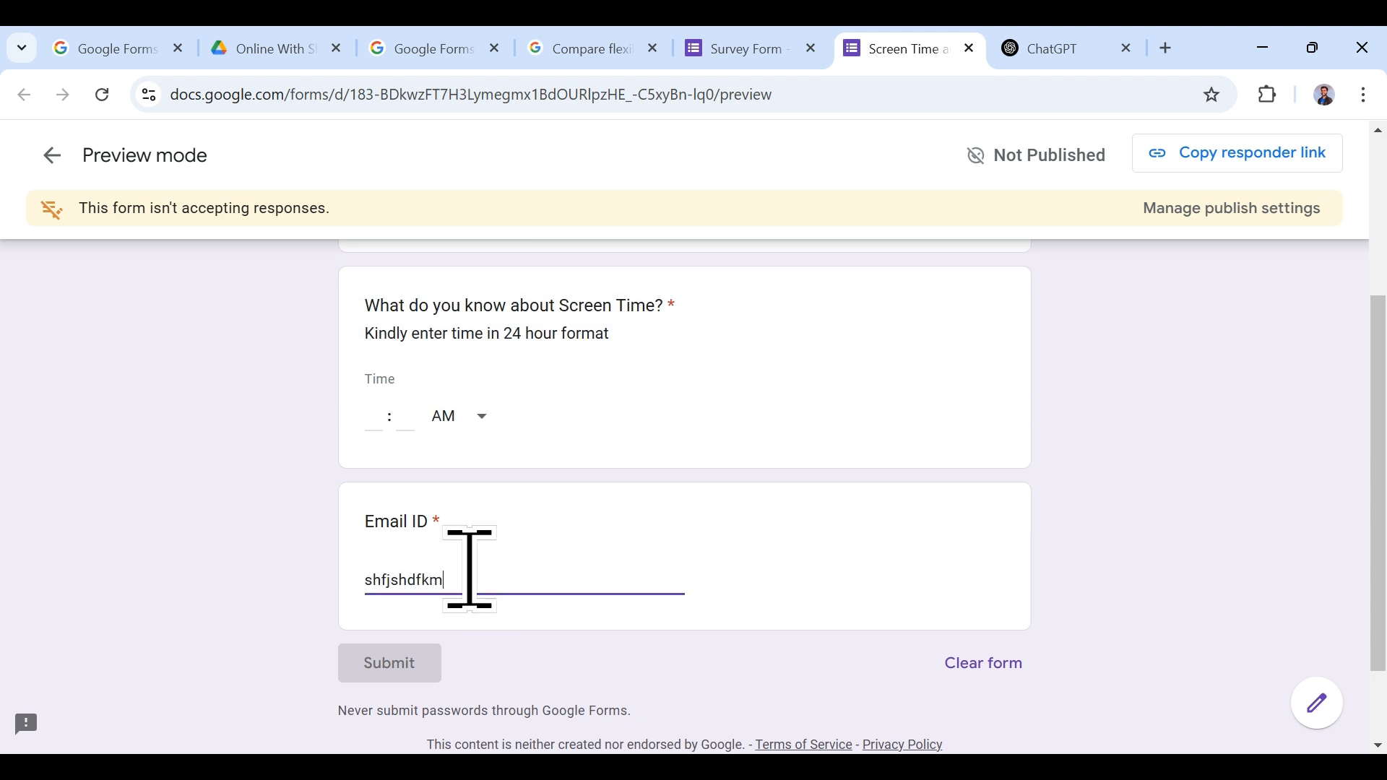
left_click(828, 721)
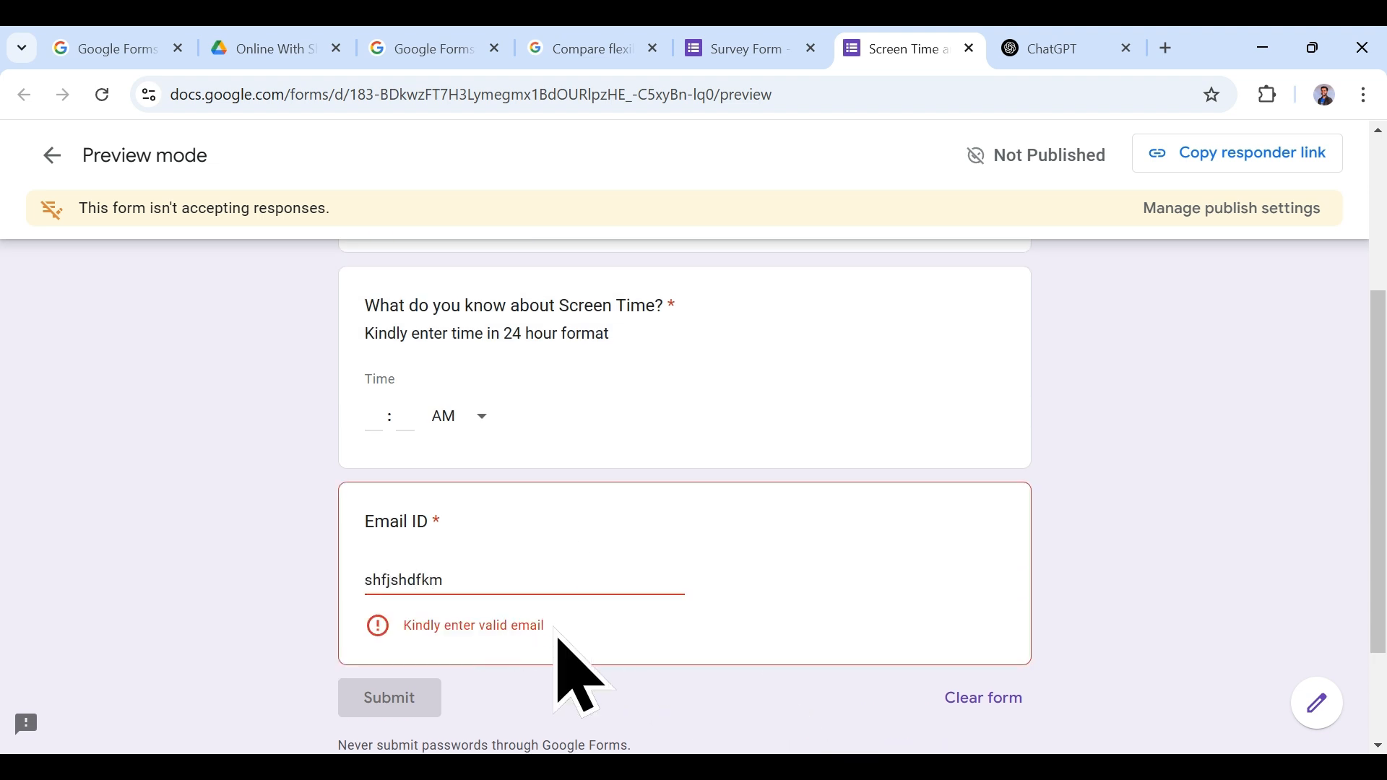
left_click_drag(493, 576, 360, 576)
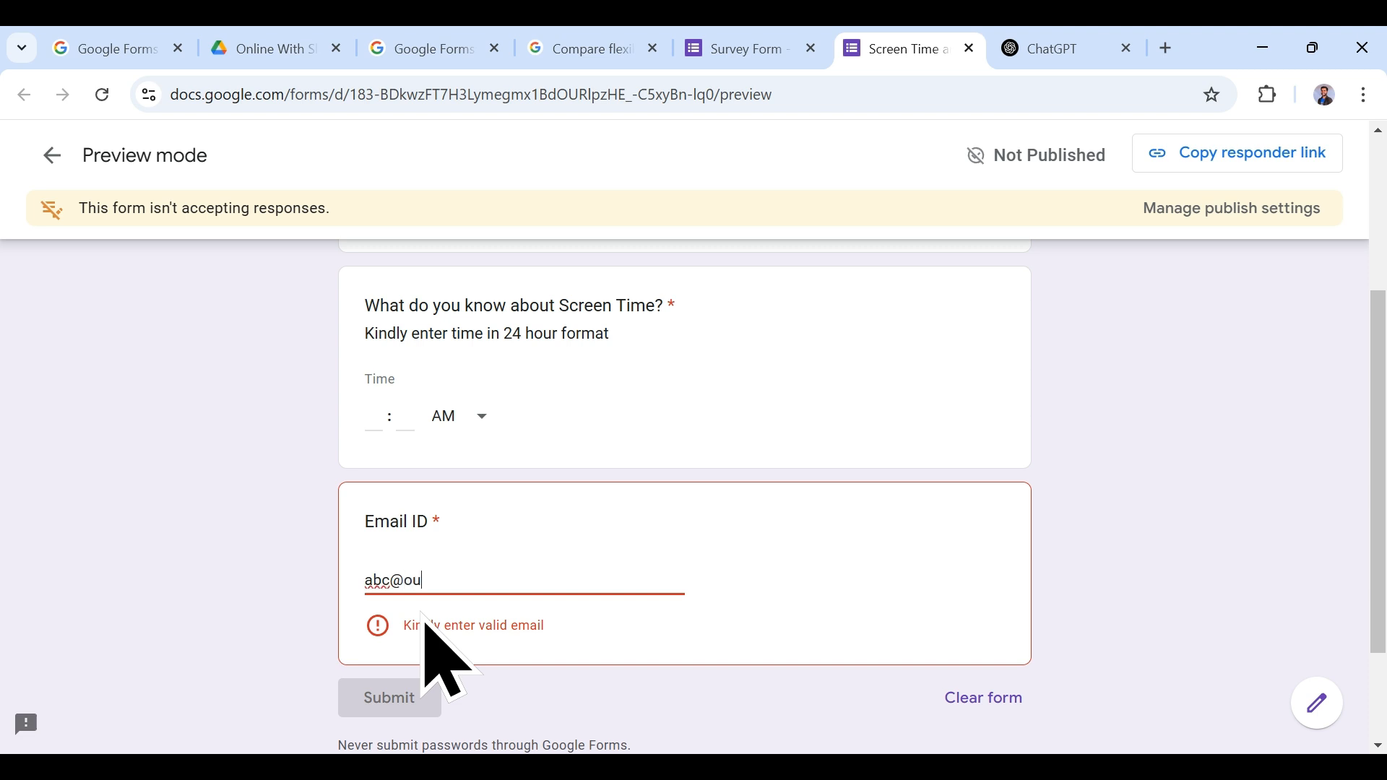
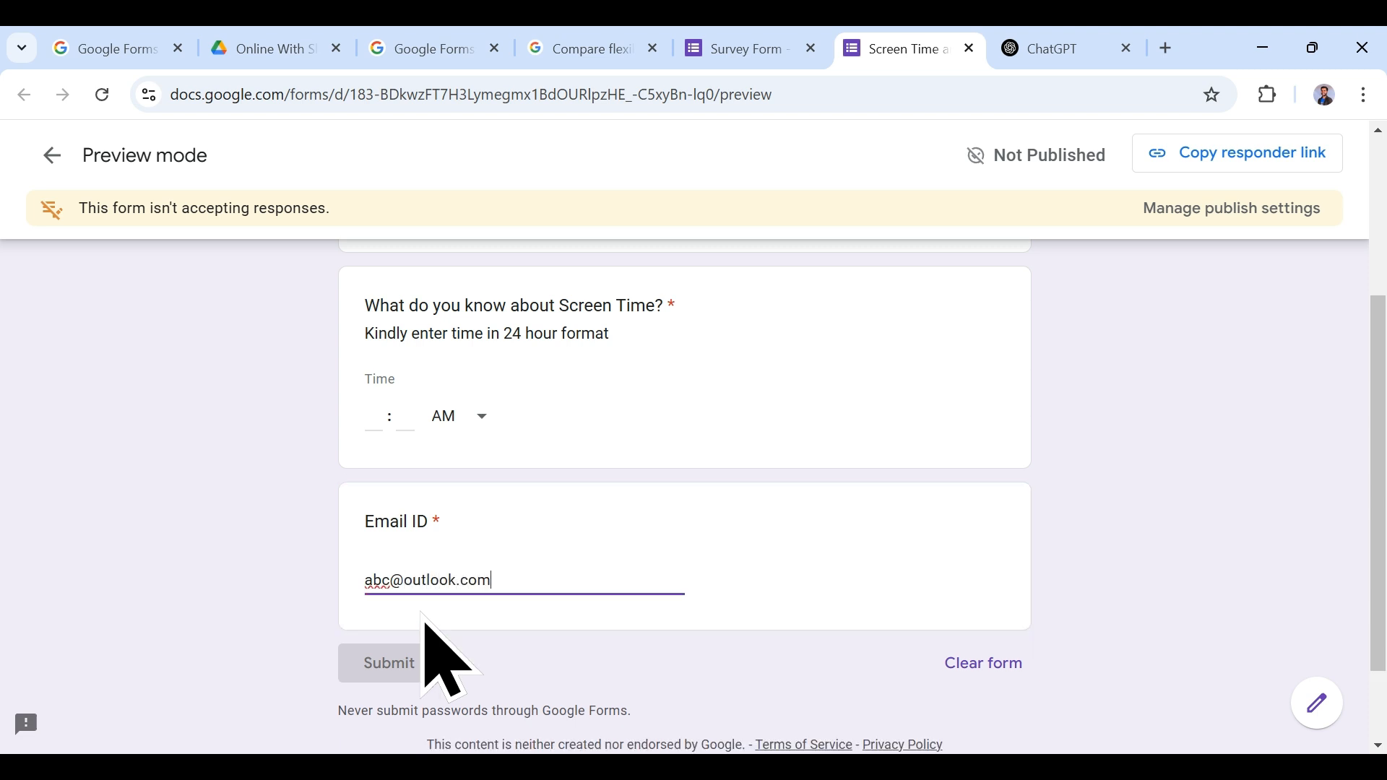
left_click(697, 599)
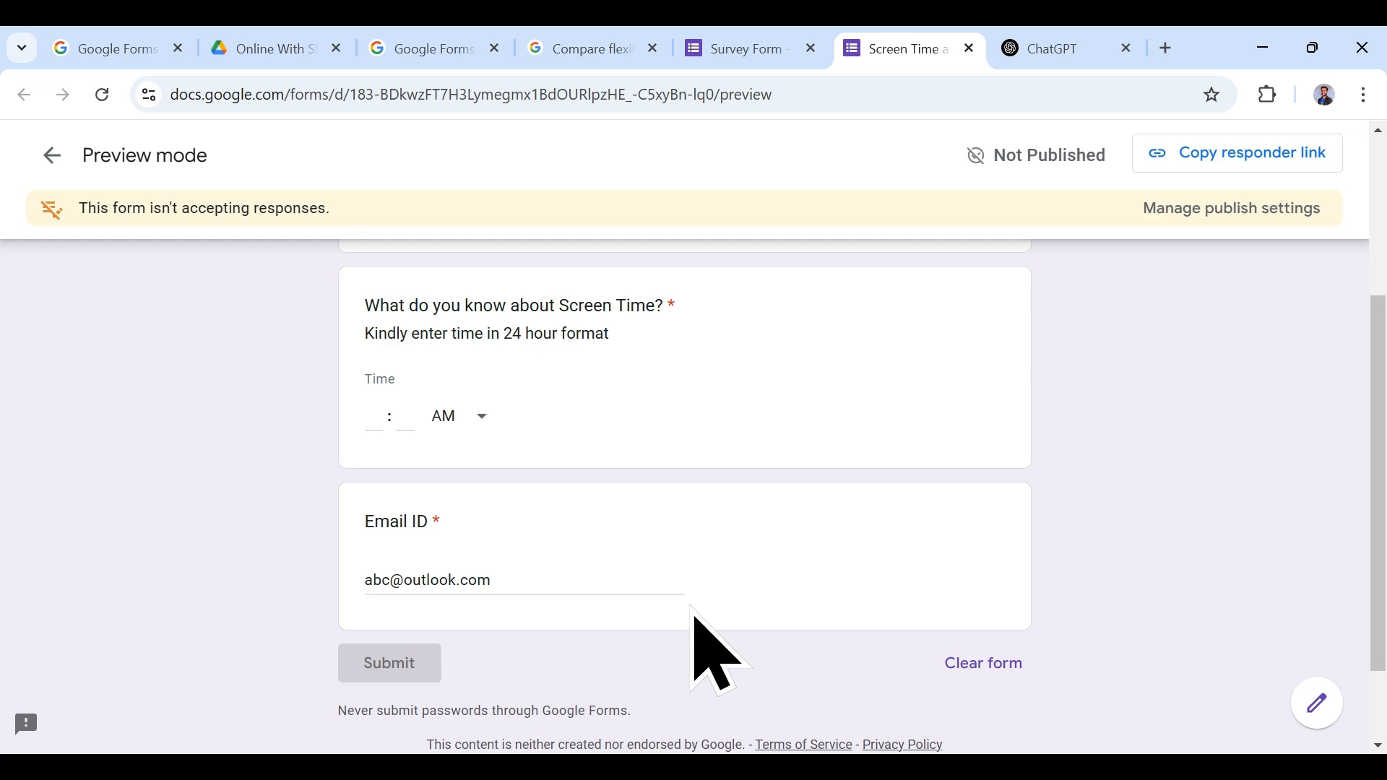
scroll(720, 653, "up", 3)
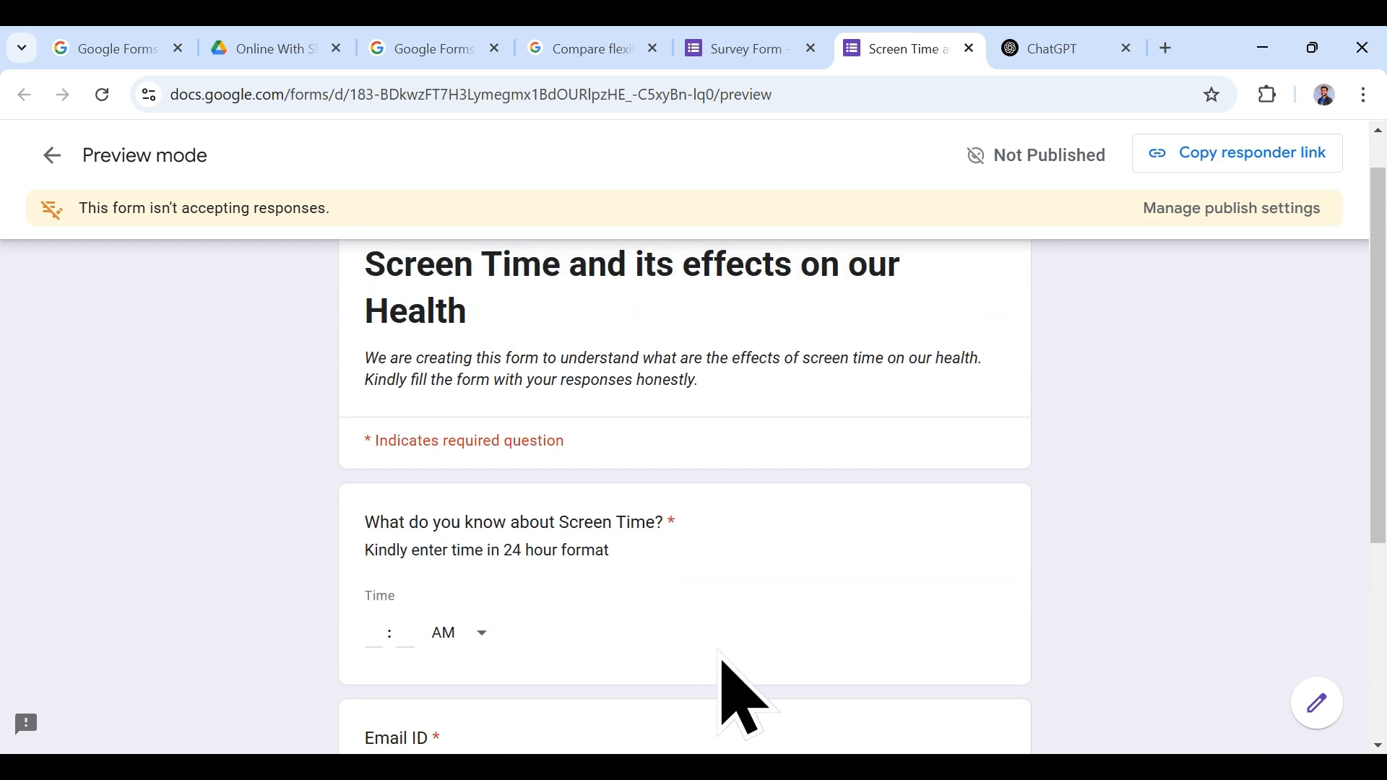
left_click(782, 46)
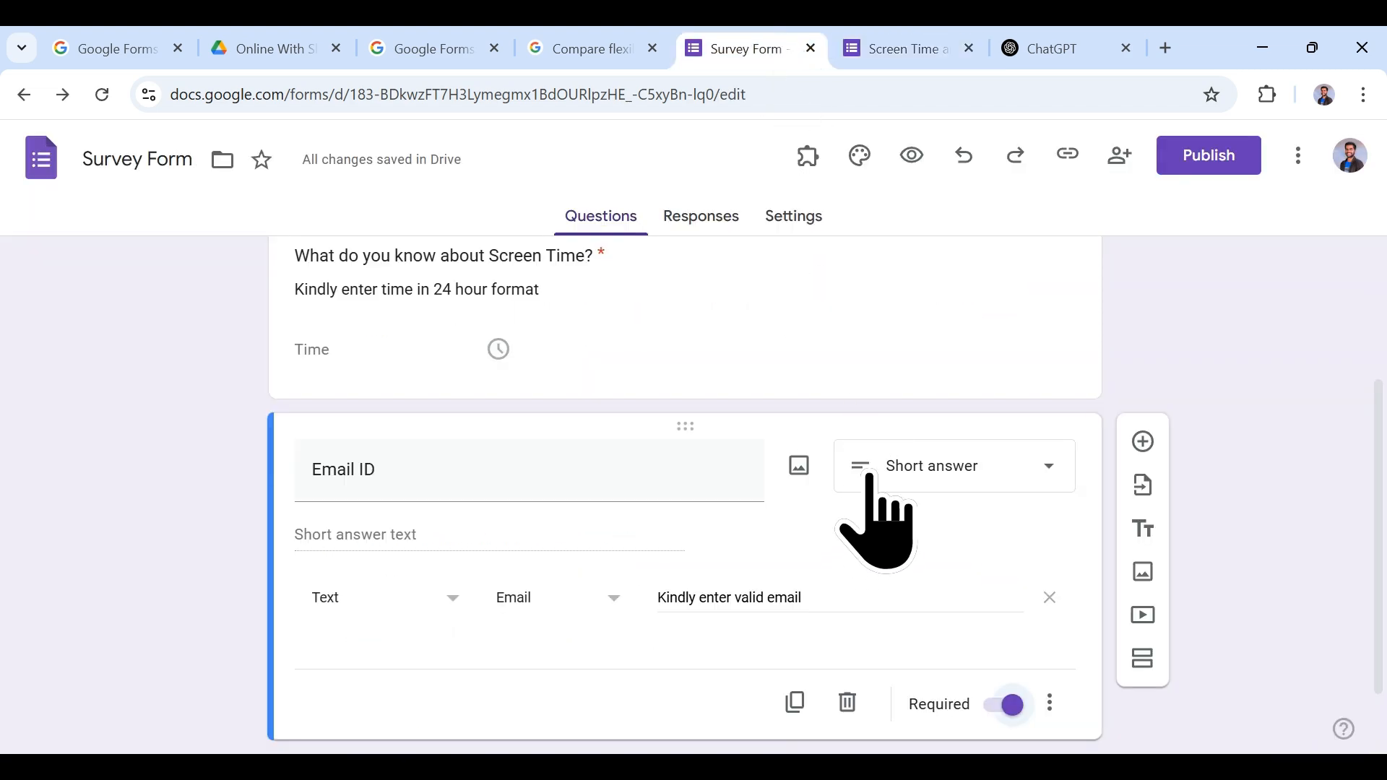
scroll(1031, 609, "down", 1)
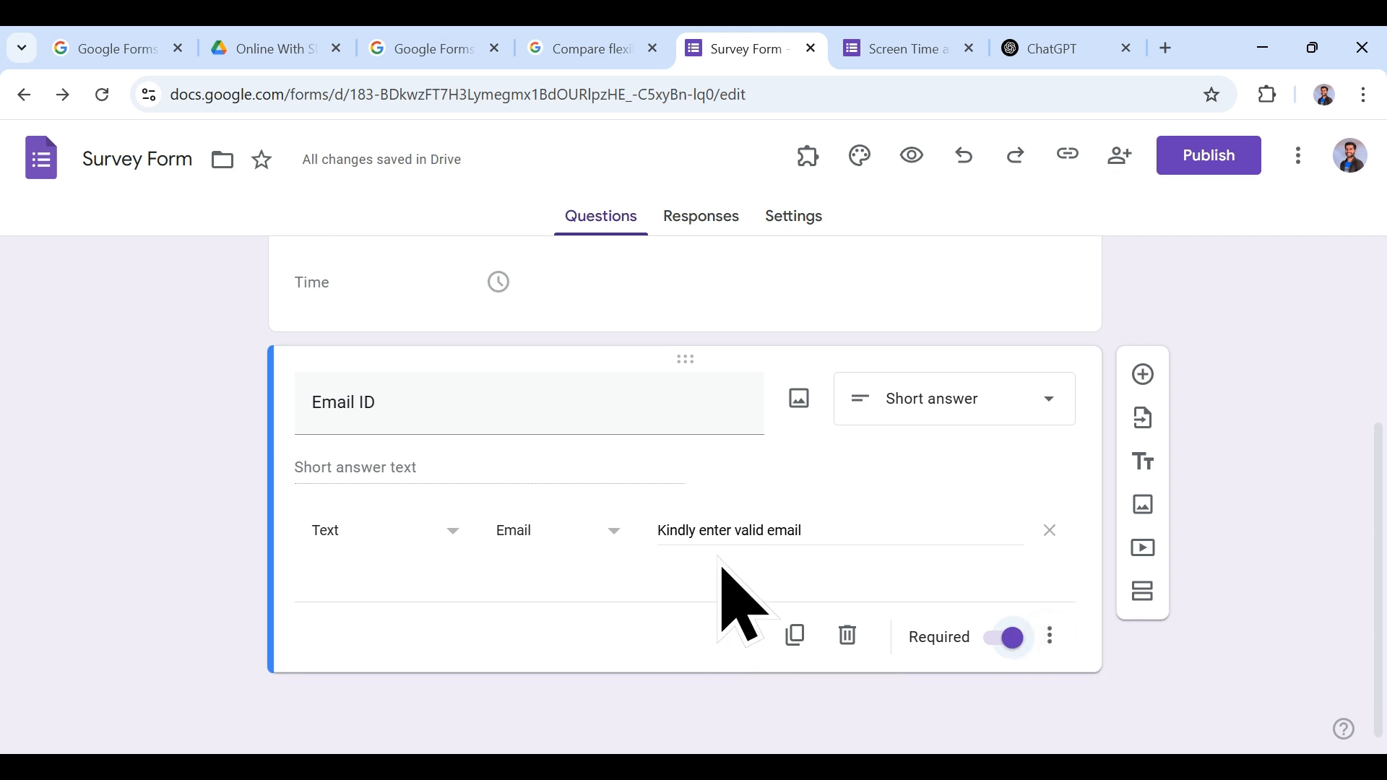
scroll(903, 570, "up", 3)
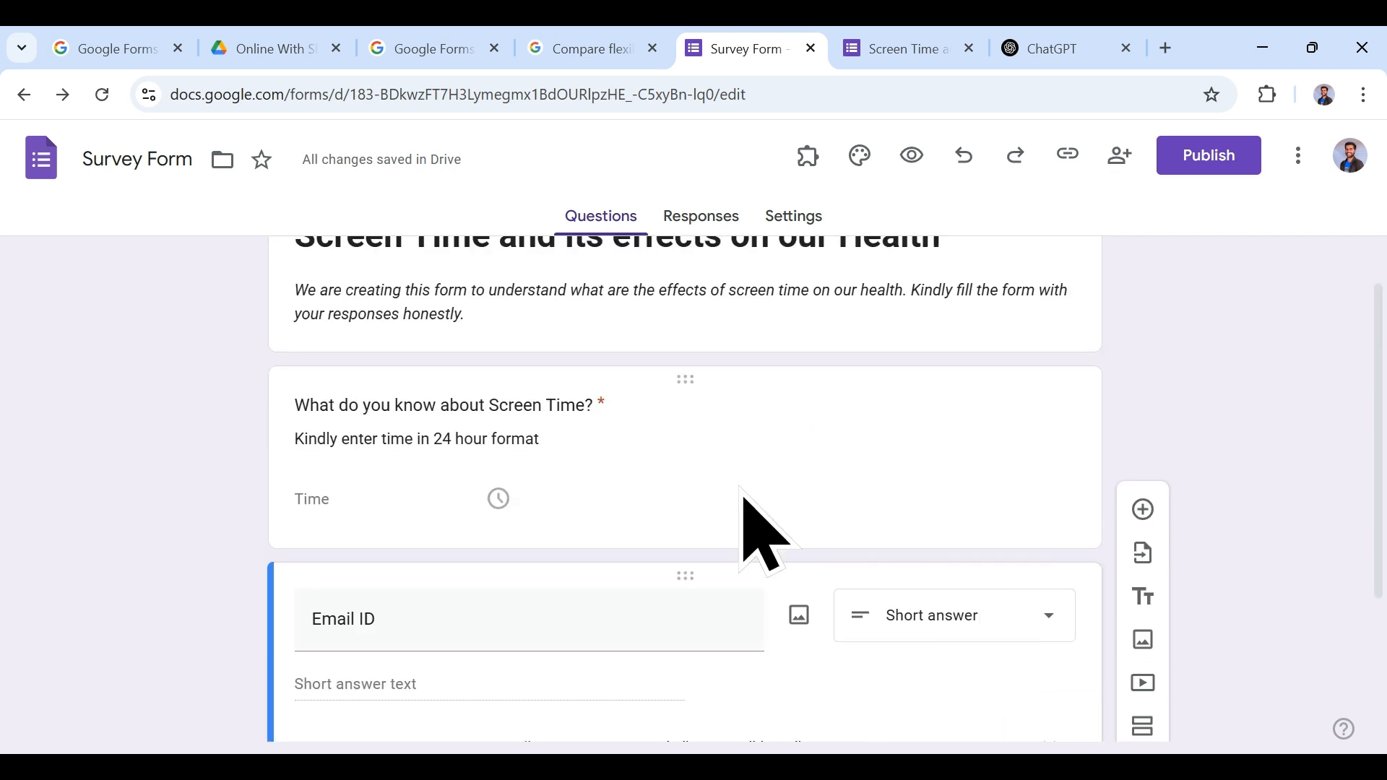
Step: In the theme settings, set the header font to Lora and the question font to Pacifico
scroll(794, 520, "down", 3)
scroll(1011, 505, "up", 3)
scroll(983, 440, "down", 2)
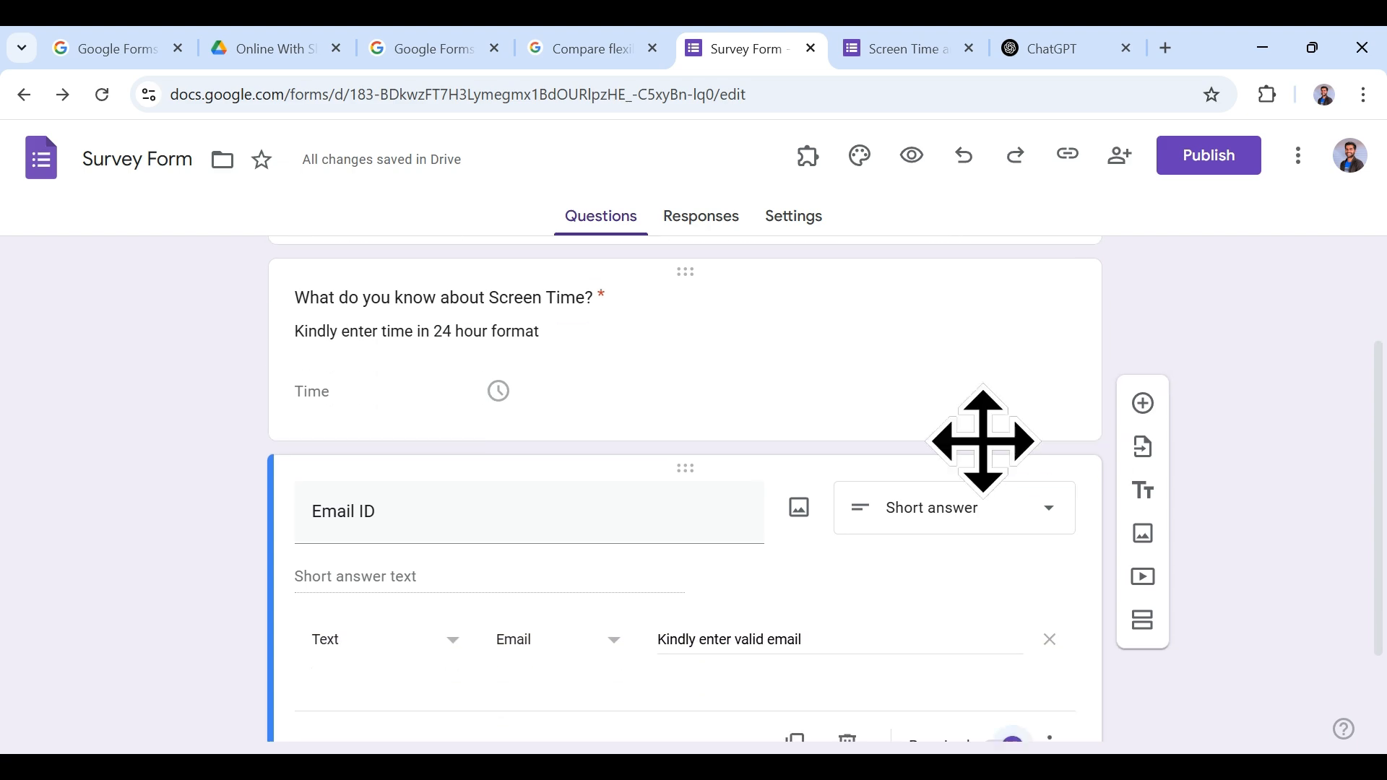
scroll(722, 405, "up", 3)
left_click(860, 157)
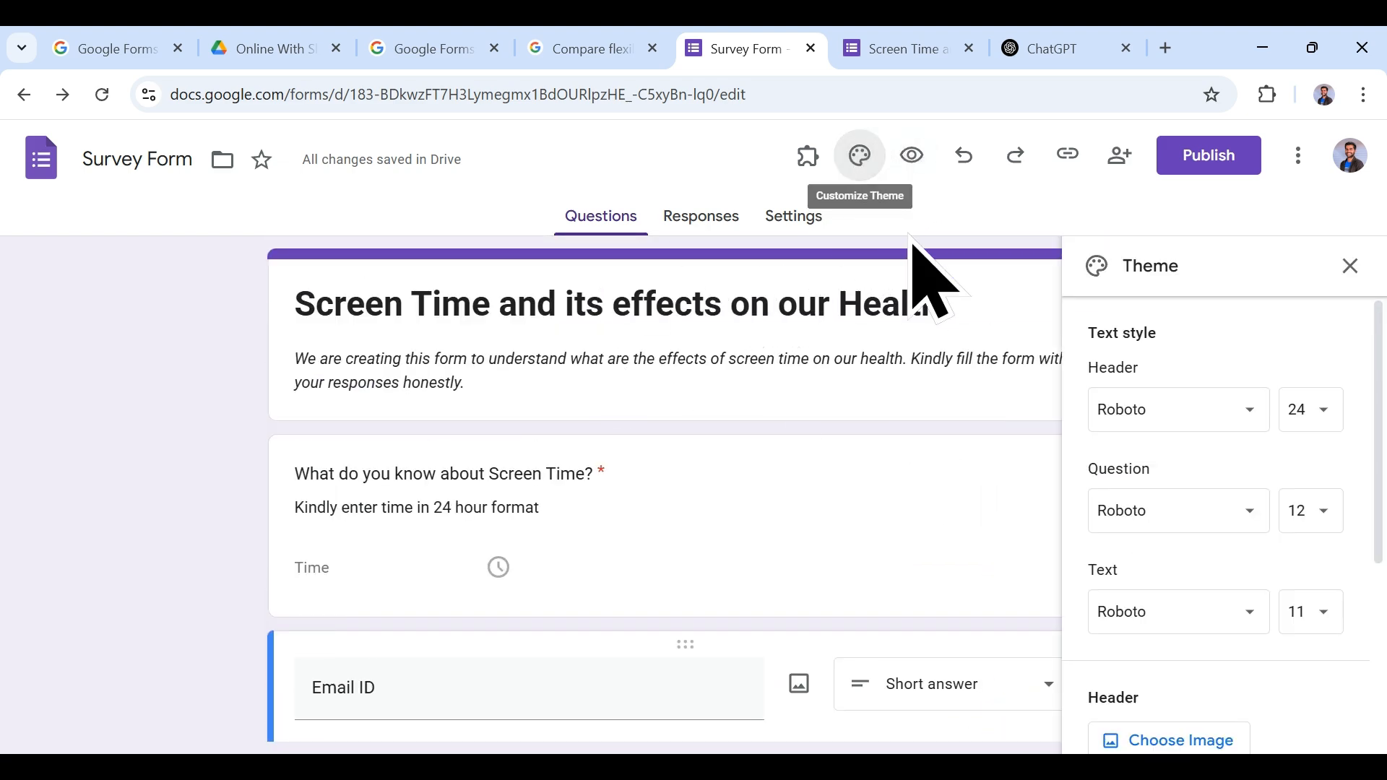
left_click(1201, 419)
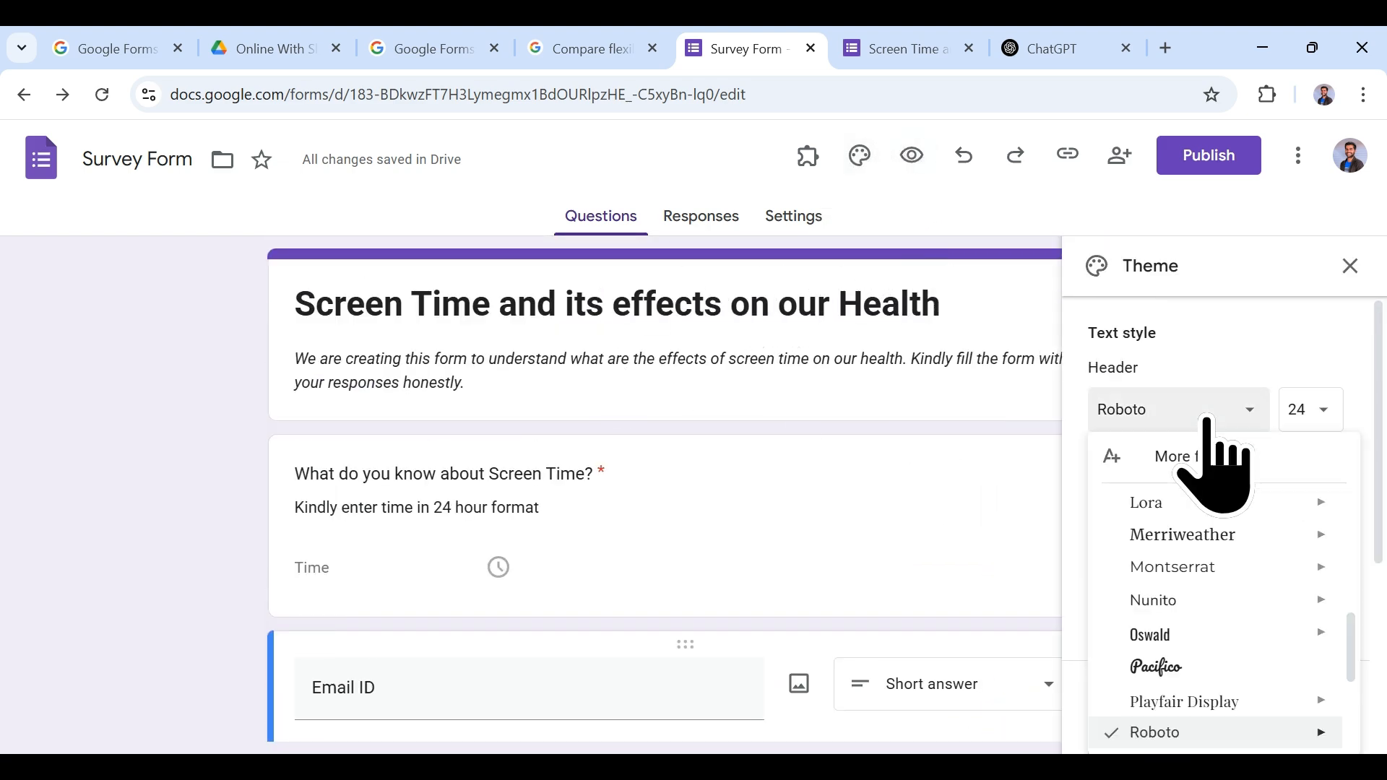
left_click(1188, 504)
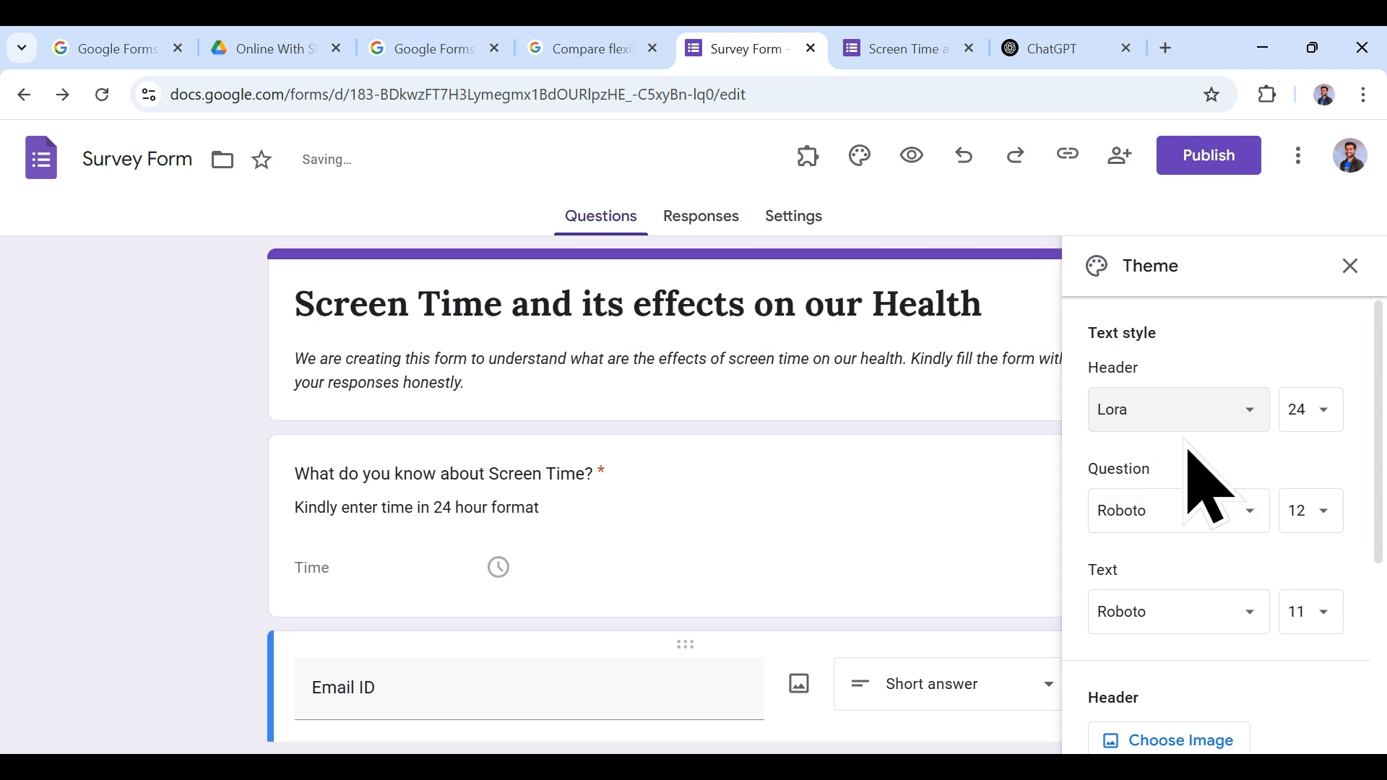
left_click(1228, 514)
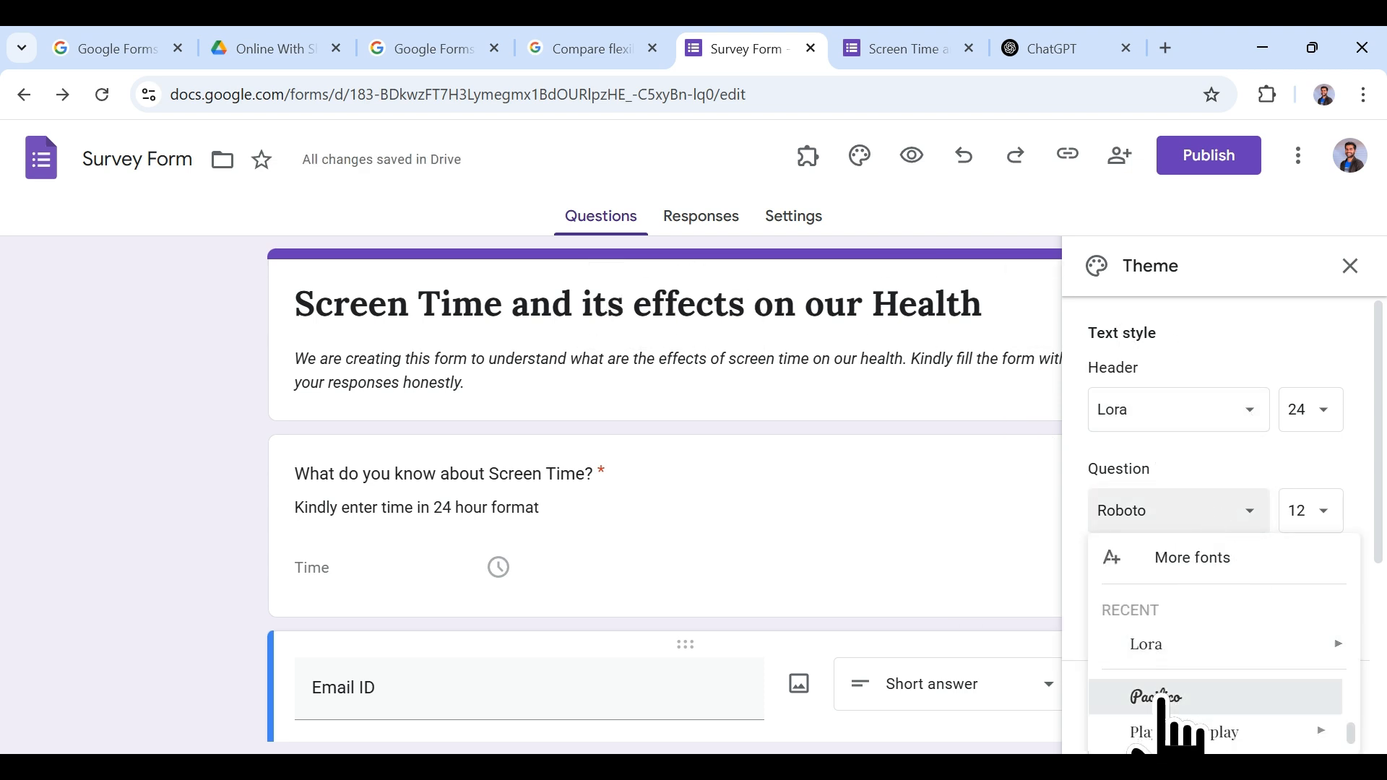
left_click(1161, 698)
scroll(1199, 577, "down", 3)
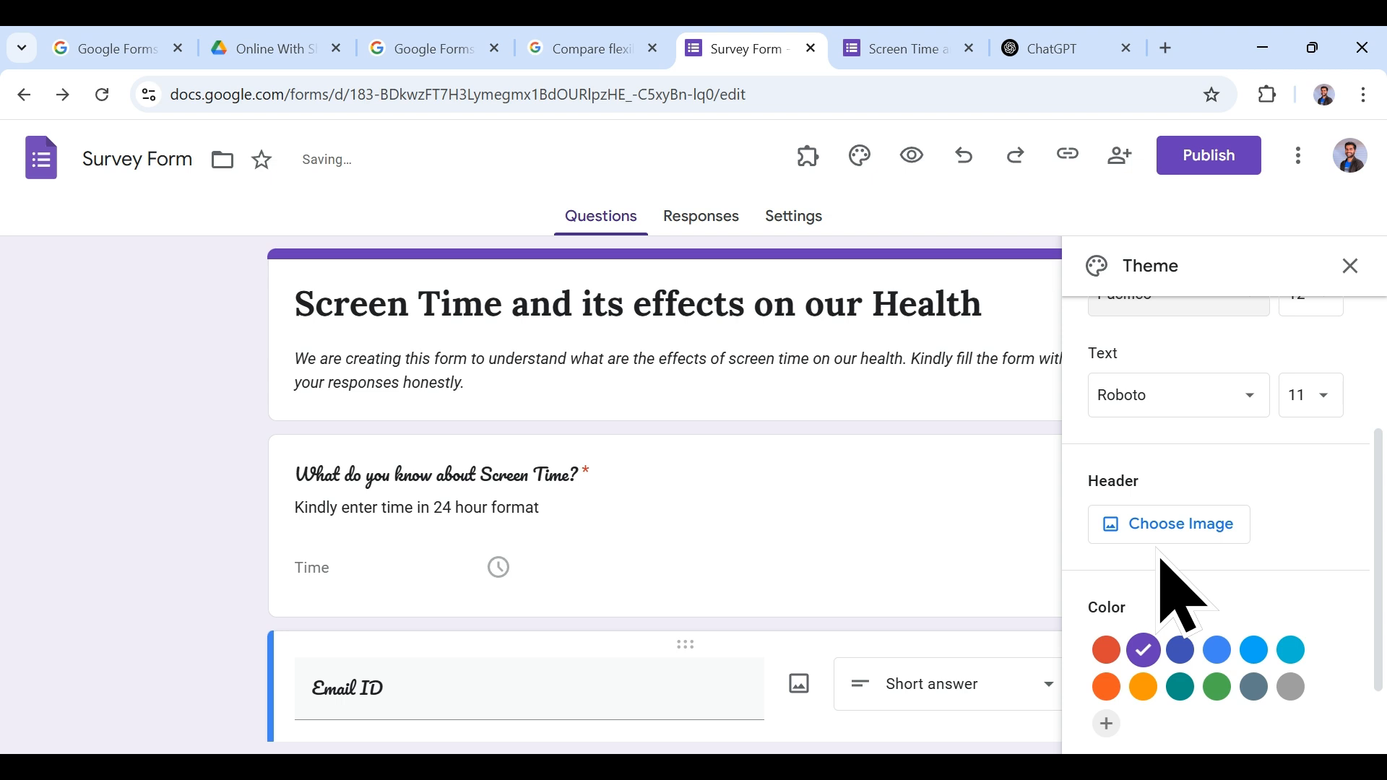
Step: Browse the header image categories and apply the starry night-sky picture as the form header
left_click(1178, 528)
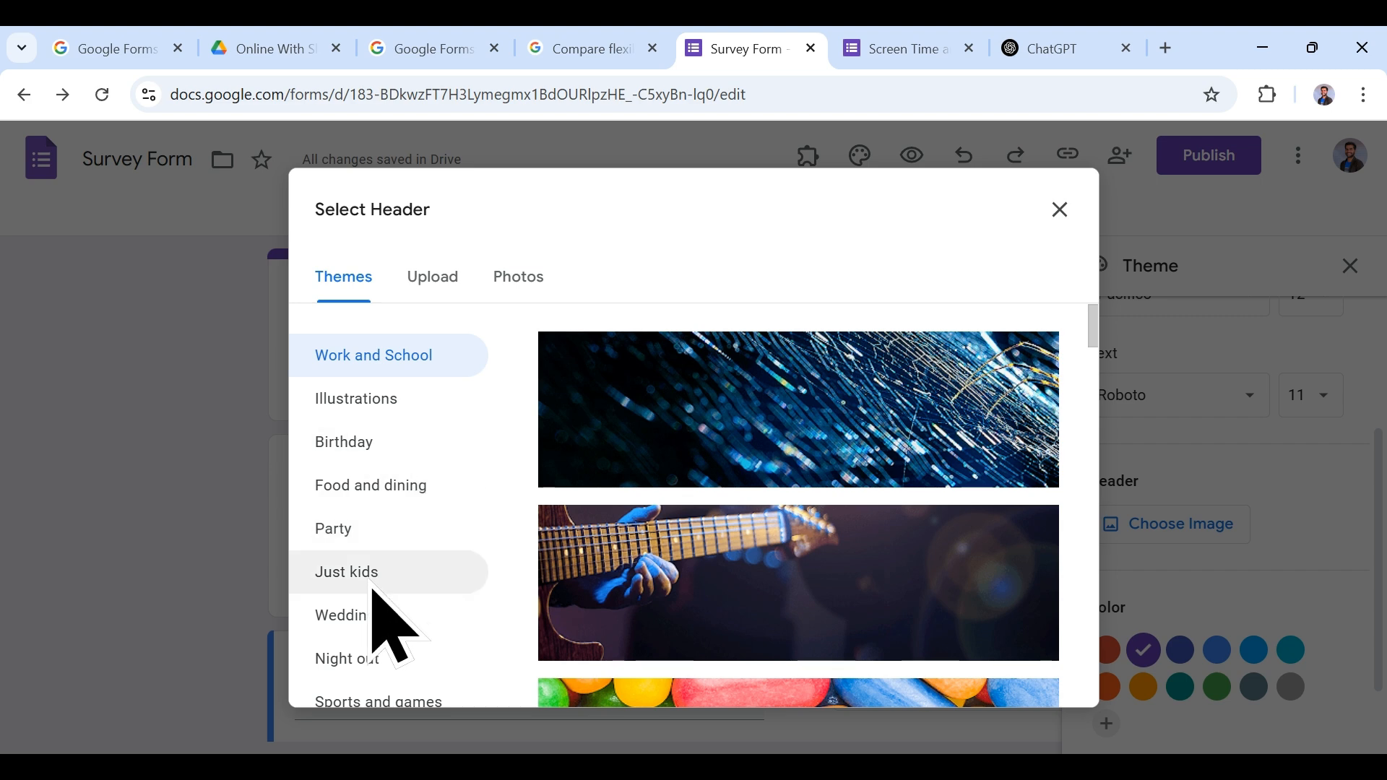
left_click(372, 628)
left_click(377, 659)
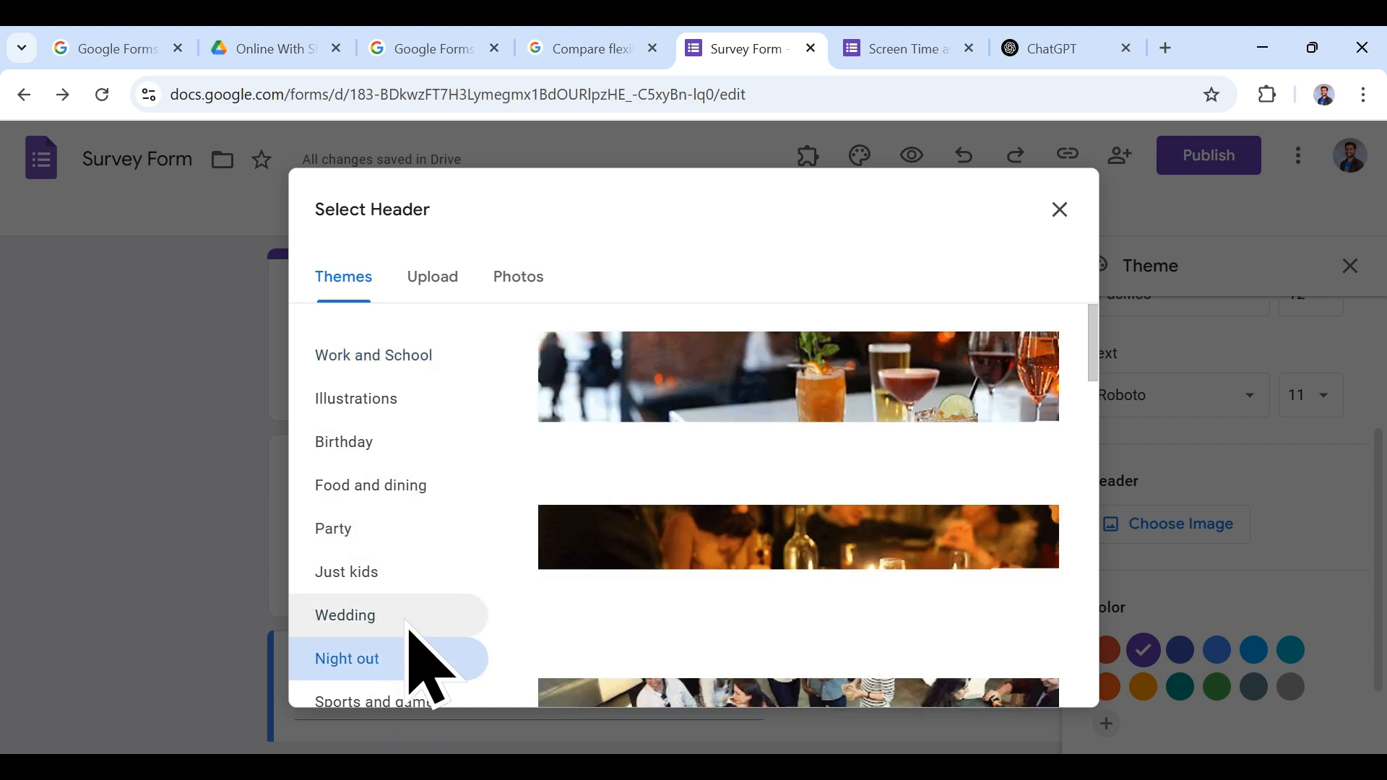
left_click(397, 484)
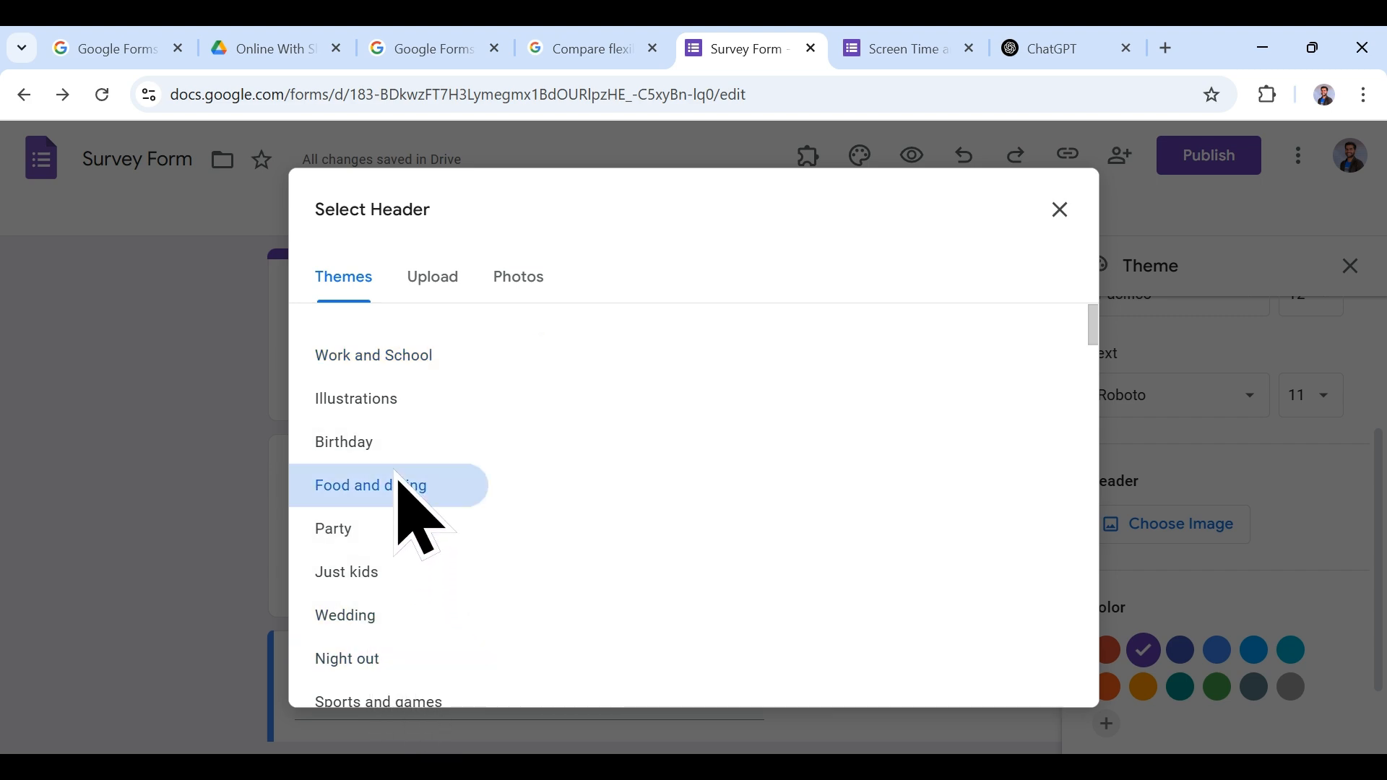
left_click(396, 578)
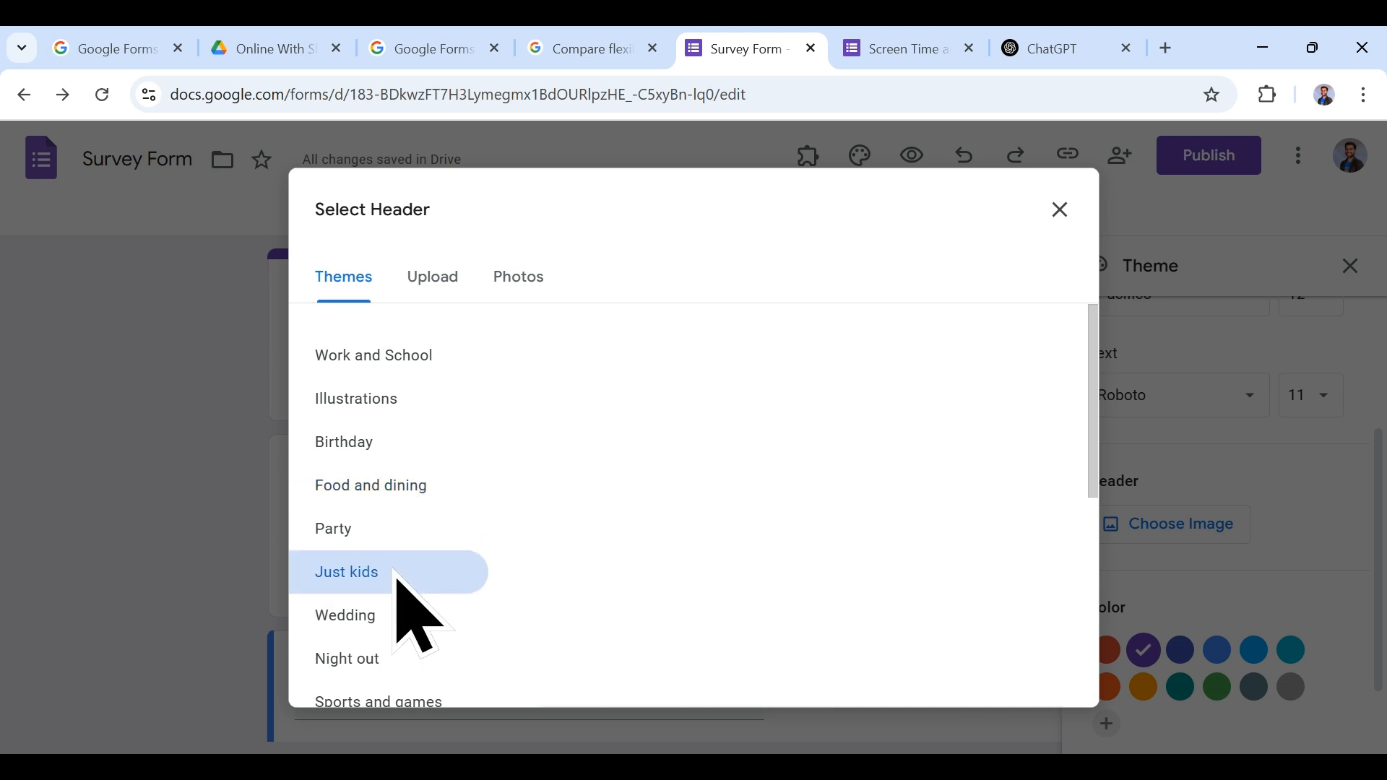
left_click(391, 692)
left_click(394, 444)
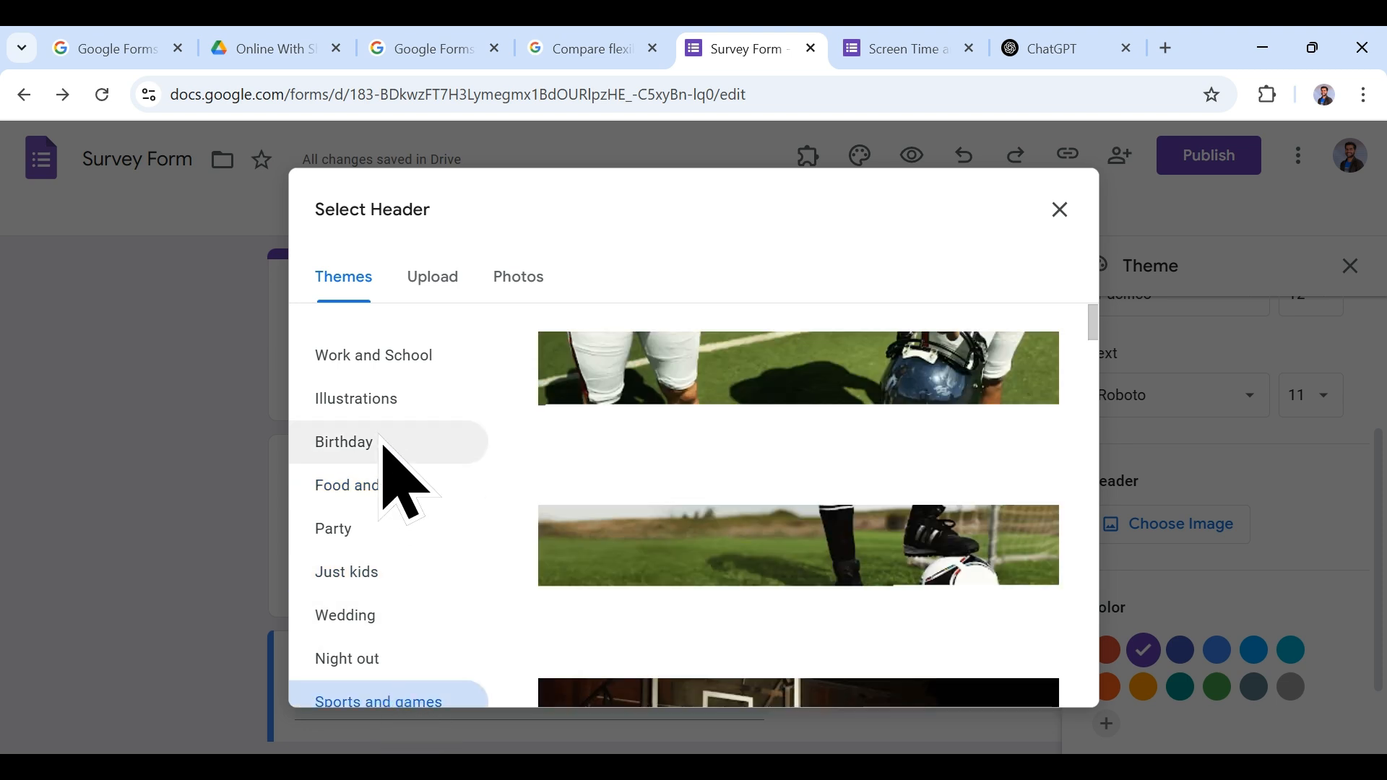
left_click(409, 483)
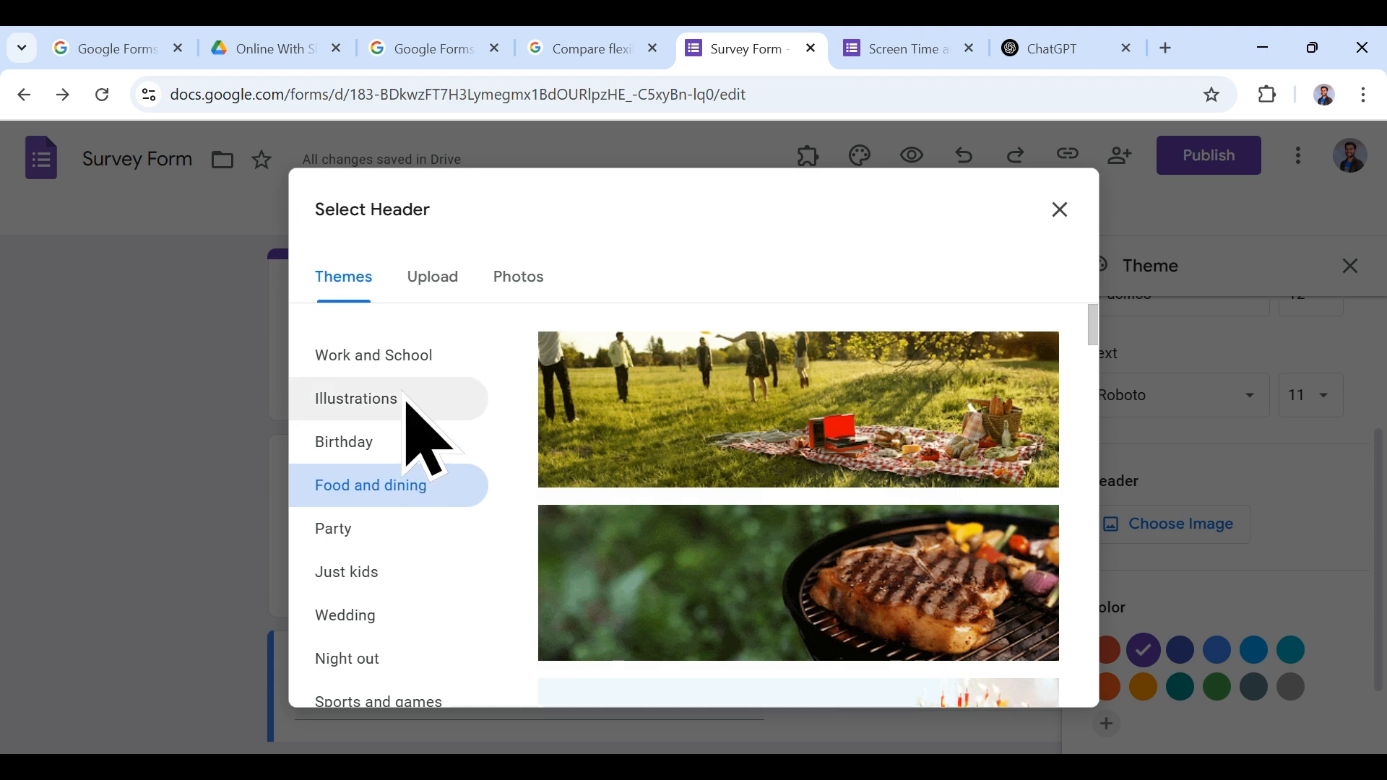
left_click(394, 356)
scroll(758, 498, "down", 10)
scroll(758, 498, "down", 10)
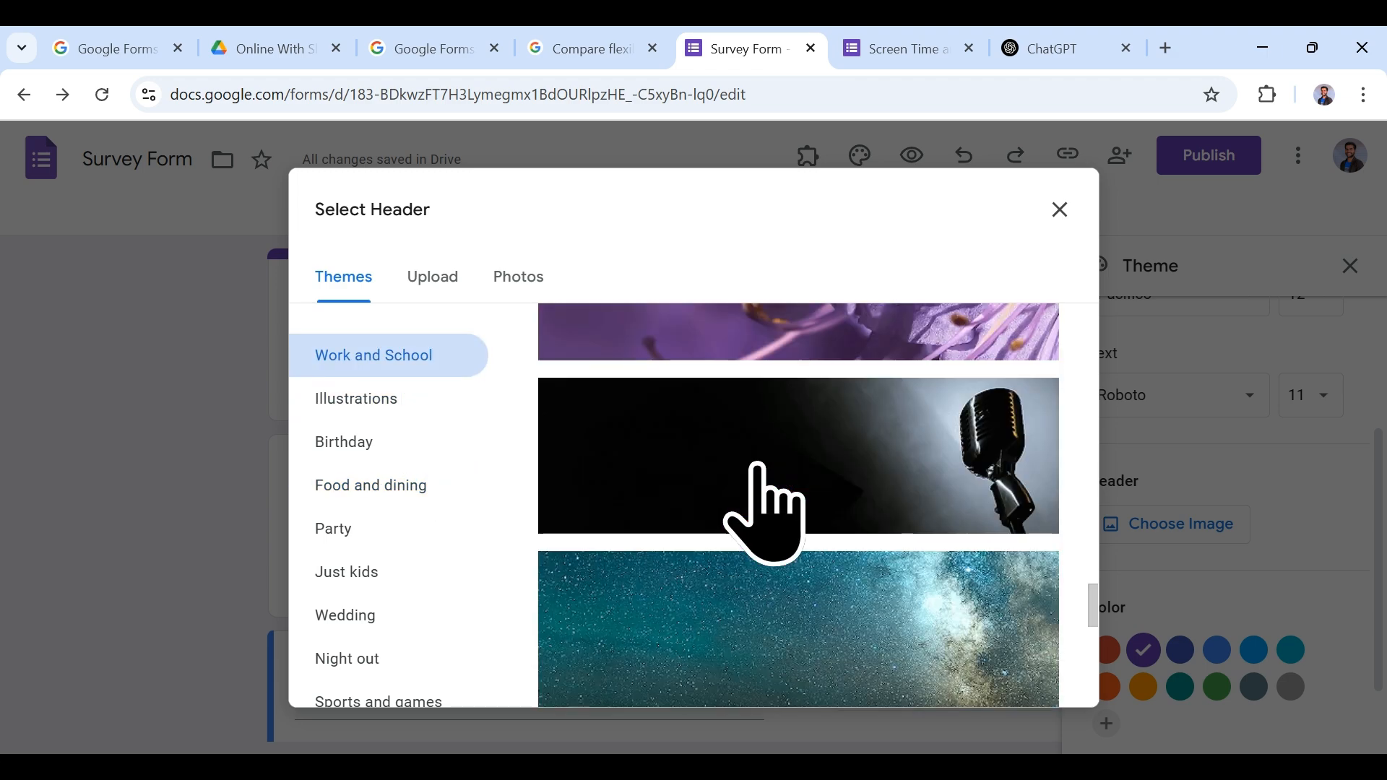
scroll(756, 470, "up", 2)
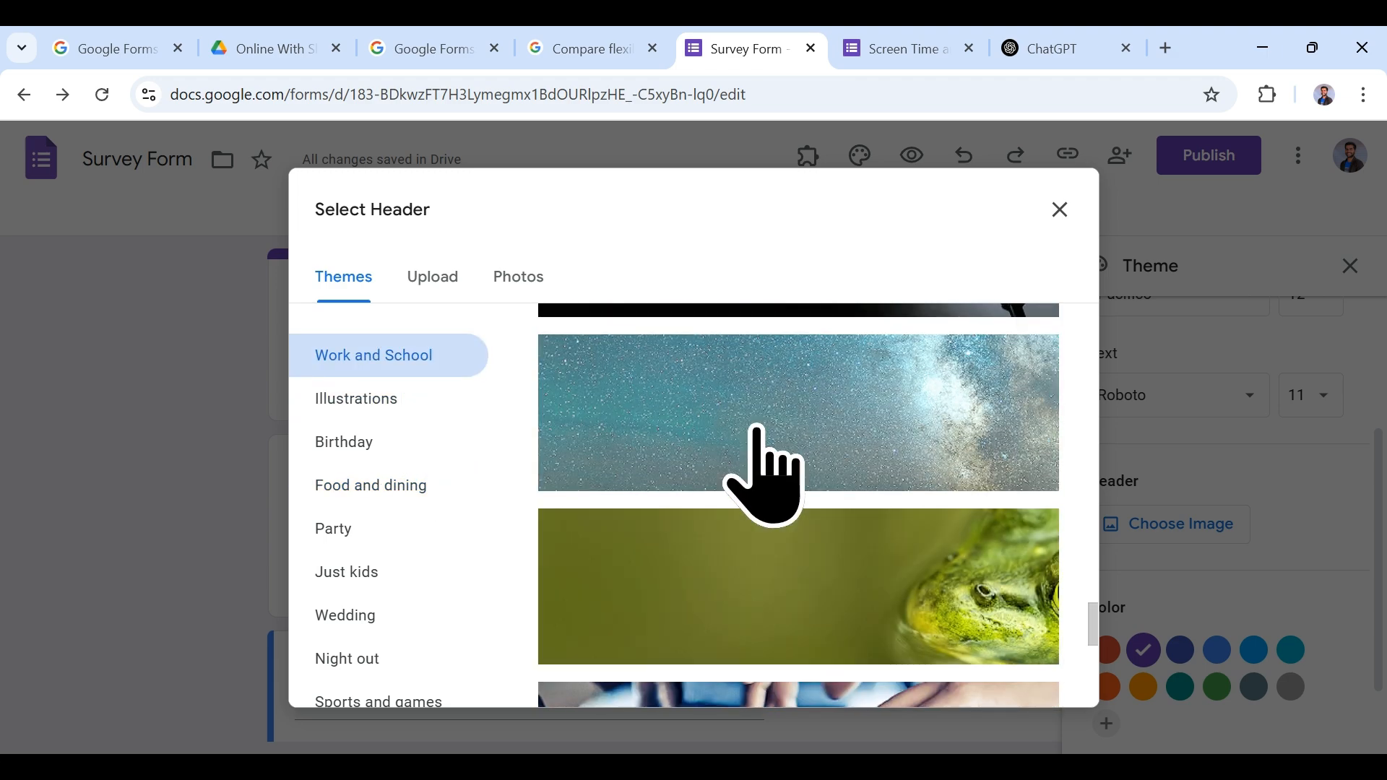
left_click(755, 427)
left_click(1033, 679)
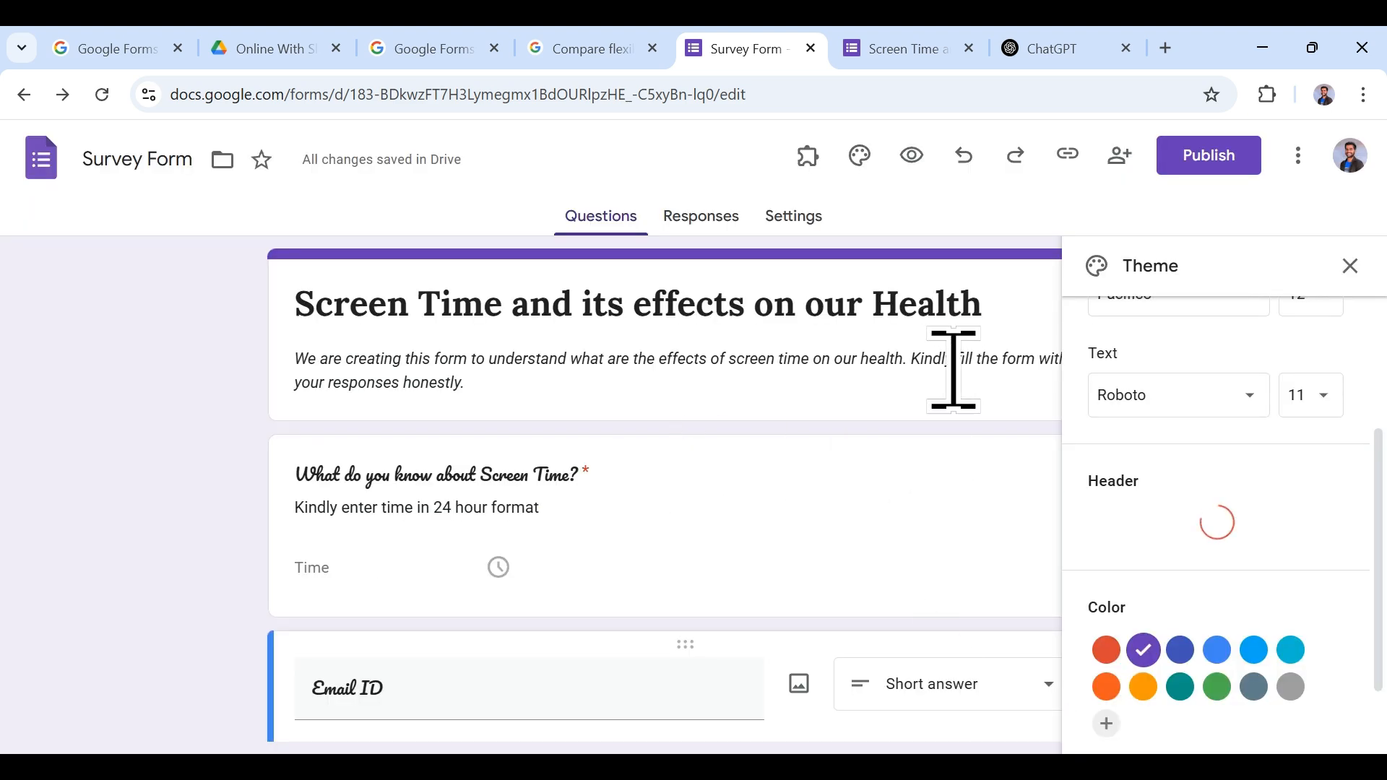
Step: Close the theme settings and bring up the form's preview tab
left_click(1350, 265)
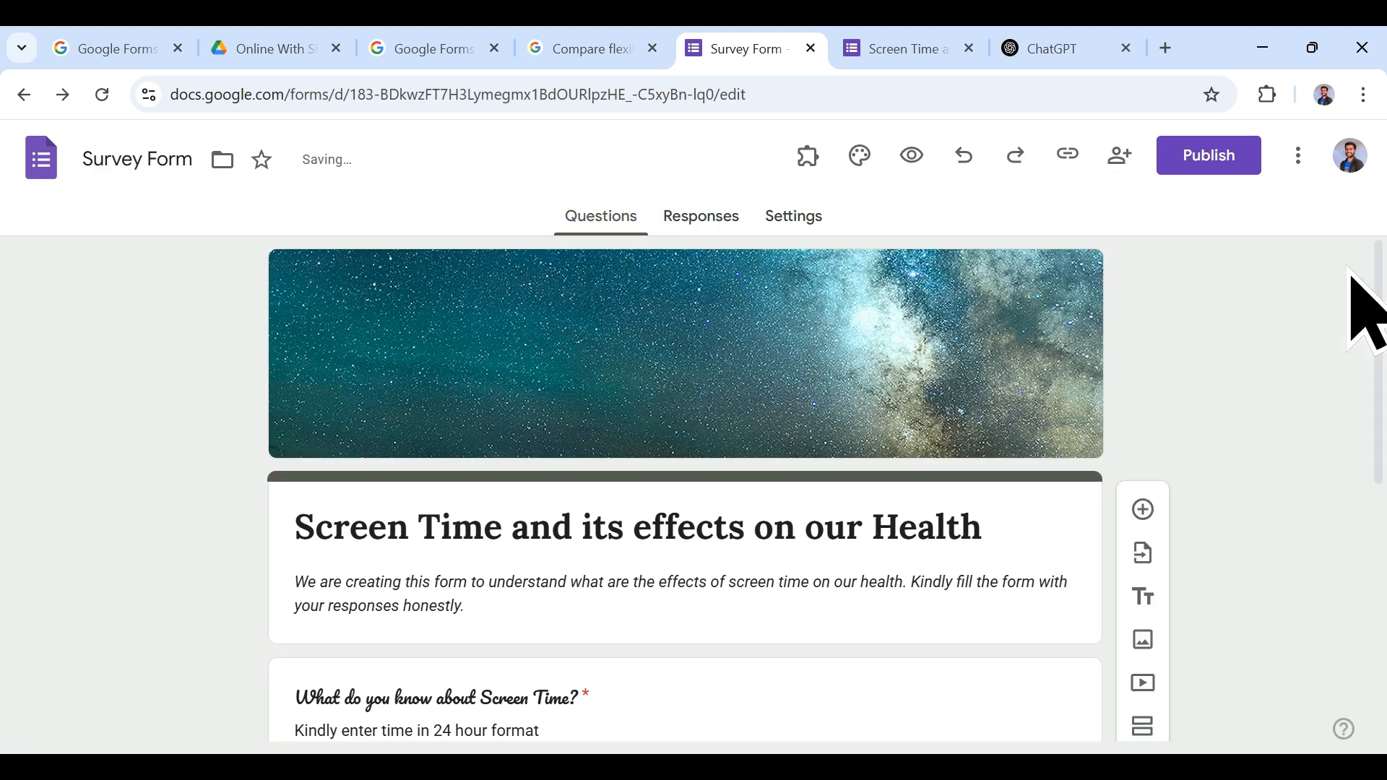
scroll(867, 506, "down", 3)
left_click(907, 45)
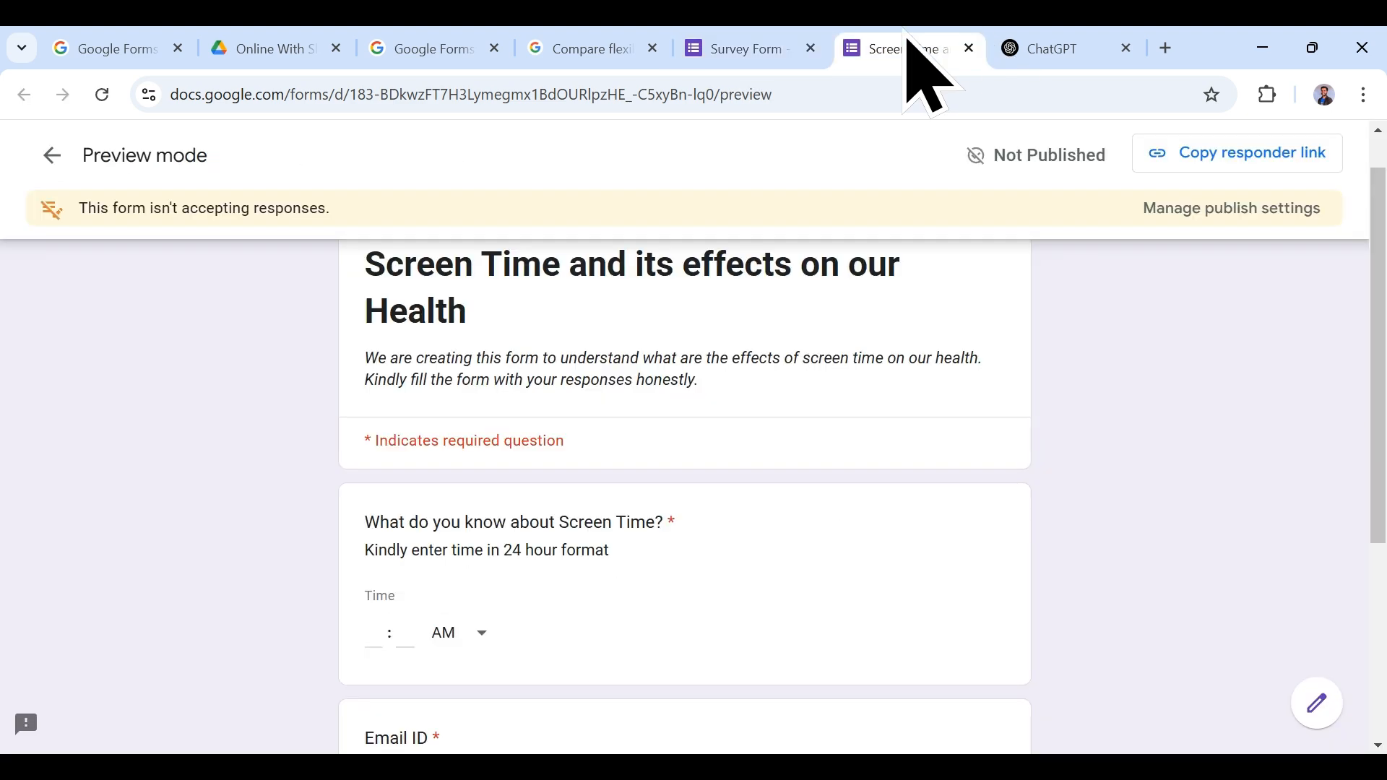
Step: Swap the starry header for the Themes picture of an open book whose pages form a heart
left_click(112, 104)
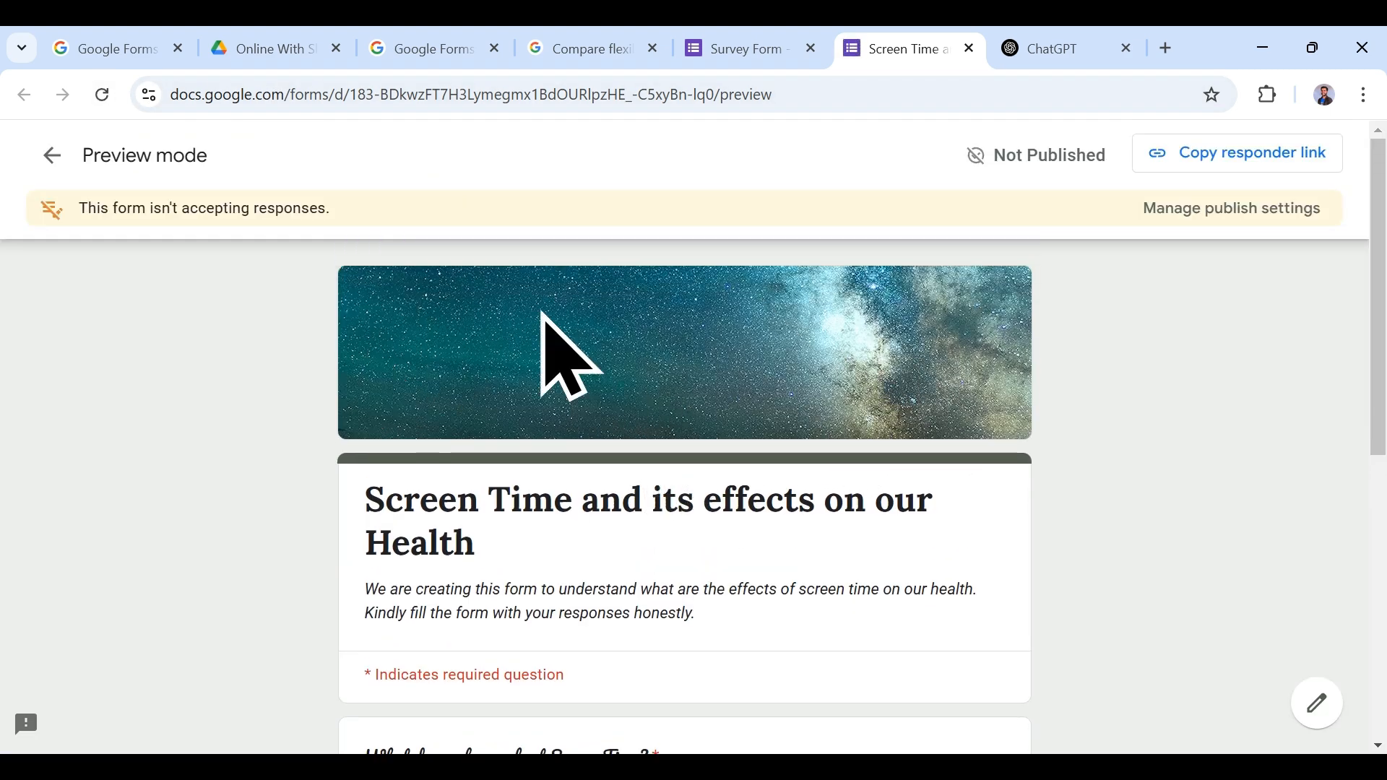
left_click(753, 58)
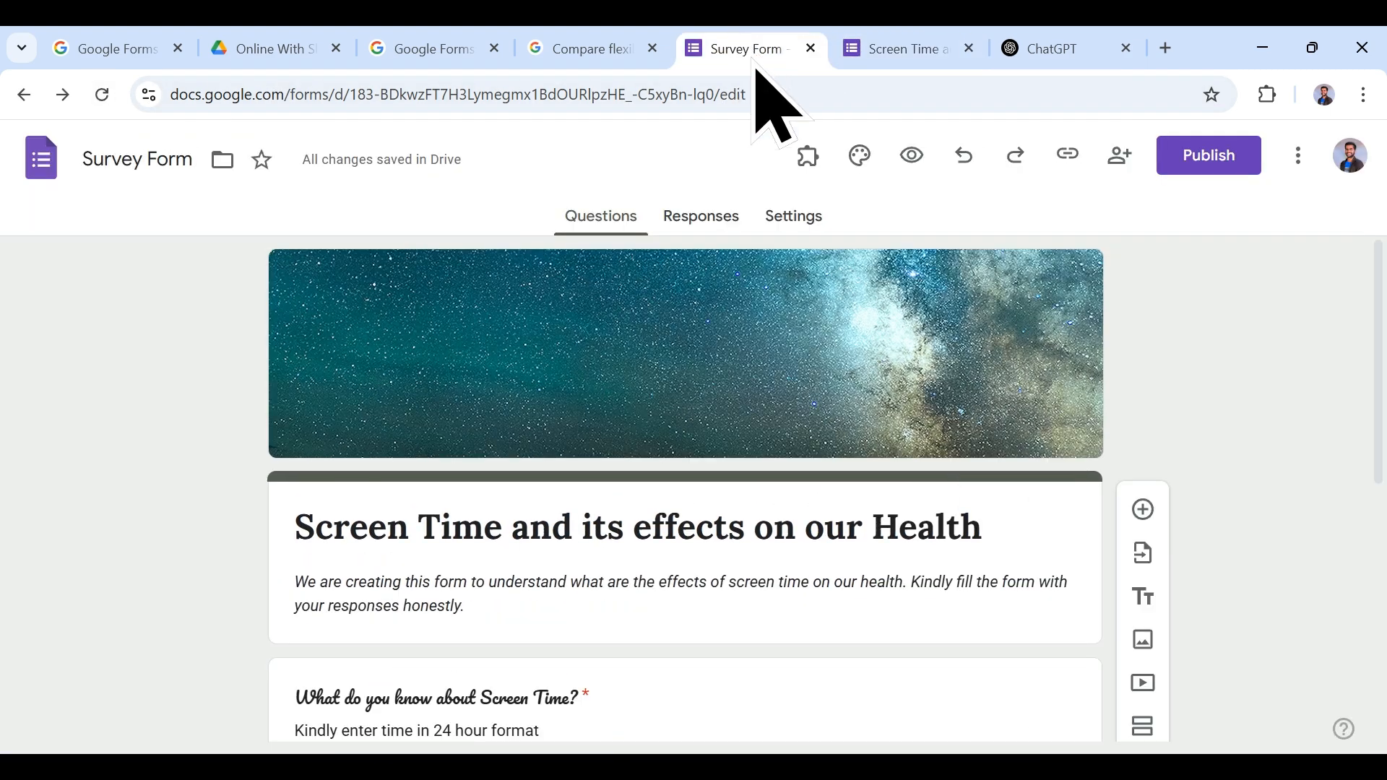
left_click(859, 156)
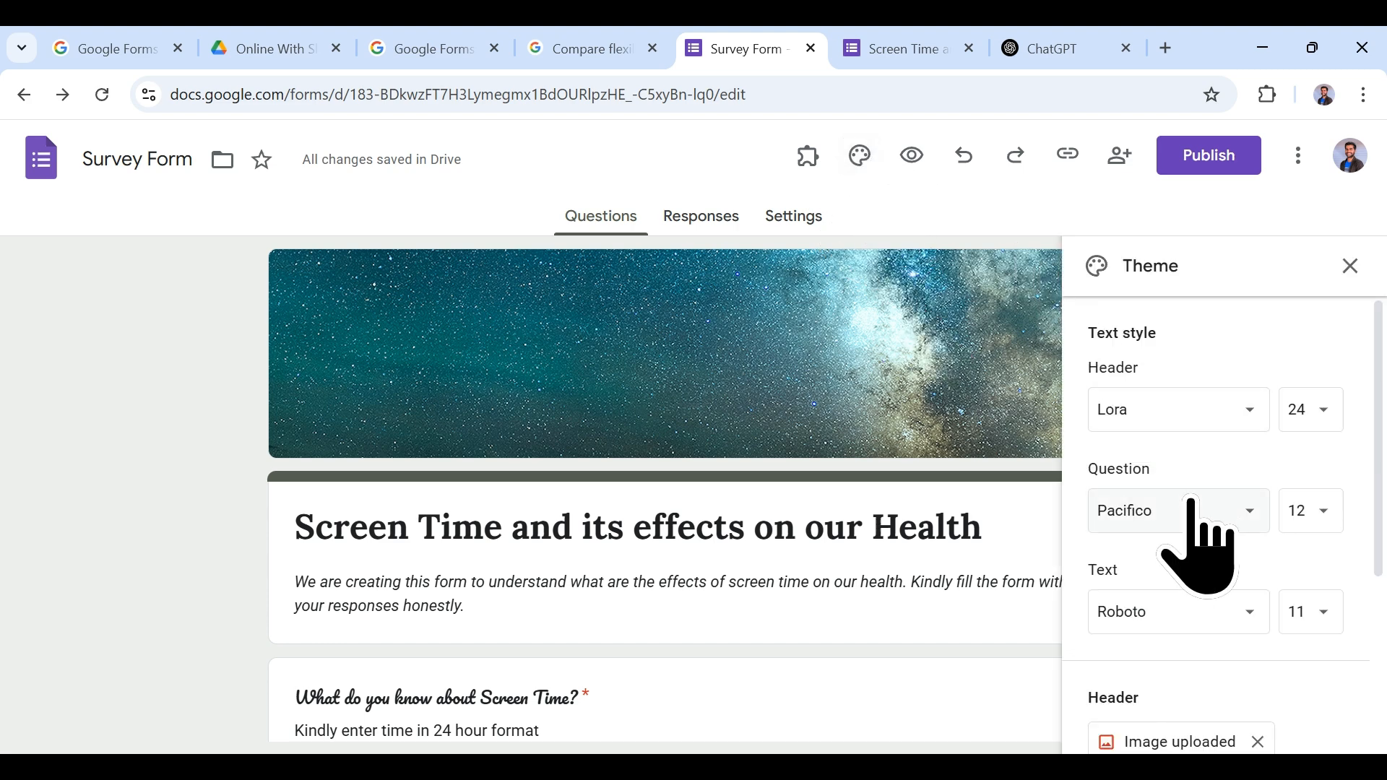
scroll(1203, 542, "down", 4)
left_click(1258, 461)
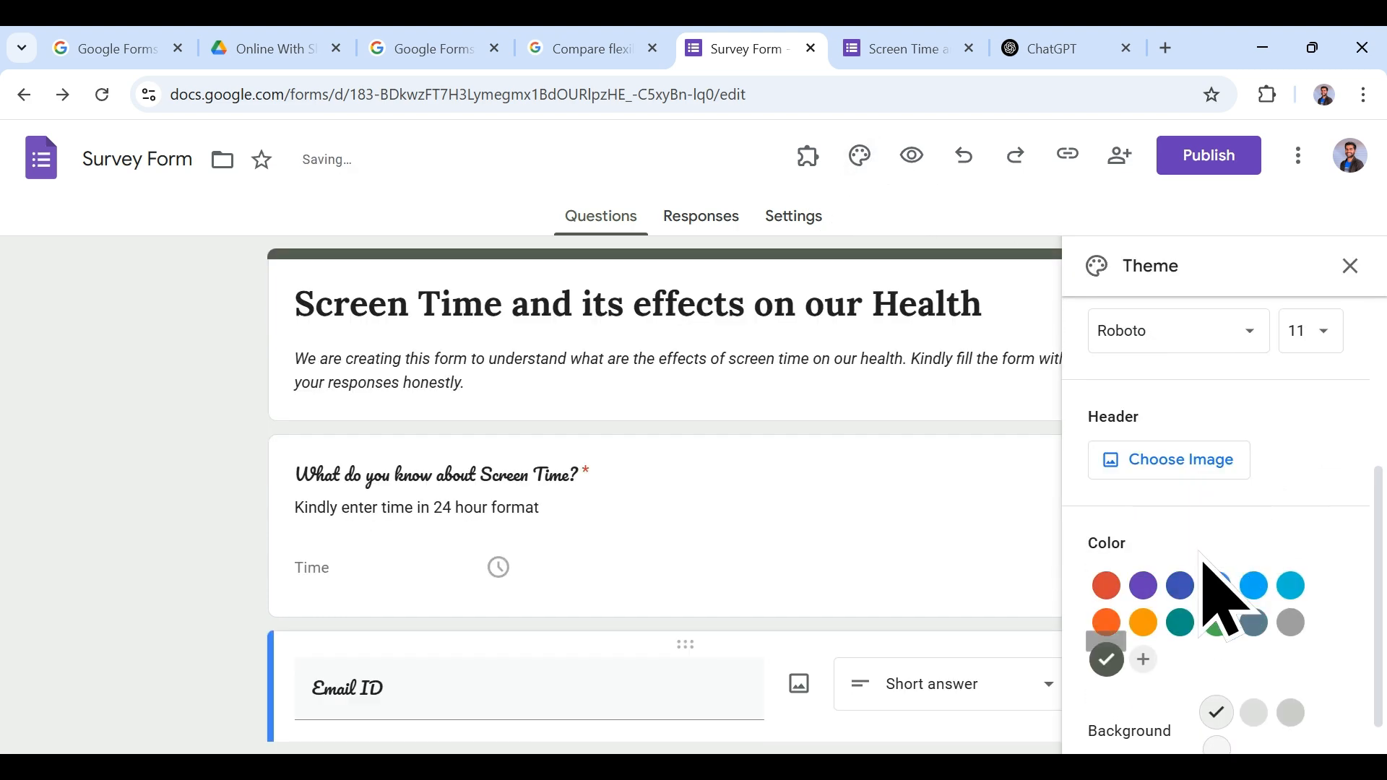
left_click(1209, 471)
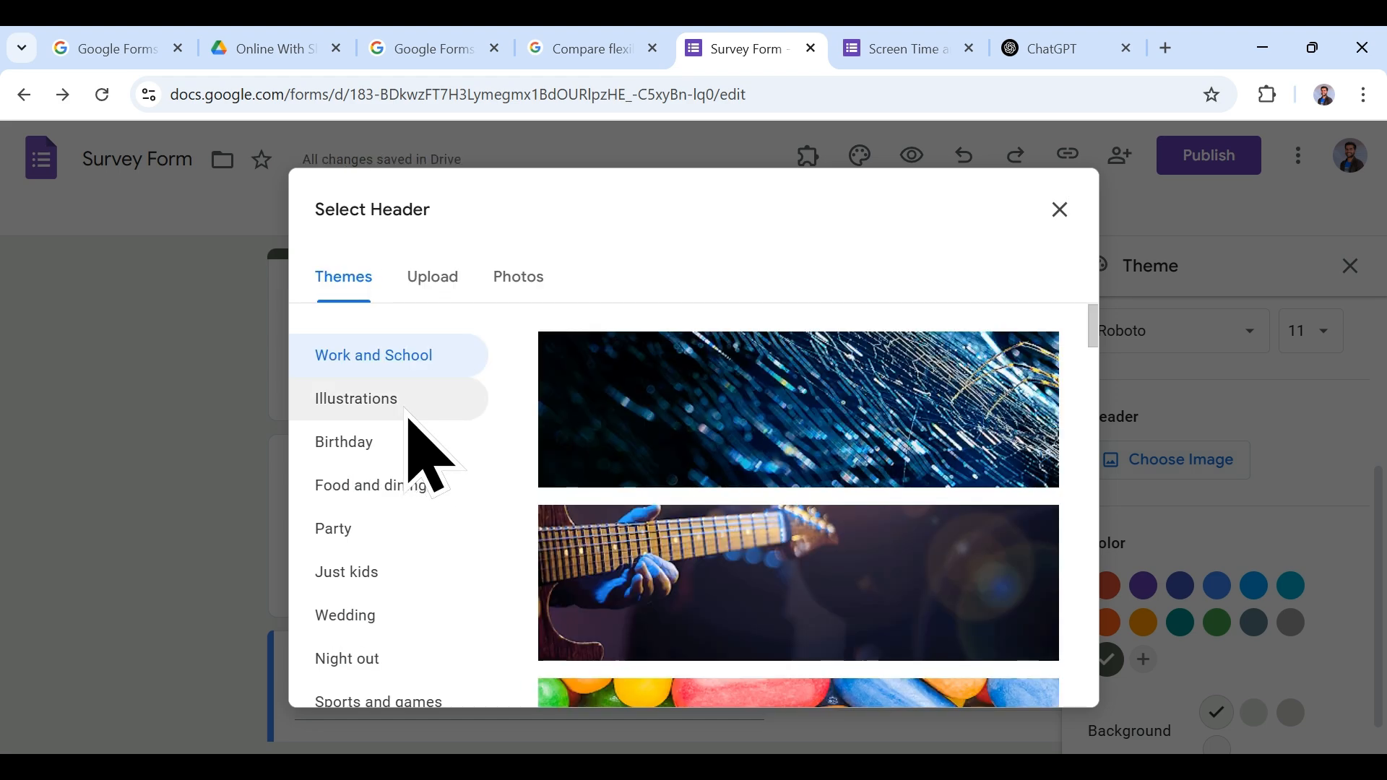
scroll(954, 497, "down", 5)
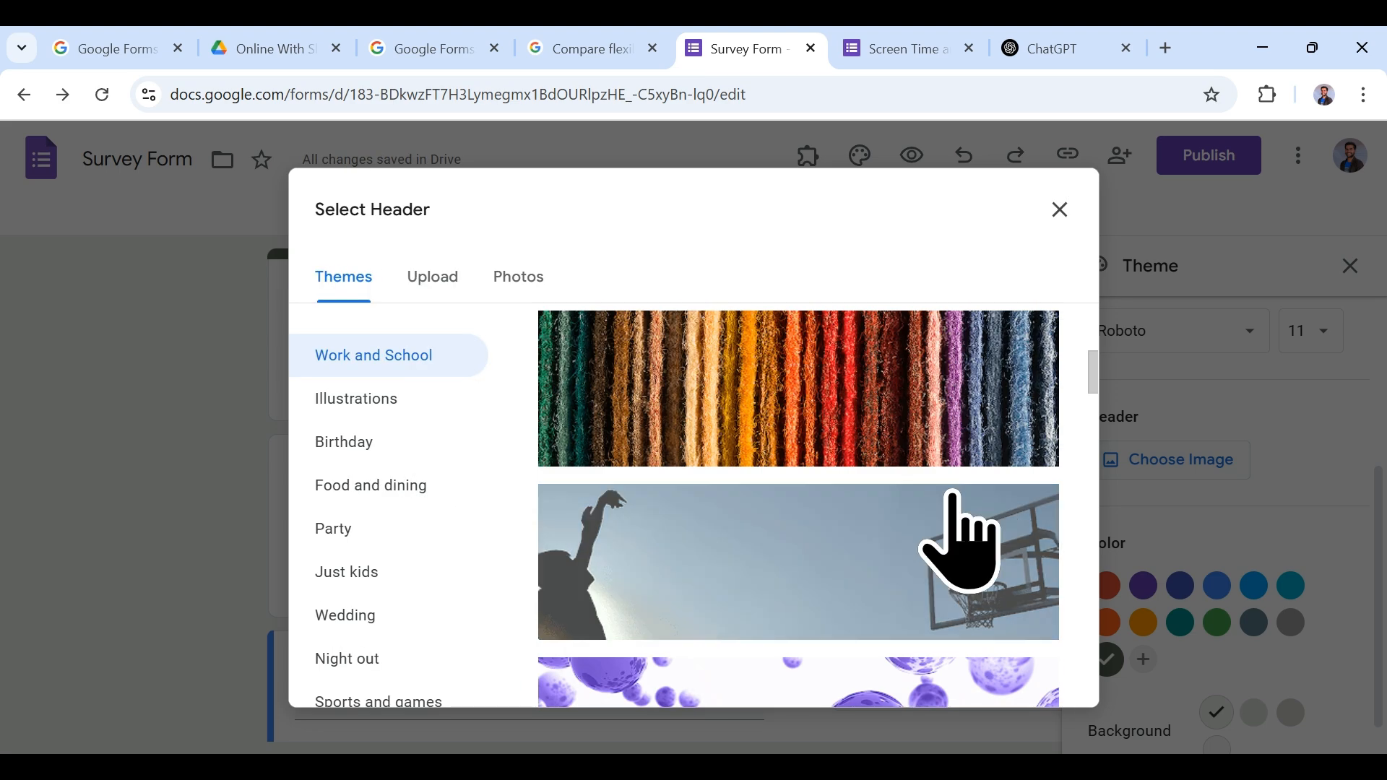
scroll(953, 542, "down", 5)
left_click(935, 397)
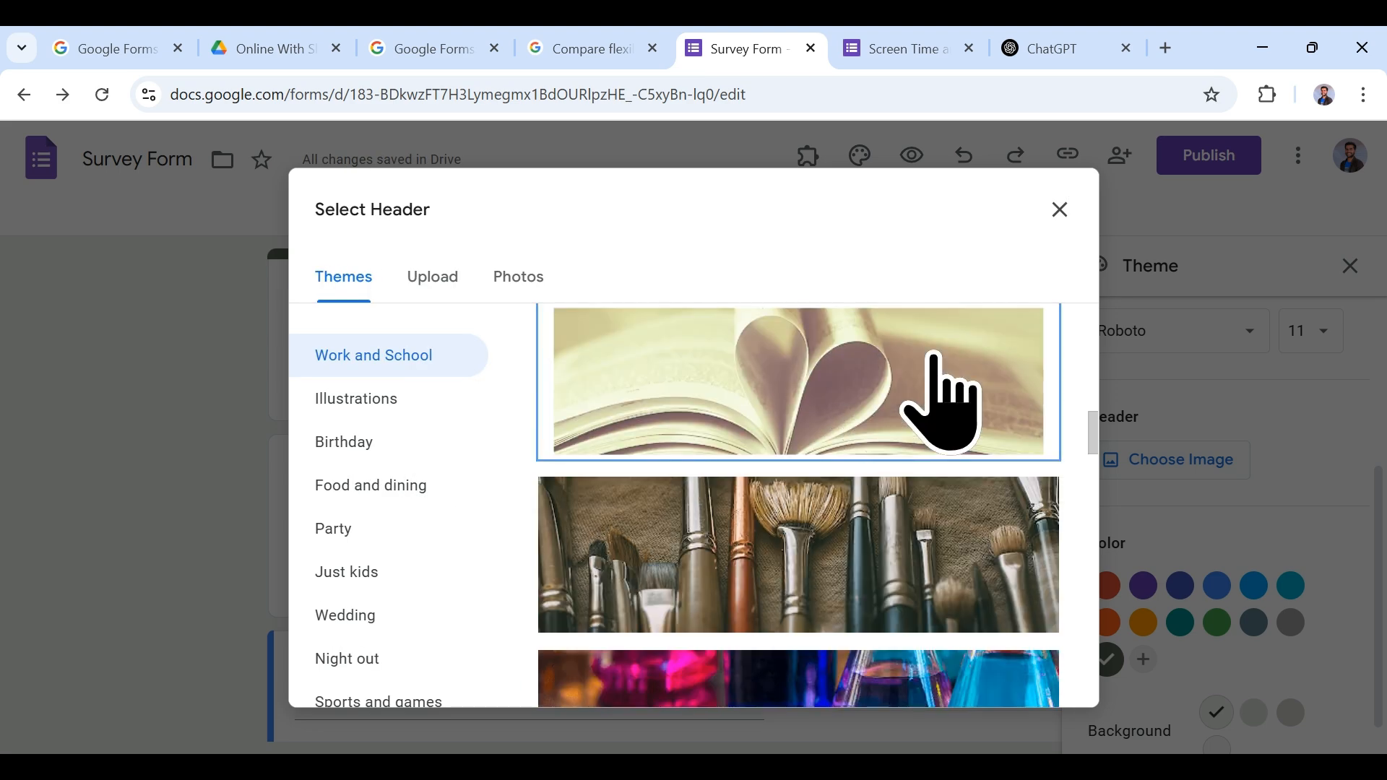
left_click(1026, 698)
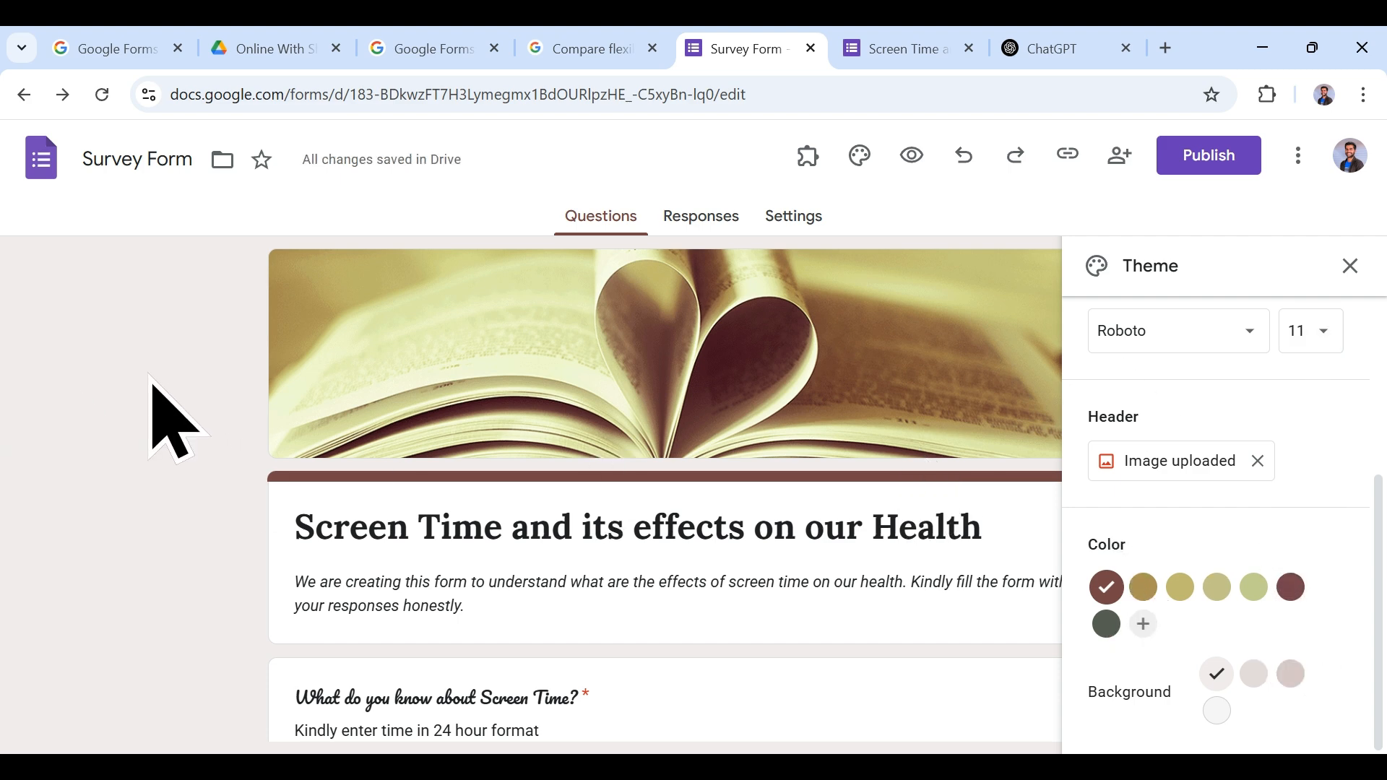
Step: Try dark red, dark grey and light green theme colours with various grey background shades
left_click(1291, 588)
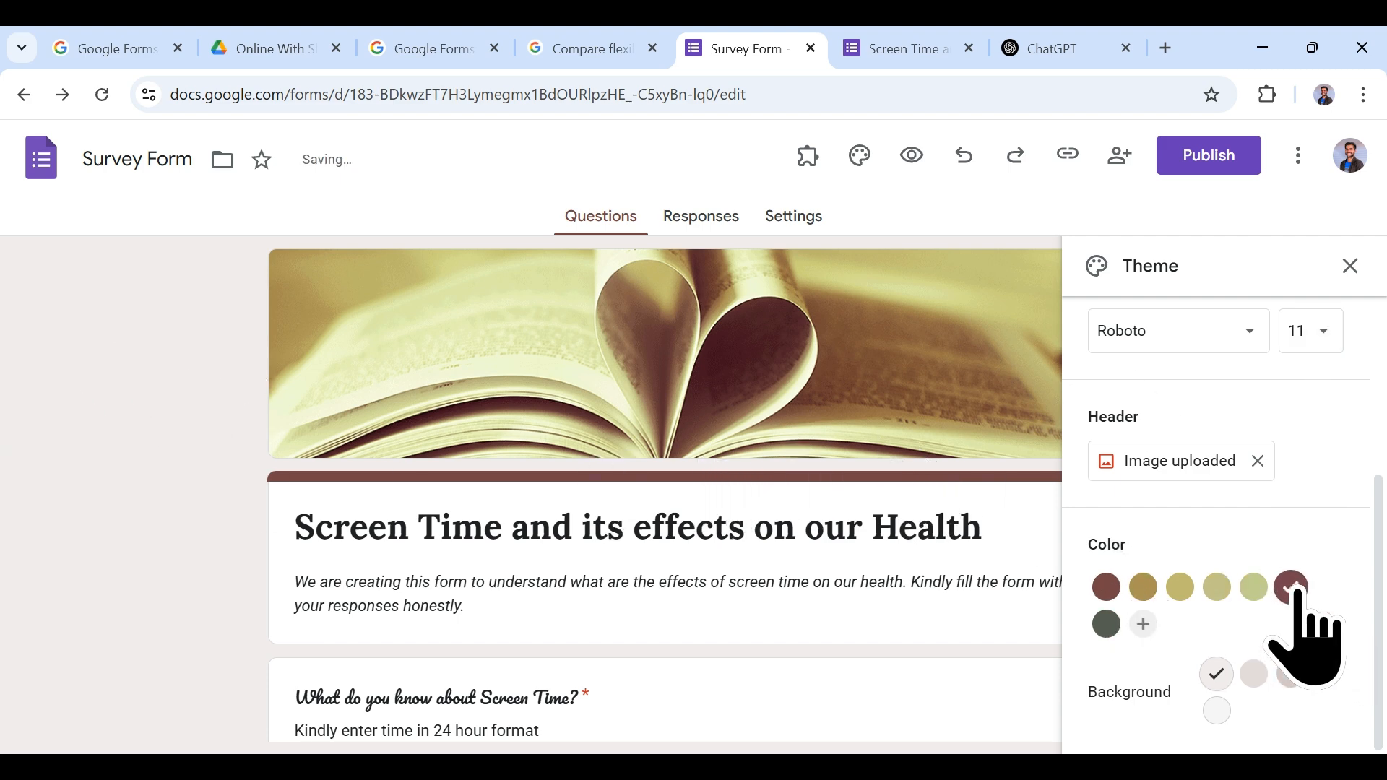
left_click(1106, 623)
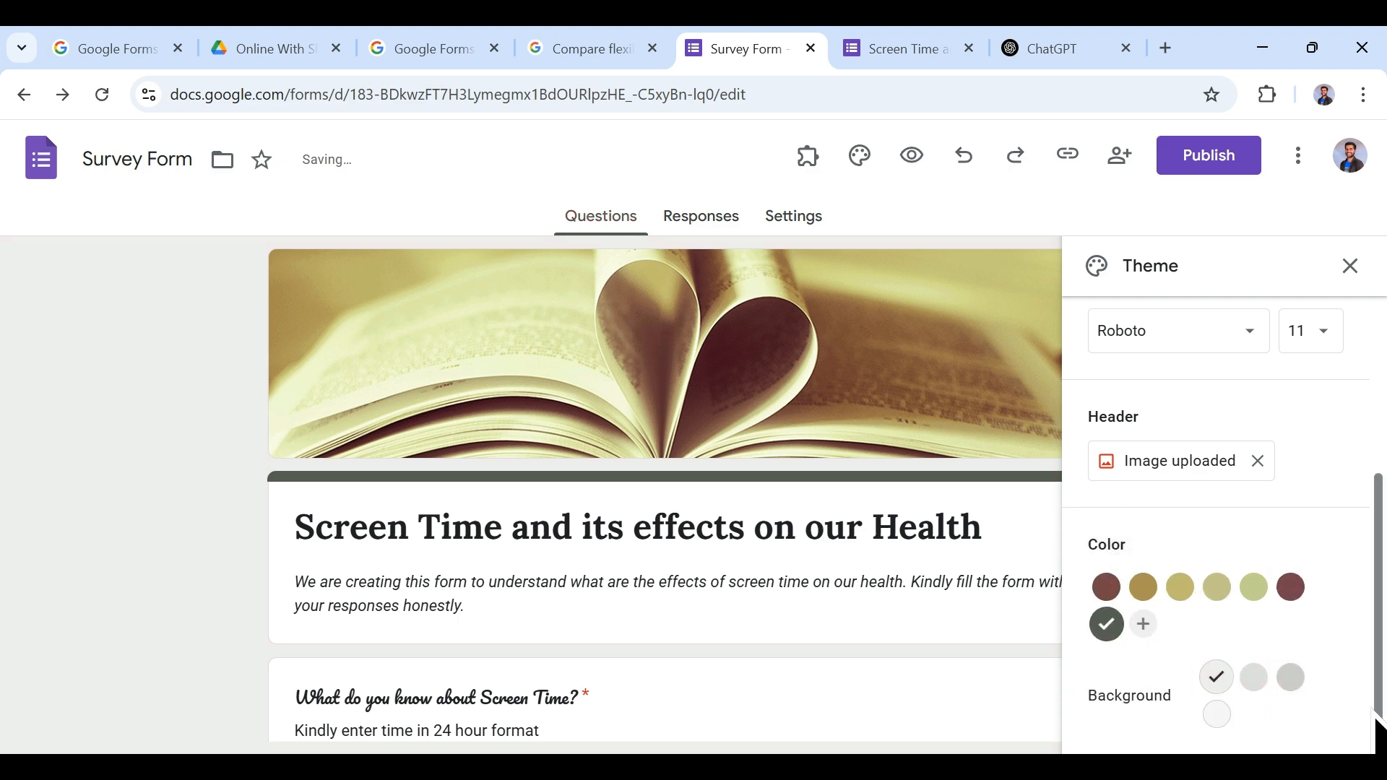
left_click(1291, 677)
left_click(1216, 714)
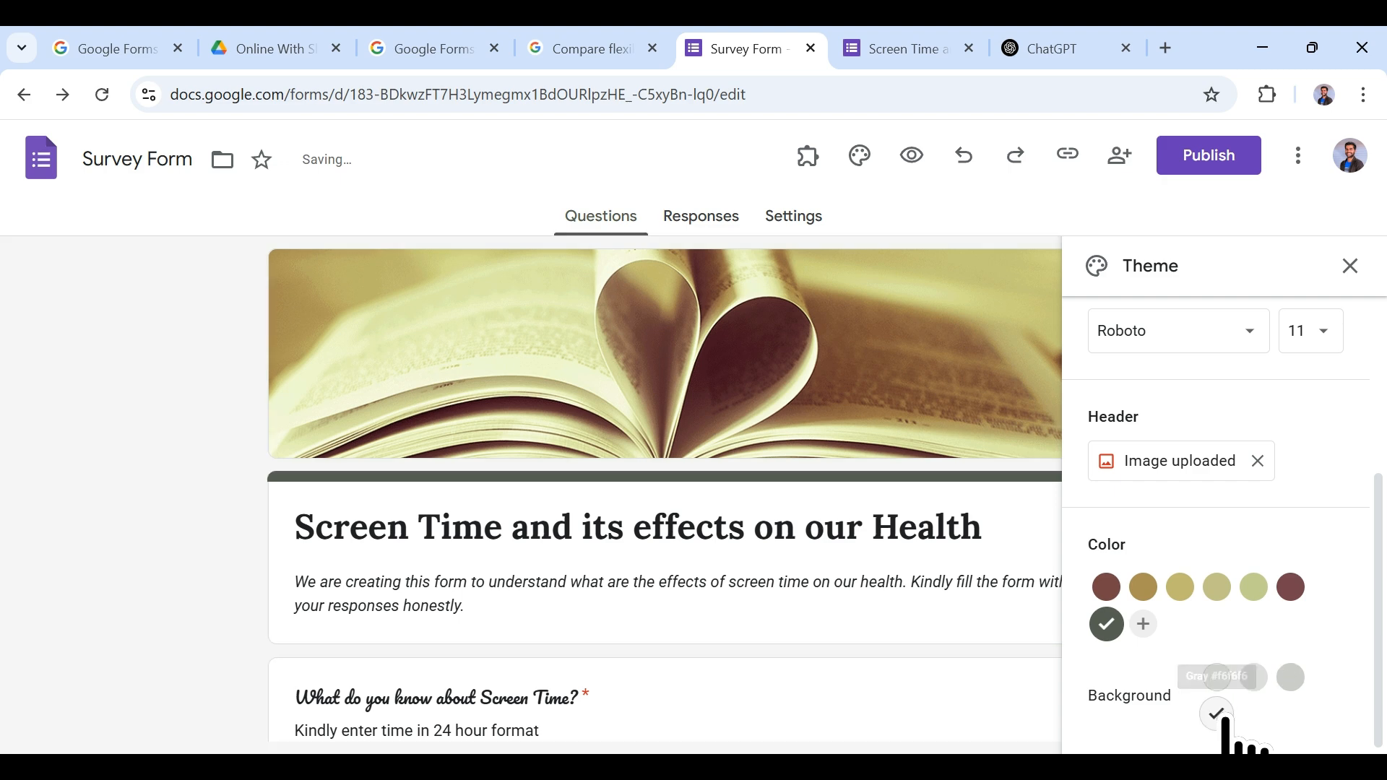
left_click(1290, 677)
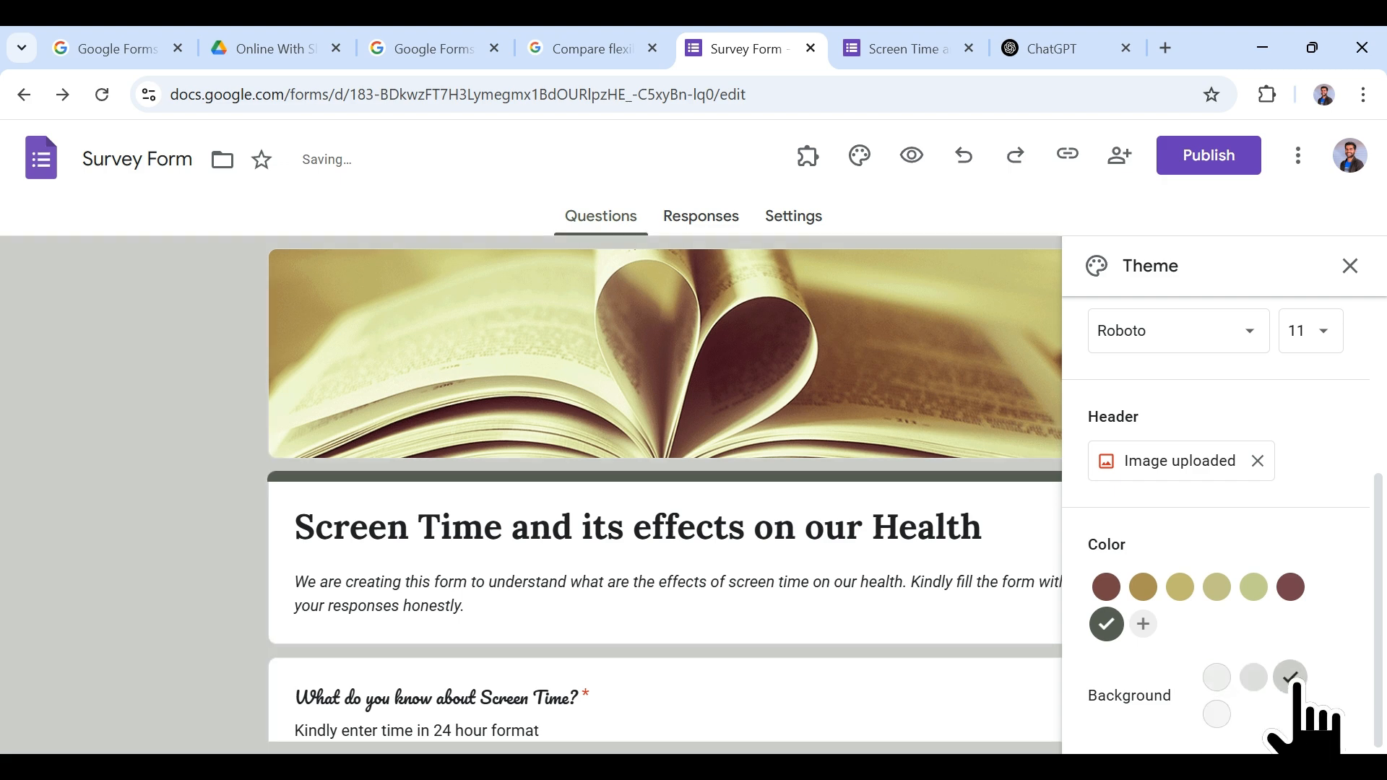
left_click(1254, 586)
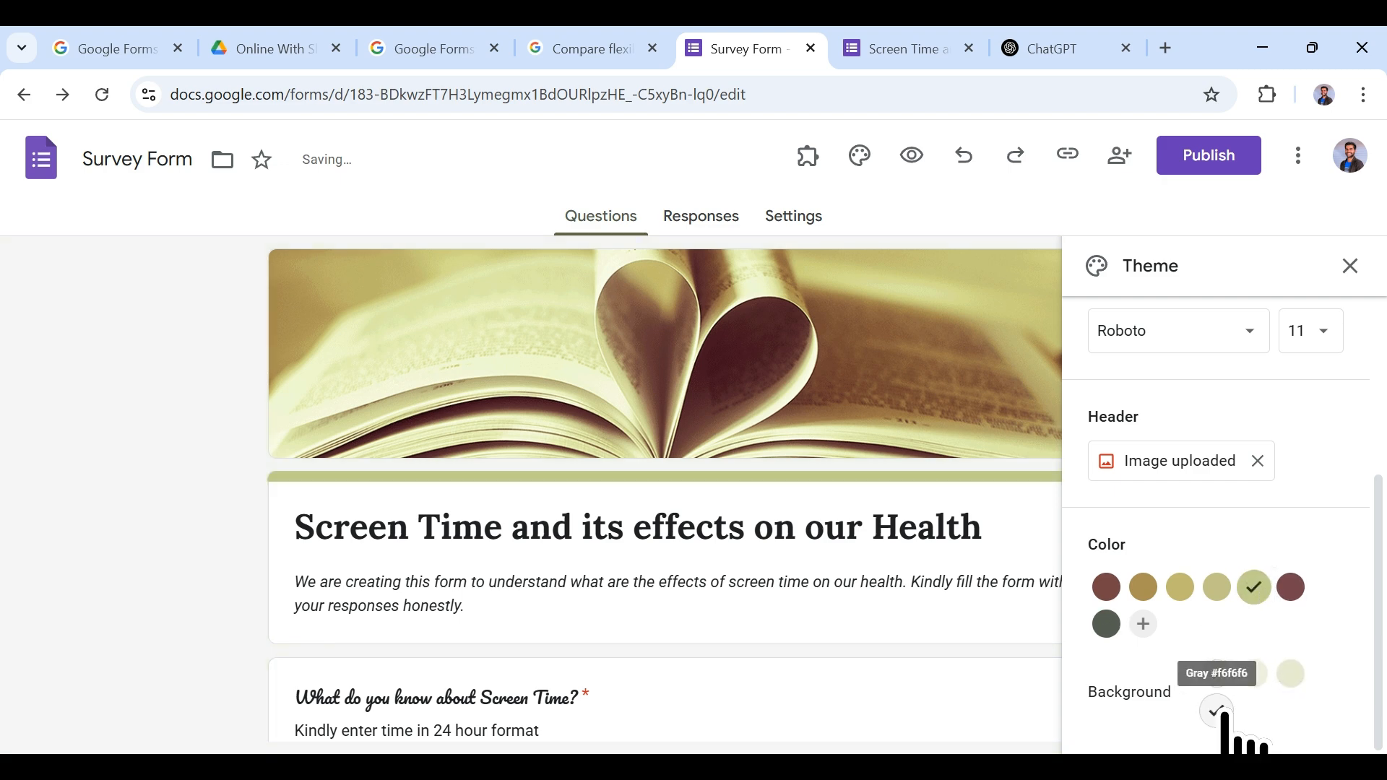
left_click(1113, 627)
left_click(1291, 678)
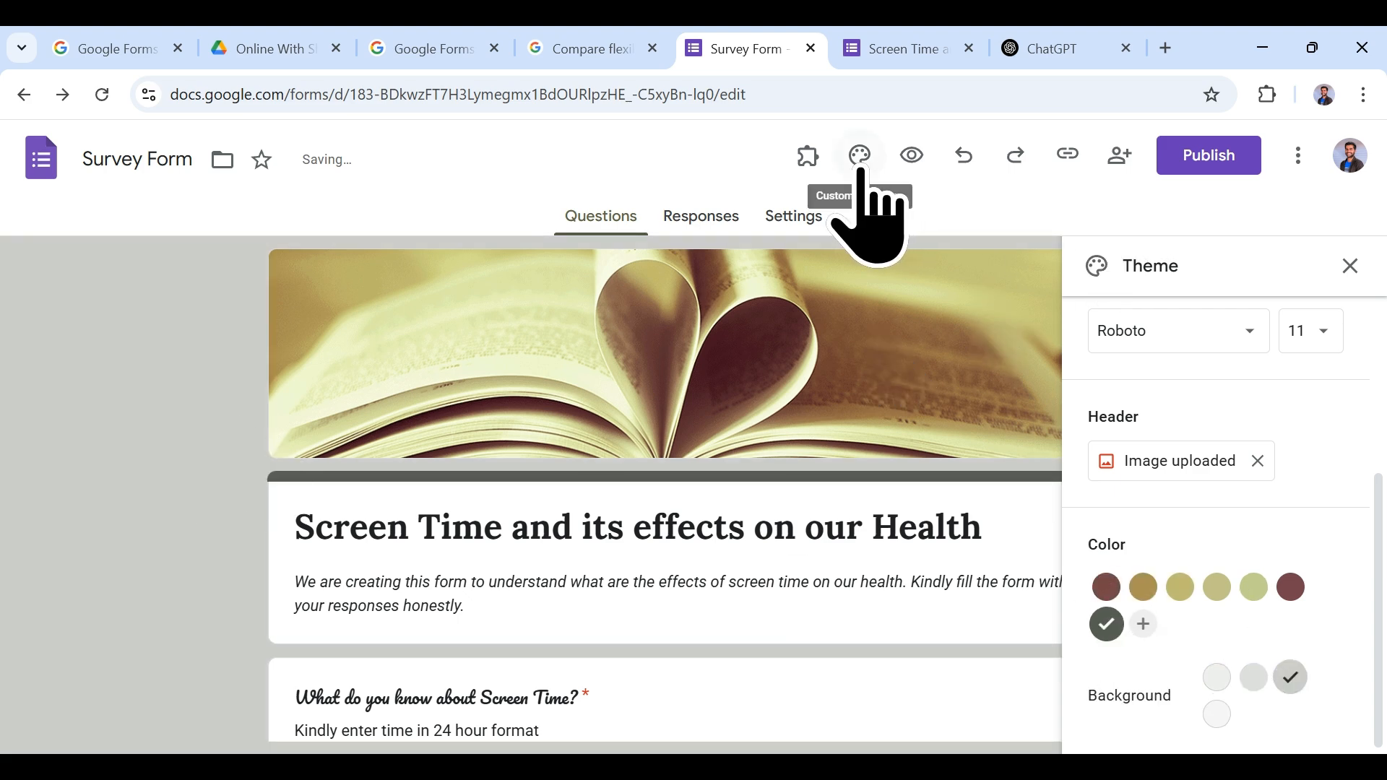
scroll(1297, 650, "up", 4)
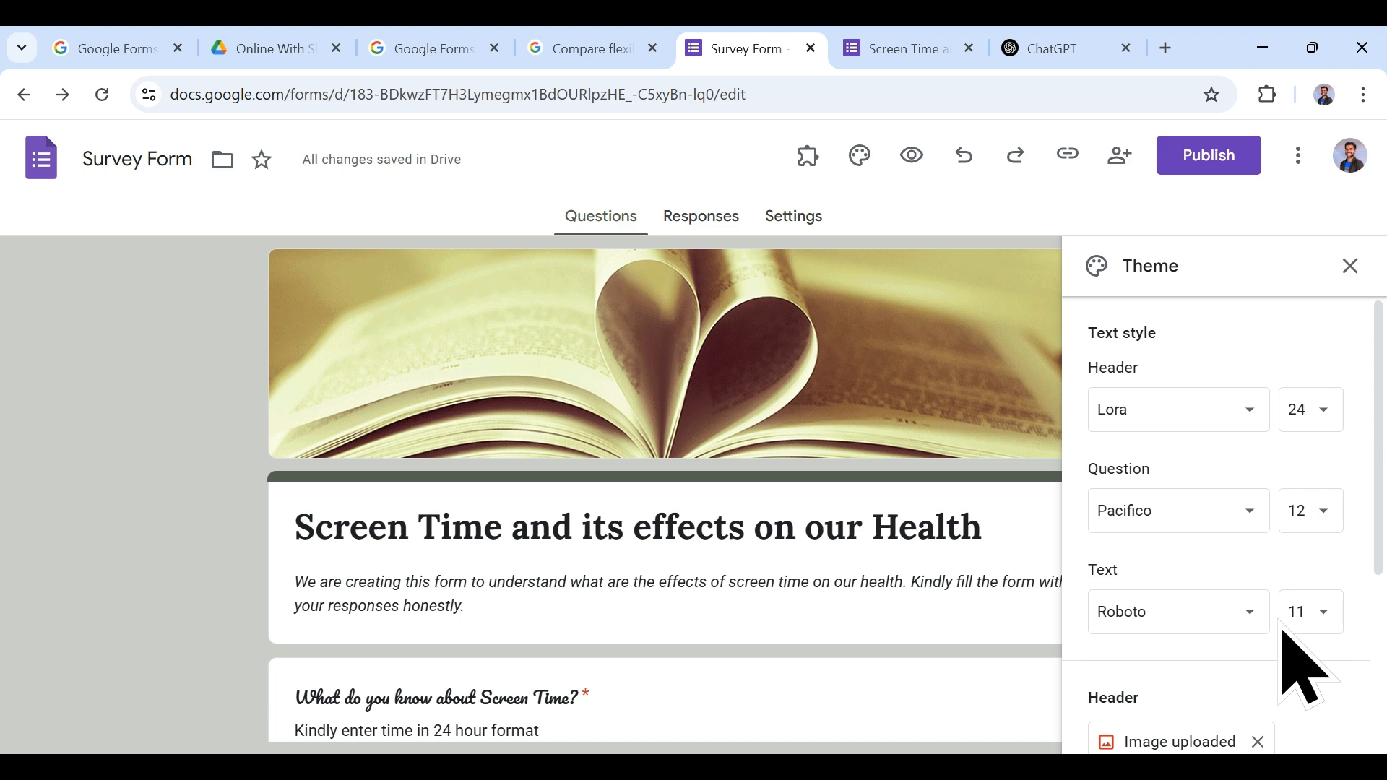
scroll(1300, 668, "down", 2)
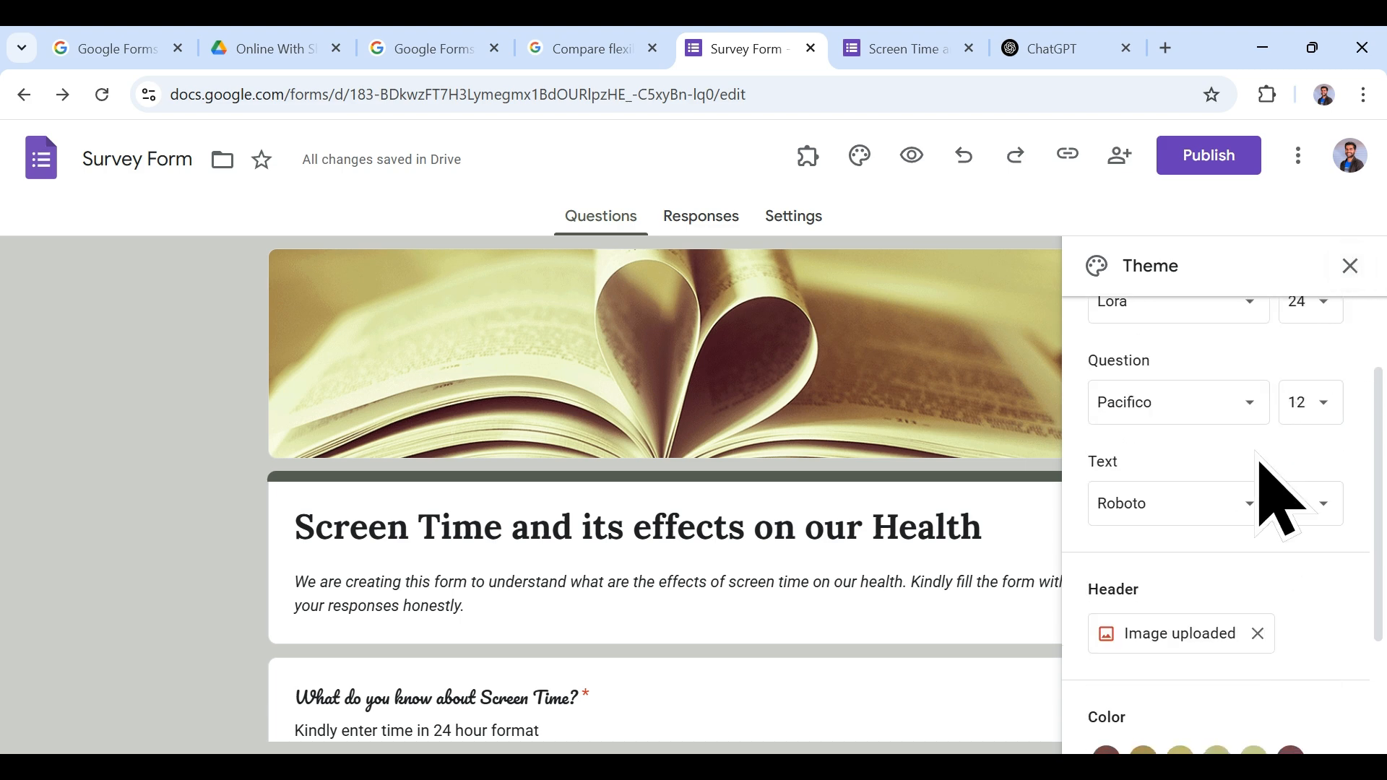
scroll(1272, 489, "up", 2)
scroll(1268, 477, "down", 4)
scroll(1271, 498, "down", 1)
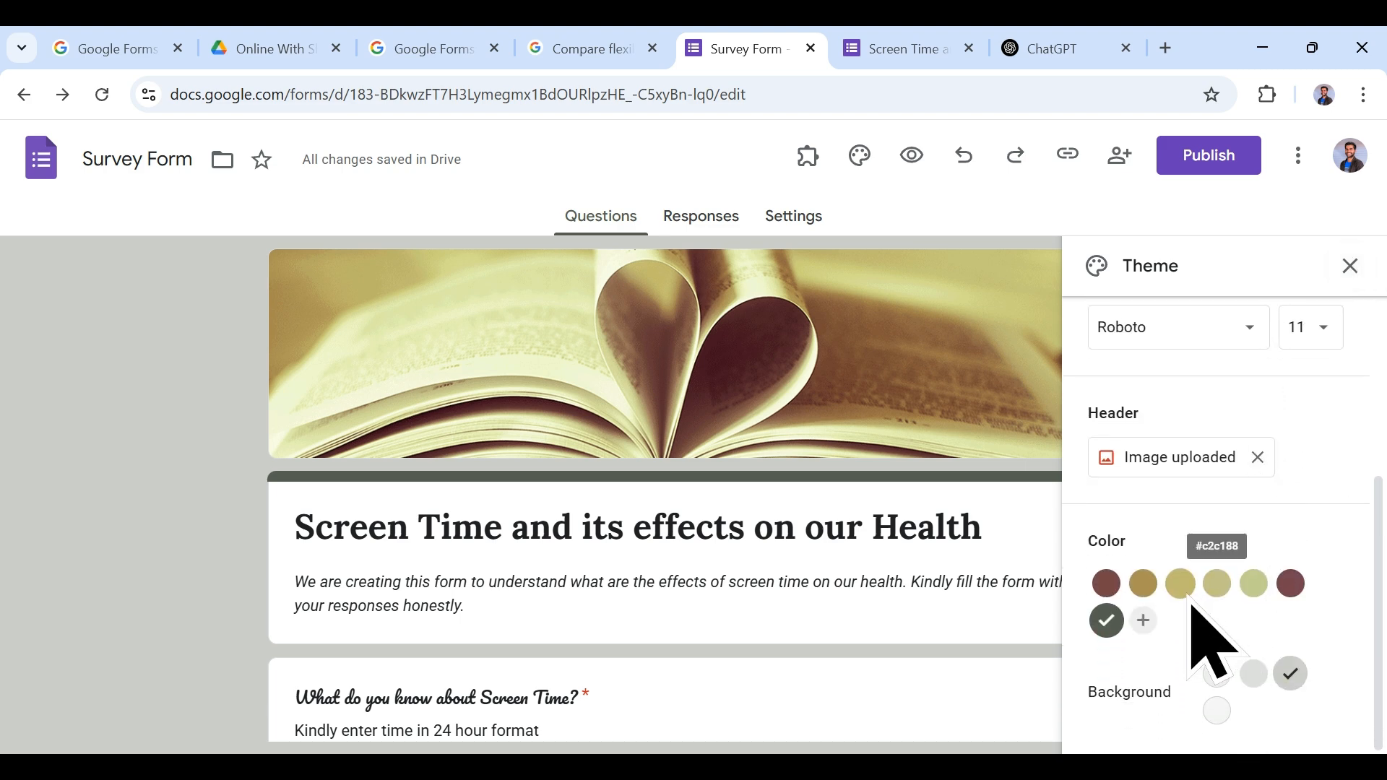
Step: Add custom black #000000 as the theme colour and set the background back to Light
left_click(1144, 621)
scroll(1201, 696, "down", 3)
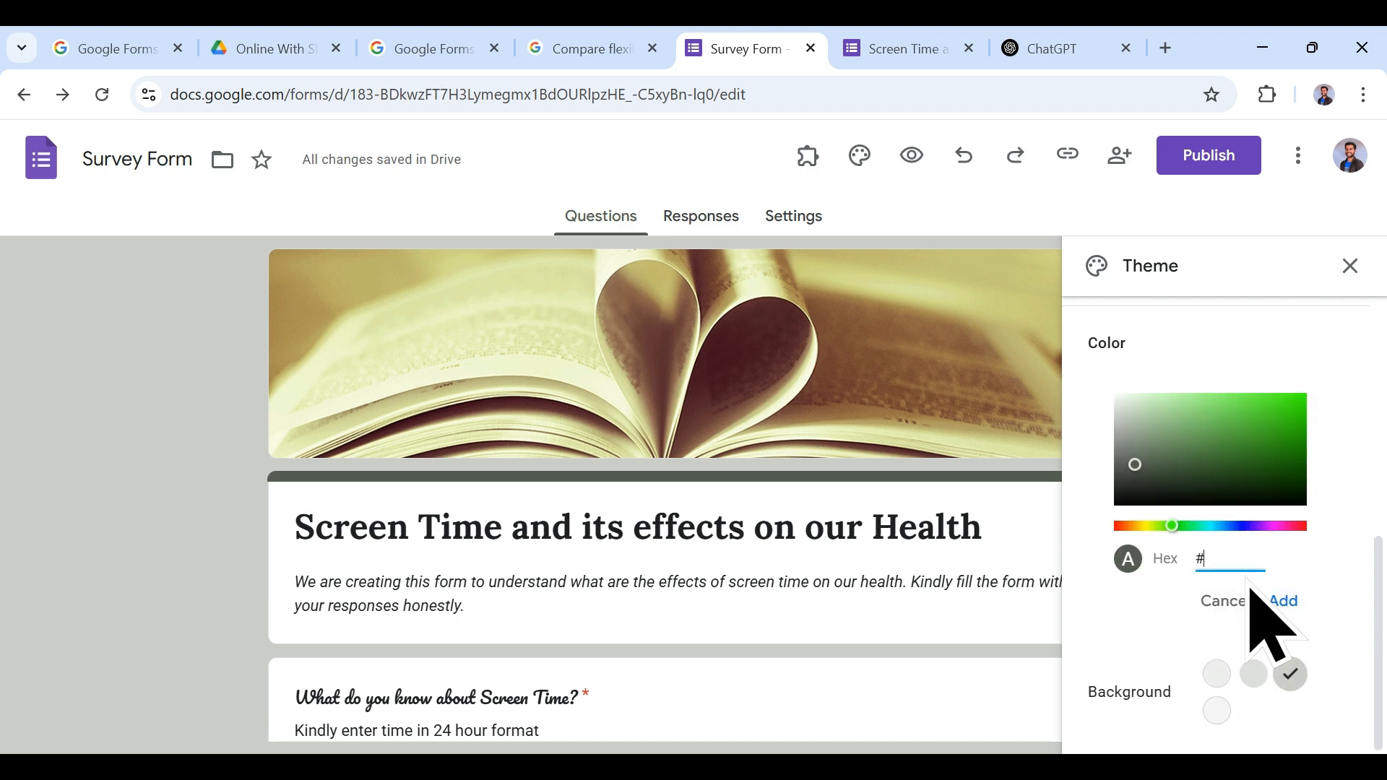
type("00000")
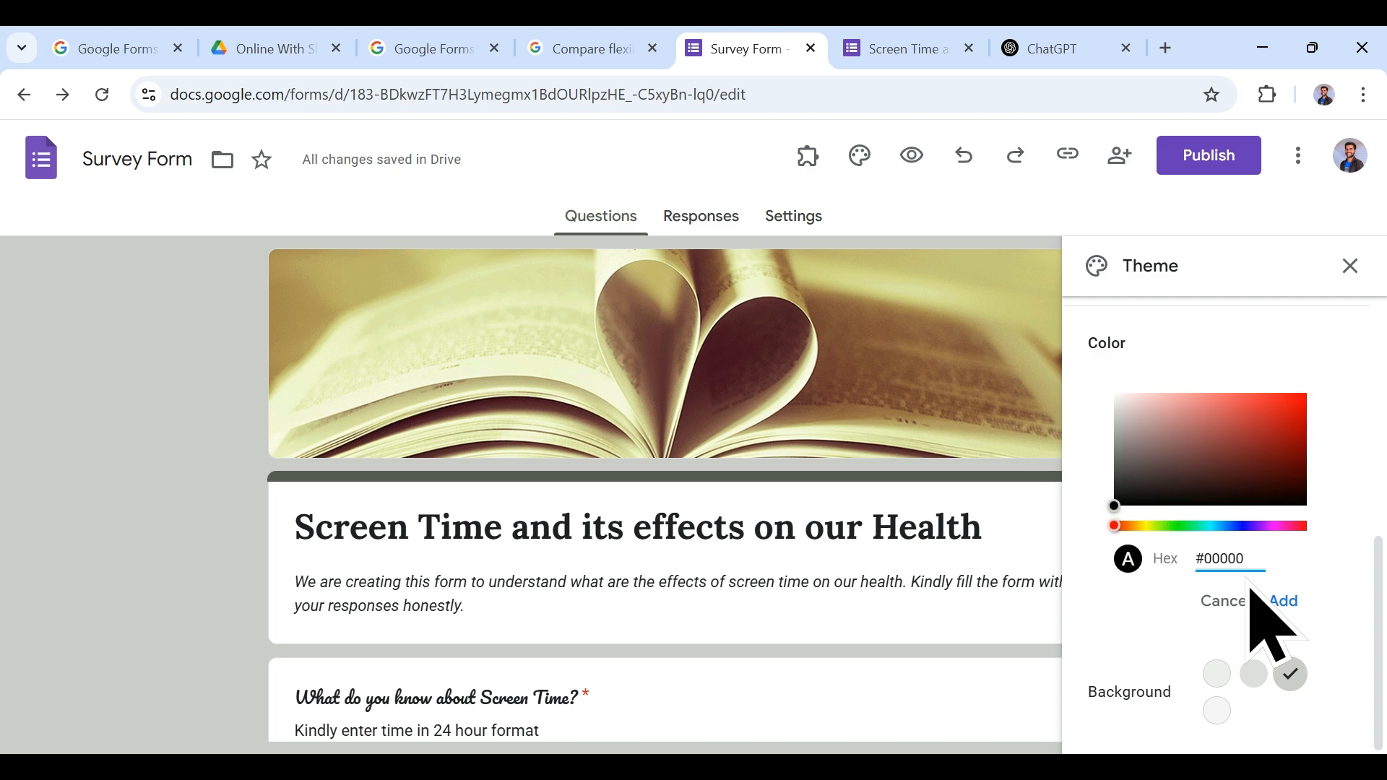
left_click(1283, 601)
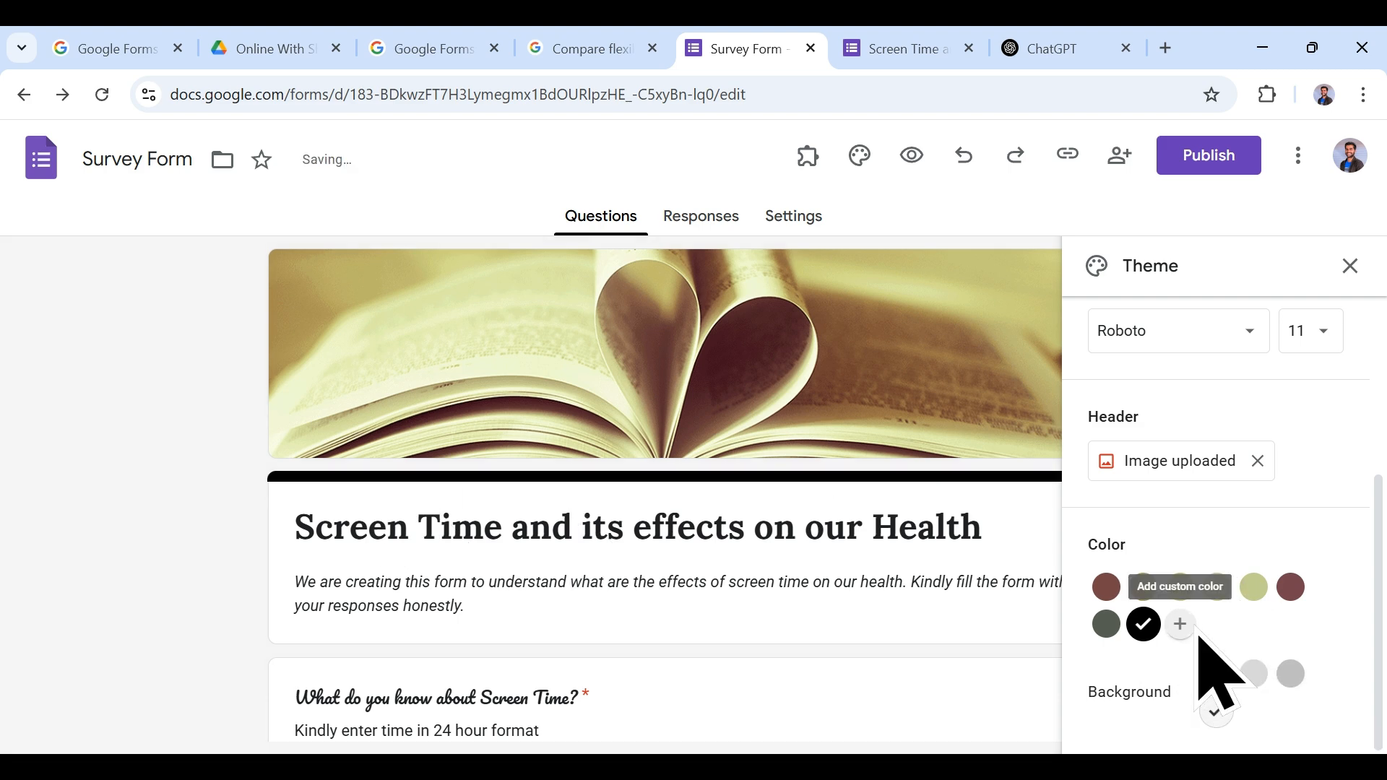
left_click(1254, 676)
left_click(1290, 676)
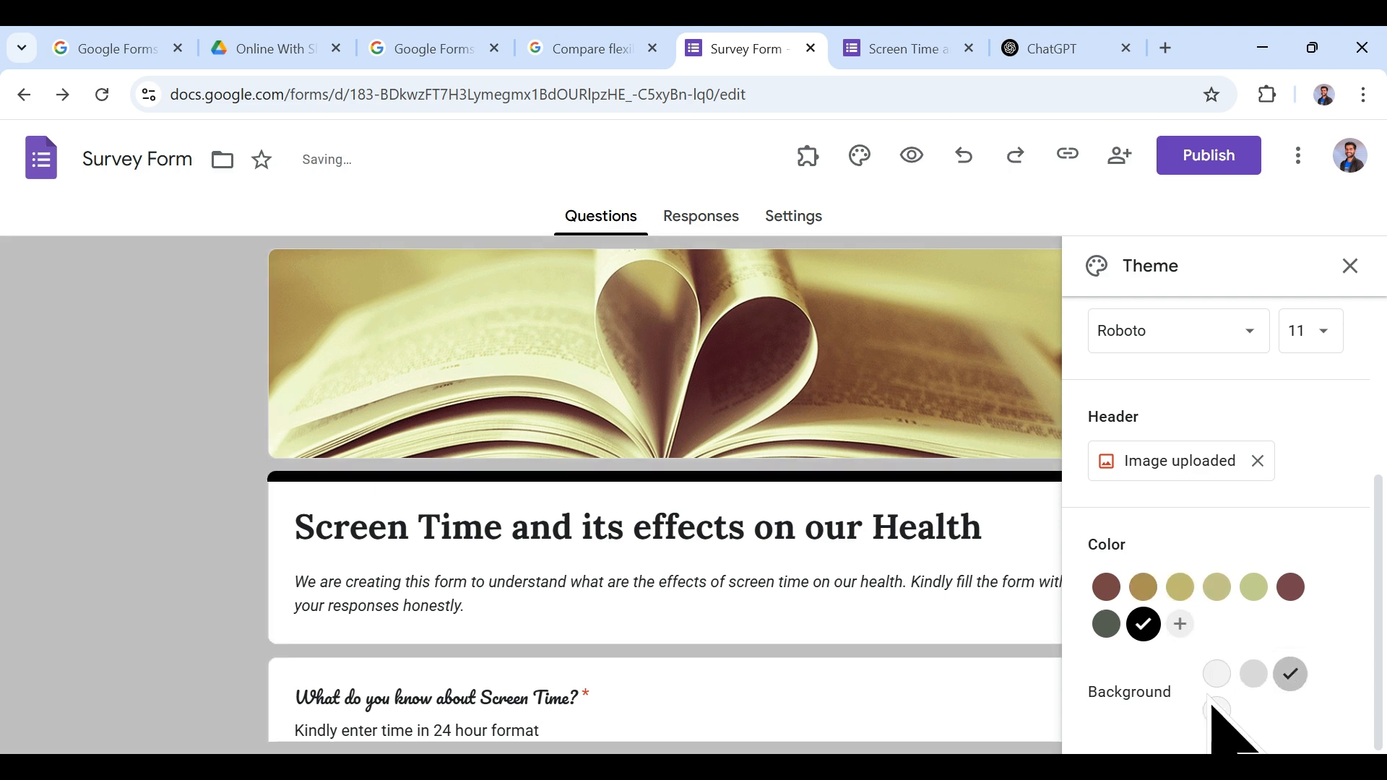
left_click(1208, 678)
scroll(1331, 462, "up", 4)
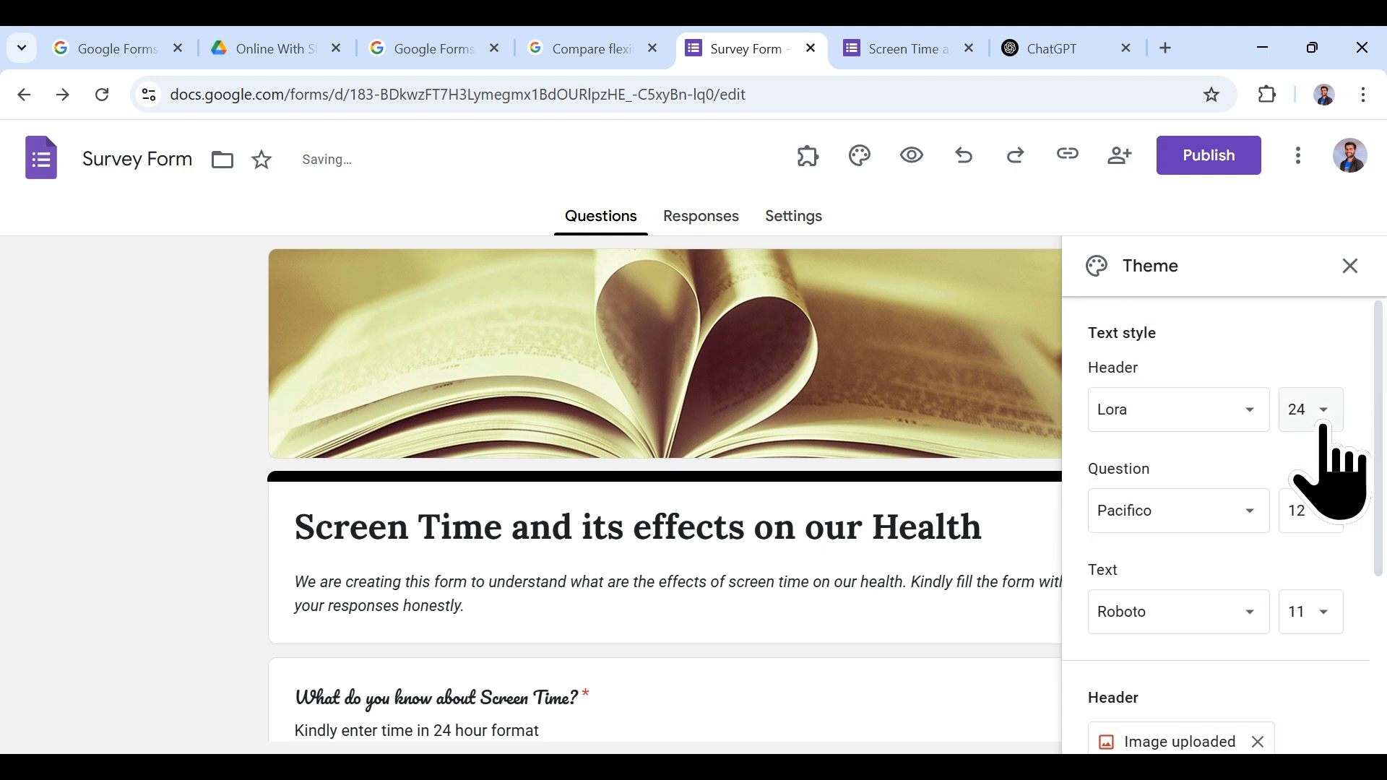
Step: Close the theme panel and view the Responses page, which shows 0 responses
left_click(1350, 266)
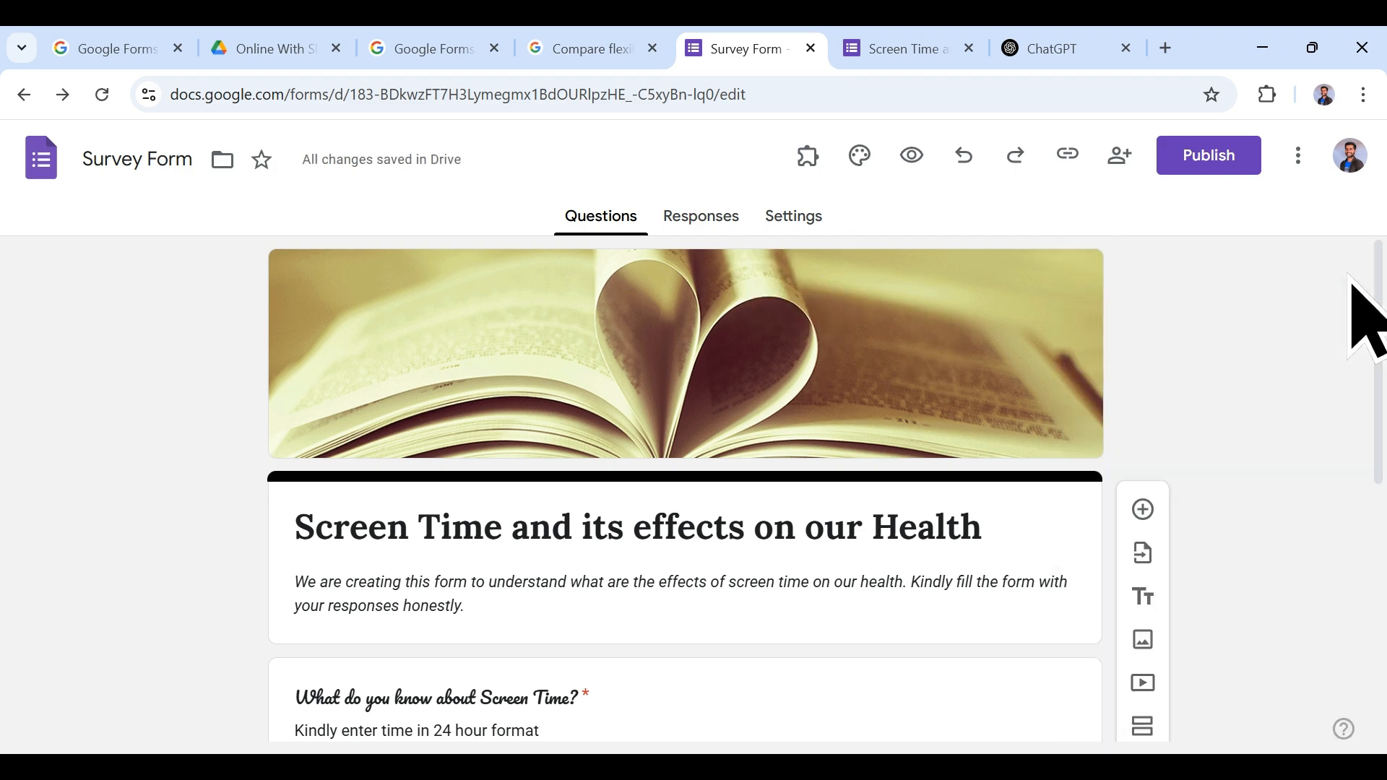
scroll(877, 441, "down", 4)
scroll(858, 412, "up", 5)
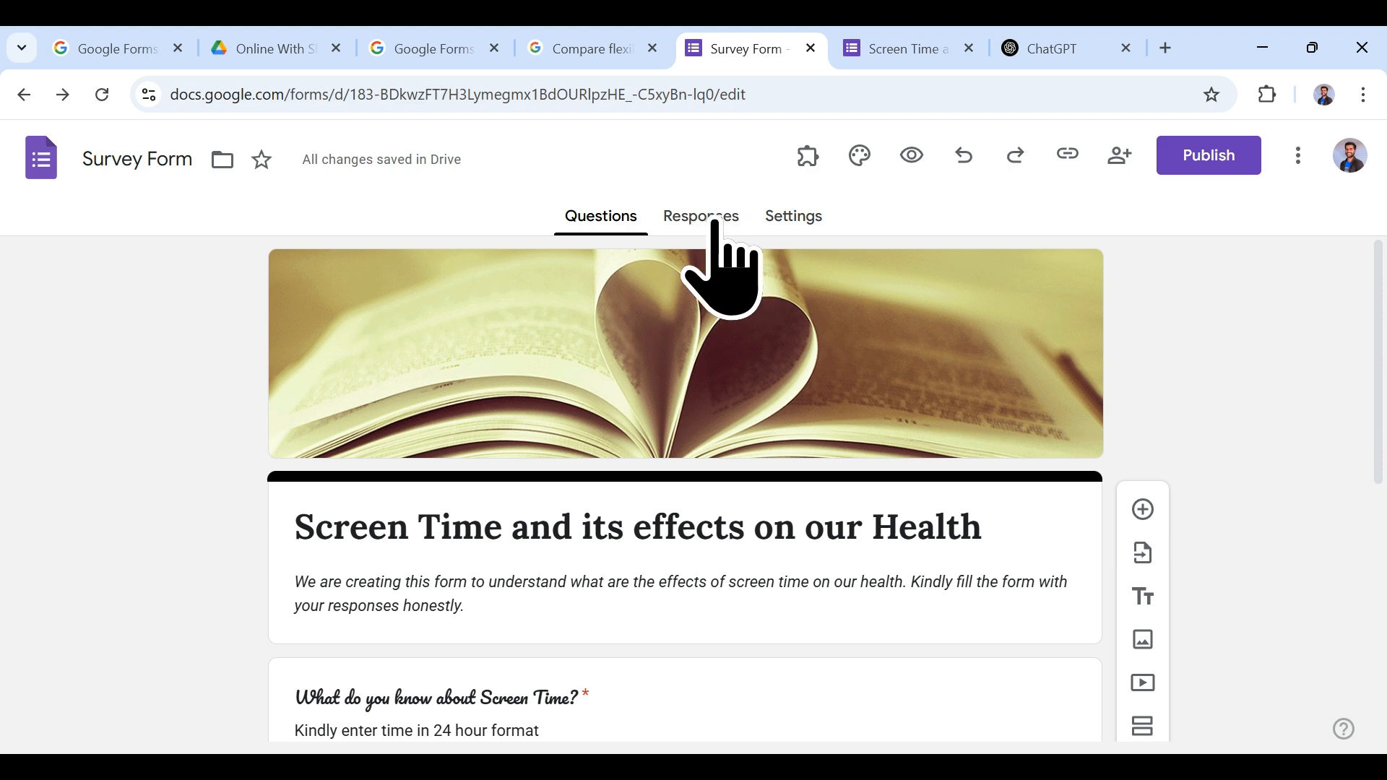
scroll(784, 433, "down", 5)
scroll(789, 433, "up", 5)
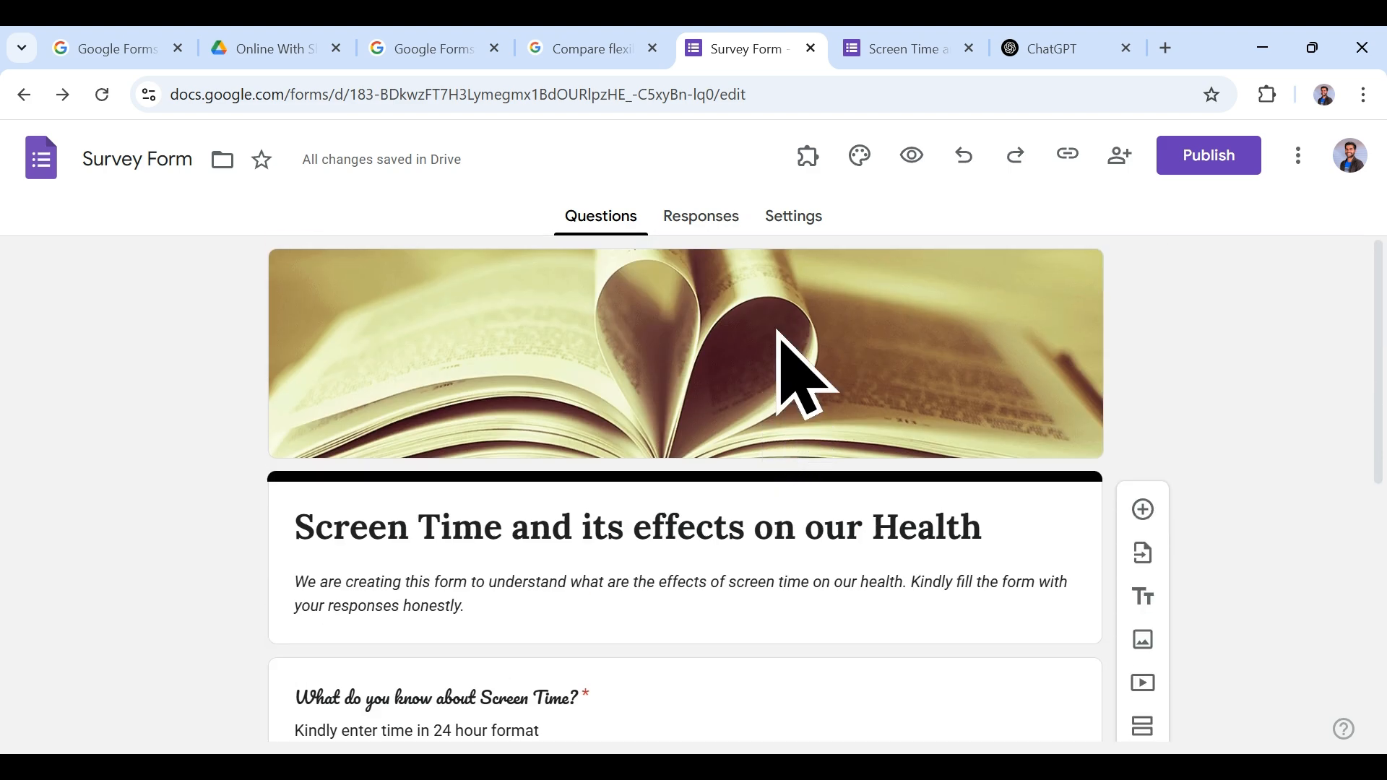
left_click(728, 230)
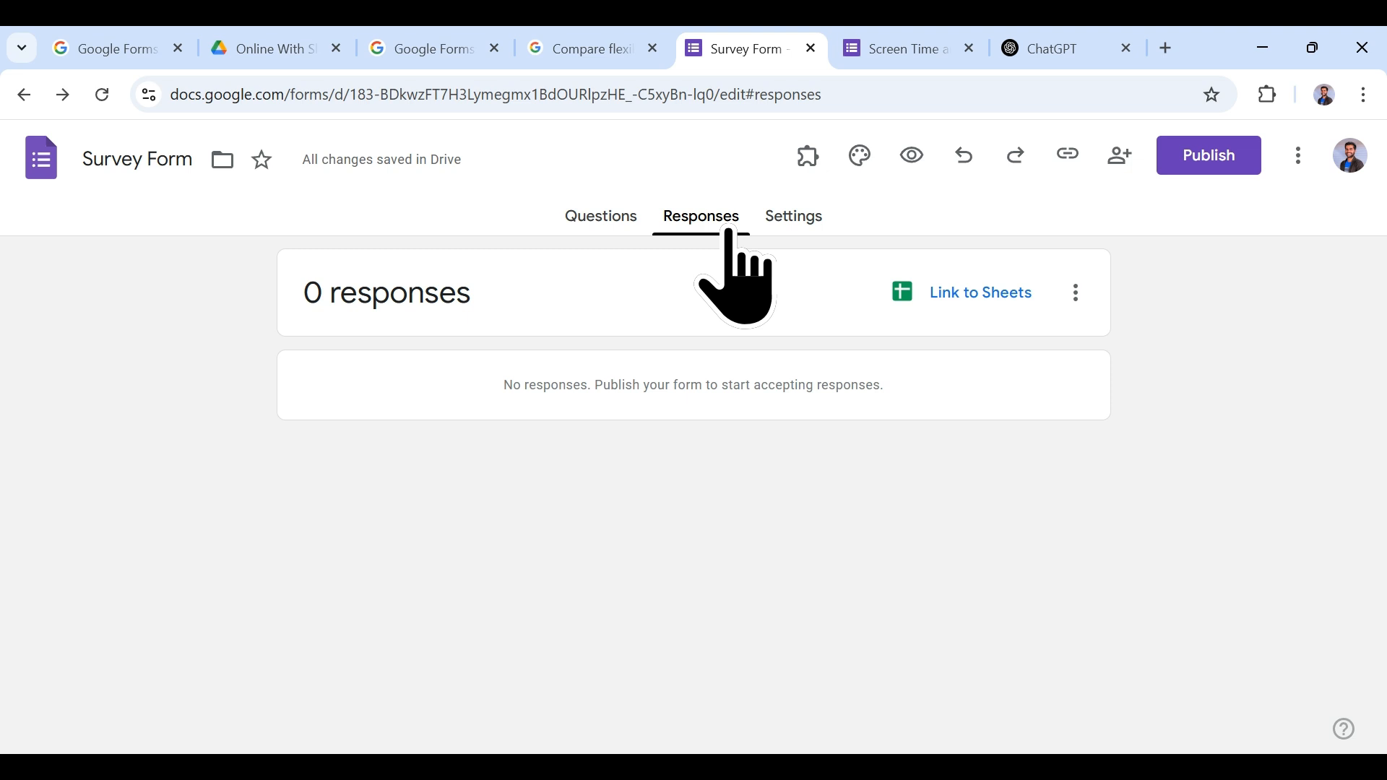
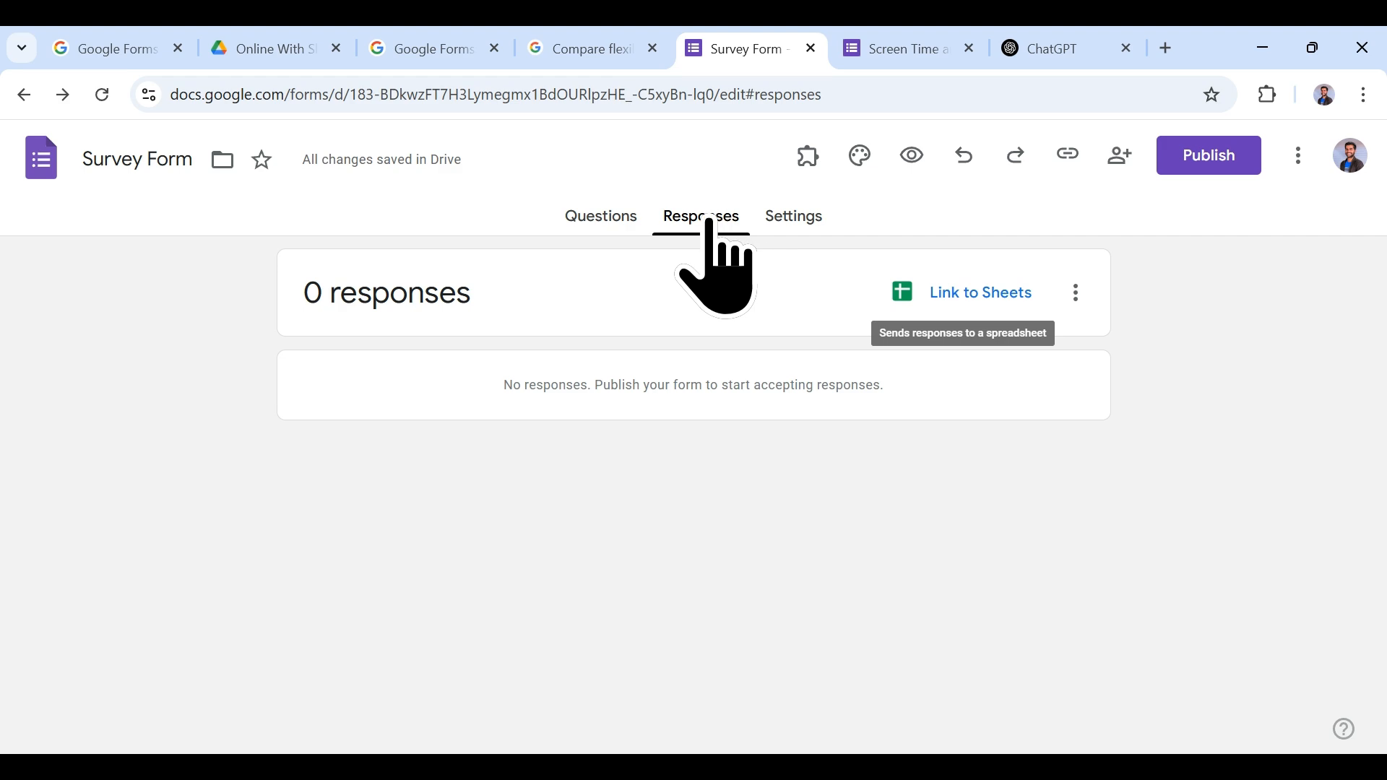
Step: Go back to the Questions page and scroll past the time and Email ID questions
left_click(588, 216)
scroll(628, 526, "down", 5)
scroll(645, 536, "up", 5)
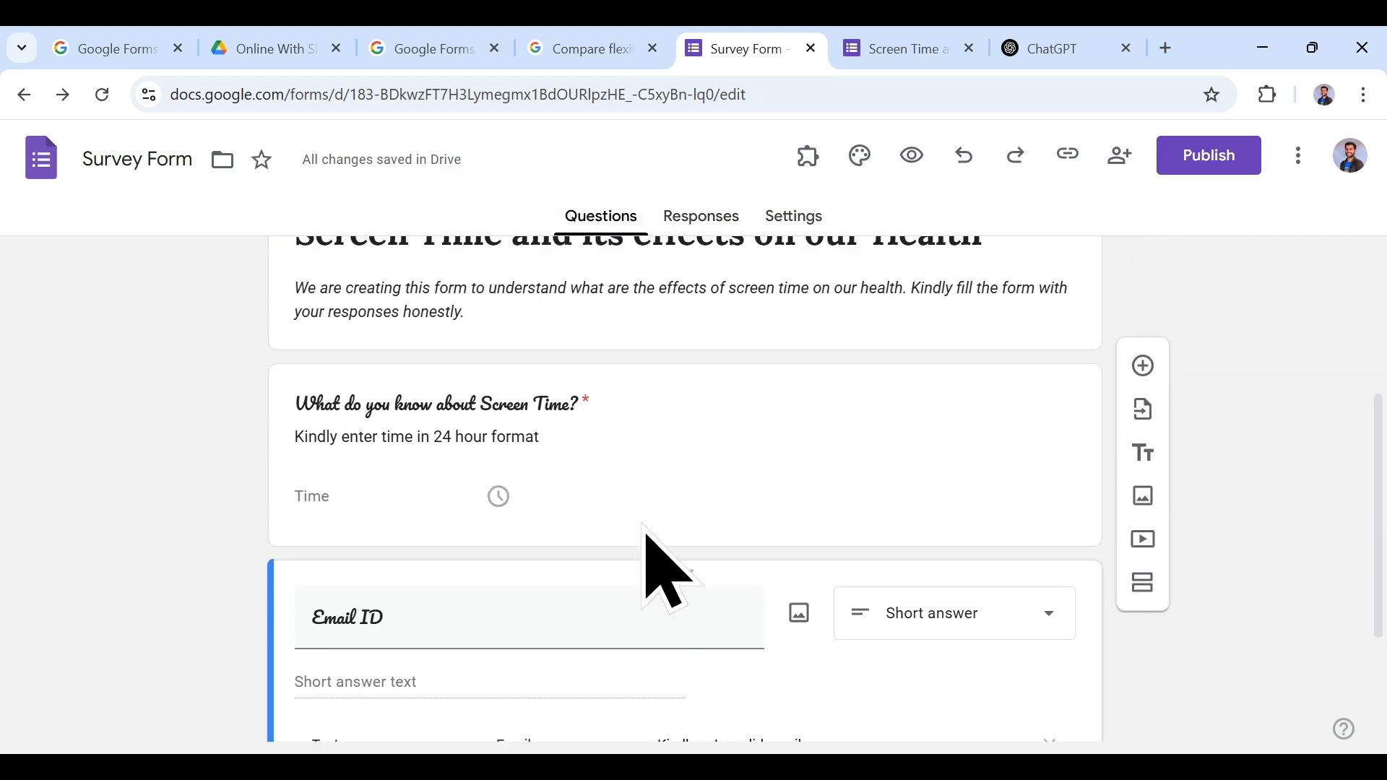
scroll(642, 510, "down", 3)
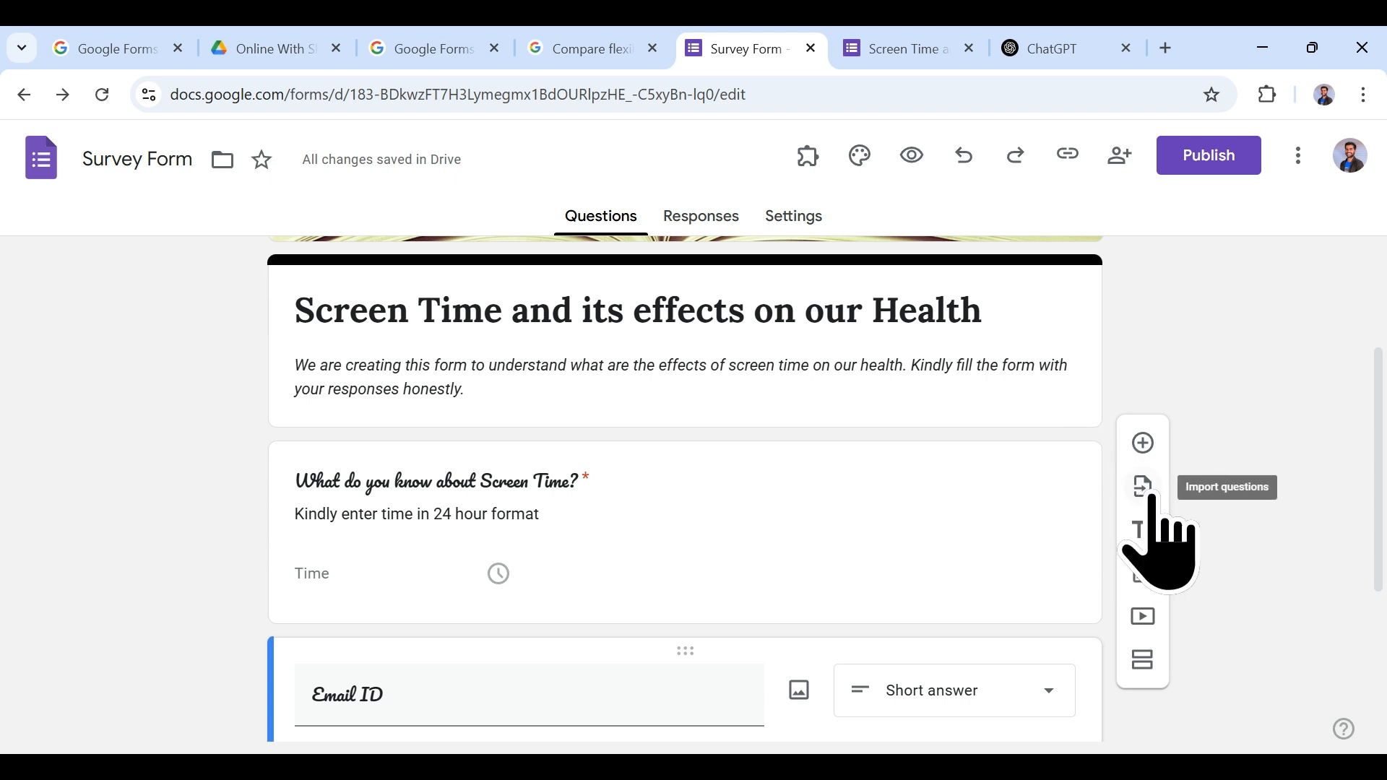
left_click(1151, 497)
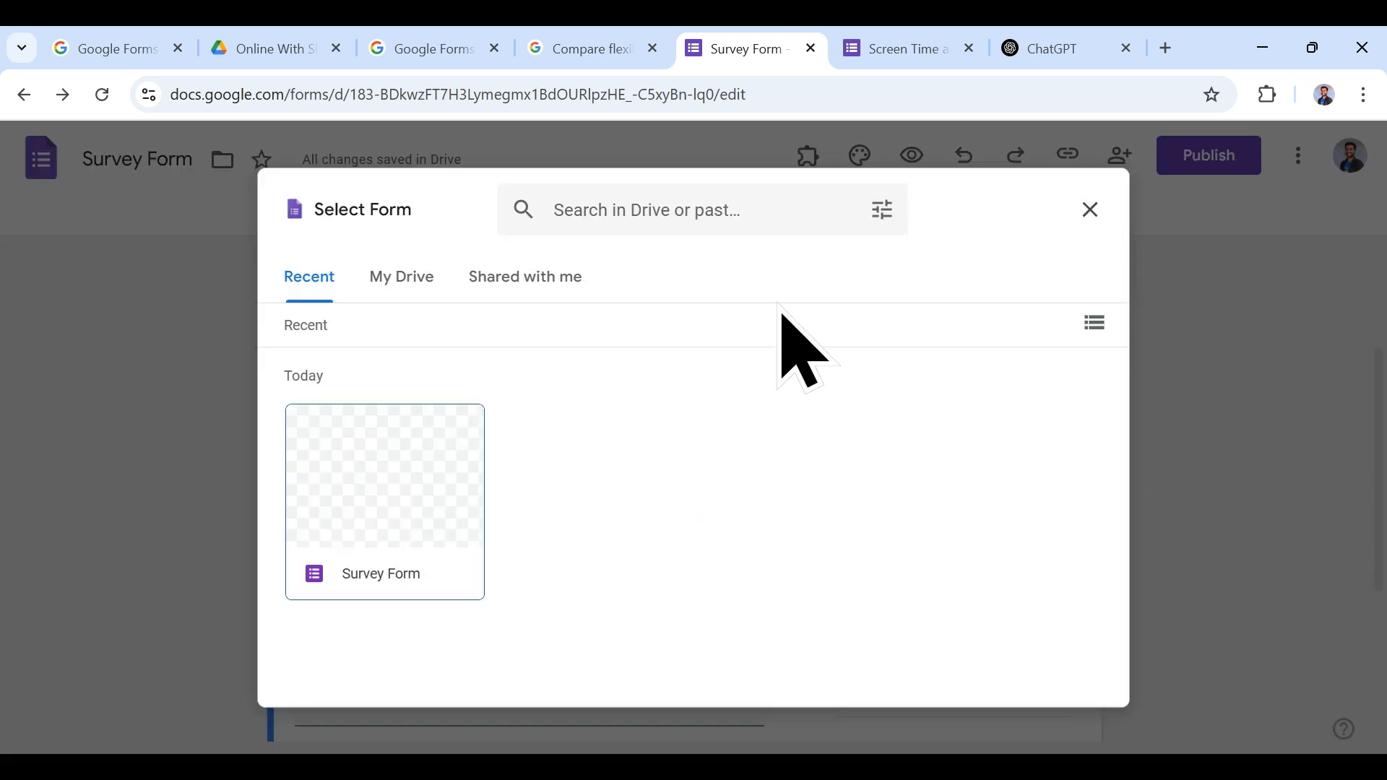
left_click(411, 281)
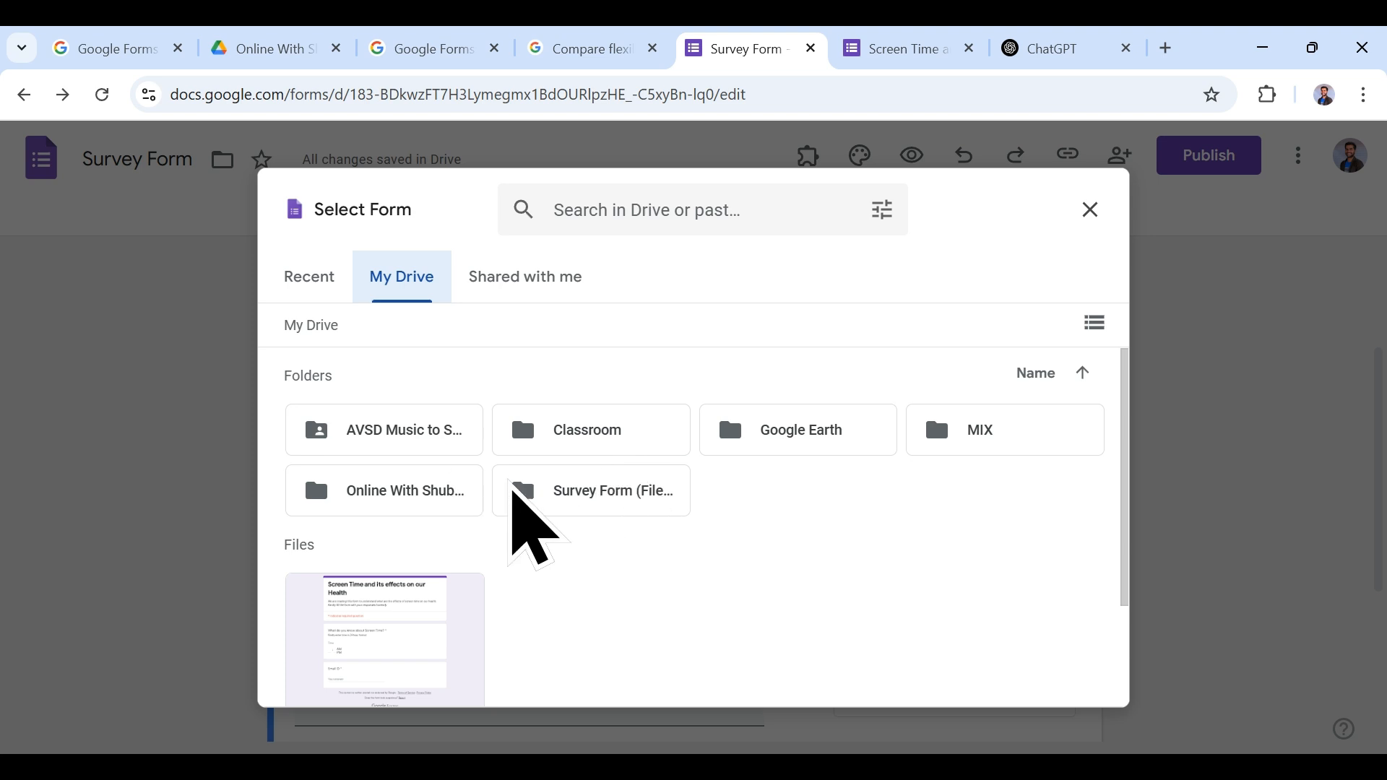
double_click(432, 493)
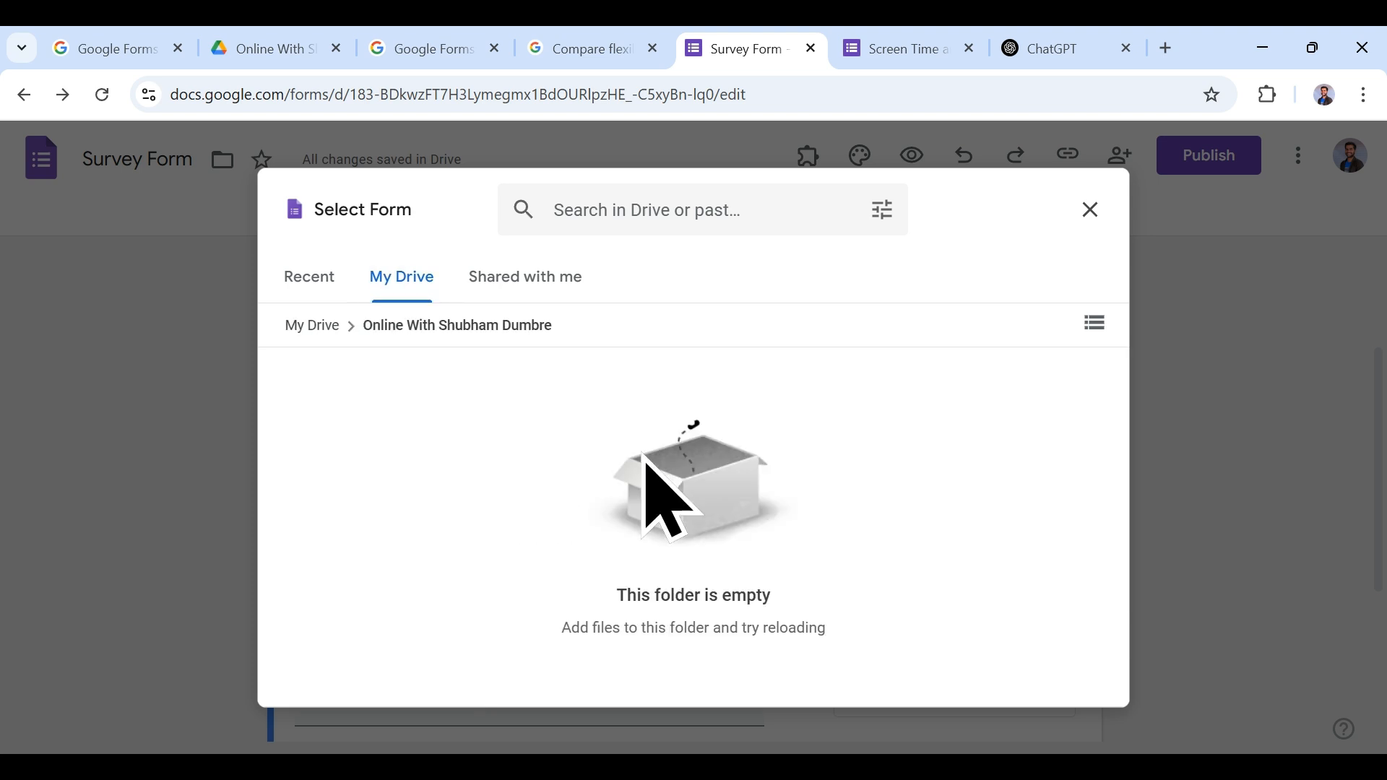
left_click(1089, 210)
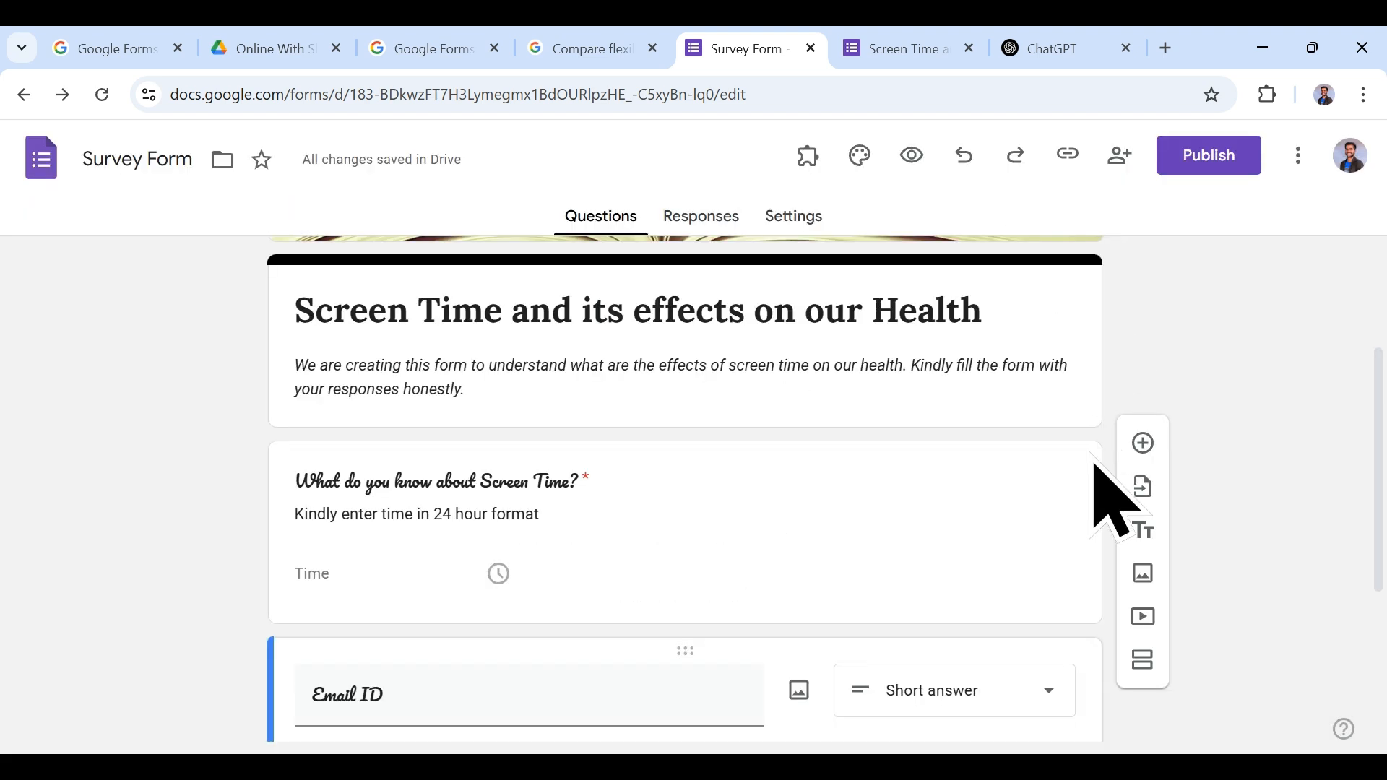
Step: Add a title block below Email ID, try then cancel image and video, and add two sections
left_click(1144, 531)
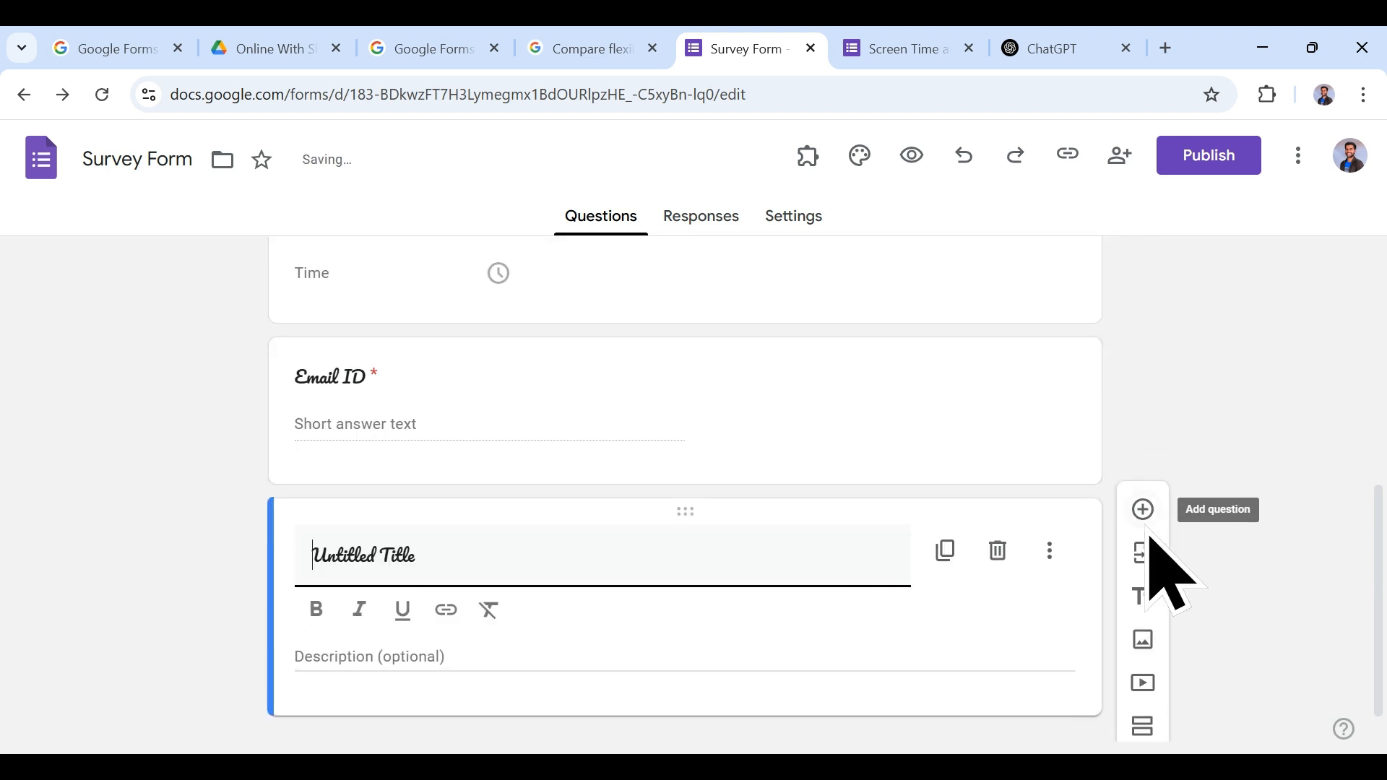
left_click(1144, 643)
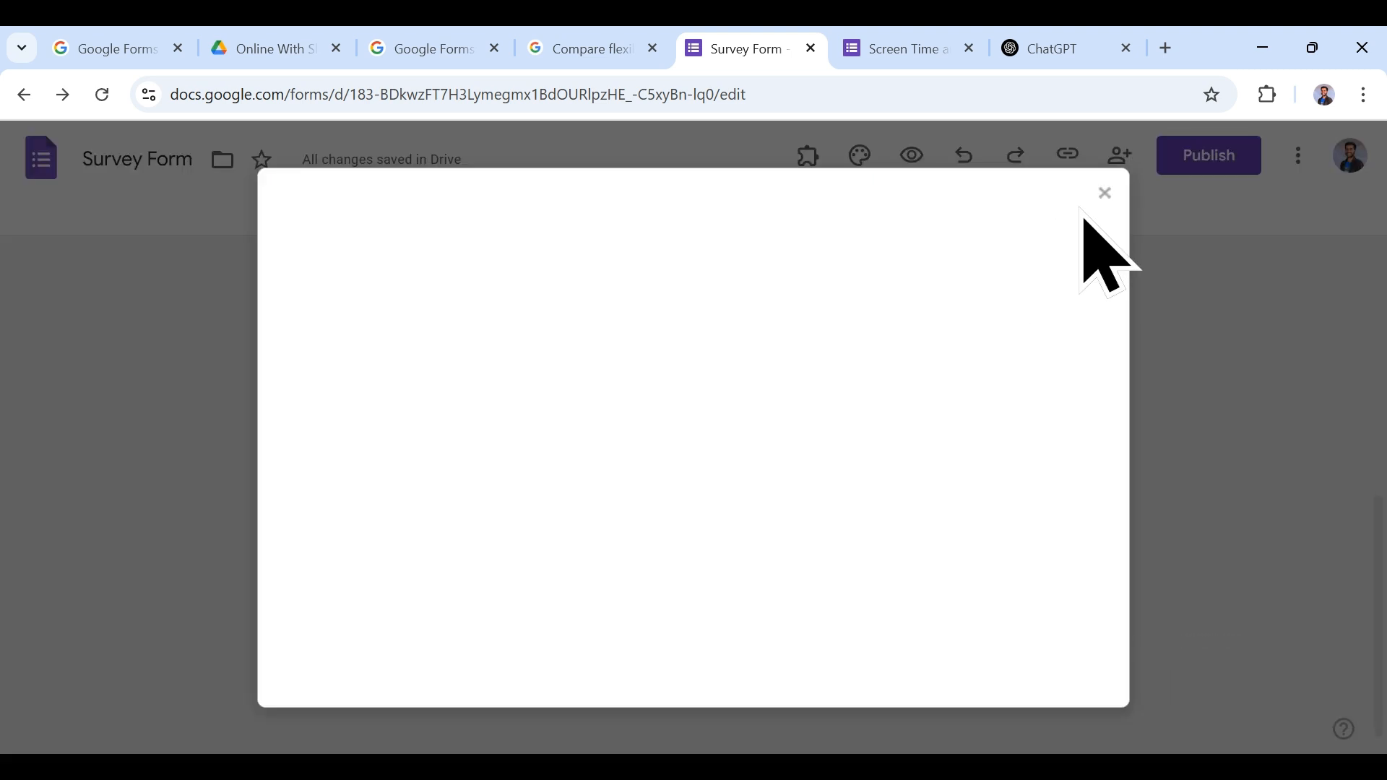
left_click(840, 277)
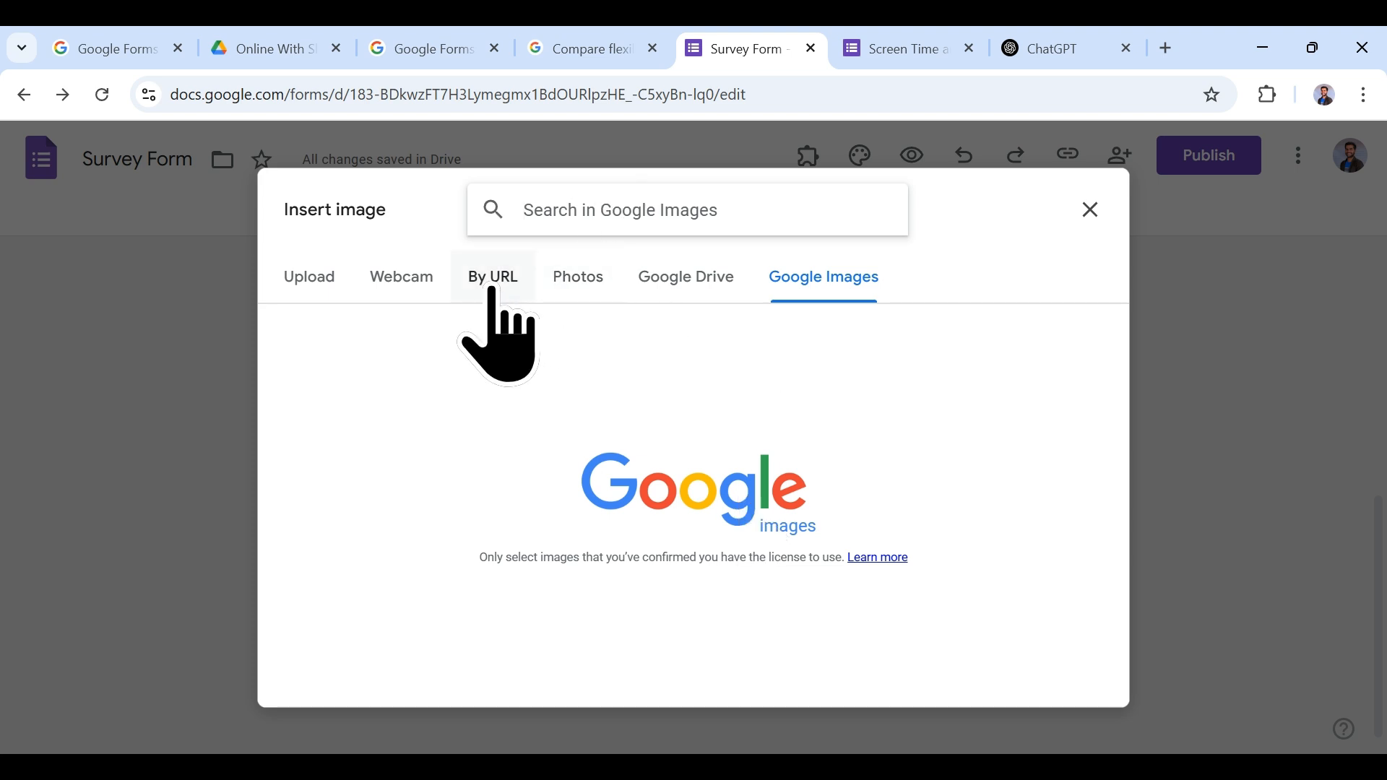
left_click(1090, 210)
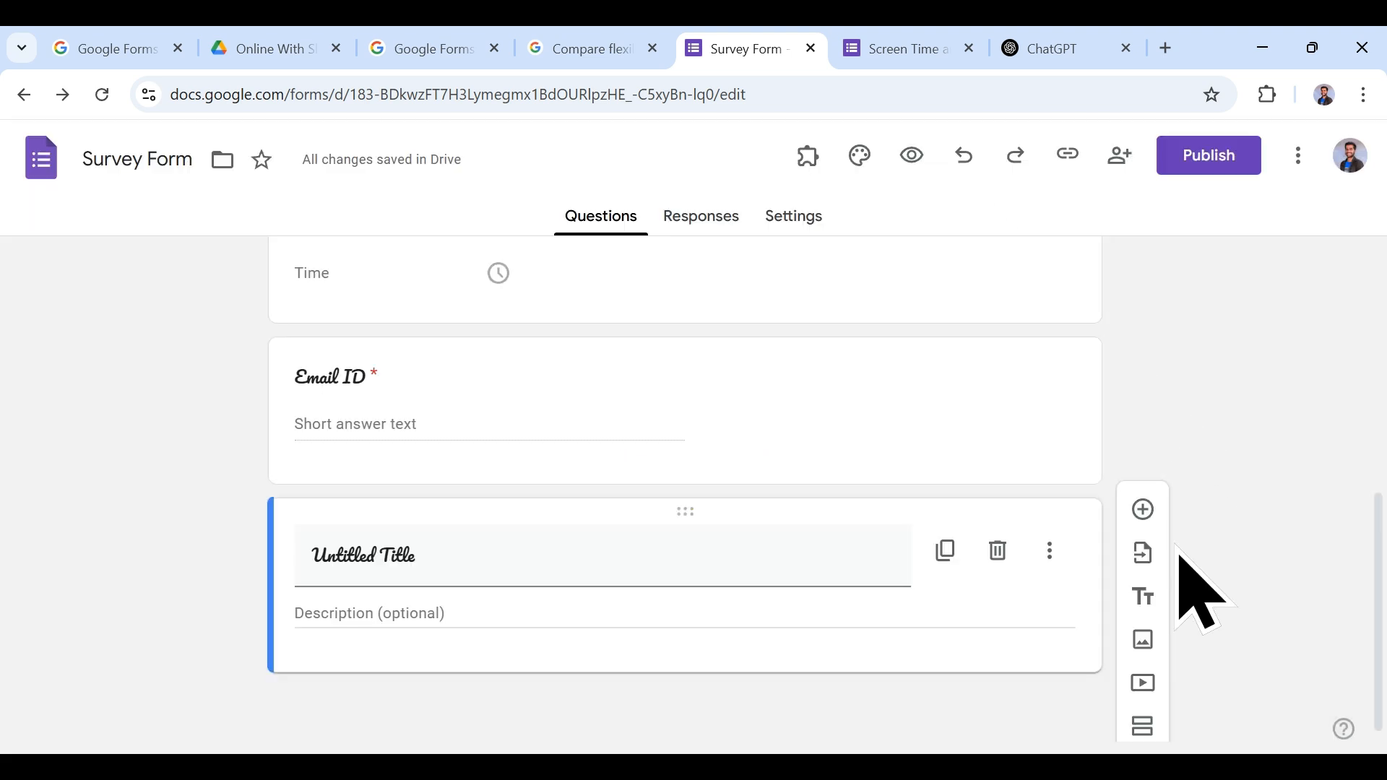
left_click(1144, 686)
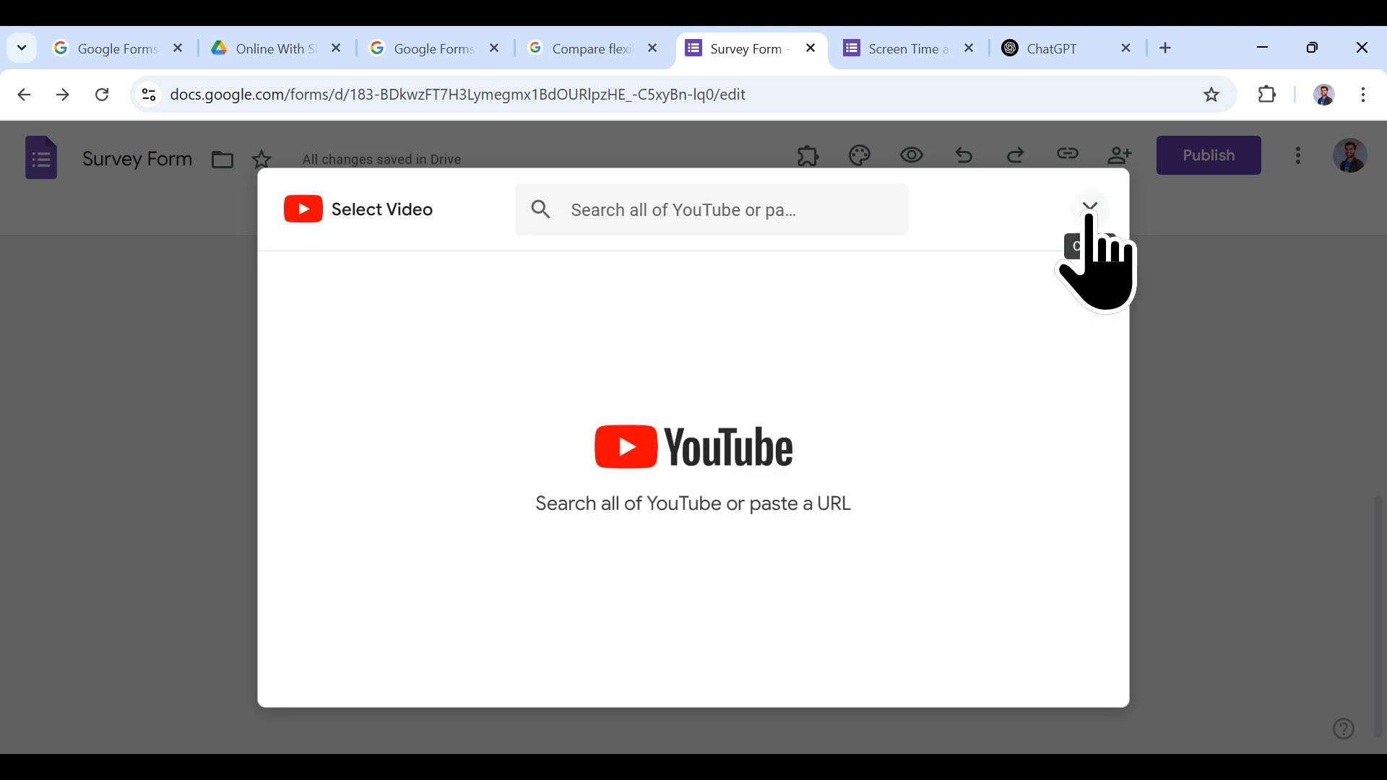
left_click(1088, 209)
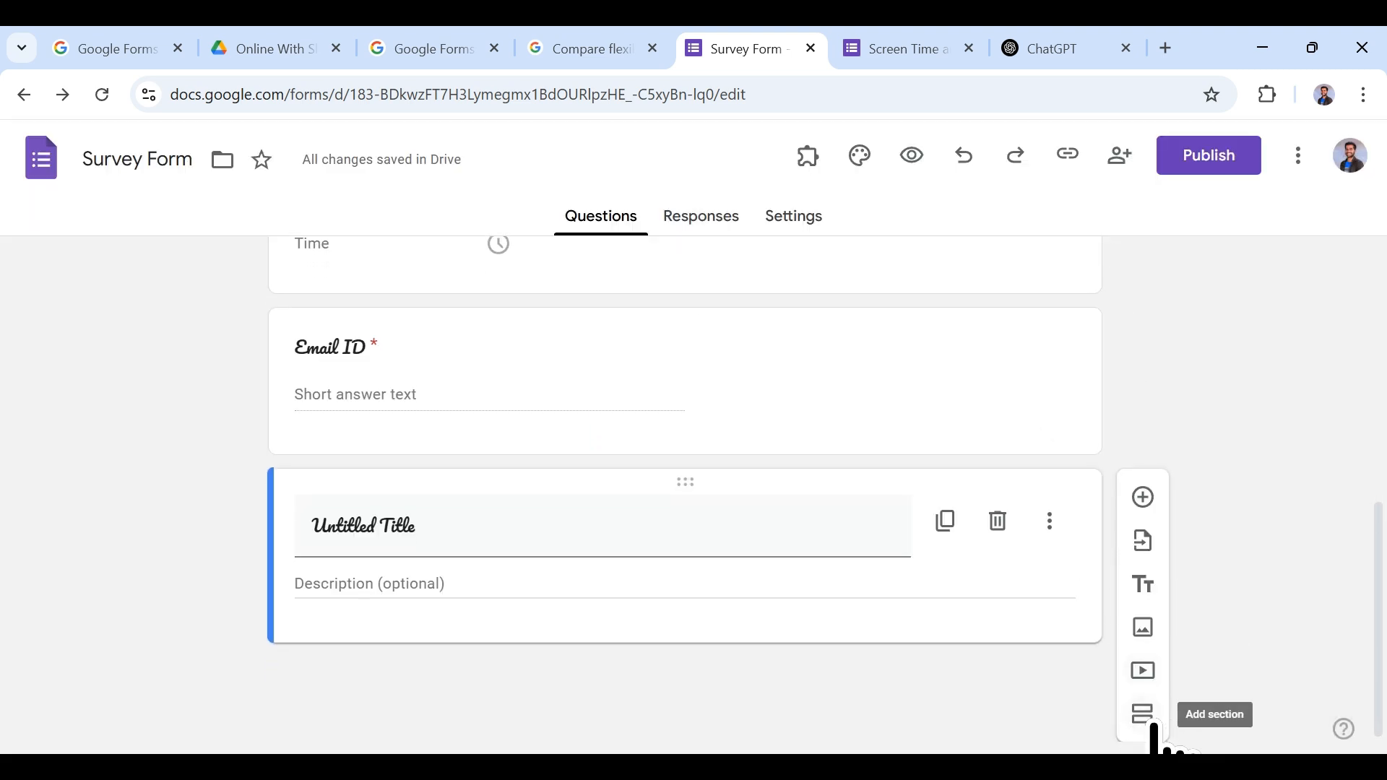
left_click(1143, 716)
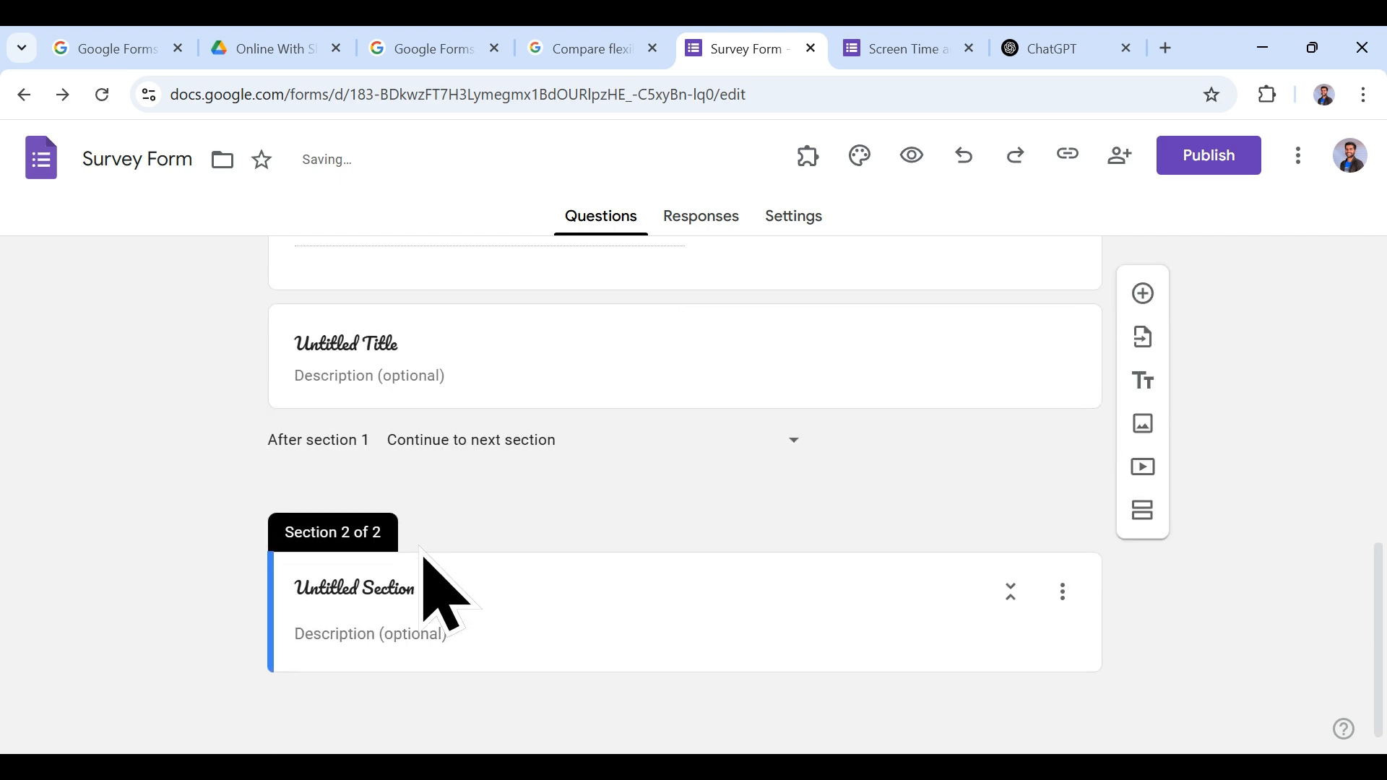
left_click(1140, 512)
Step: Change the Theme panel's question font from Pacifico to Lora
scroll(768, 657, "up", 15)
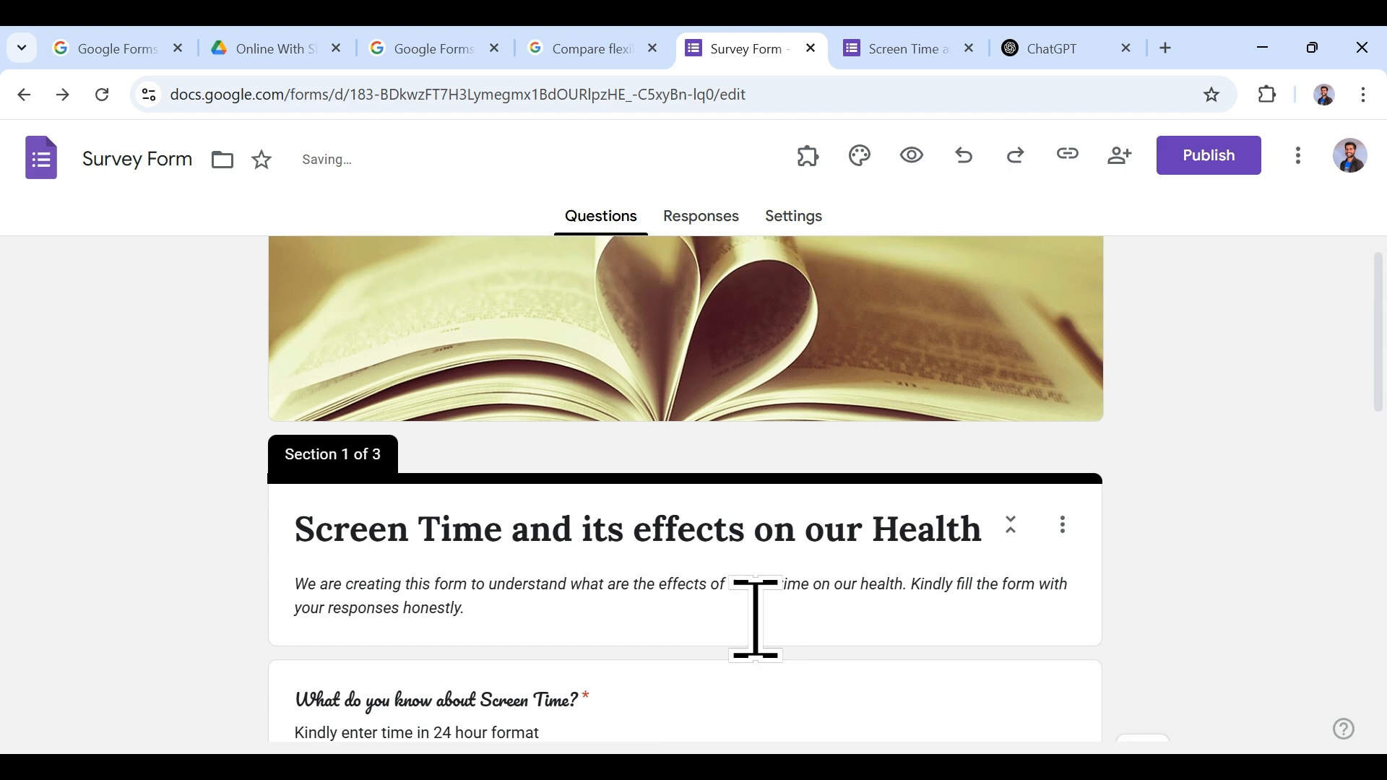
scroll(765, 650, "down", 5)
scroll(879, 542, "up", 3)
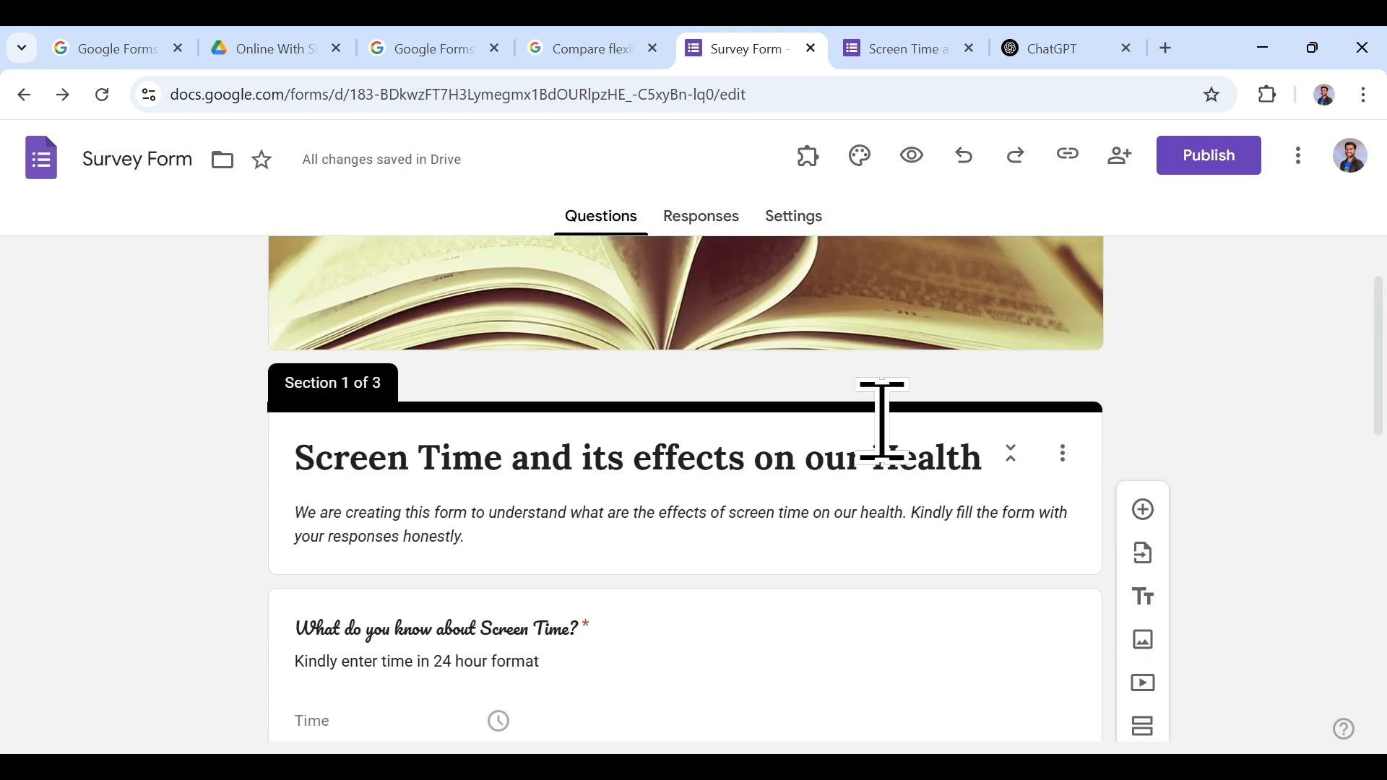
scroll(1047, 520, "down", 3)
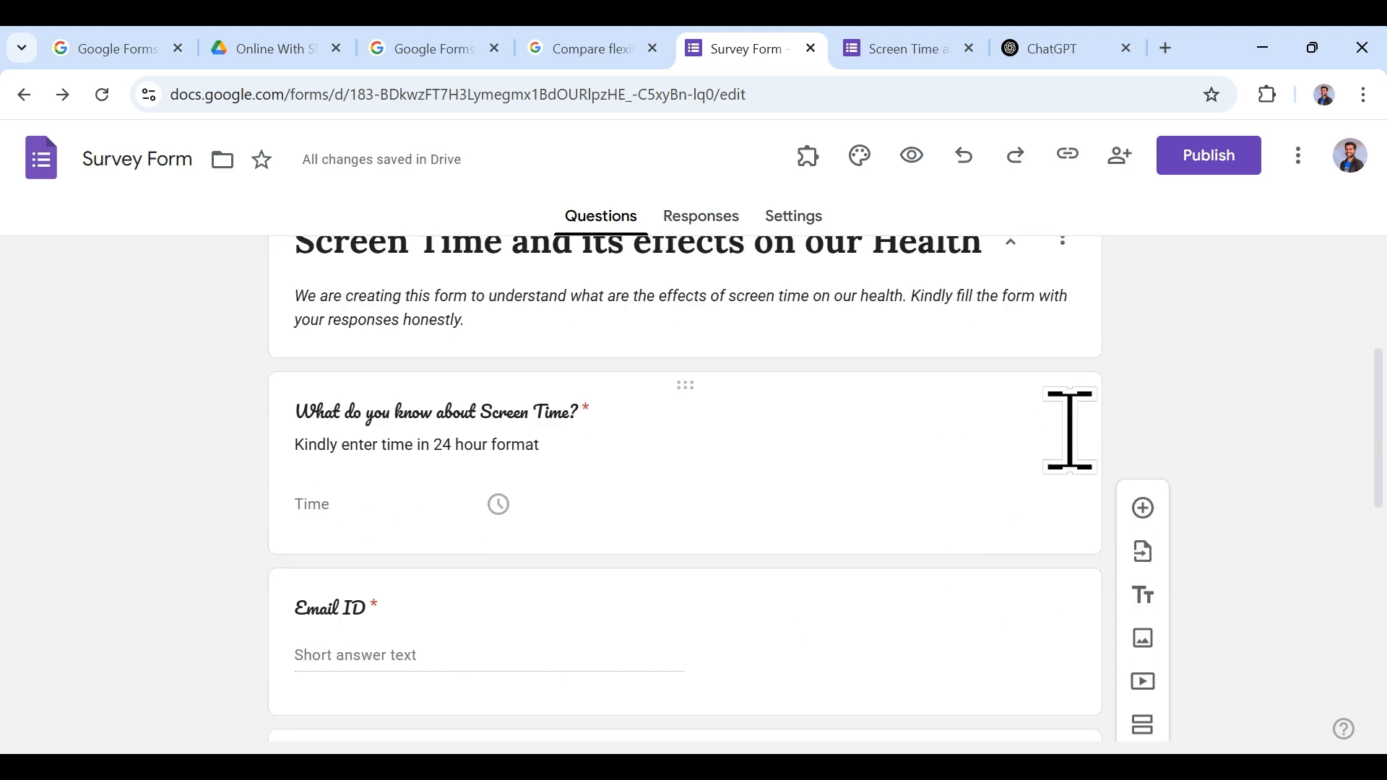
scroll(1030, 495, "down", 1)
scroll(1047, 466, "down", 2)
scroll(1065, 455, "up", 3)
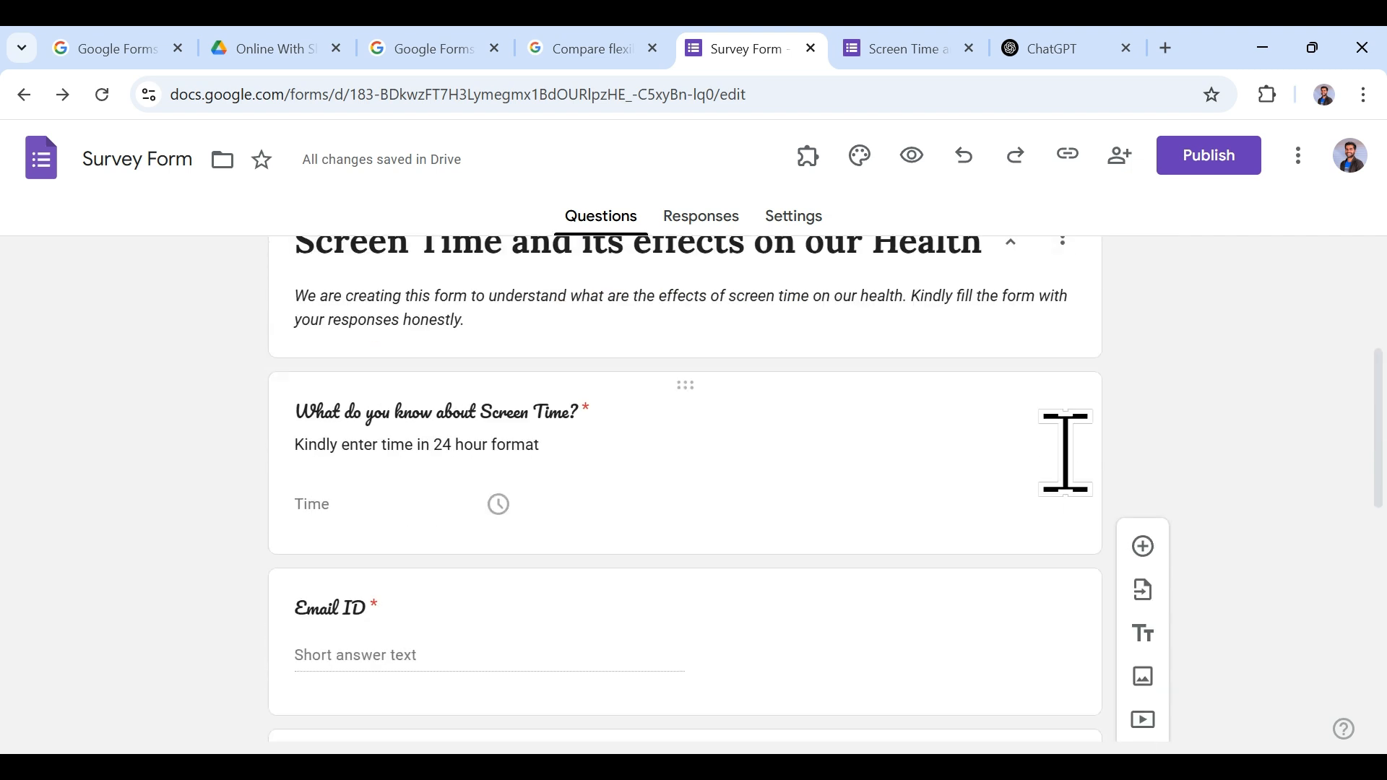
left_click(1065, 454)
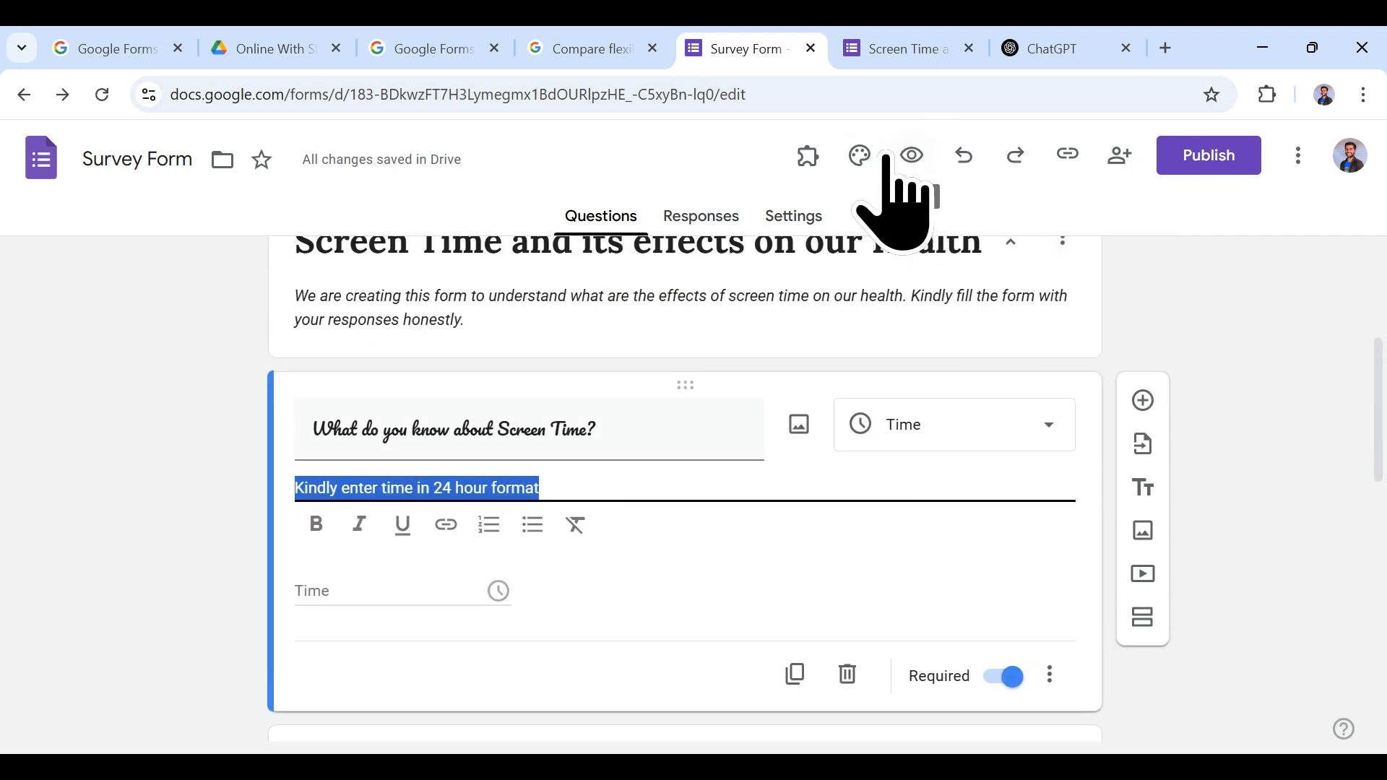
left_click(859, 156)
left_click(1202, 509)
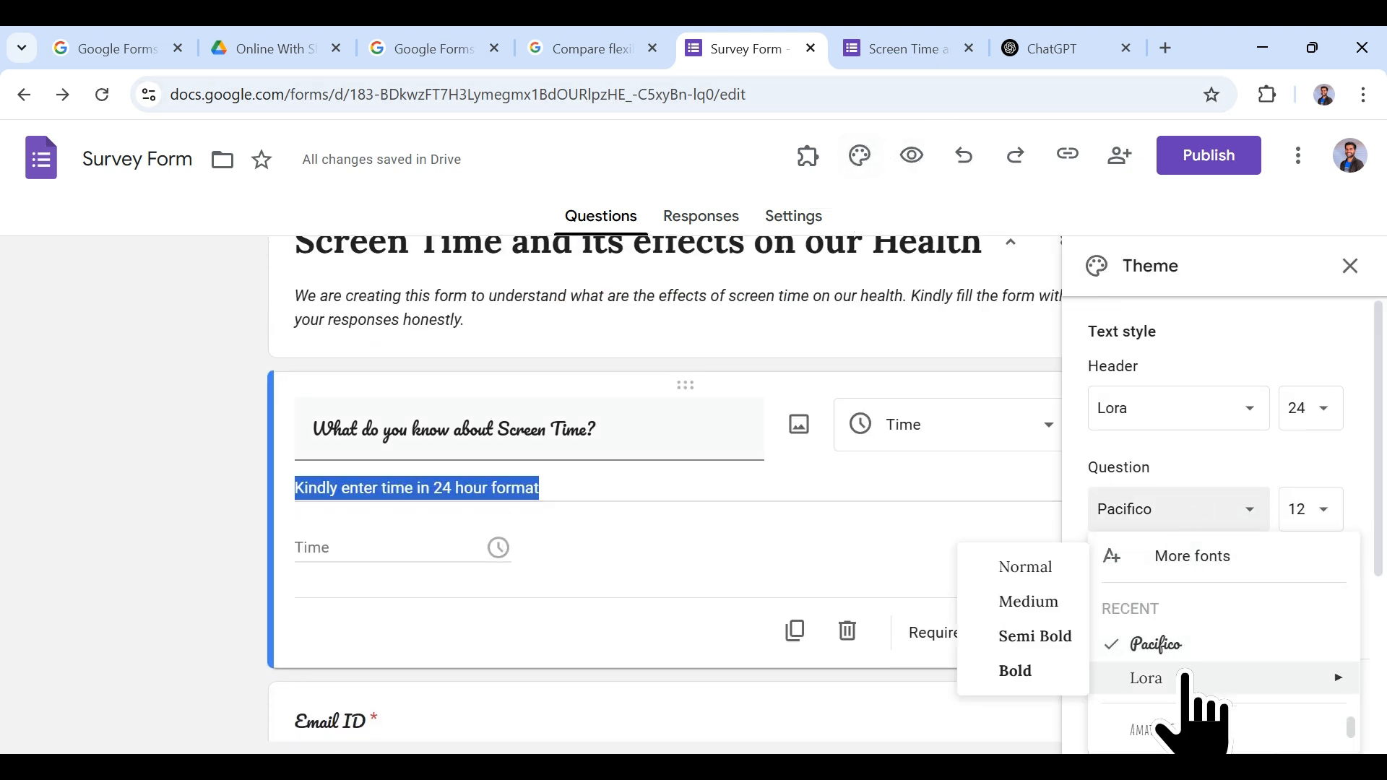
scroll(1185, 650, "down", 1)
left_click(1140, 572)
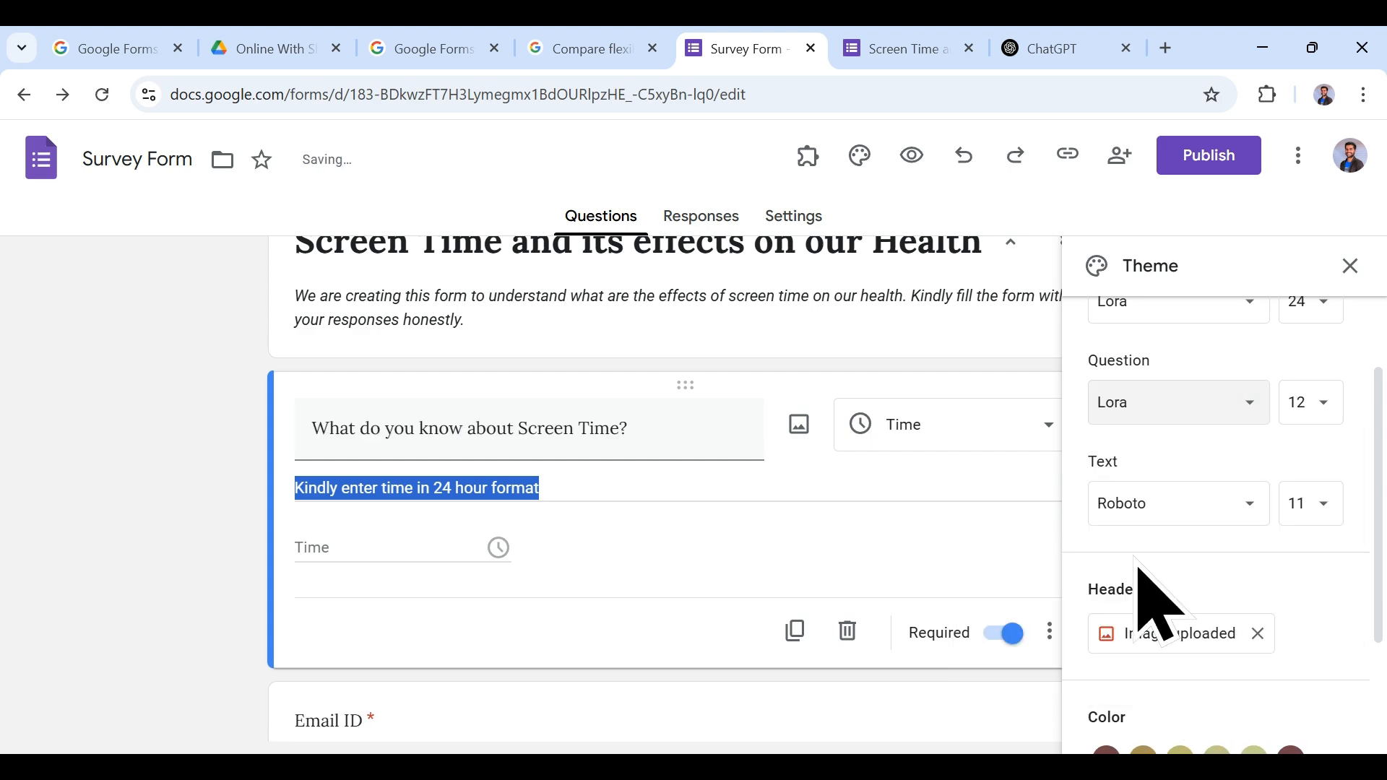
left_click(1348, 266)
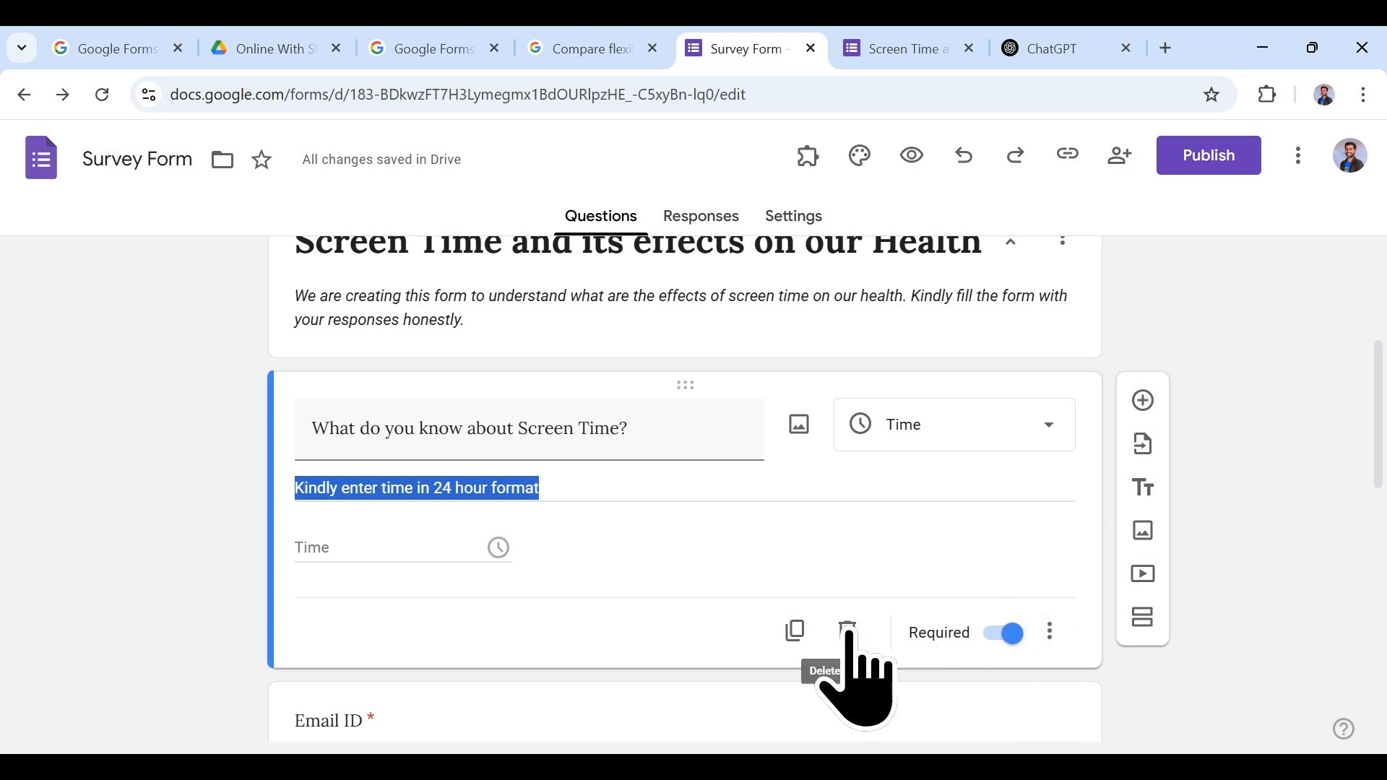
Step: Delete the Screen Time and Email ID questions, the untitled title block and one extra section
left_click(847, 630)
left_click(847, 661)
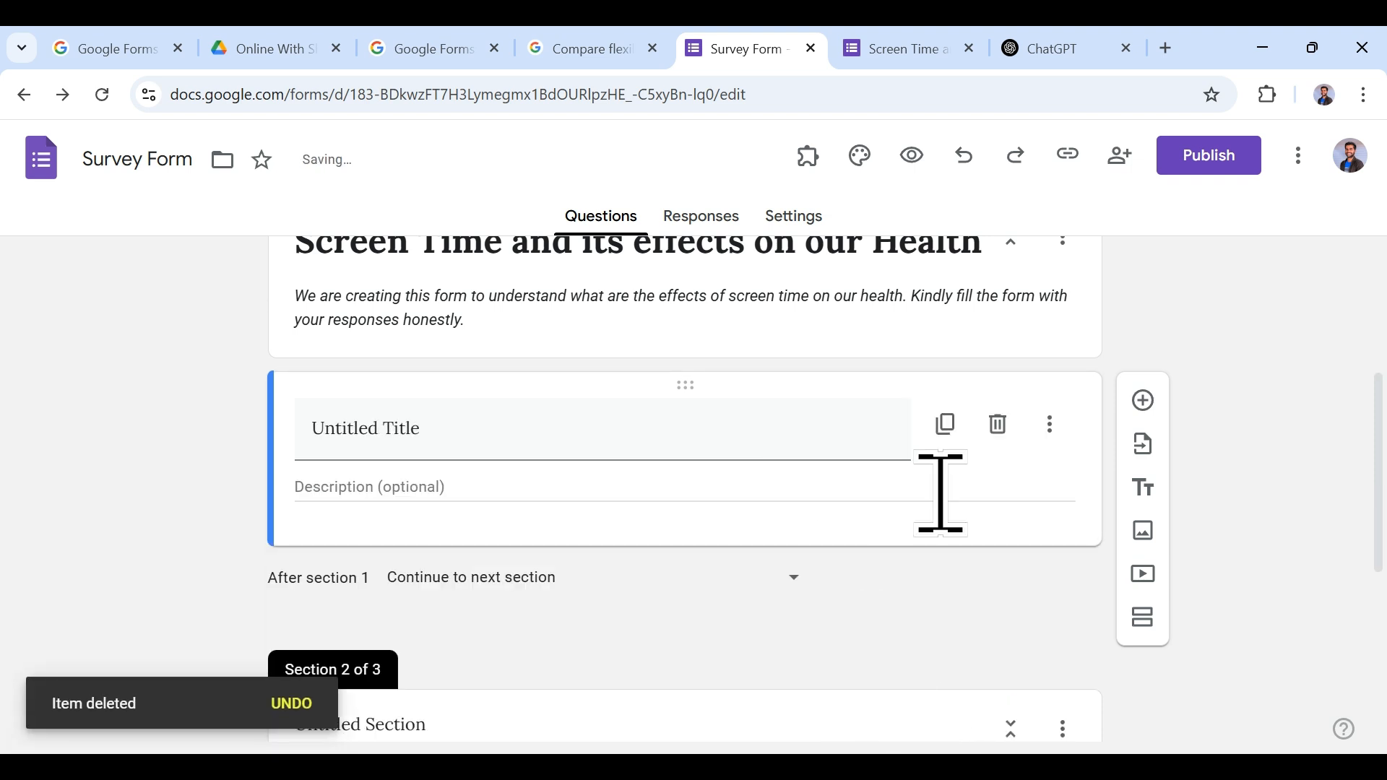
left_click(998, 425)
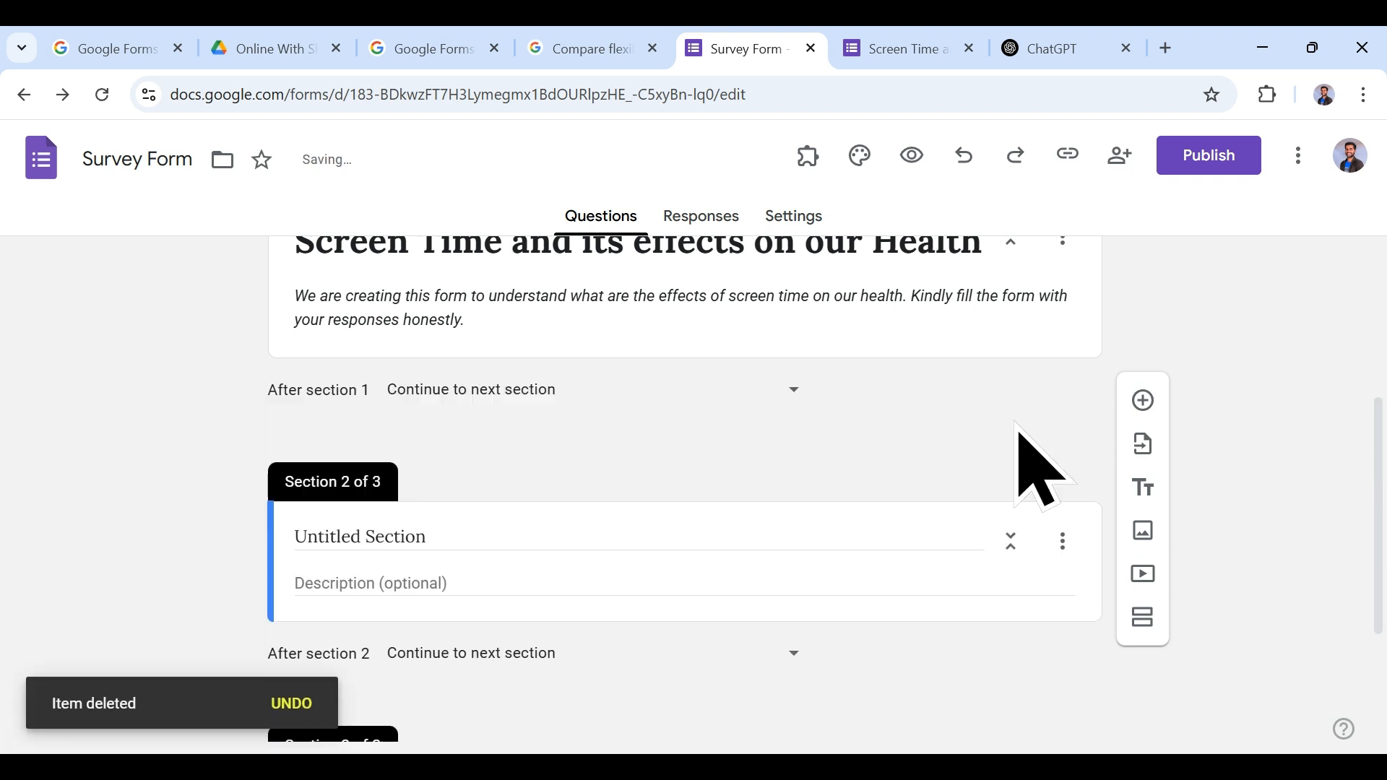
left_click(1065, 545)
left_click(1120, 639)
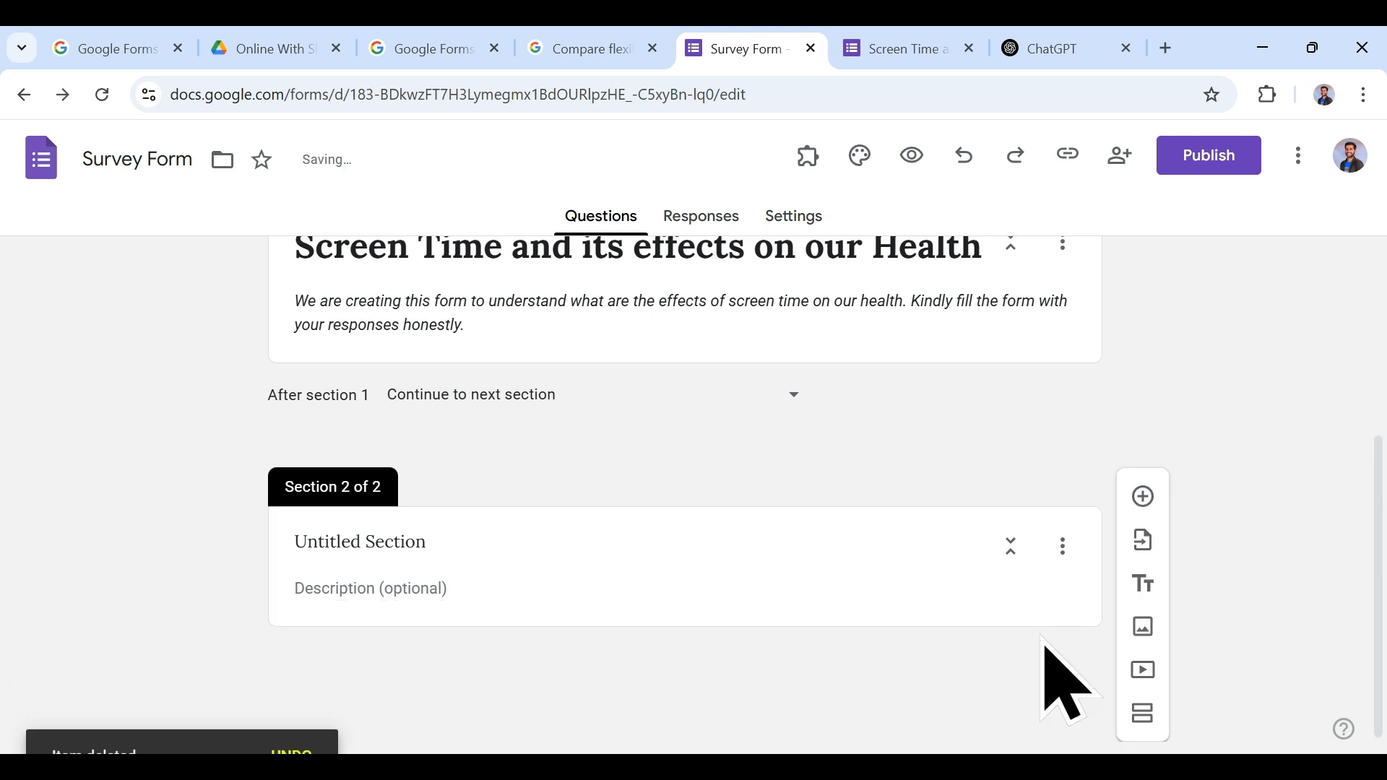
Step: Delete the remaining untitled section after backing out of the reorder sections view
left_click(1061, 547)
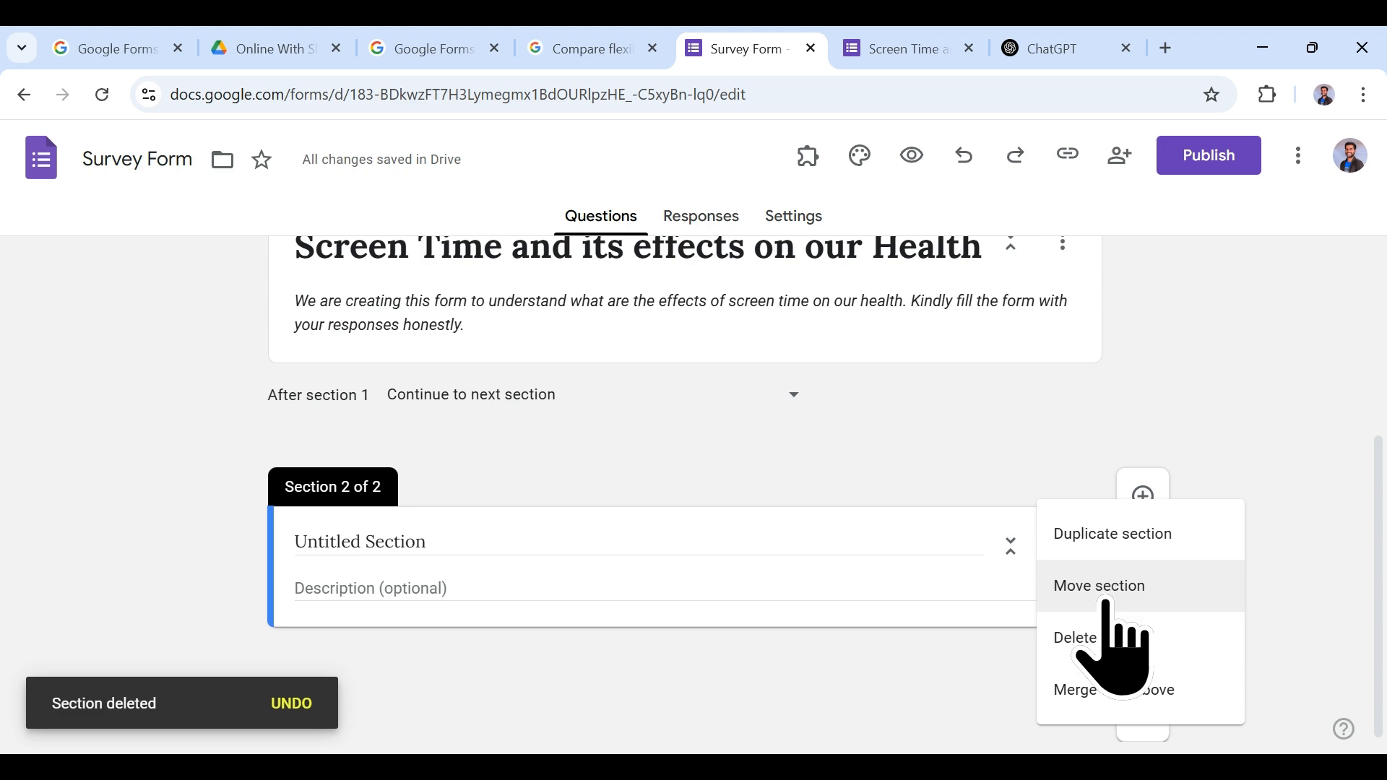
left_click(1140, 588)
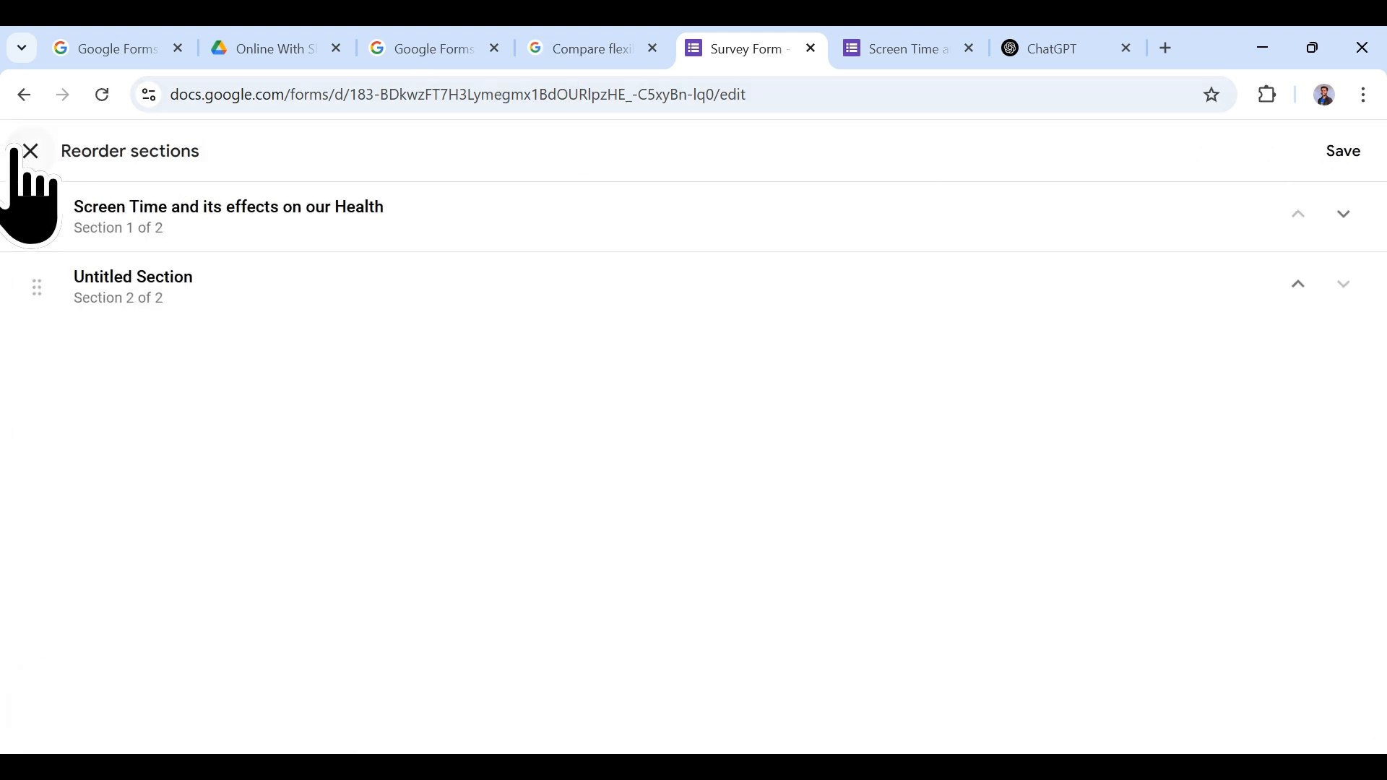
left_click(29, 154)
left_click(1059, 589)
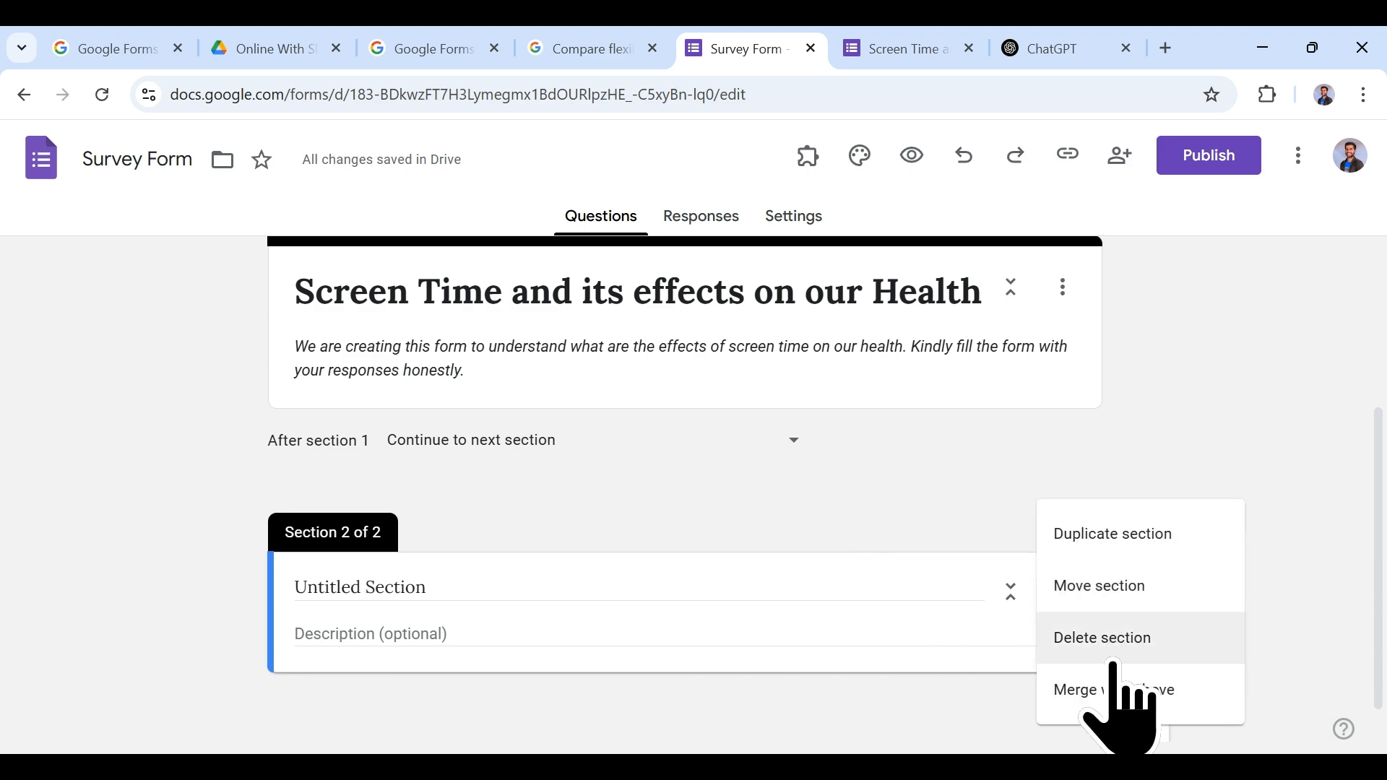
left_click(1116, 637)
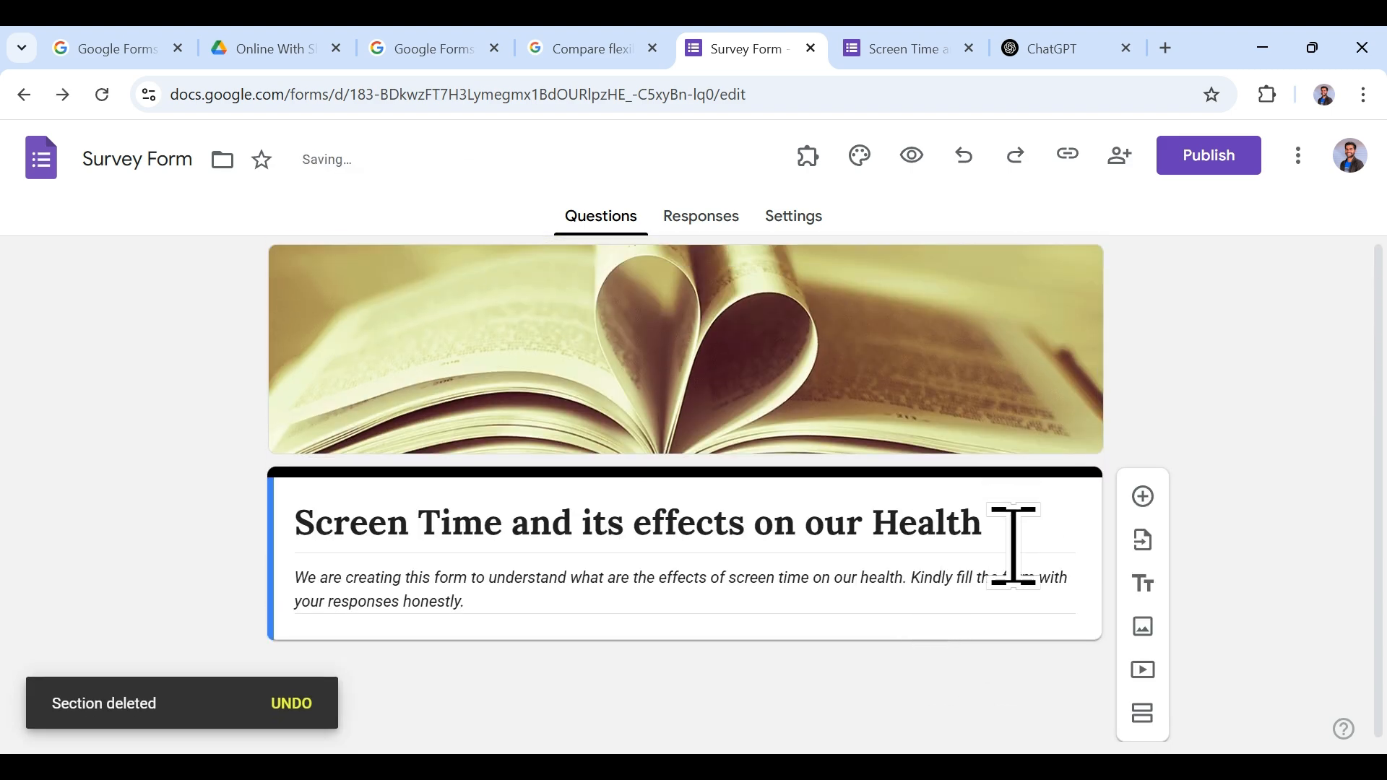
Step: Add and remove a blank multiple-choice question, then drag-select the form title
left_click(1143, 496)
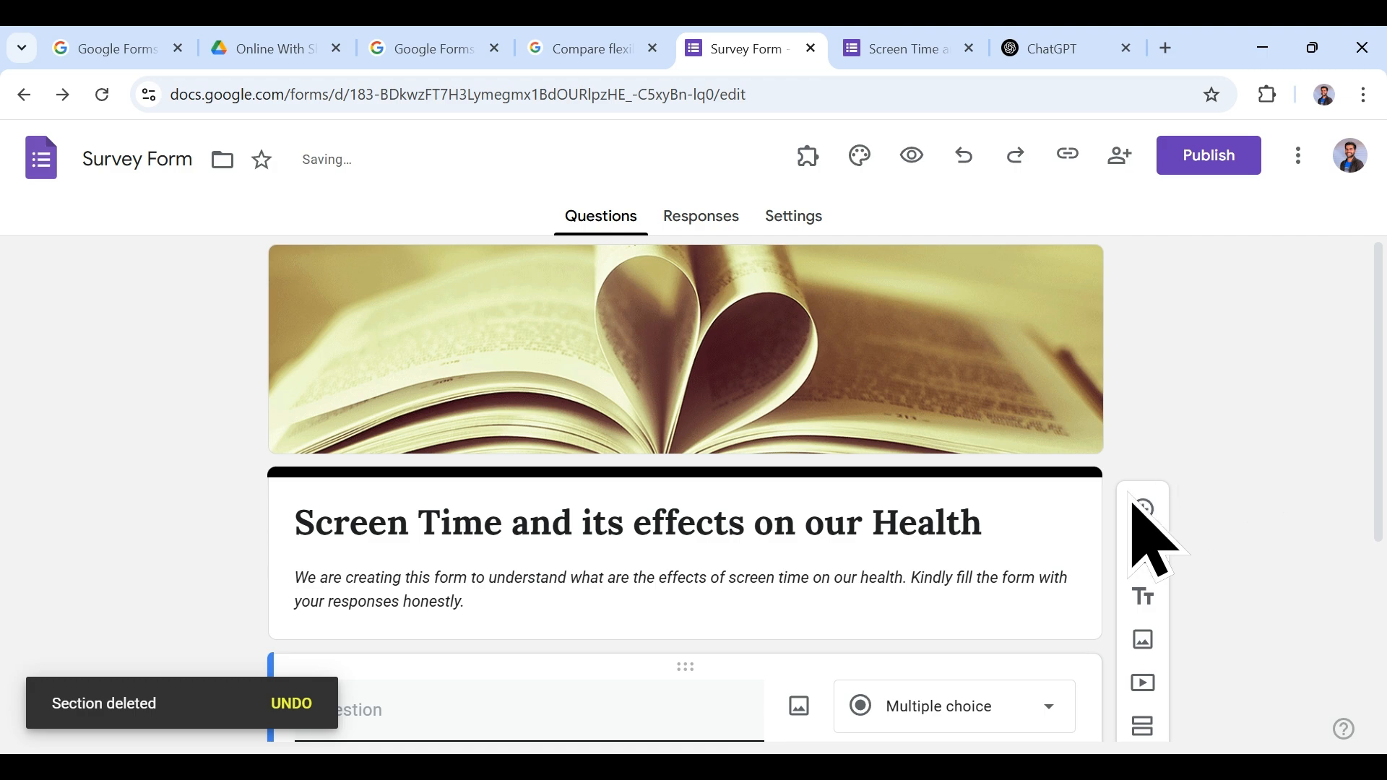
left_click(846, 645)
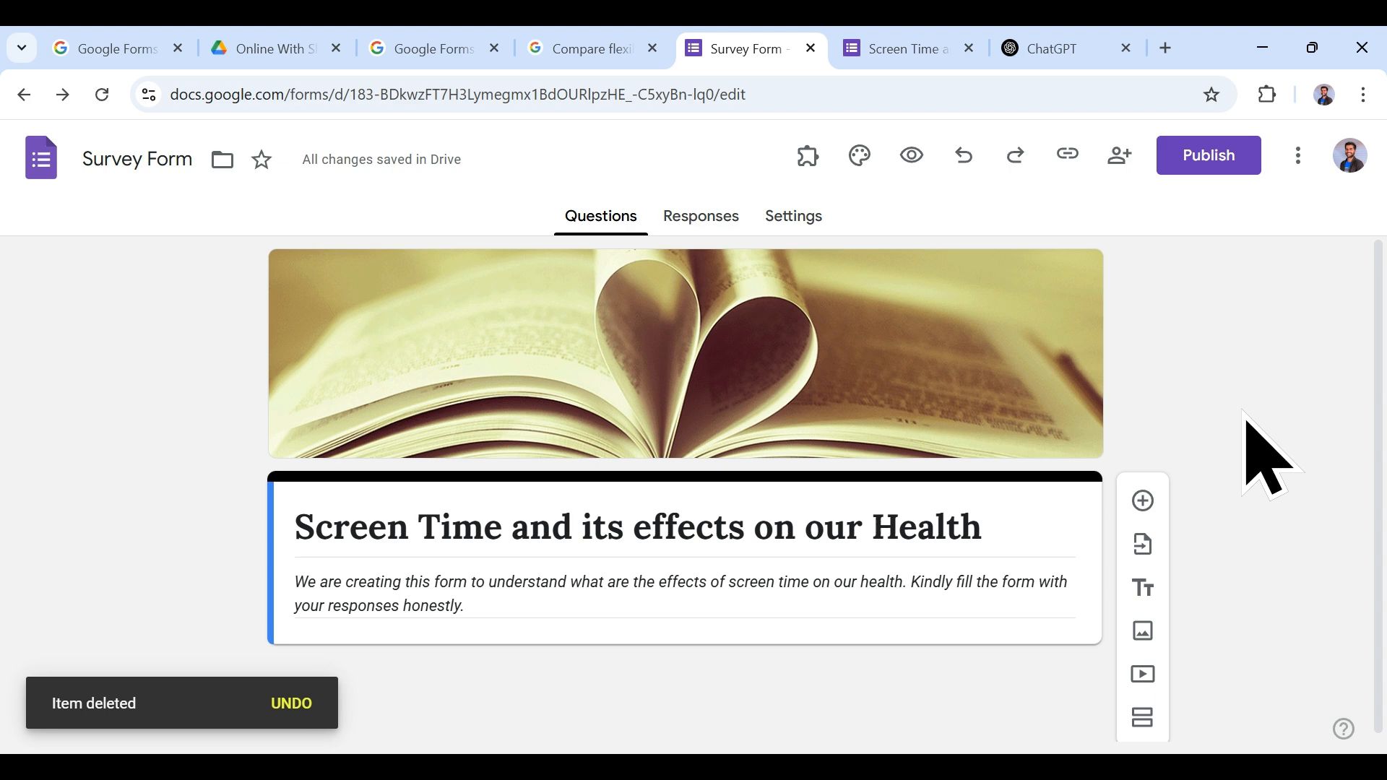
left_click_drag(1004, 522, 296, 532)
key("ctrl+c")
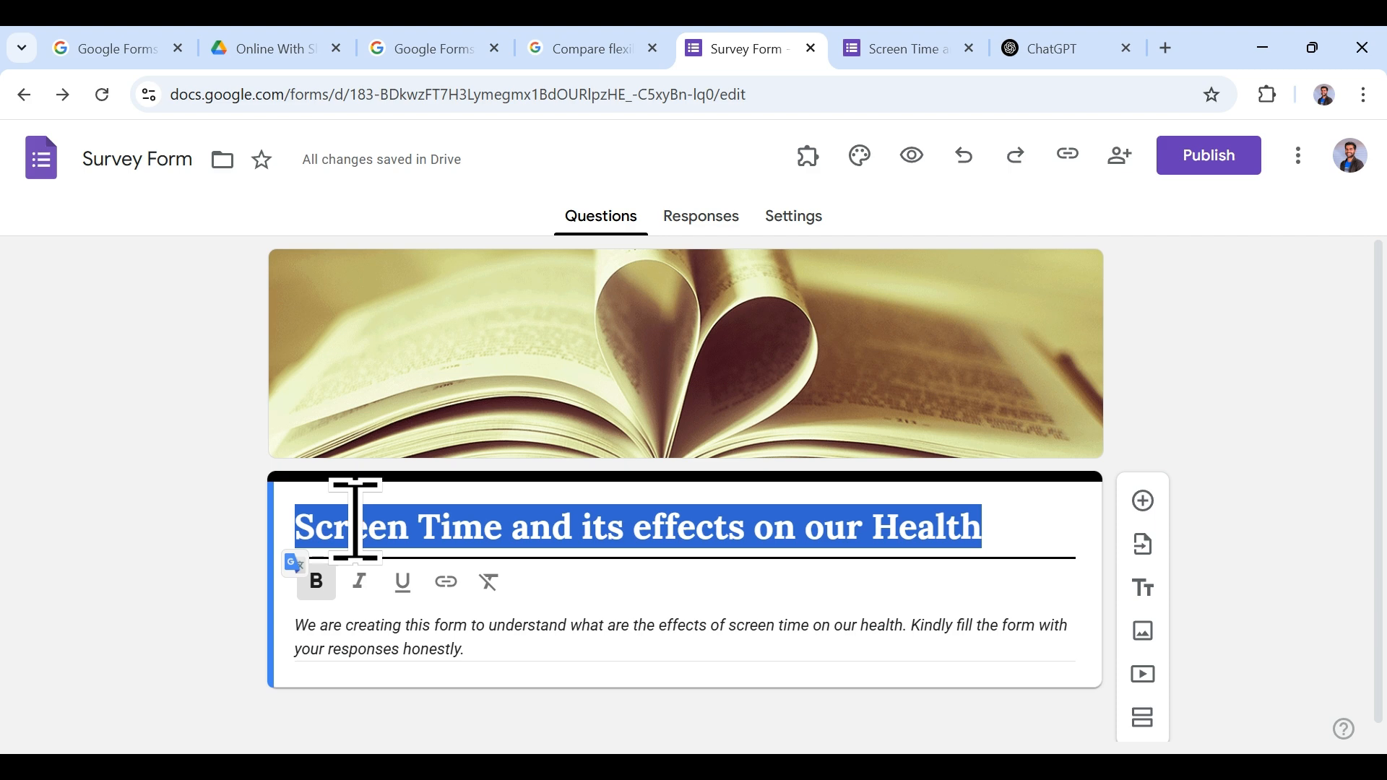
left_click(361, 524)
Step: In ChatGPT, paste the form title and request 10 varied-format survey questions for a Google Form
left_click(1046, 43)
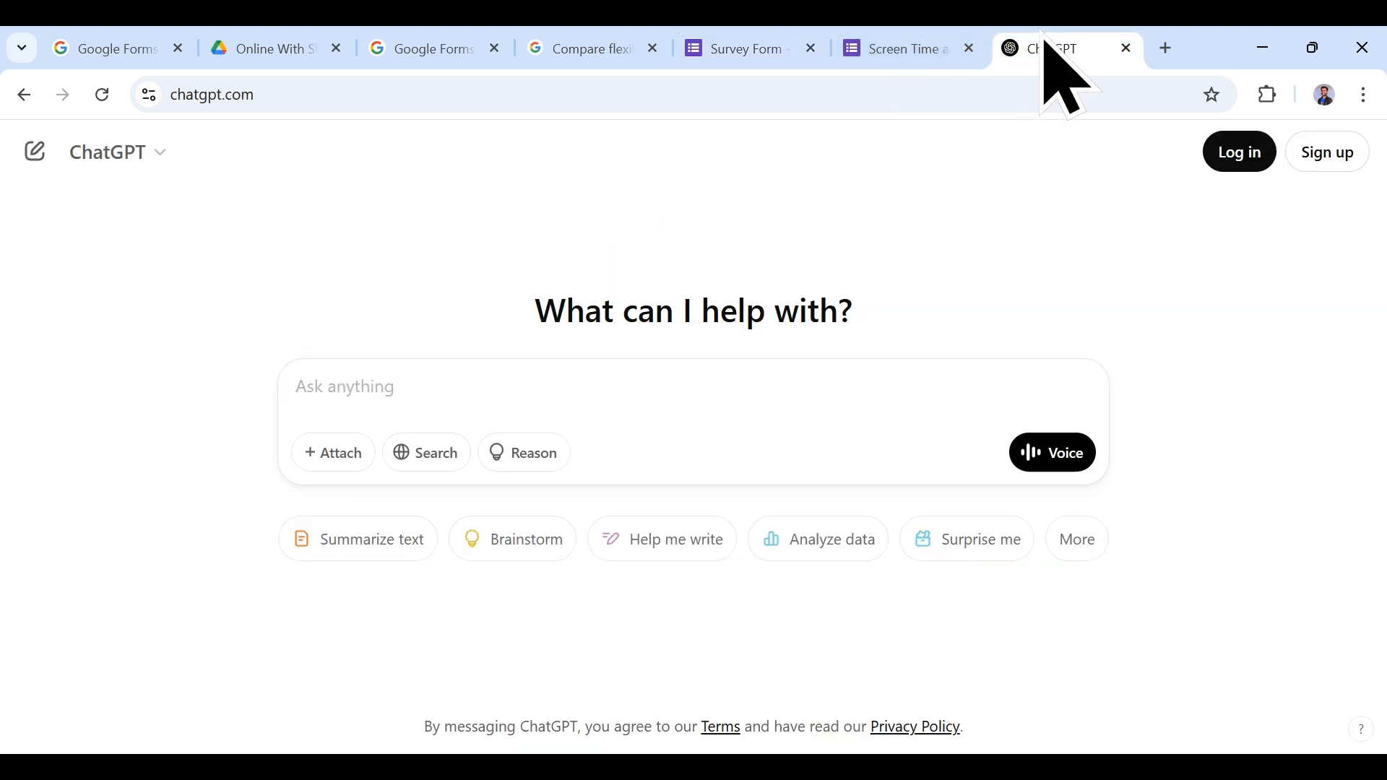
left_click(725, 391)
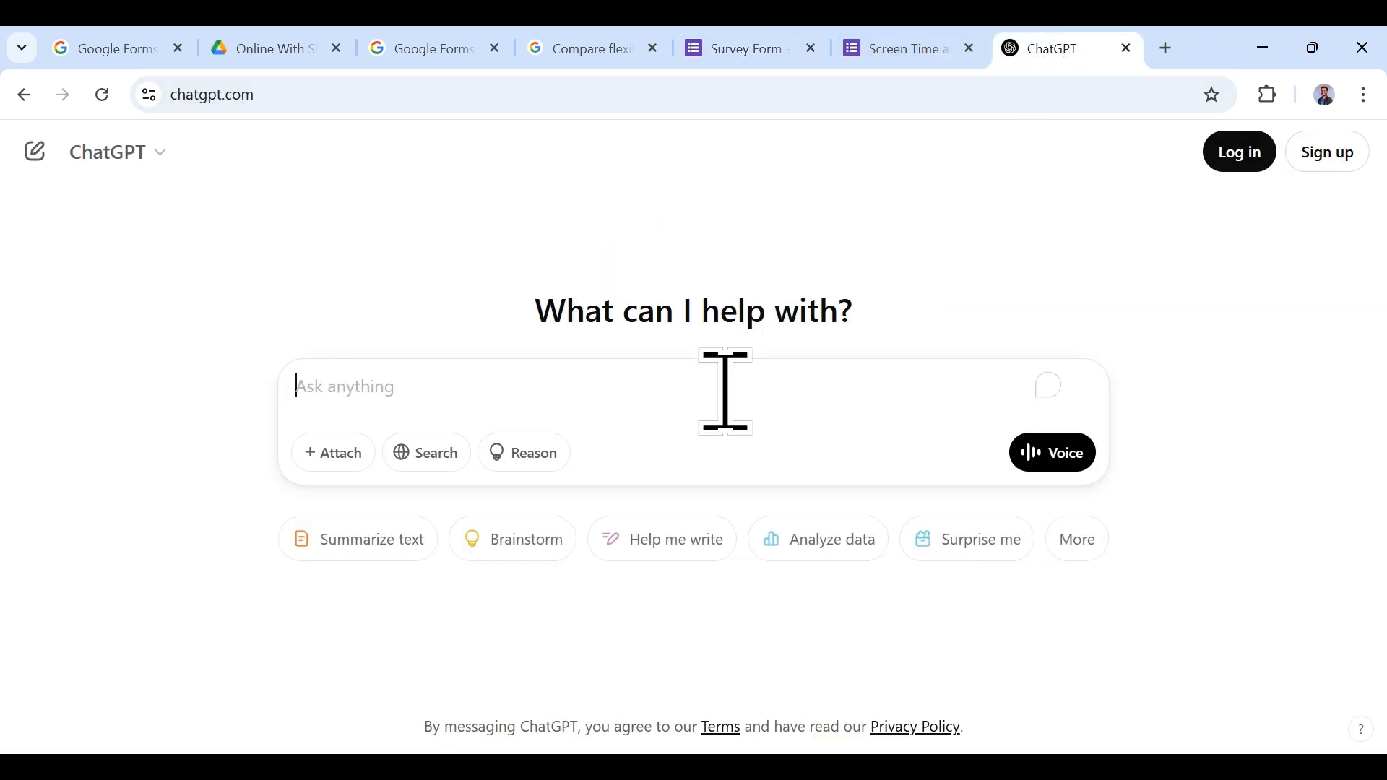
key("ctrl+v")
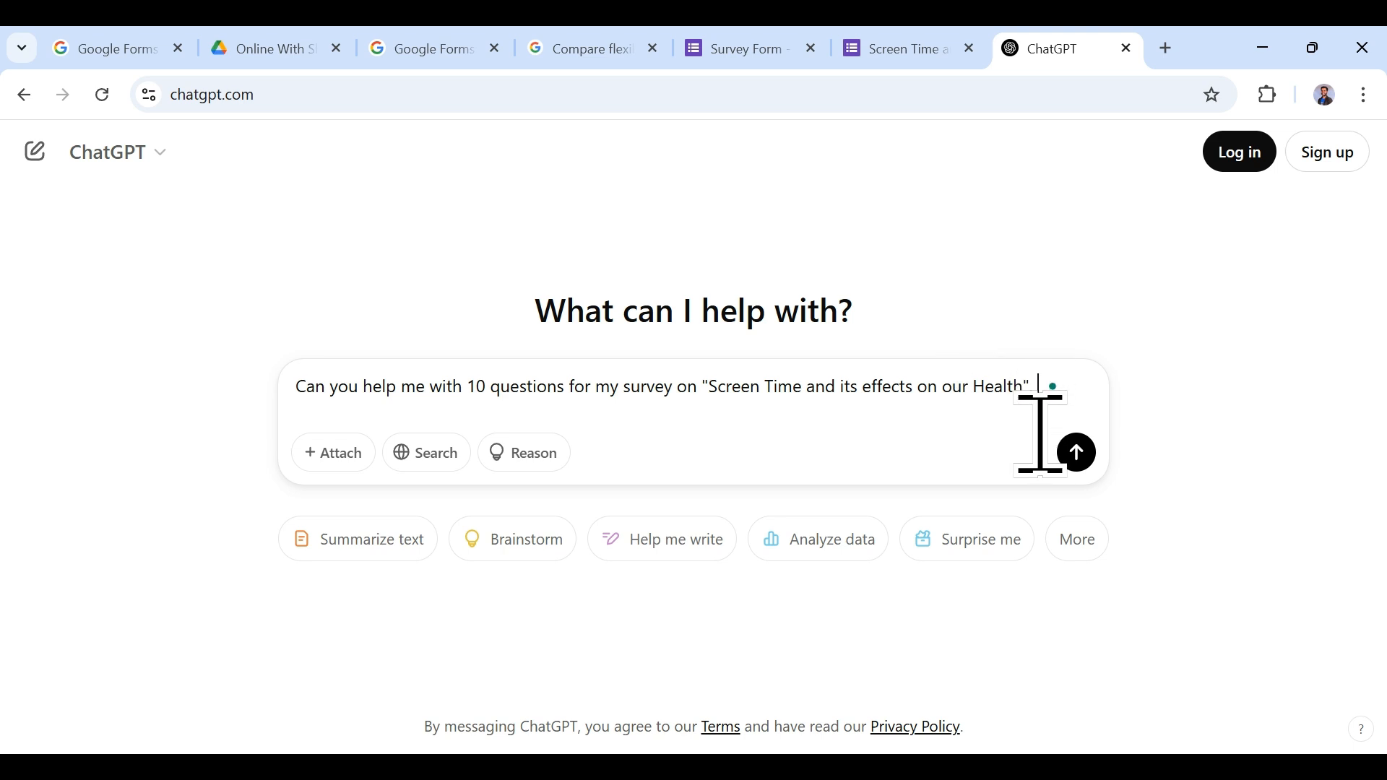
type("m")
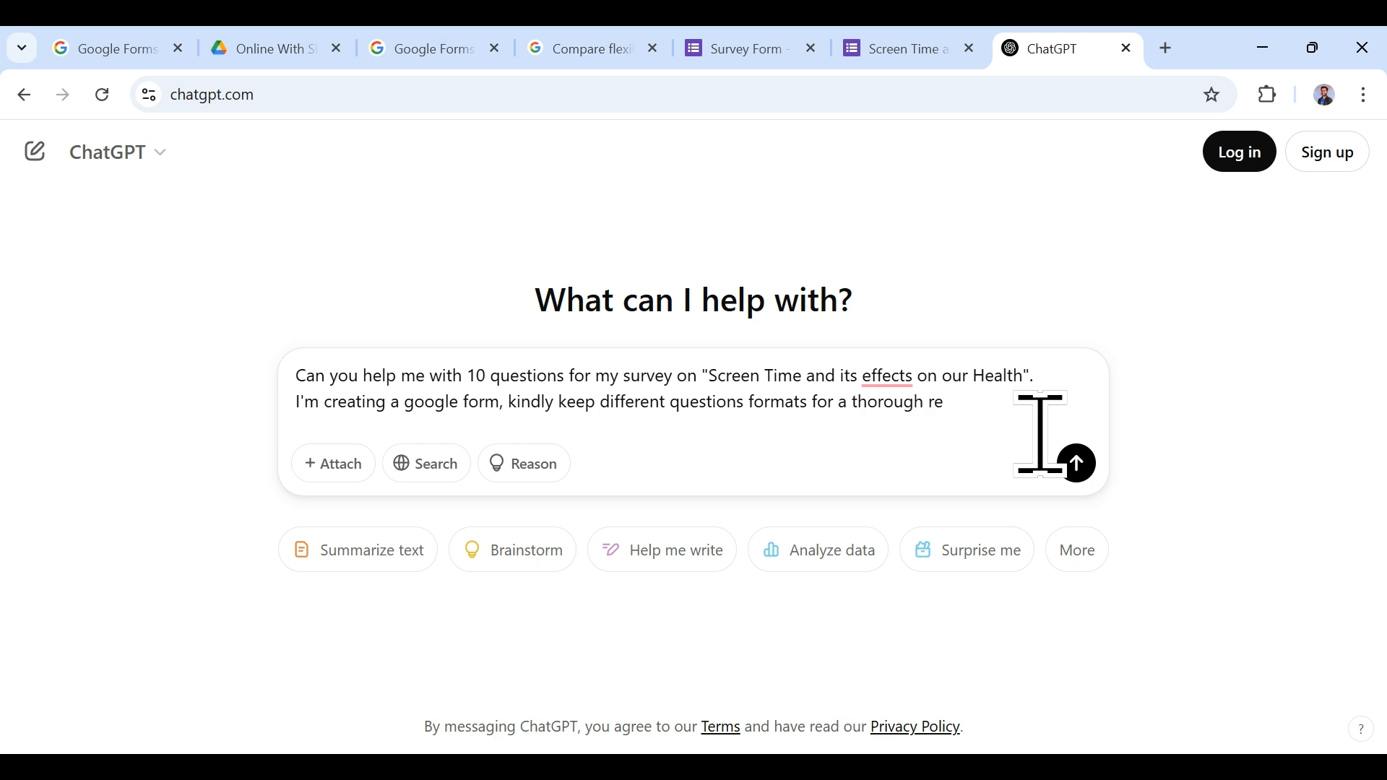
key("Return")
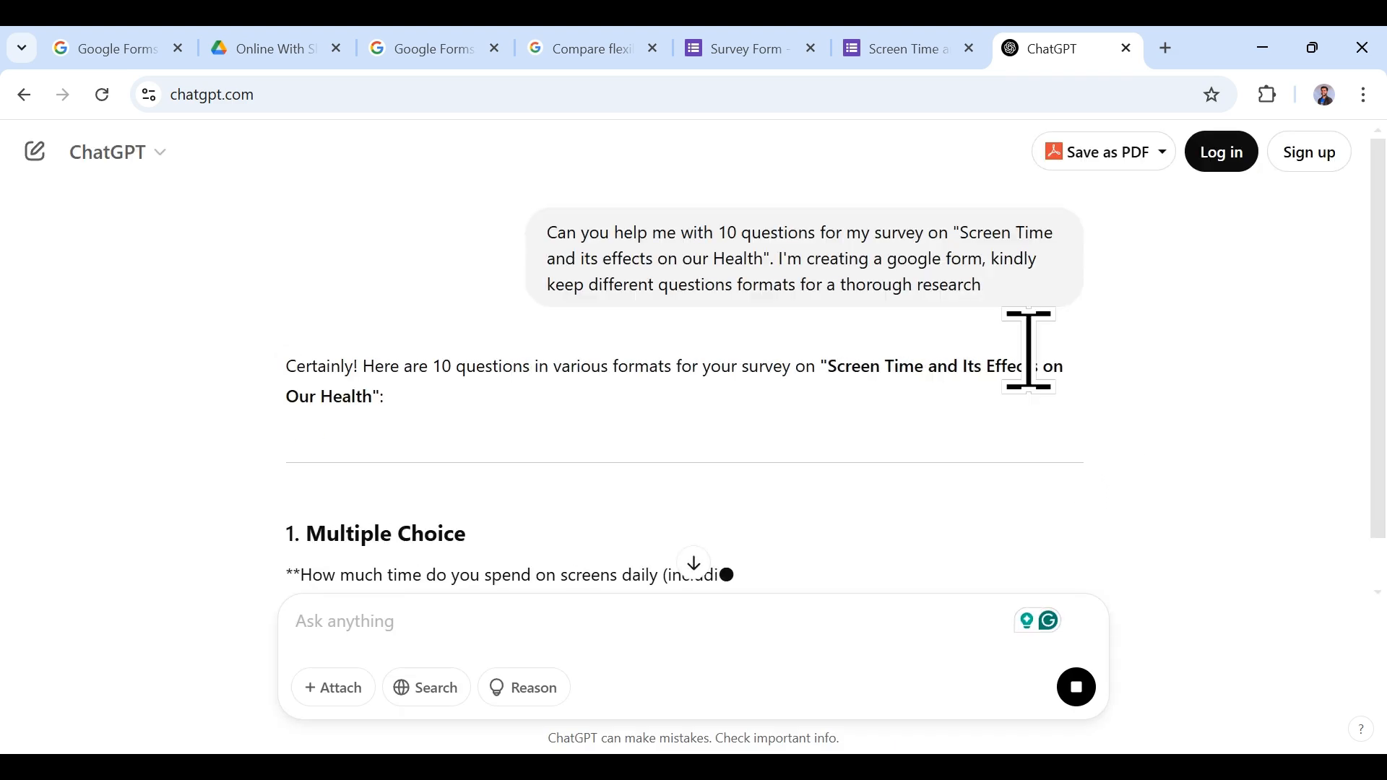
Step: Scroll ChatGPT's ten questions, select the '1. Multiple Choice' heading, and go to the form preview
scroll(877, 317, "down", 5)
scroll(876, 307, "up", 3)
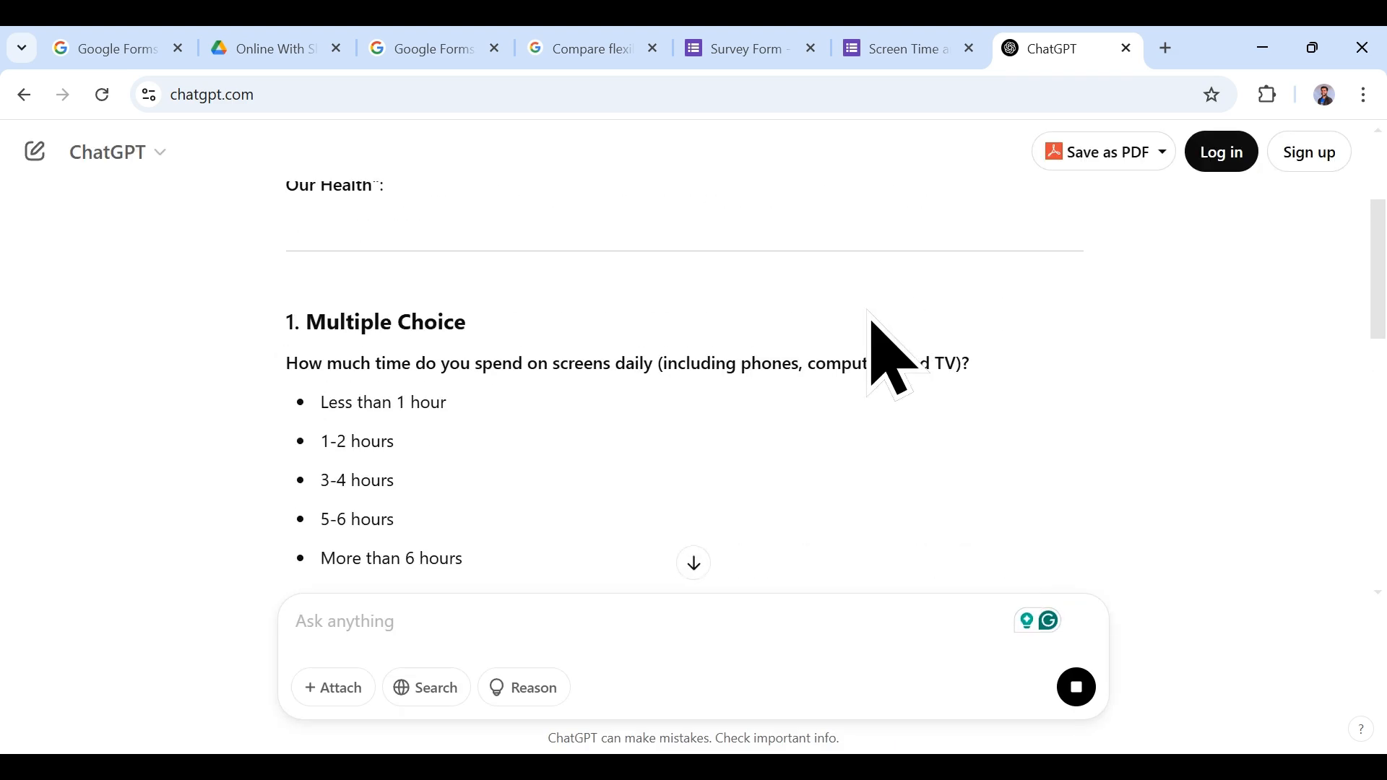
scroll(870, 354, "down", 7)
scroll(865, 388, "down", 14)
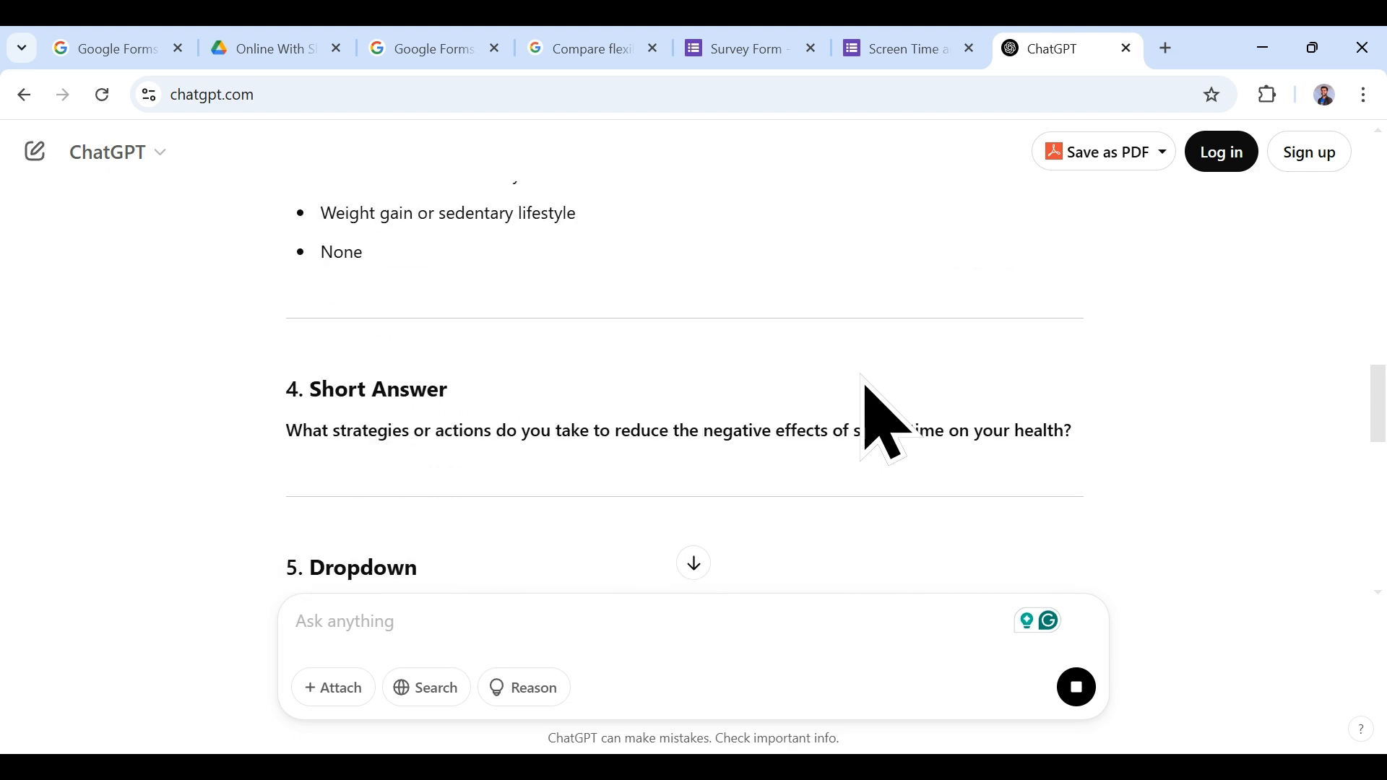
scroll(882, 423, "down", 20)
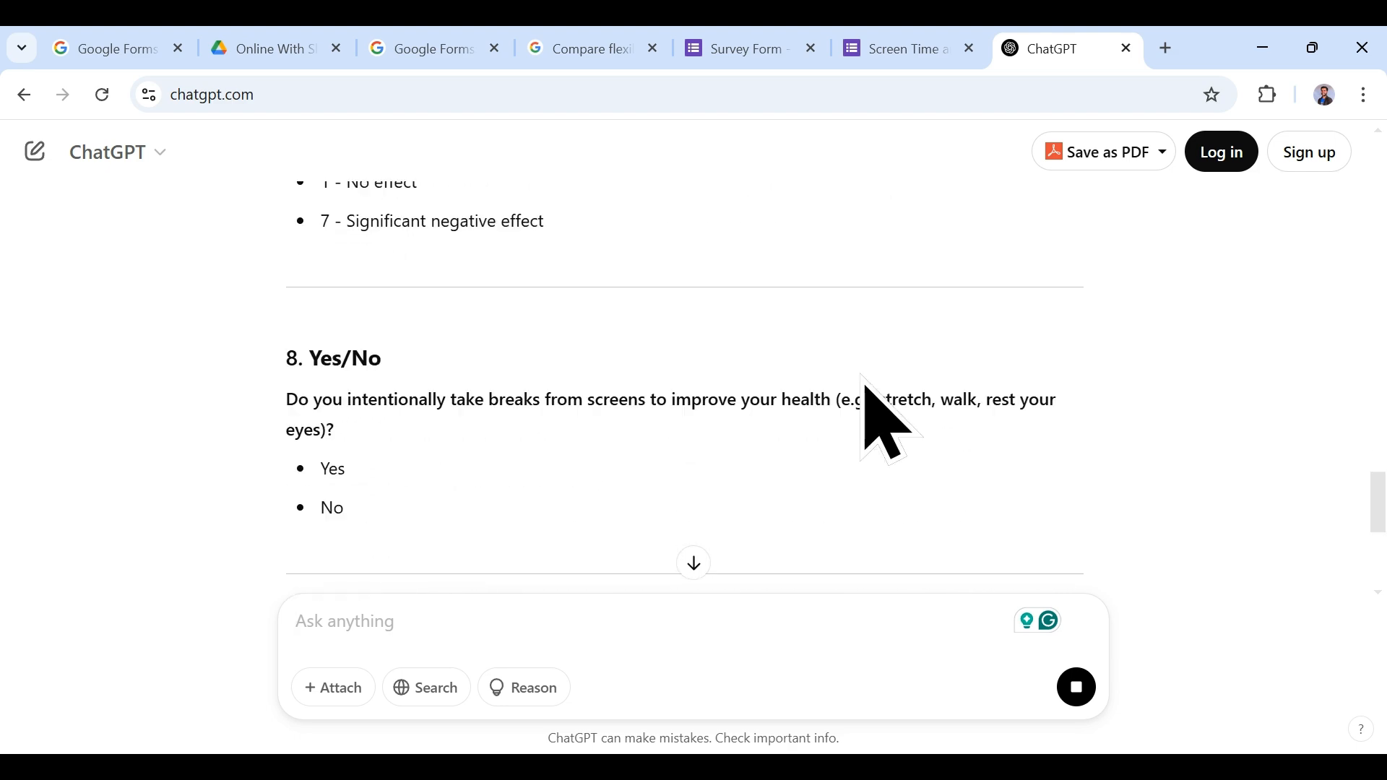
scroll(865, 385, "up", 20)
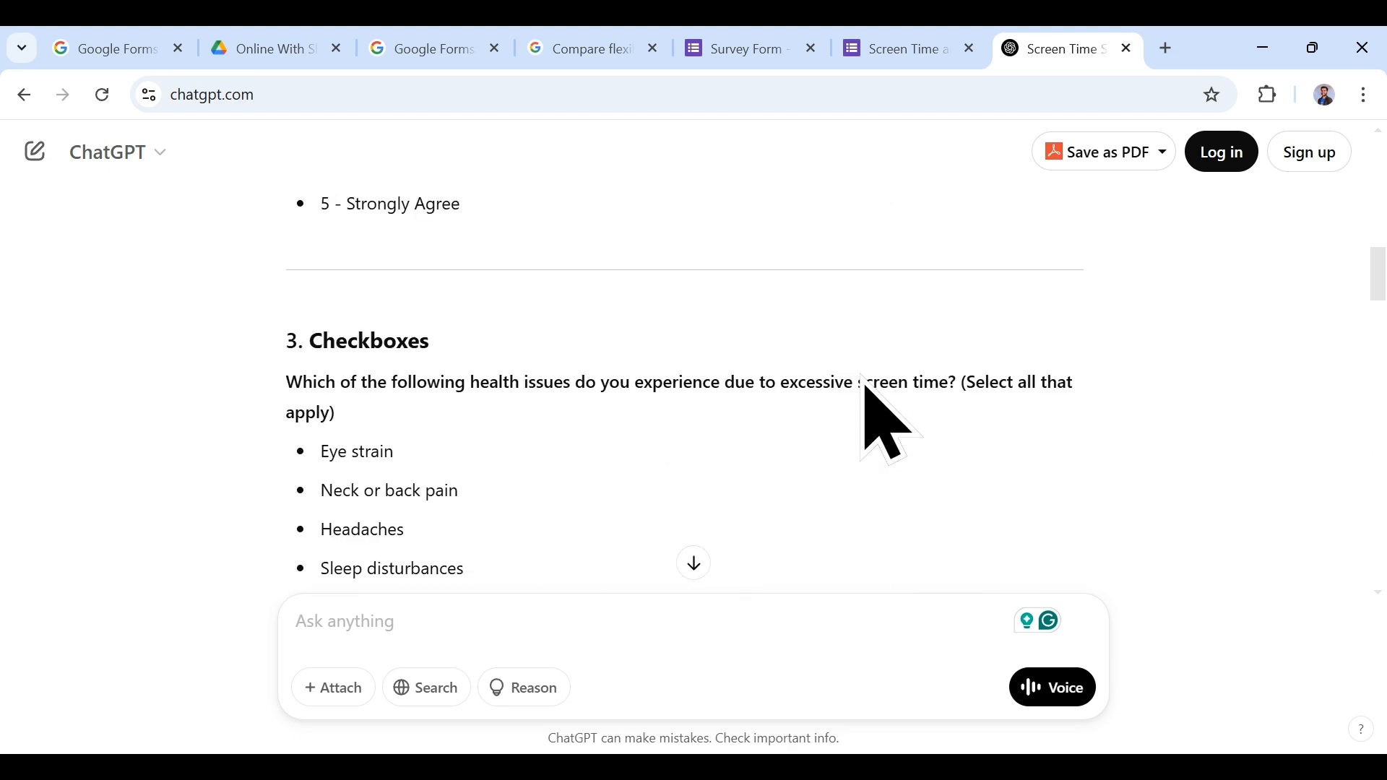
scroll(865, 386, "up", 2)
scroll(865, 386, "down", 3)
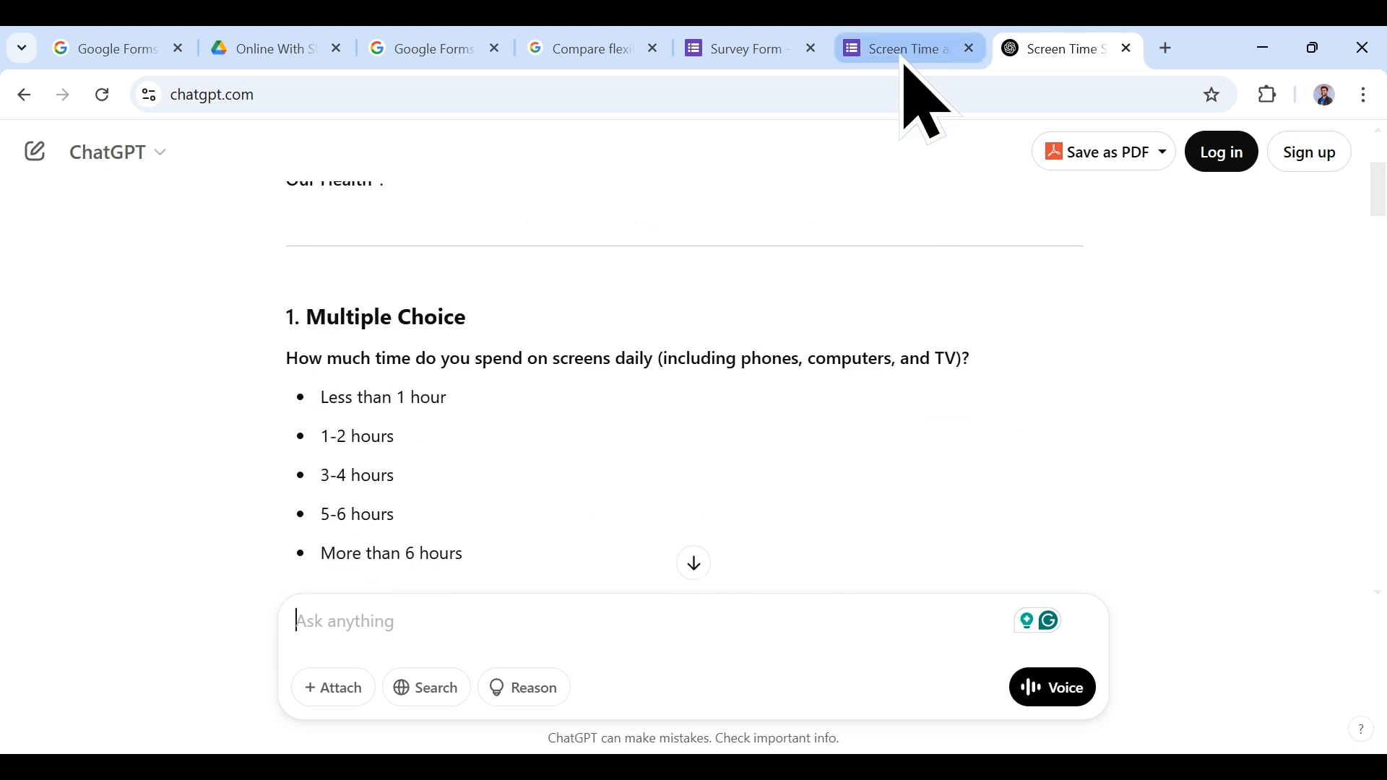
left_click_drag(289, 318, 487, 321)
key("ctrl+c")
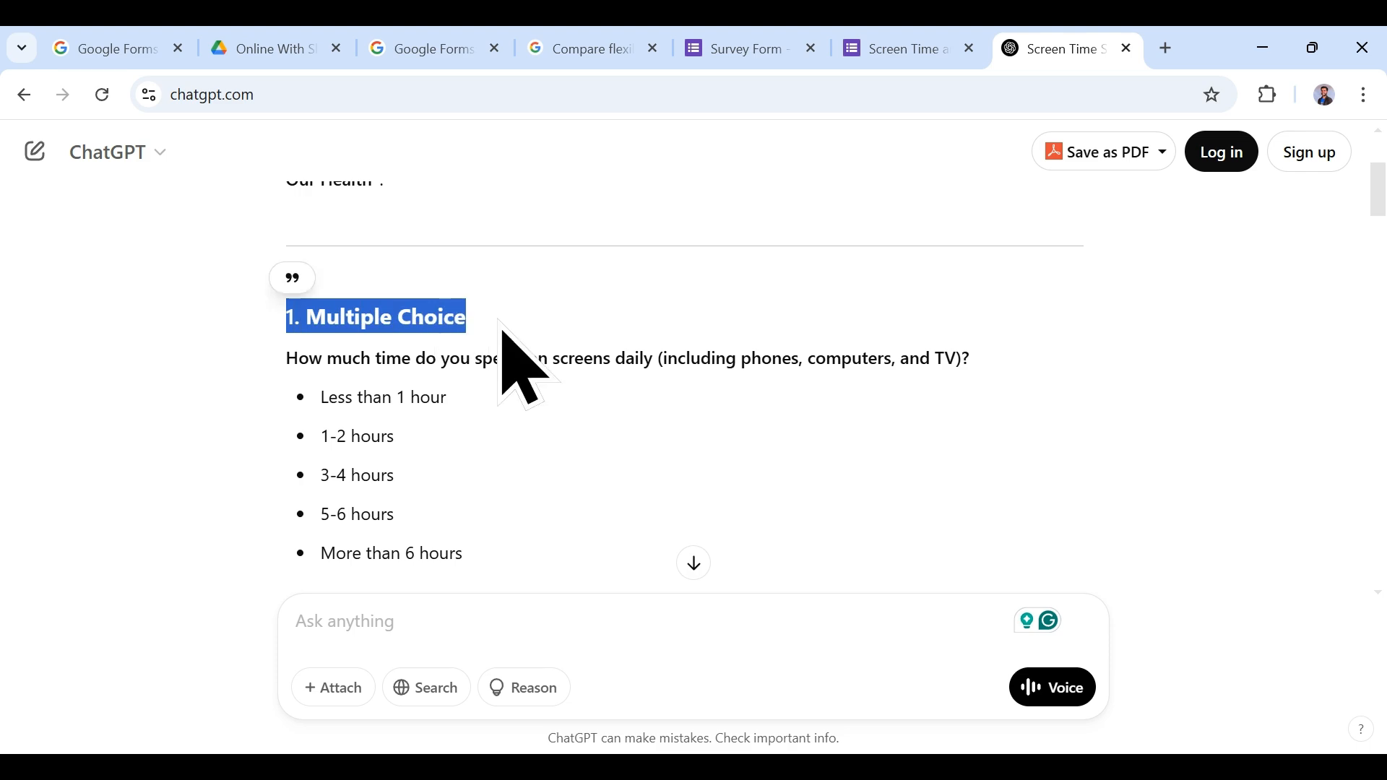
left_click(910, 42)
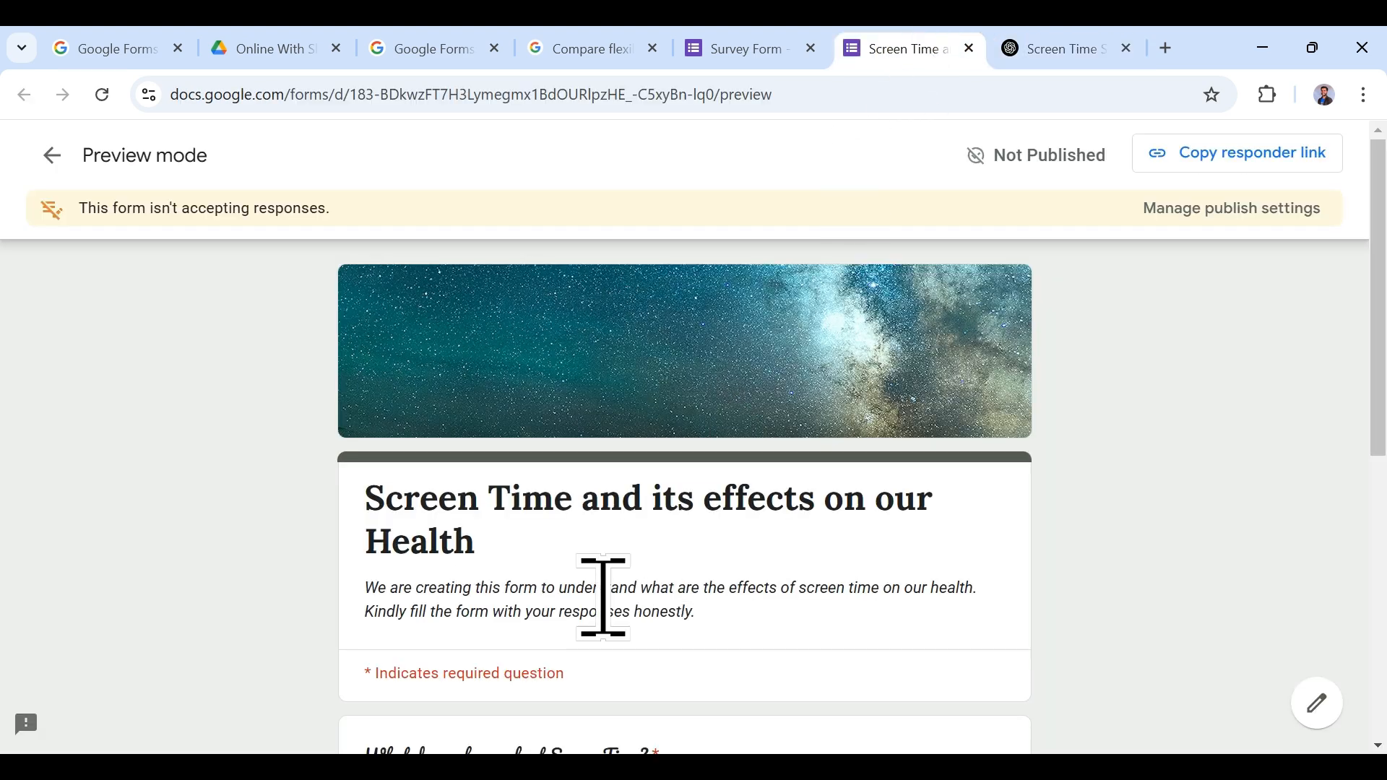
Step: Add a new question titled with ChatGPT's daily screen time question
scroll(600, 585, "down", 4)
left_click(748, 45)
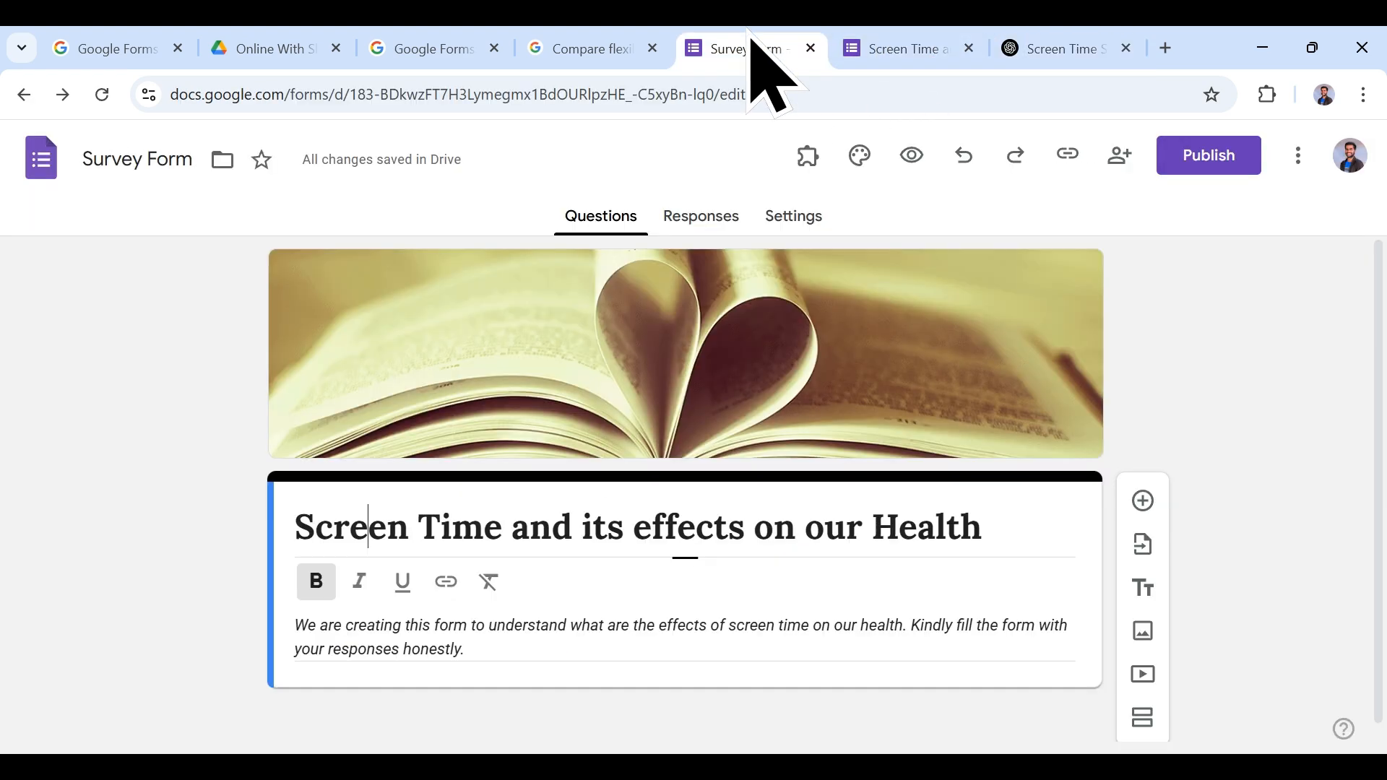
left_click(1143, 484)
key("ctrl+v")
key("ctrl+z")
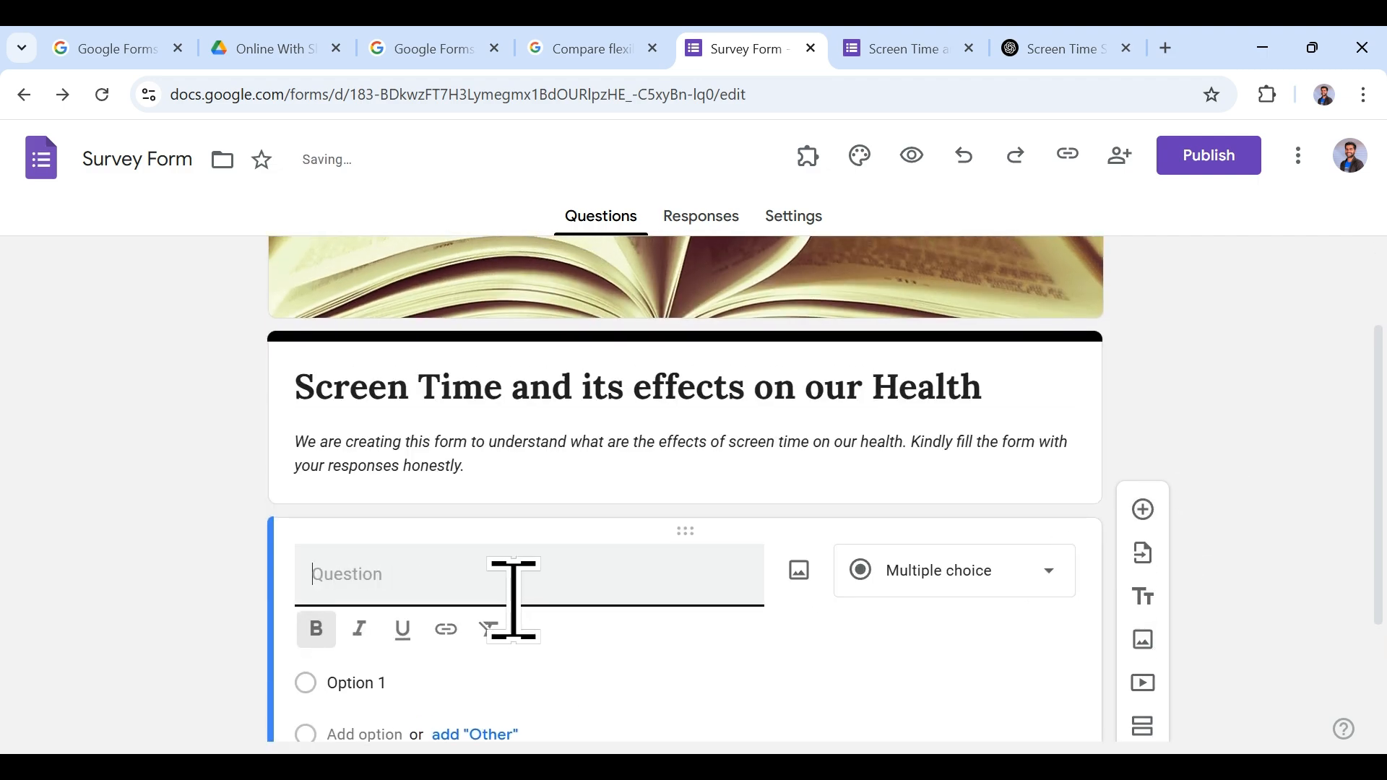
left_click(968, 42)
left_click(1051, 43)
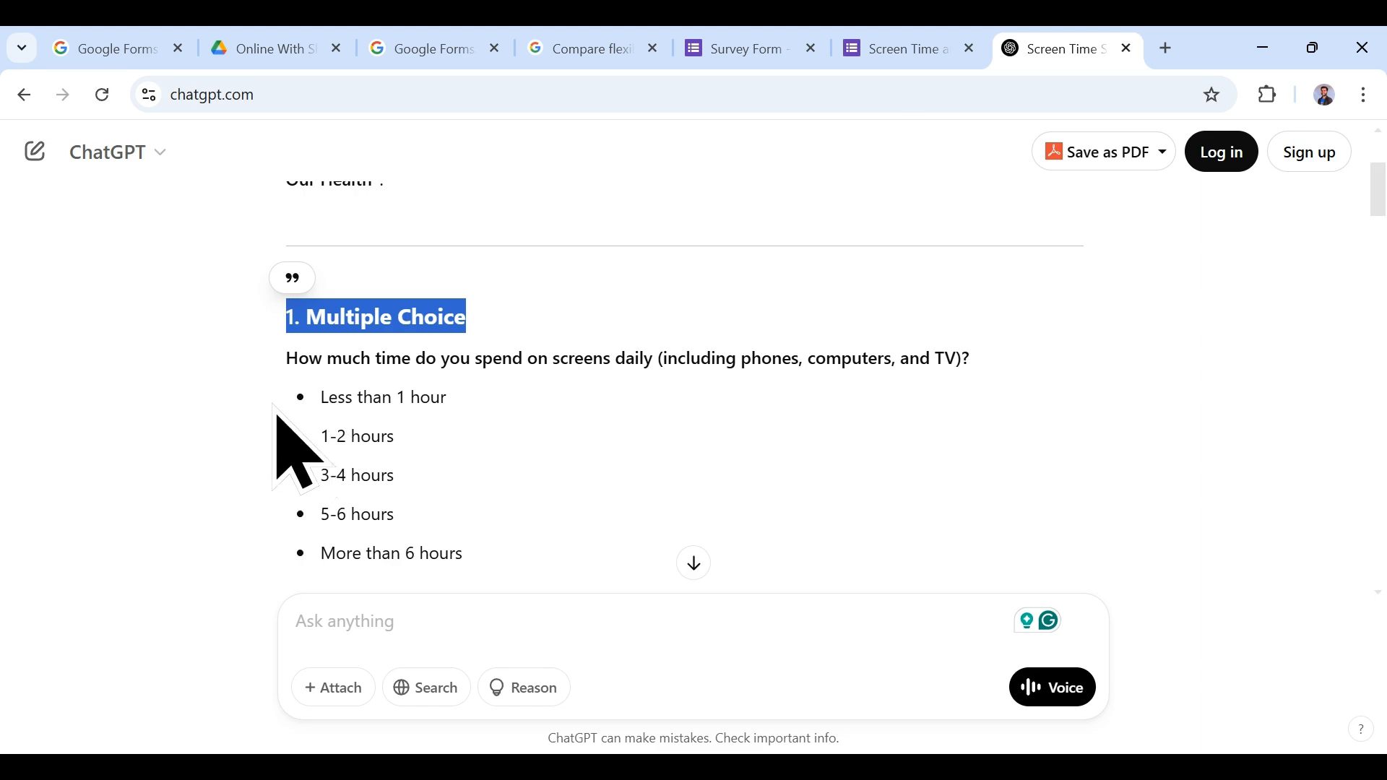
left_click_drag(287, 360, 1026, 332)
key("ctrl+c")
left_click(908, 48)
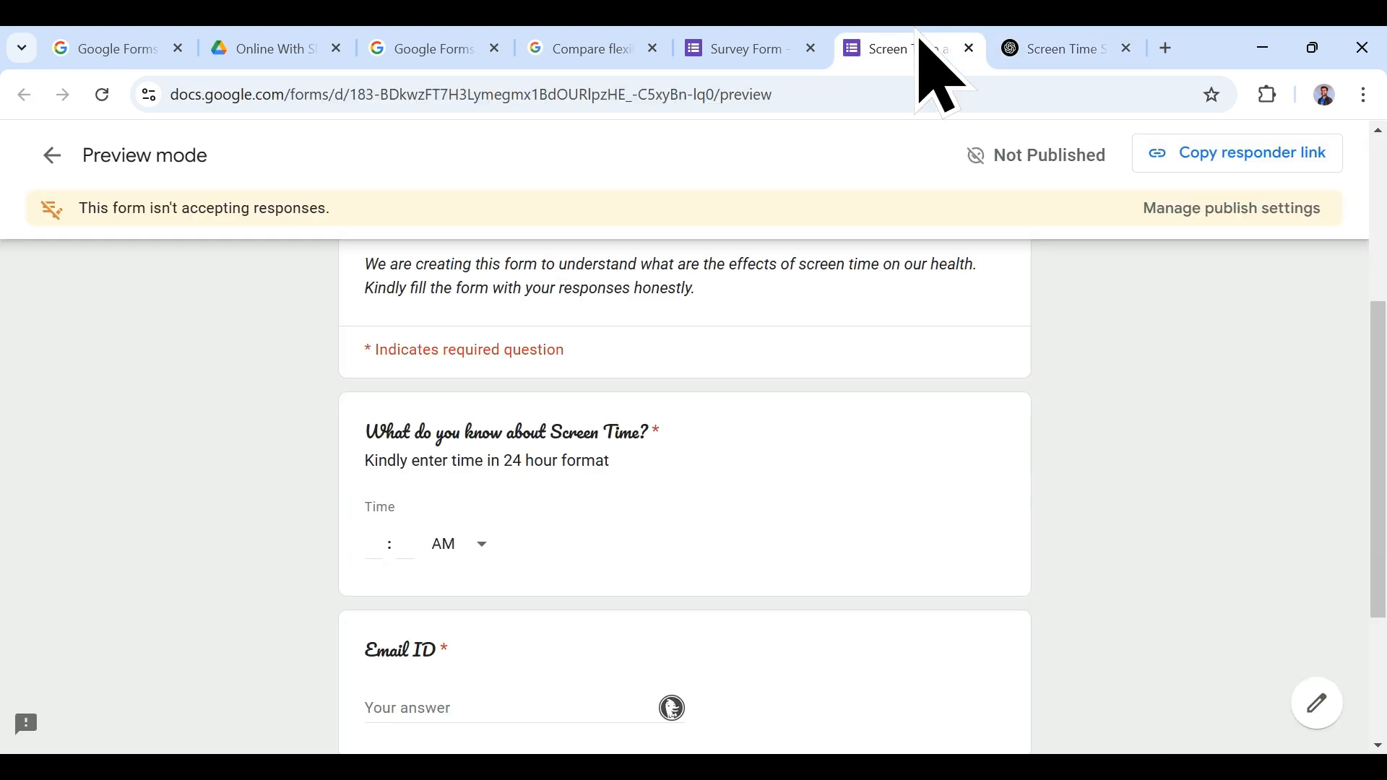
left_click(751, 49)
key("ctrl+v")
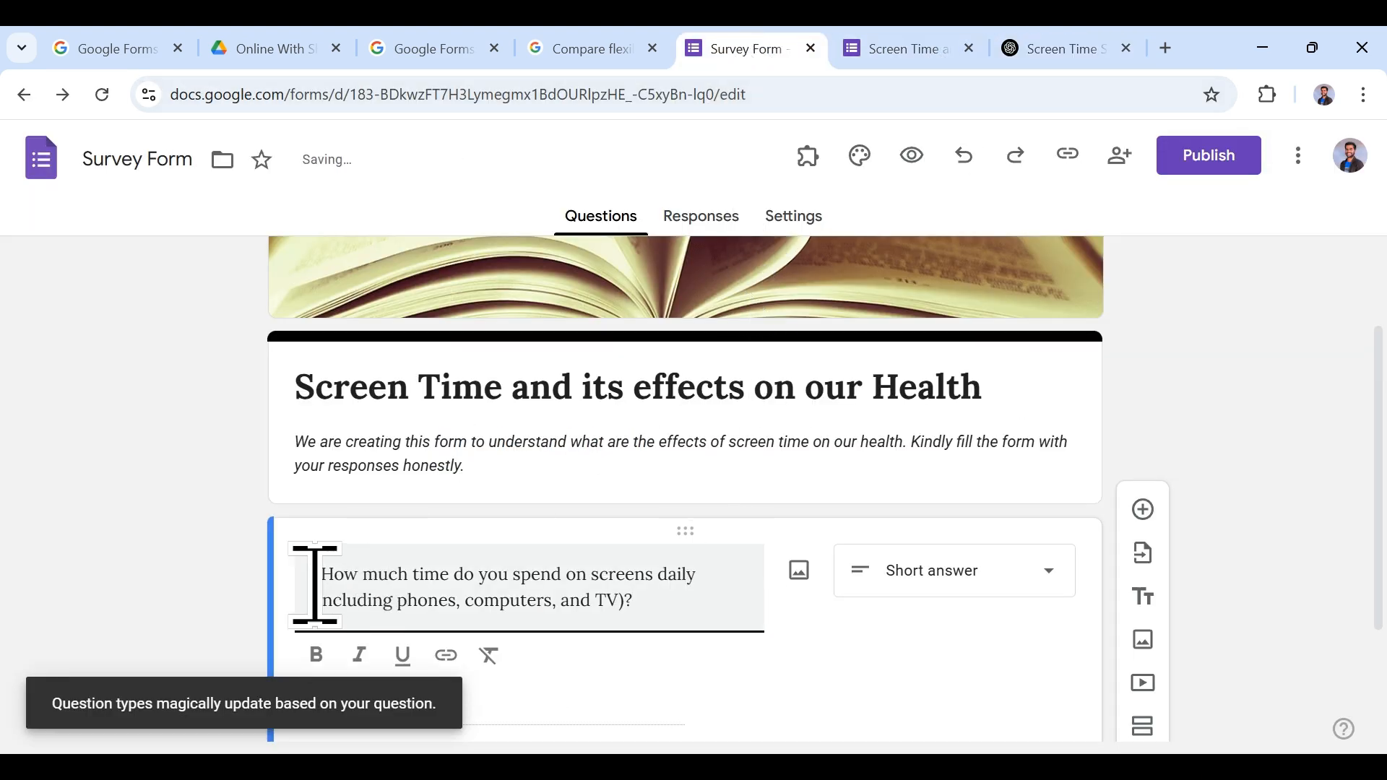
Step: Paste the five hour-range answer options, from Less than 1 hour to More than 6 hours
scroll(604, 604, "down", 3)
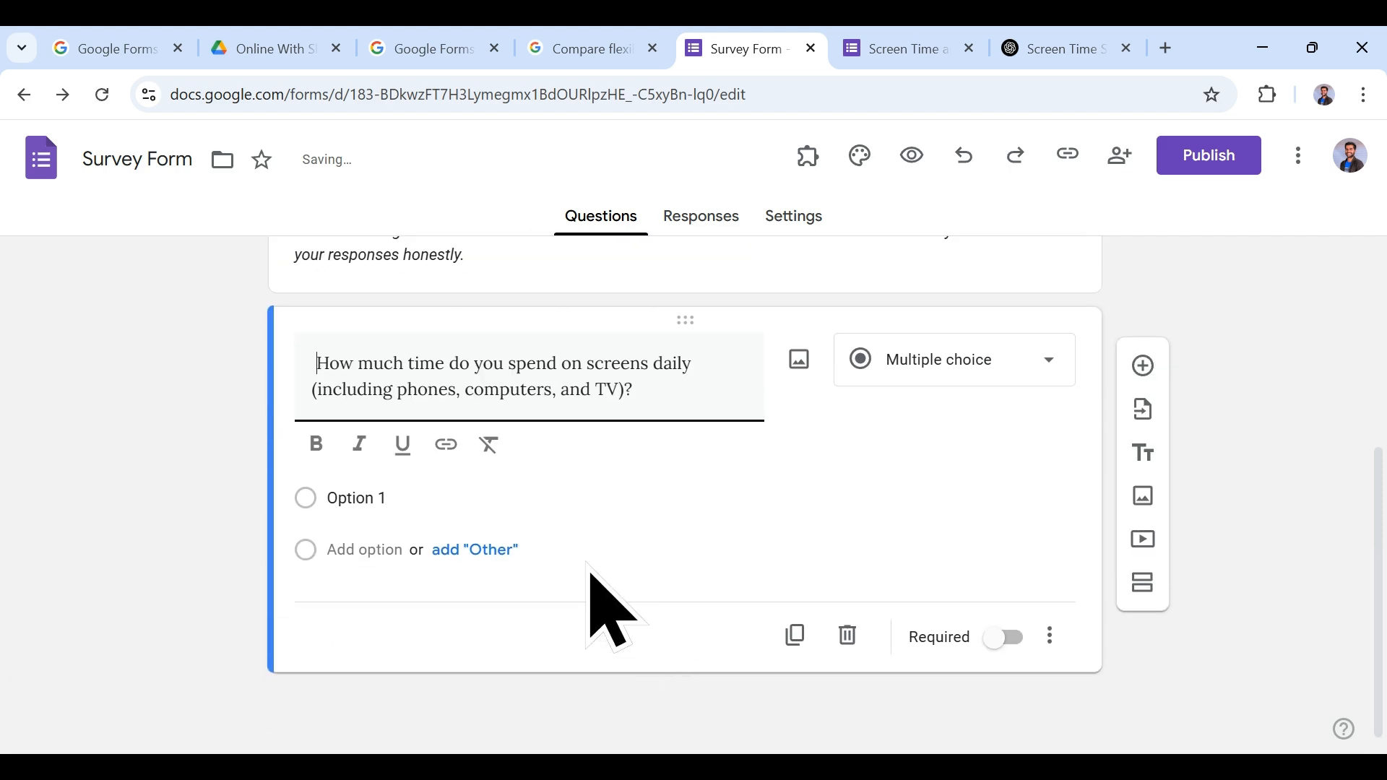
left_click(403, 501)
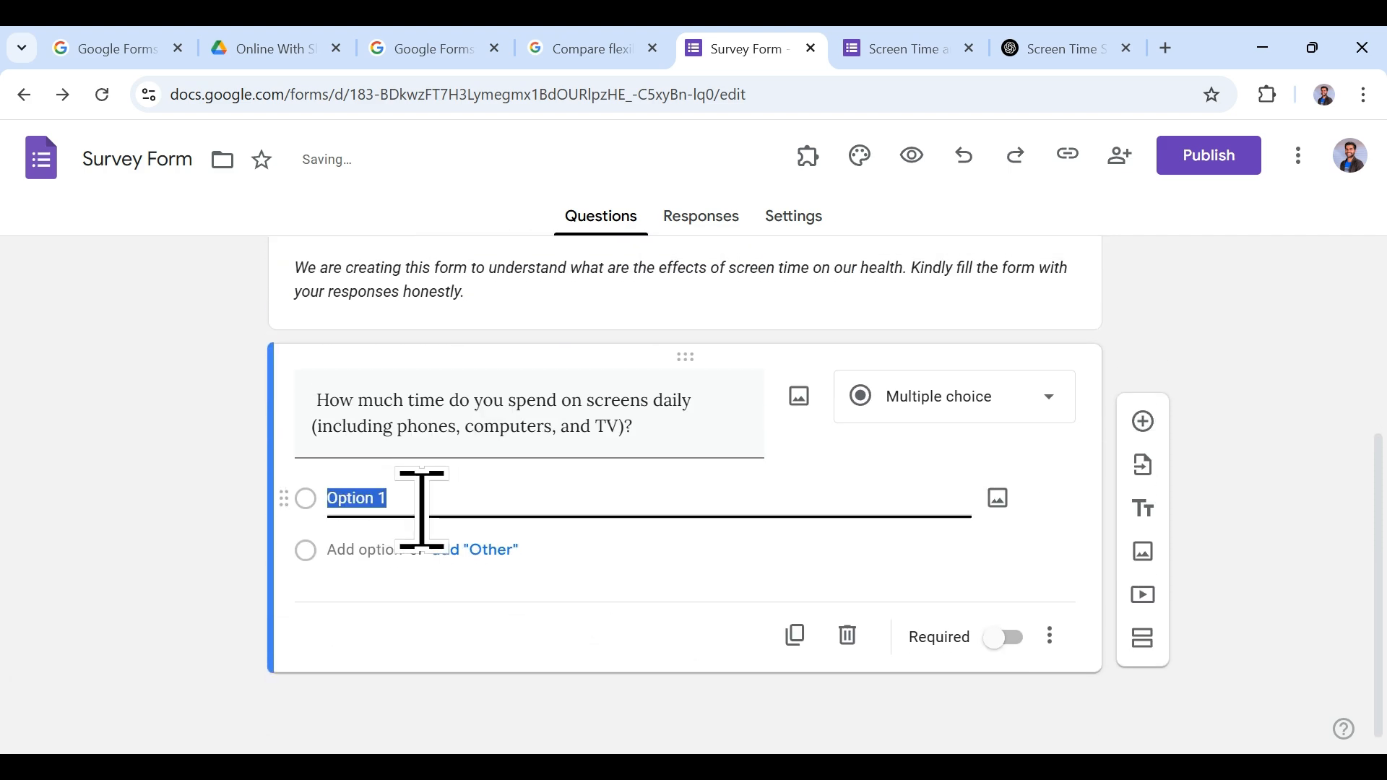
left_click(1062, 48)
left_click_drag(446, 397, 328, 397)
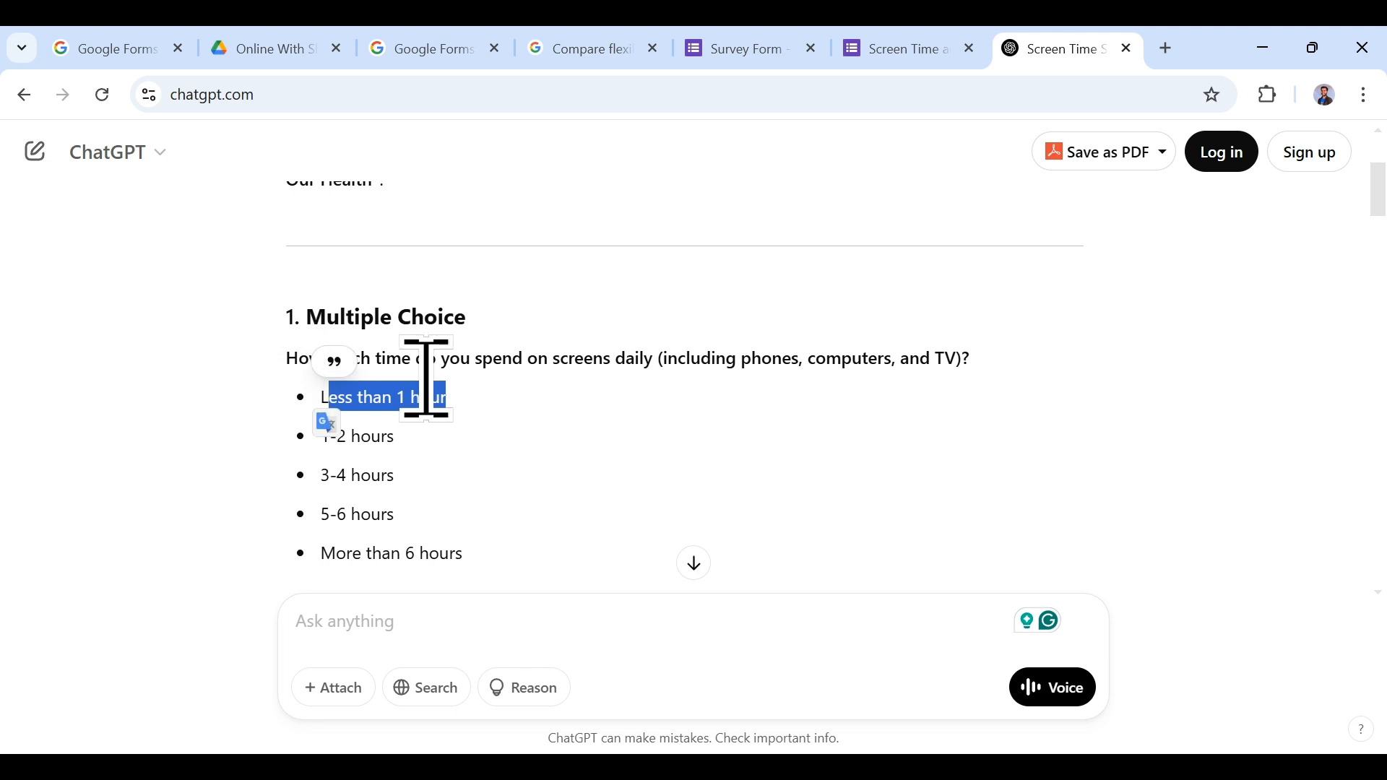
left_click(526, 432)
left_click_drag(520, 394, 241, 379)
left_click(475, 469)
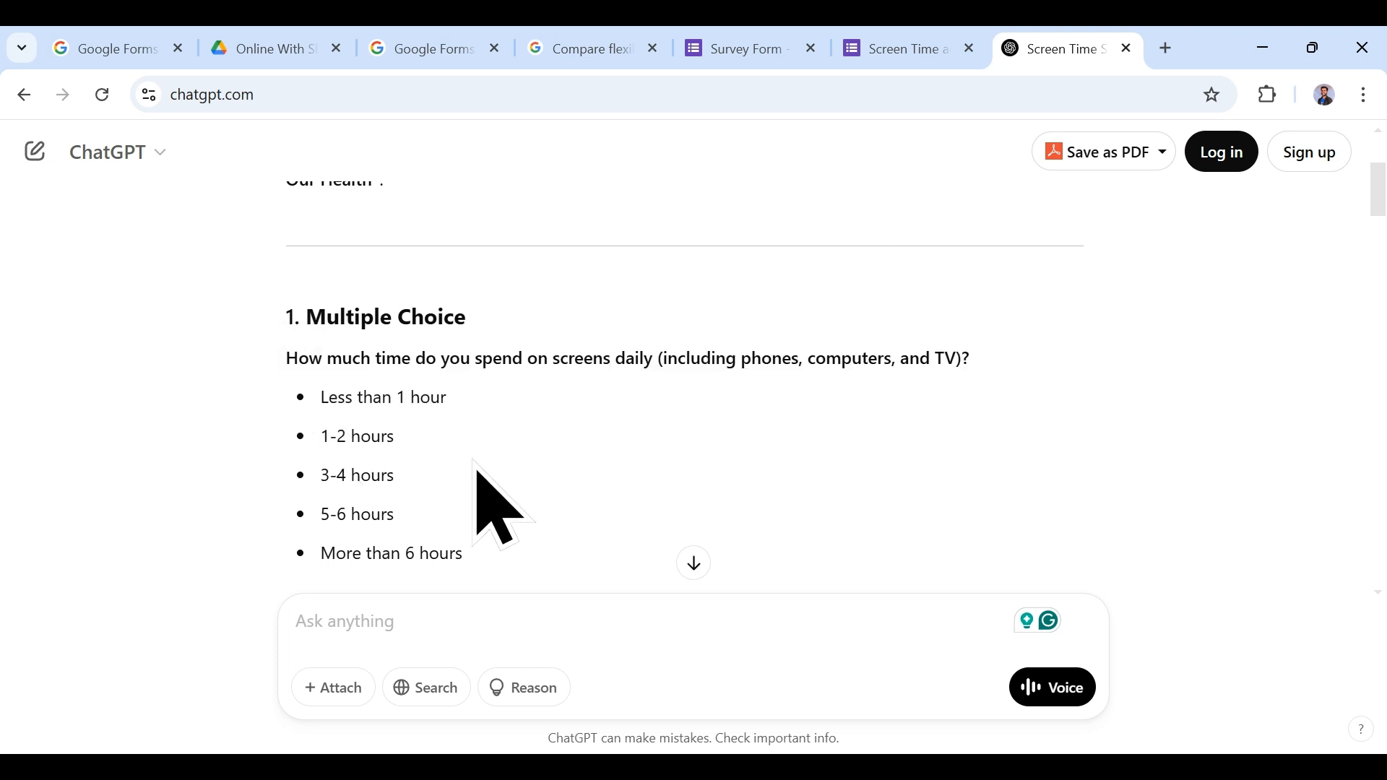
left_click_drag(322, 397, 447, 536)
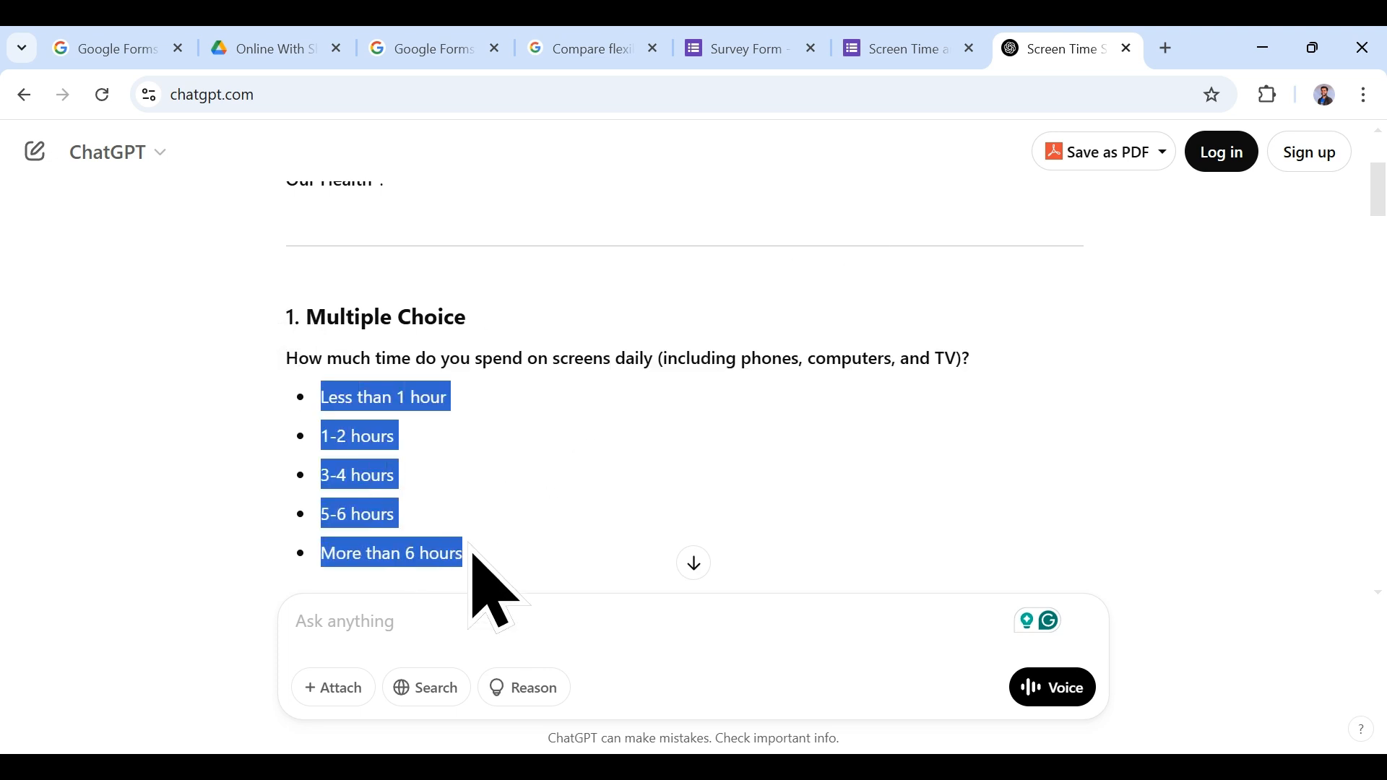
left_click(892, 49)
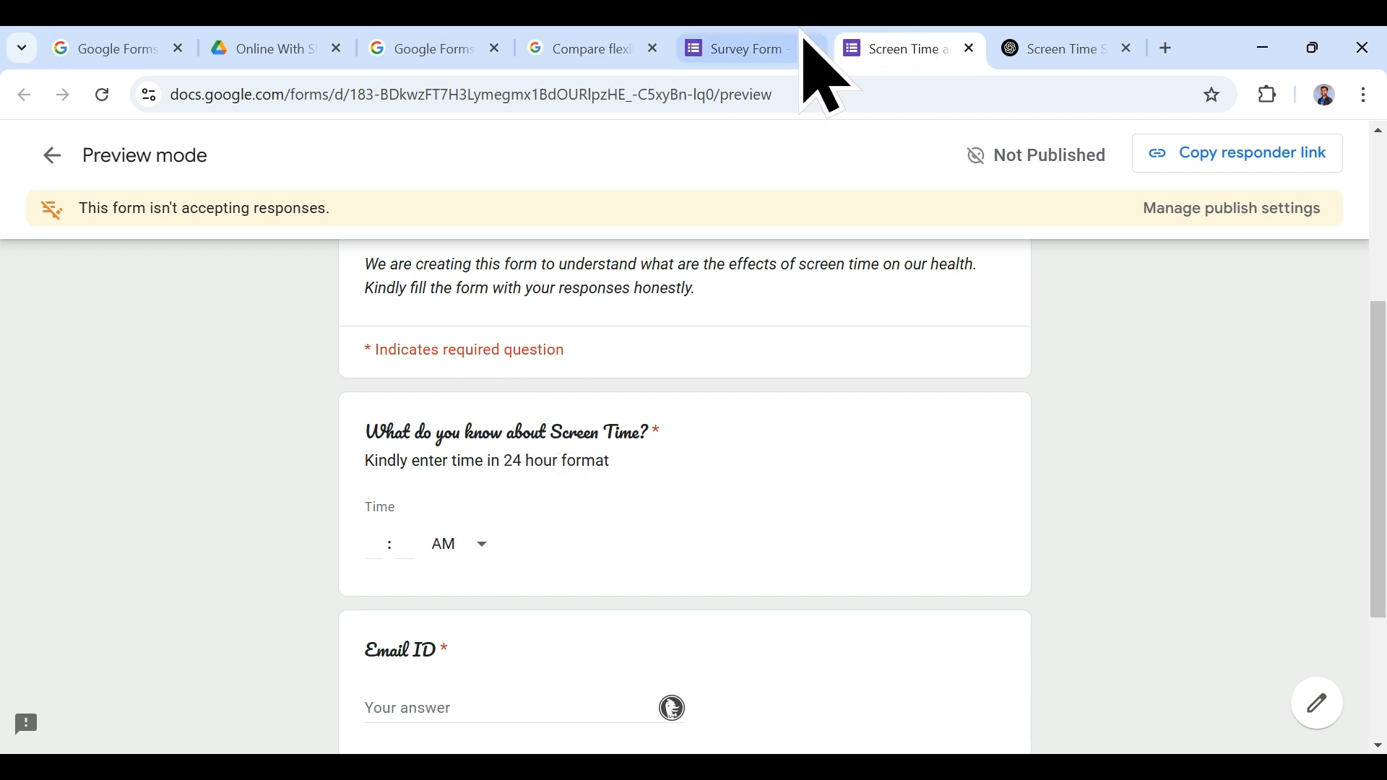
left_click(801, 43)
key("ctrl+v")
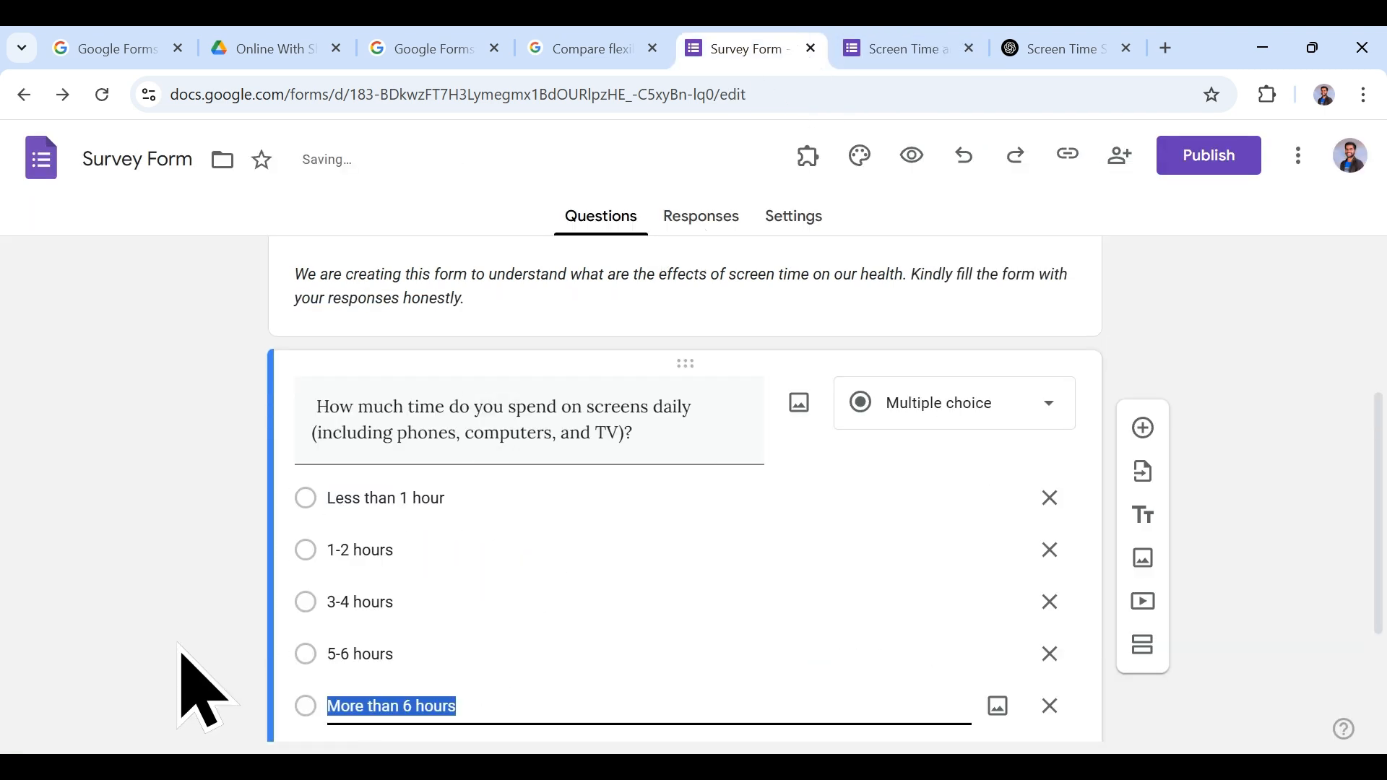
scroll(542, 656, "down", 3)
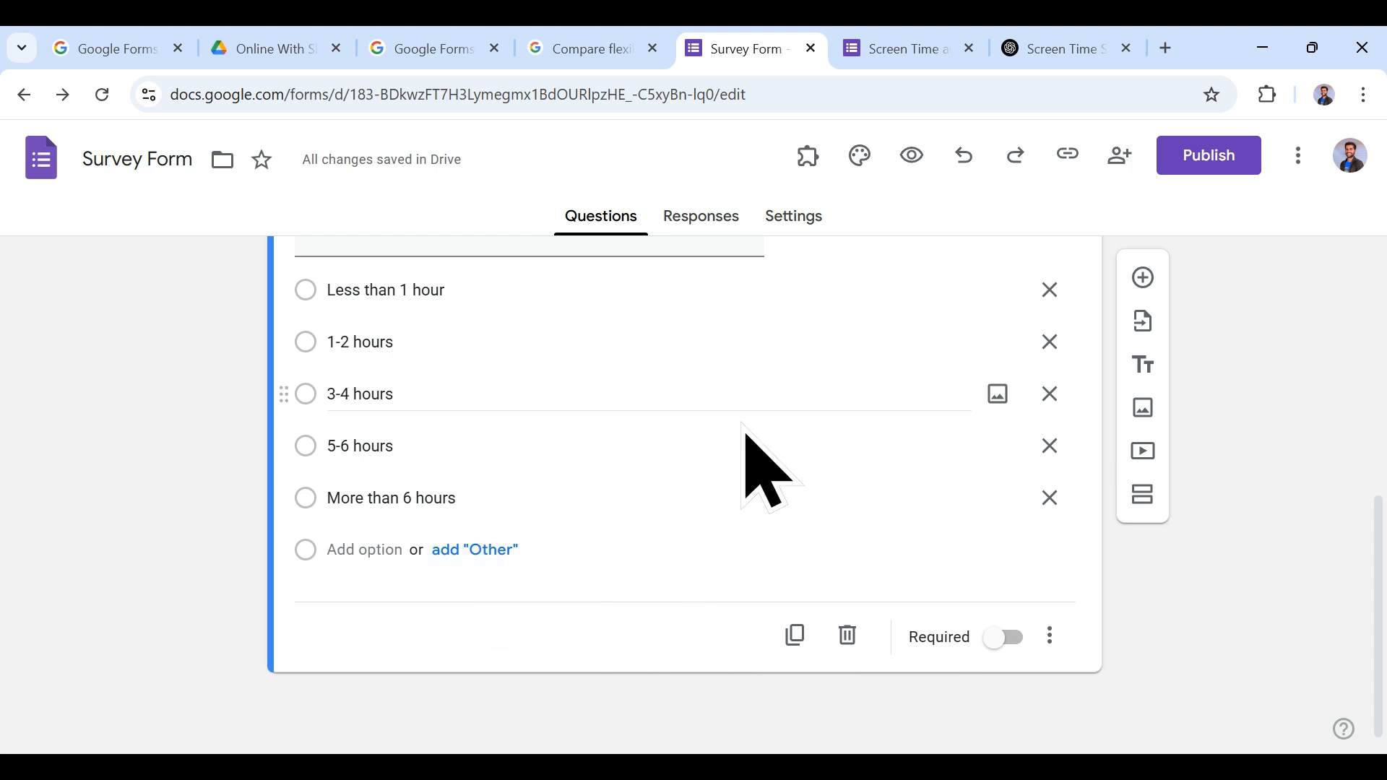
Step: Check the Responses and Settings pages, turning quiz mode on and back off
left_click(699, 217)
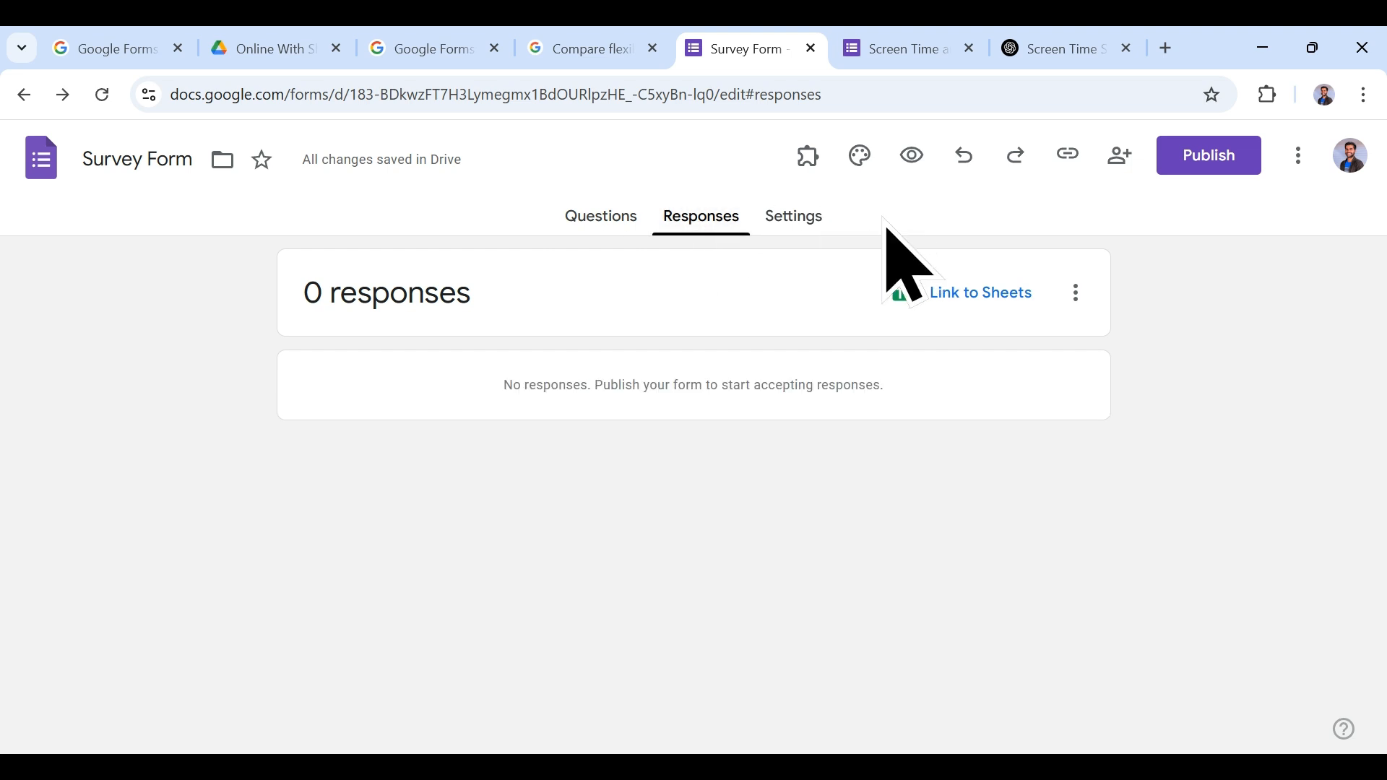
left_click(798, 215)
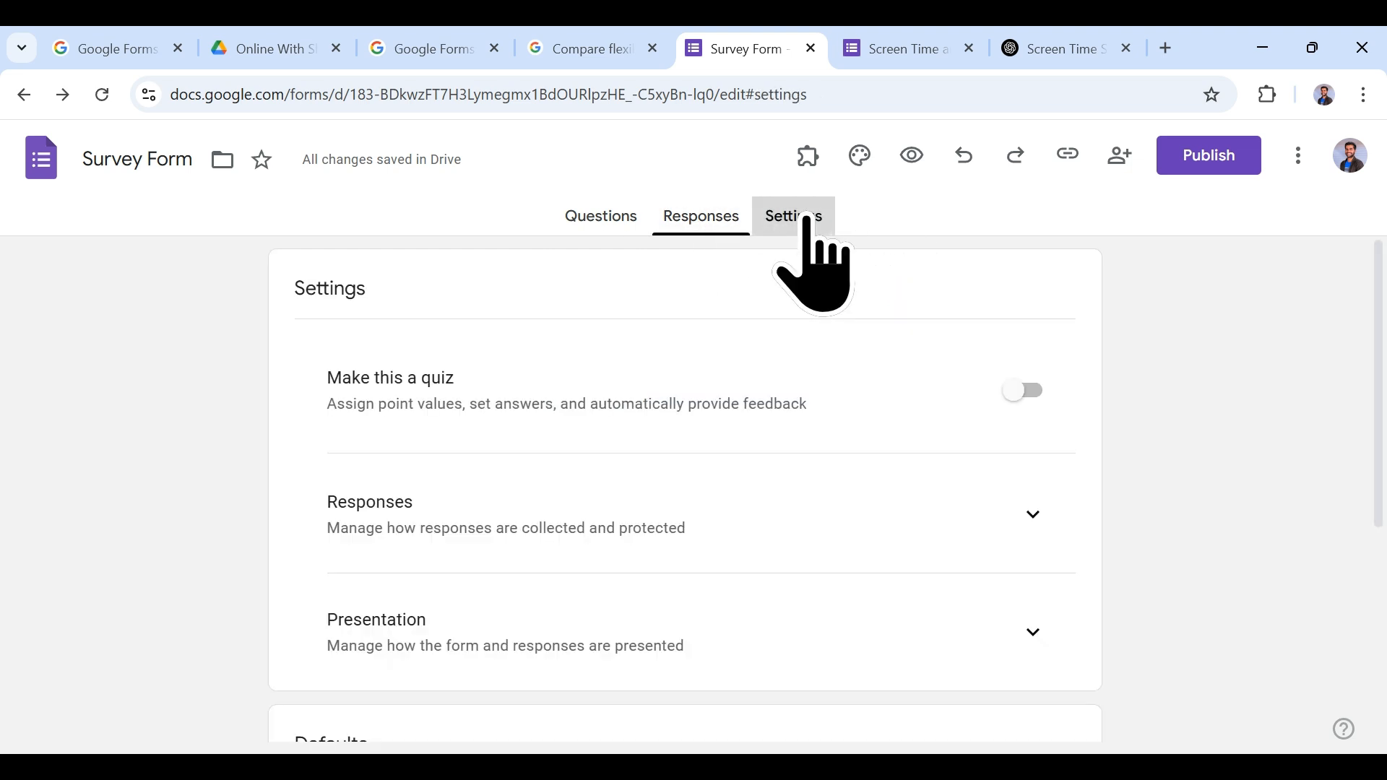
left_click(1015, 394)
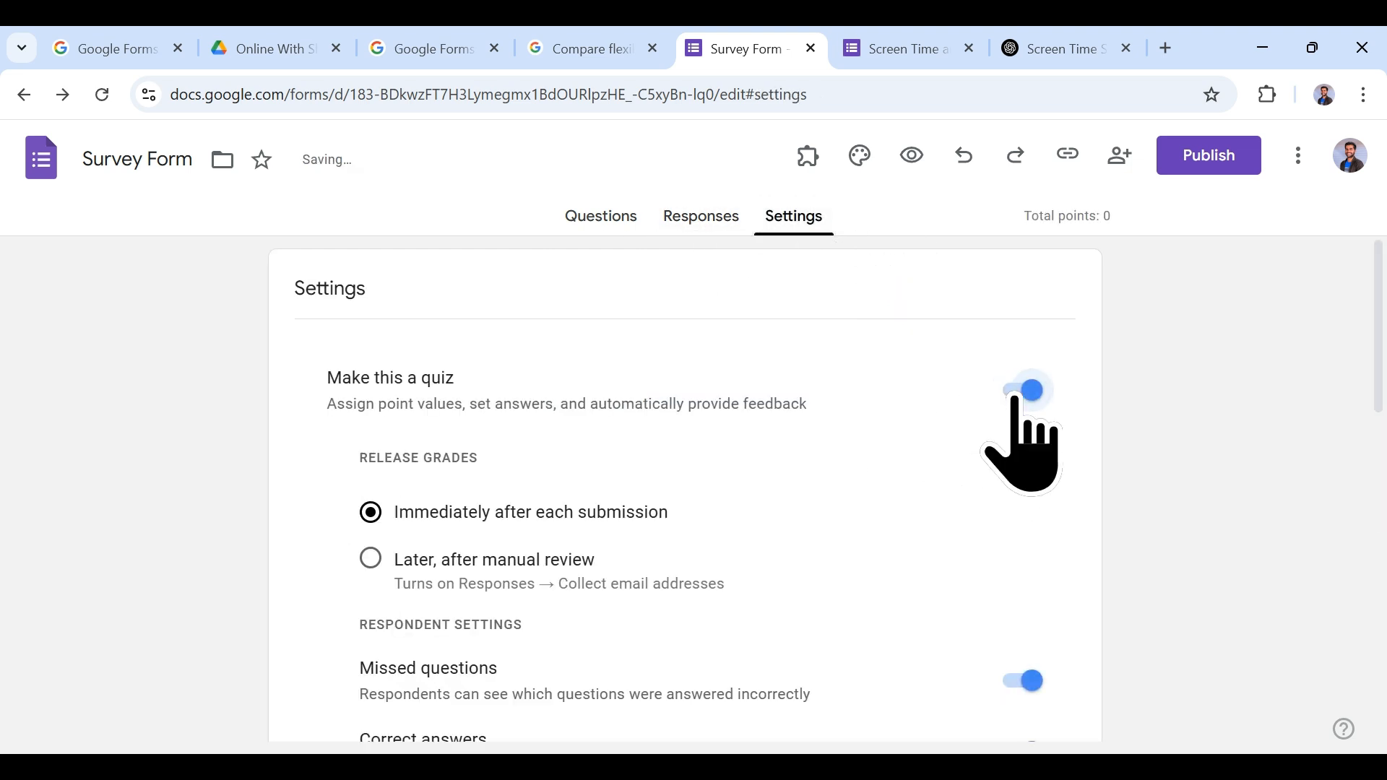
left_click(1015, 396)
Step: Remove the stray leading space before 'How' in the first question's text
left_click(601, 217)
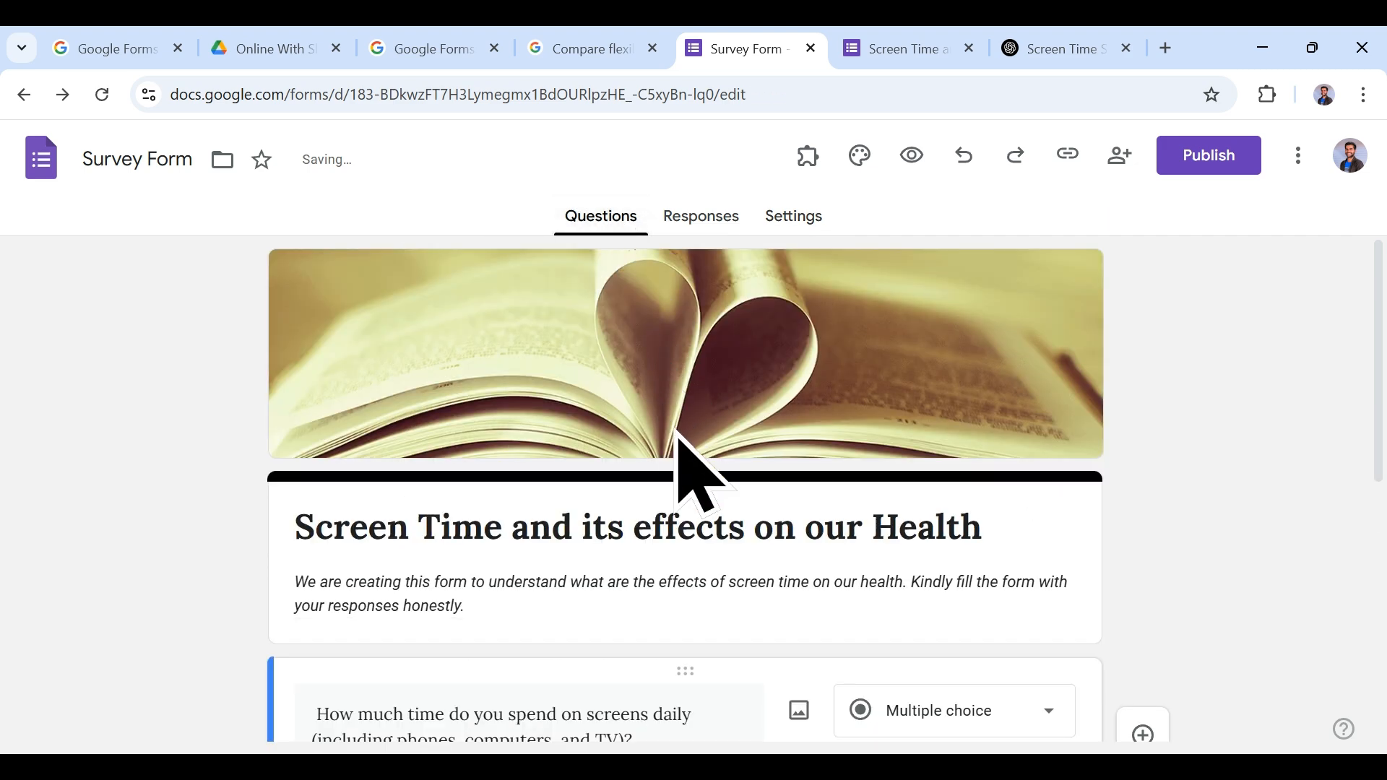
scroll(678, 433, "down", 5)
triple_click(322, 279)
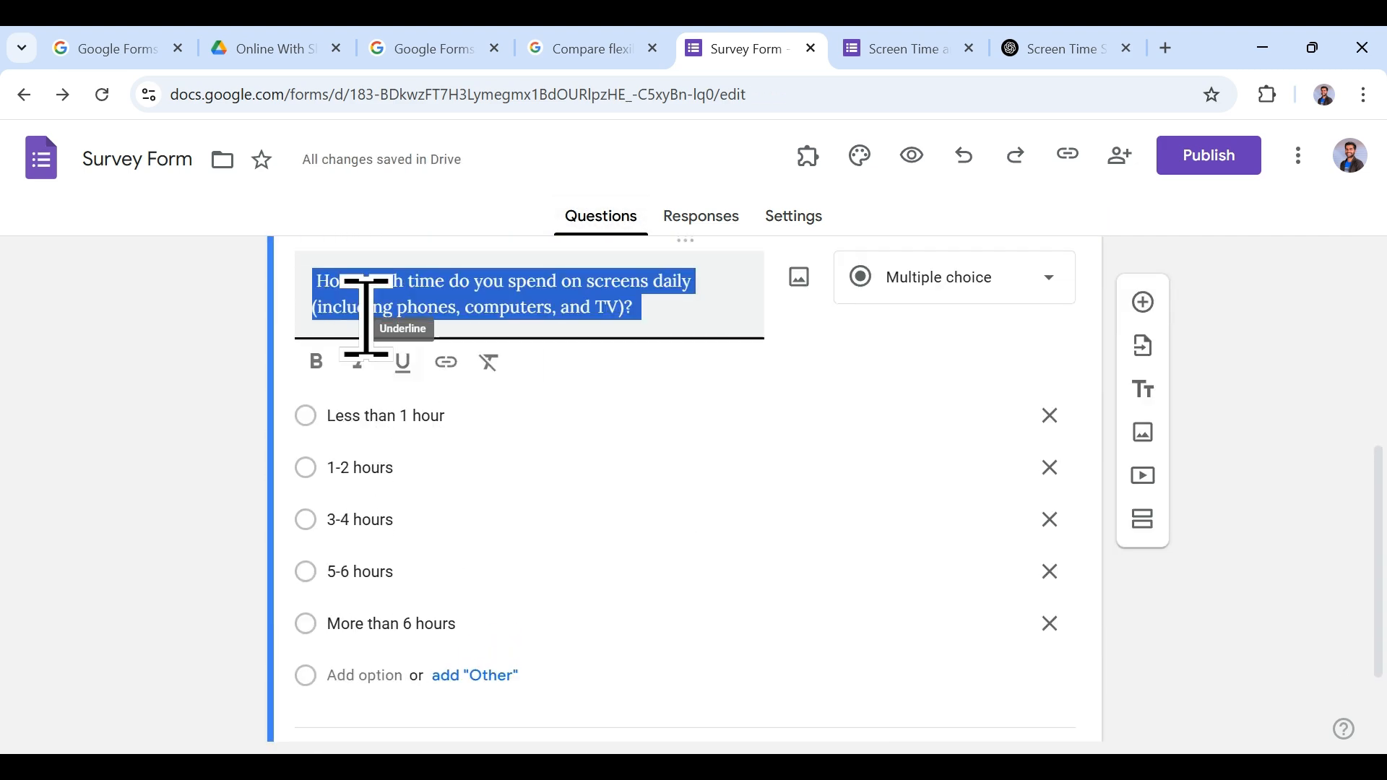
left_click(329, 281)
key("BackSpace")
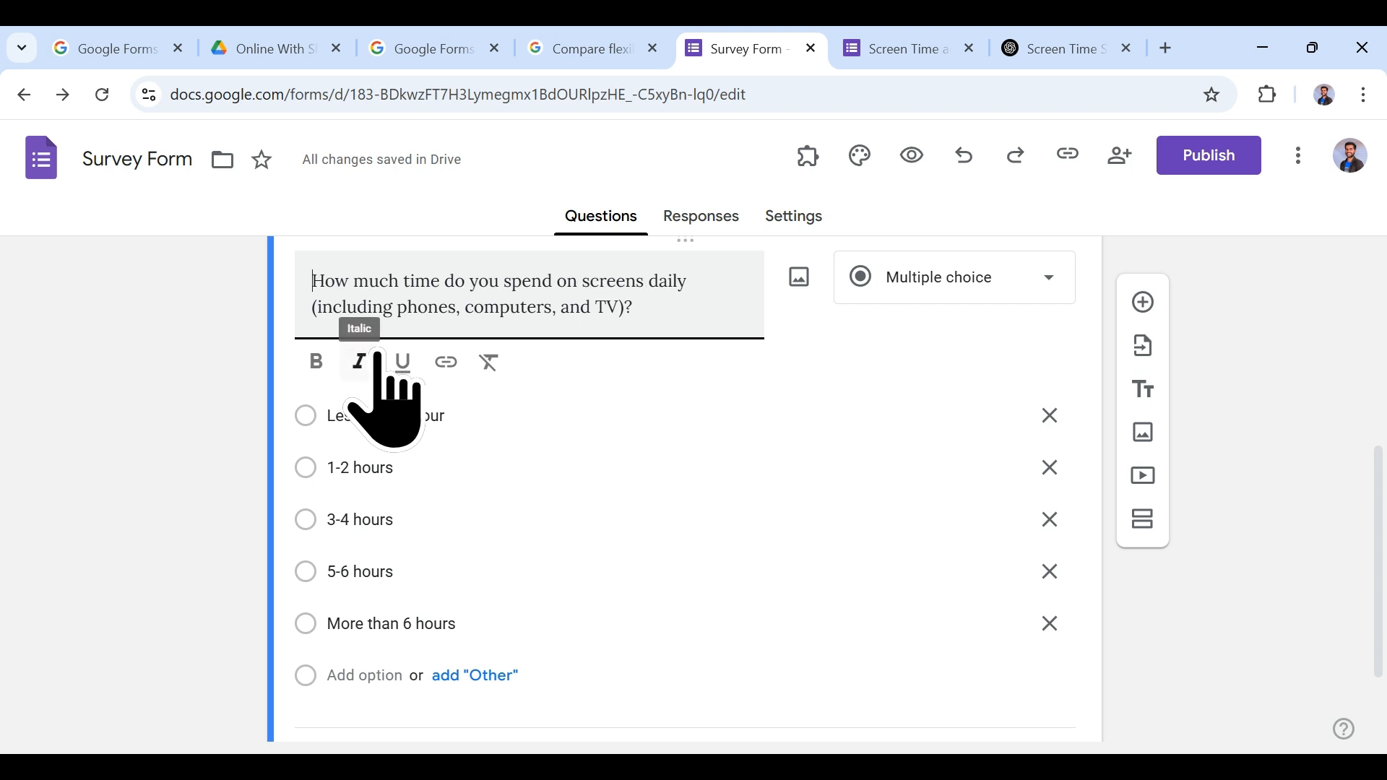
left_click(648, 325)
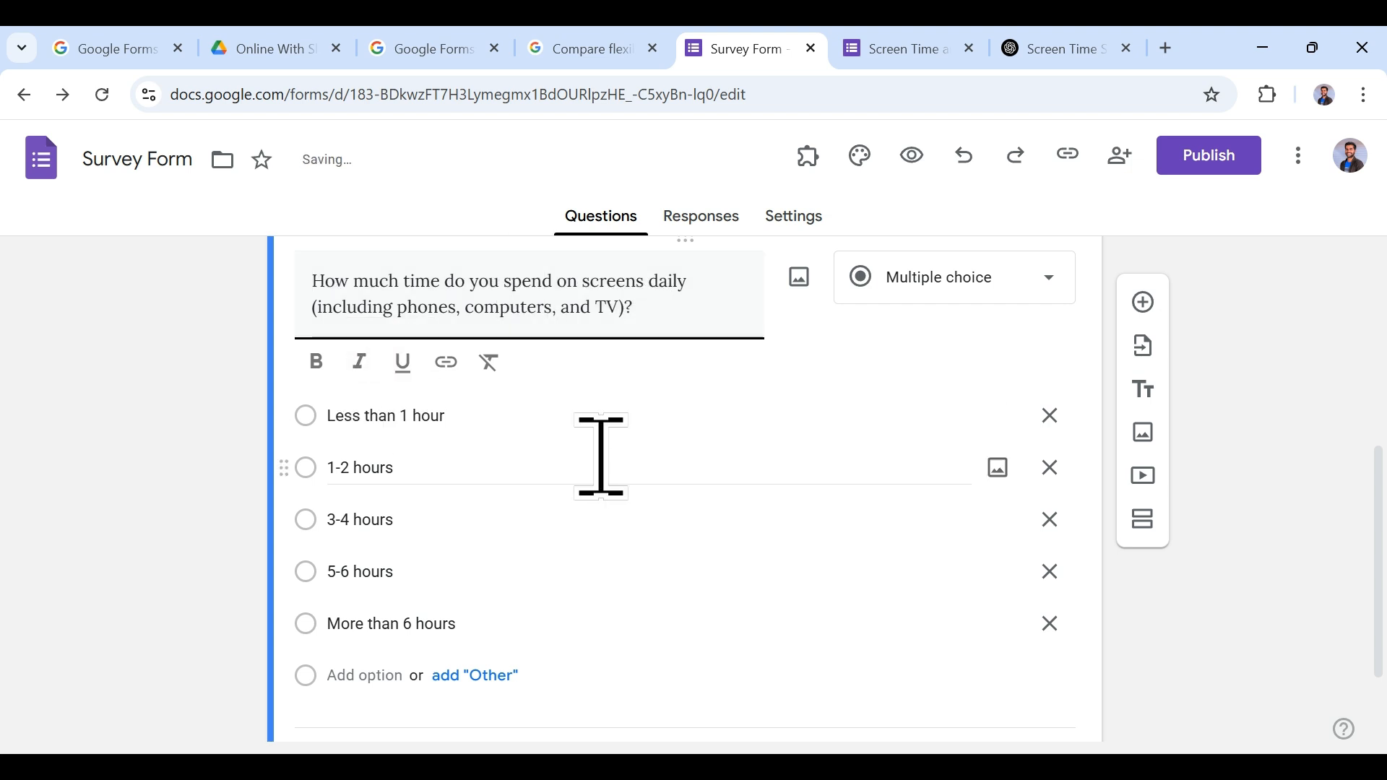
scroll(597, 455, "down", 2)
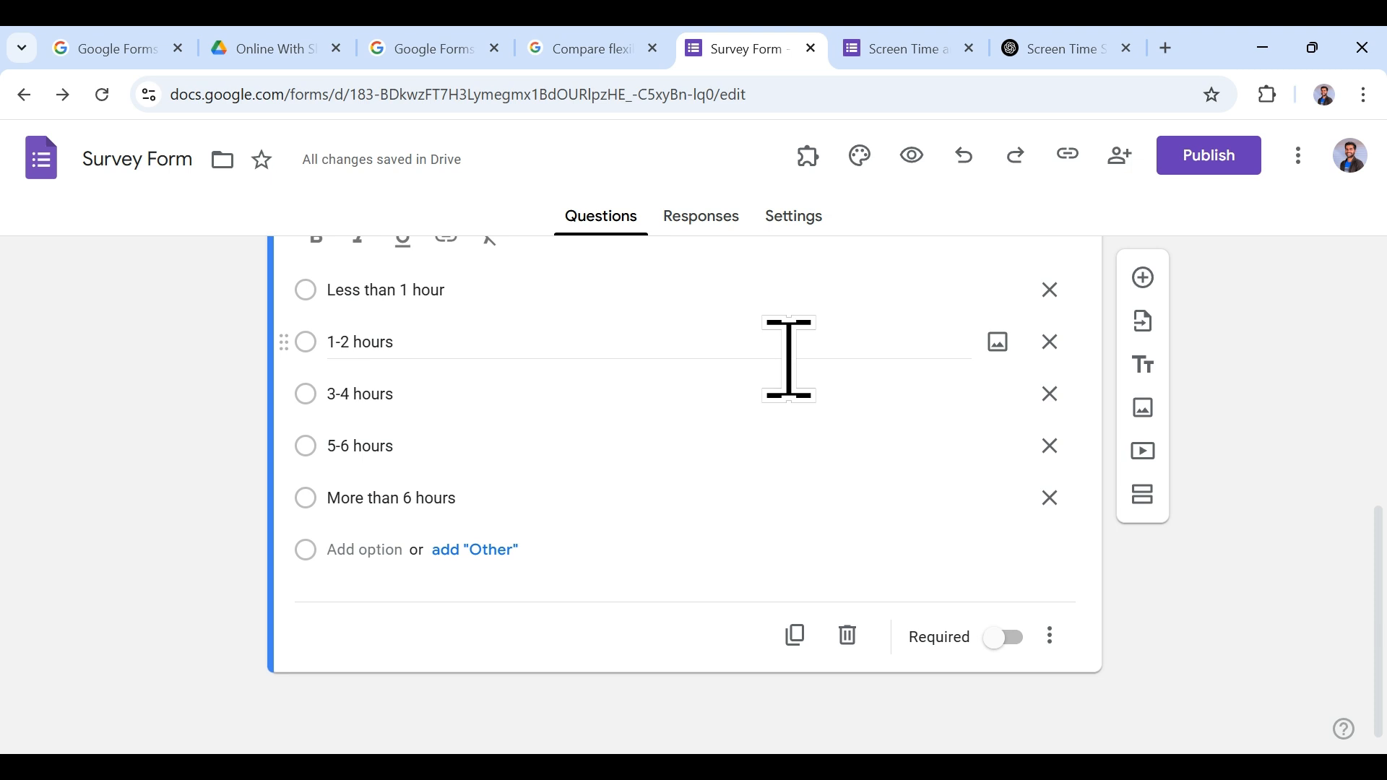
scroll(830, 566, "up", 3)
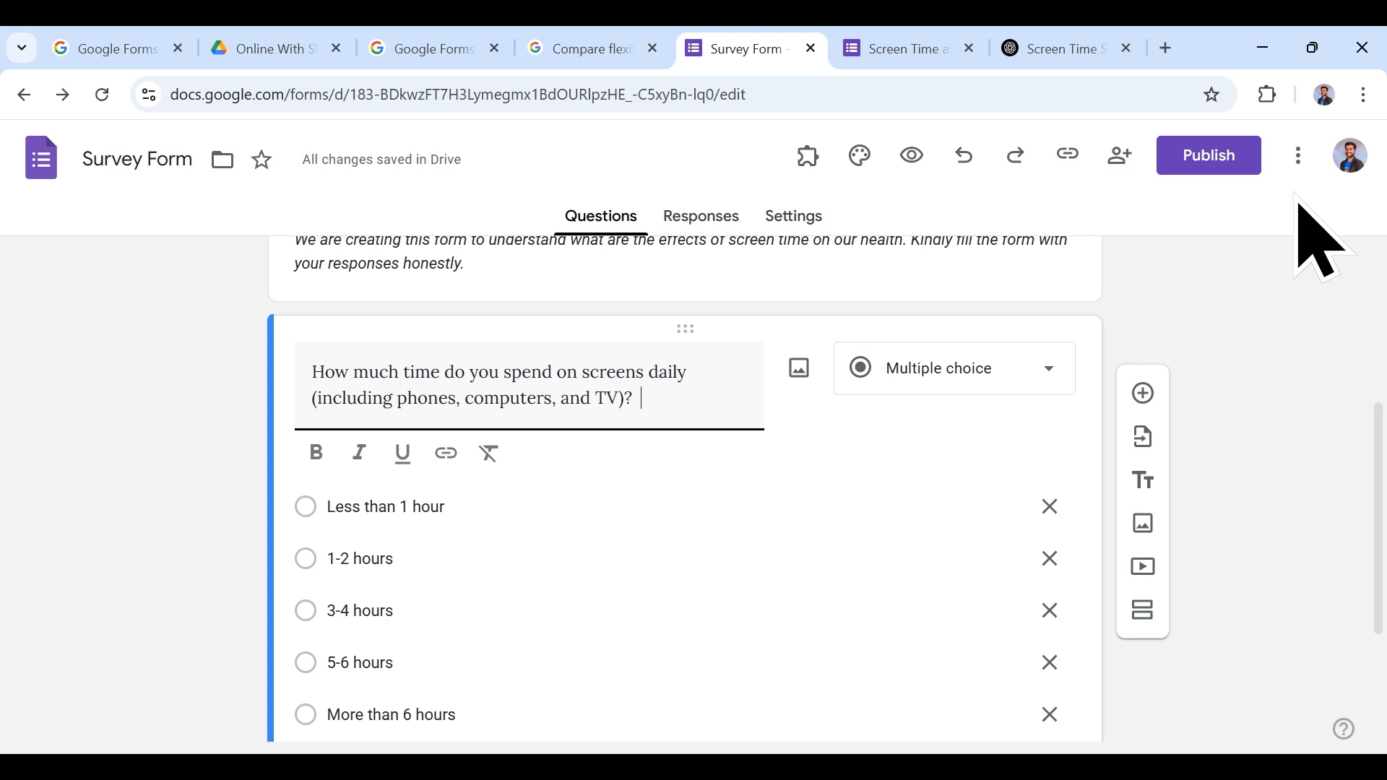
Step: Browse the Marketplace add-ons for the form, filtered by price to Free of charge
left_click(1298, 155)
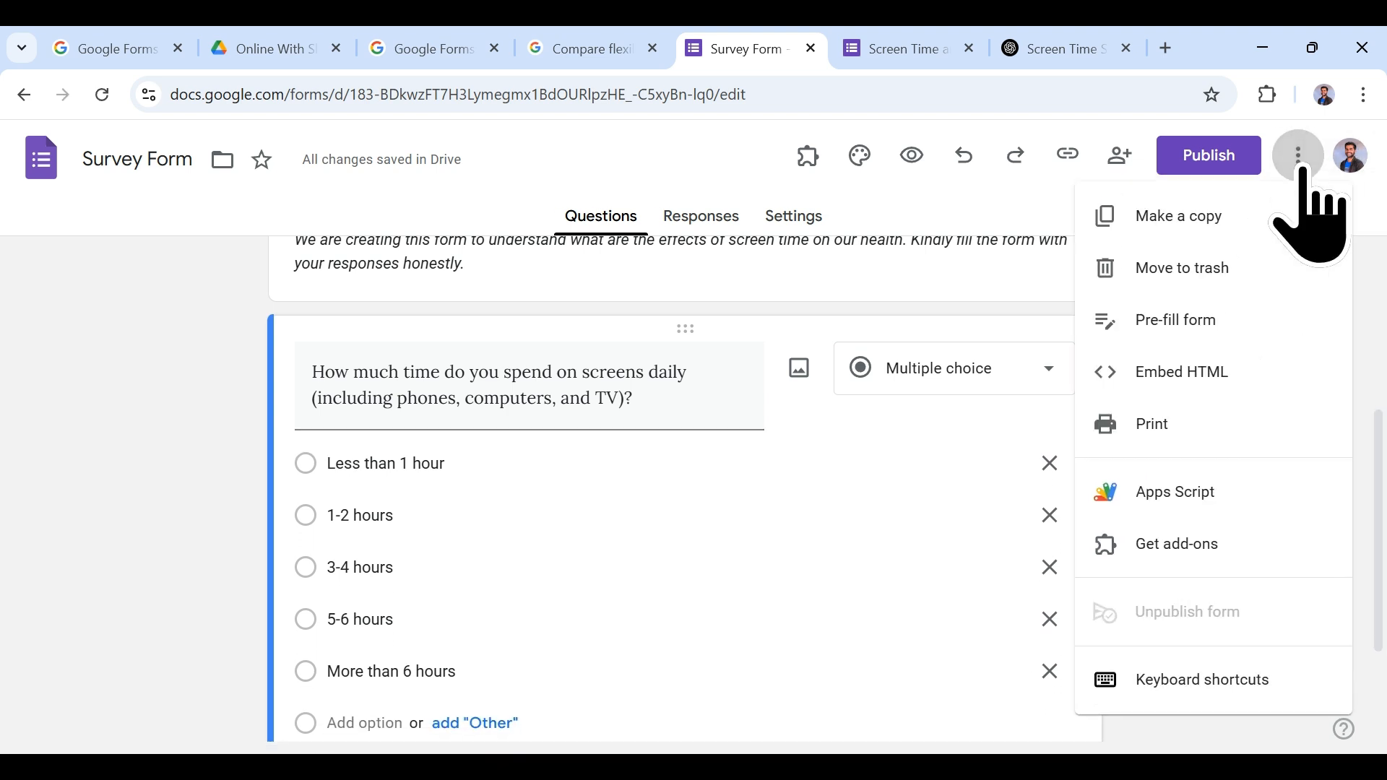
left_click(1211, 562)
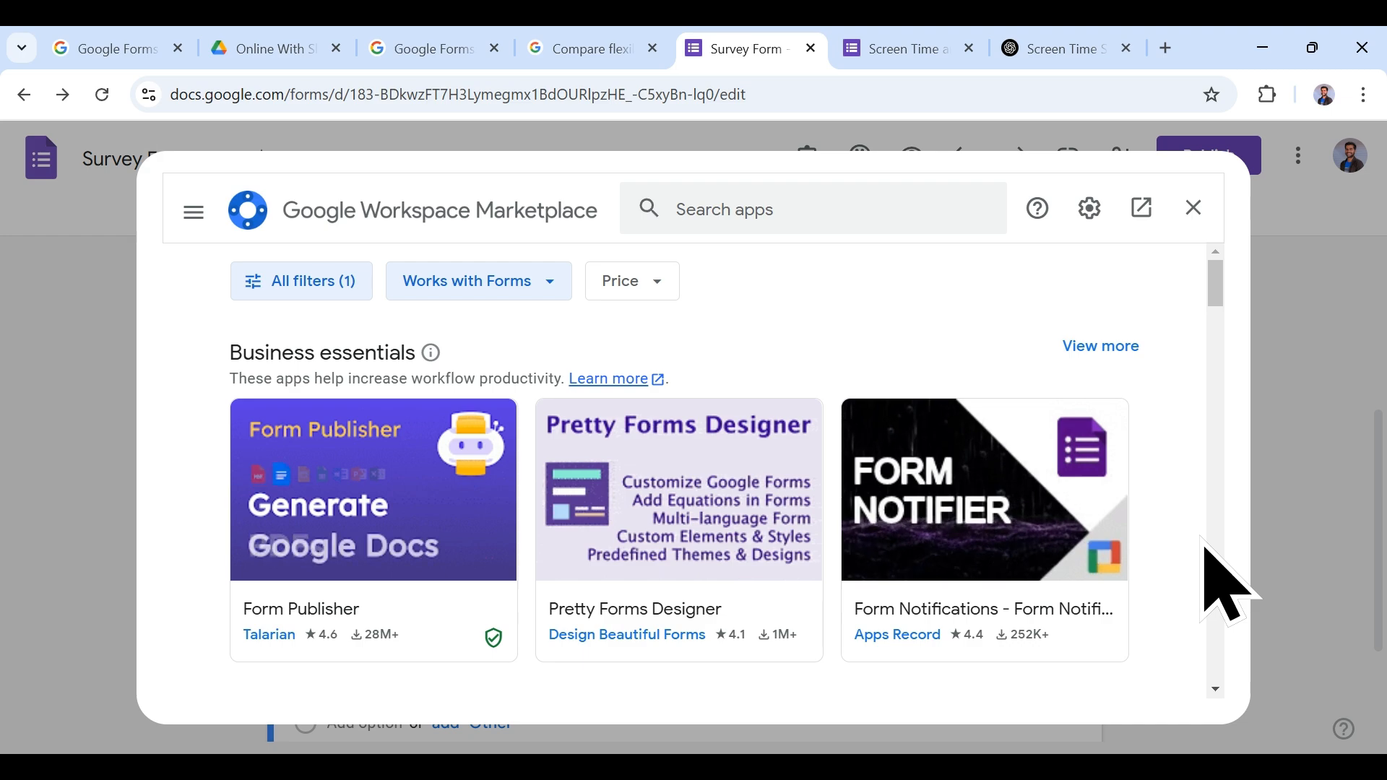
scroll(751, 456, "down", 10)
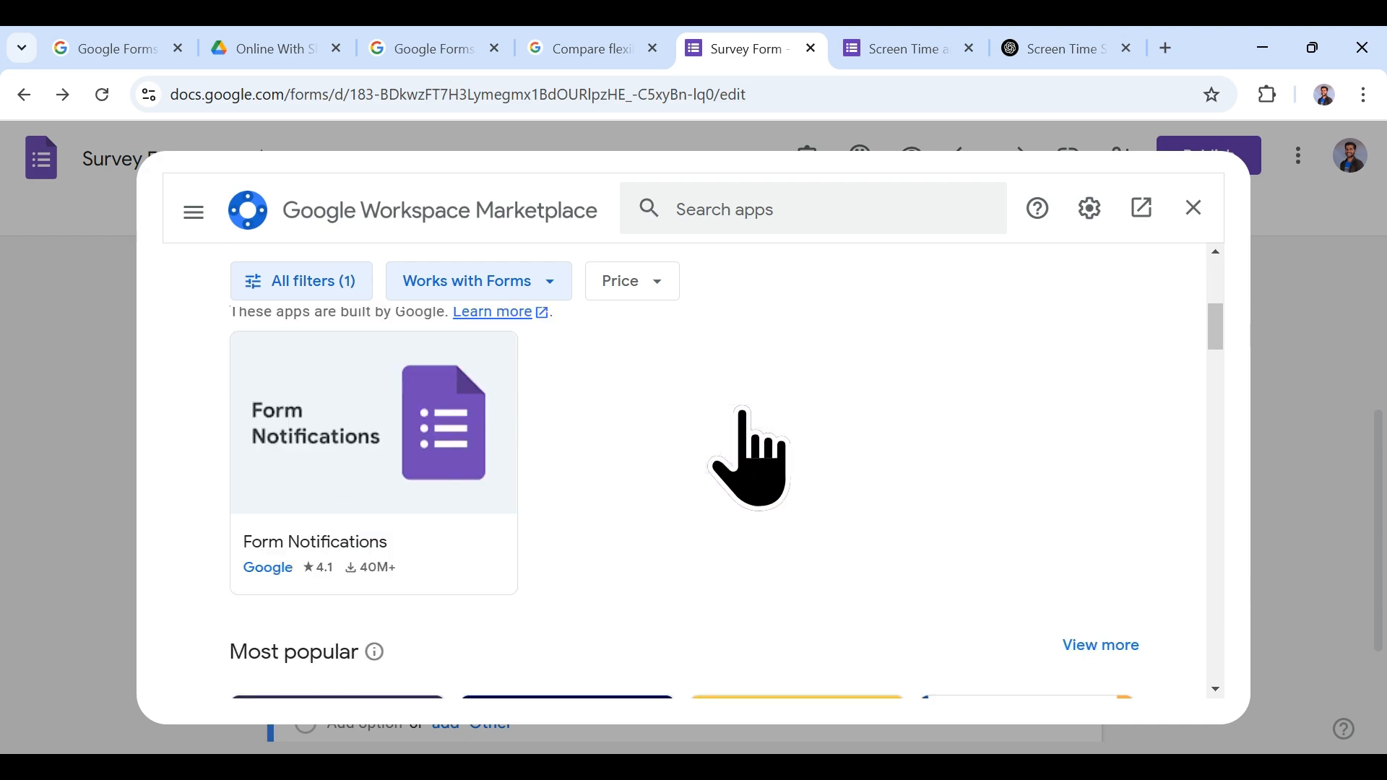
scroll(751, 456, "down", 10)
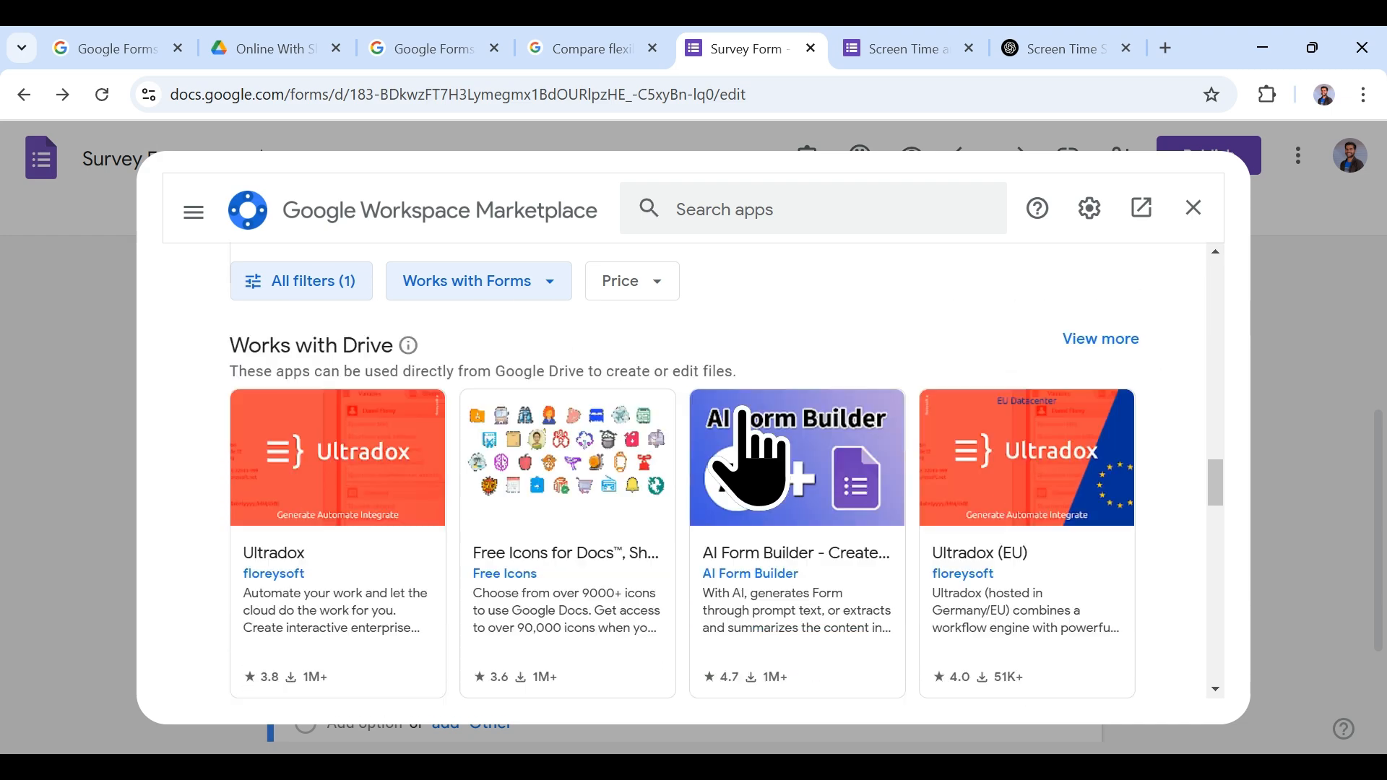
scroll(751, 456, "up", 8)
scroll(744, 419, "up", 10)
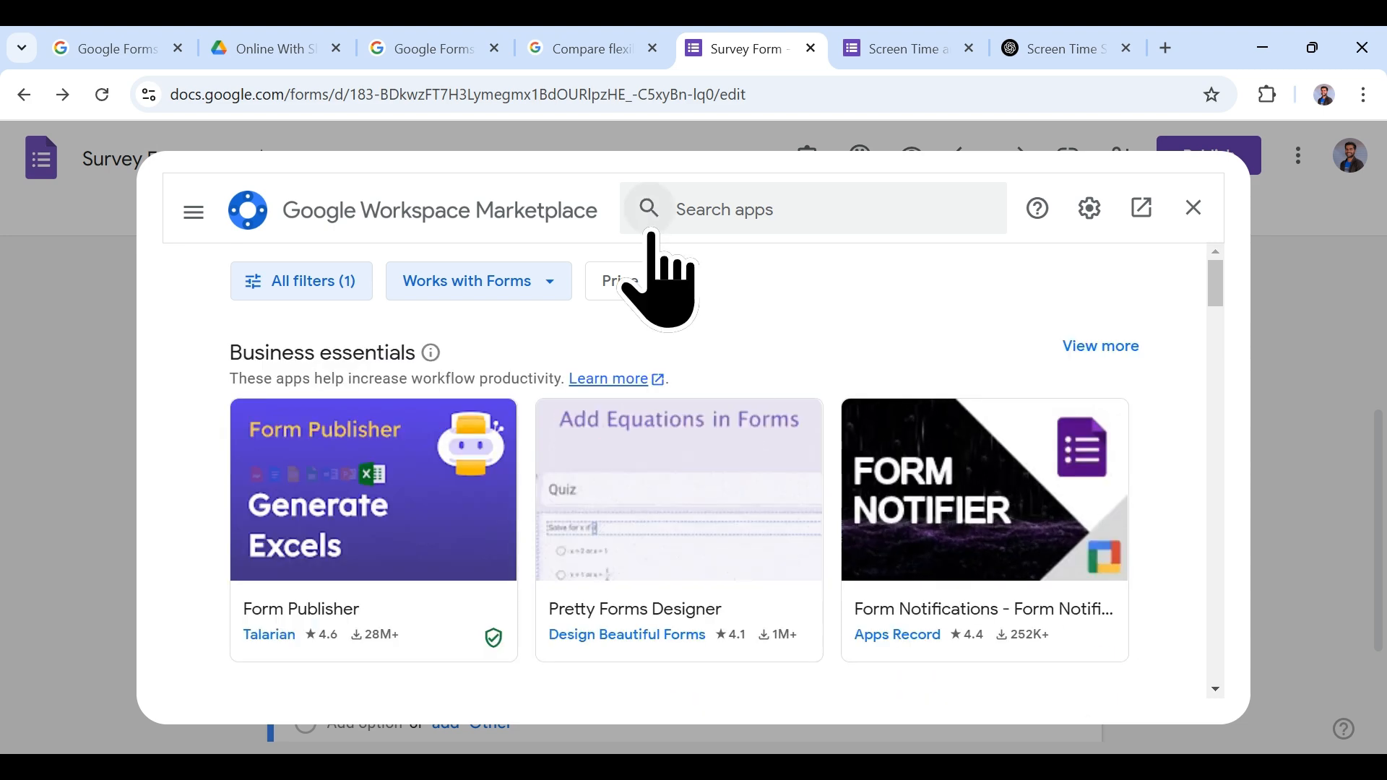
left_click(633, 282)
left_click(698, 390)
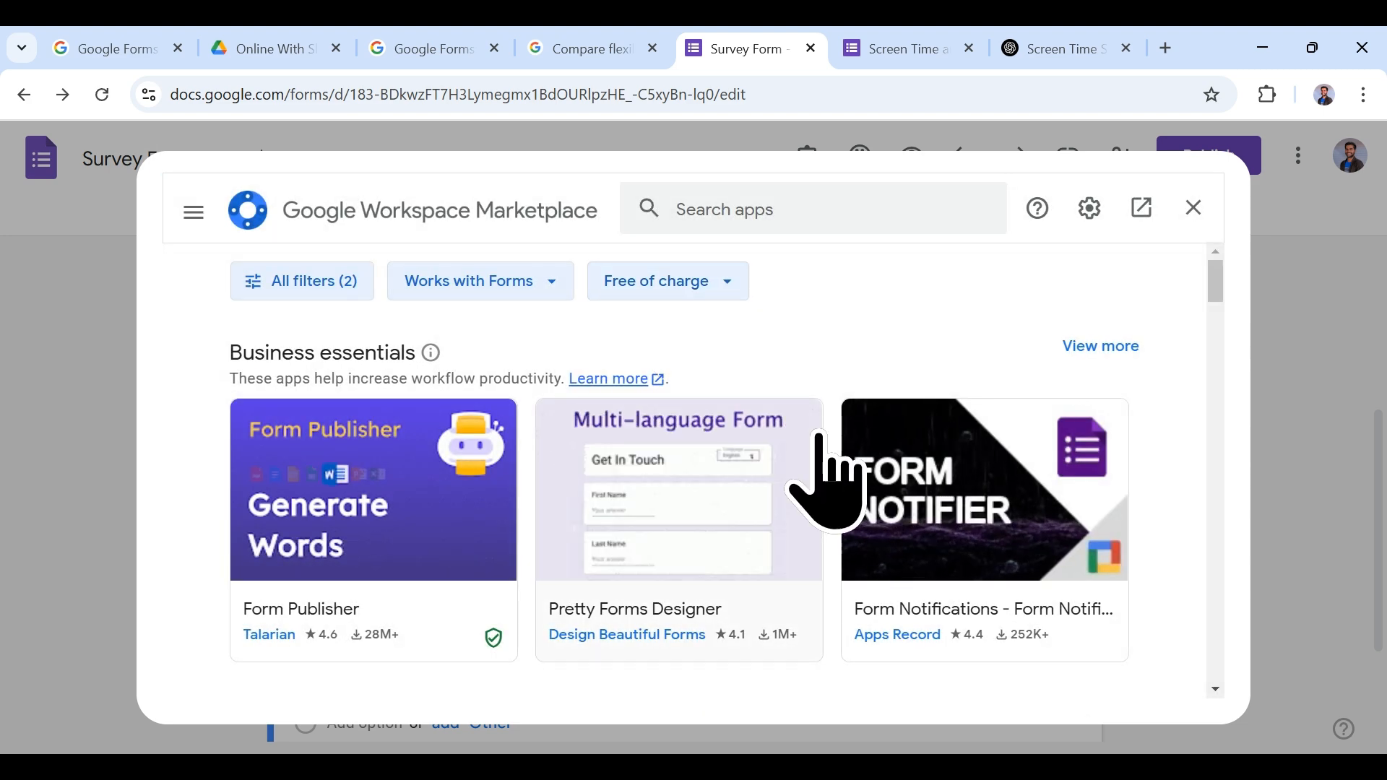
Step: View the Form Builder add-on's details page, then return to the free add-on list
scroll(838, 520, "down", 3)
scroll(838, 517, "down", 7)
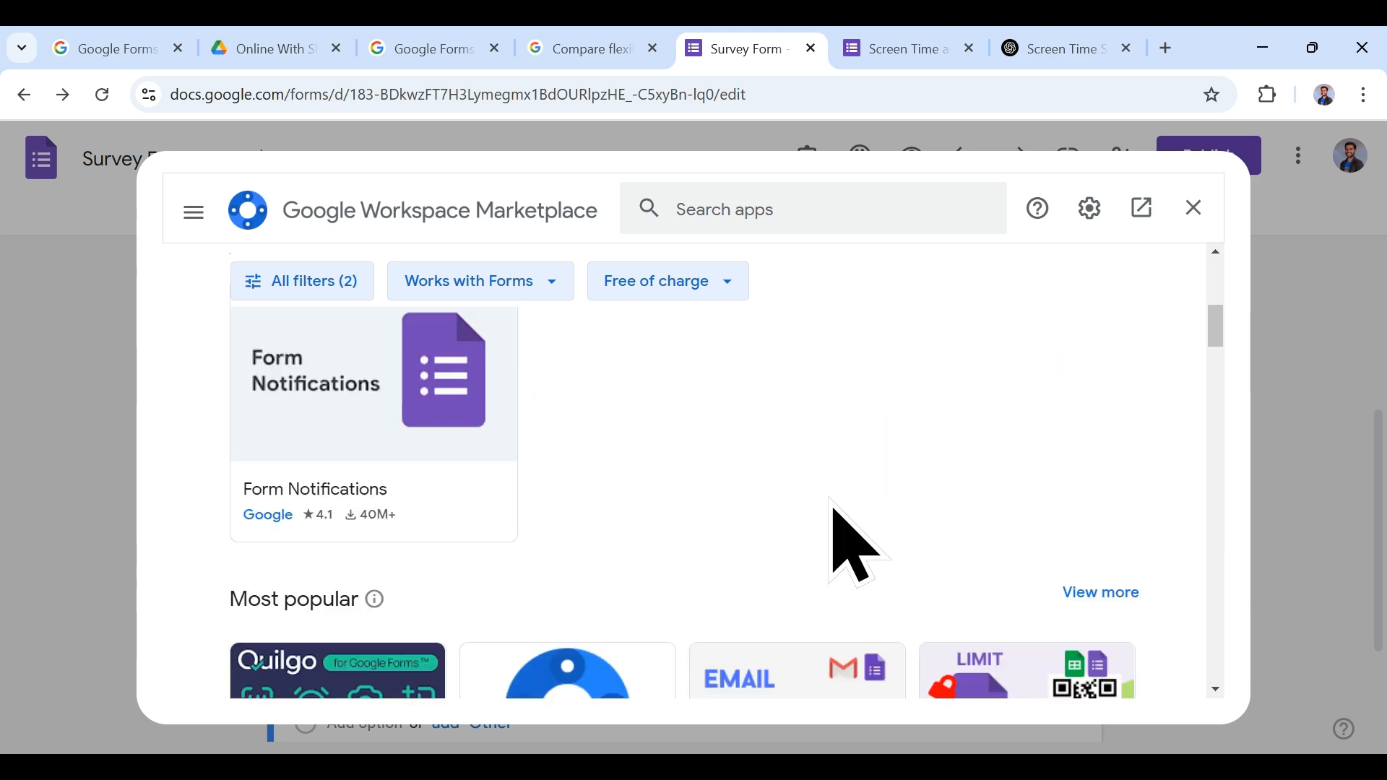
scroll(831, 505, "up", 7)
scroll(830, 499, "up", 3)
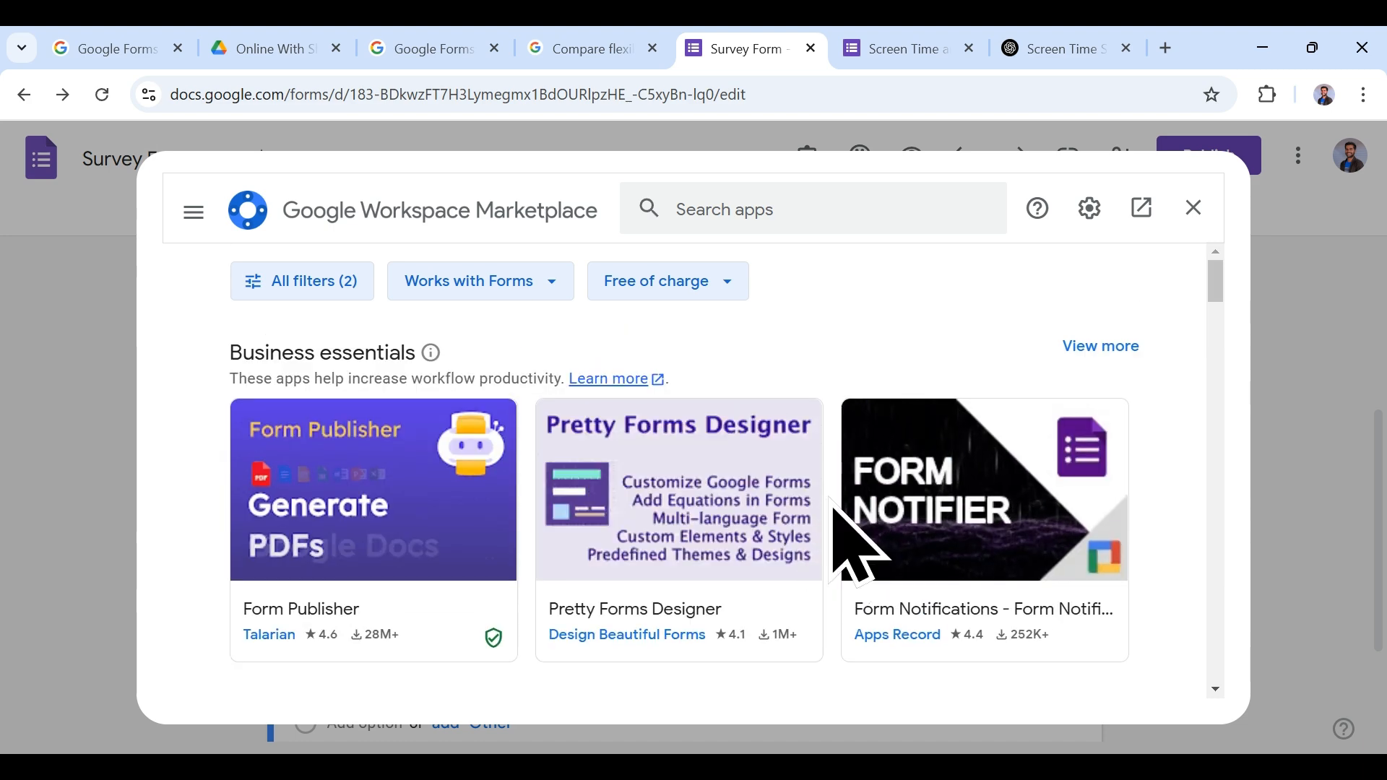
scroll(795, 563, "down", 10)
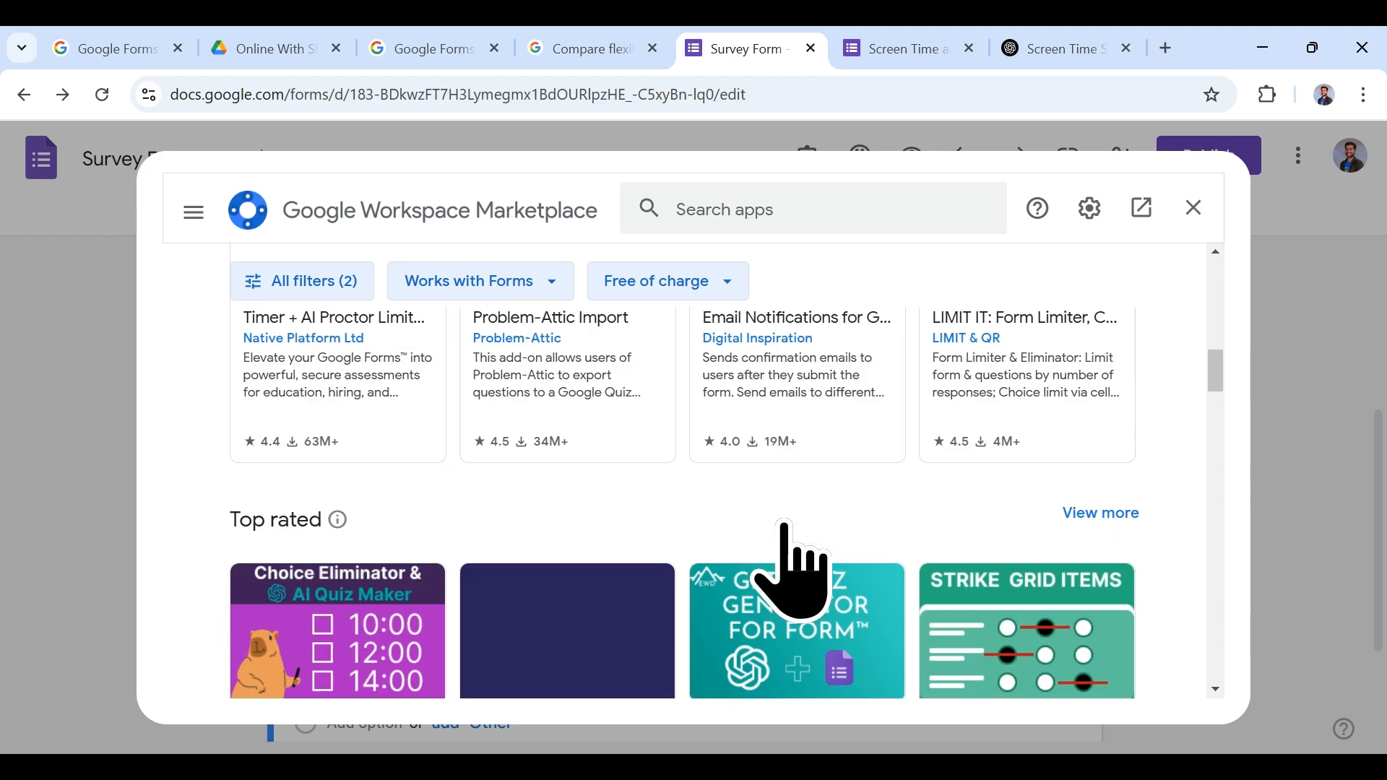
scroll(785, 528, "down", 5)
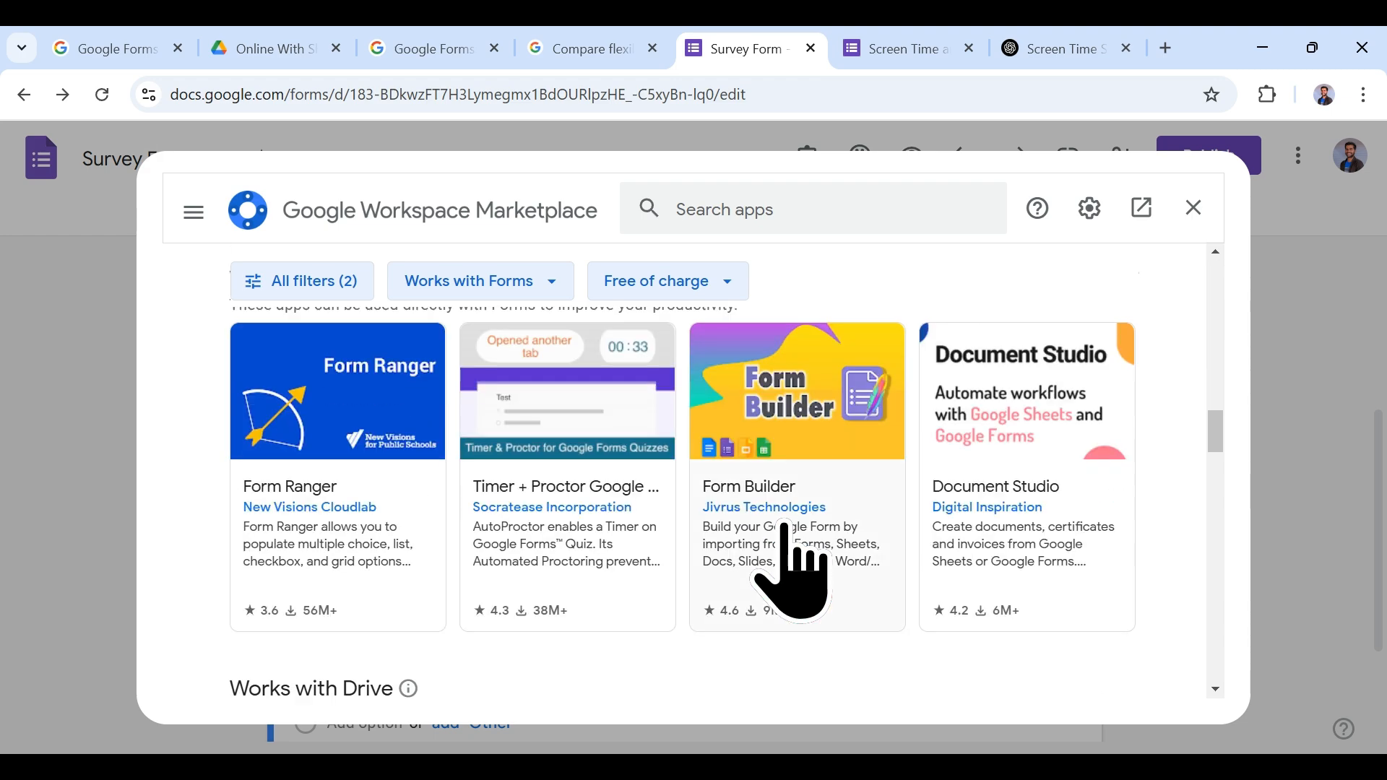
left_click(838, 578)
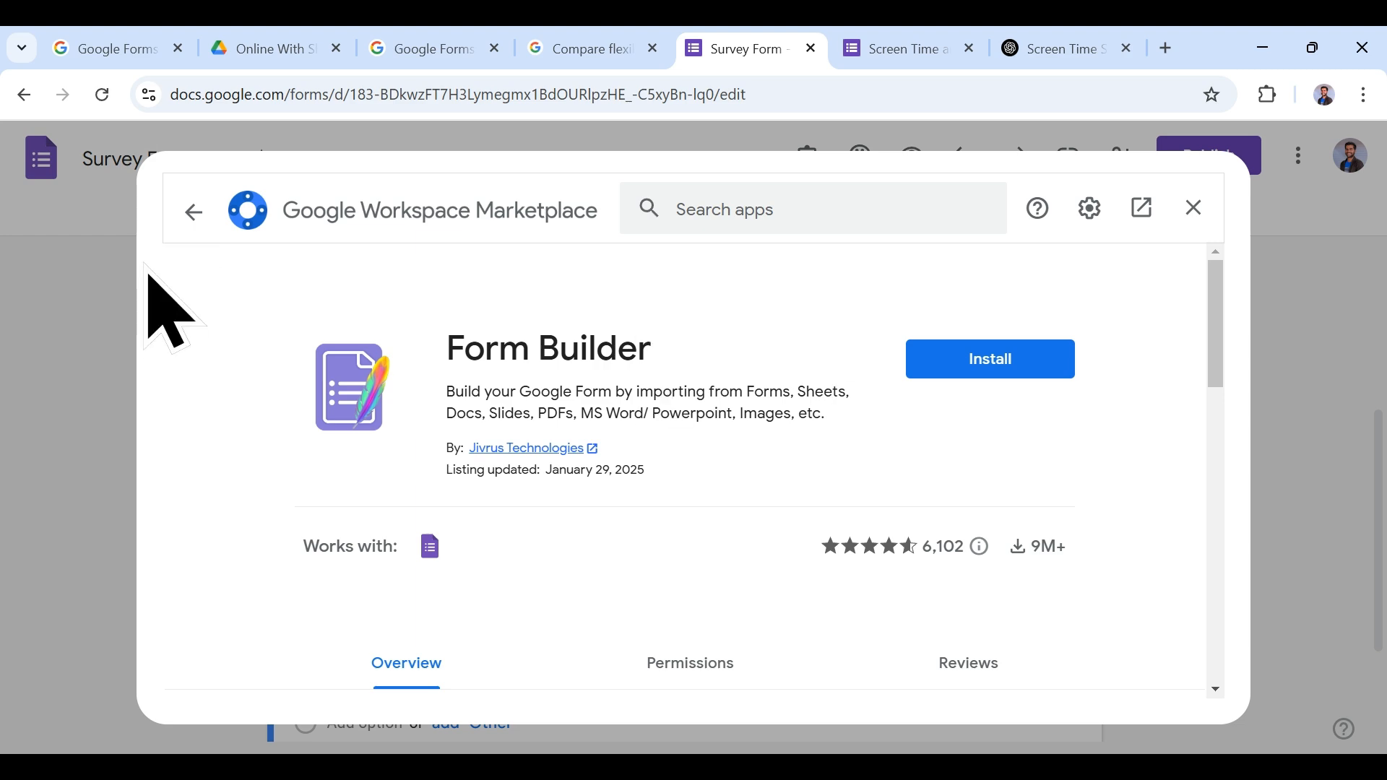
left_click(192, 212)
scroll(640, 495, "up", 10)
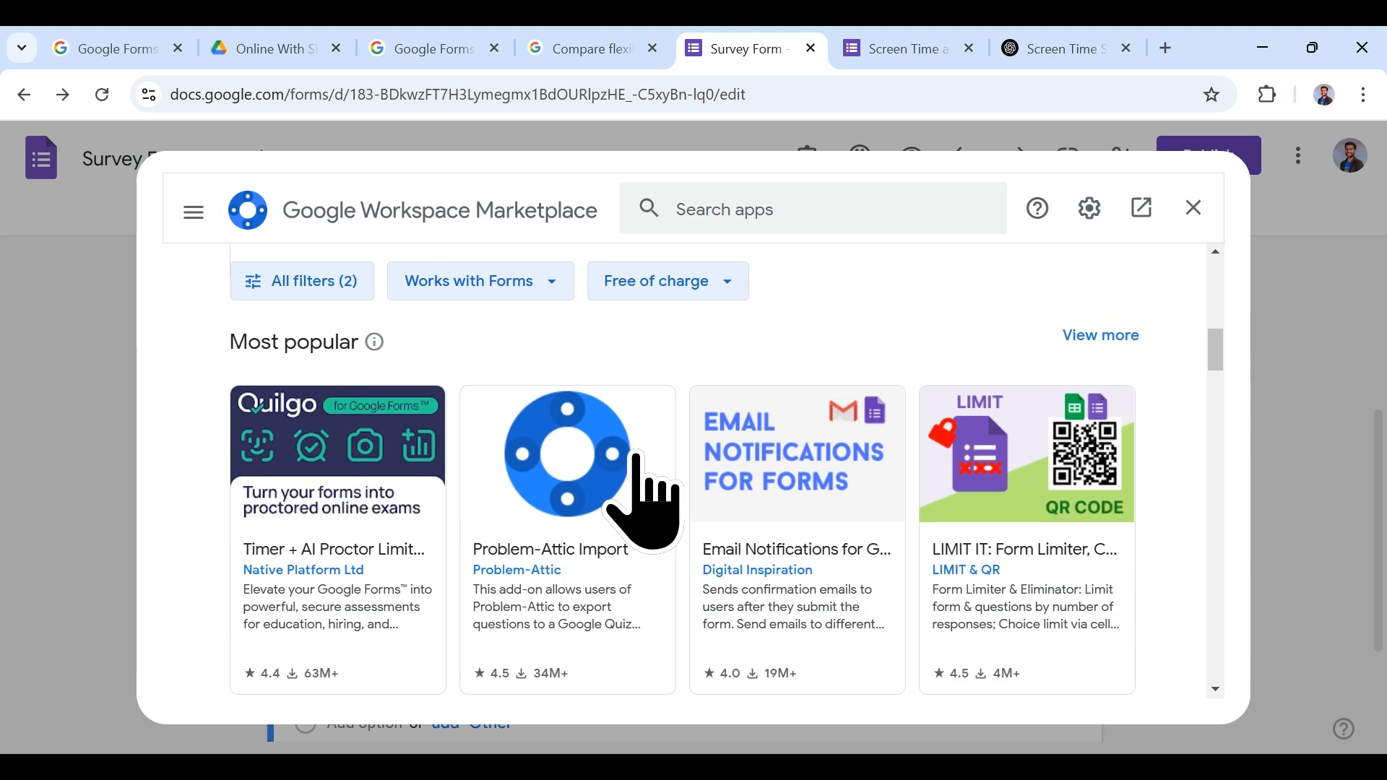
Step: Search 'form builder plus', check its installed page, and show the form's add-ons list
left_click(685, 216)
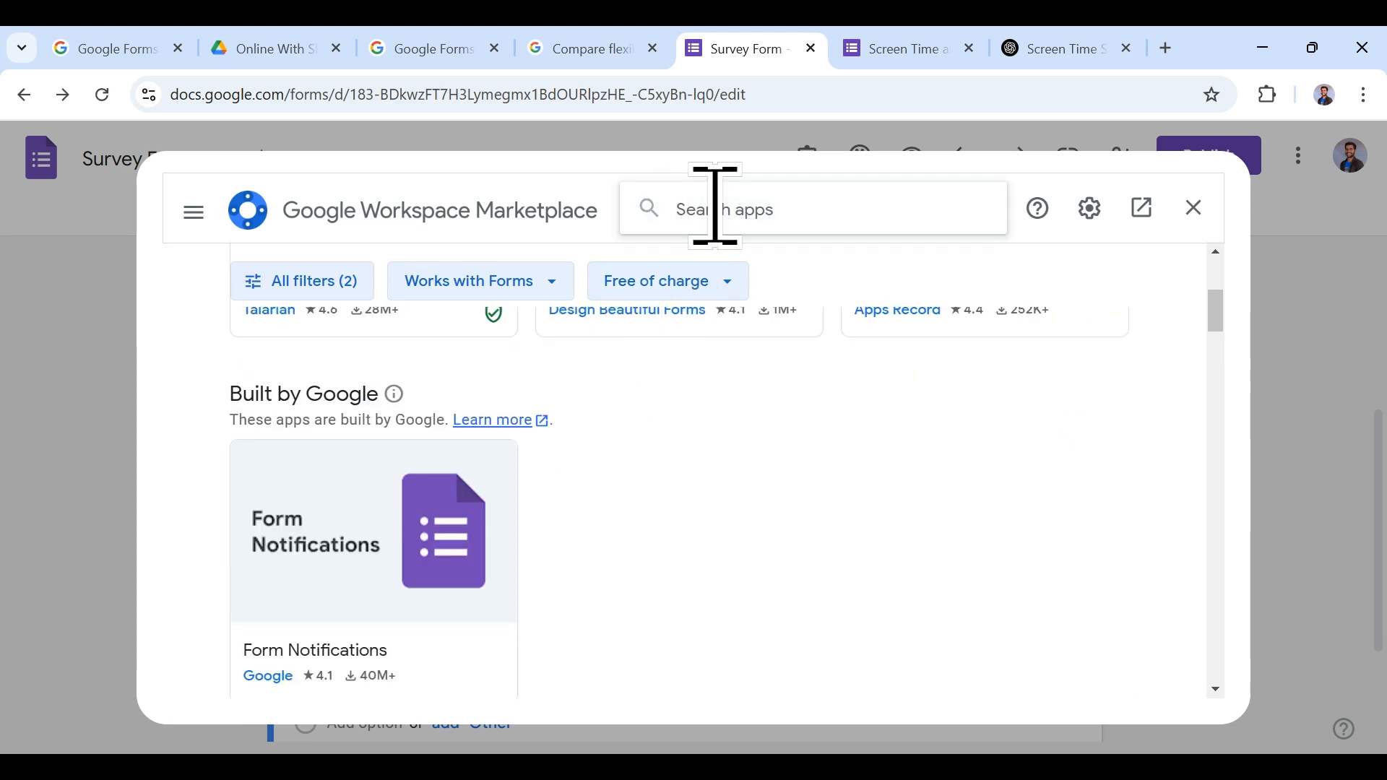
type("form bu")
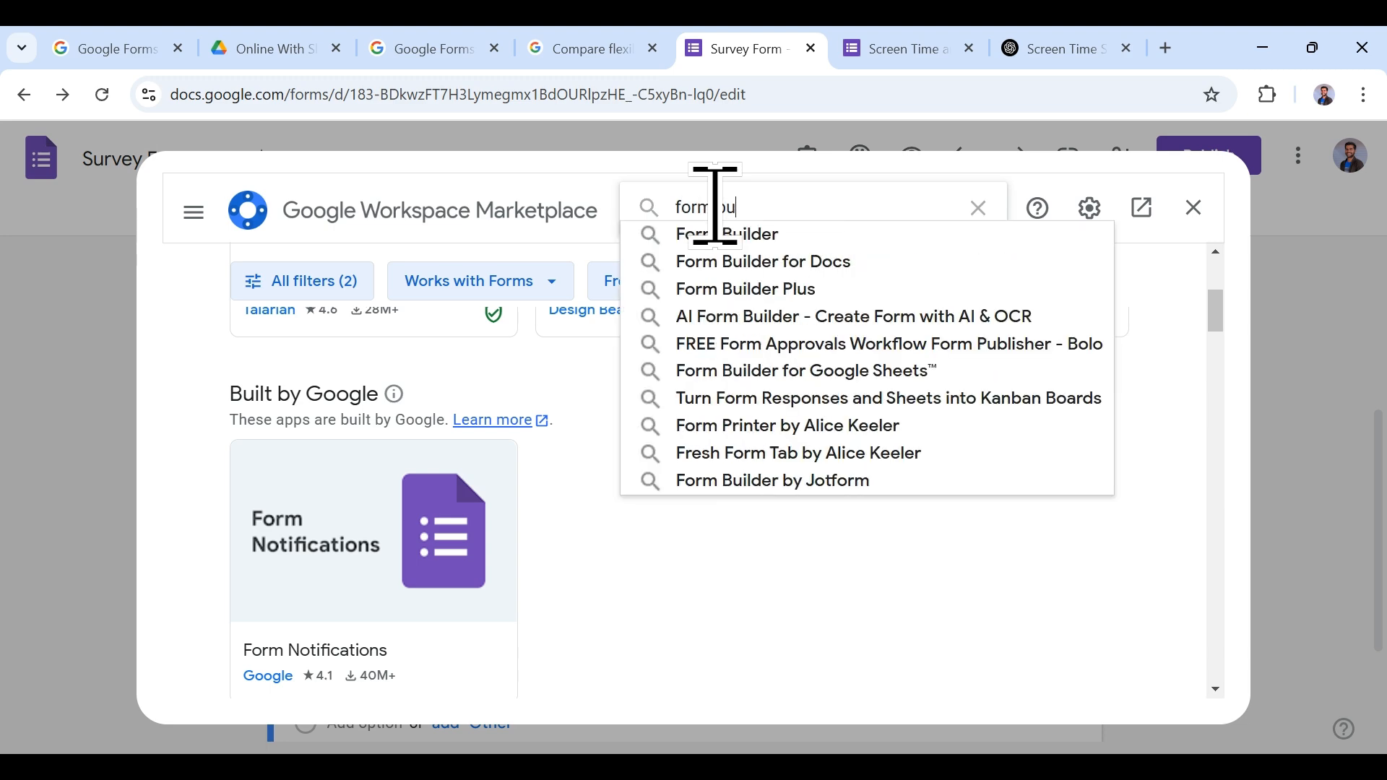
type("ilder plus")
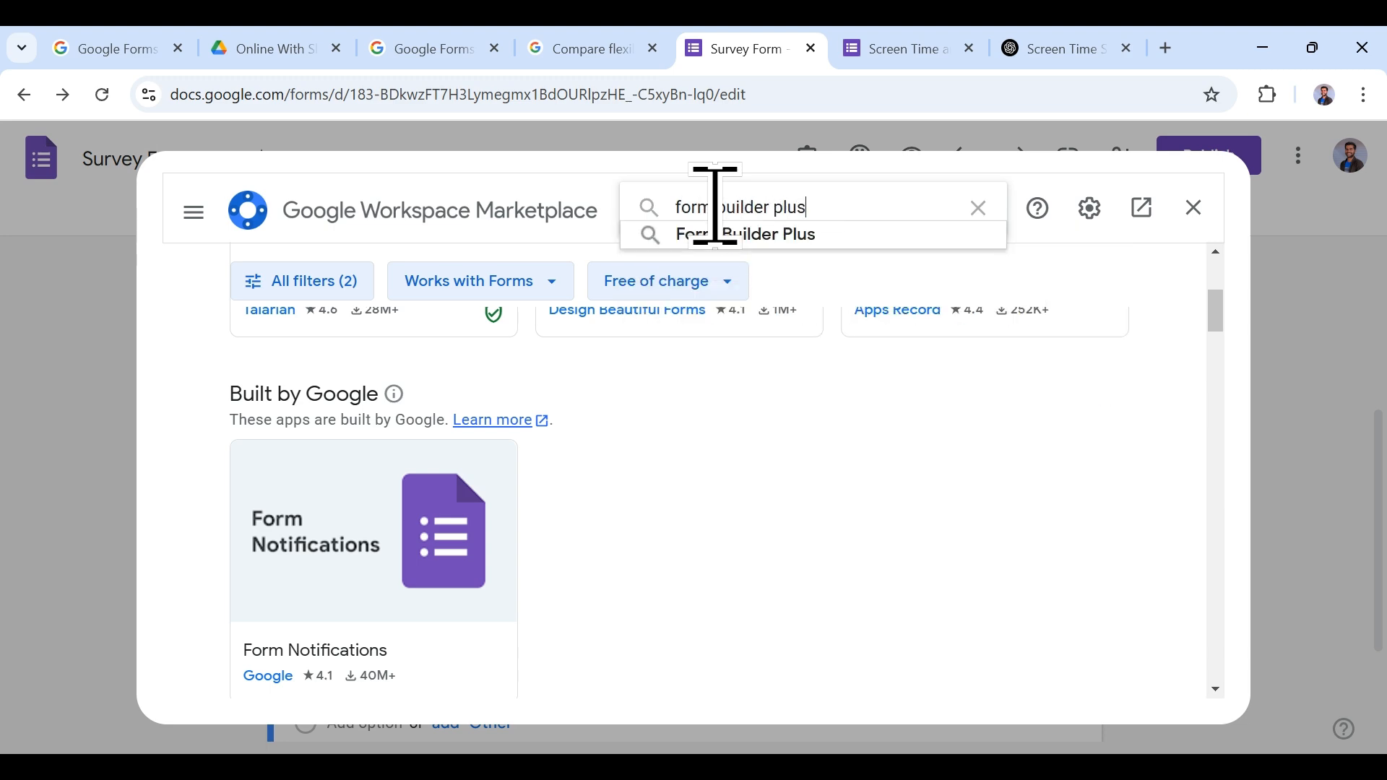
key("Return")
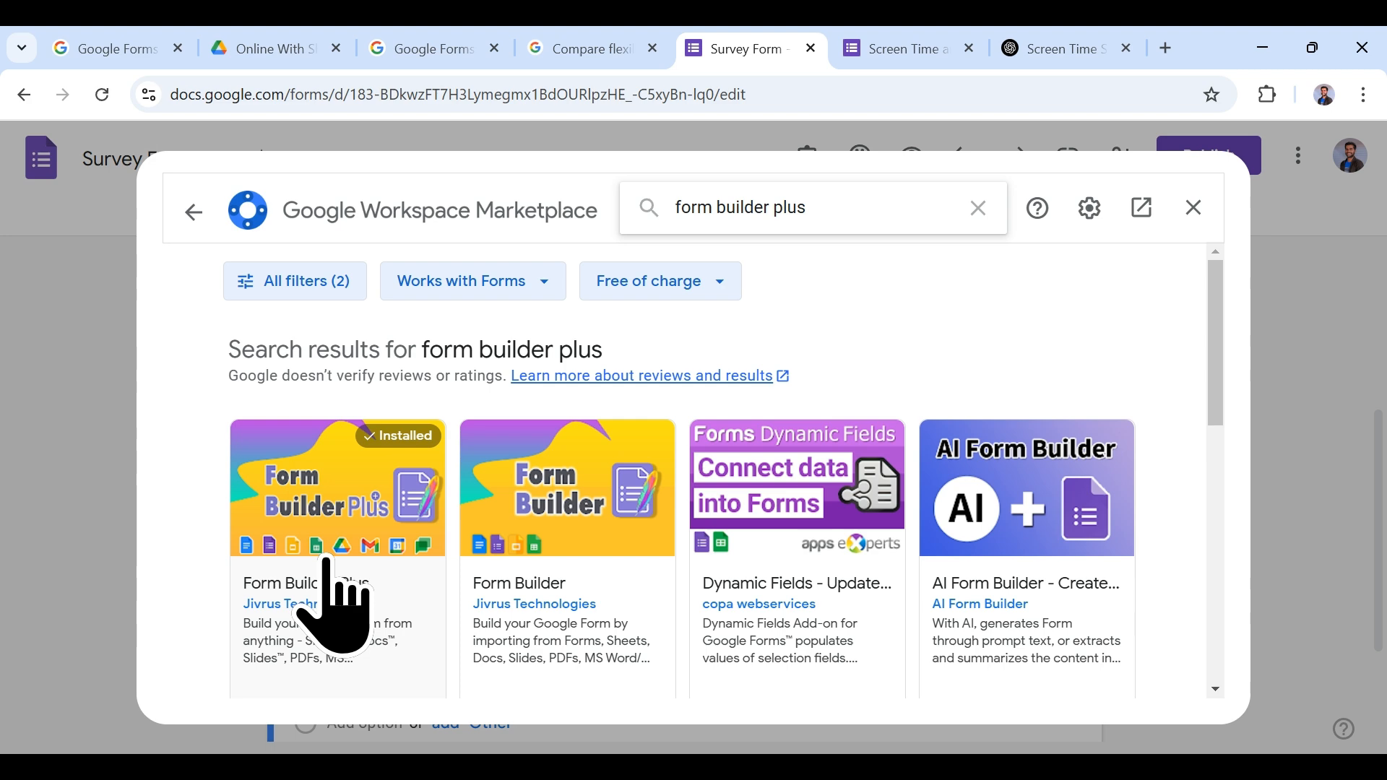
left_click(325, 567)
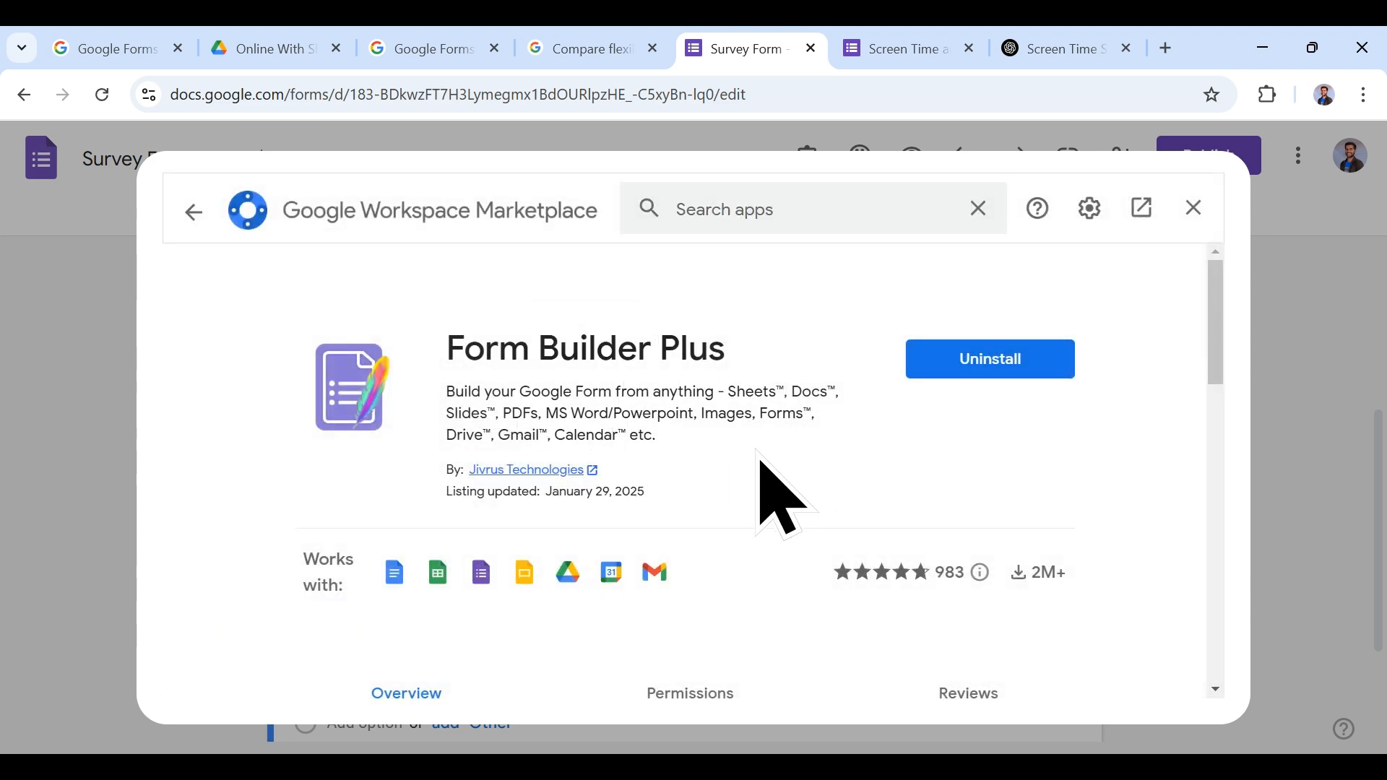
scroll(781, 499, "down", 6)
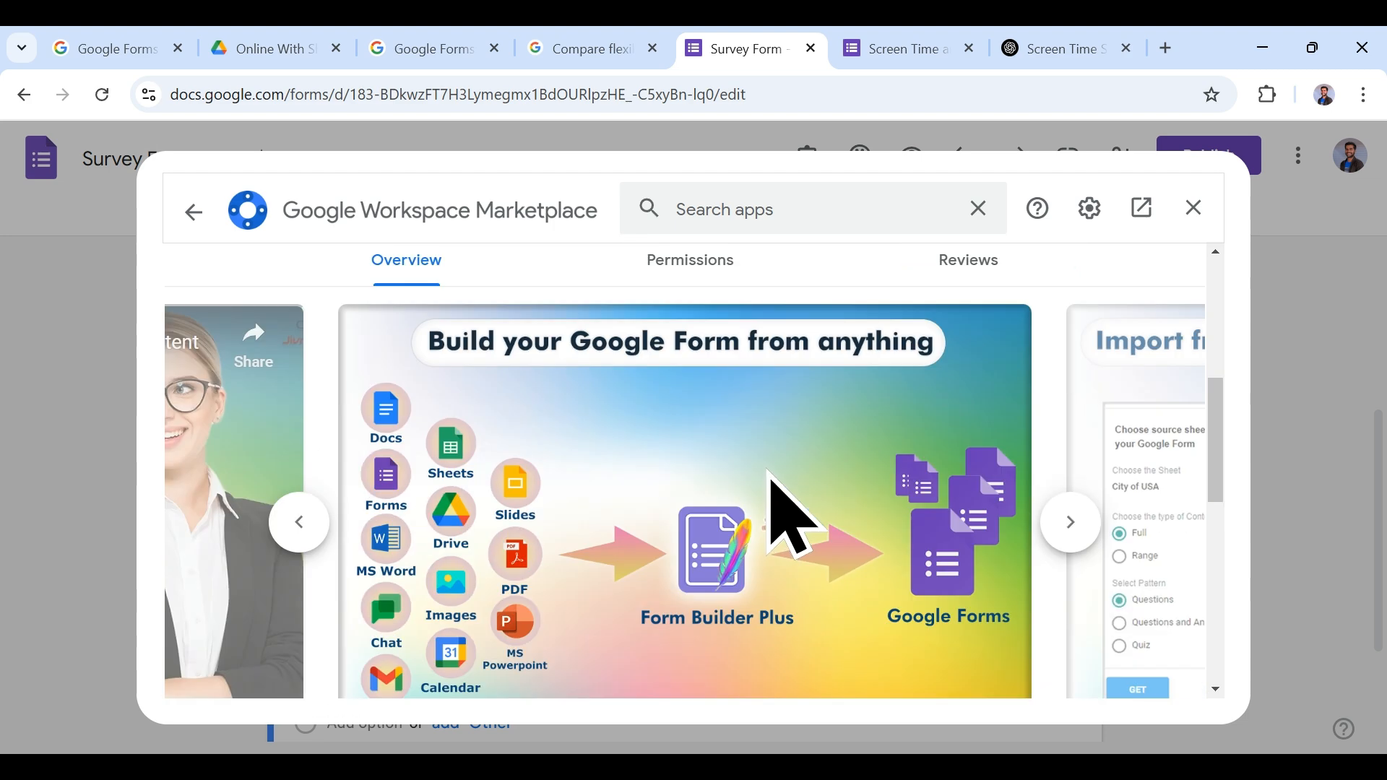
scroll(795, 509, "up", 6)
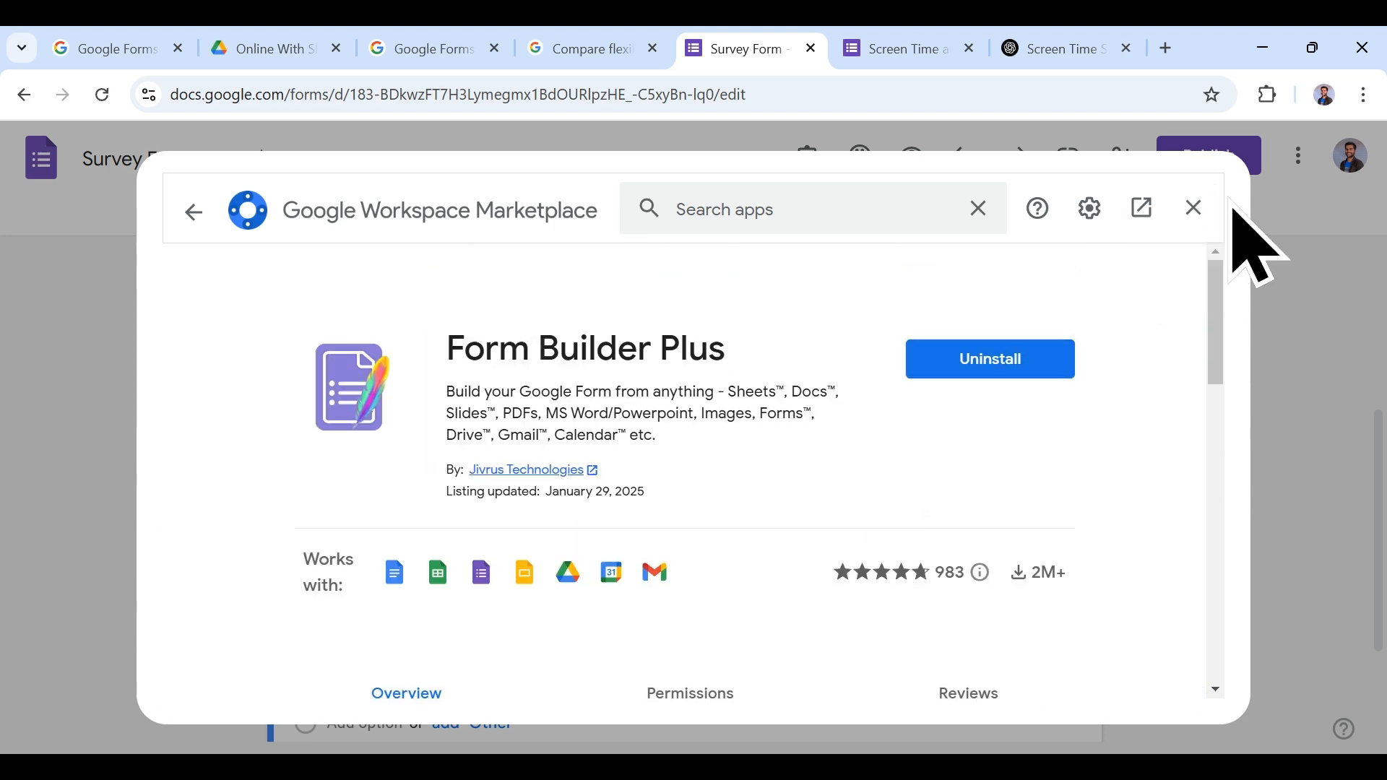
left_click(1195, 208)
left_click(807, 155)
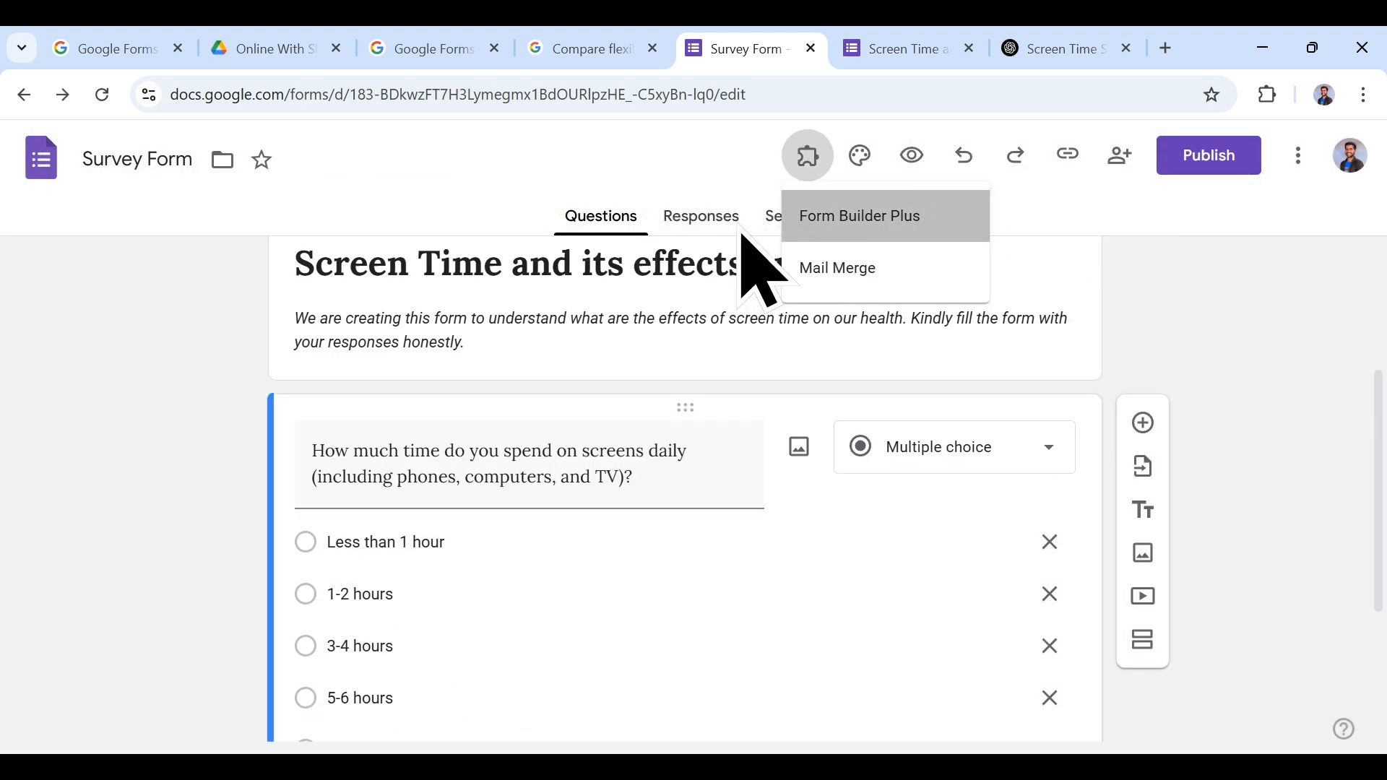
left_click(795, 217)
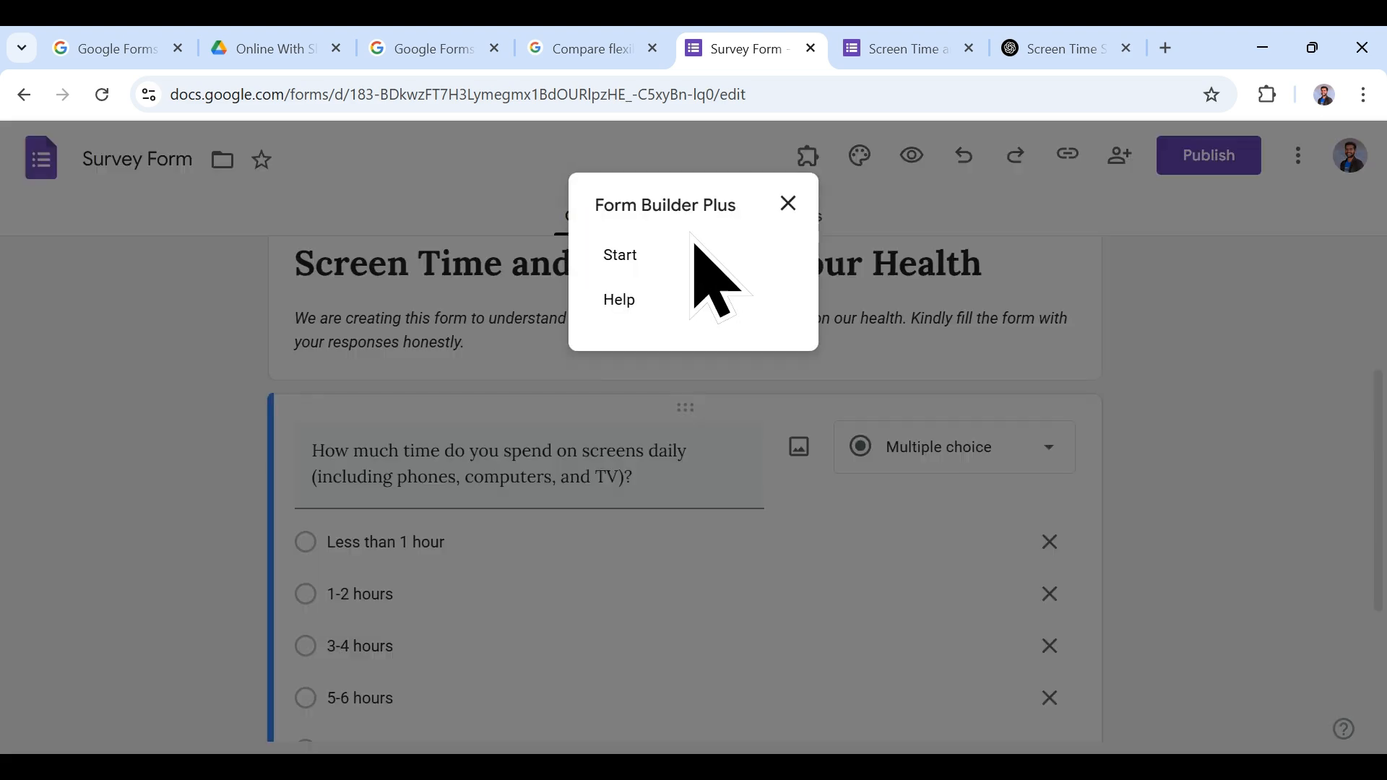
left_click(622, 256)
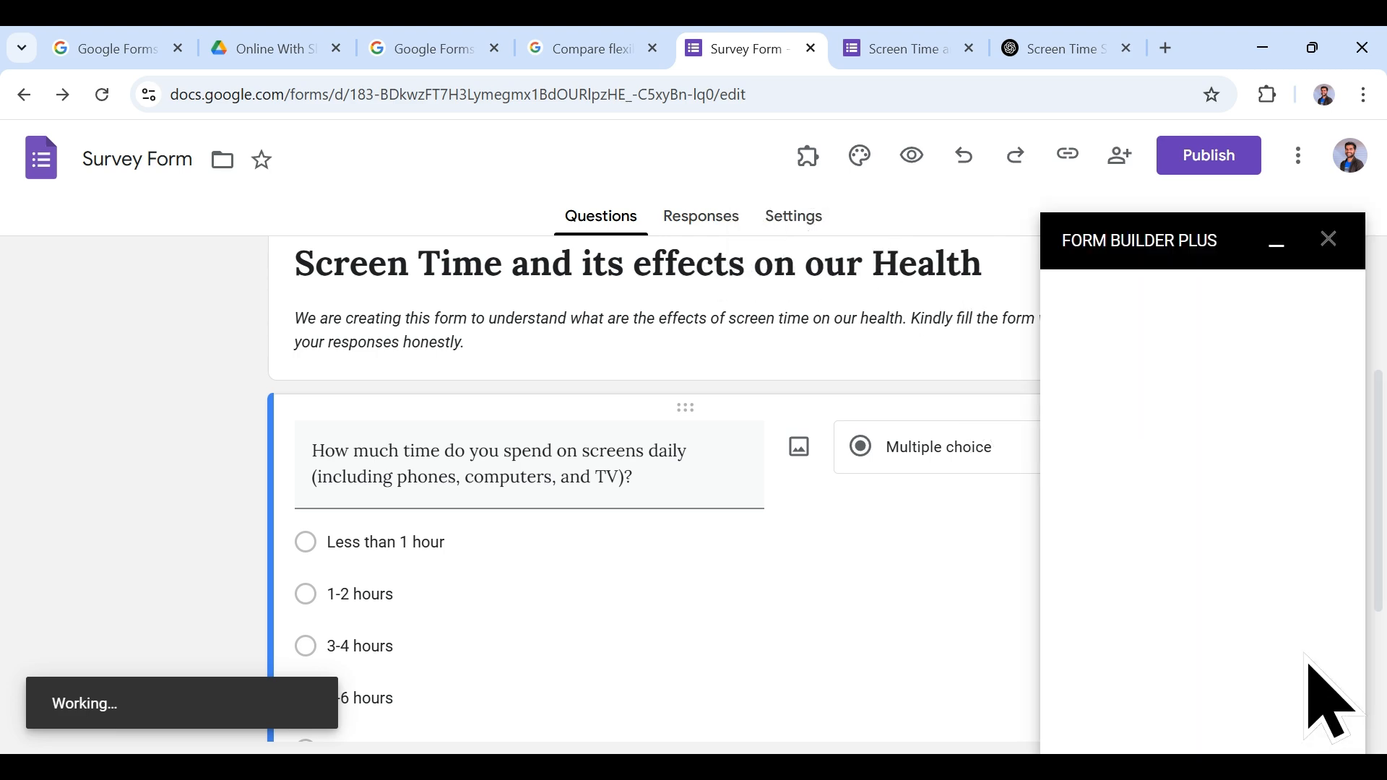
scroll(820, 549, "up", 3)
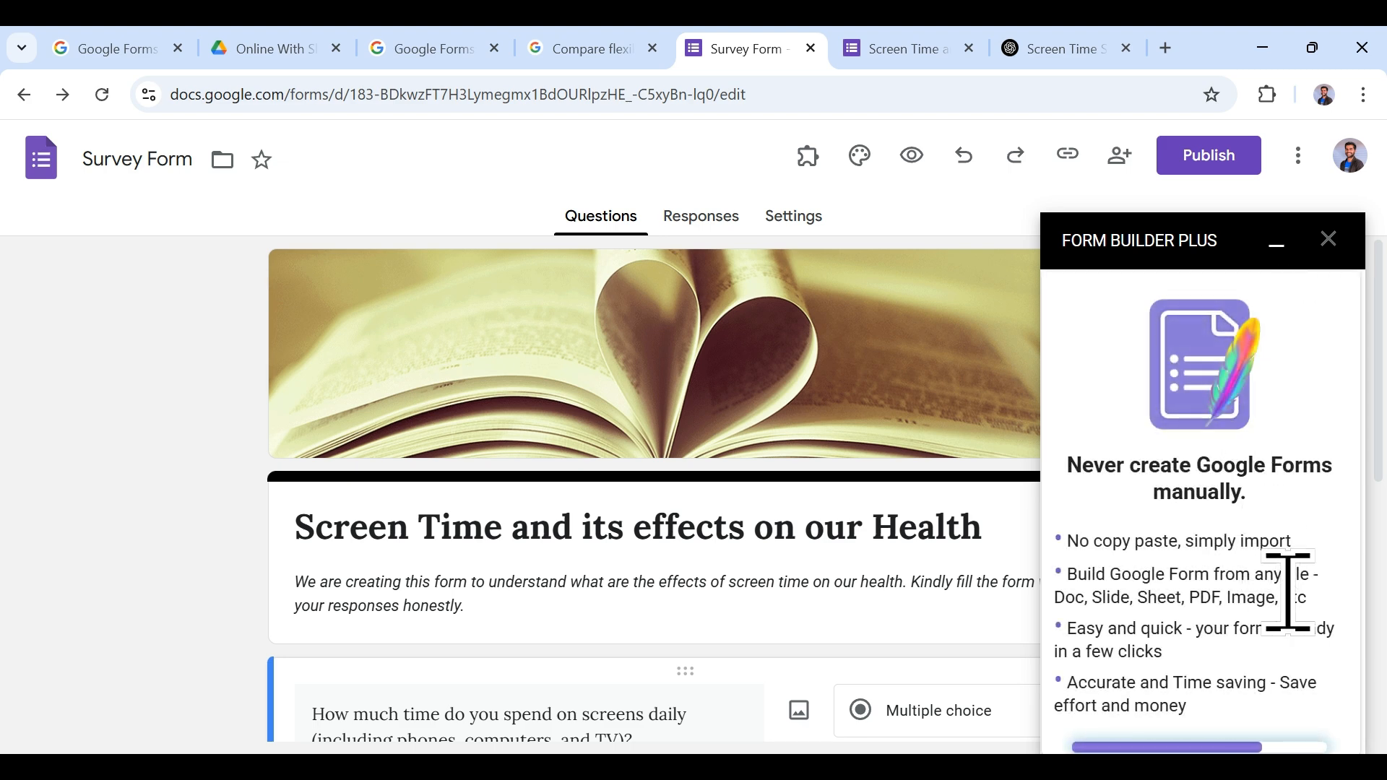
scroll(1263, 433, "down", 4)
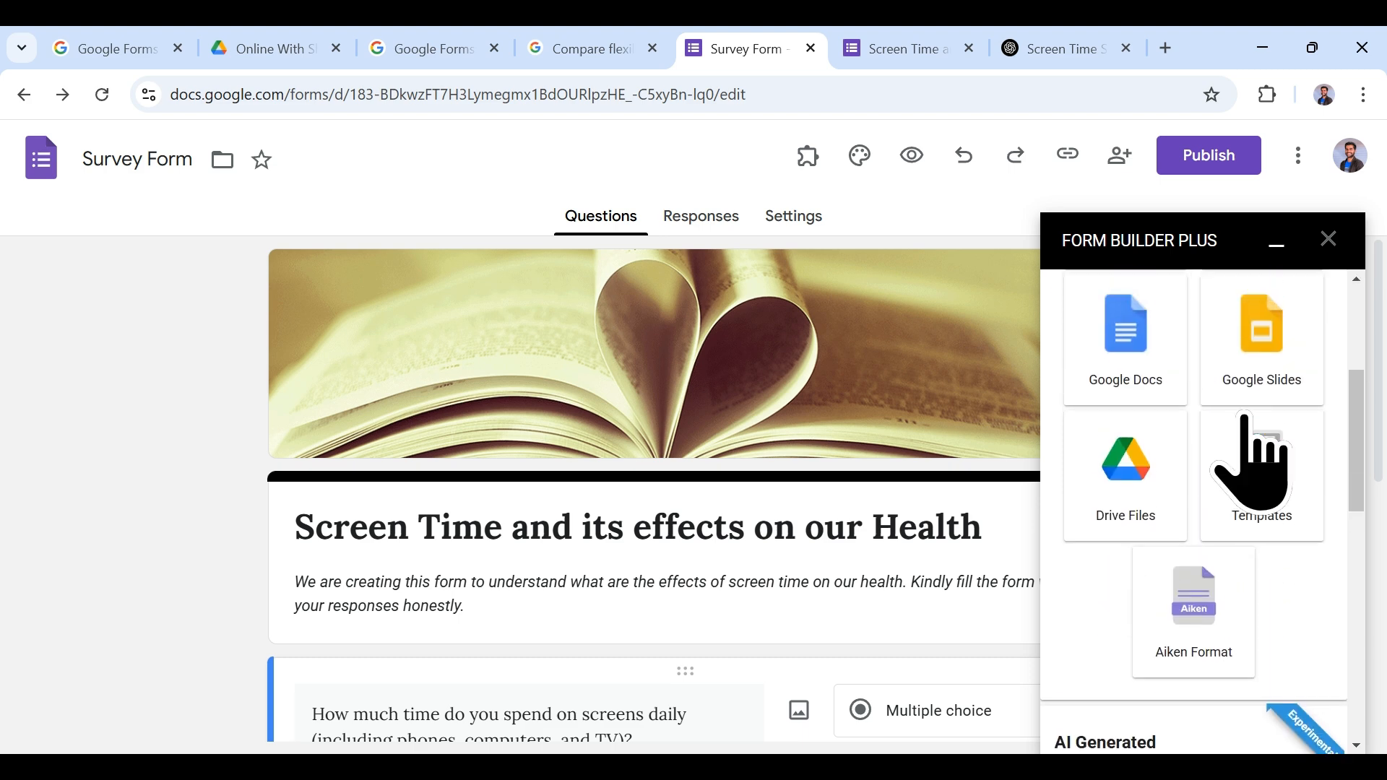
scroll(1271, 440, "up", 3)
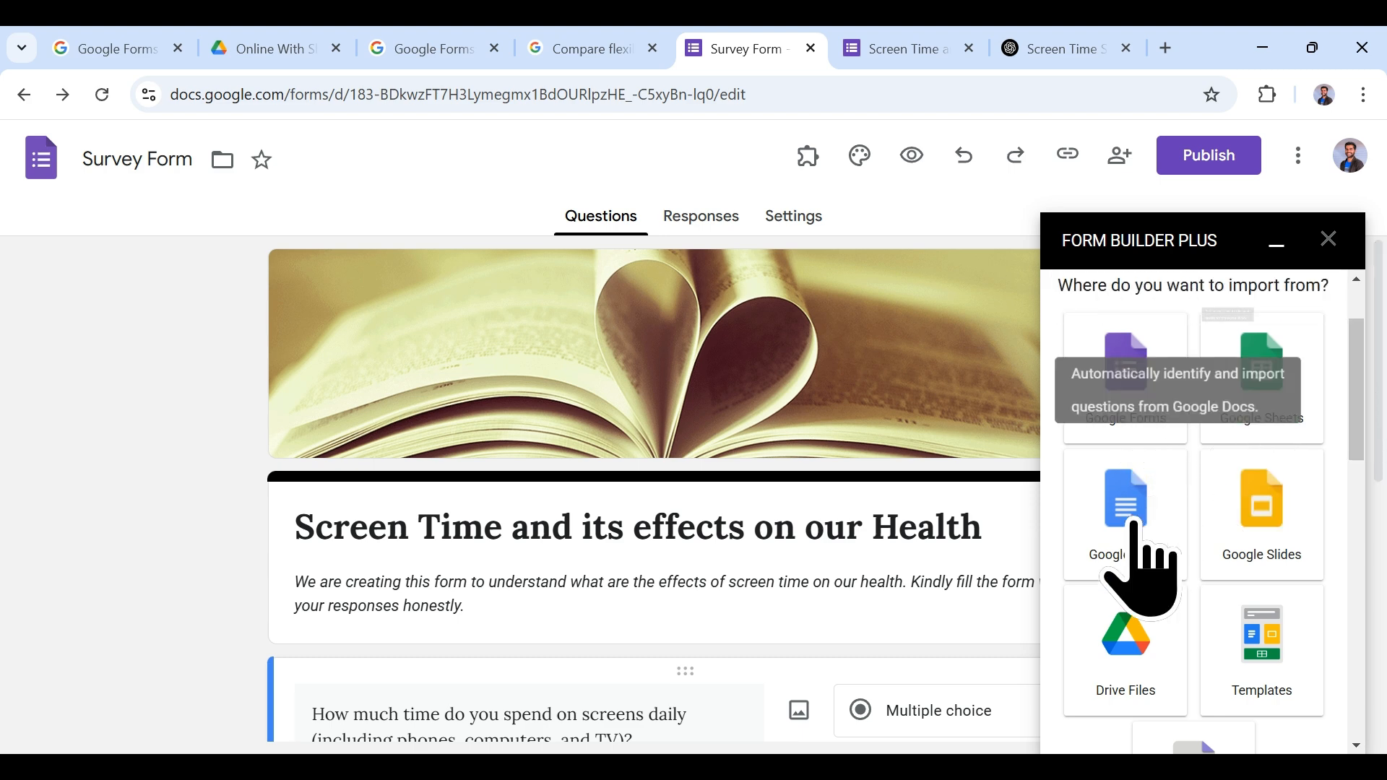
scroll(1167, 563, "down", 2)
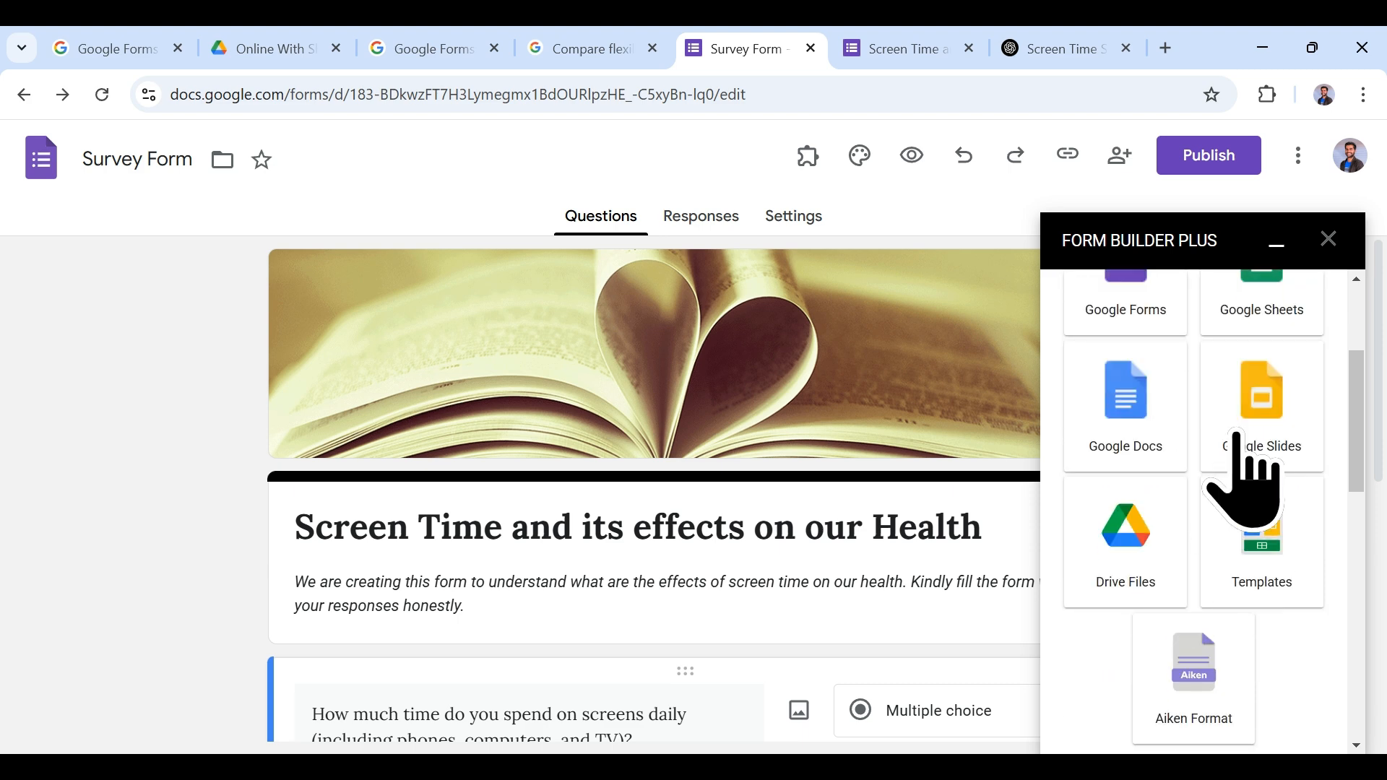
scroll(1243, 671, "down", 4)
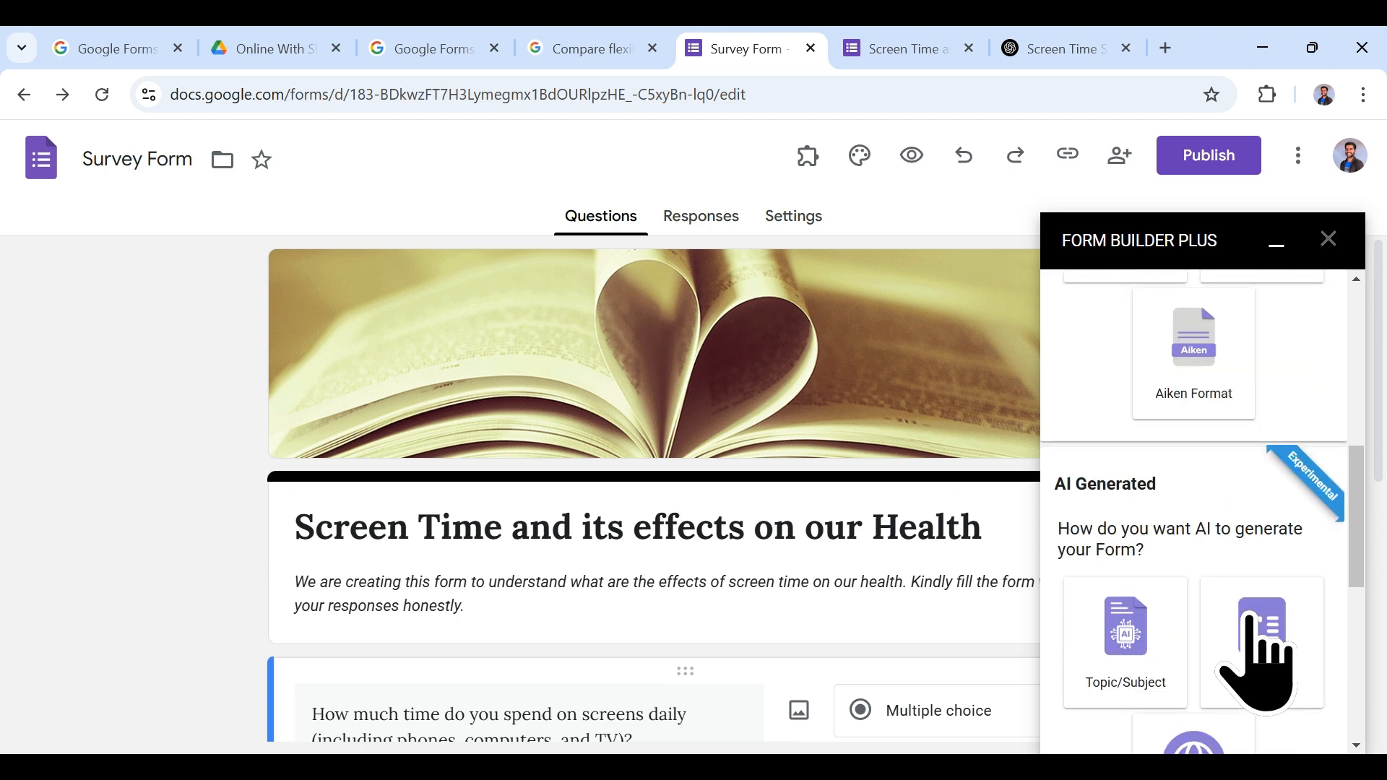
scroll(1213, 394, "up", 4)
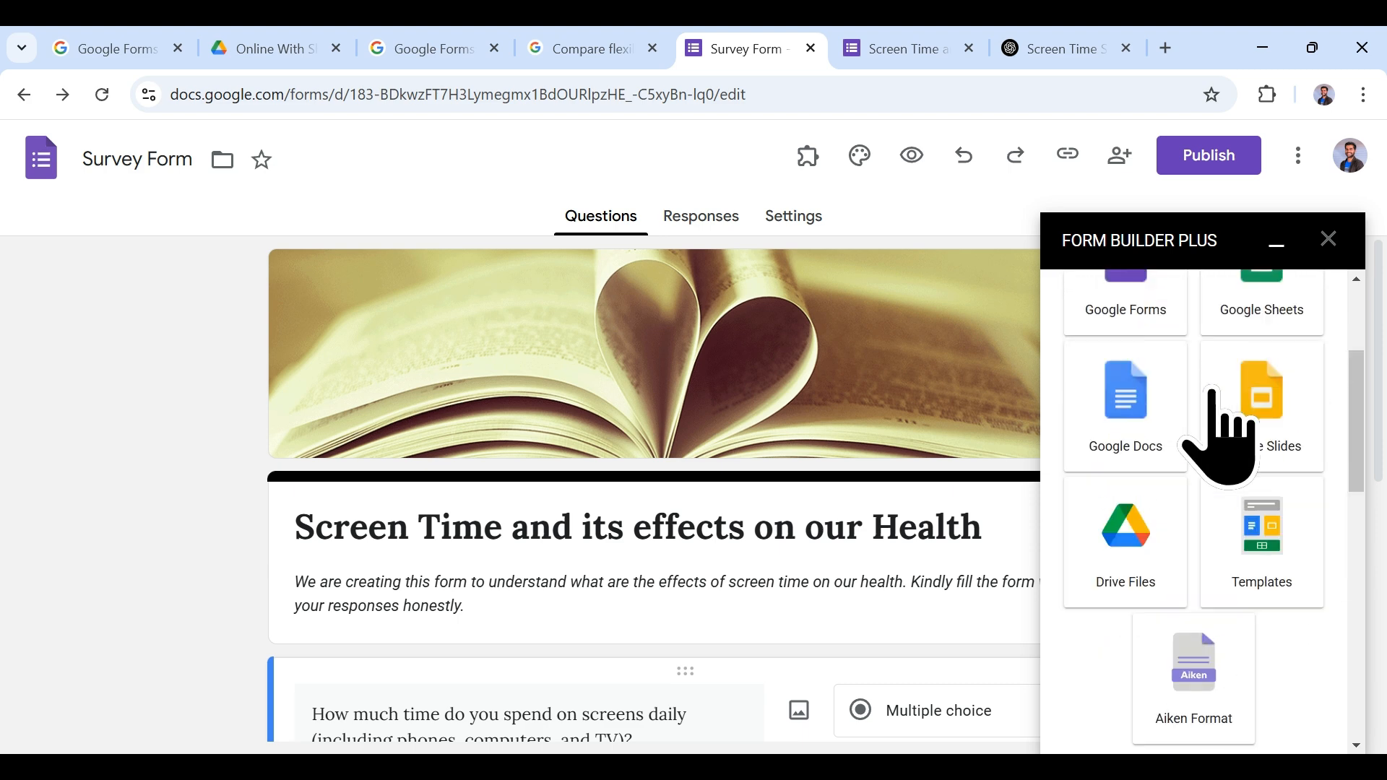
scroll(1202, 462, "up", 2)
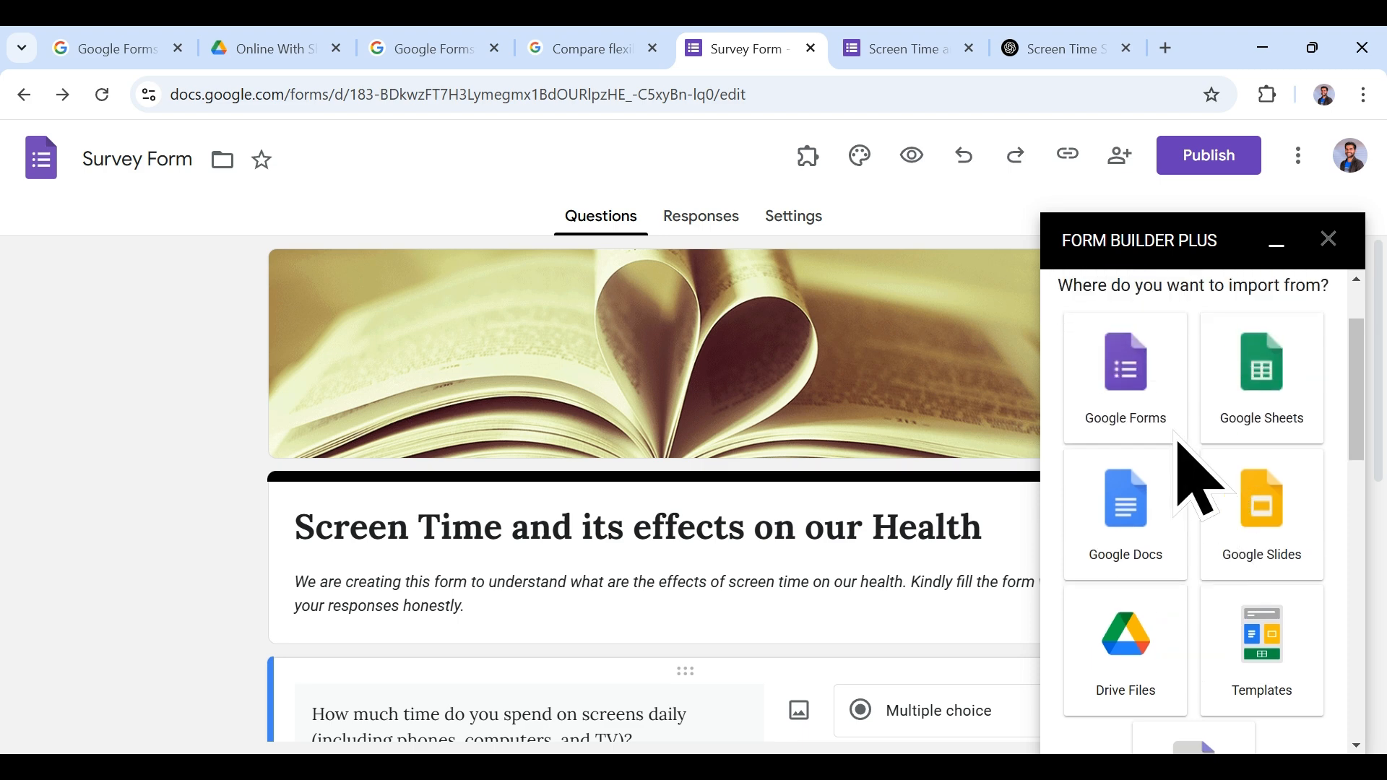
left_click(1065, 43)
left_click(531, 422)
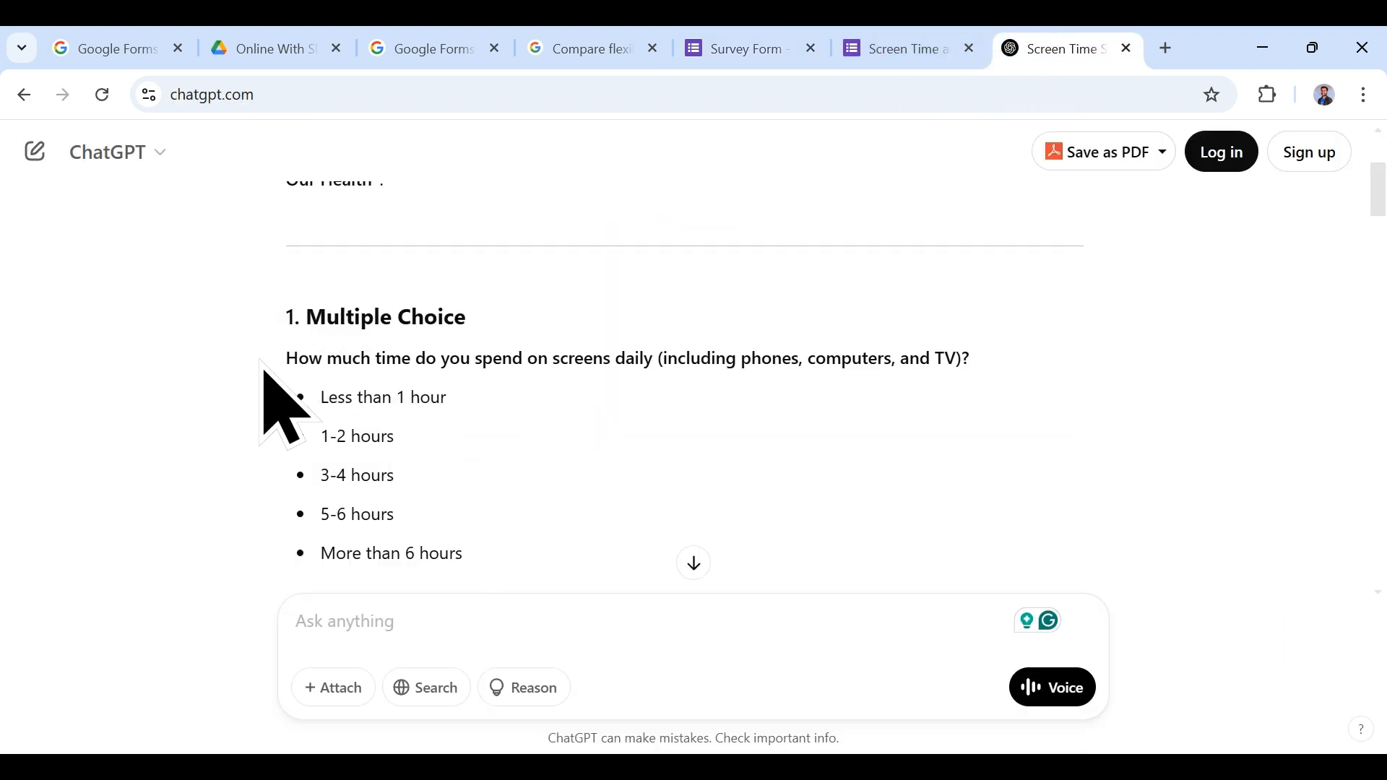
scroll(470, 411, "down", 4)
scroll(783, 532, "up", 6)
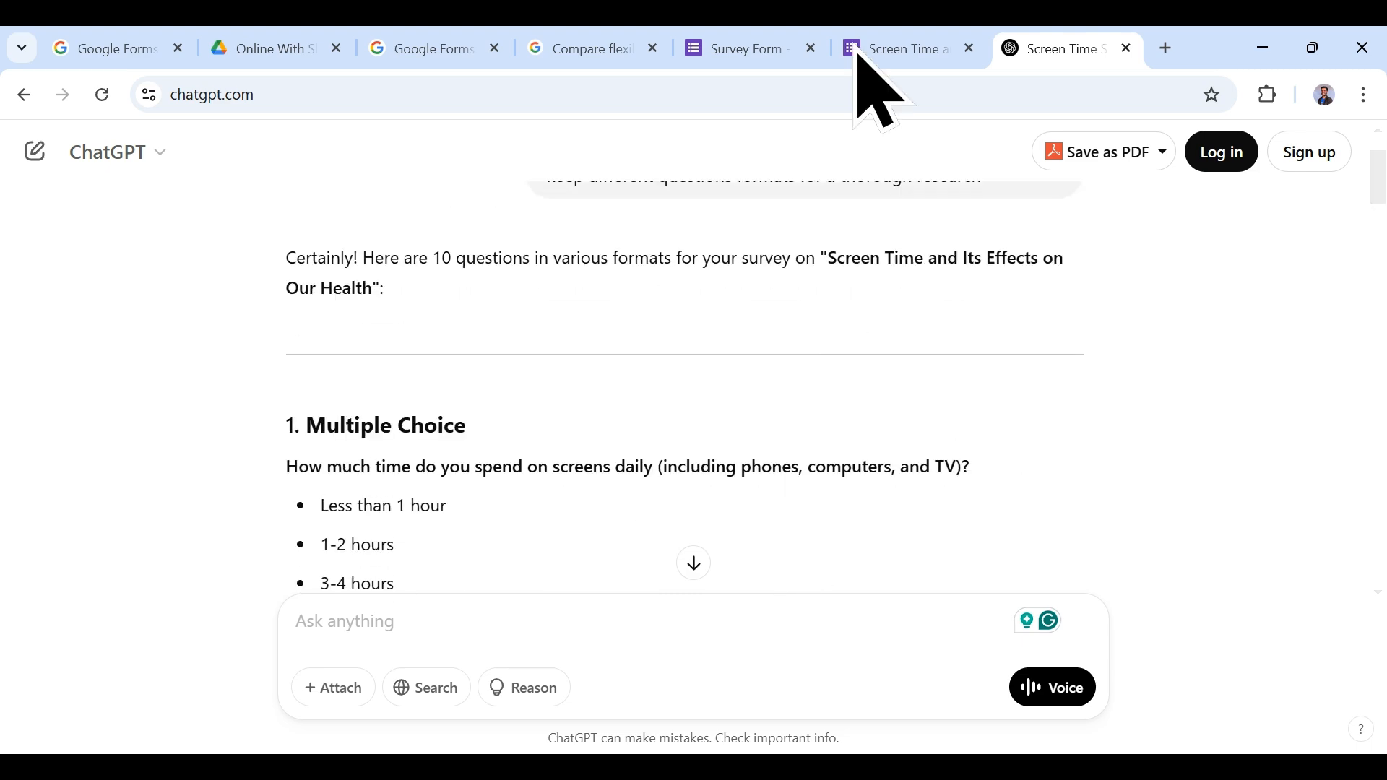
left_click(737, 49)
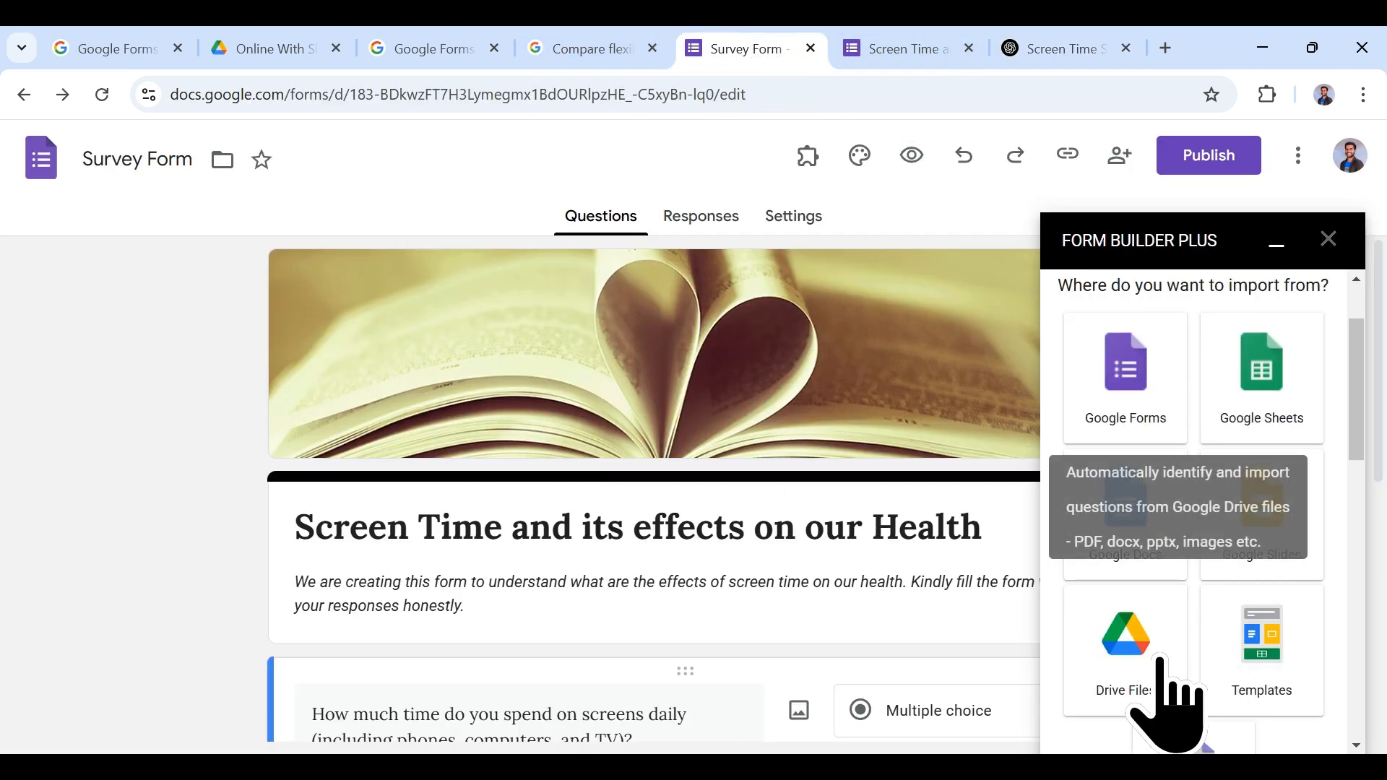
scroll(1159, 661, "down", 3)
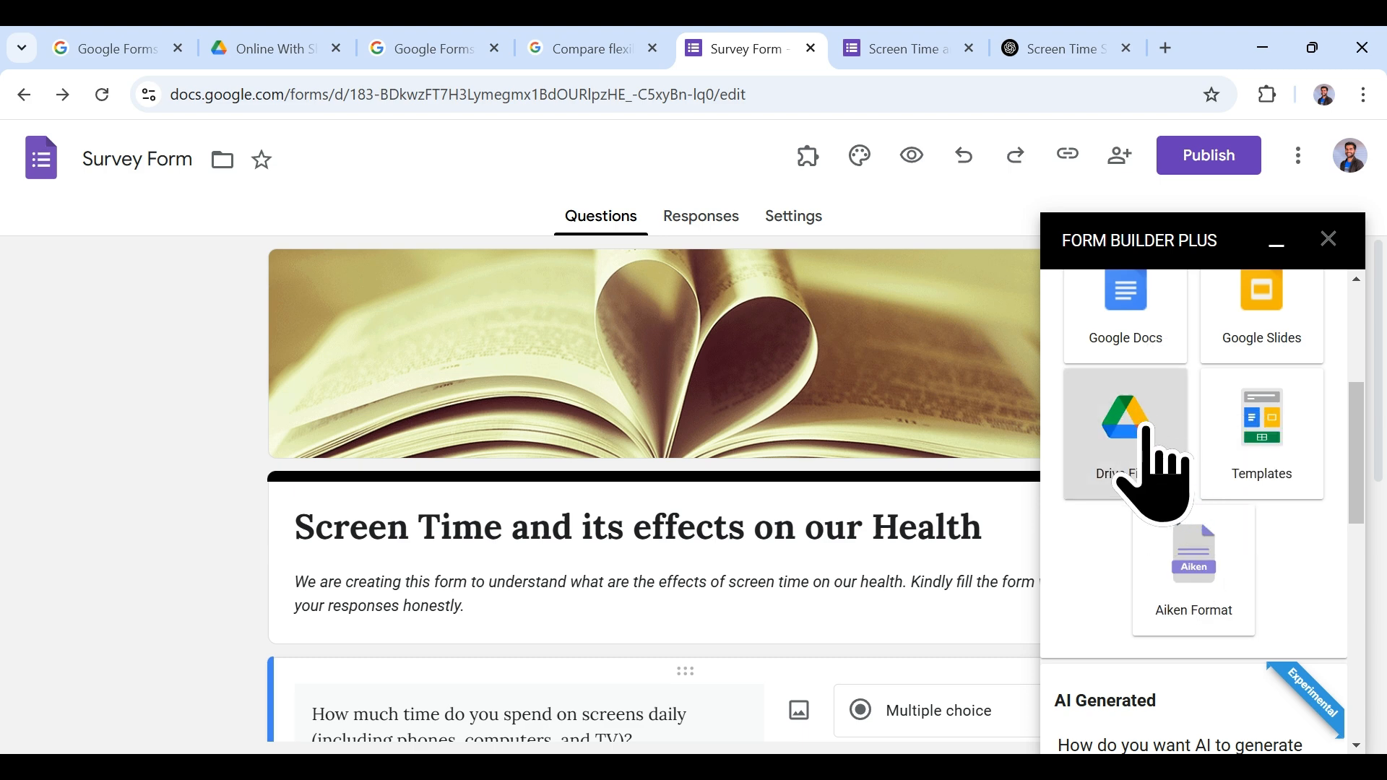
Step: Load Sample.pdf from Drive into Form Builder Plus and review its questions like DATE, TIME, MARKS
left_click(1147, 432)
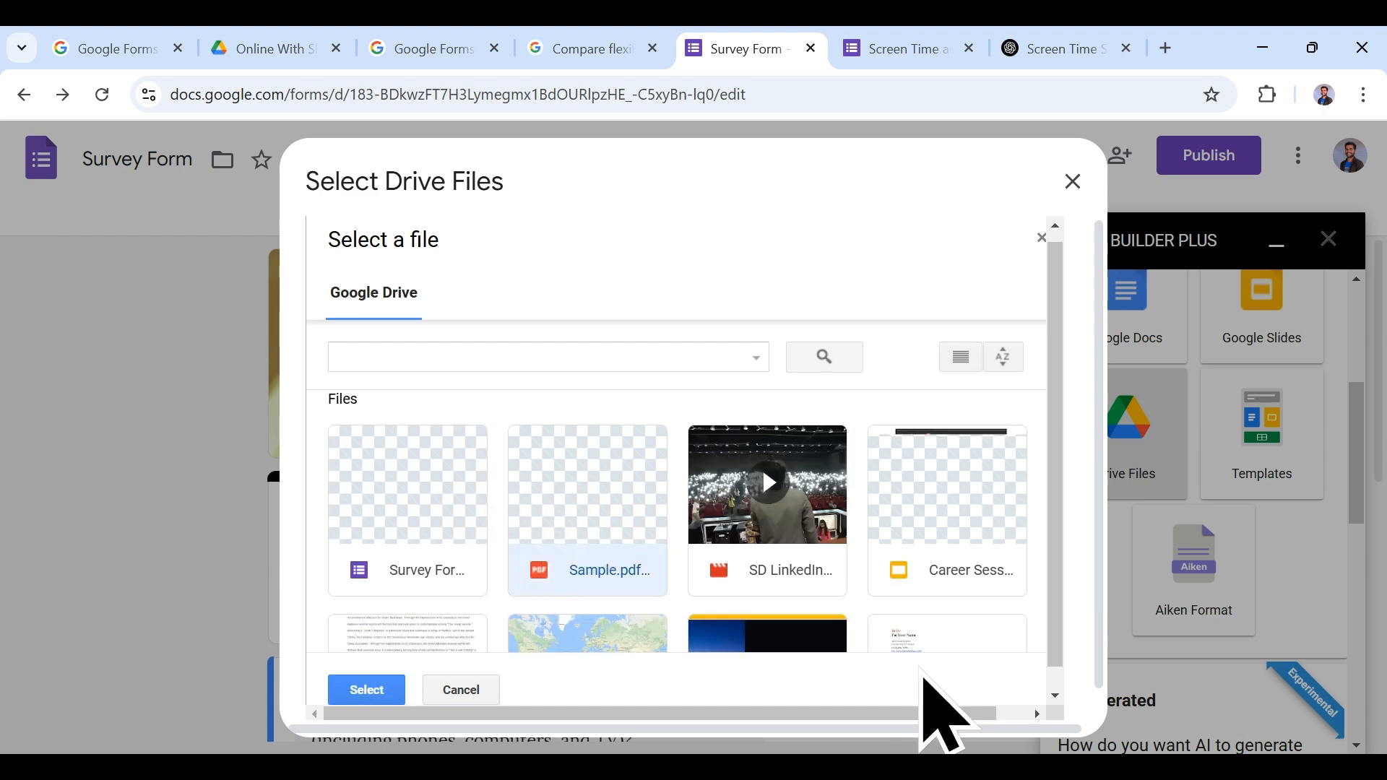
left_click(370, 687)
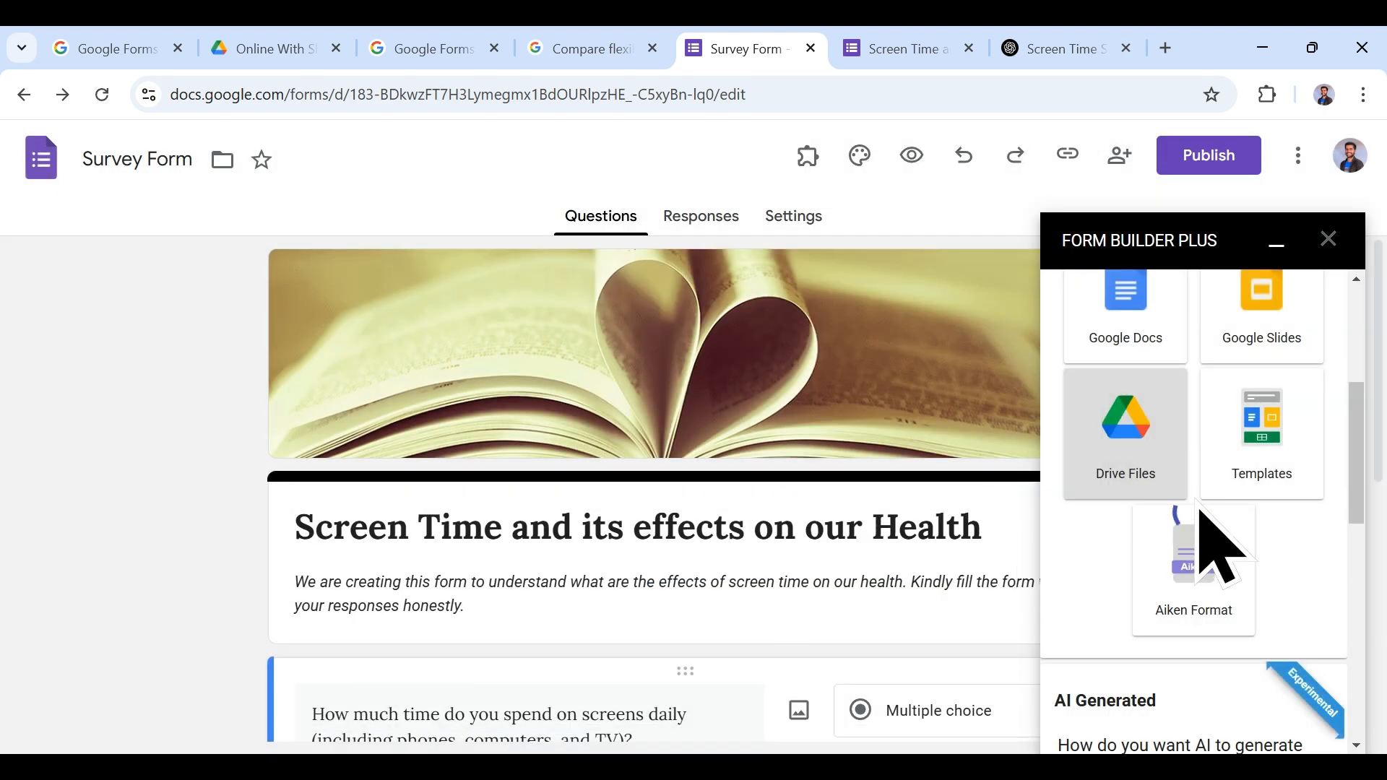
scroll(1196, 560, "down", 6)
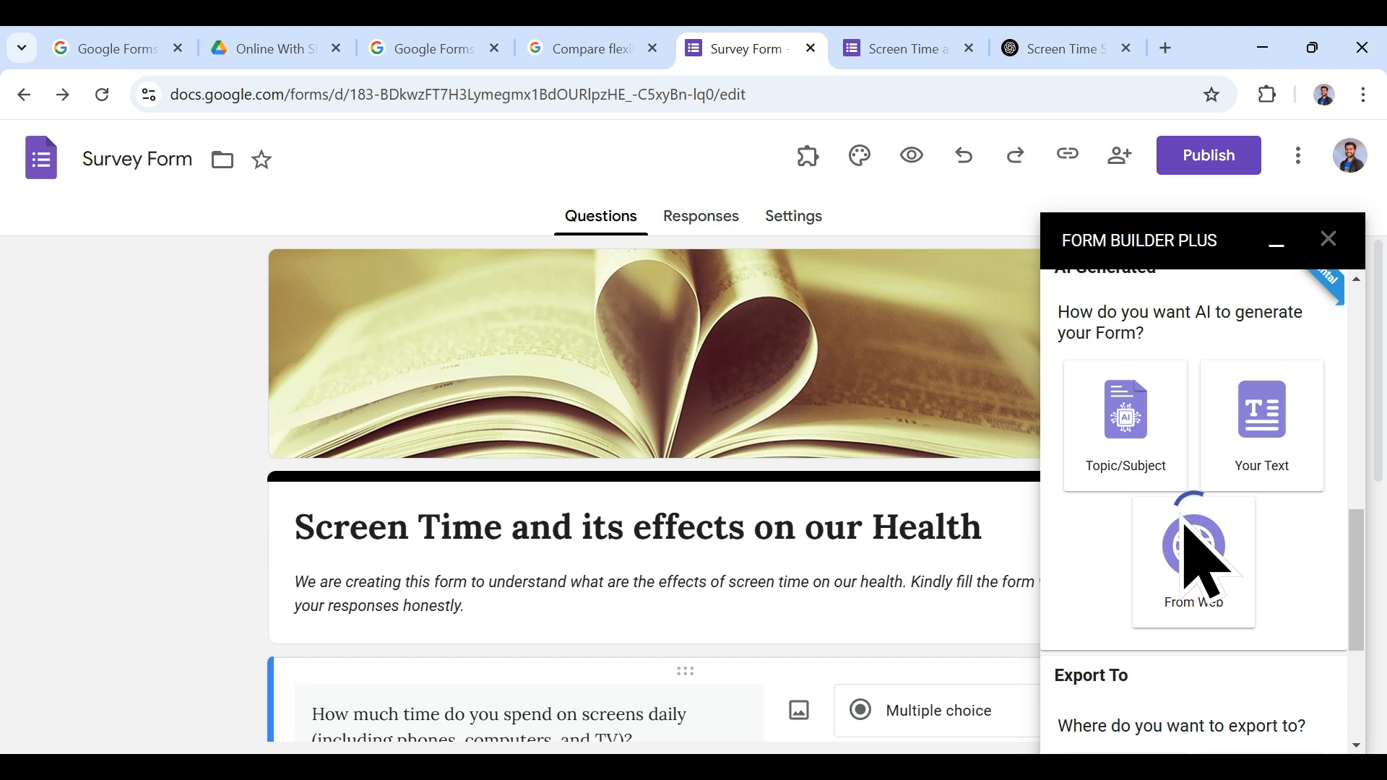
scroll(1195, 560, "down", 4)
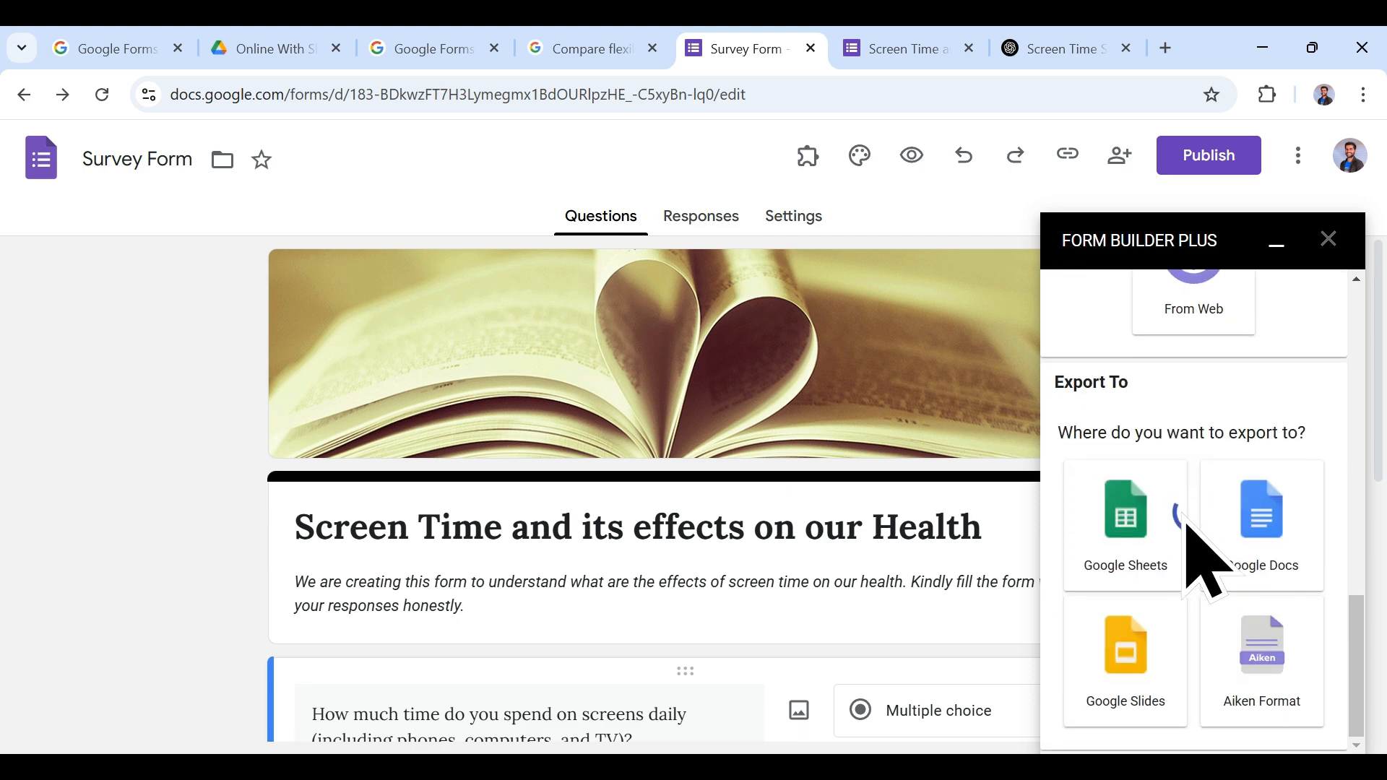
scroll(1207, 560, "up", 3)
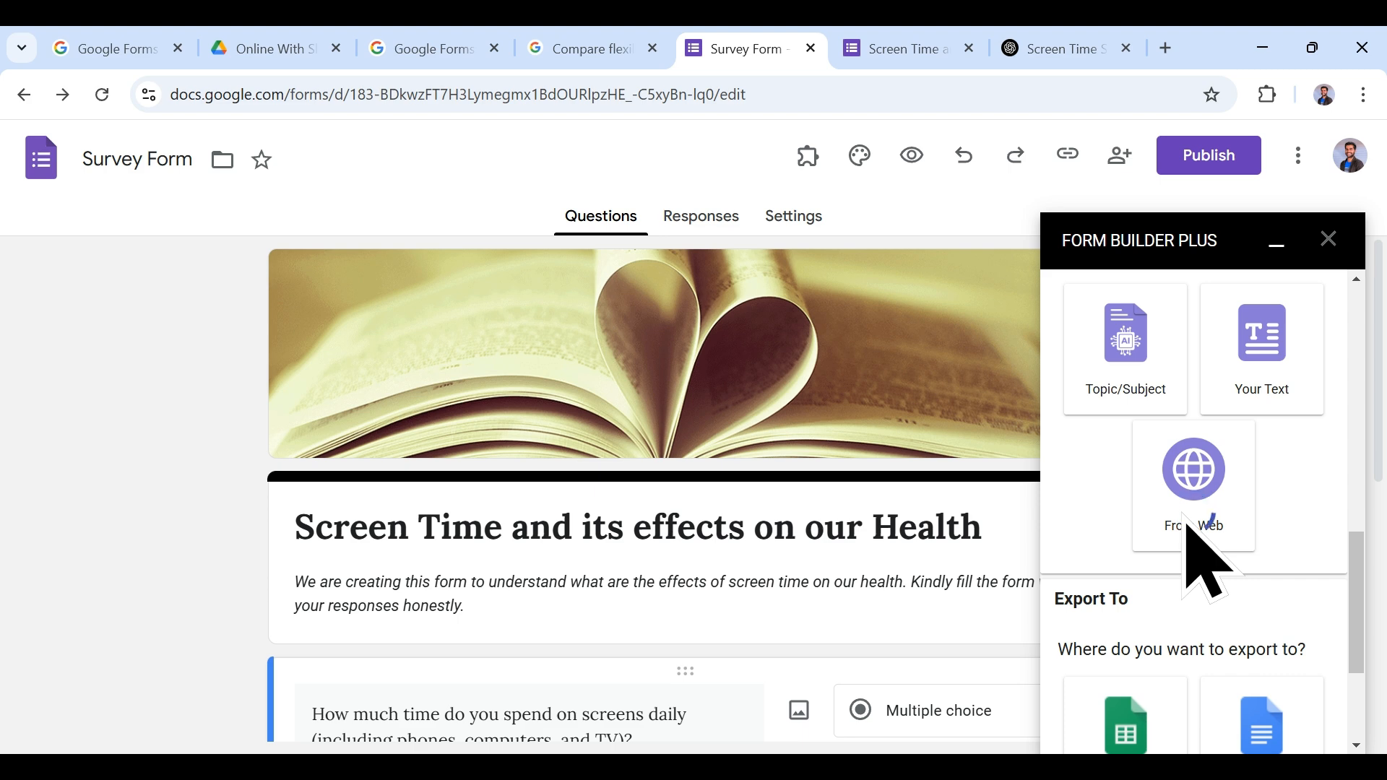
scroll(1197, 556, "down", 3)
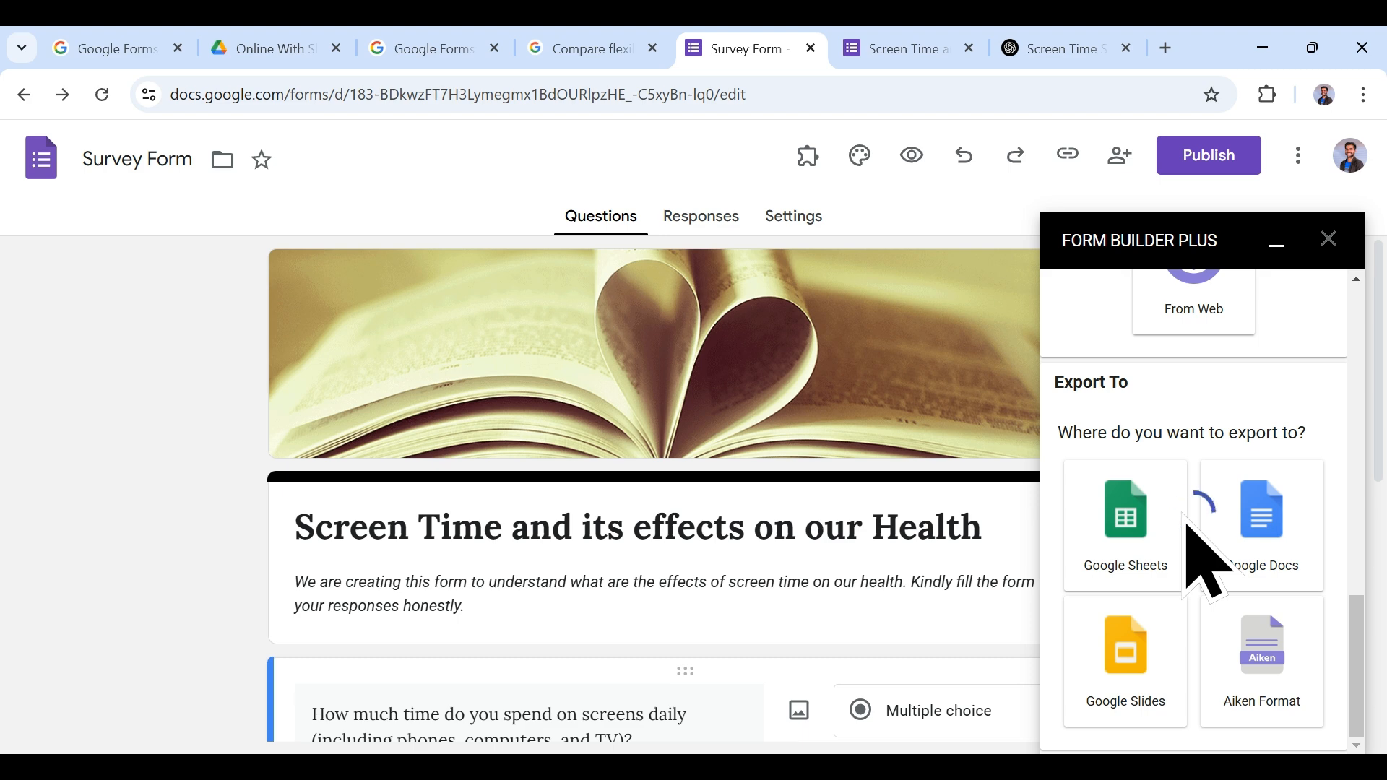
scroll(1199, 558, "up", 9)
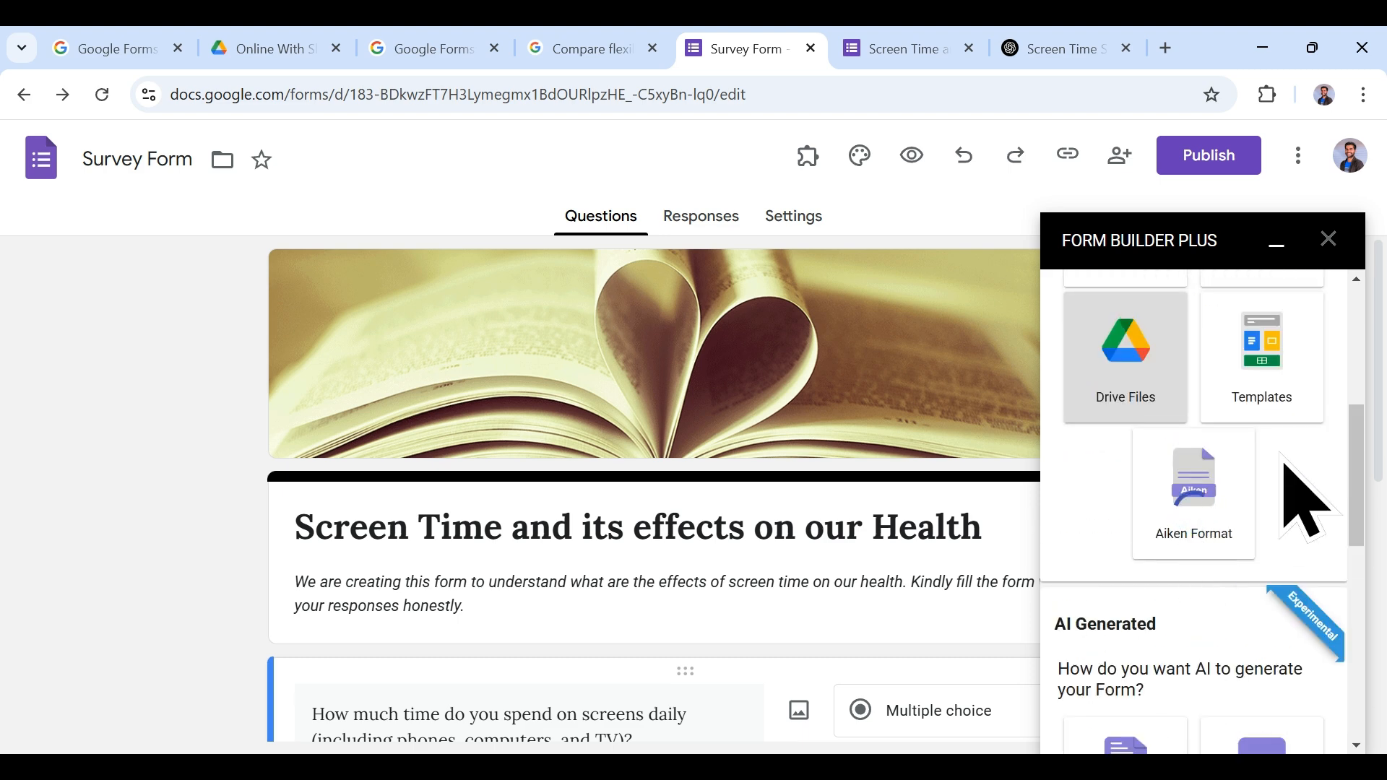
scroll(1293, 484, "down", 5)
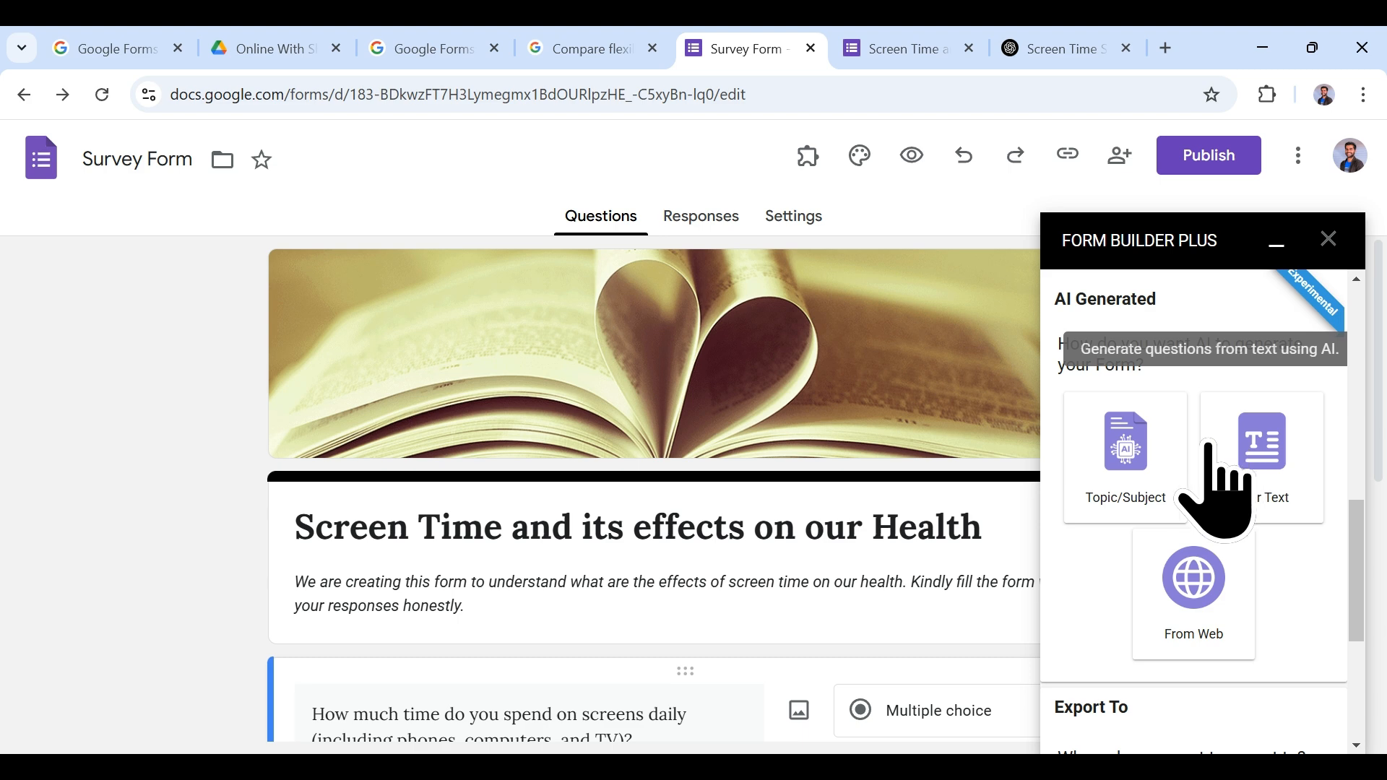
scroll(1209, 499, "up", 1)
scroll(1233, 567, "down", 1)
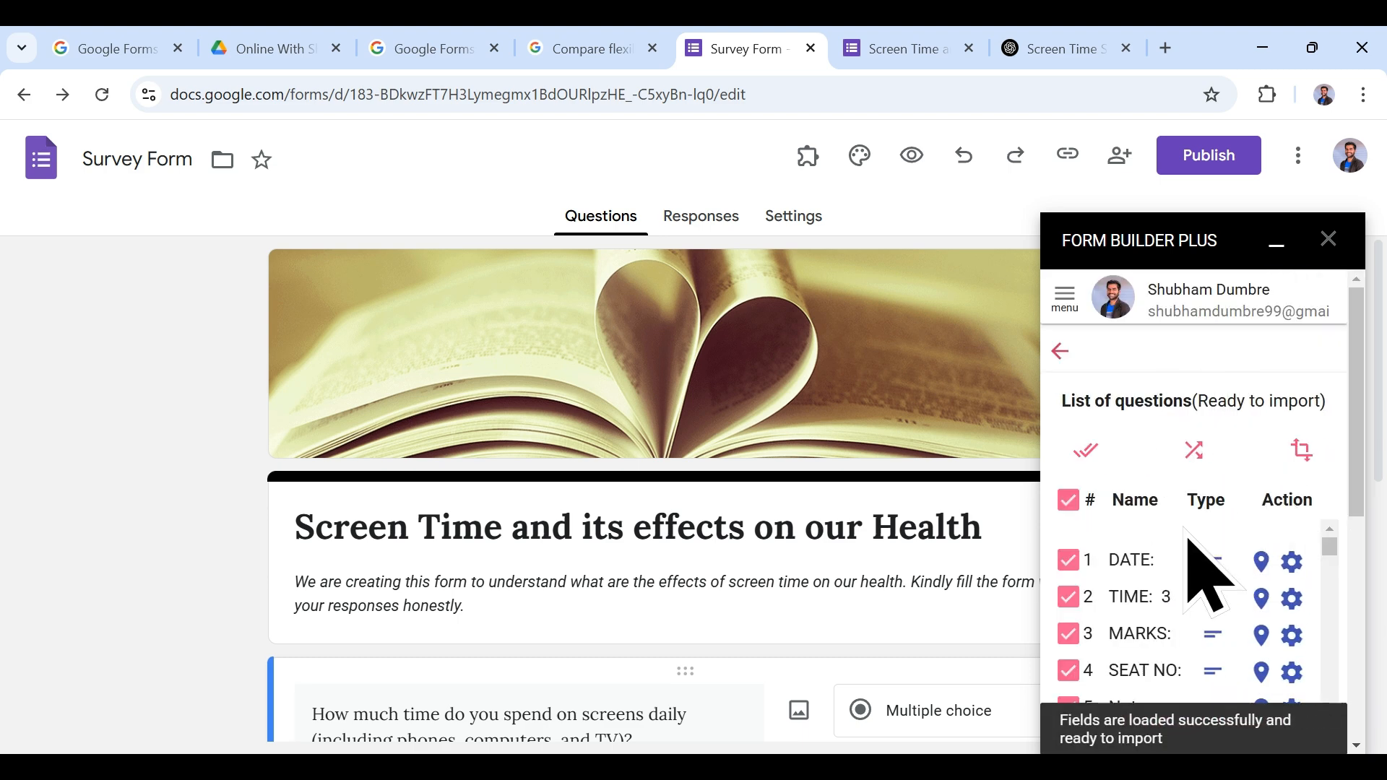
Step: Answer No to the parse check, dismiss the support notice, and go back to the import sources
scroll(1192, 571, "down", 3)
scroll(1354, 451, "down", 1)
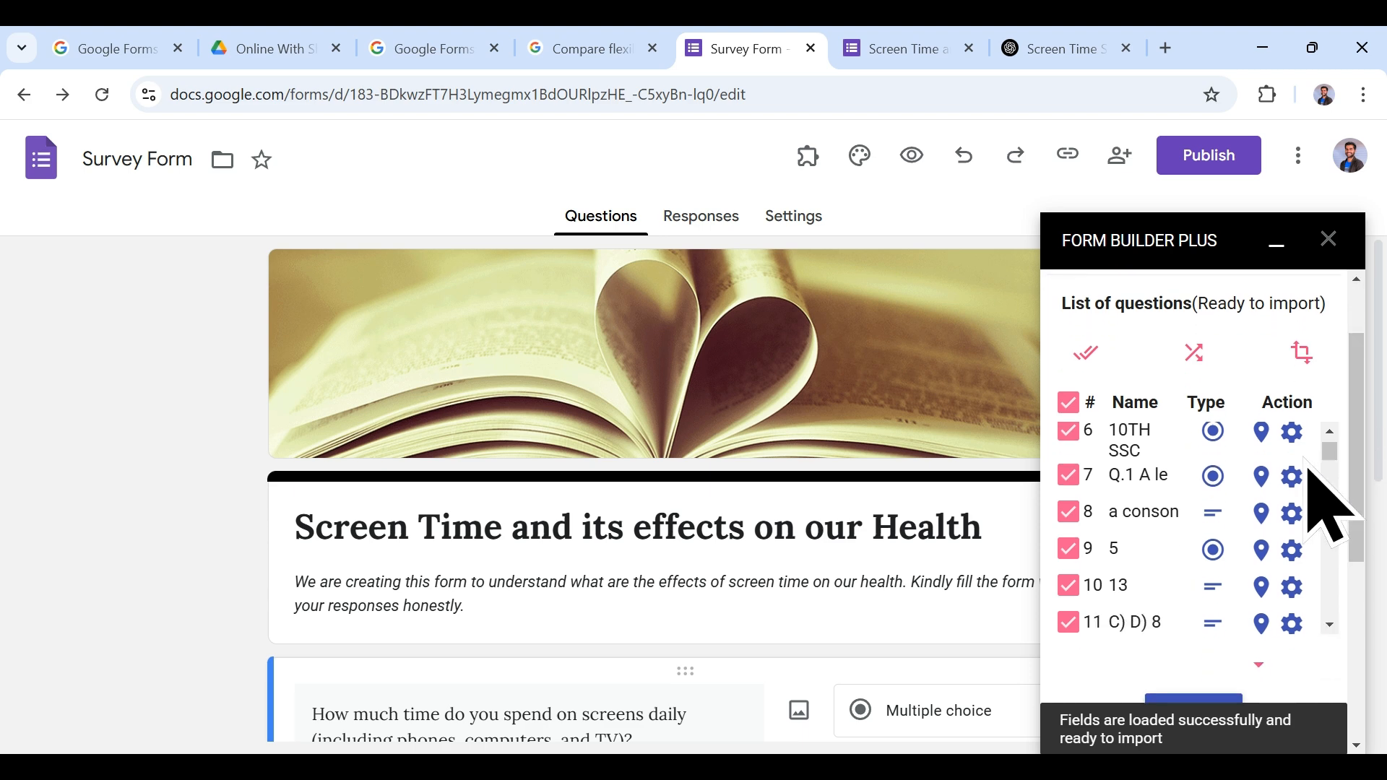
scroll(1277, 520, "down", 2)
scroll(1267, 560, "down", 5)
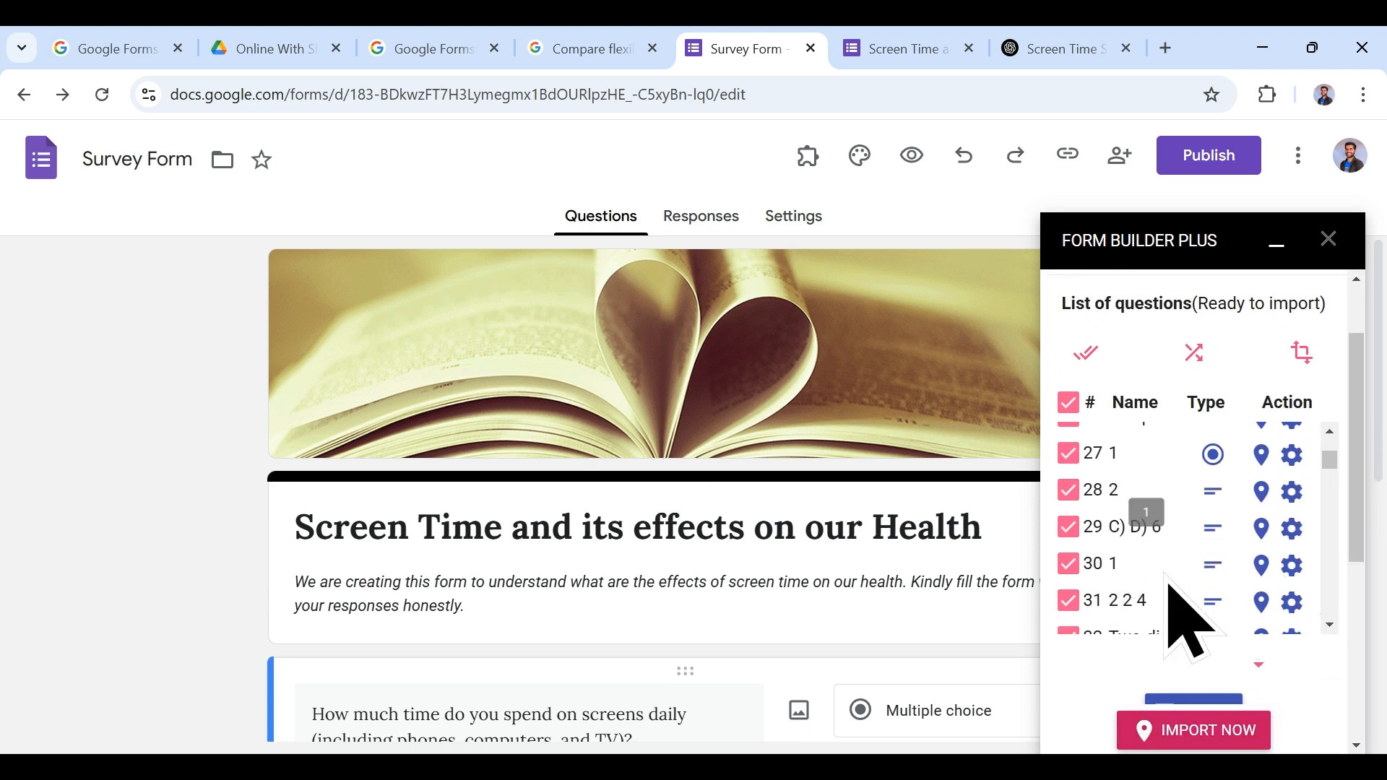
scroll(1191, 600, "down", 2)
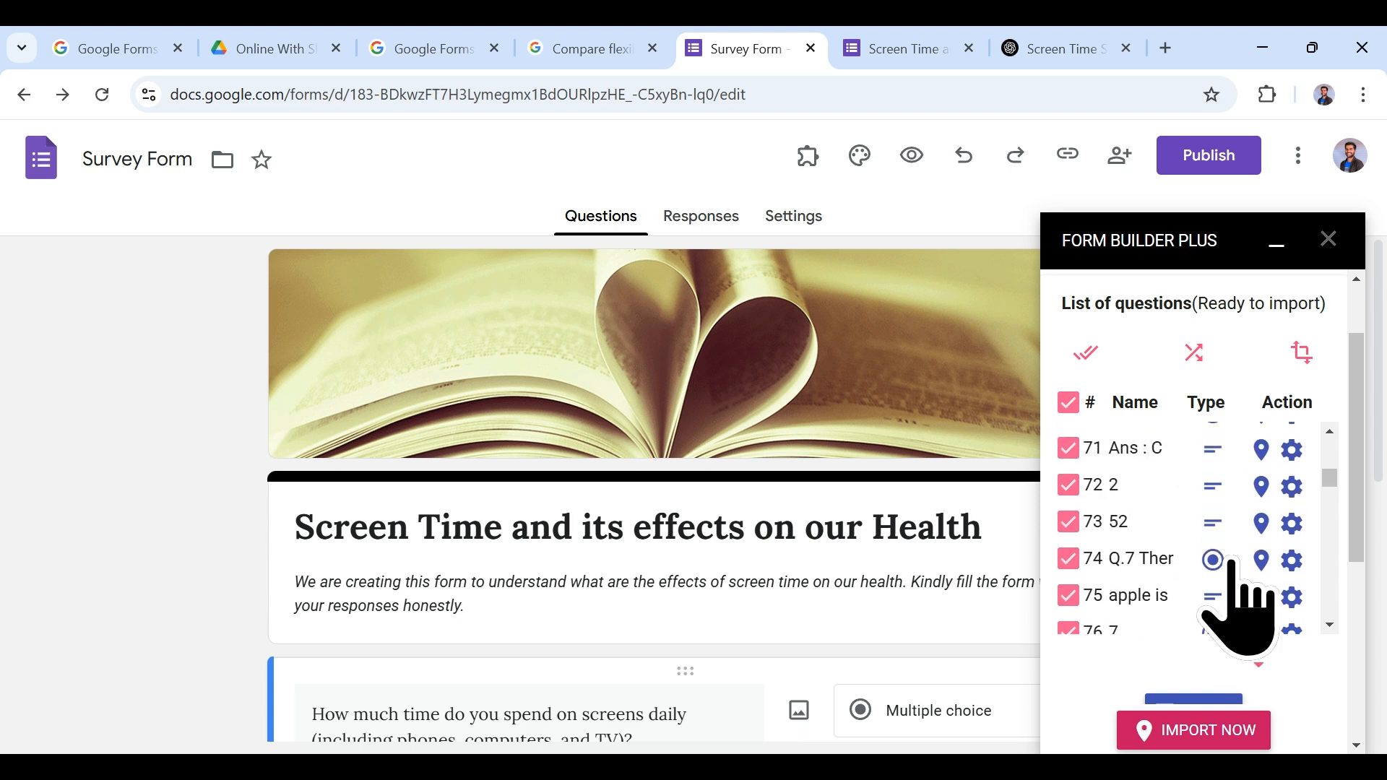
scroll(1199, 506, "up", 2)
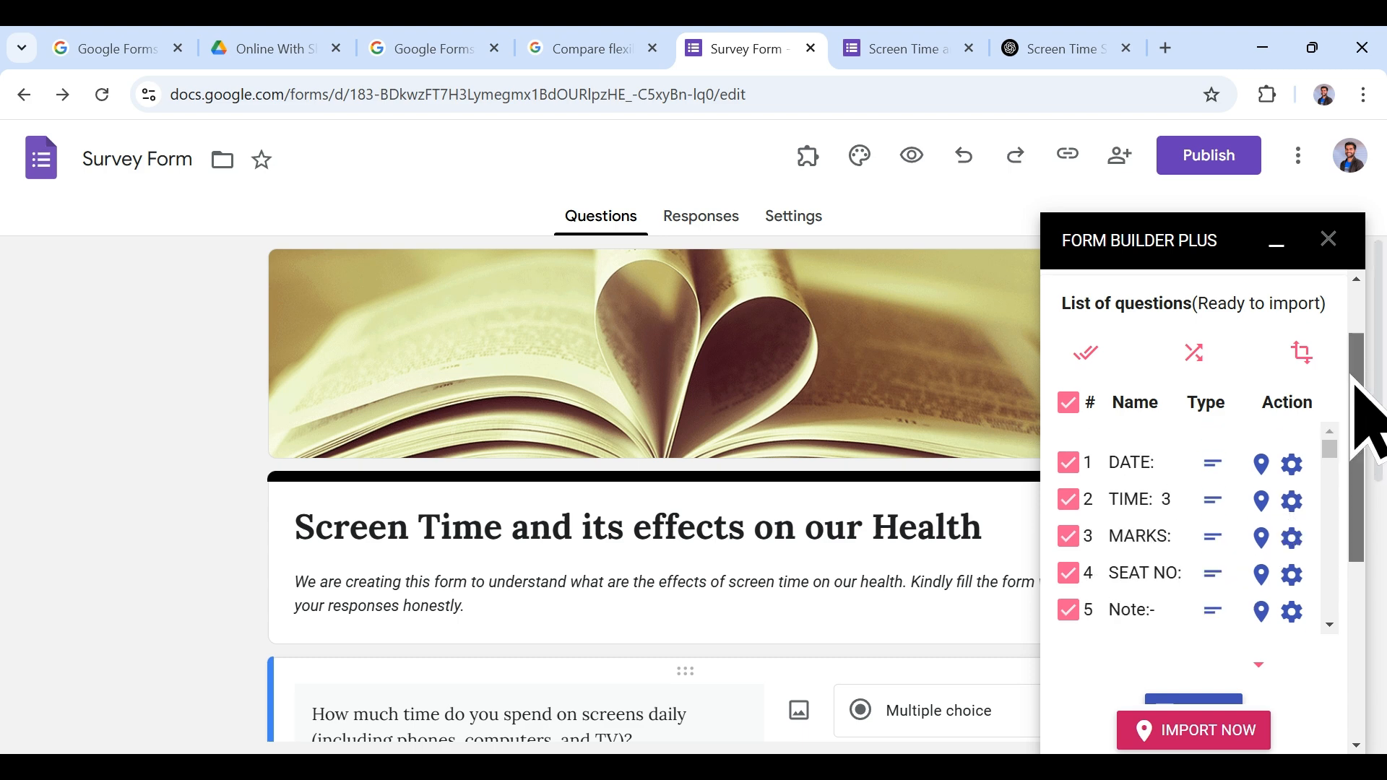
left_click_drag(1351, 340, 1377, 553)
left_click(1222, 481)
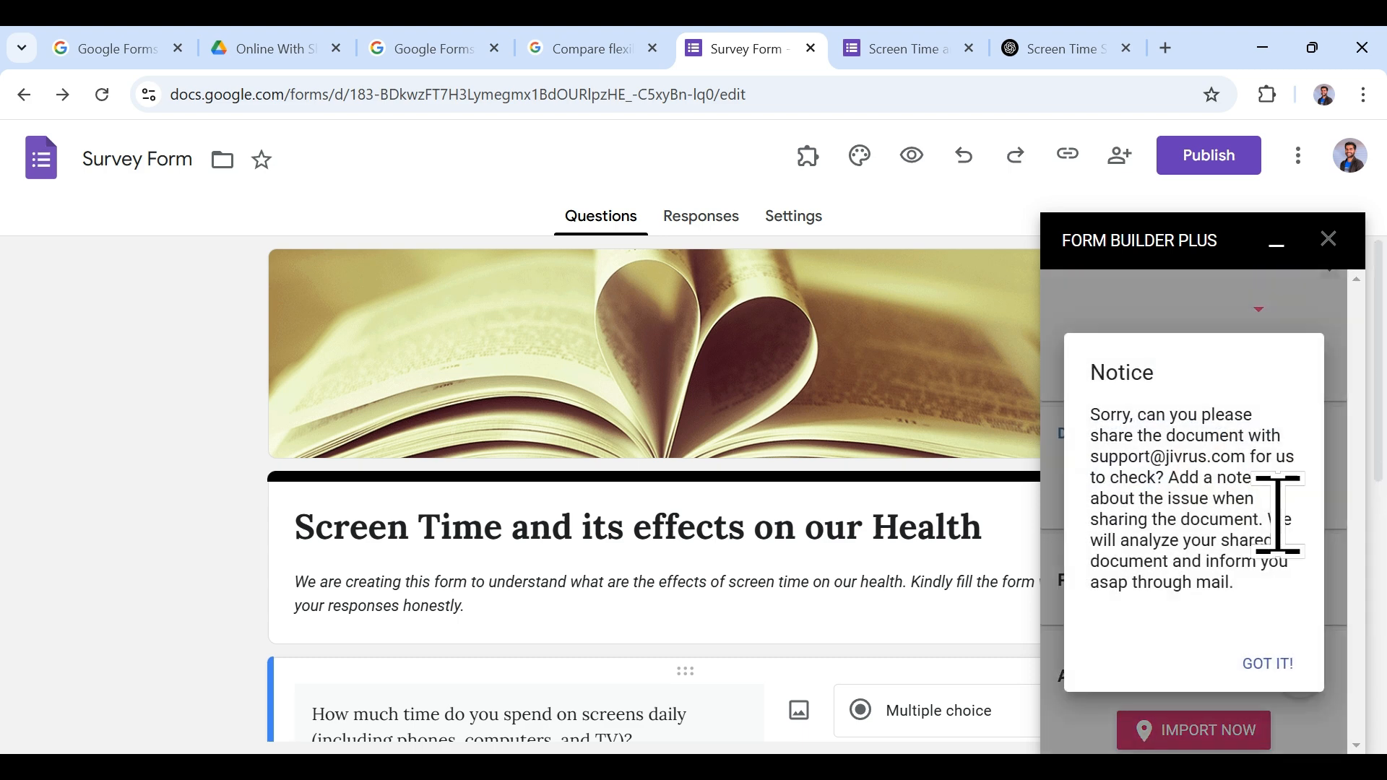
left_click(1264, 665)
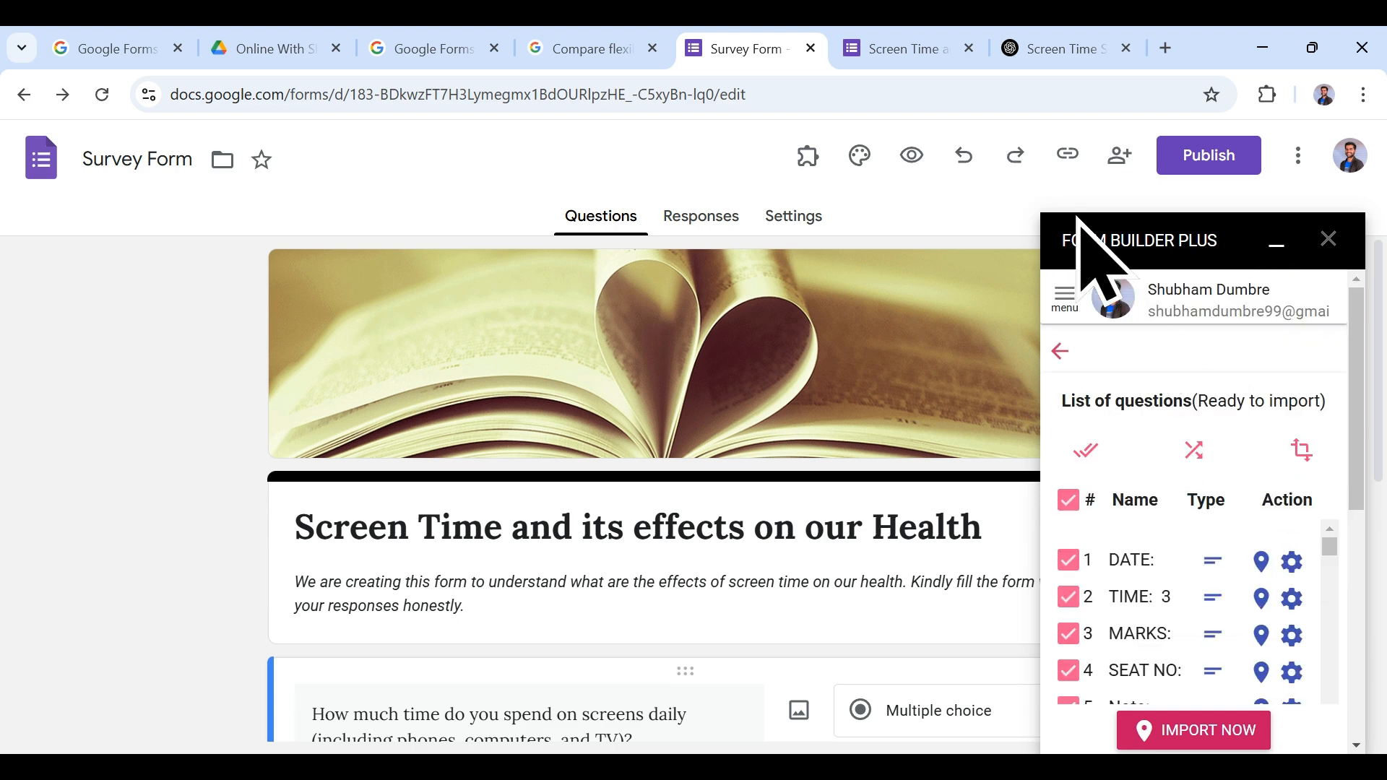
left_click(1061, 346)
Step: Choose AI question generation with 12th Grade level and Beginner complexity
scroll(1263, 530, "down", 10)
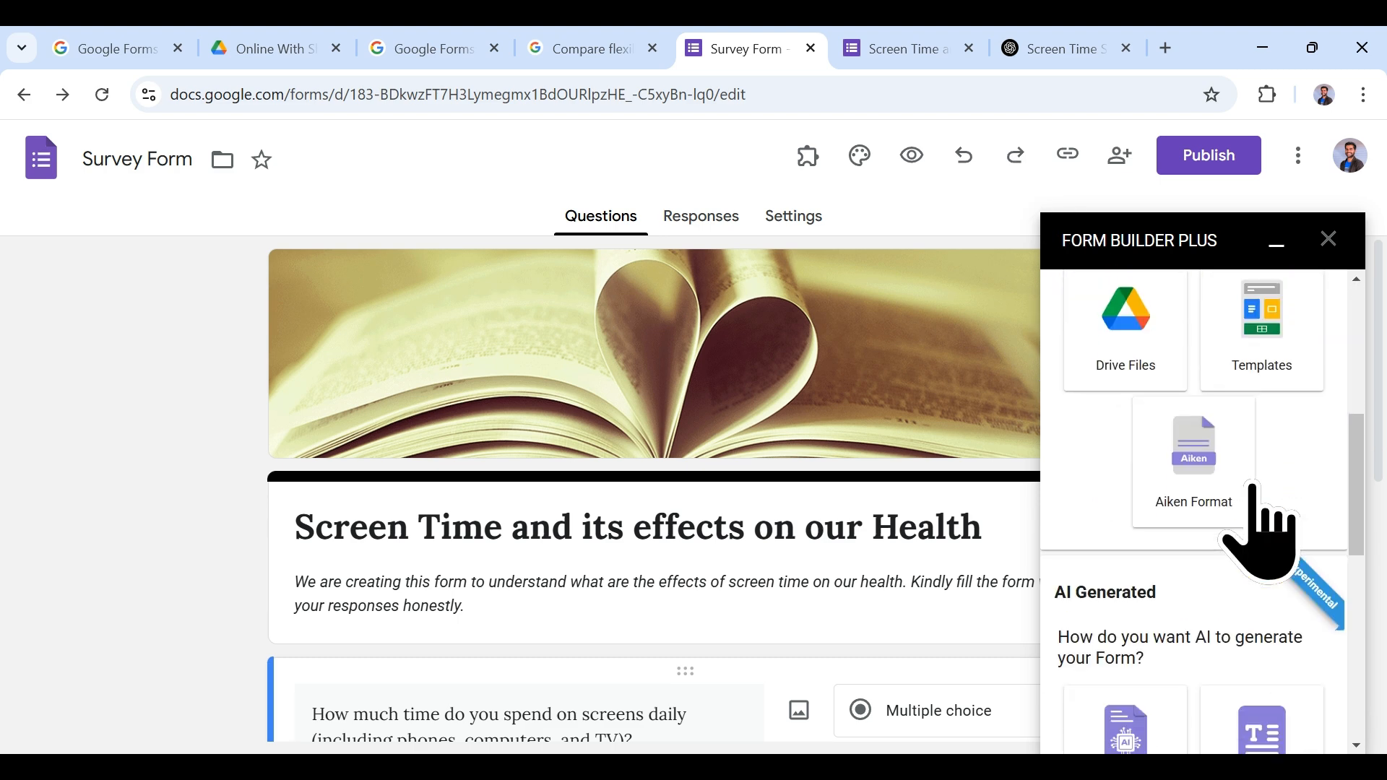
scroll(1146, 433, "up", 3)
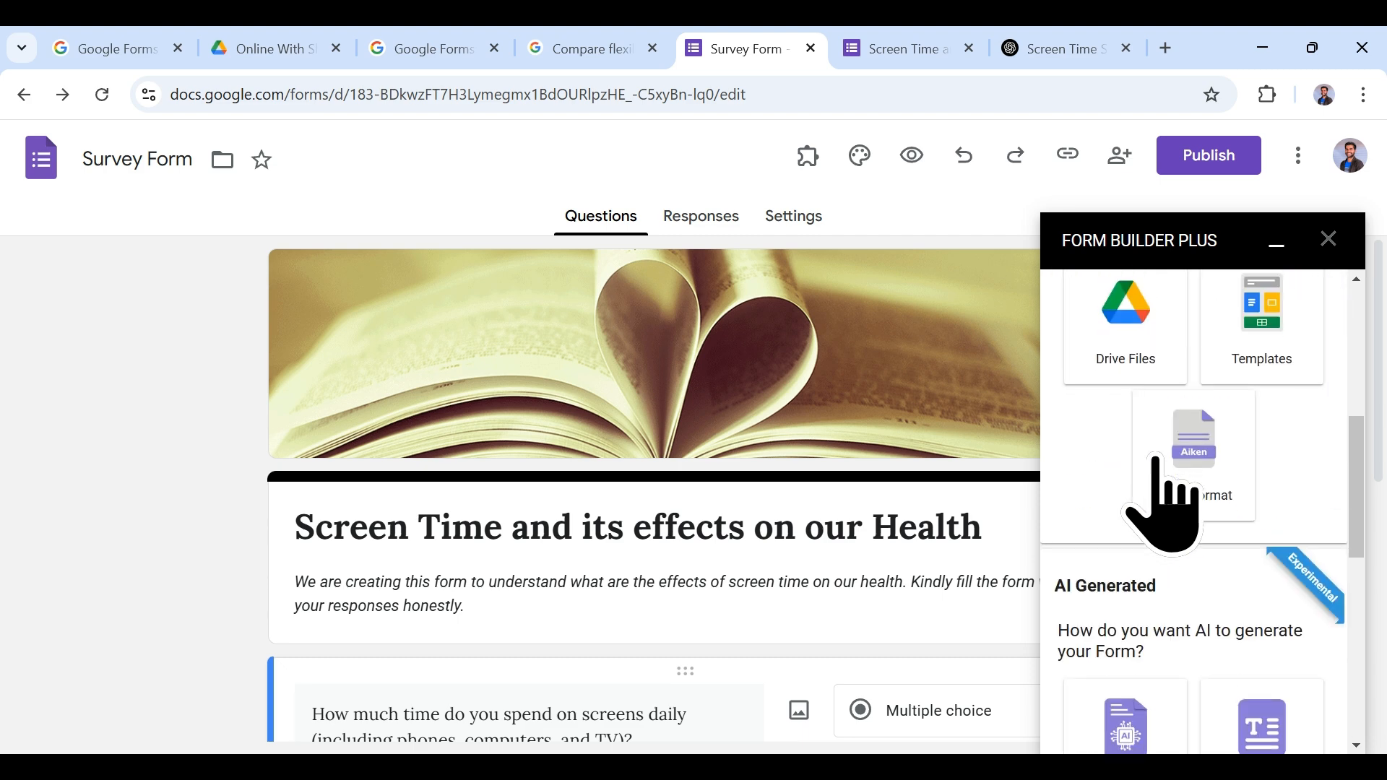
scroll(1178, 484, "down", 2)
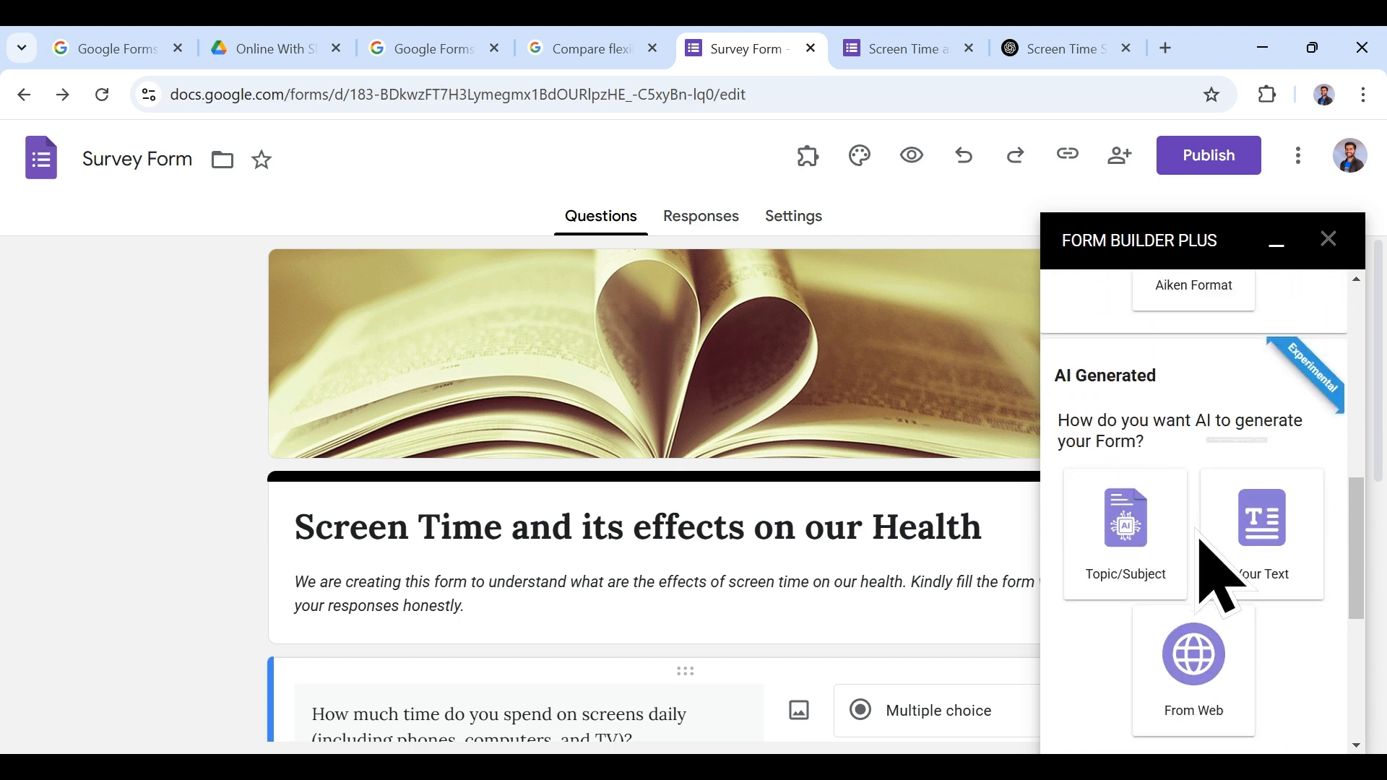
left_click(1152, 567)
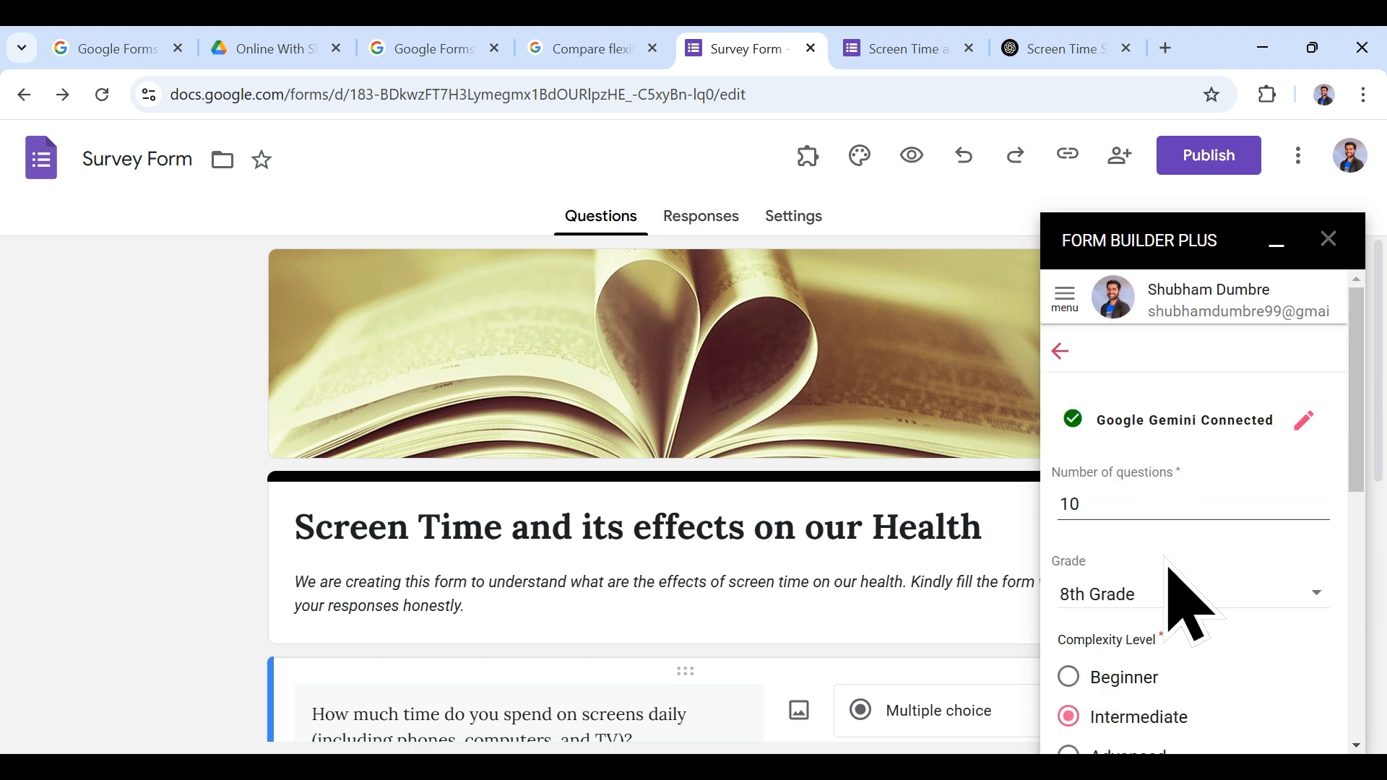
left_click(1178, 588)
scroll(1177, 599, "down", 3)
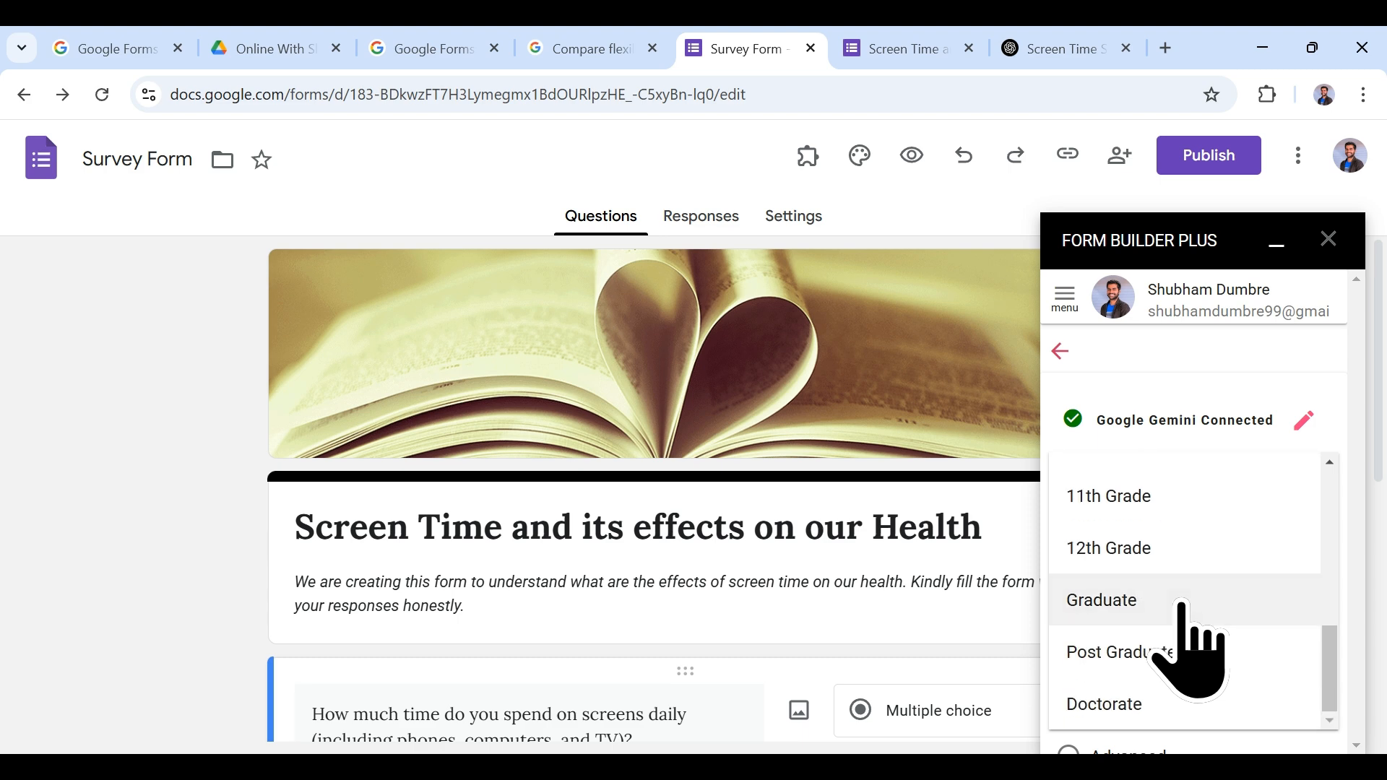
left_click(1156, 562)
scroll(1184, 599, "down", 3)
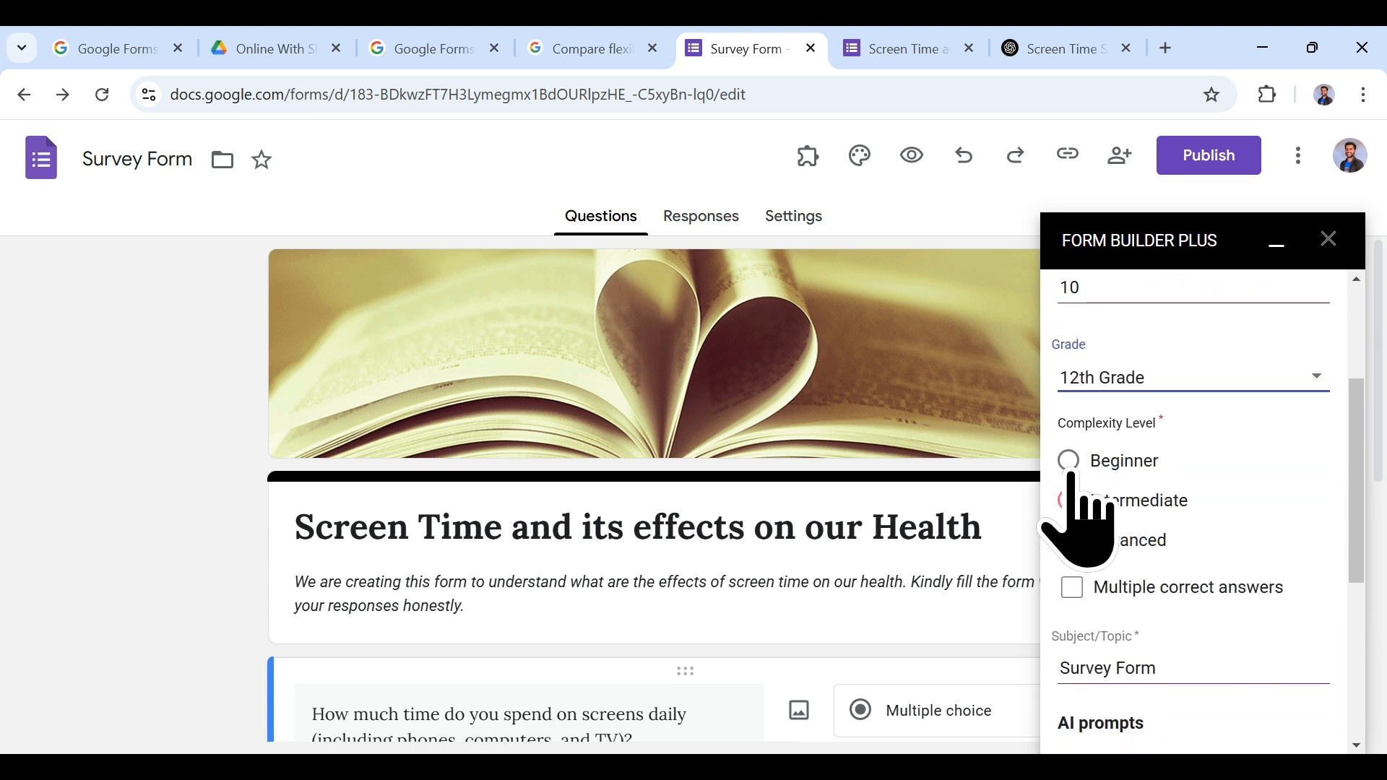
left_click(1070, 468)
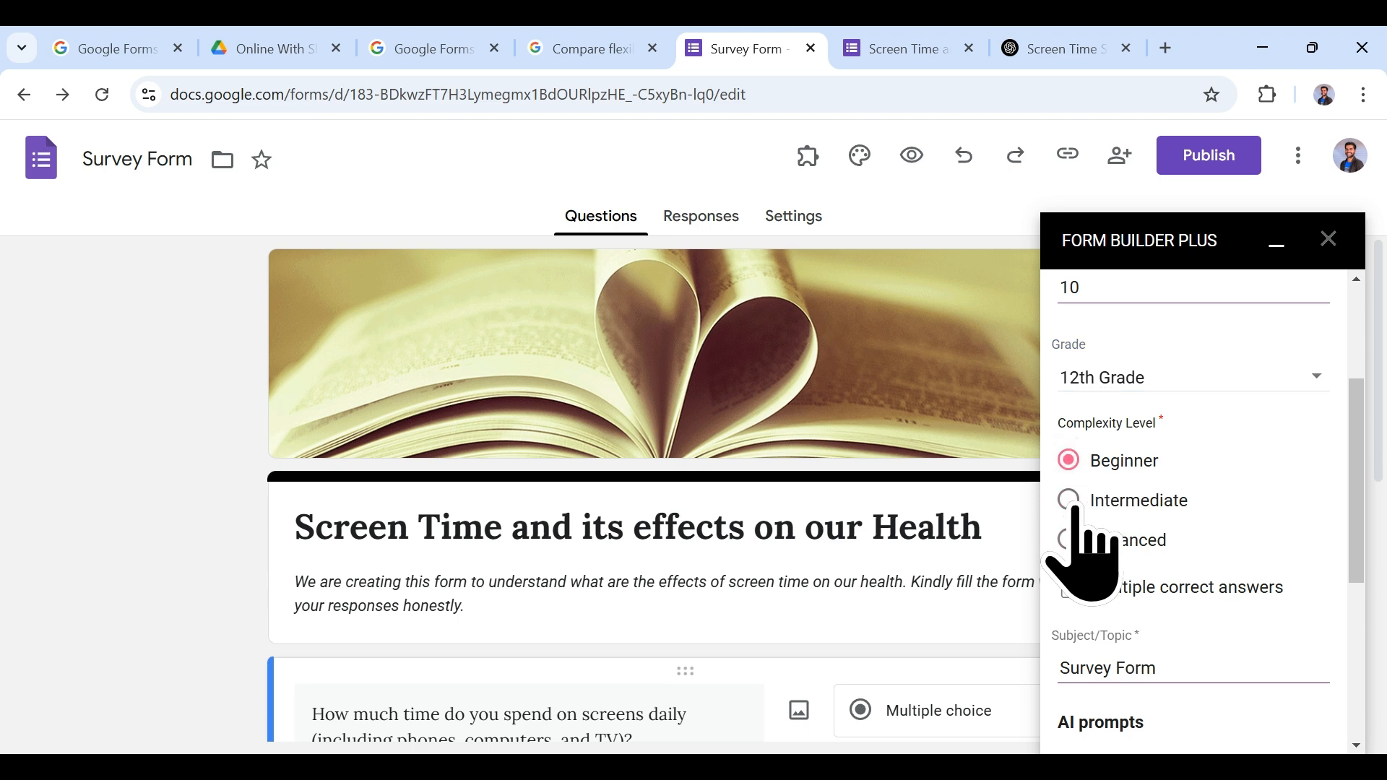
Step: Replace the Subject/Topic with the copied form title 'Screen Time and its effects on our Health'
scroll(1084, 527, "down", 2)
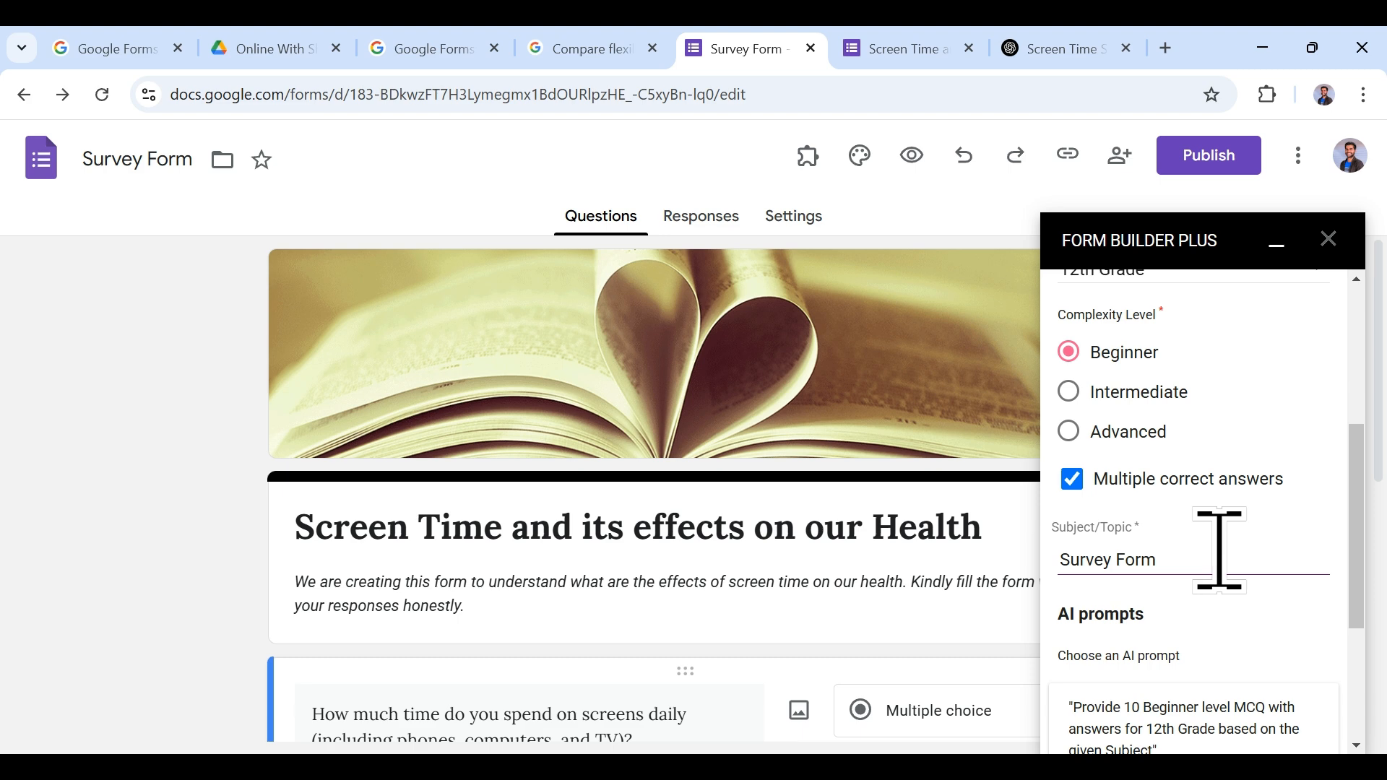
left_click_drag(1205, 558, 1038, 568)
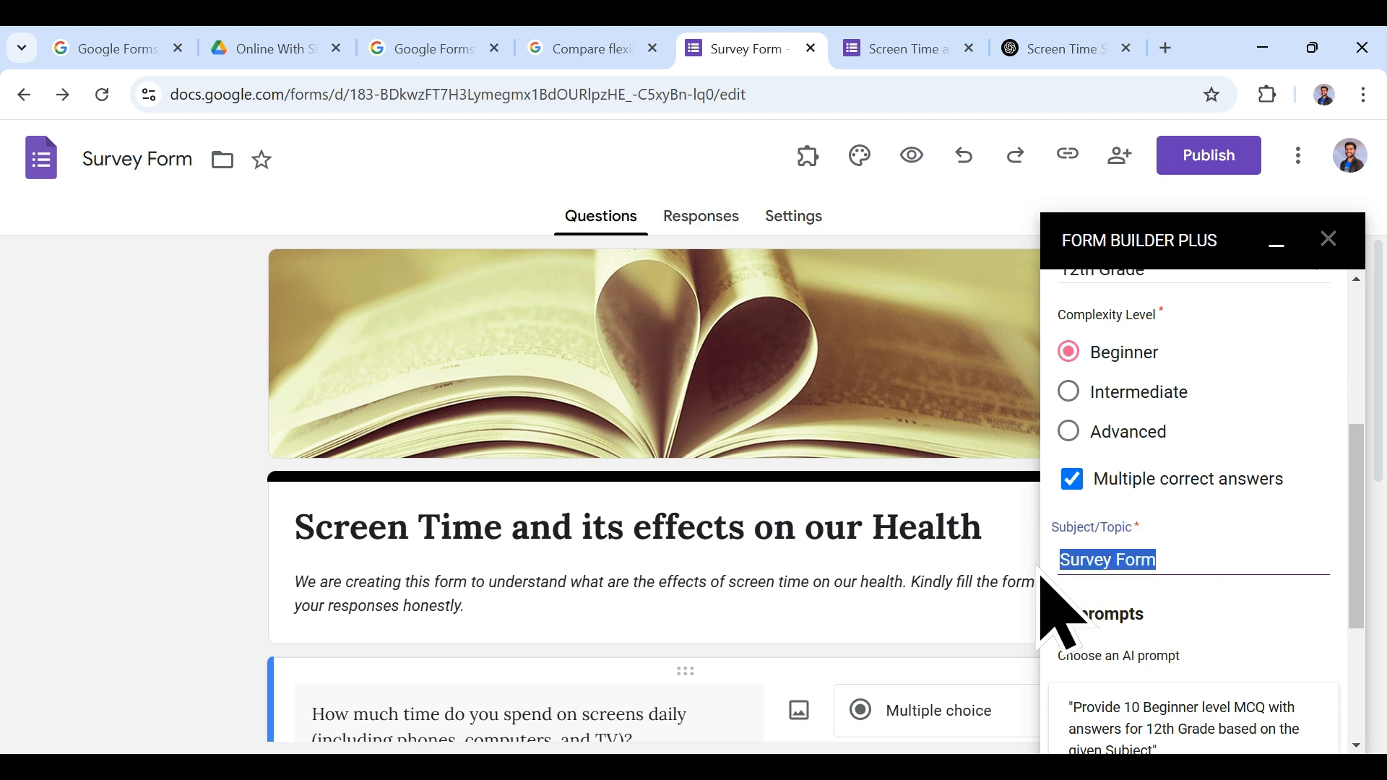
key("BackSpace")
left_click_drag(295, 526, 979, 532)
key("ctrl+c")
left_click(1153, 558)
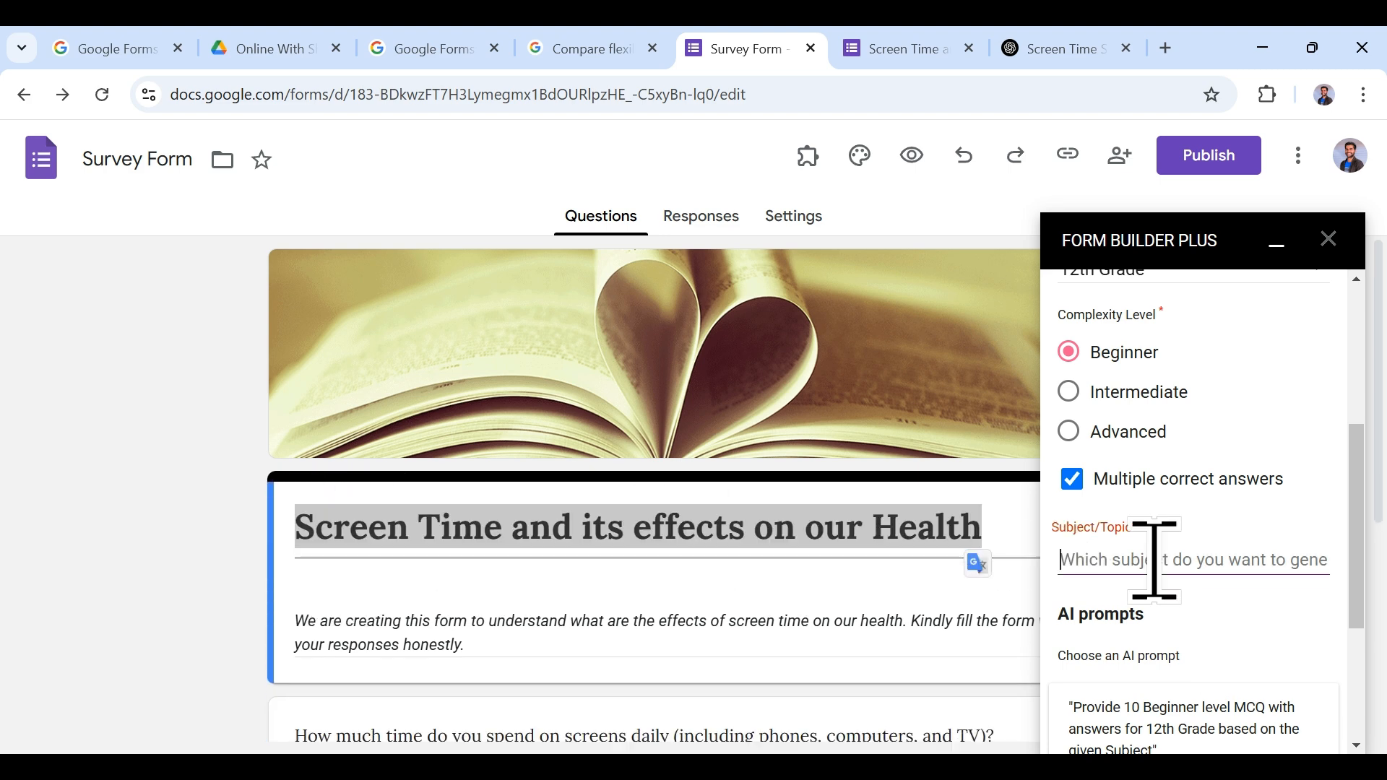
key("ctrl+v")
scroll(1176, 563, "down", 3)
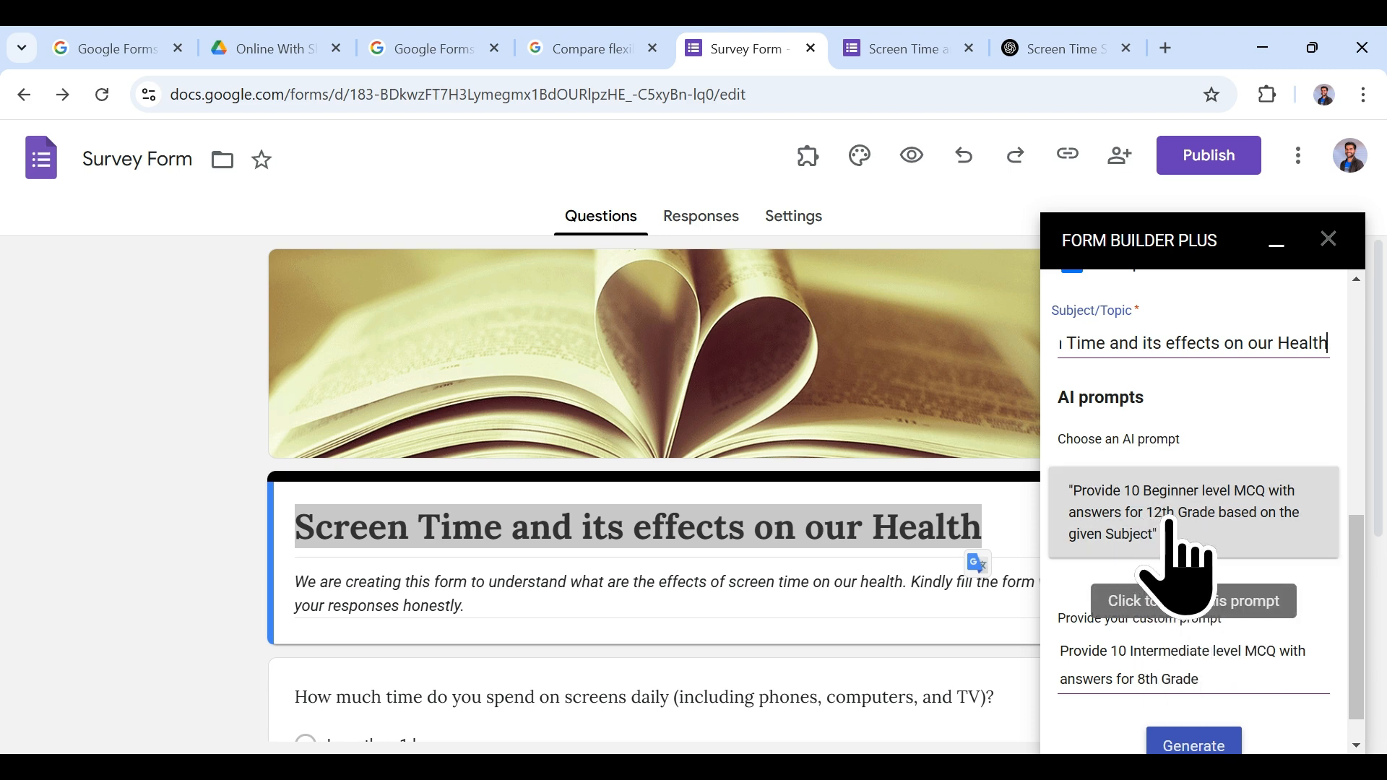
scroll(1257, 549, "down", 1)
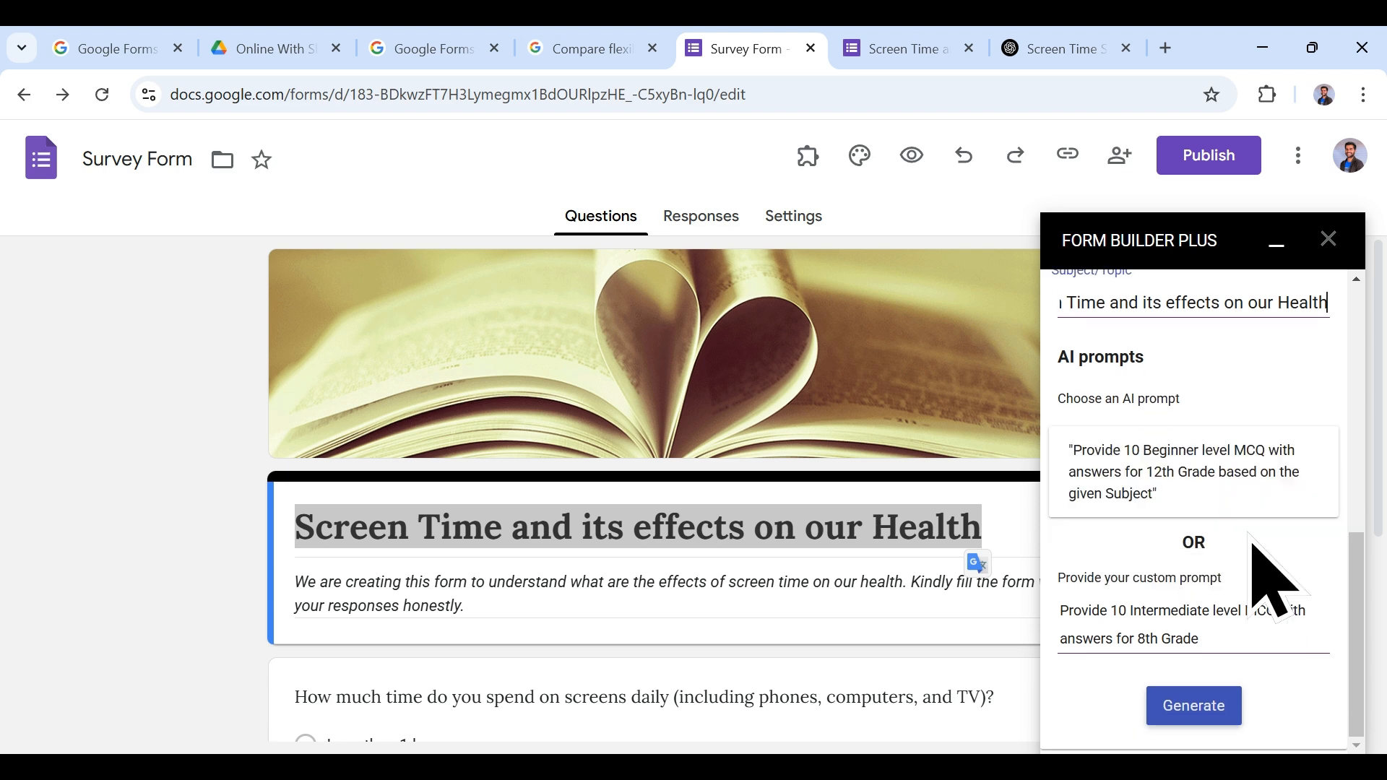
scroll(1279, 571, "up", 8)
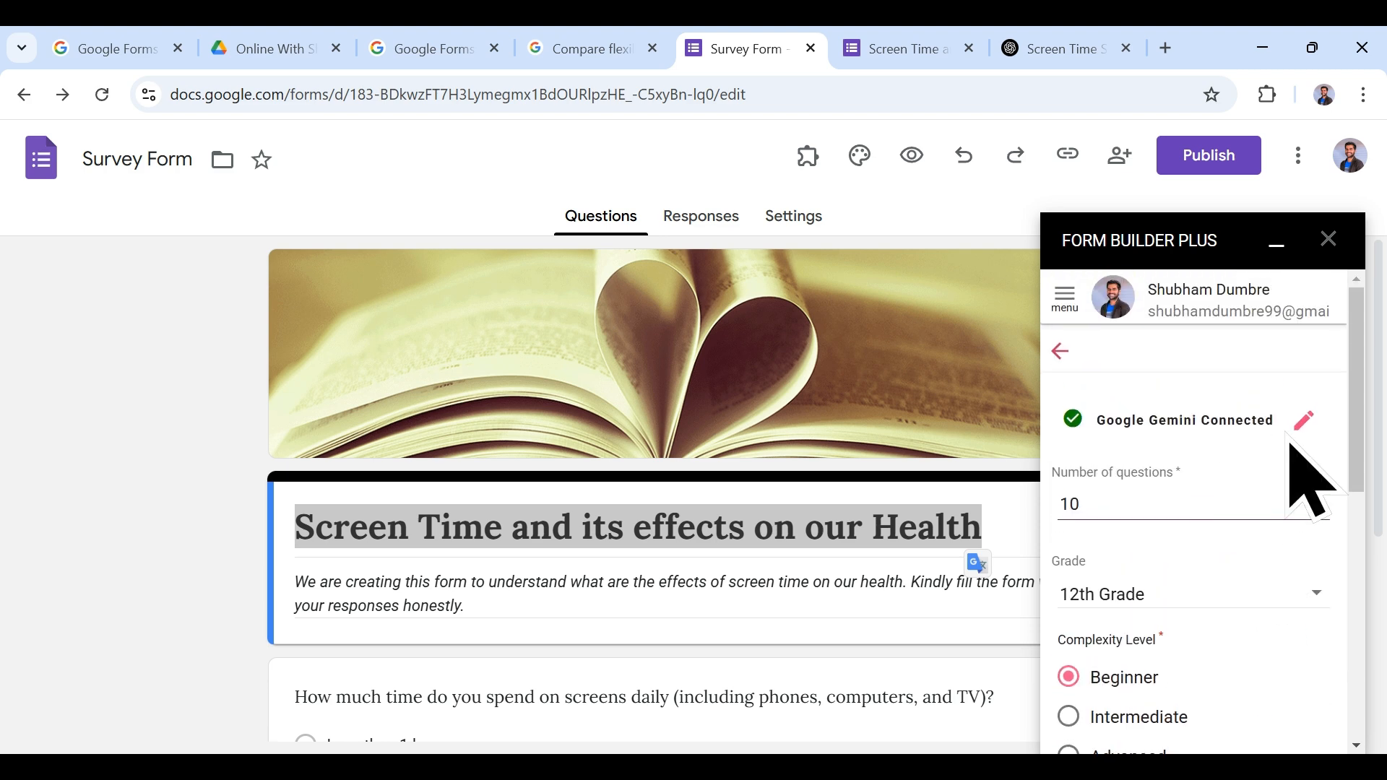
Step: Change the GenAI Provider to Open AI and open the API Key help page
left_click(1304, 421)
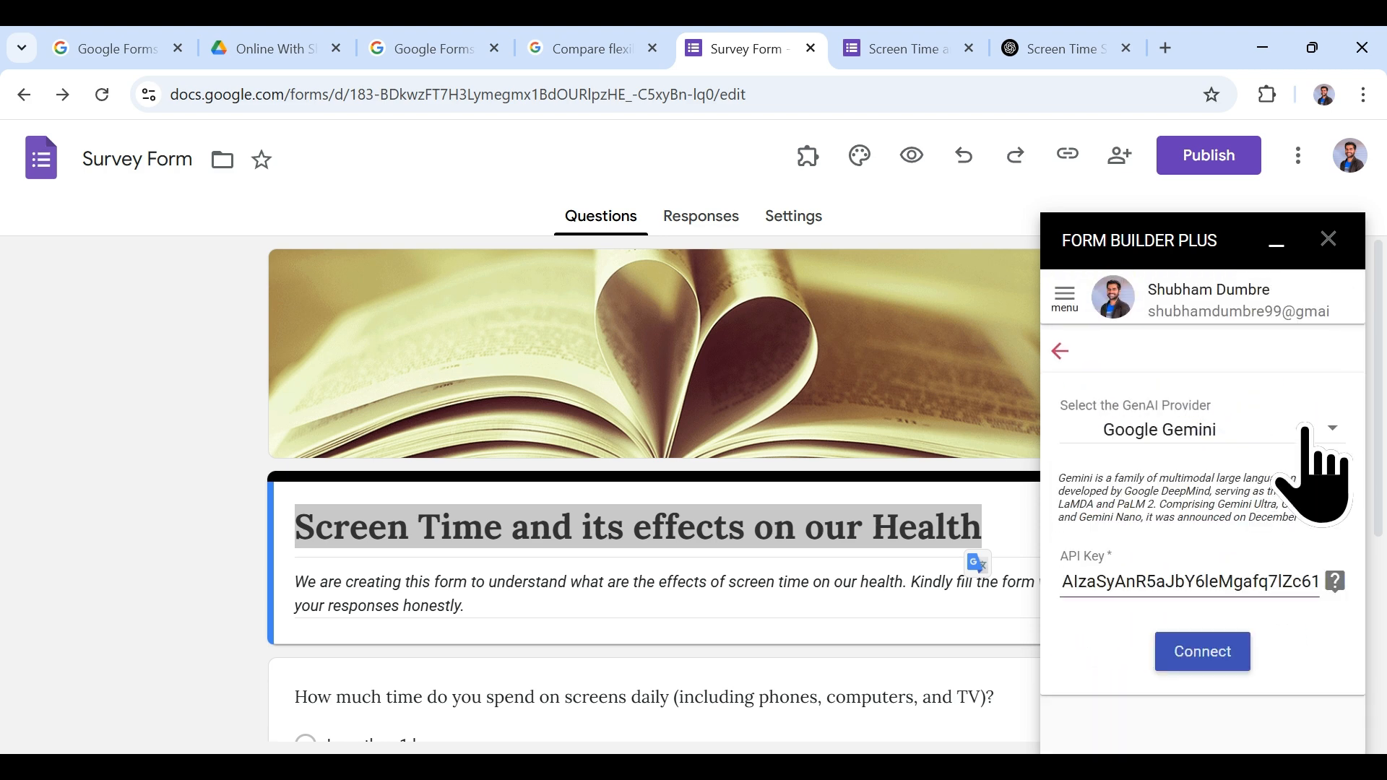
left_click(1312, 434)
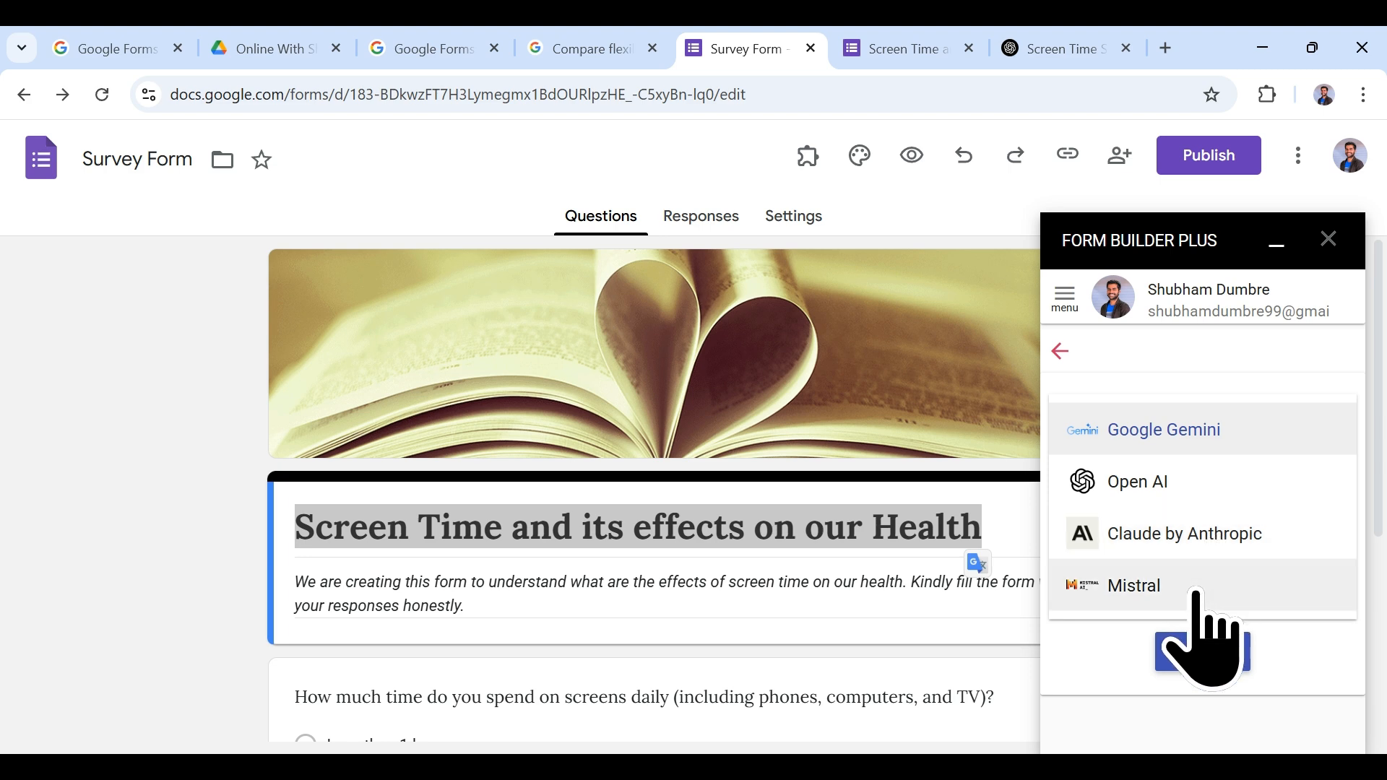
left_click(1176, 441)
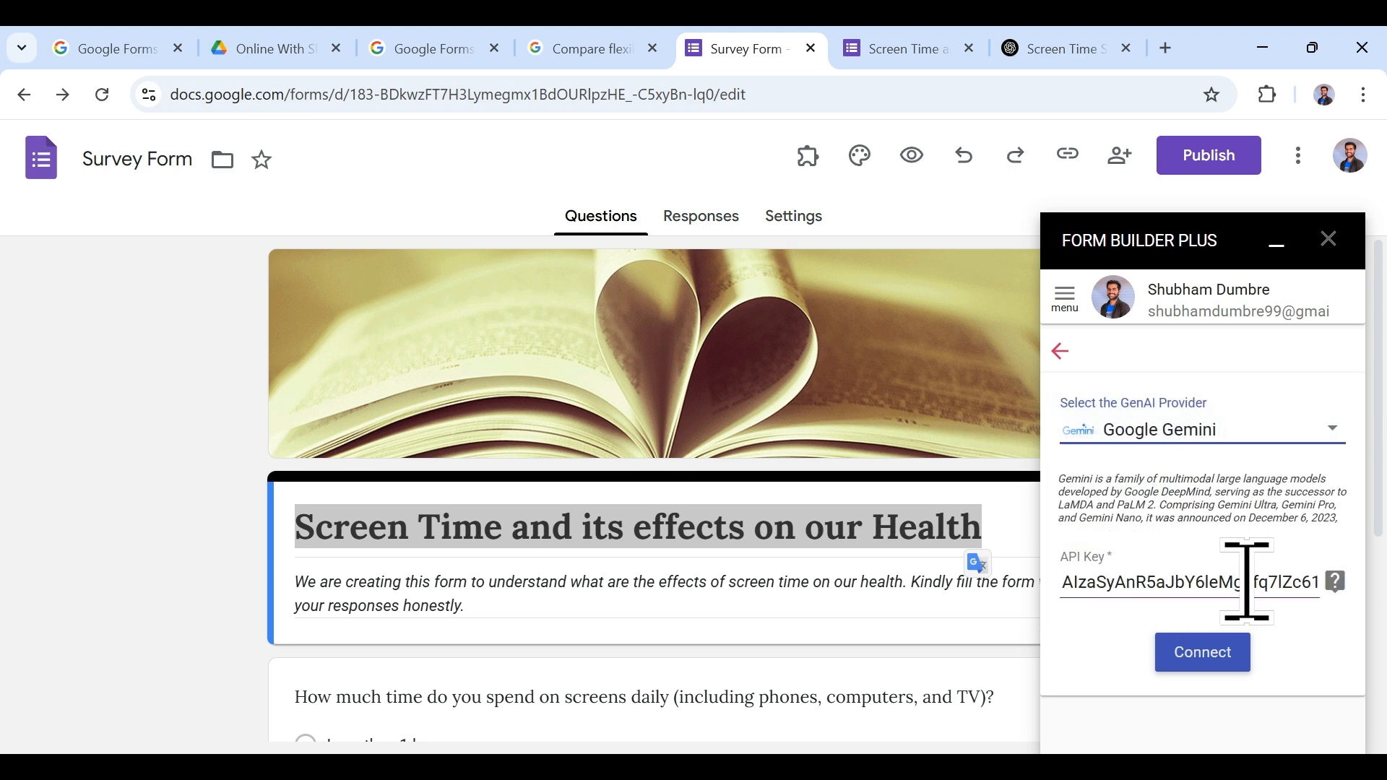
left_click(1193, 434)
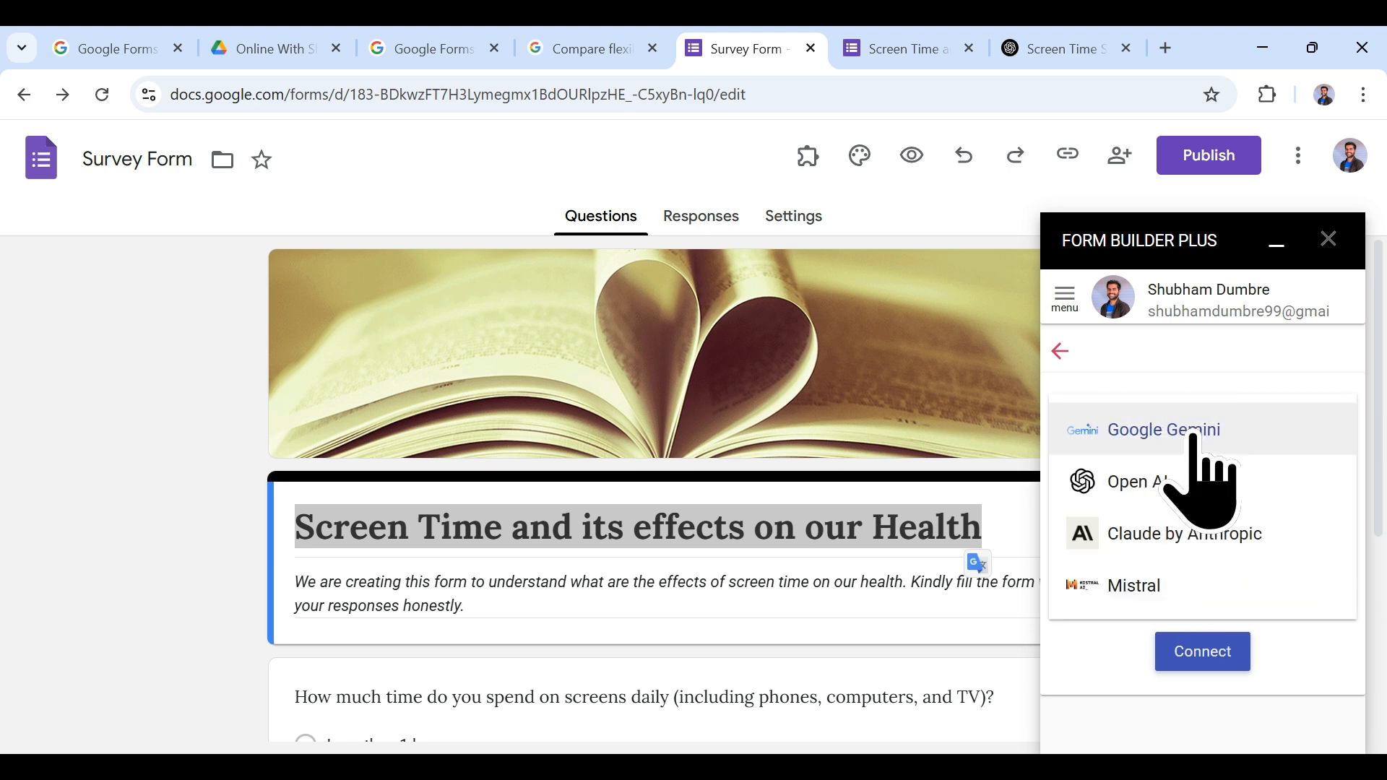
left_click(1199, 478)
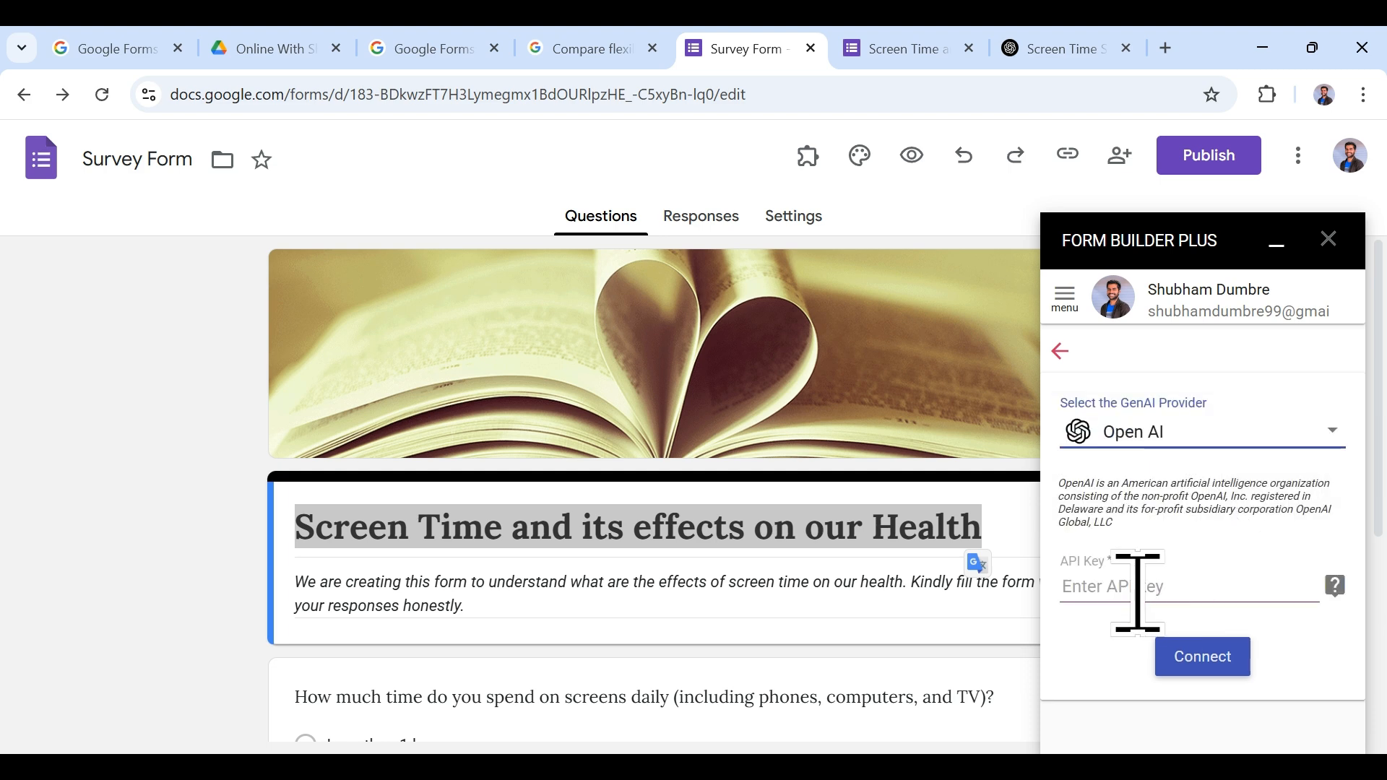
left_click(1335, 587)
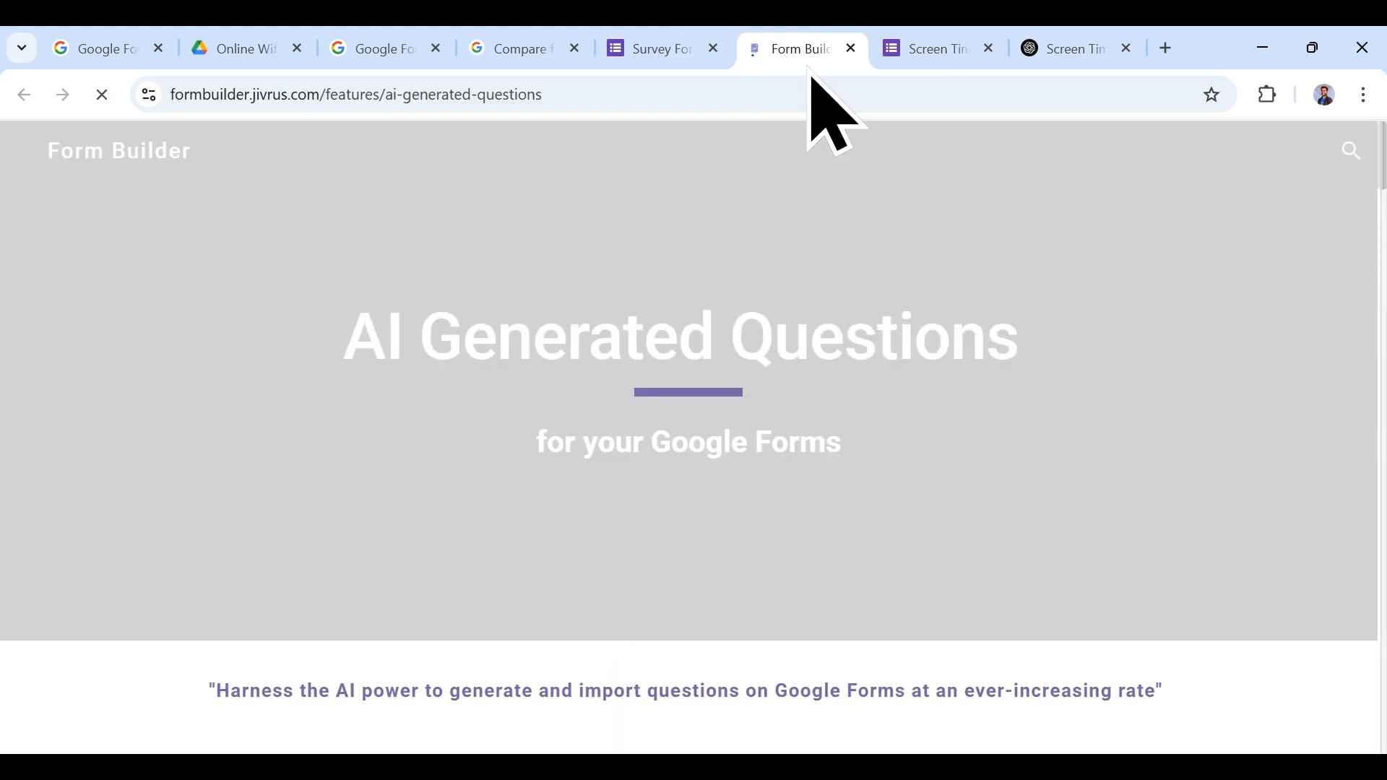
Step: Back in the Survey Form, set the provider to Google Gemini and open the API key help
scroll(867, 325, "down", 15)
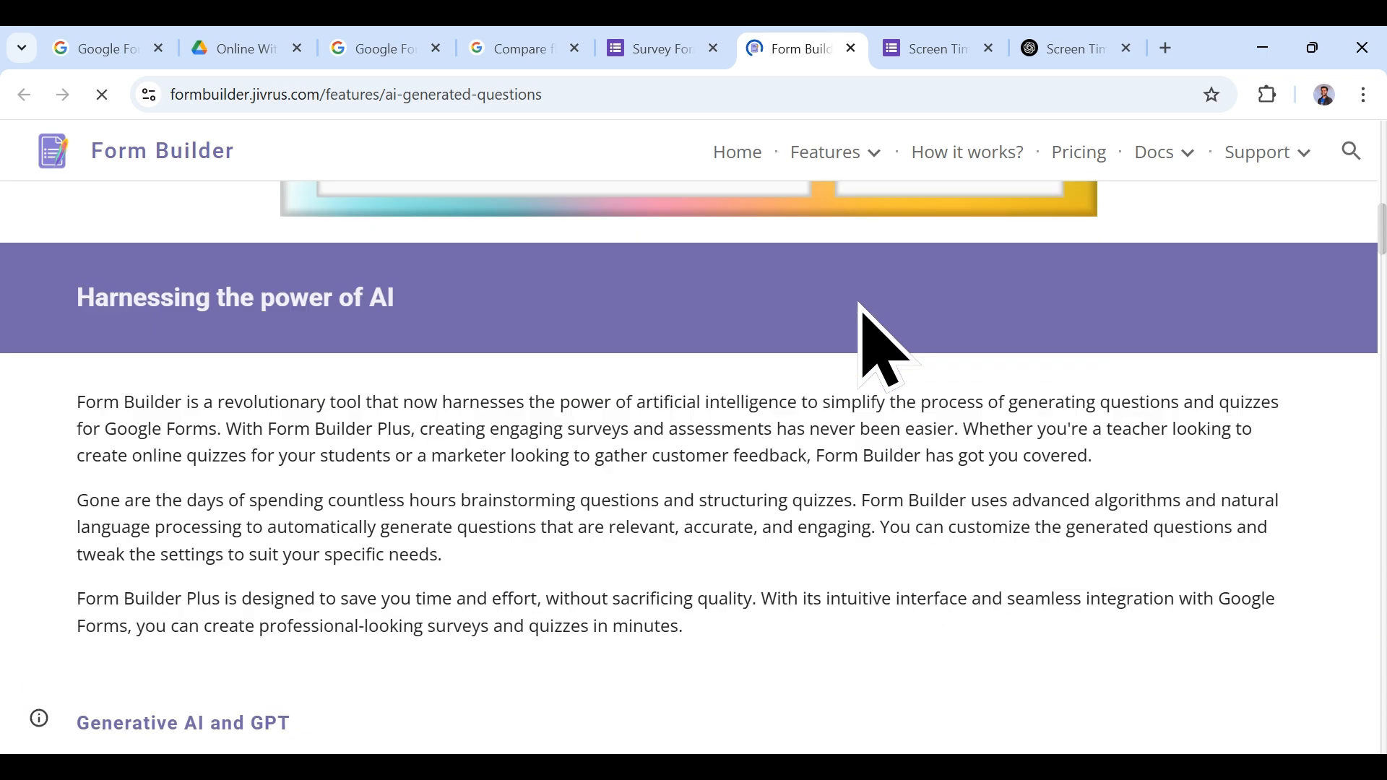
scroll(881, 351, "down", 15)
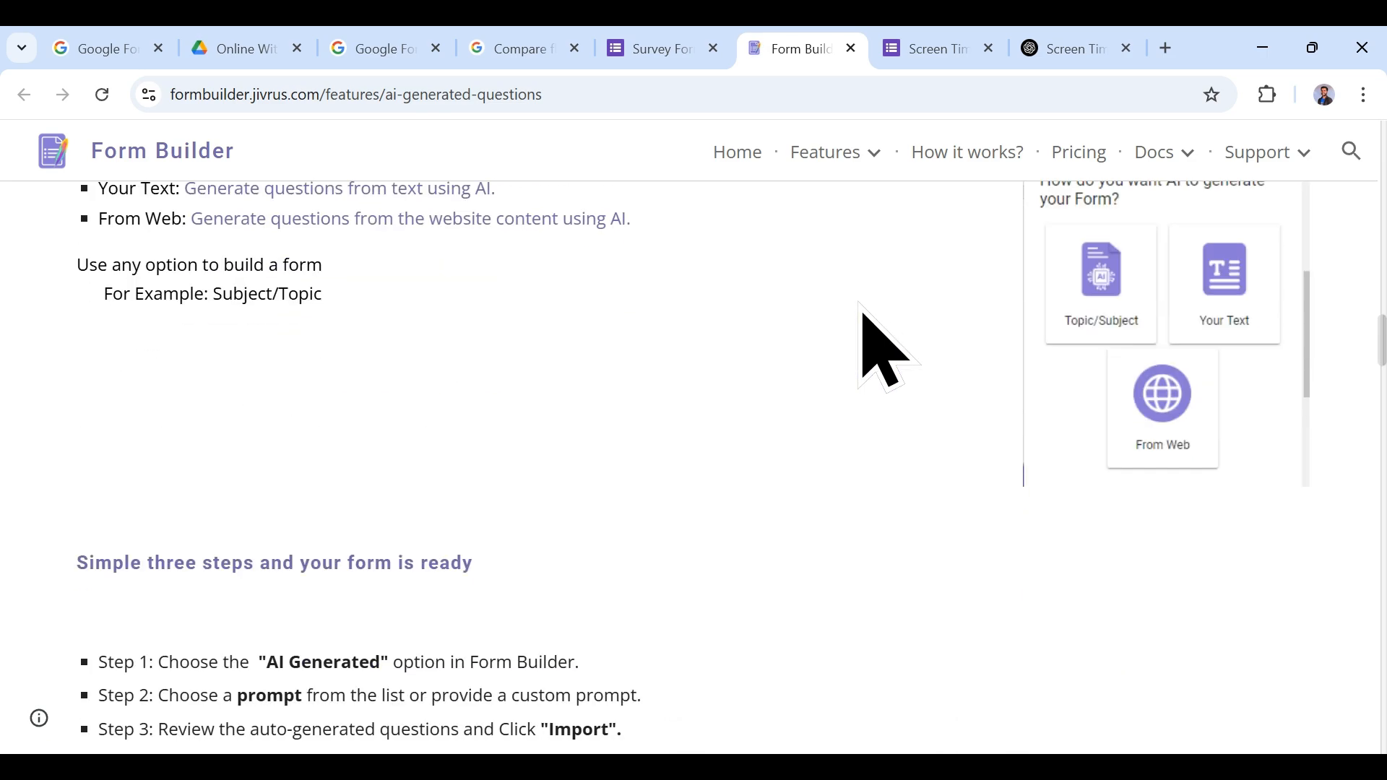
left_click(657, 46)
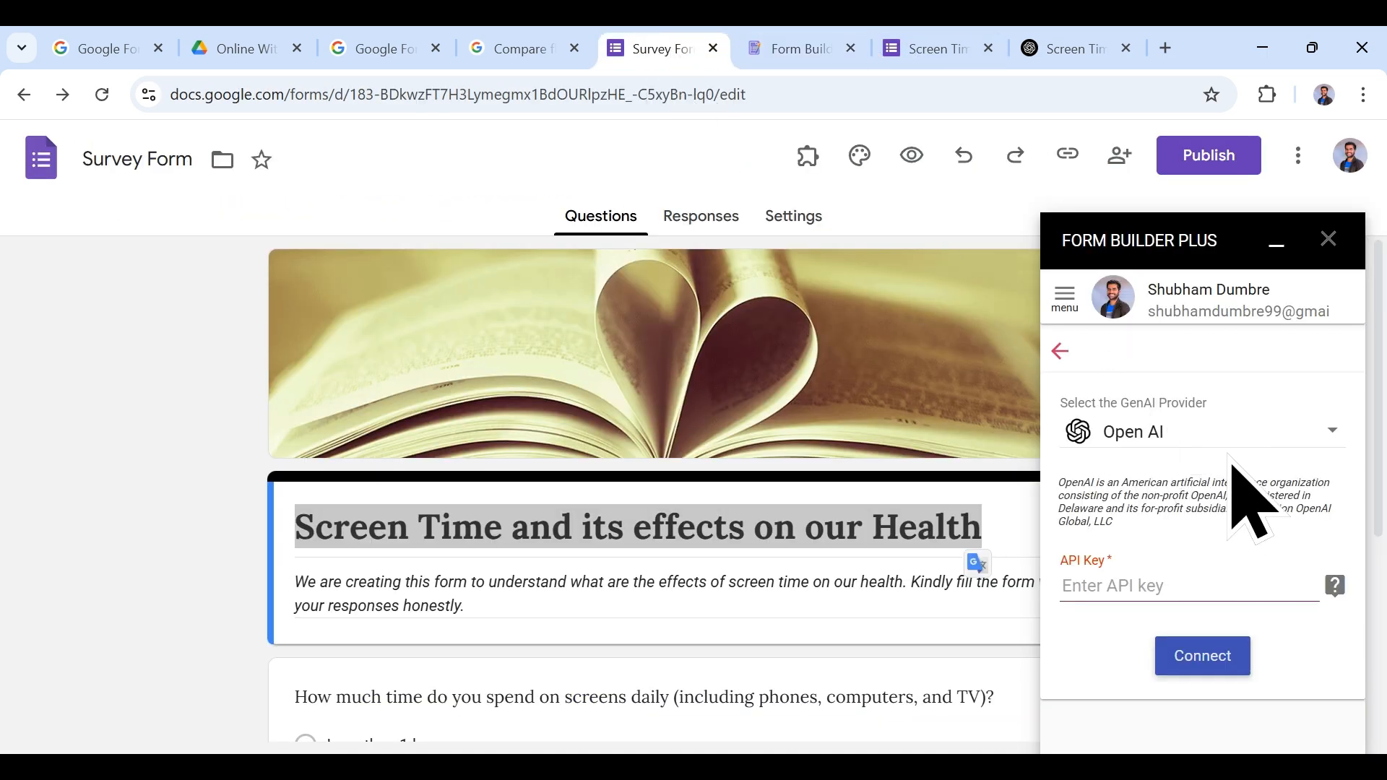
left_click(1210, 433)
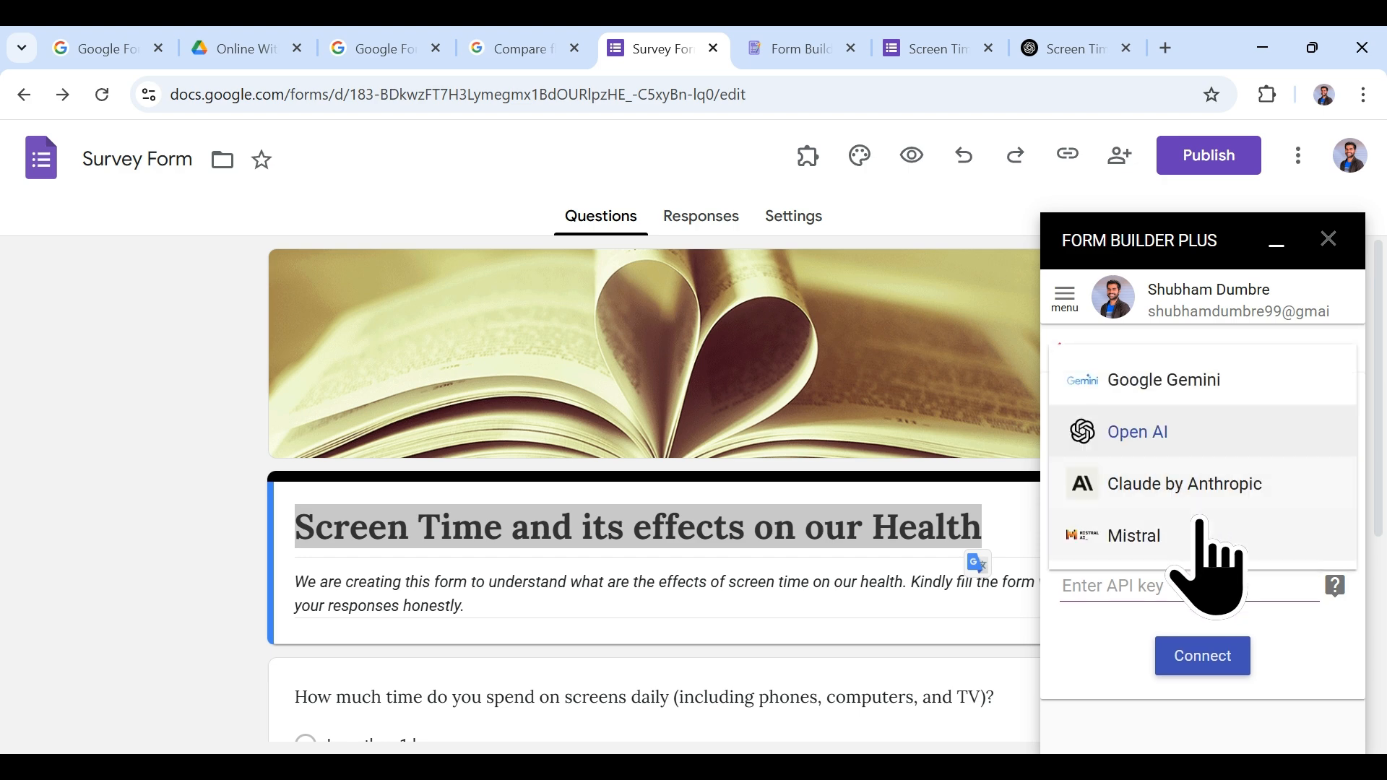
left_click(1163, 381)
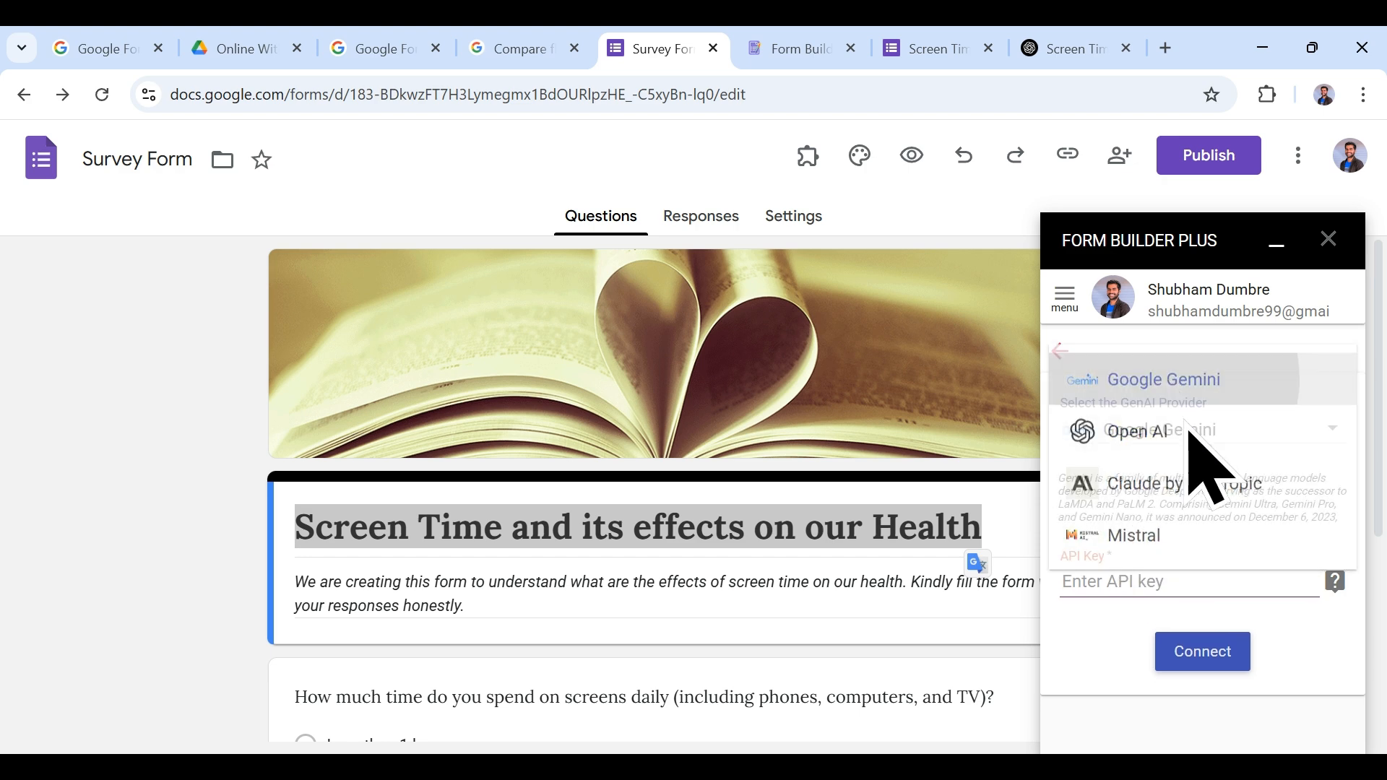
left_click(1339, 594)
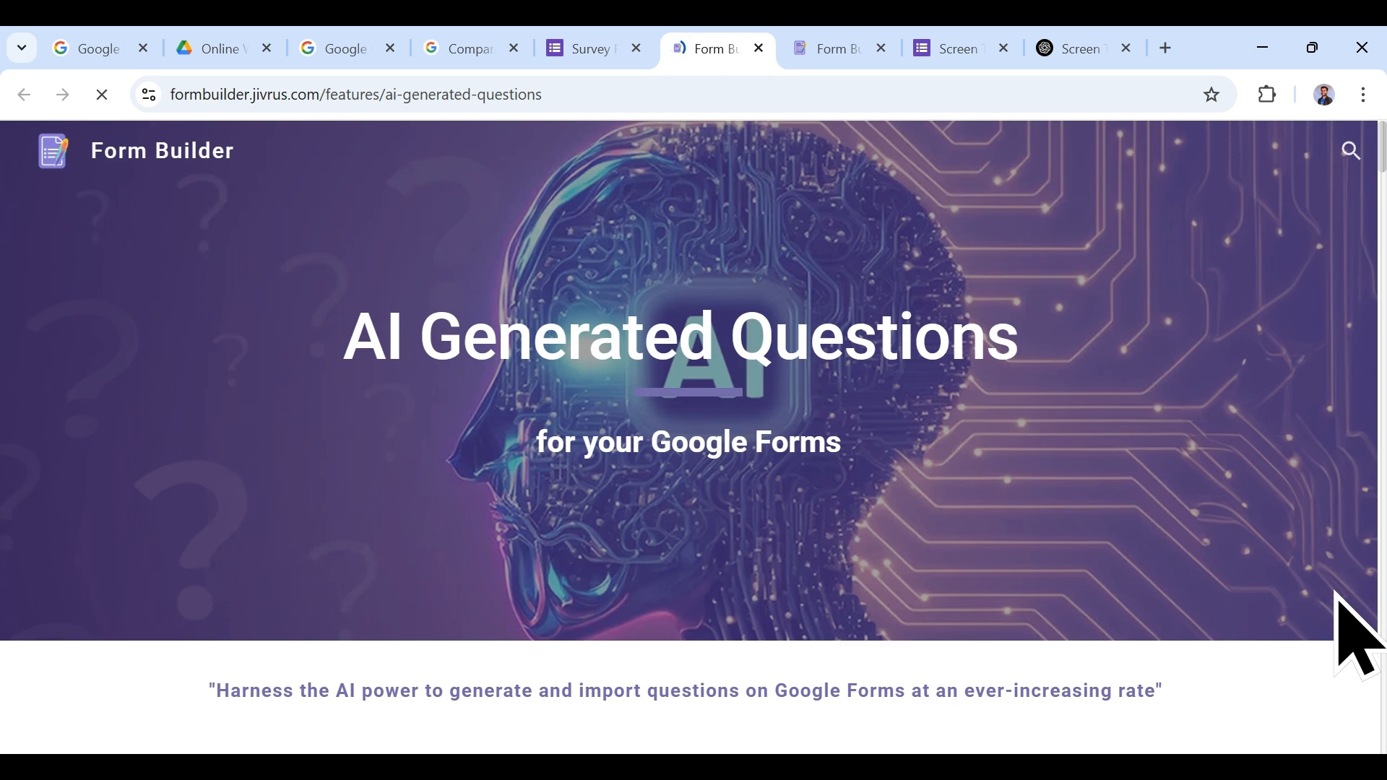
Step: Follow the Google Gemini setup guide to Google AI Studio's Get API key page
scroll(785, 493, "down", 20)
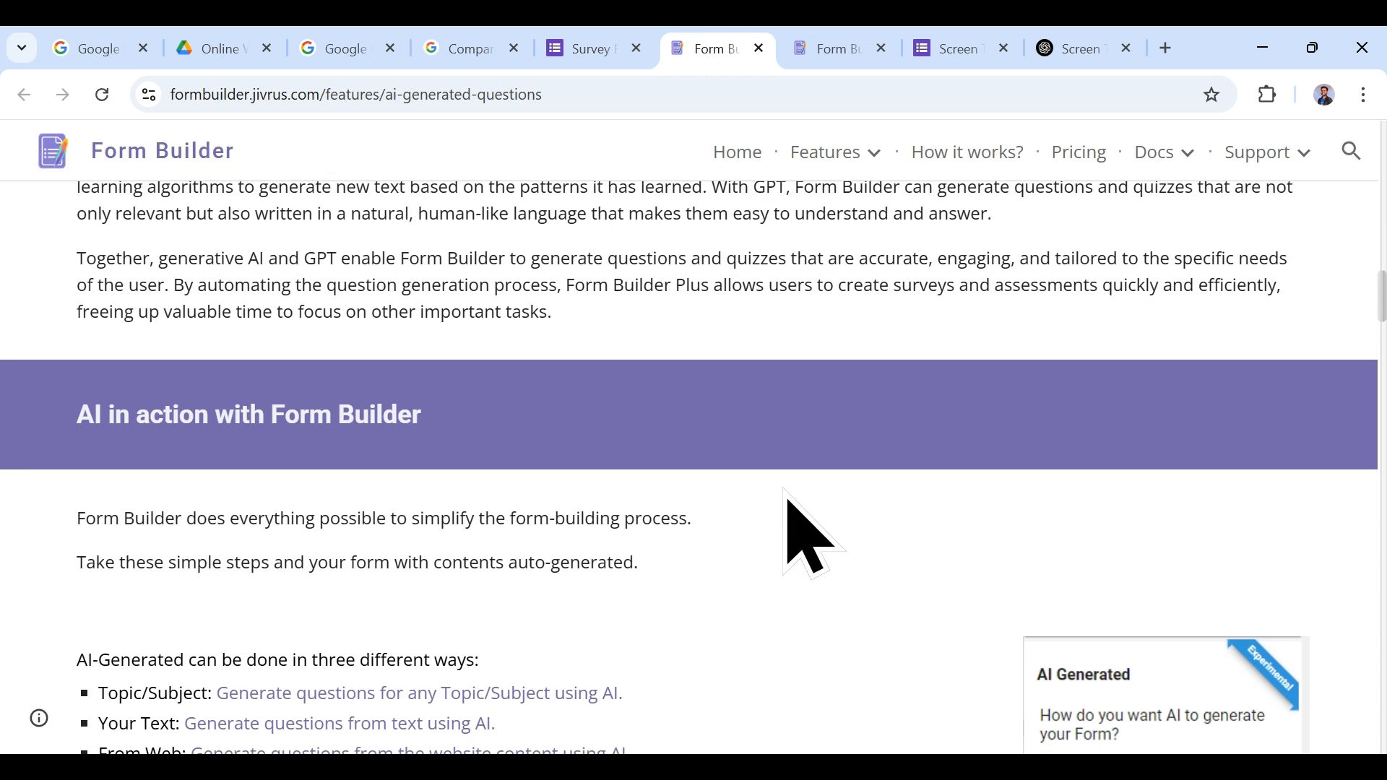
scroll(787, 499, "up", 5)
scroll(789, 470, "down", 15)
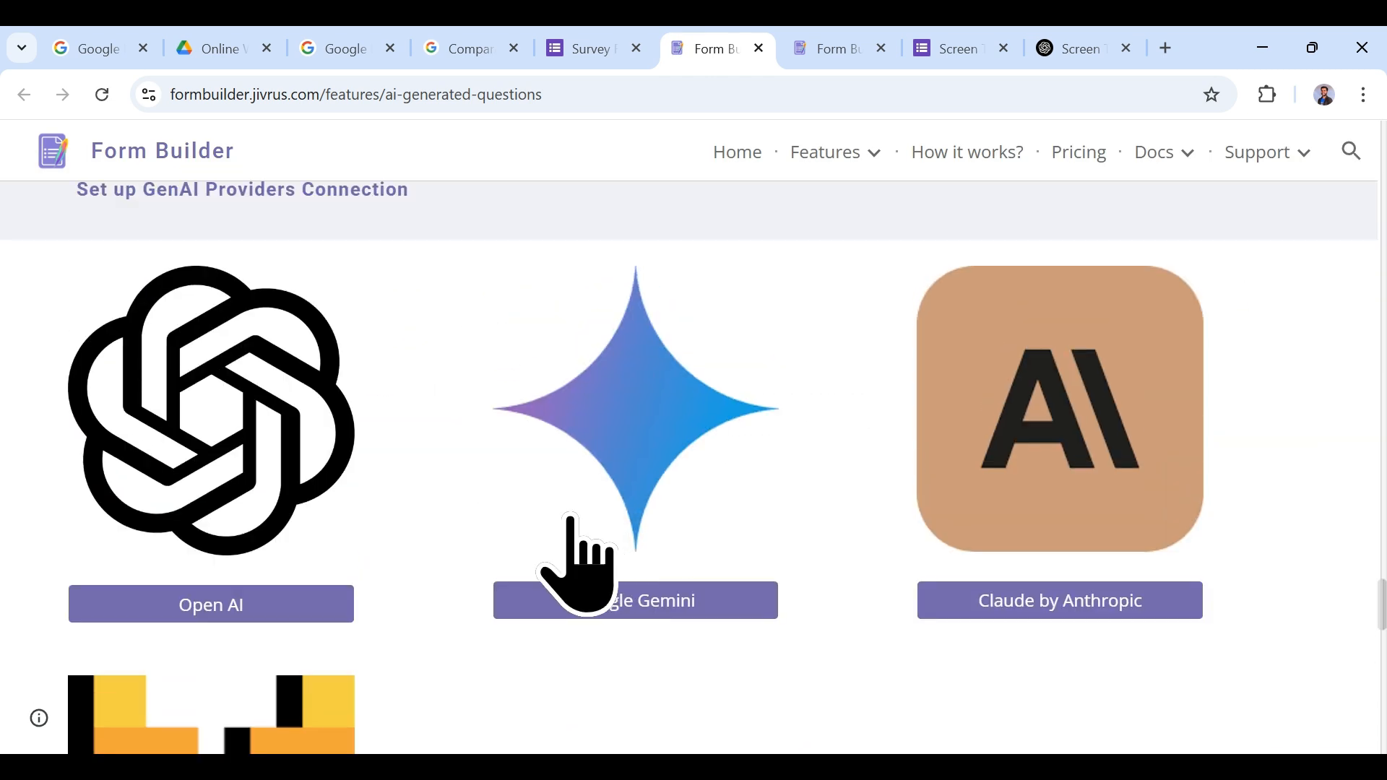
left_click(610, 508)
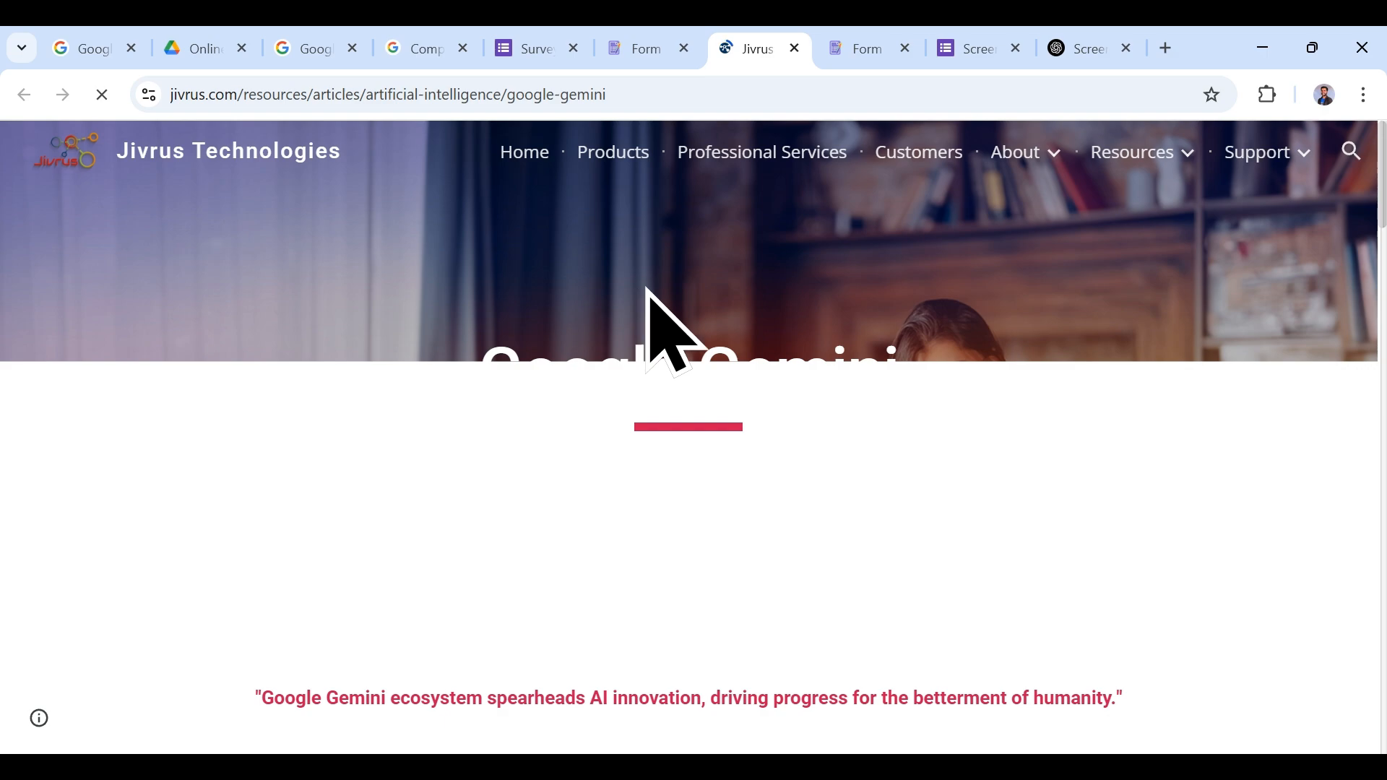
scroll(728, 303, "down", 3)
scroll(729, 309, "down", 10)
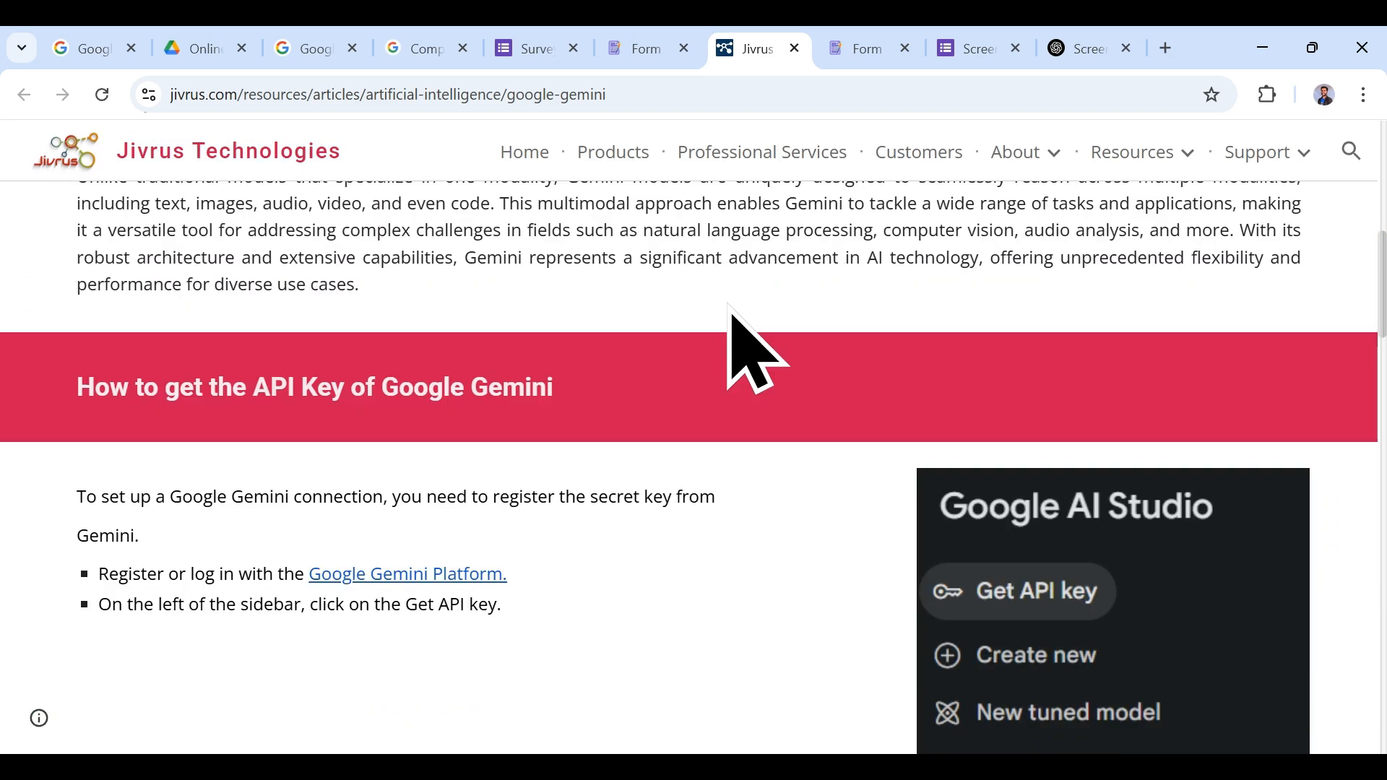
scroll(838, 390, "down", 8)
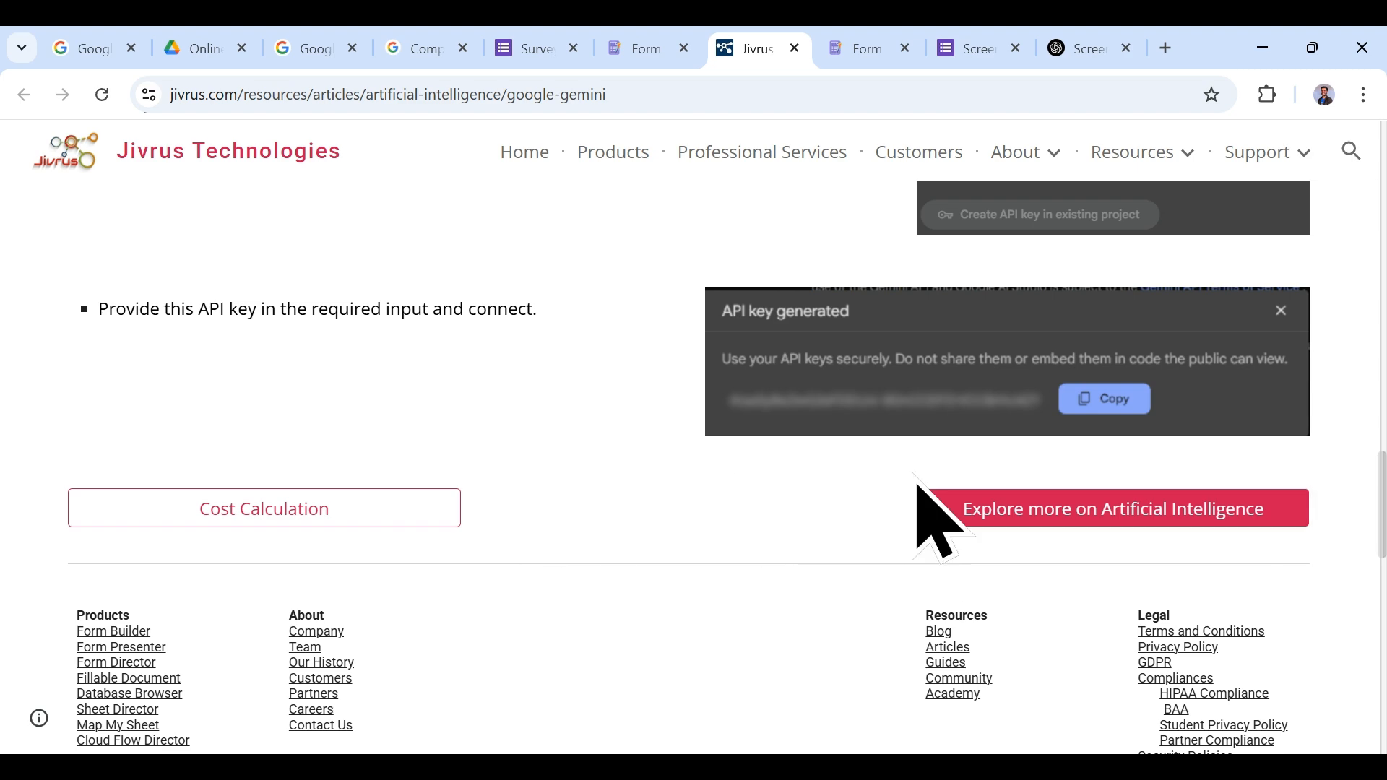
scroll(814, 470, "up", 15)
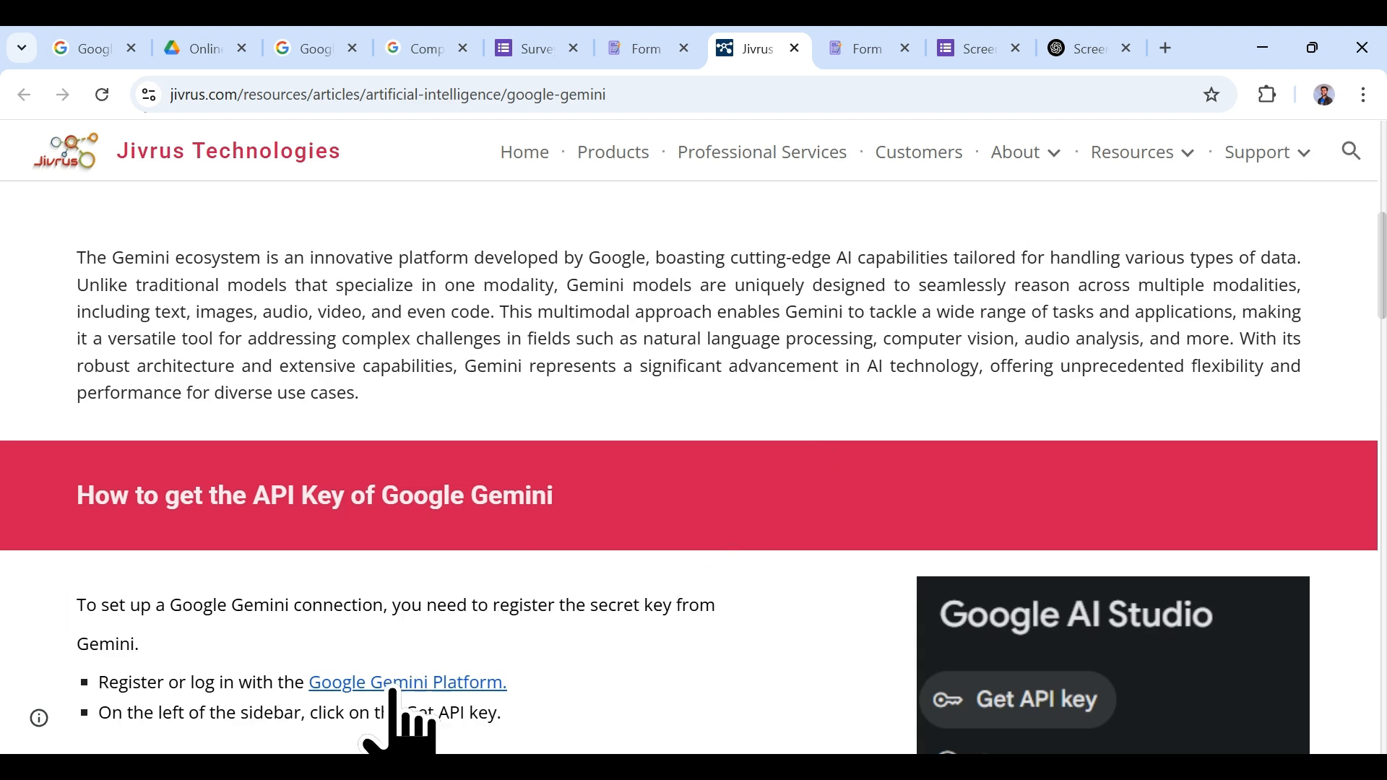
left_click(401, 687)
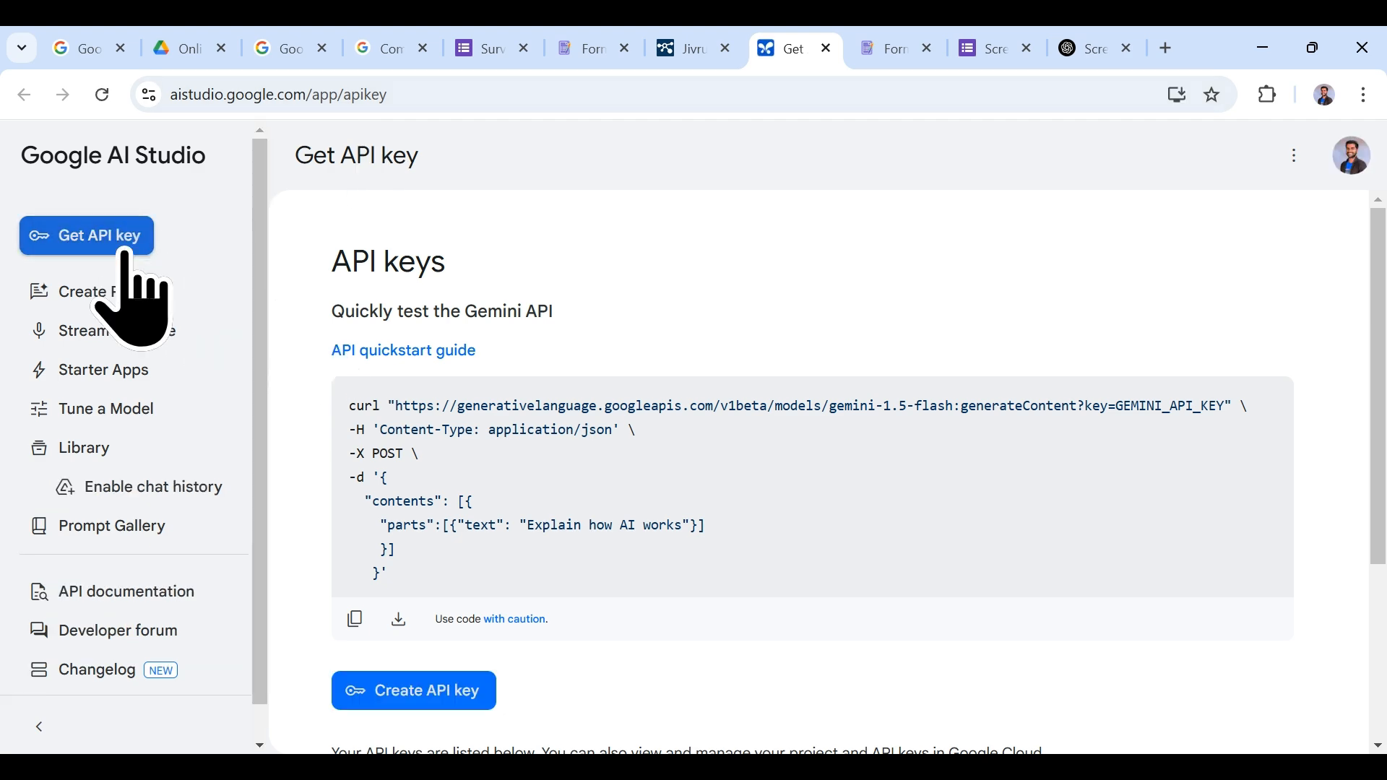
Step: Copy the existing Gemini API key from Google AI Studio and return to the Survey Form tab
scroll(484, 632, "down", 1)
scroll(484, 632, "down", 3)
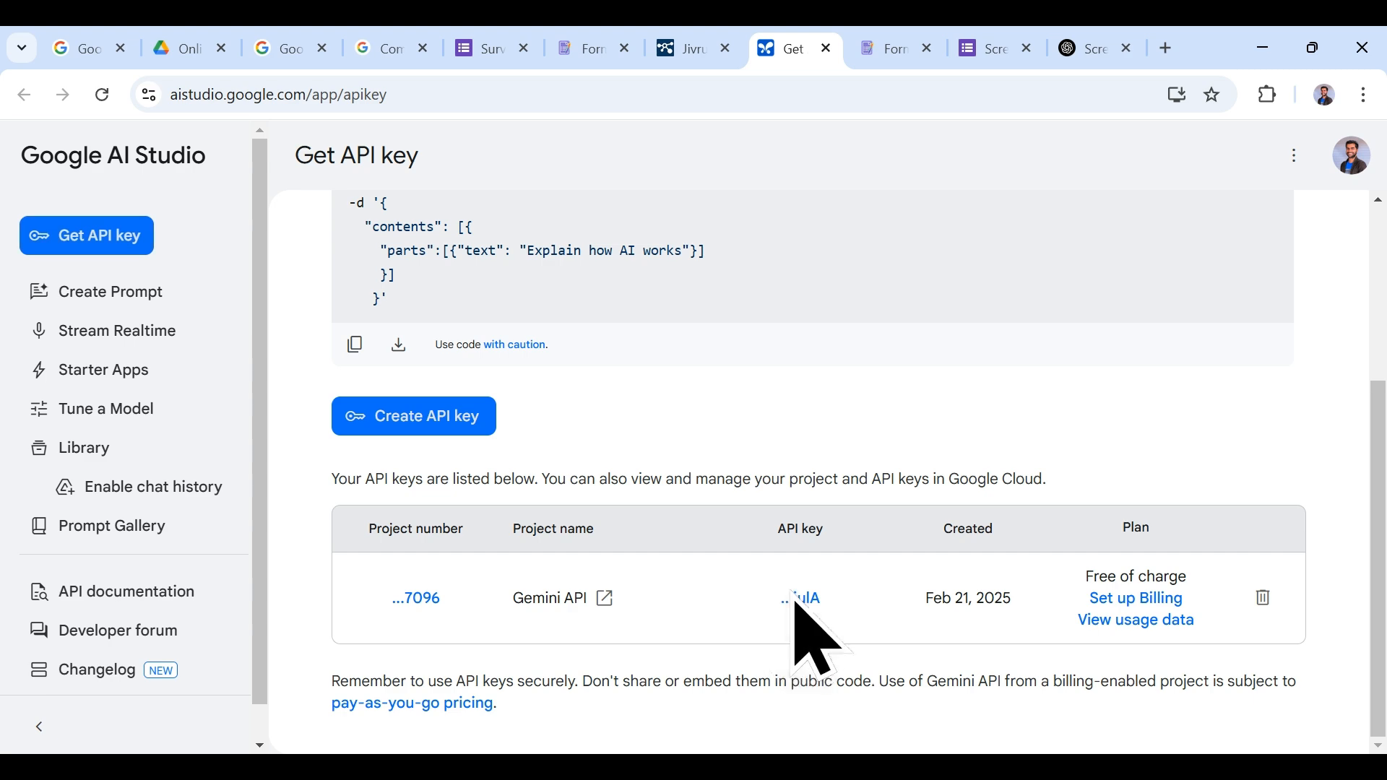
left_click(798, 600)
left_click(726, 499)
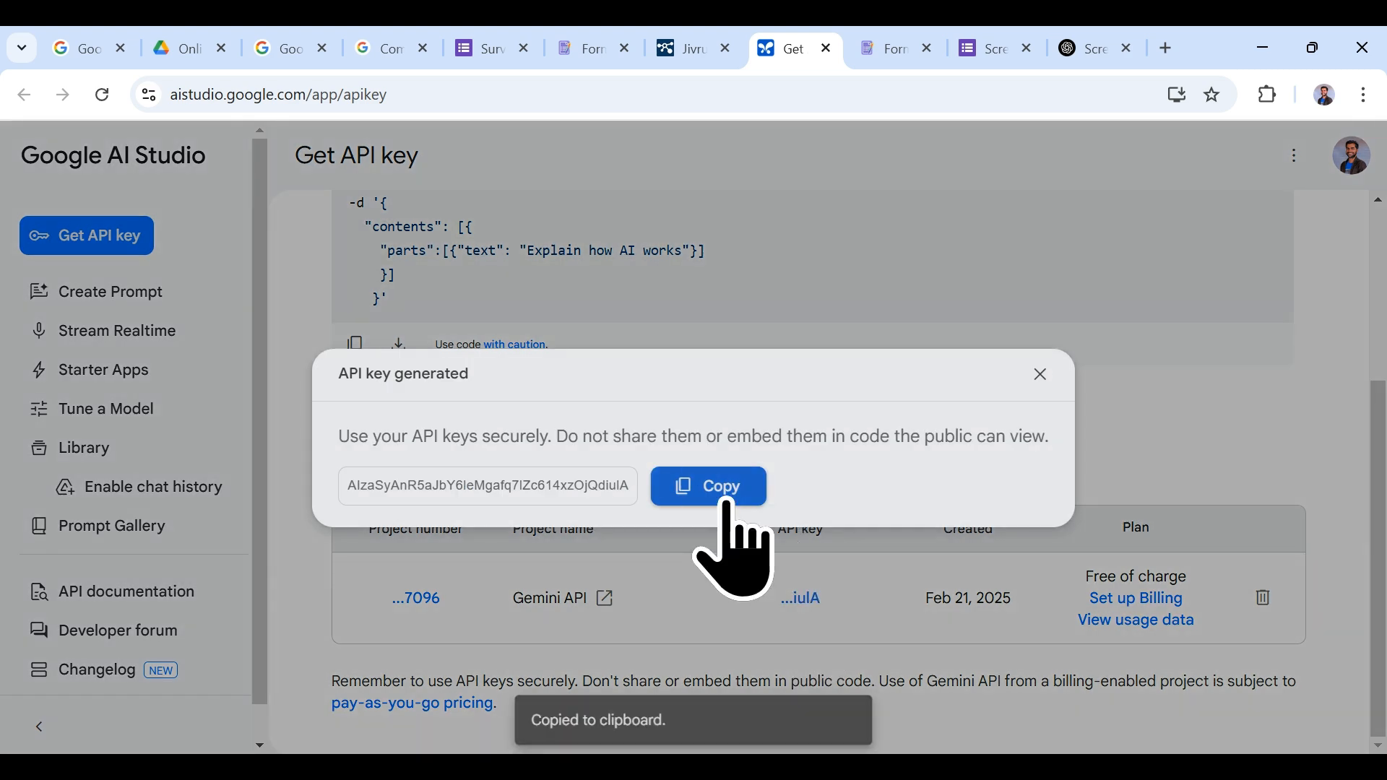
left_click(677, 43)
left_click(542, 48)
Step: Connect Gemini with the API key, choose models/gemini-2.0-flash, and save the AI settings
left_click(1148, 581)
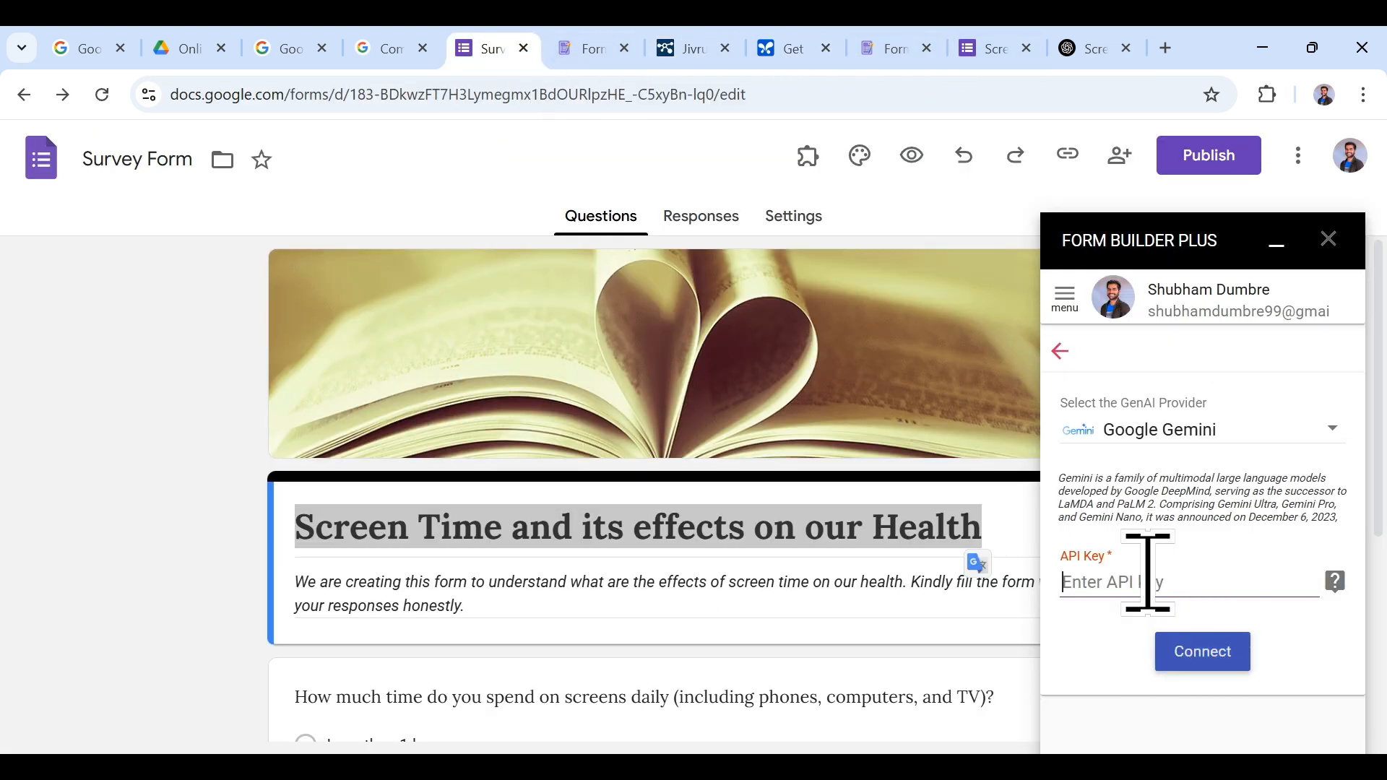
left_click(1233, 657)
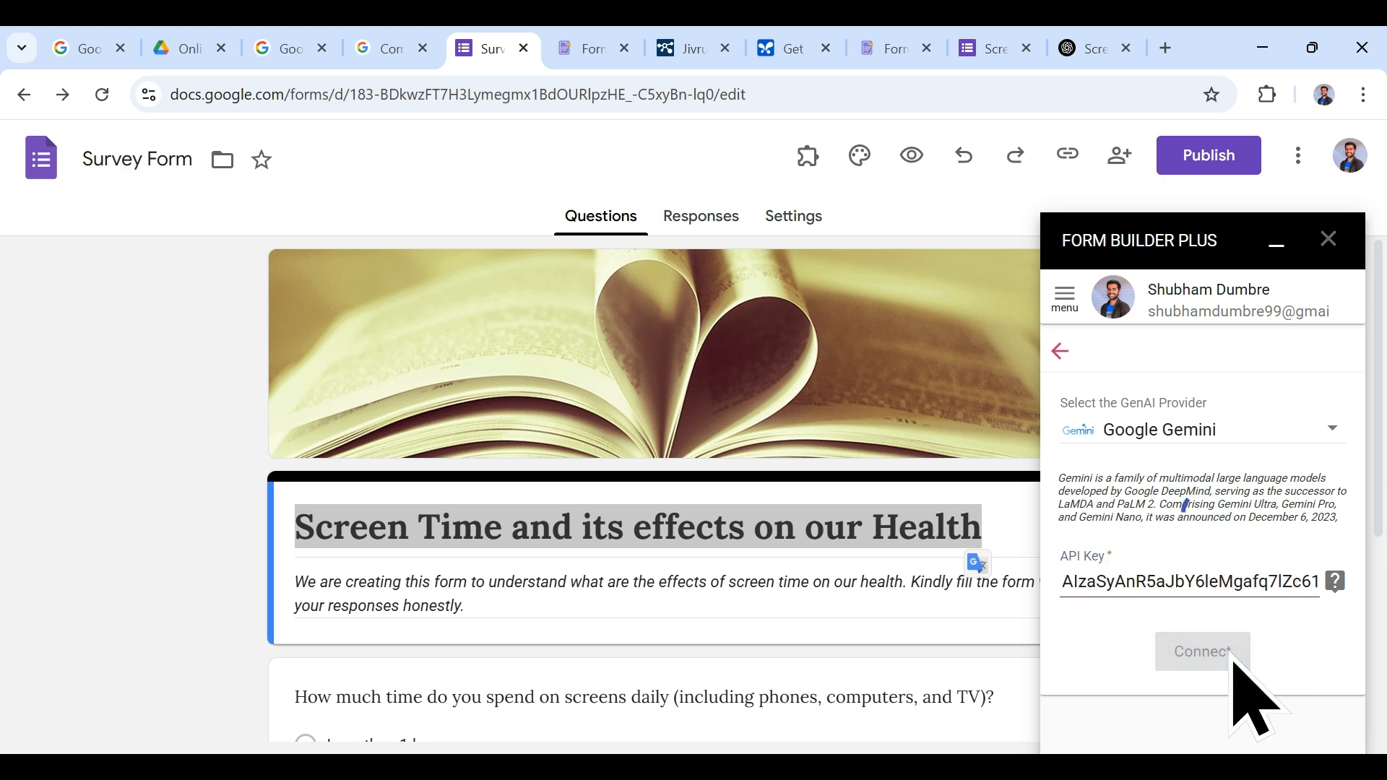
scroll(1192, 628, "down", 2)
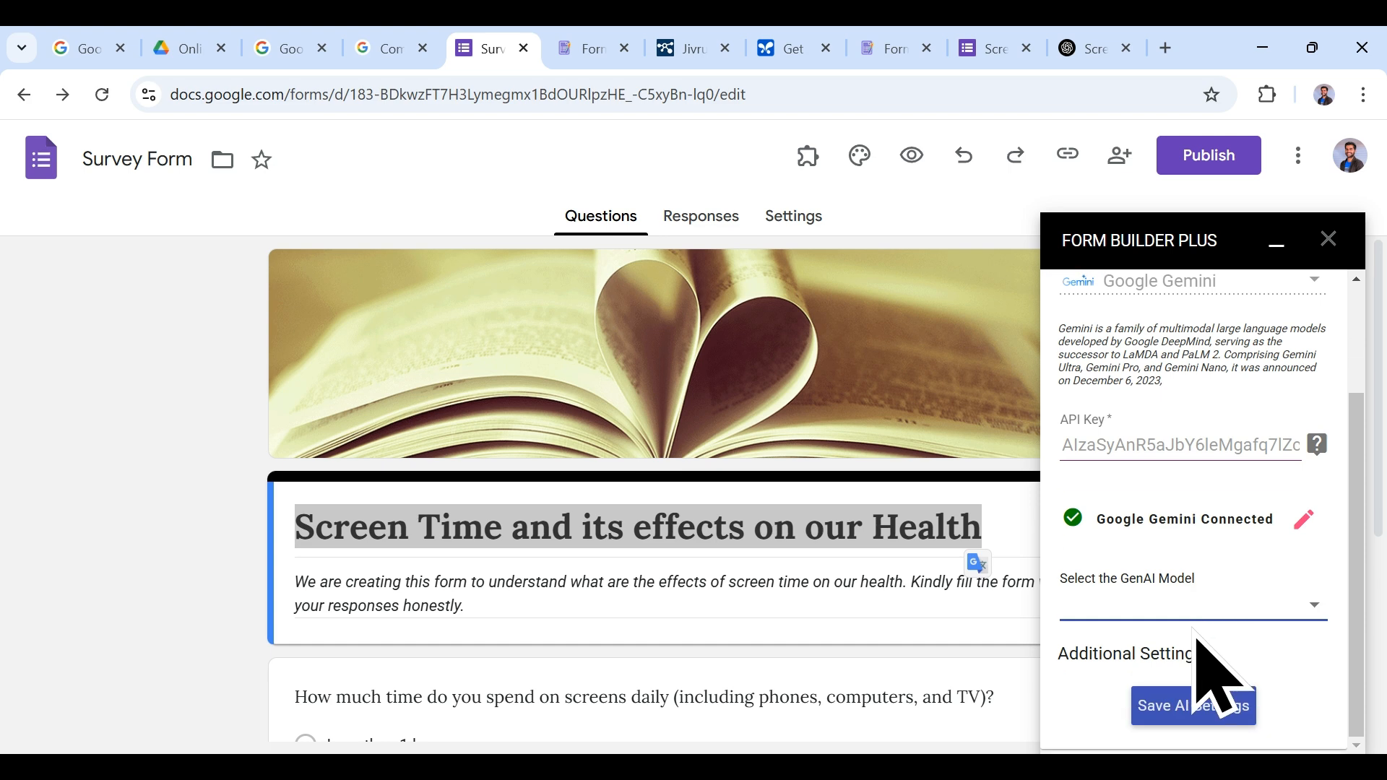
left_click(1215, 613)
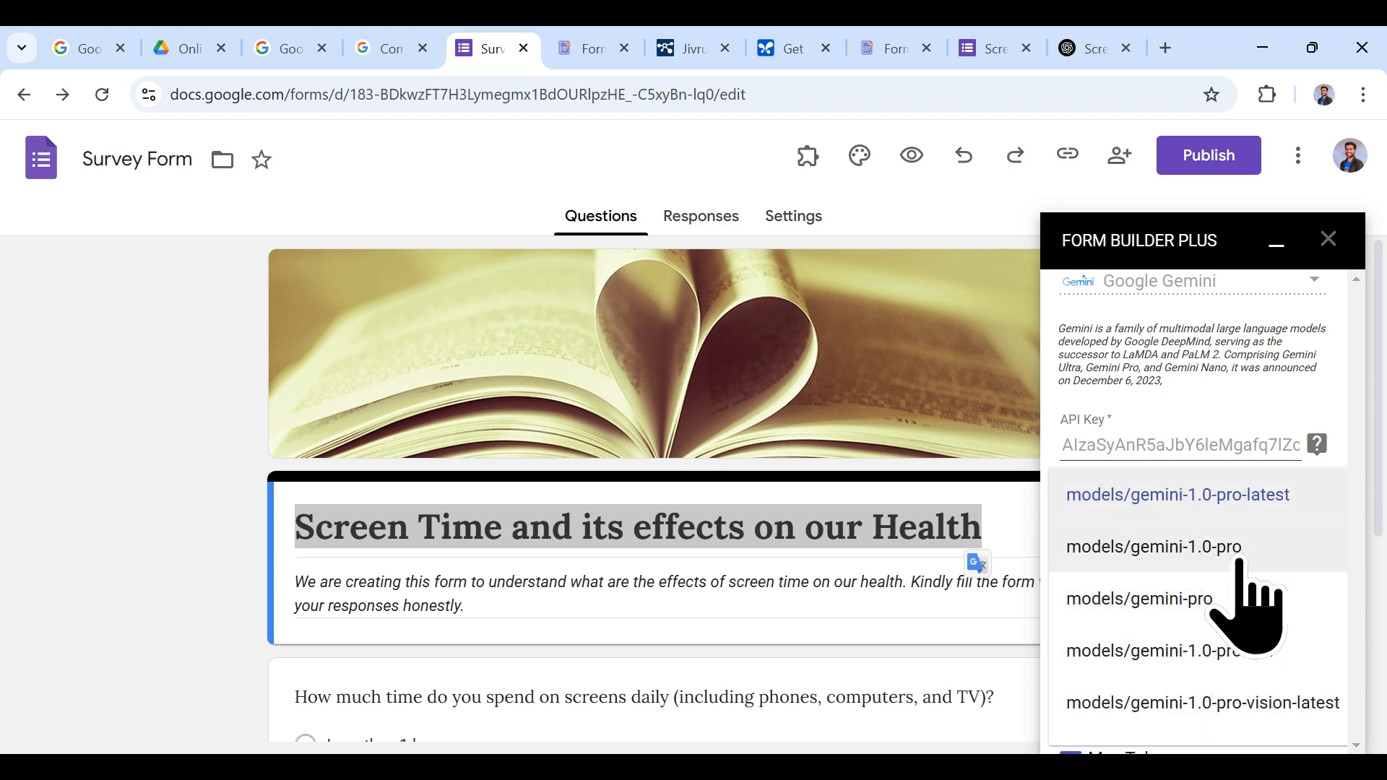
scroll(1242, 578, "down", 3)
scroll(1246, 578, "up", 4)
scroll(1260, 636, "down", 3)
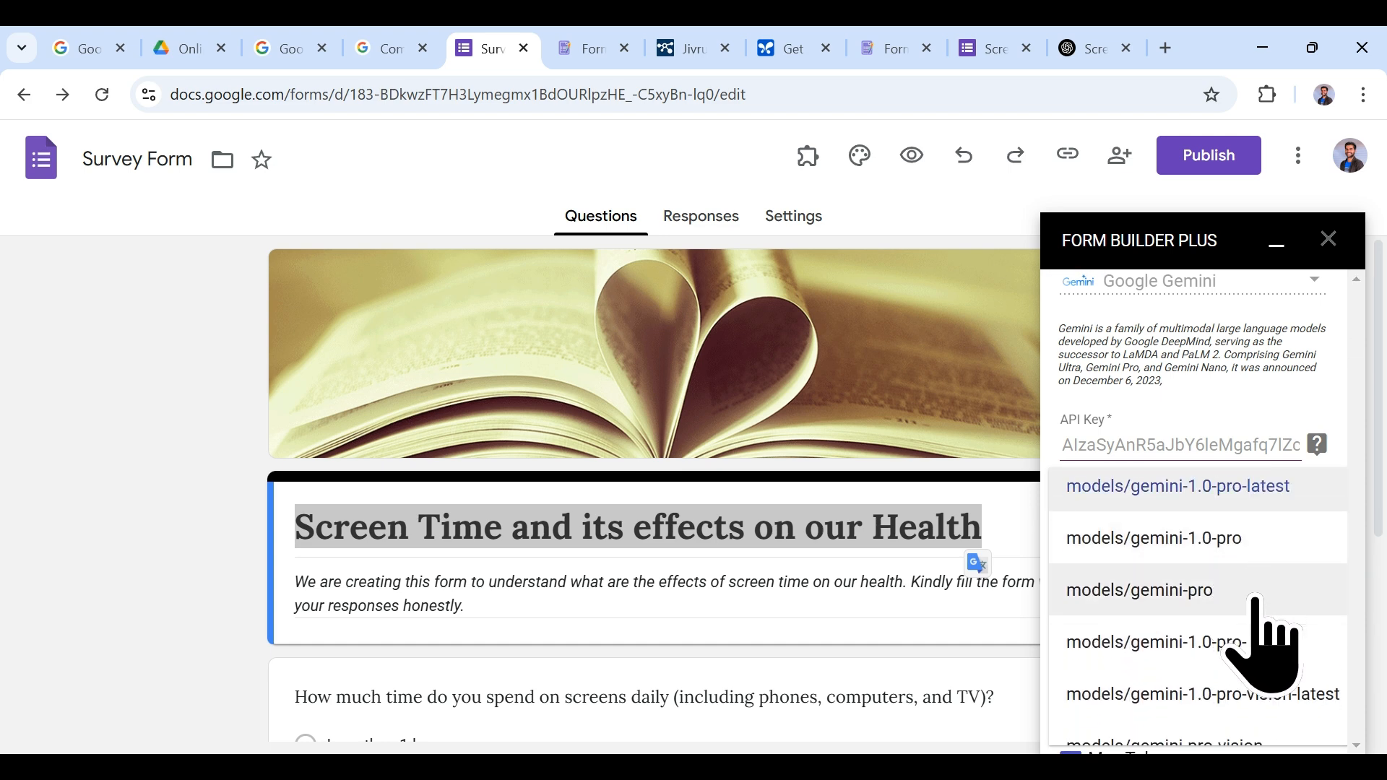
scroll(1261, 618, "down", 5)
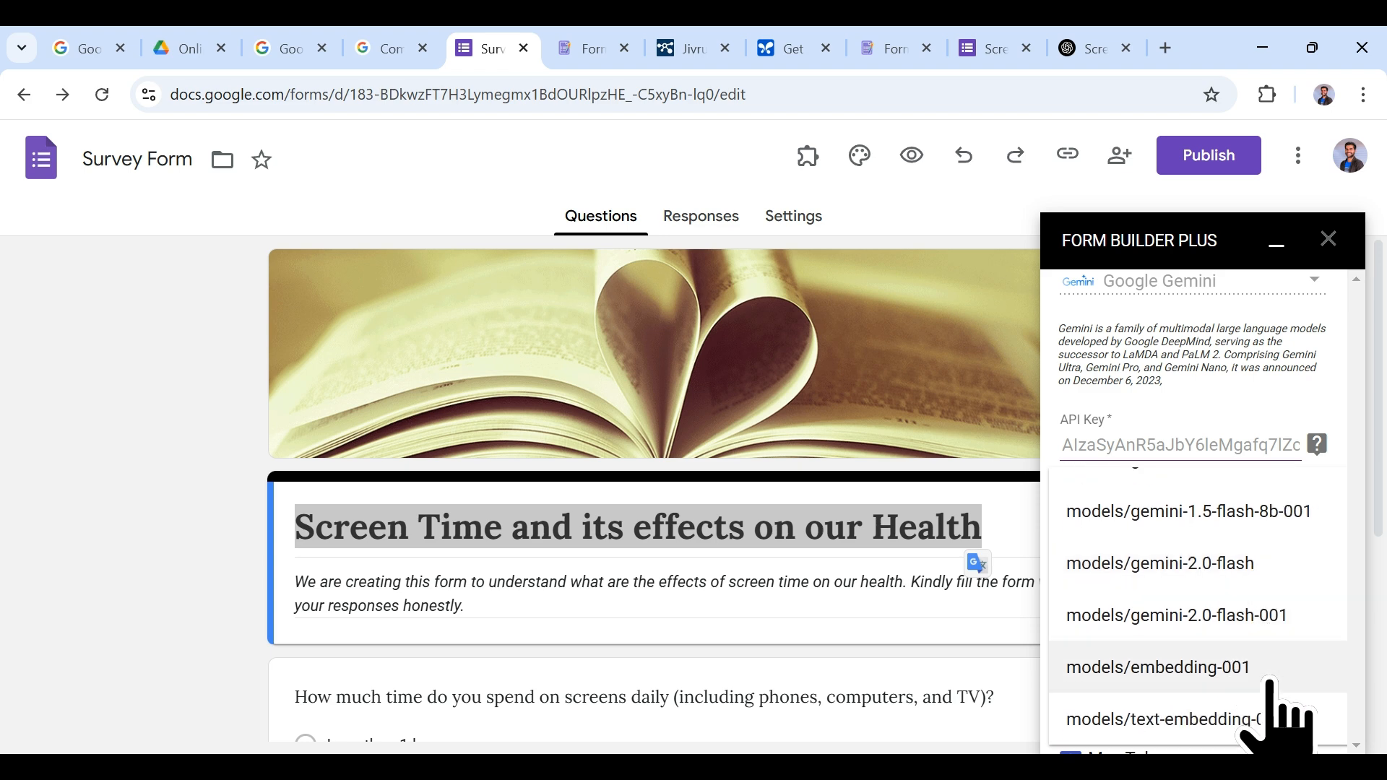
left_click(1259, 570)
scroll(1257, 650, "down", 3)
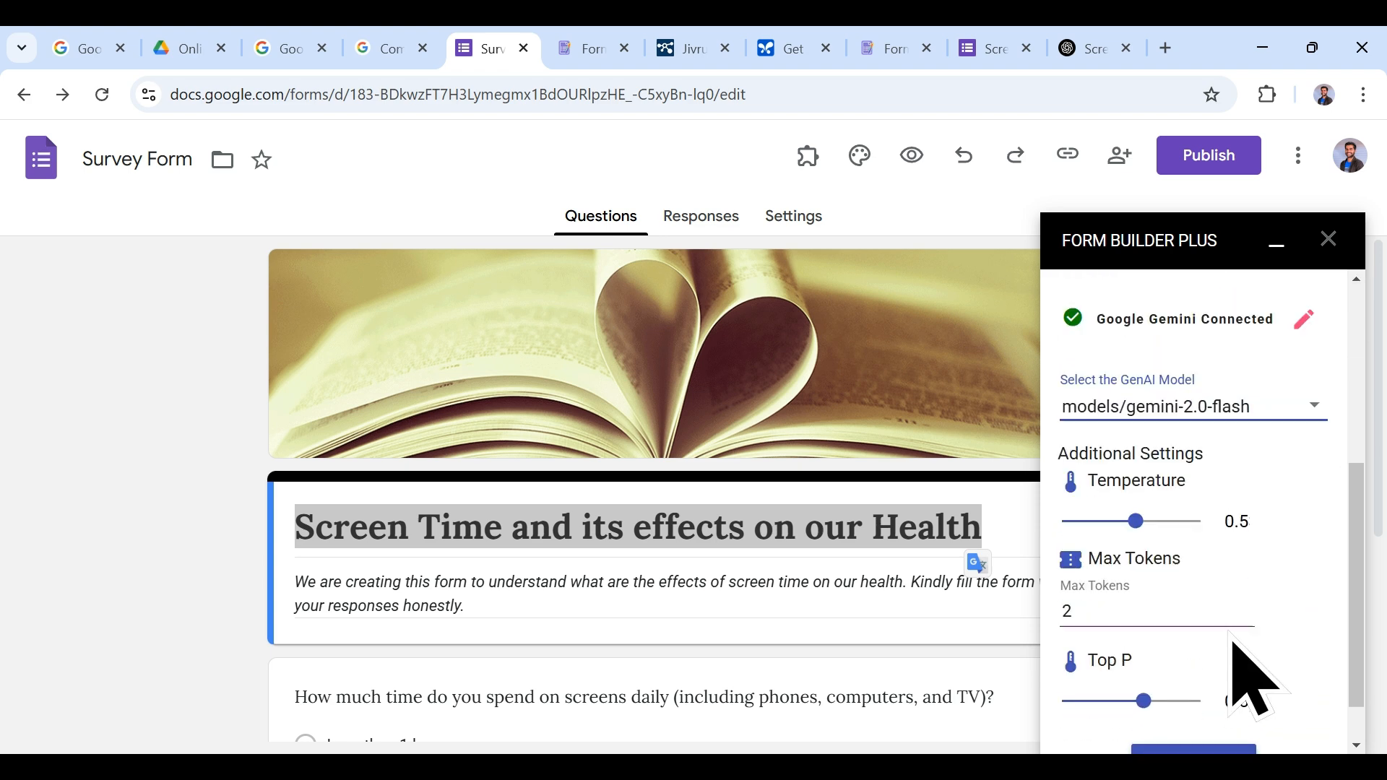
scroll(1220, 592, "down", 1)
left_click(1228, 704)
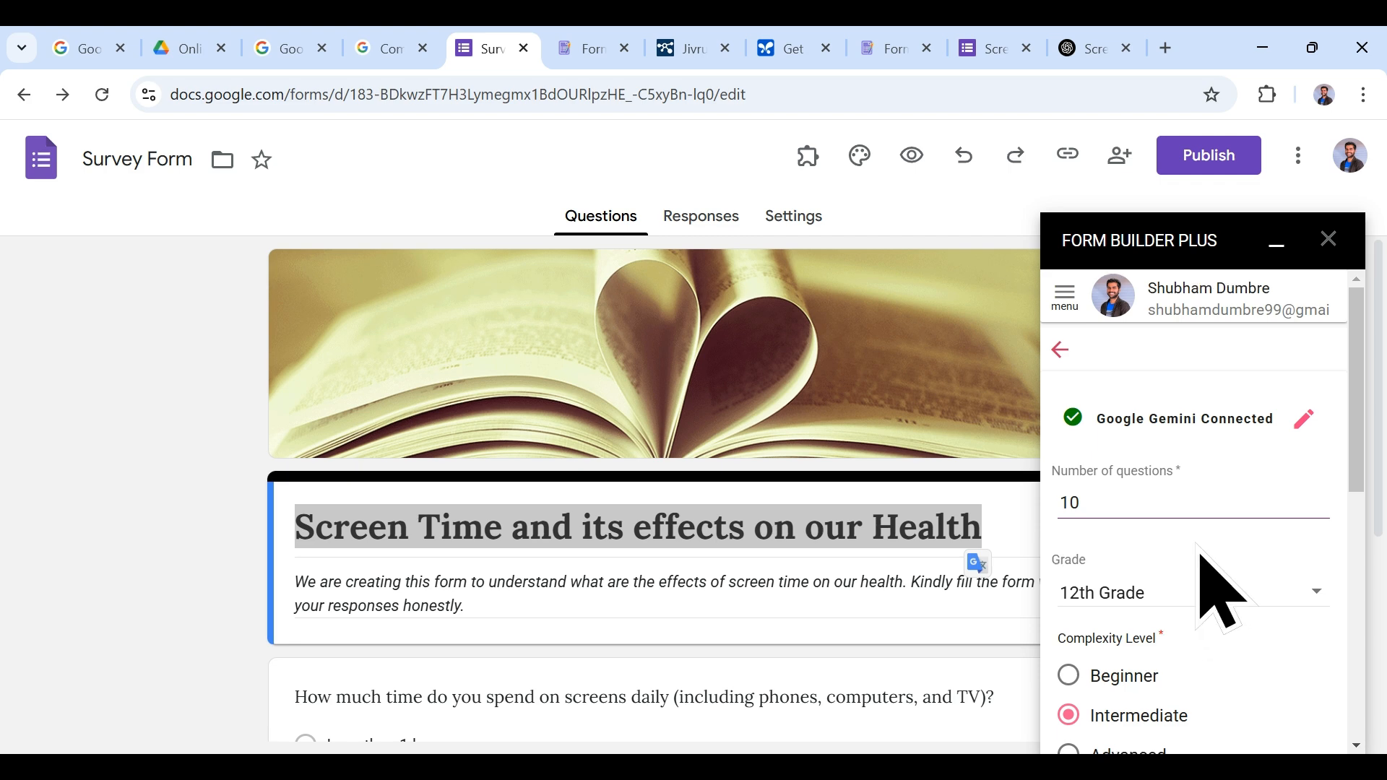
Step: Pick Beginner complexity, use the form title as the topic, and generate the questions
scroll(1201, 572, "down", 3)
scroll(1188, 520, "down", 2)
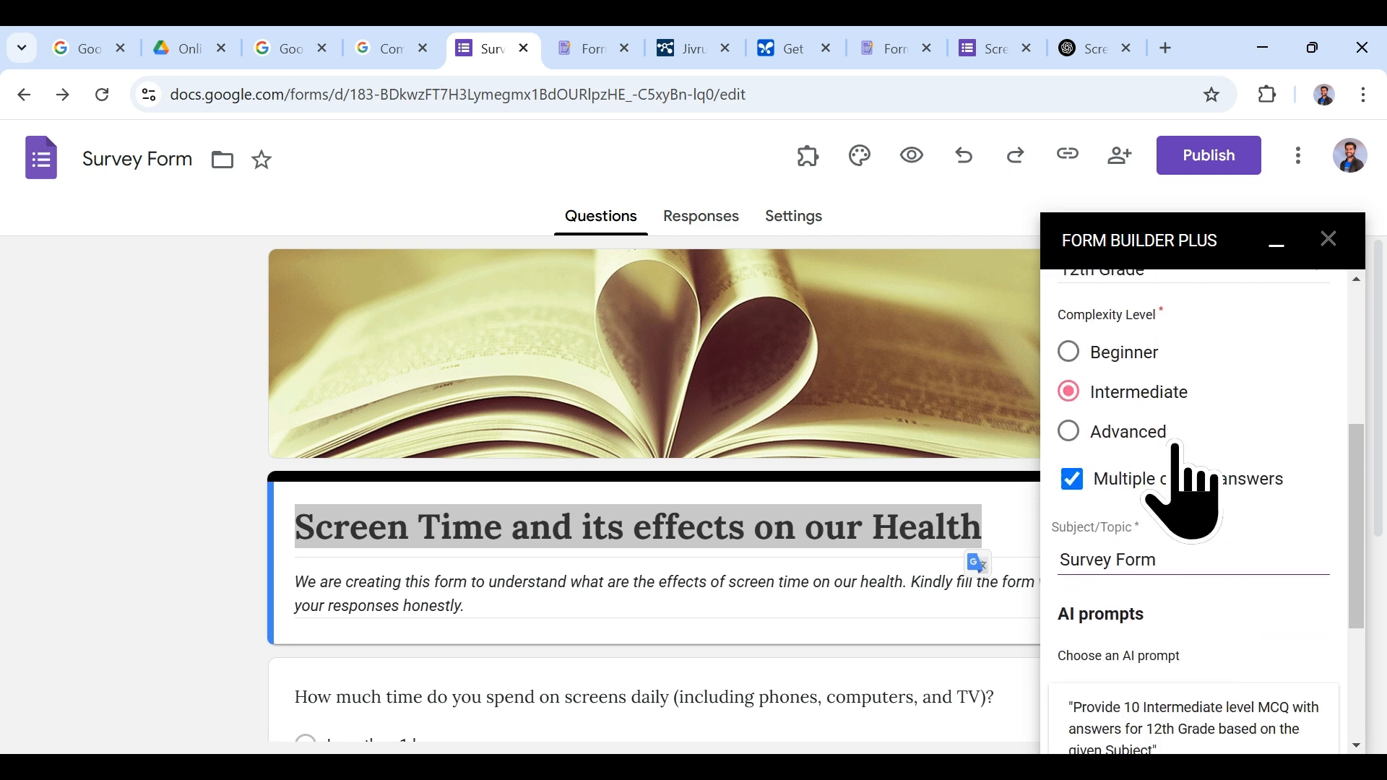
left_click(1109, 349)
scroll(1184, 520, "down", 2)
left_click_drag(1185, 454, 1056, 447)
left_click_drag(987, 526, 291, 536)
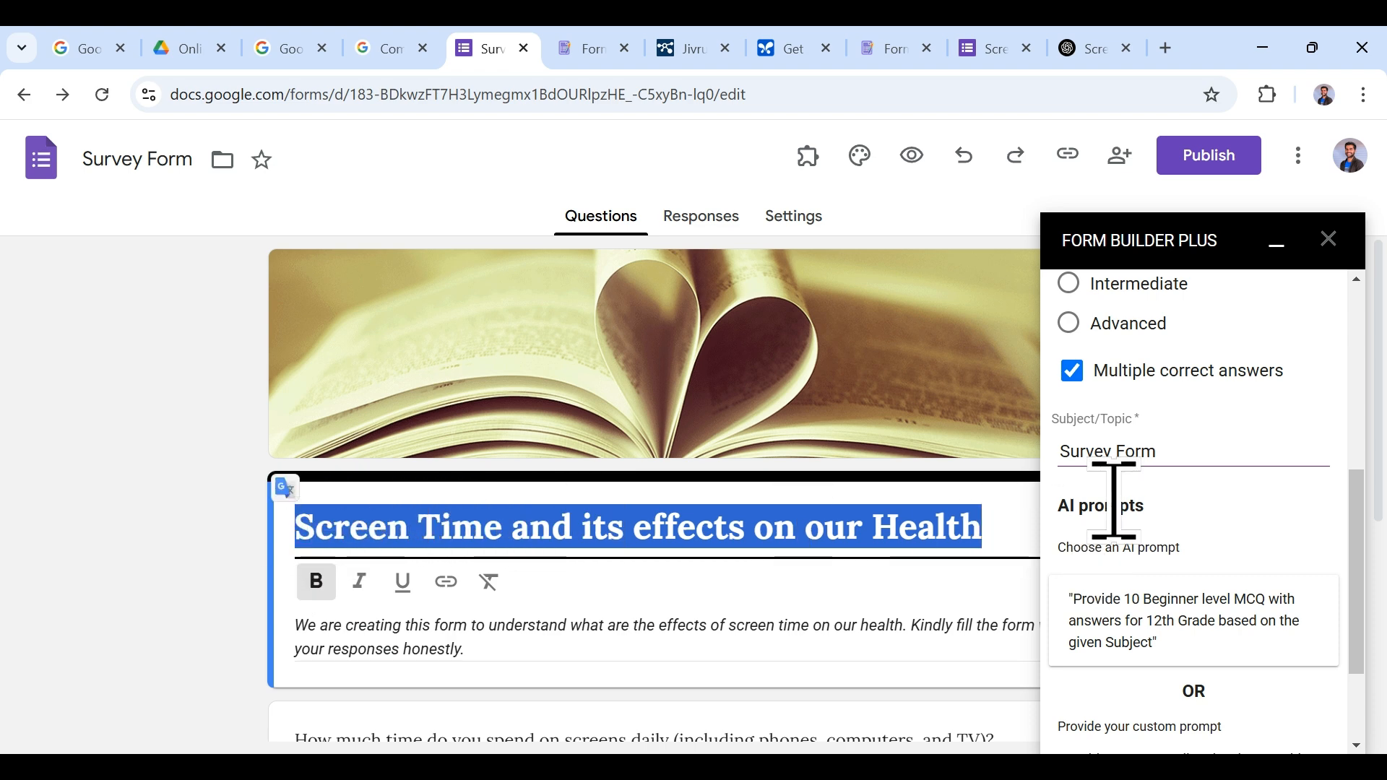
left_click(1178, 442)
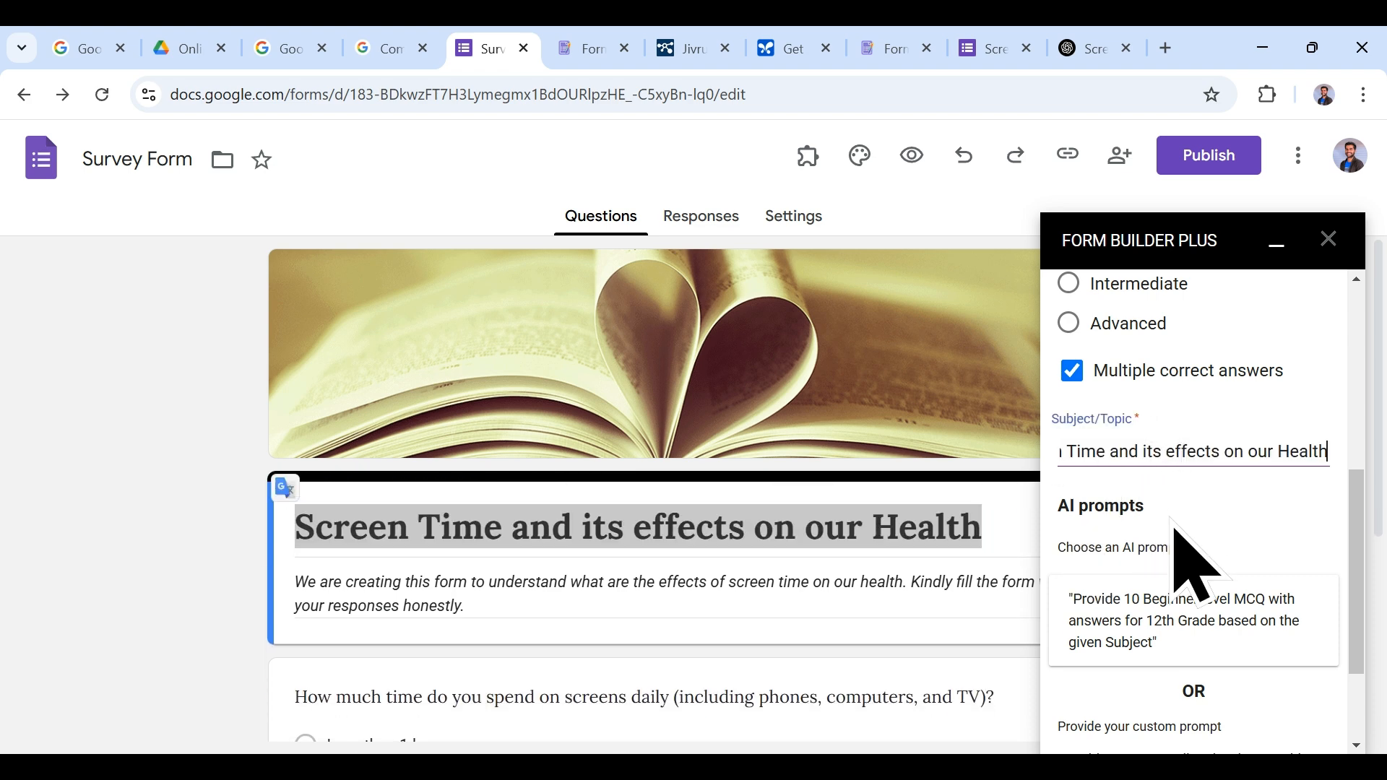
scroll(1172, 535, "up", 3)
scroll(1175, 557, "down", 5)
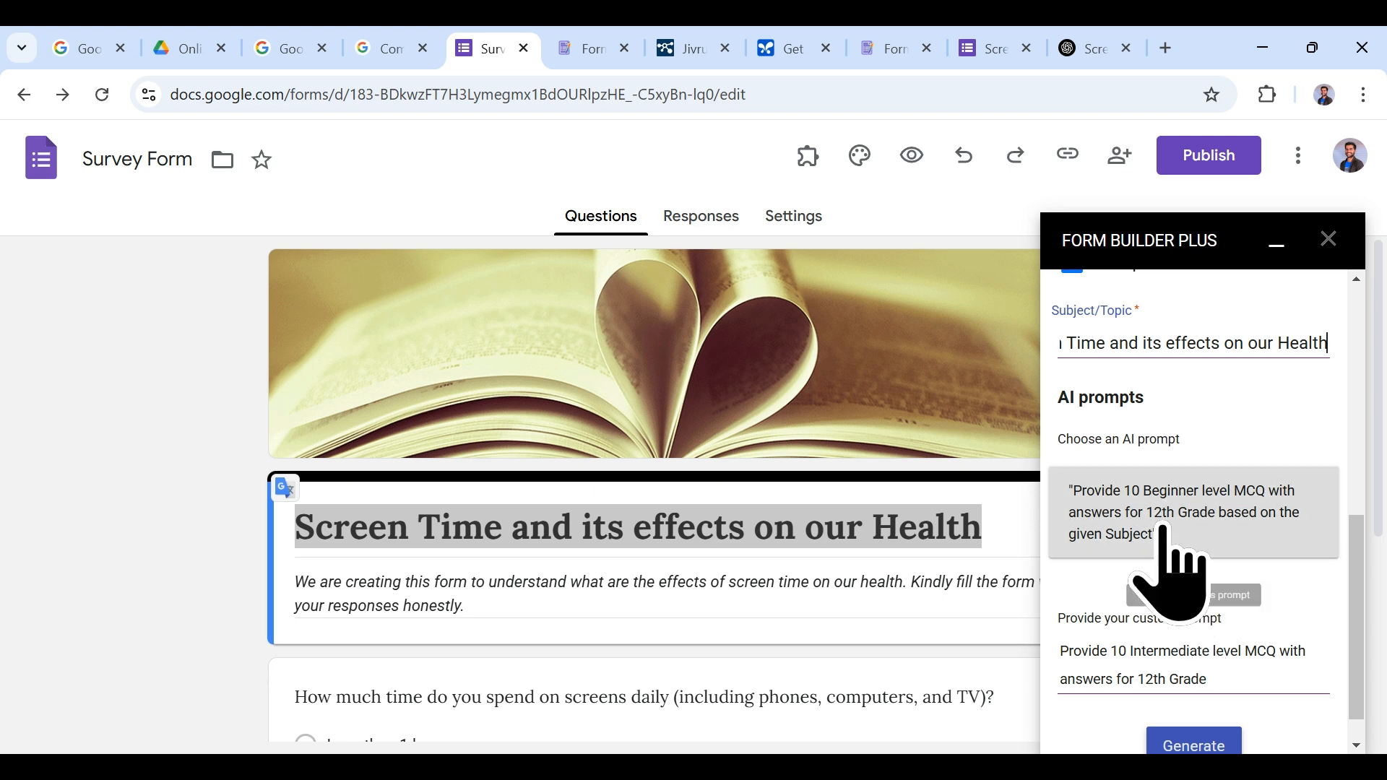
scroll(1178, 589, "down", 1)
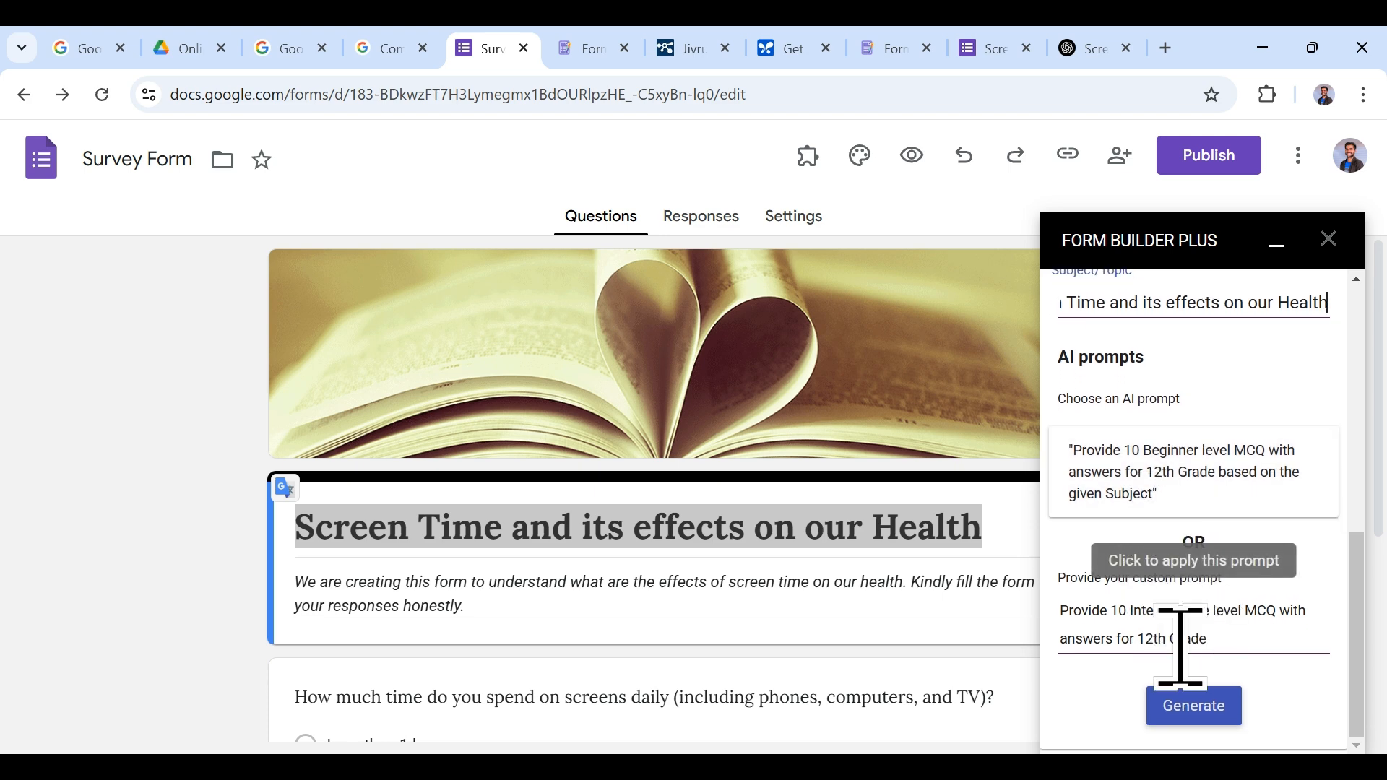
left_click(1205, 712)
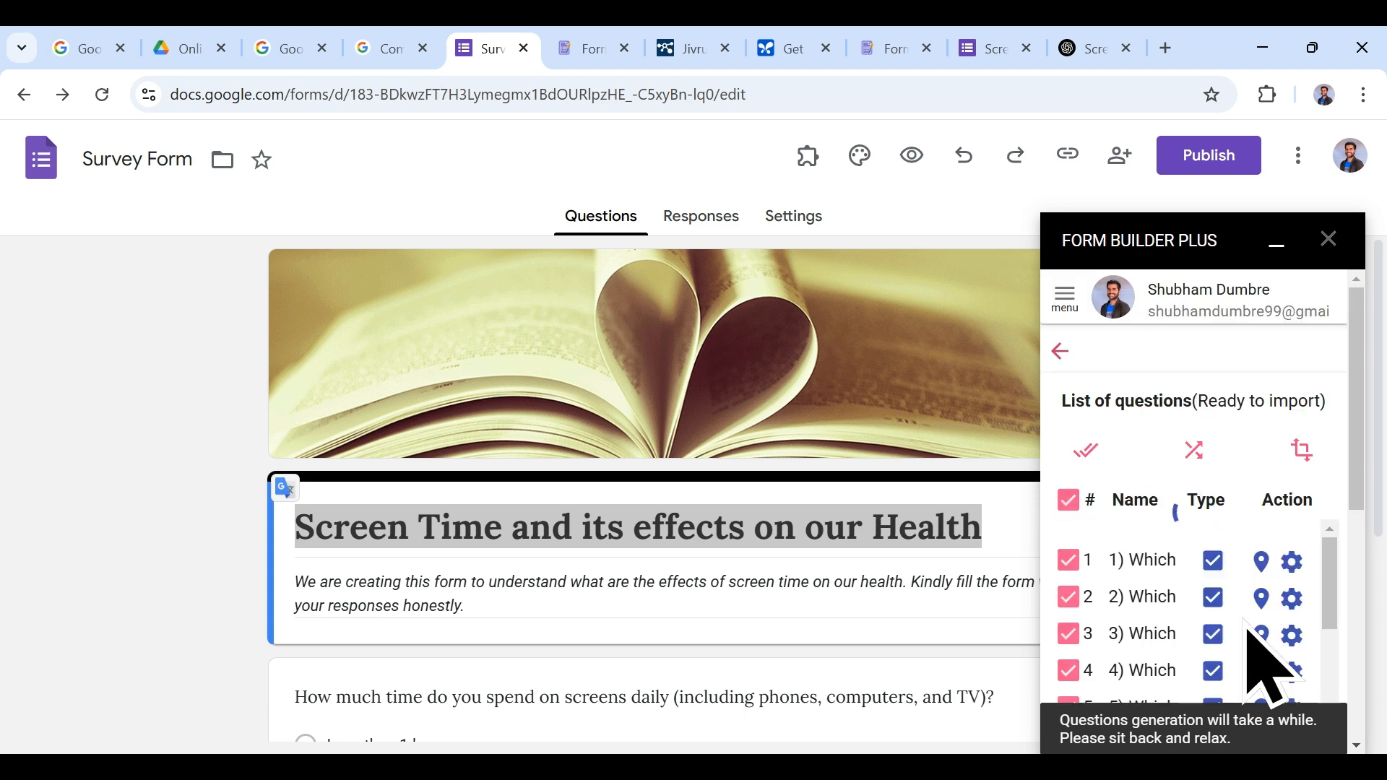
Step: Preview the ten generated questions, close the preview, and go back to generation settings
scroll(1282, 487, "down", 5)
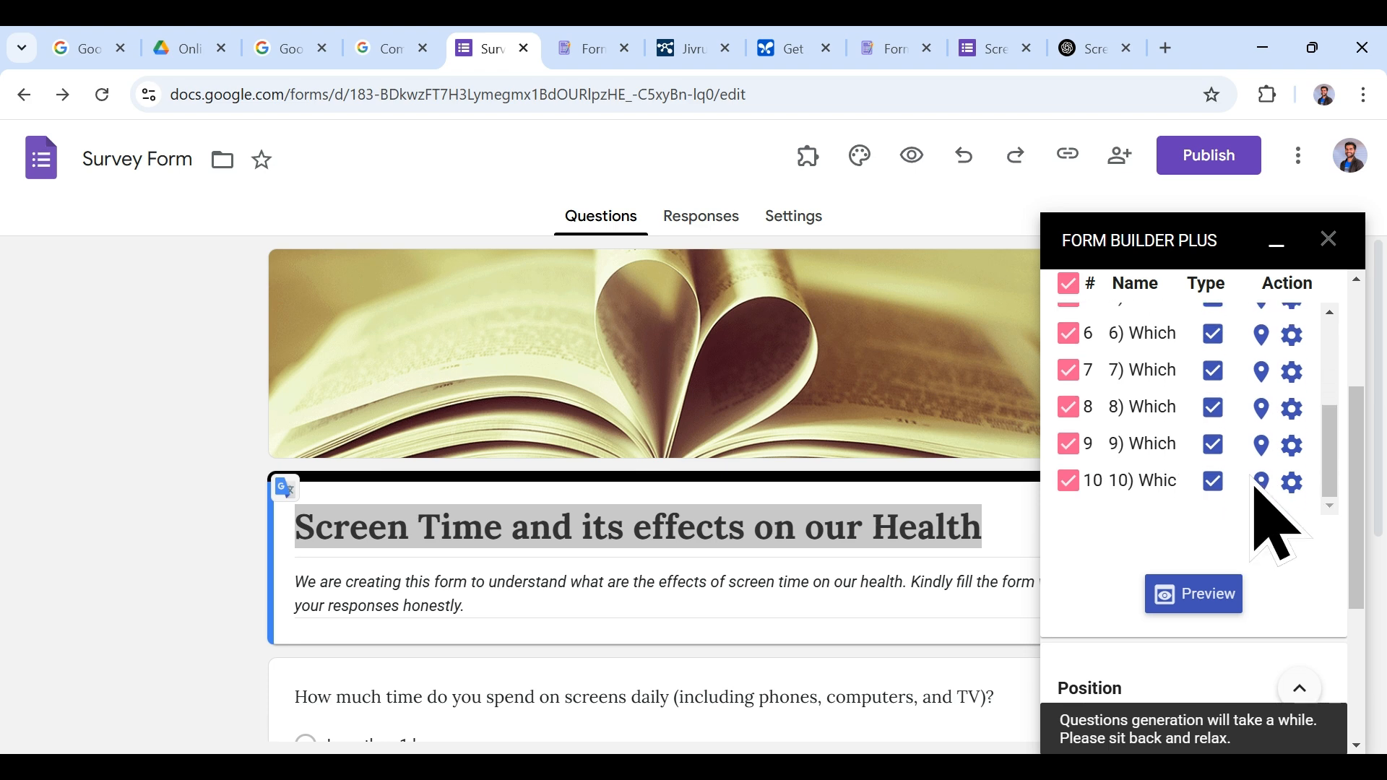
scroll(1264, 535, "down", 3)
scroll(1269, 556, "up", 2)
left_click(1207, 487)
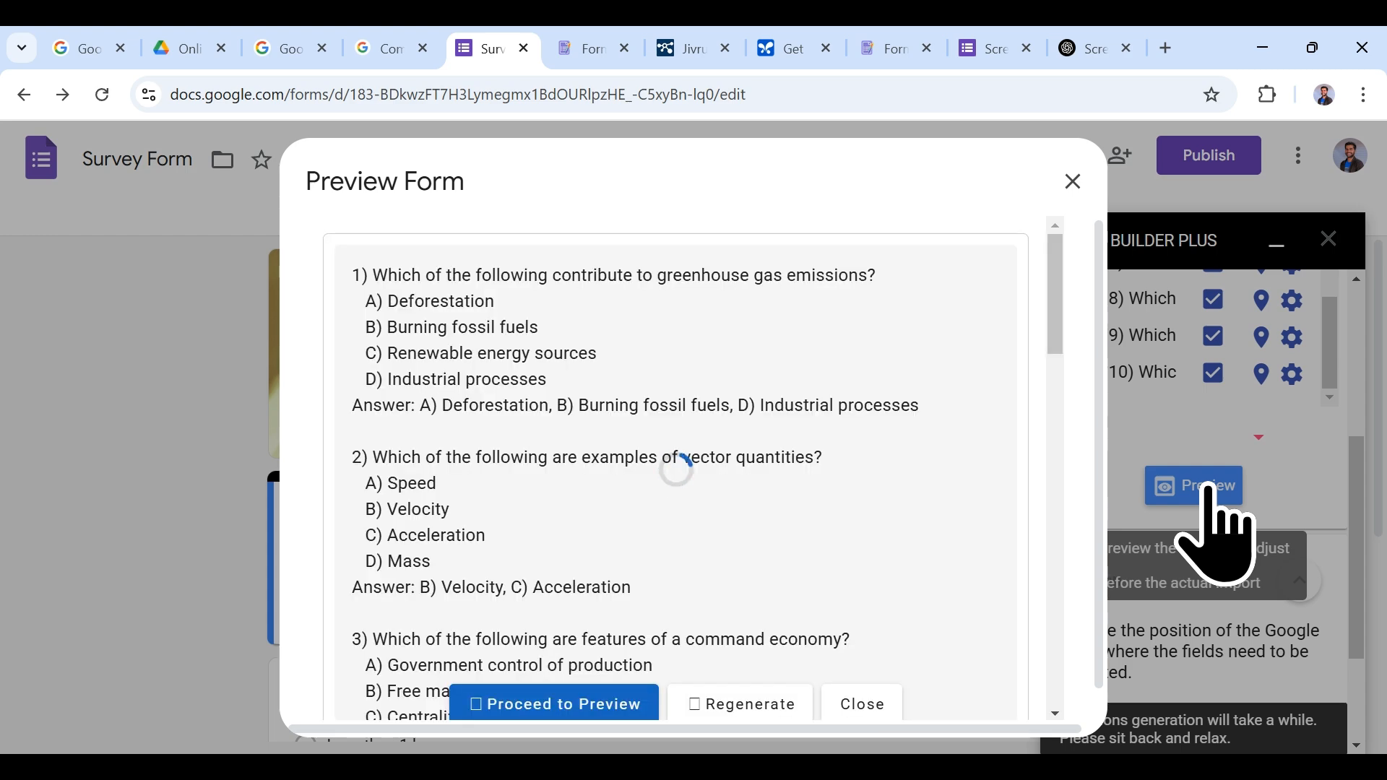
scroll(747, 460, "down", 3)
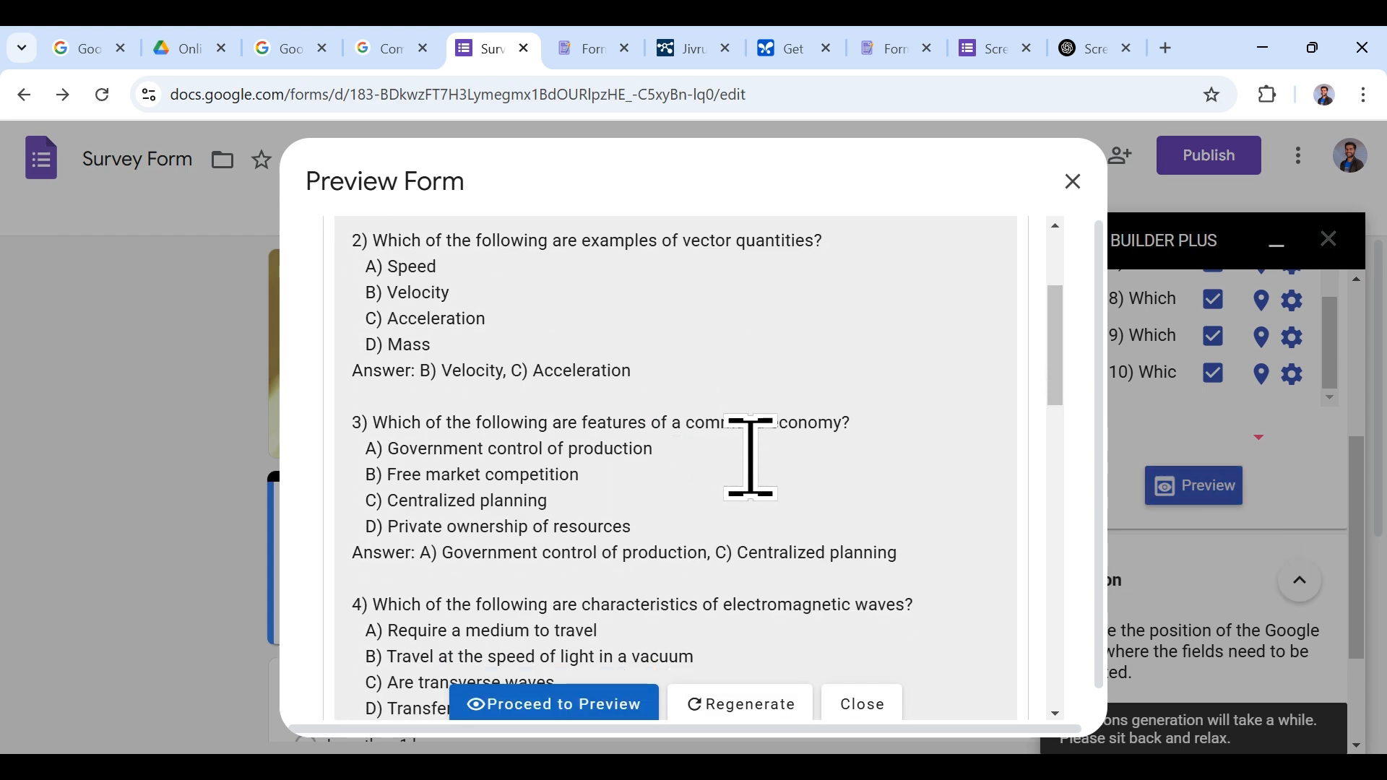
scroll(751, 460, "down", 8)
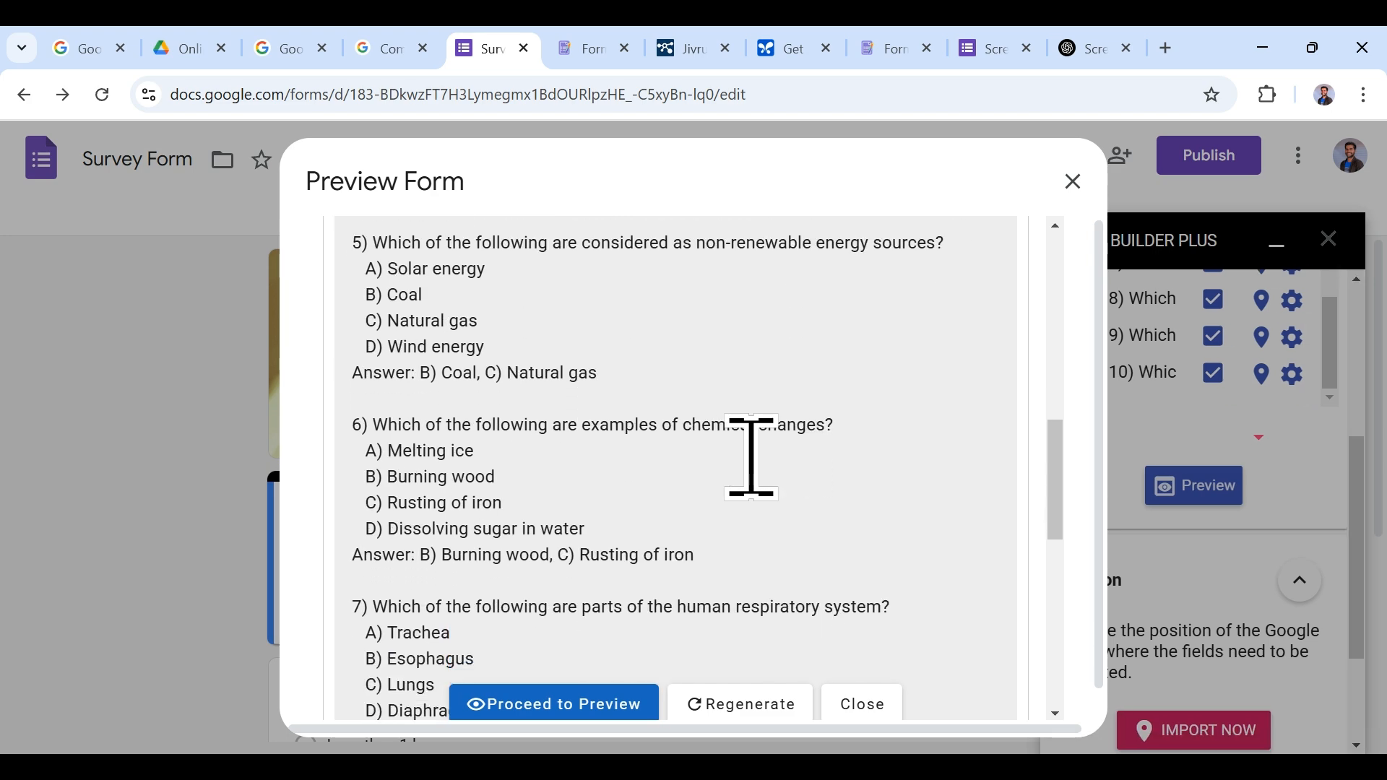
scroll(752, 459, "down", 8)
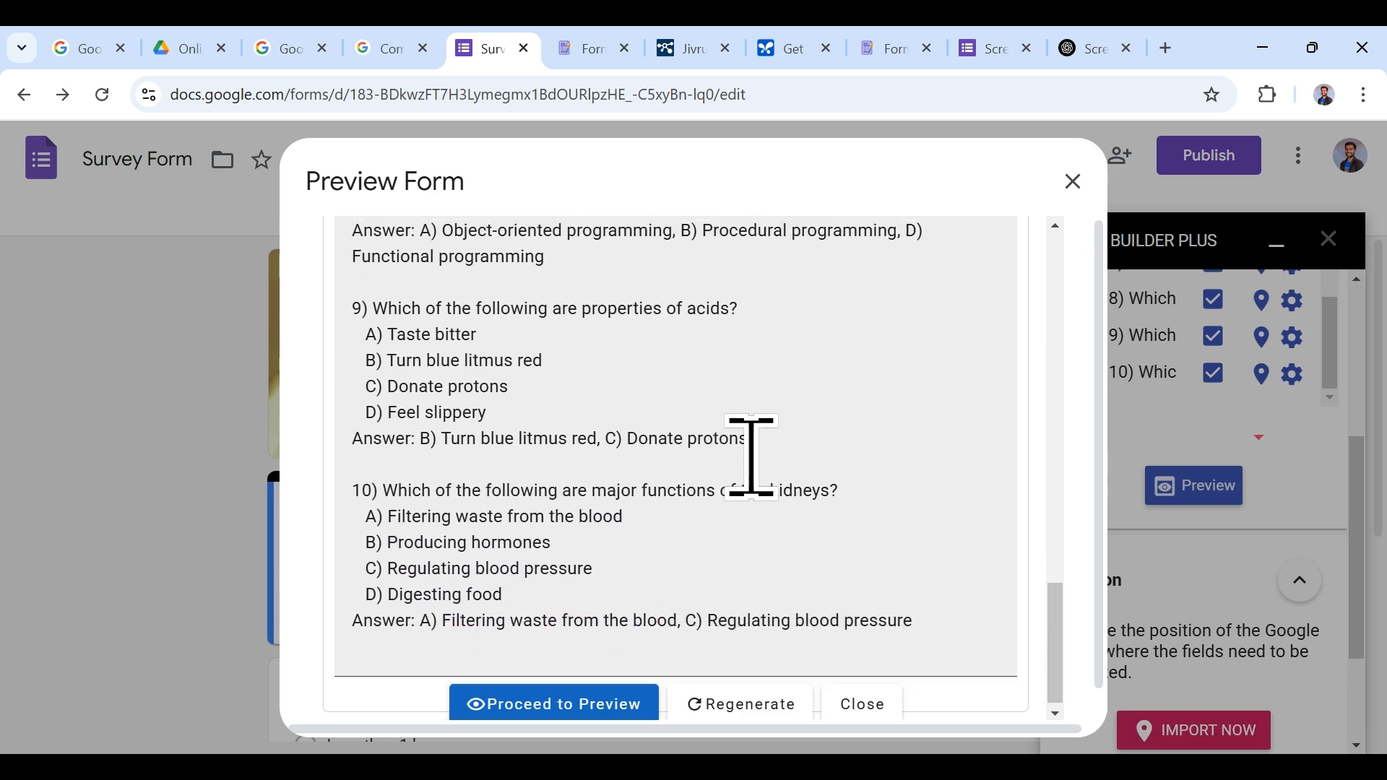
scroll(752, 460, "up", 15)
left_click(1073, 181)
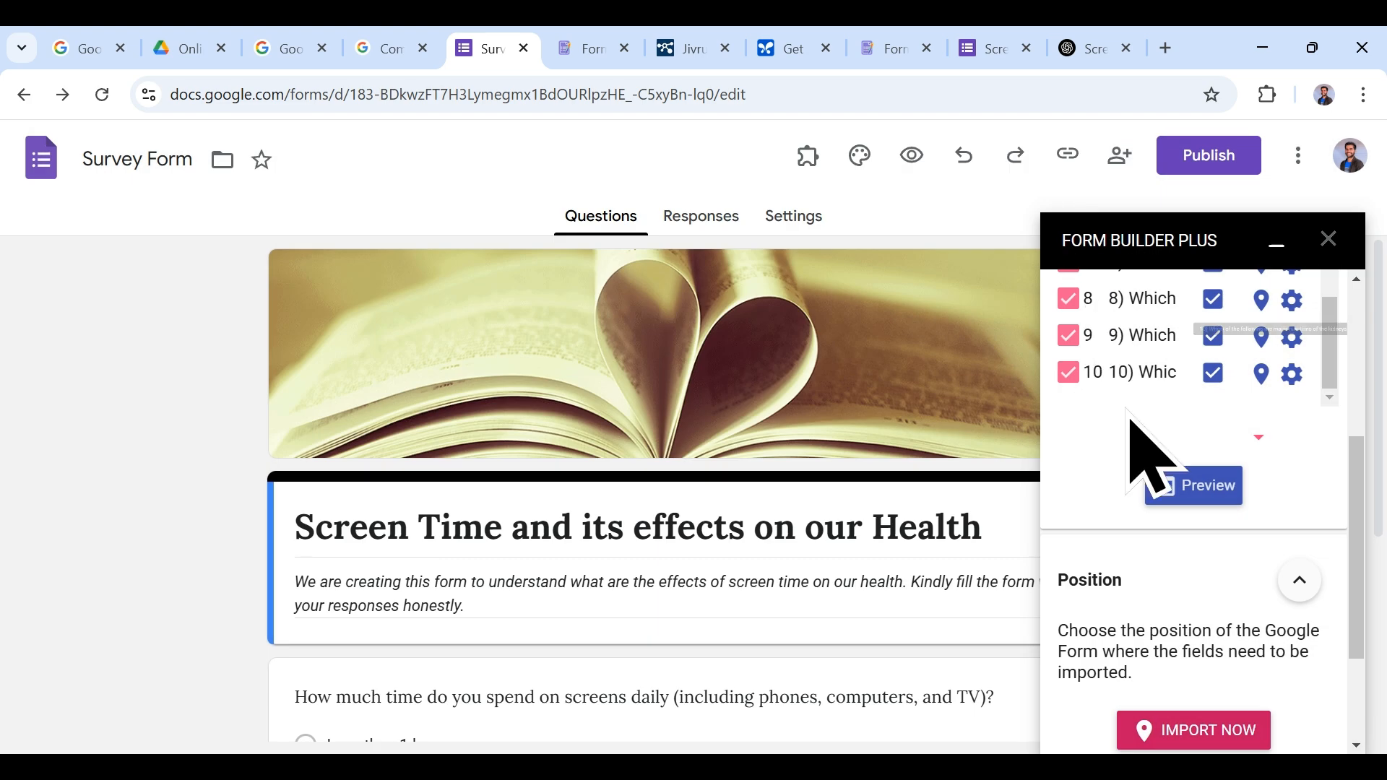
scroll(1149, 462, "up", 5)
left_click(1059, 351)
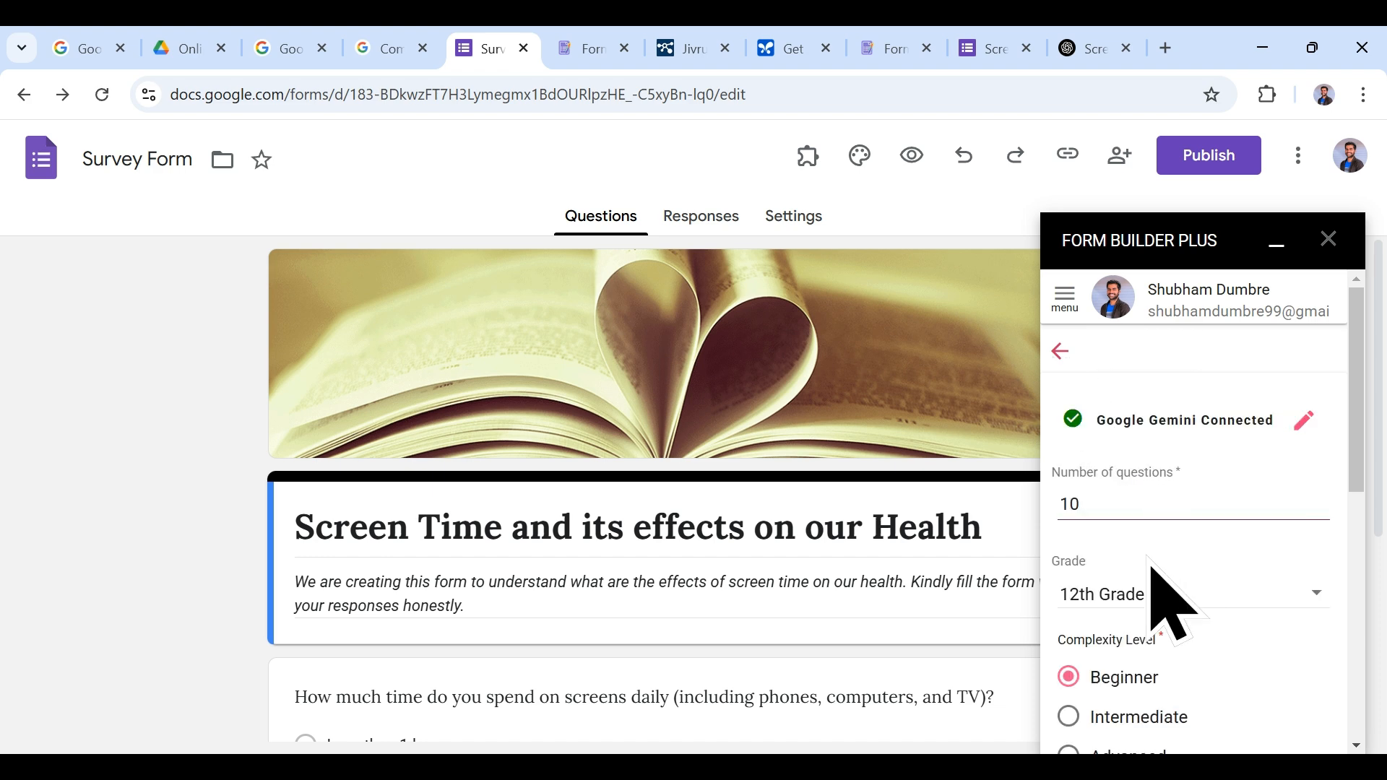
Step: Append the topic 'Digital Screen Time and its effects' to the custom prompt and regenerate
scroll(1152, 575, "down", 6)
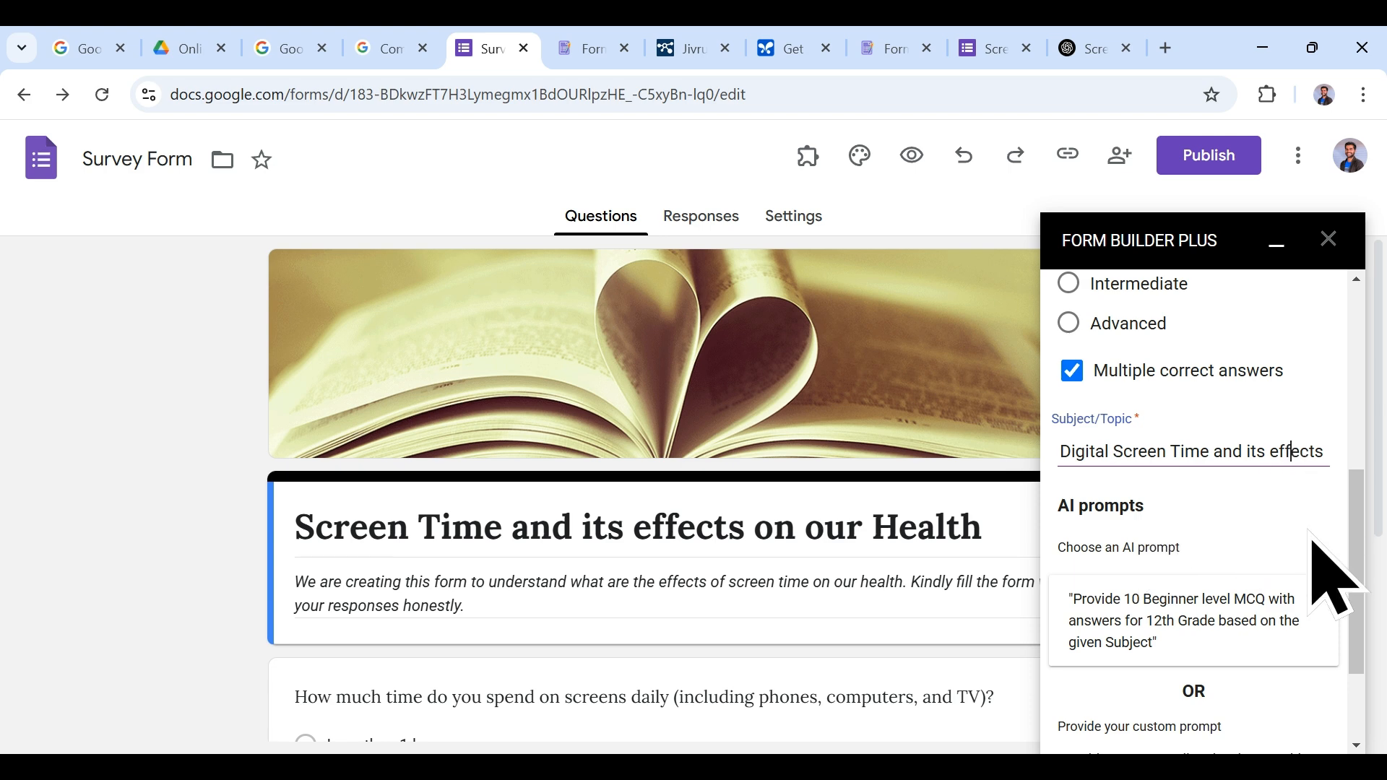
scroll(1333, 577, "down", 2)
triple_click(1225, 635)
left_click(1250, 639)
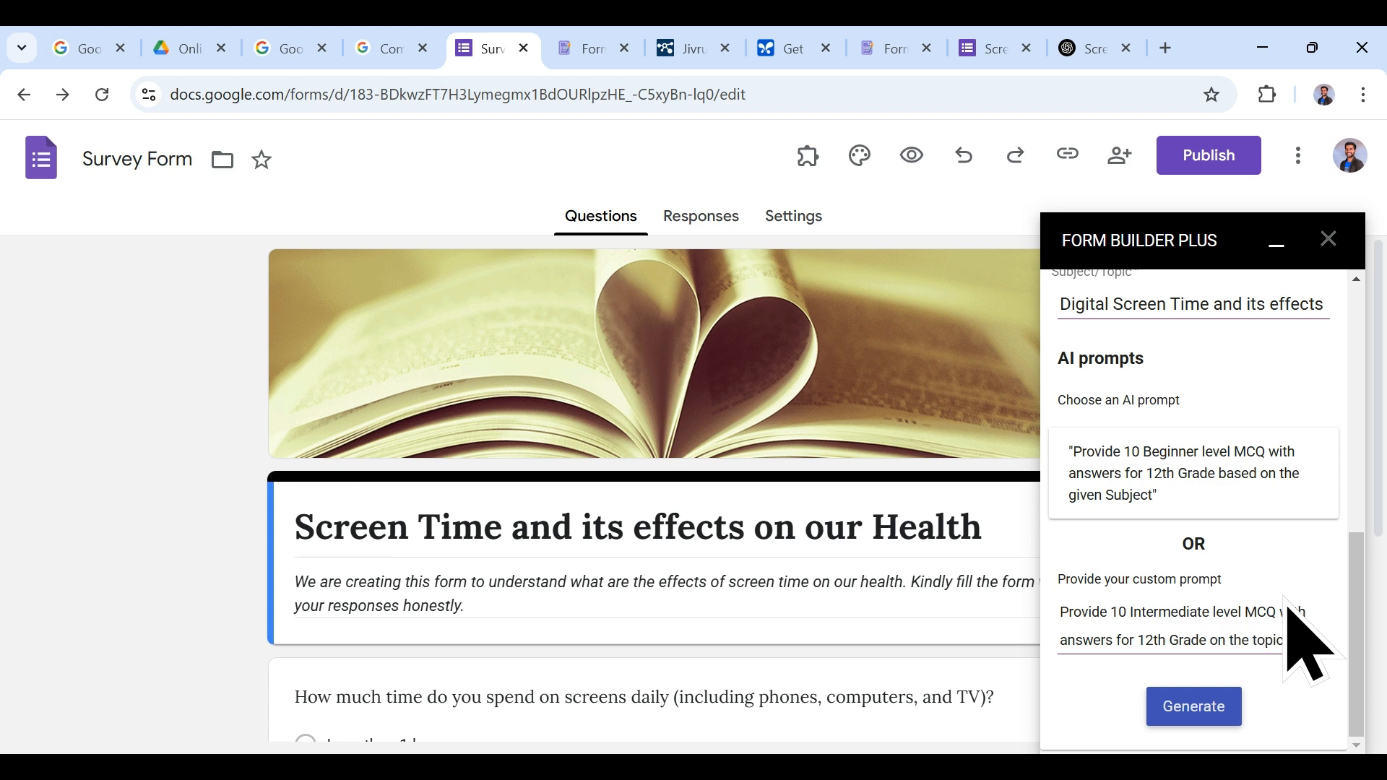
triple_click(1170, 303)
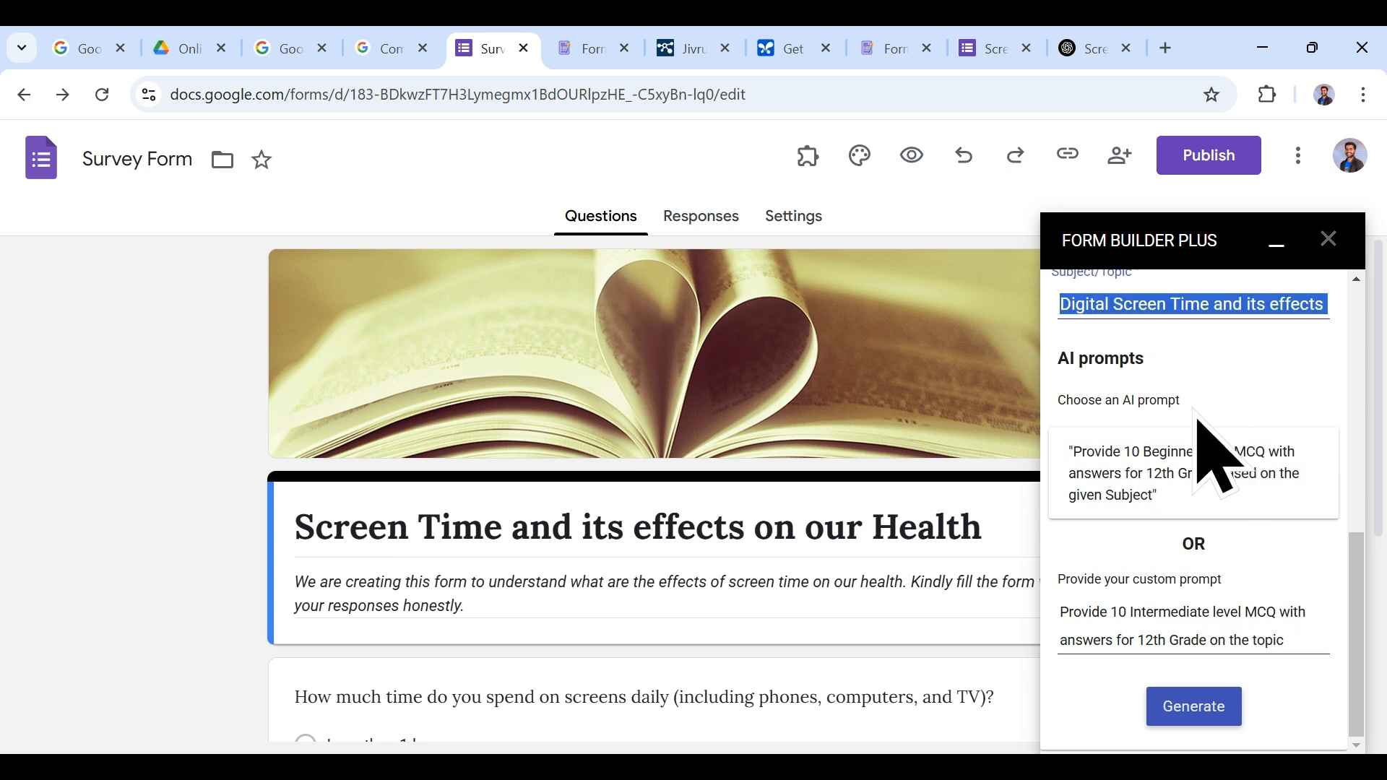
triple_click(1316, 643)
left_click(1316, 643)
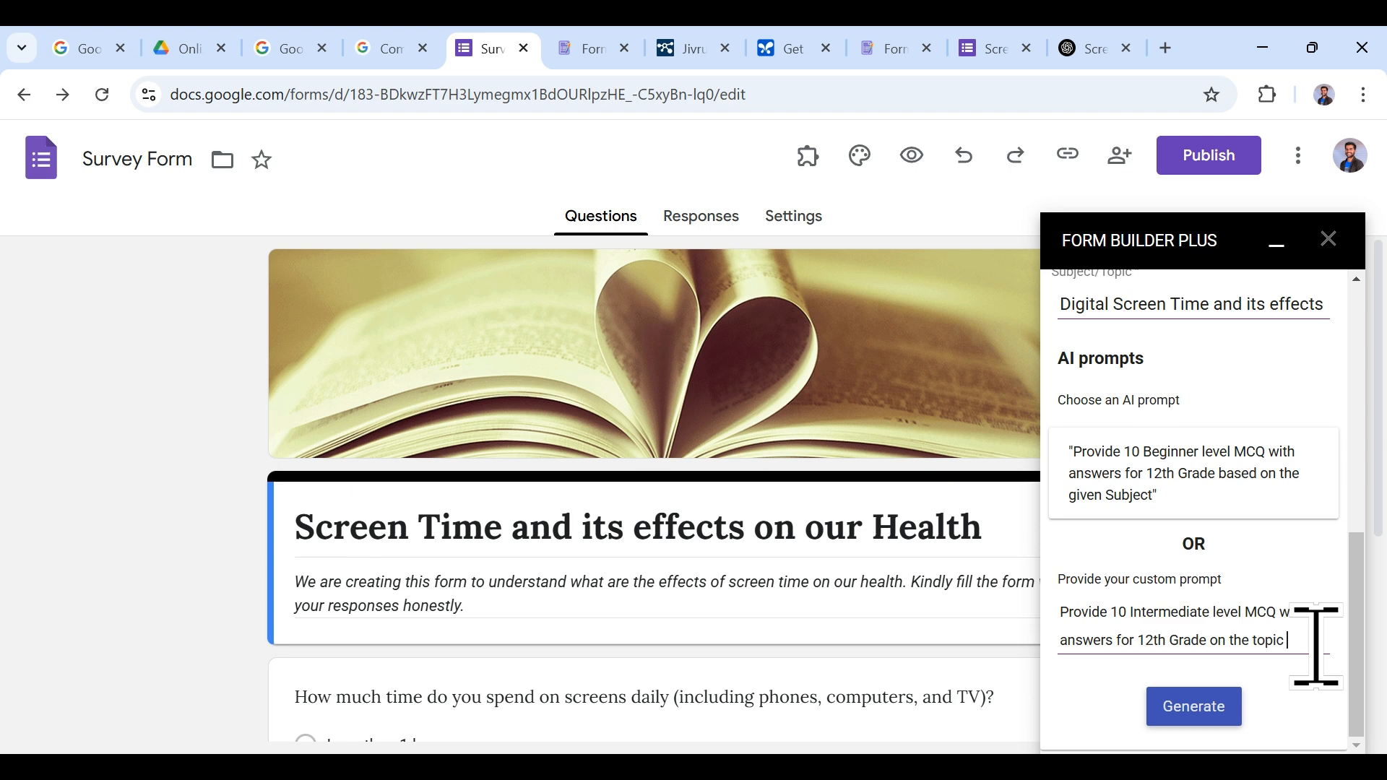
type("Digital Screen Time and its effects on our Health")
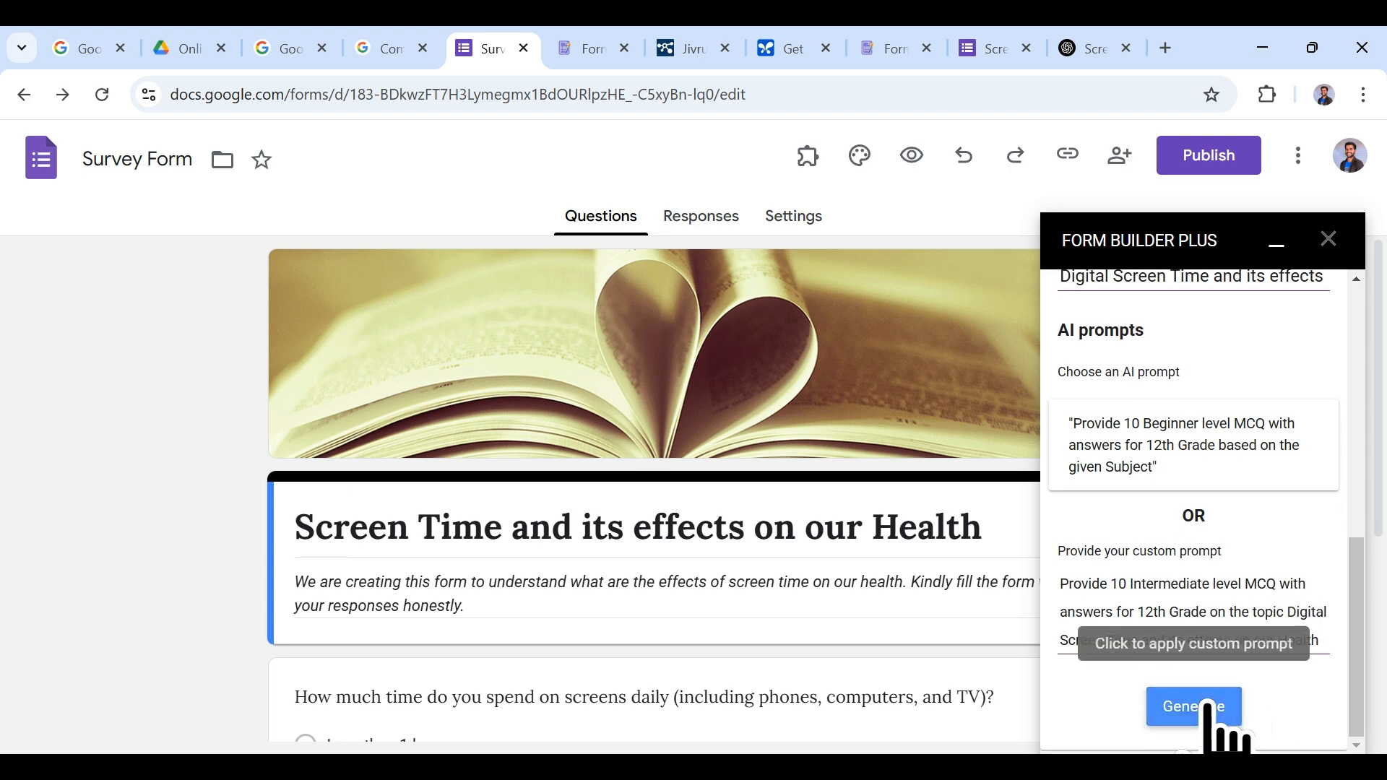
left_click(1207, 705)
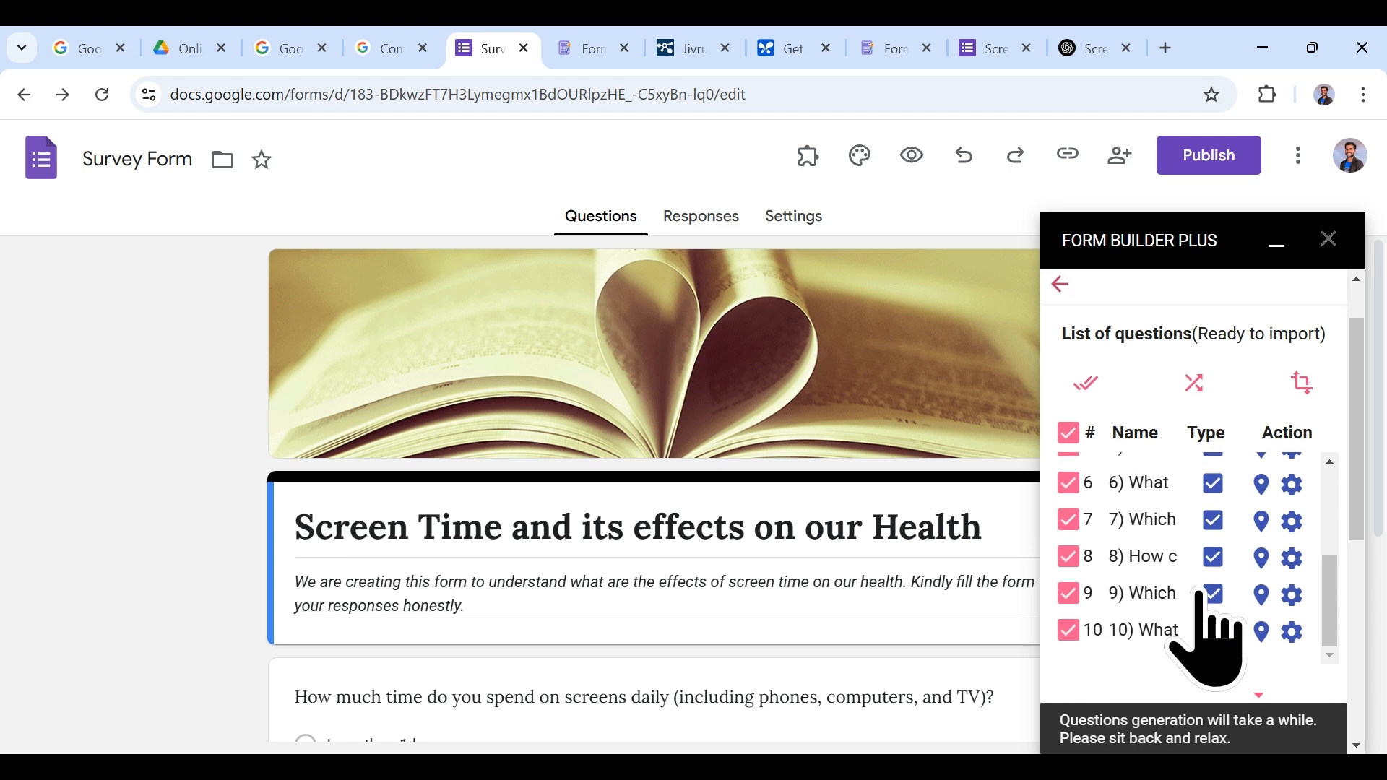
Step: Review the ten generated questions, send them to the form preview, and dismiss the wait notice
scroll(1203, 599, "down", 5)
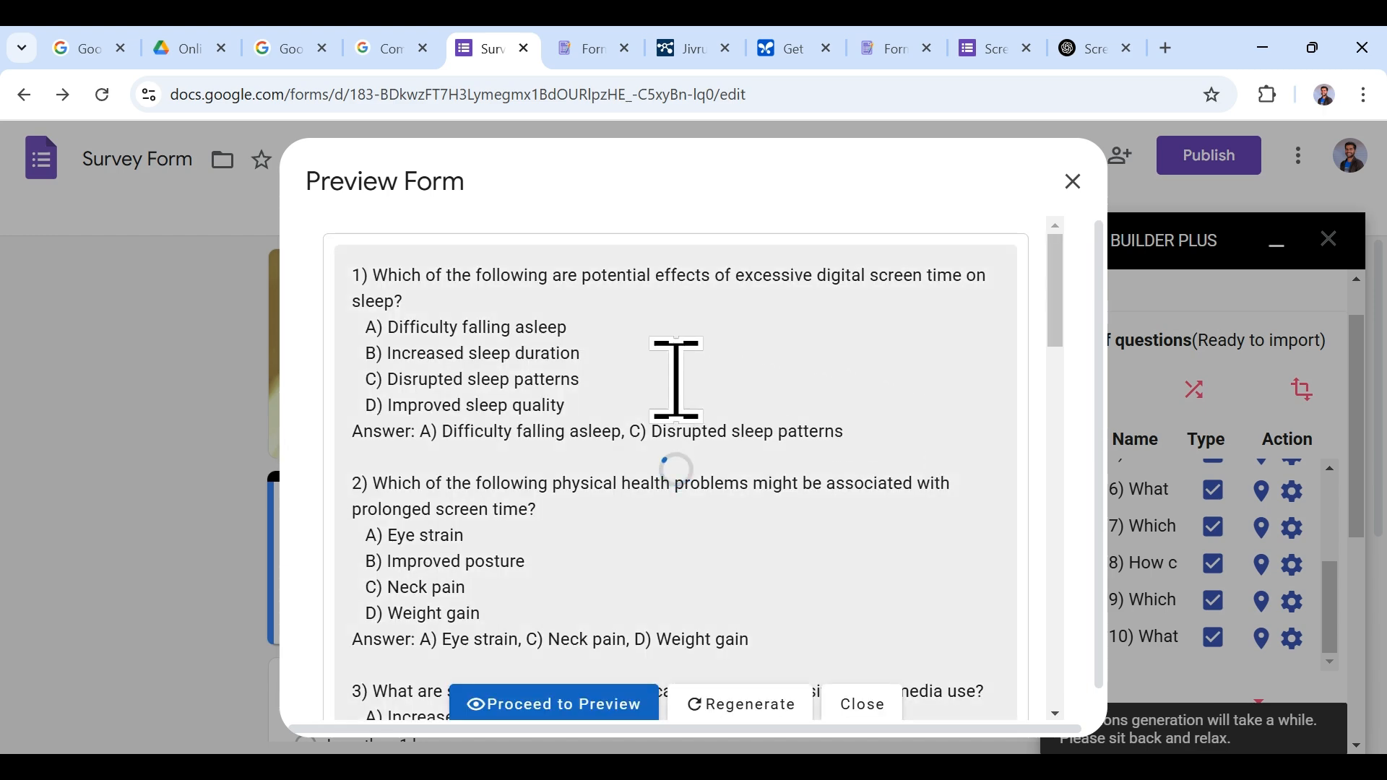
scroll(650, 499, "down", 7)
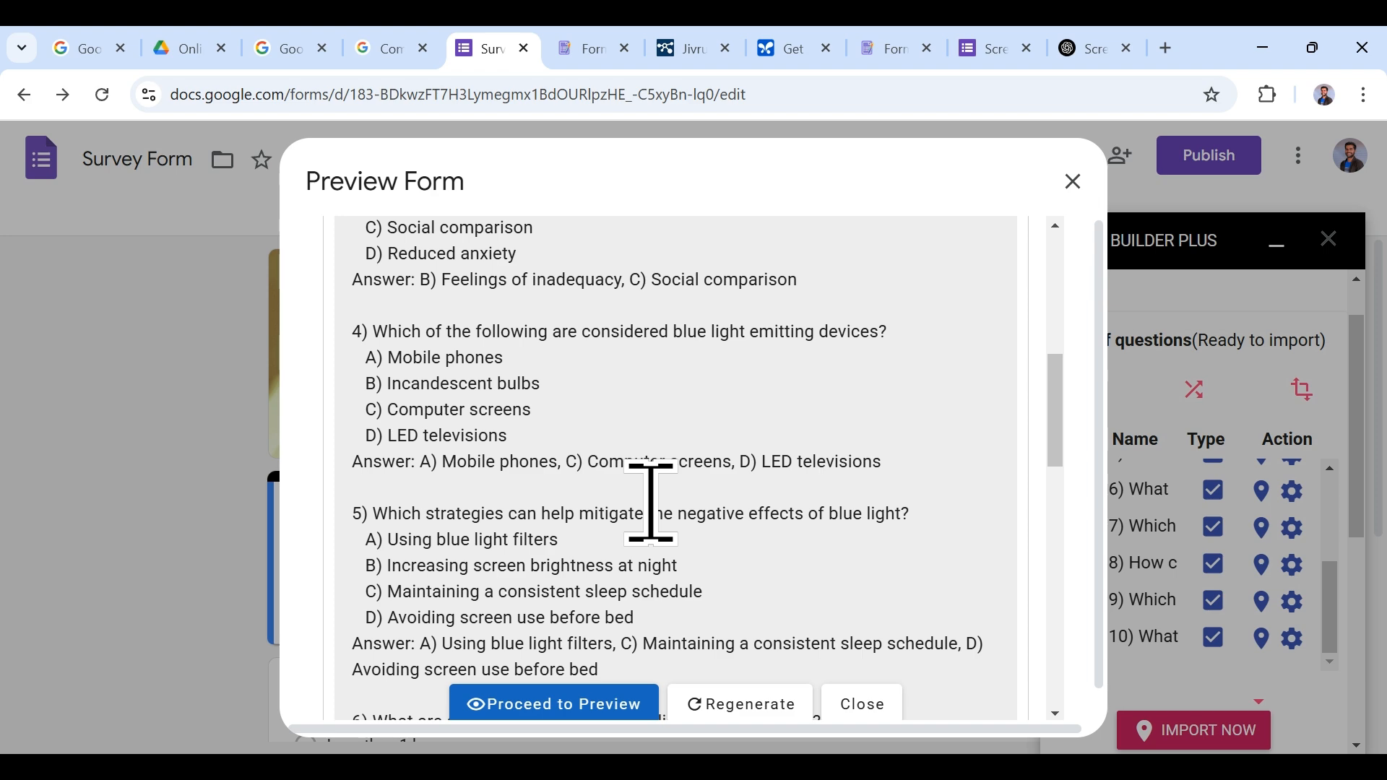
scroll(650, 502, "down", 8)
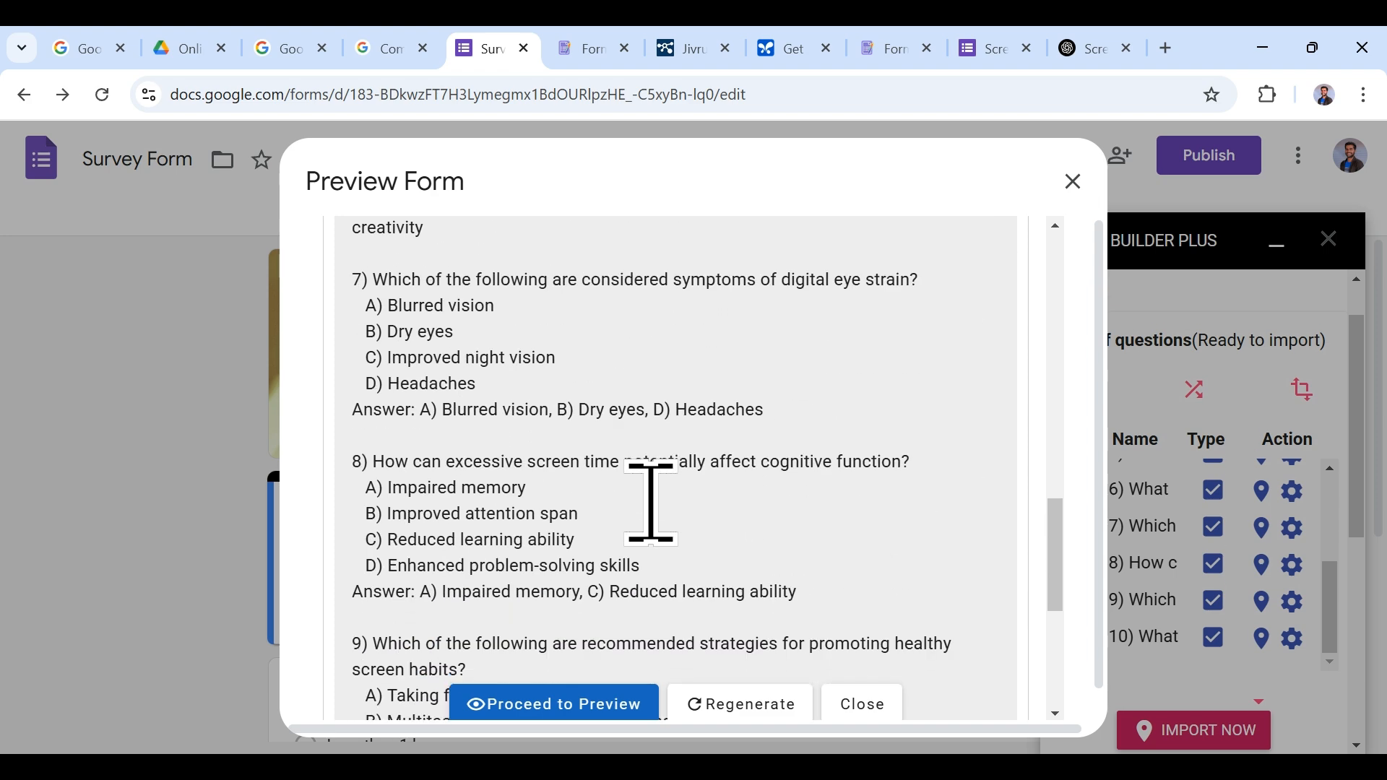
scroll(688, 525, "down", 3)
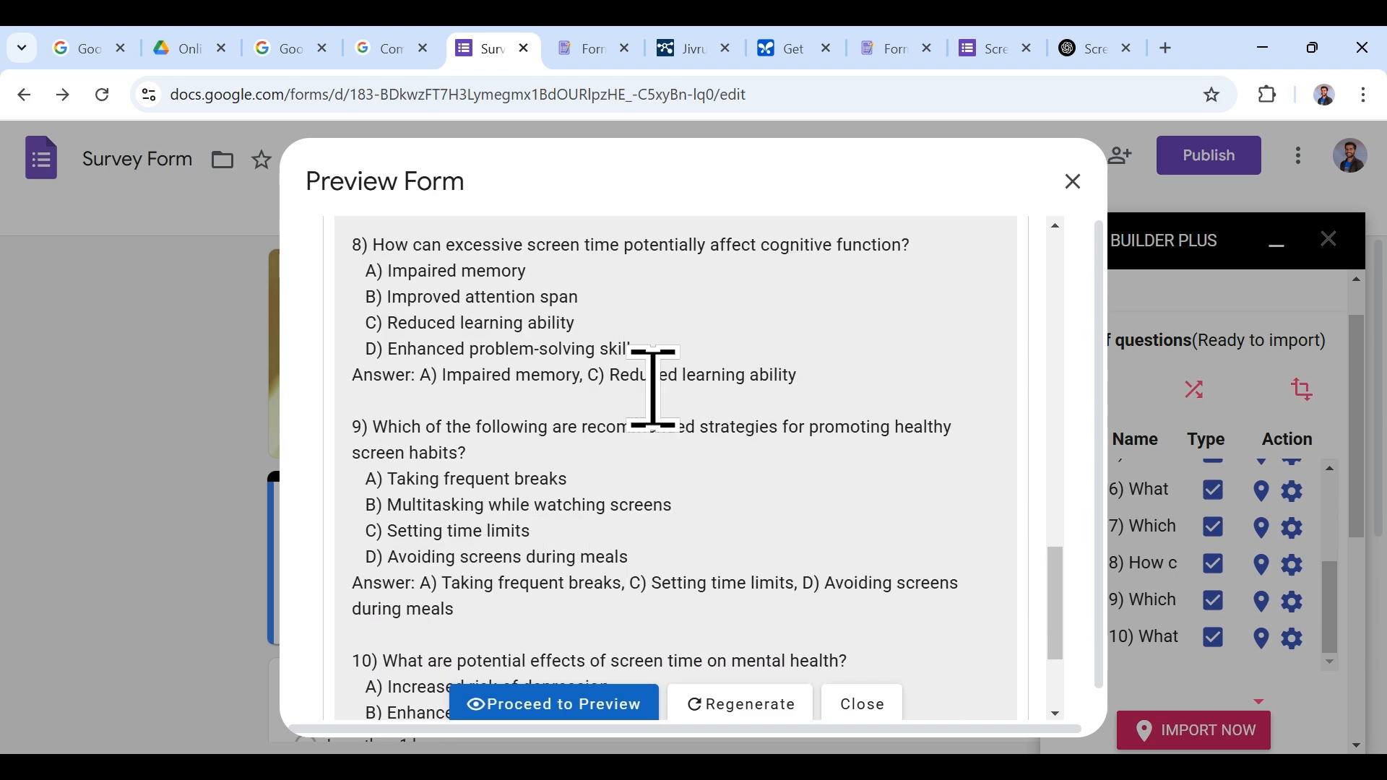
scroll(588, 573, "down", 3)
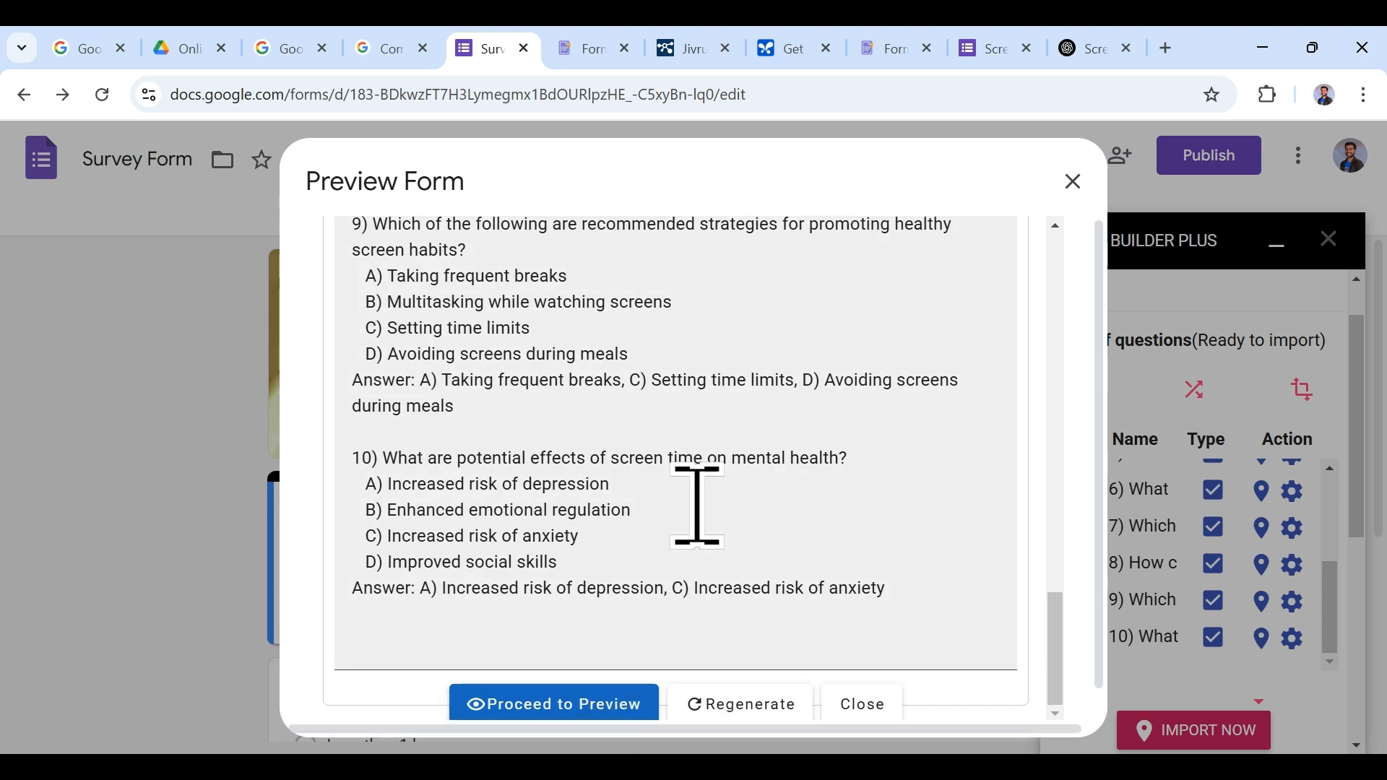
scroll(686, 542, "down", 1)
left_click(598, 686)
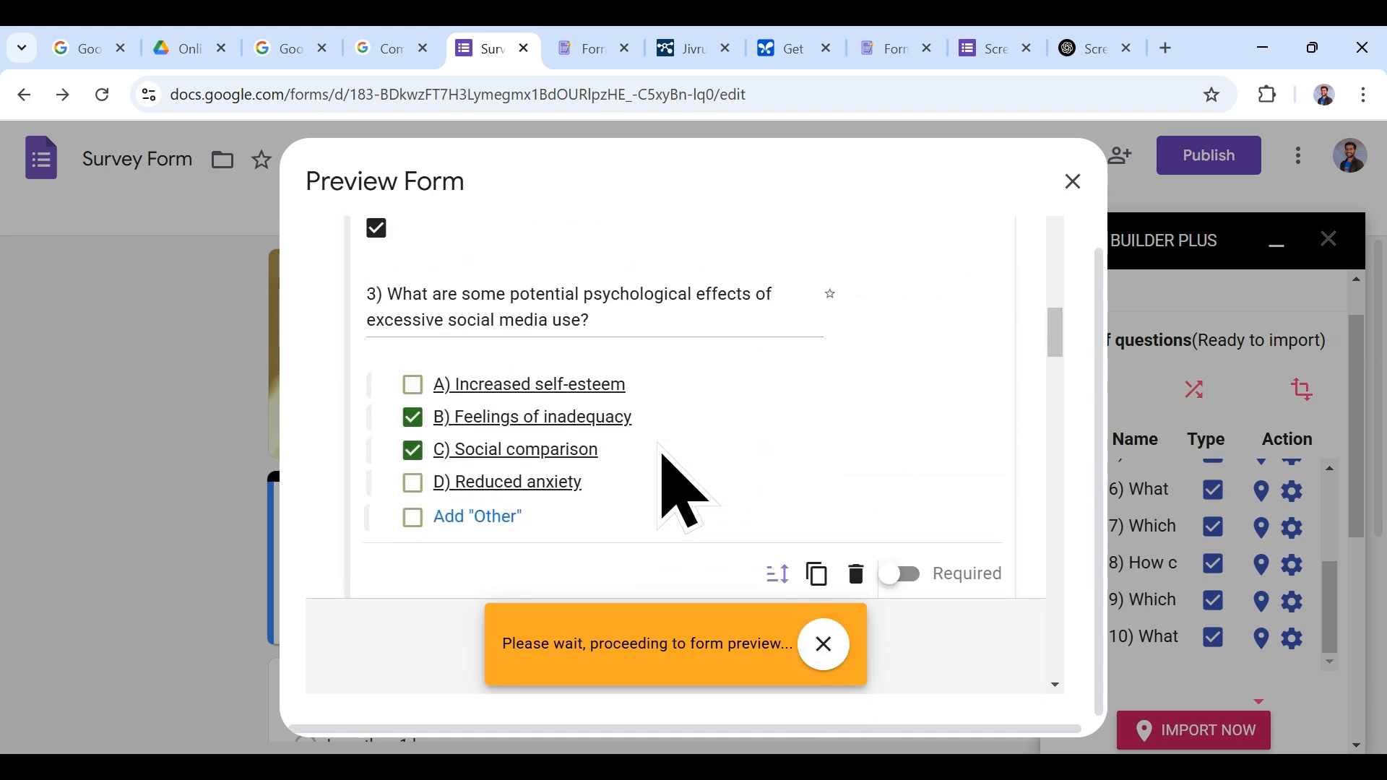
scroll(683, 495, "down", 4)
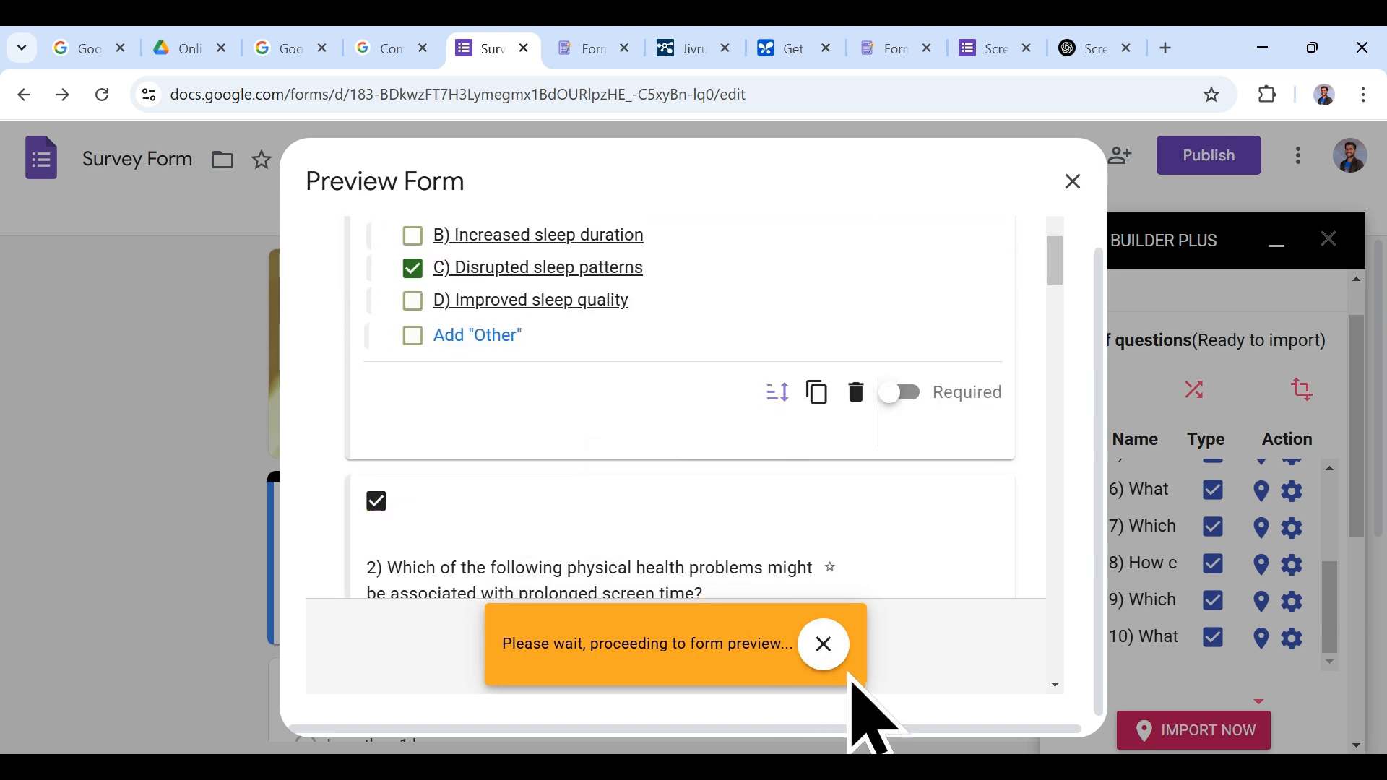
left_click(827, 645)
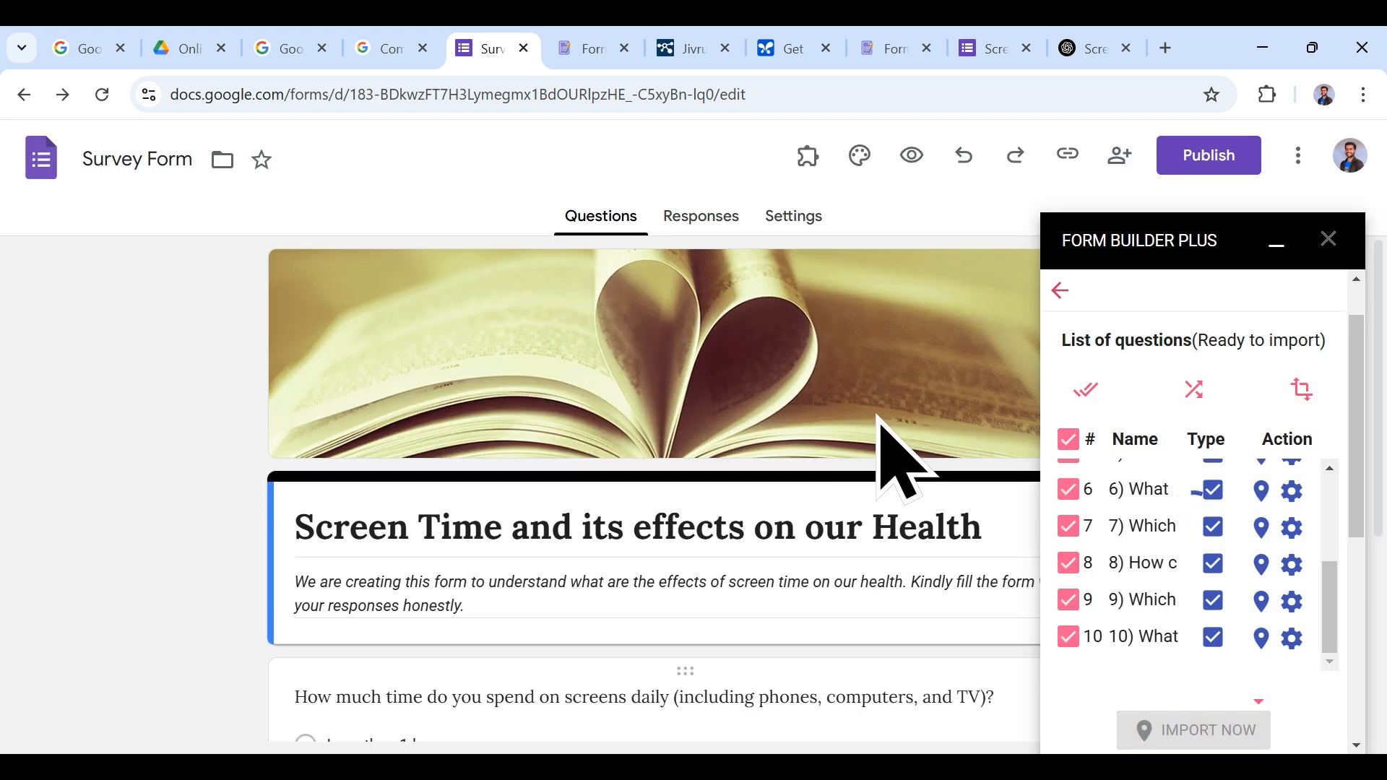
Step: Import the ten listed questions into the form with Form Builder Plus
scroll(880, 420, "down", 5)
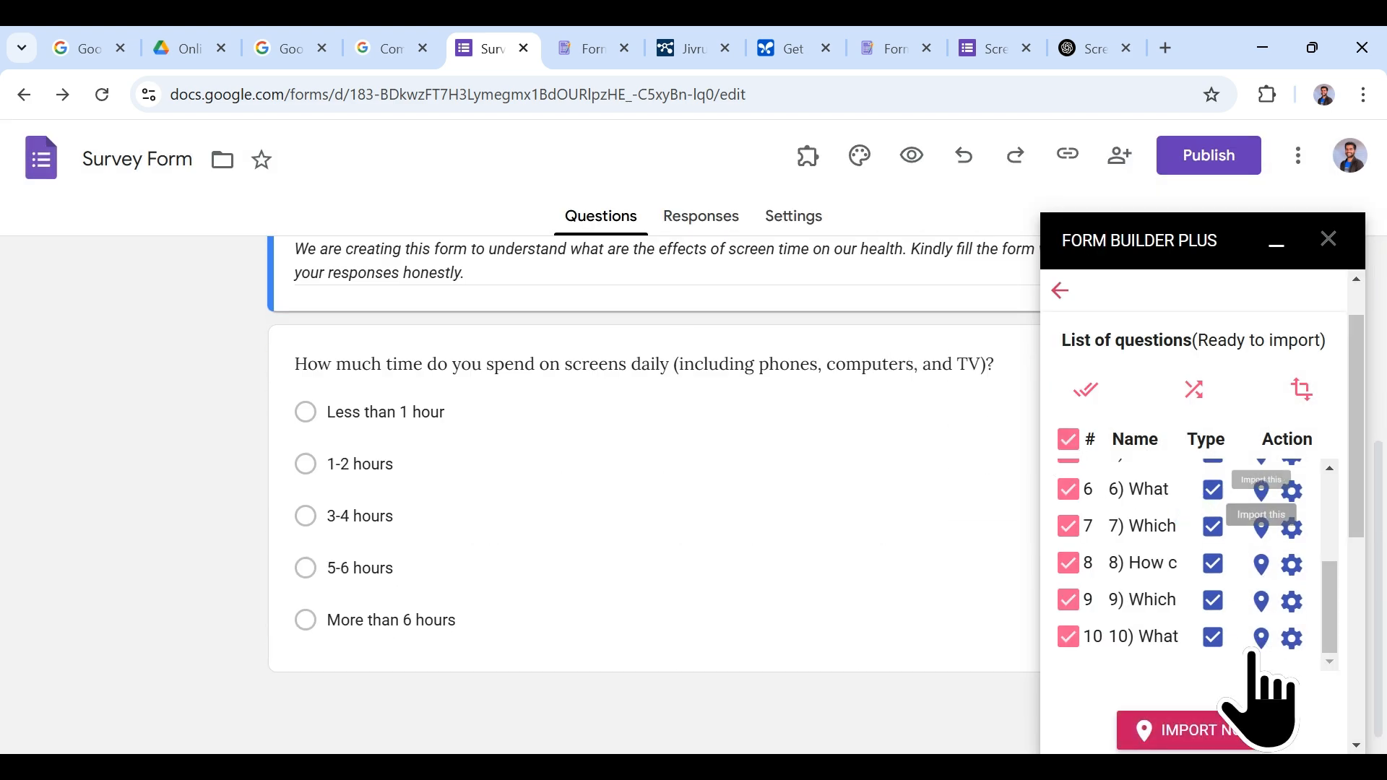
scroll(1213, 560, "up", 3)
scroll(1216, 563, "down", 3)
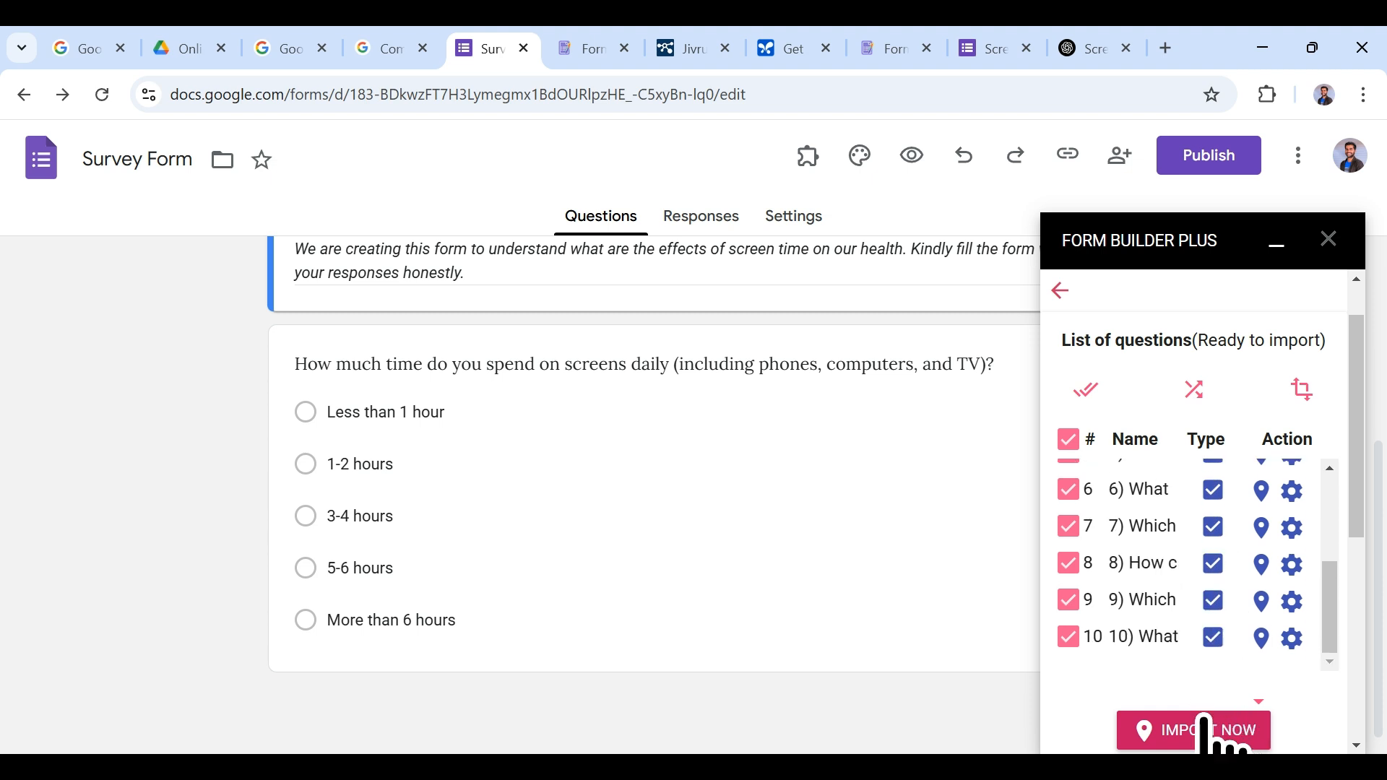
left_click(1207, 731)
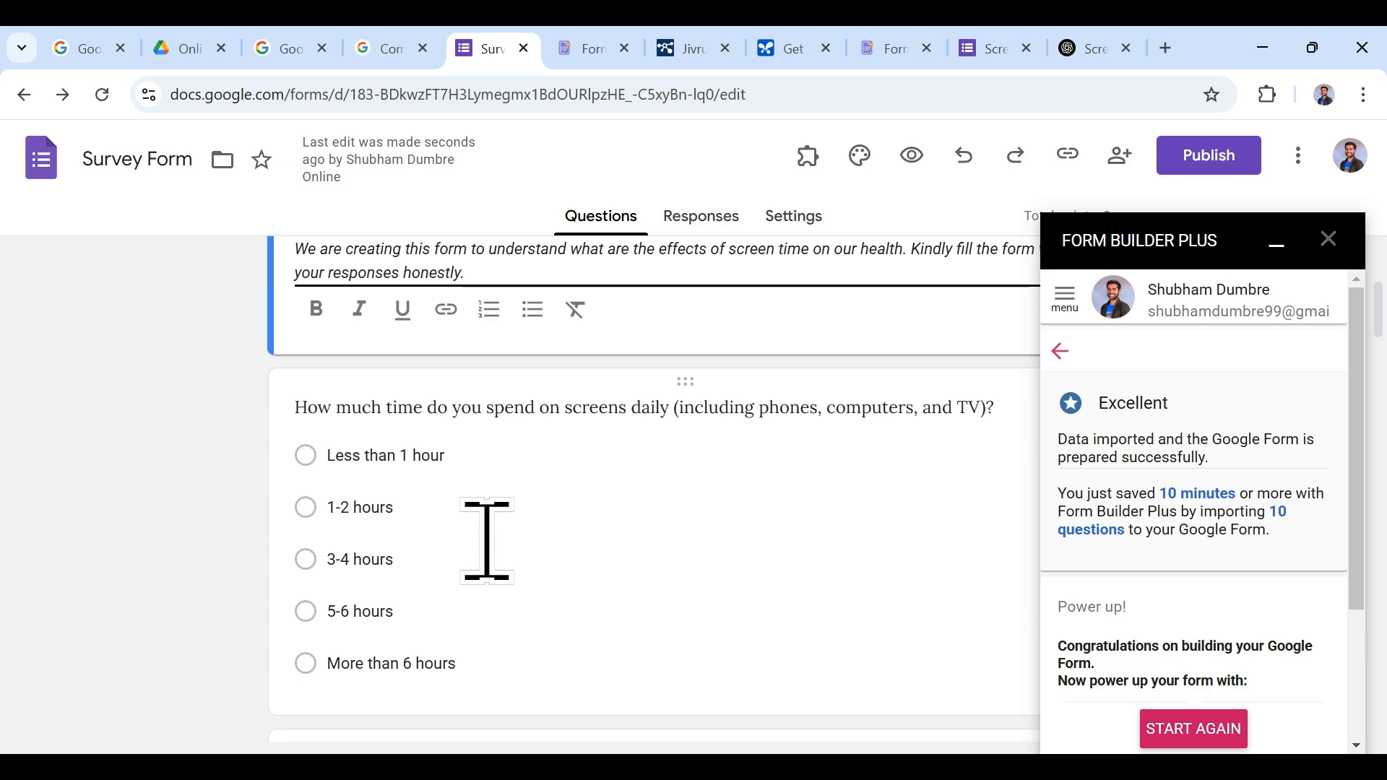
Step: Minimize the Form Builder Plus panel, scroll the form, and open its preview
scroll(621, 482, "up", 1)
scroll(621, 480, "down", 10)
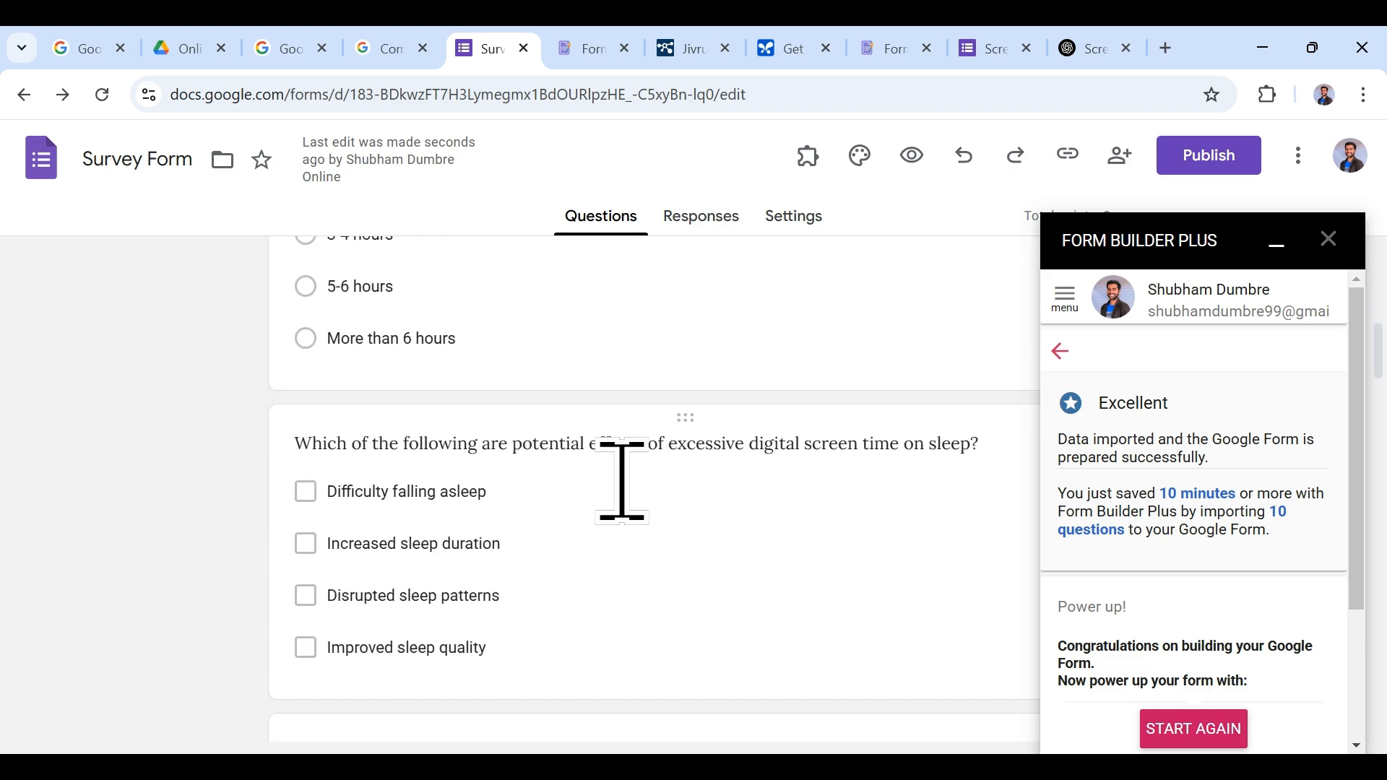
left_click(1276, 246)
scroll(780, 510, "down", 6)
scroll(790, 526, "down", 15)
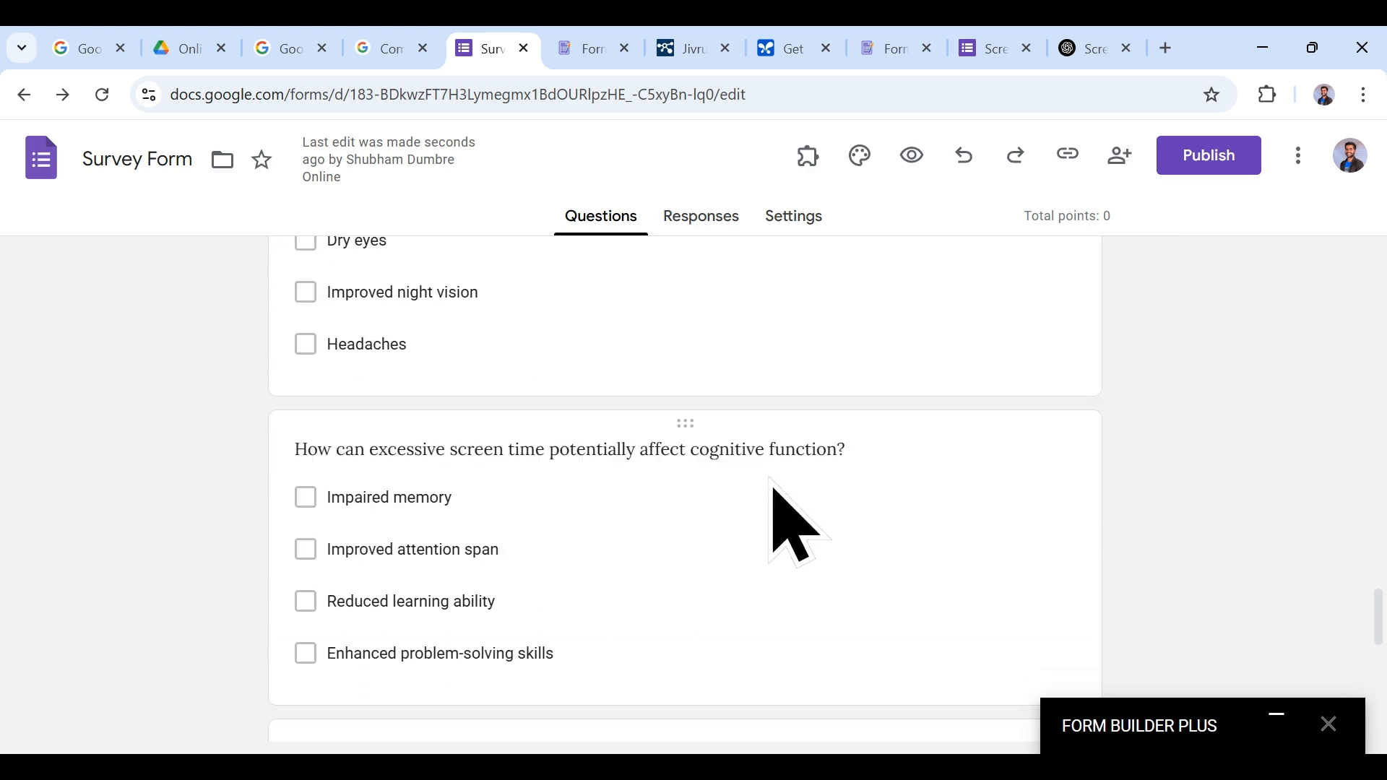
left_click(911, 155)
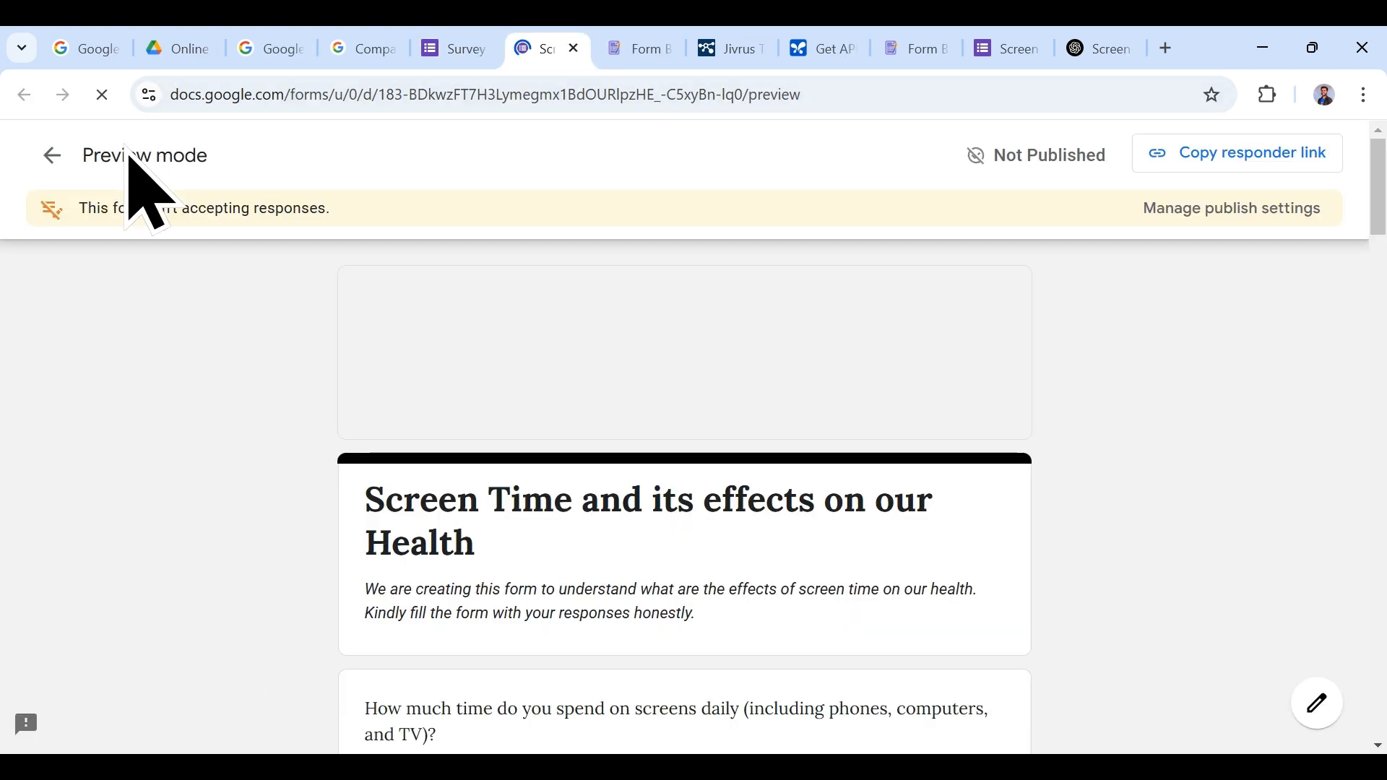
Step: Scroll through the preview, then scroll the Form Builder Plus sidebar down to Export To
scroll(932, 372, "down", 4)
scroll(942, 491, "down", 15)
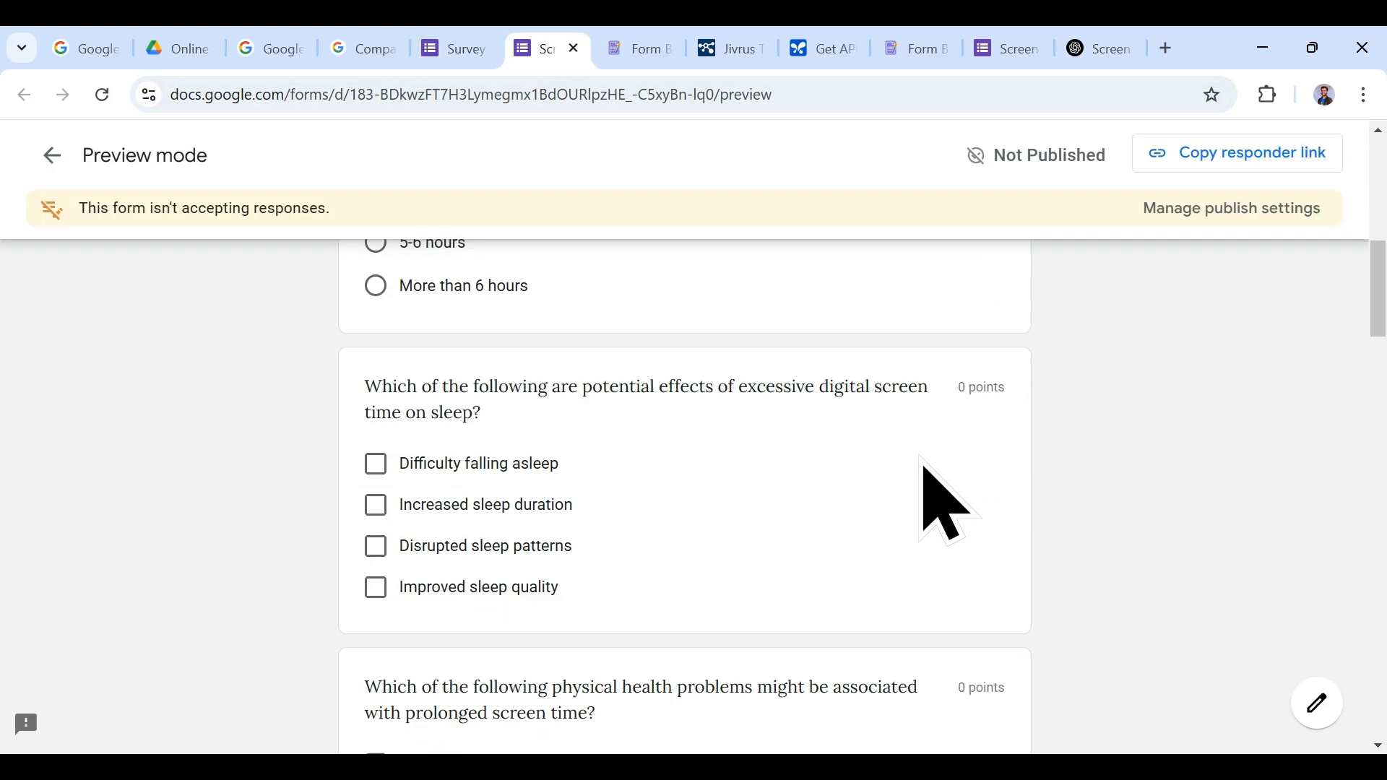
scroll(943, 498, "down", 15)
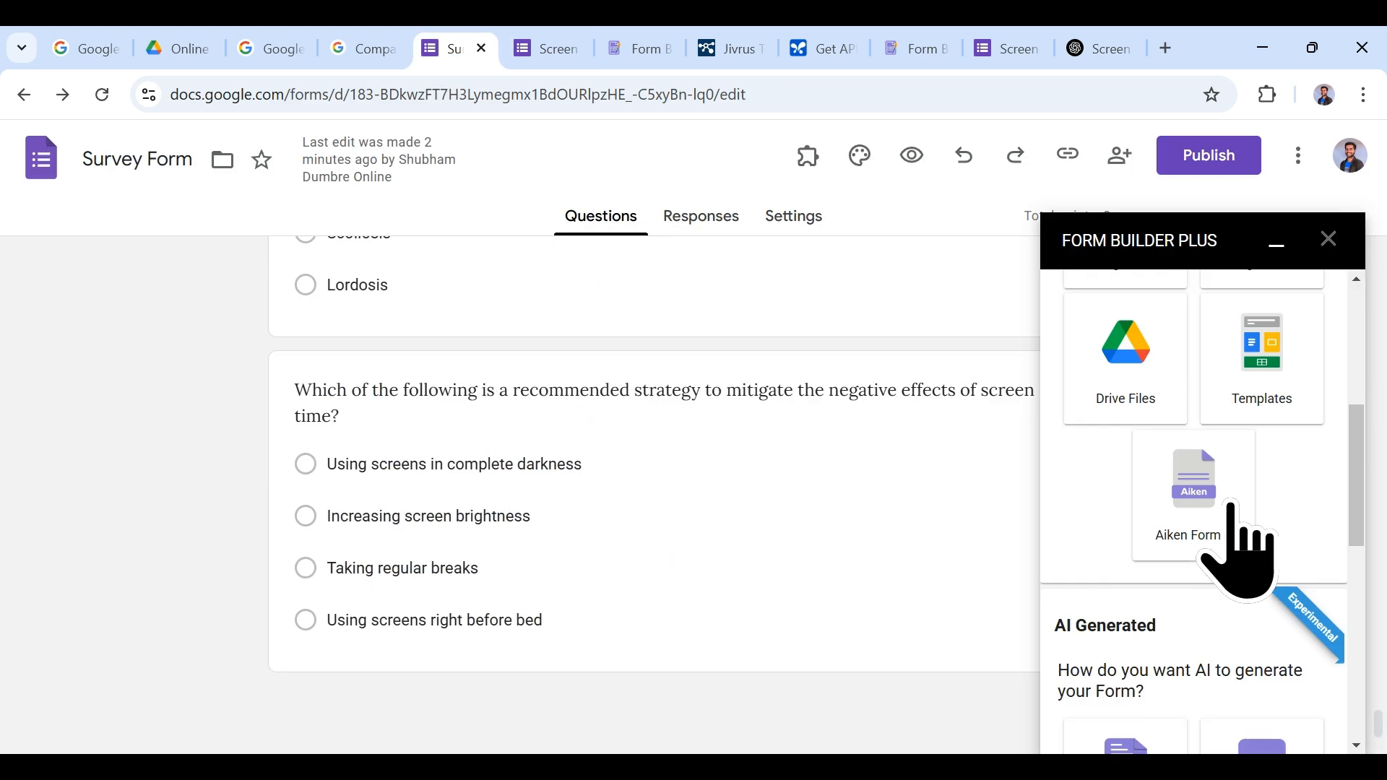
scroll(1231, 506, "up", 3)
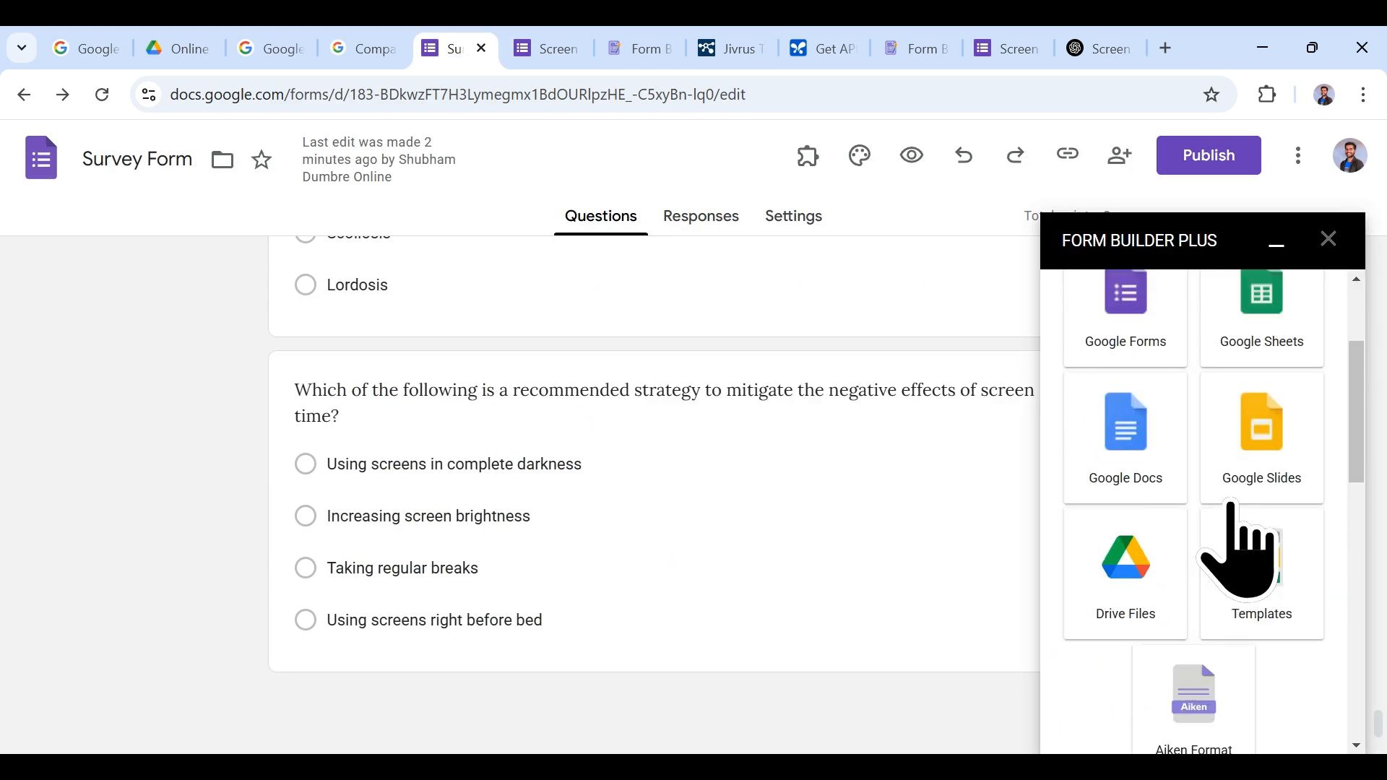
scroll(1231, 505, "down", 1)
scroll(1235, 506, "down", 4)
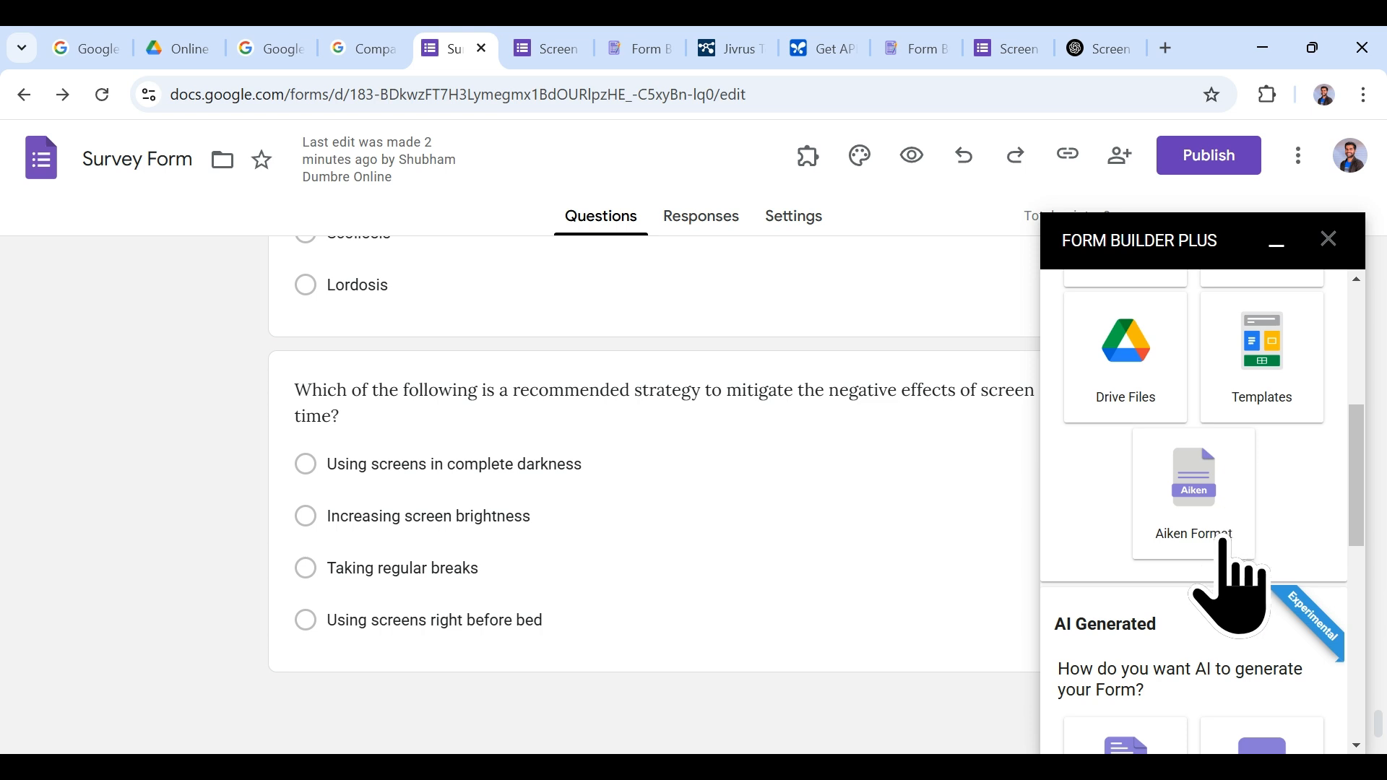
scroll(1232, 535, "down", 3)
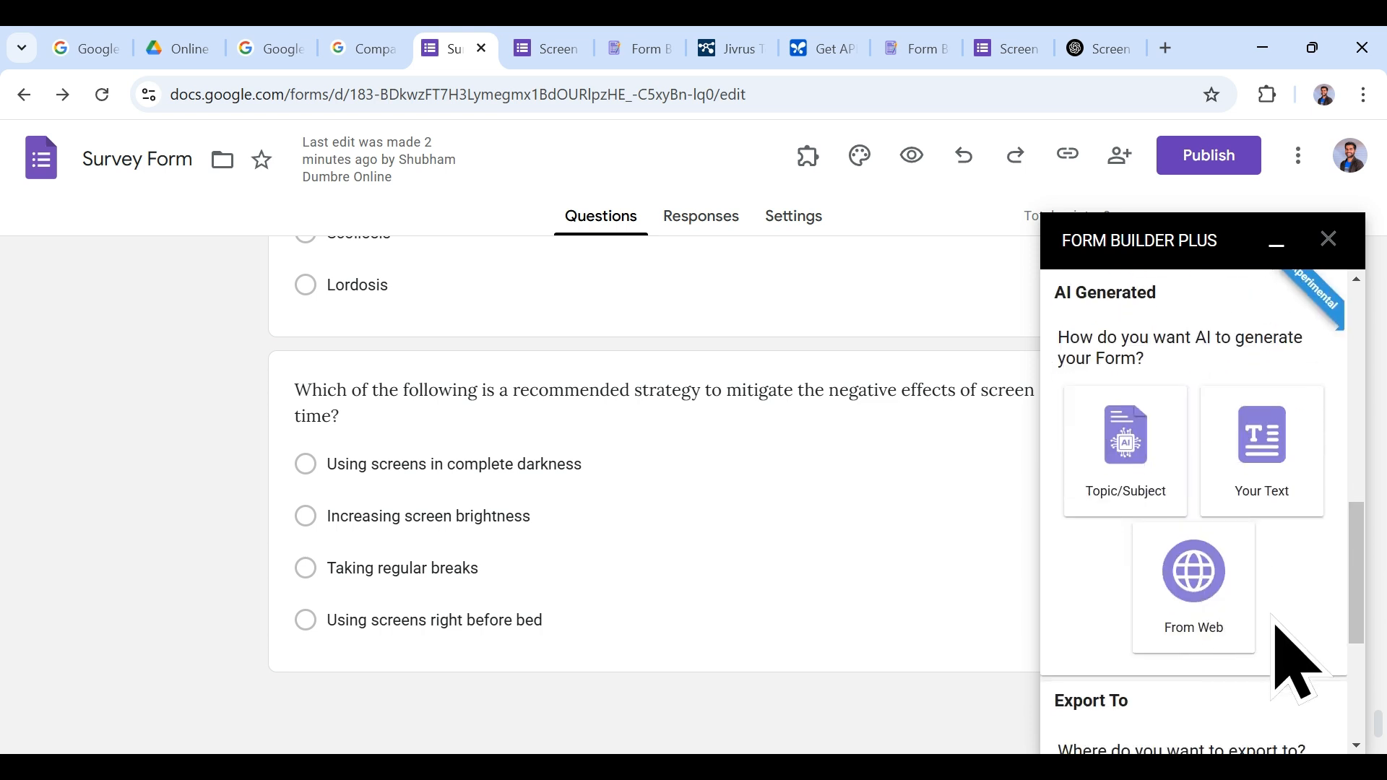
scroll(1279, 654, "down", 5)
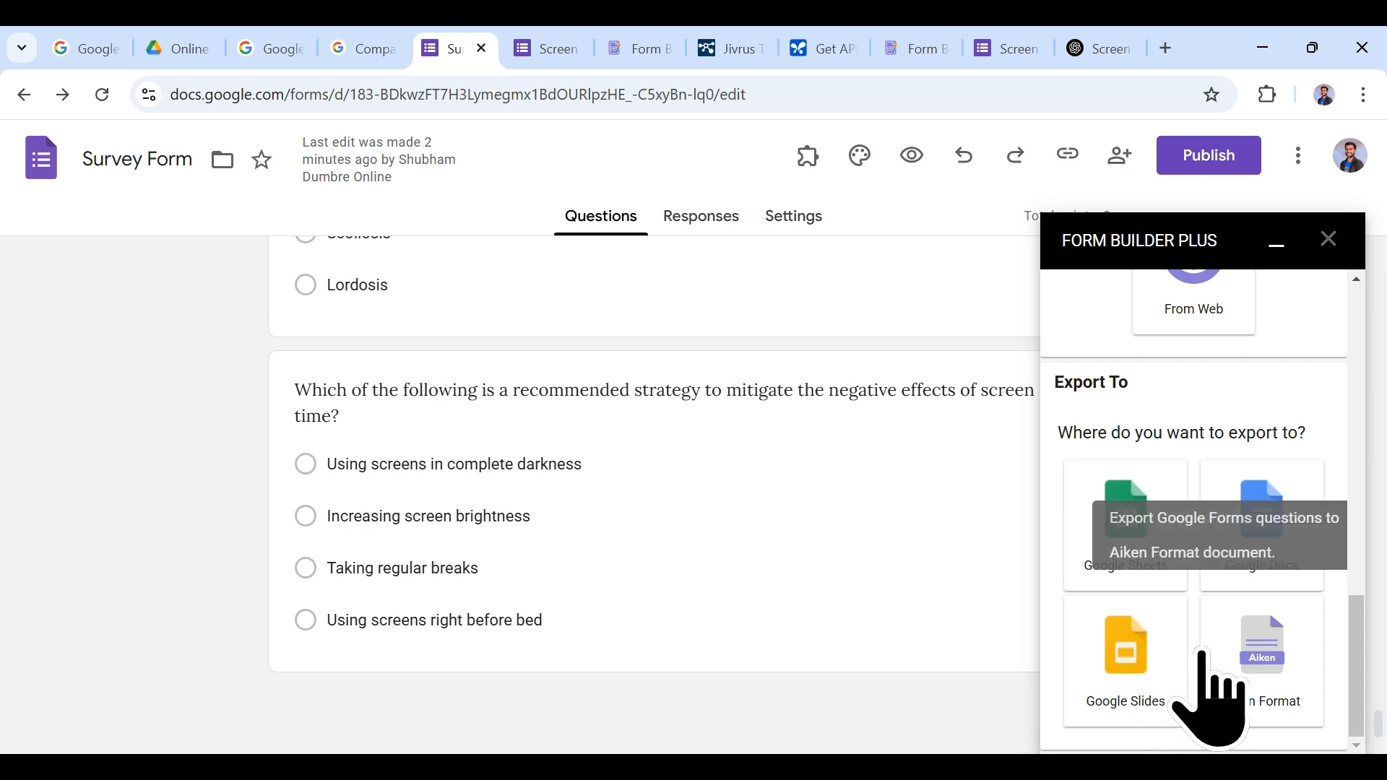
Step: Export the entire form to a newly created Google Doc
left_click(1261, 541)
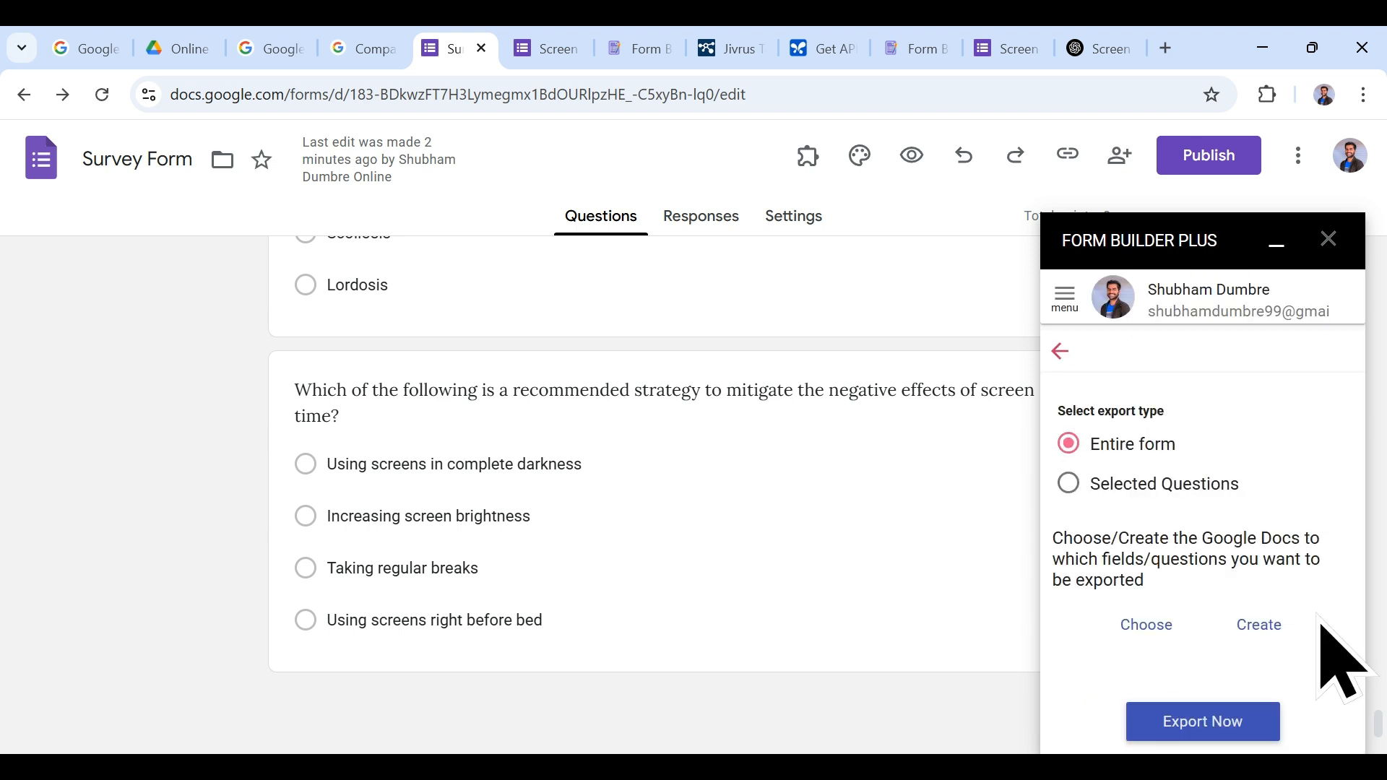
left_click(1260, 630)
left_click(1248, 645)
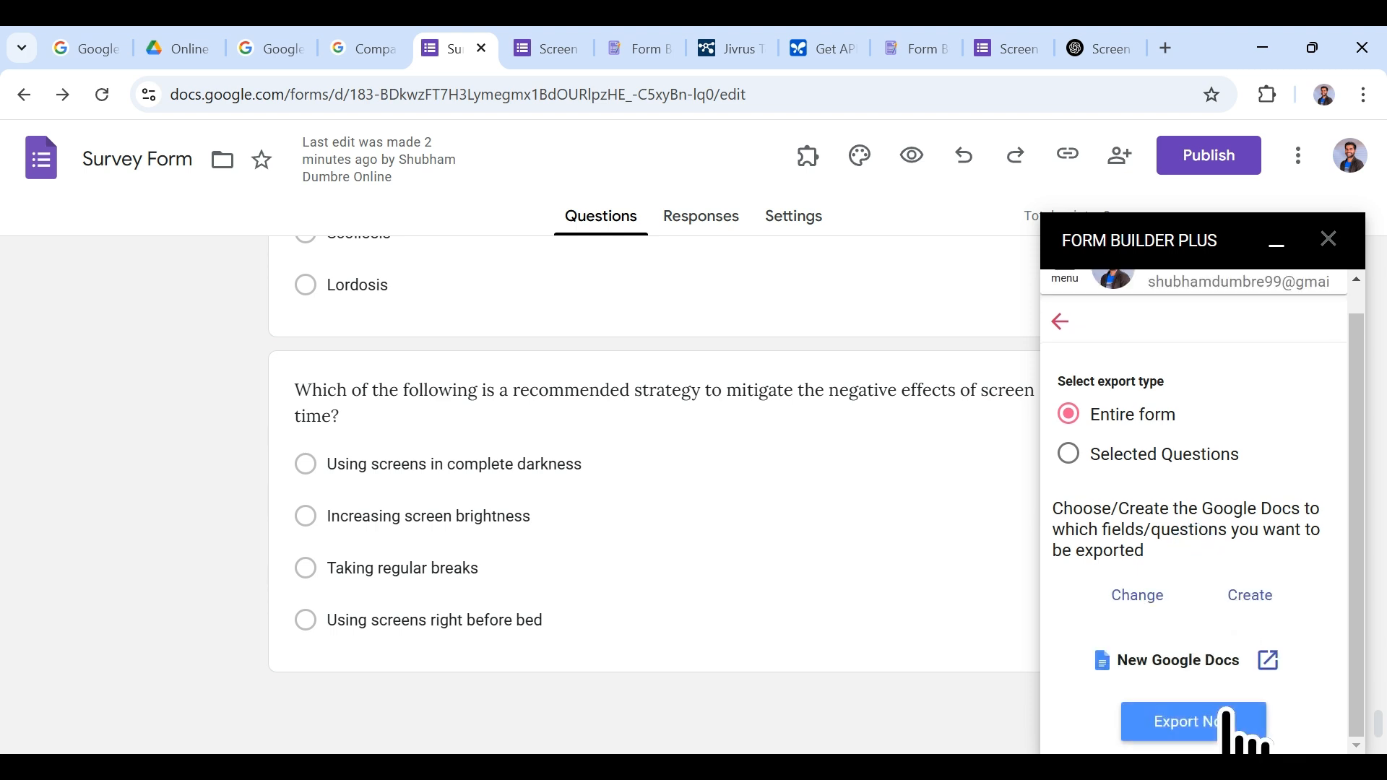
left_click(1226, 717)
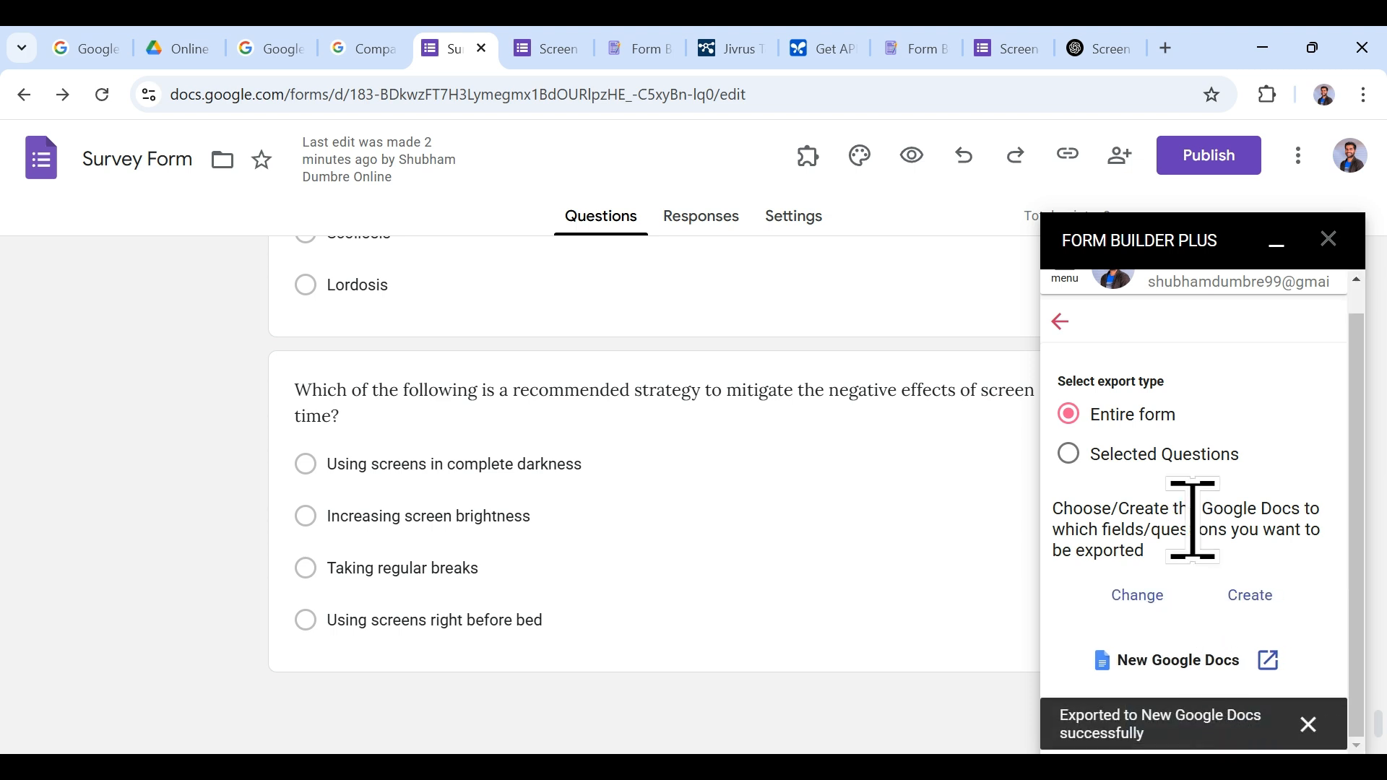
Step: Open the exported Google Doc, scroll through its questions, and return to the form editor
left_click(1270, 662)
scroll(759, 439, "down", 15)
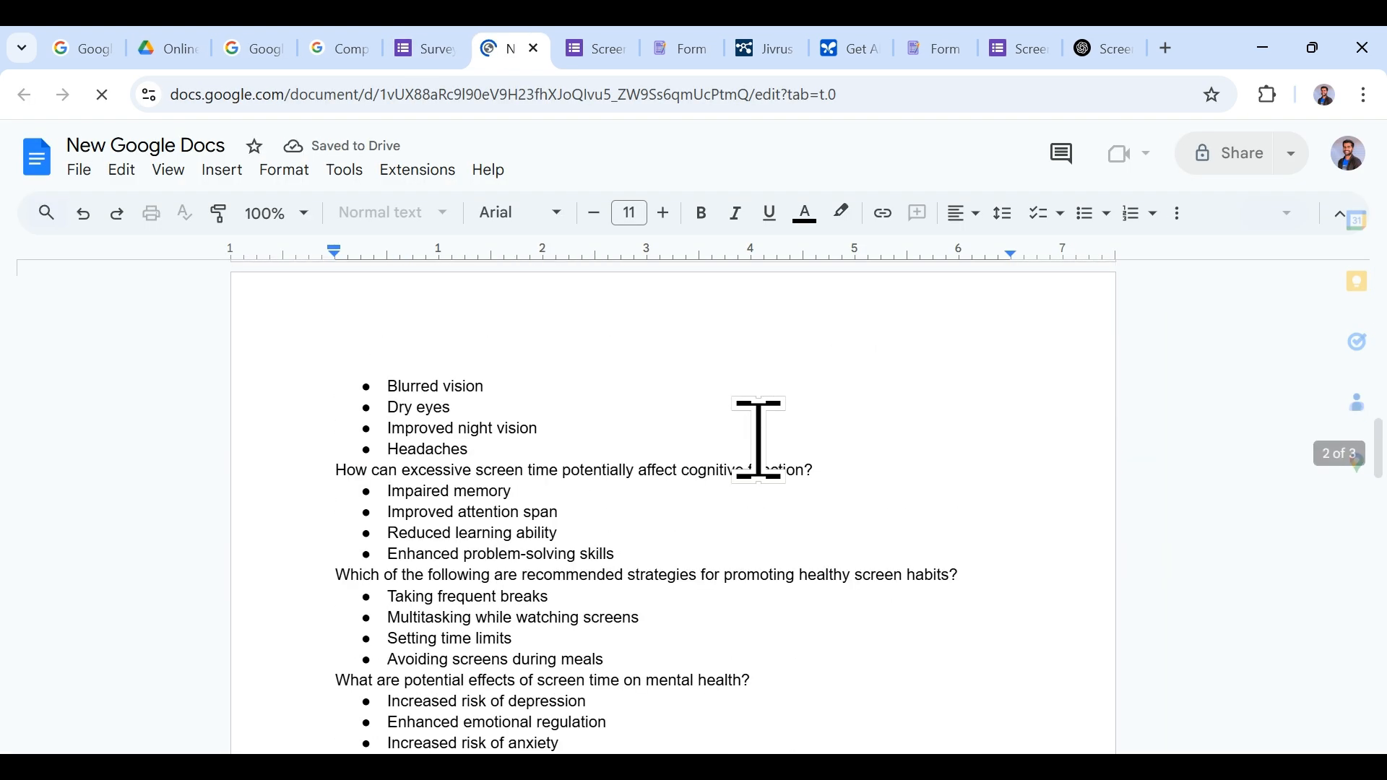
scroll(759, 438, "down", 15)
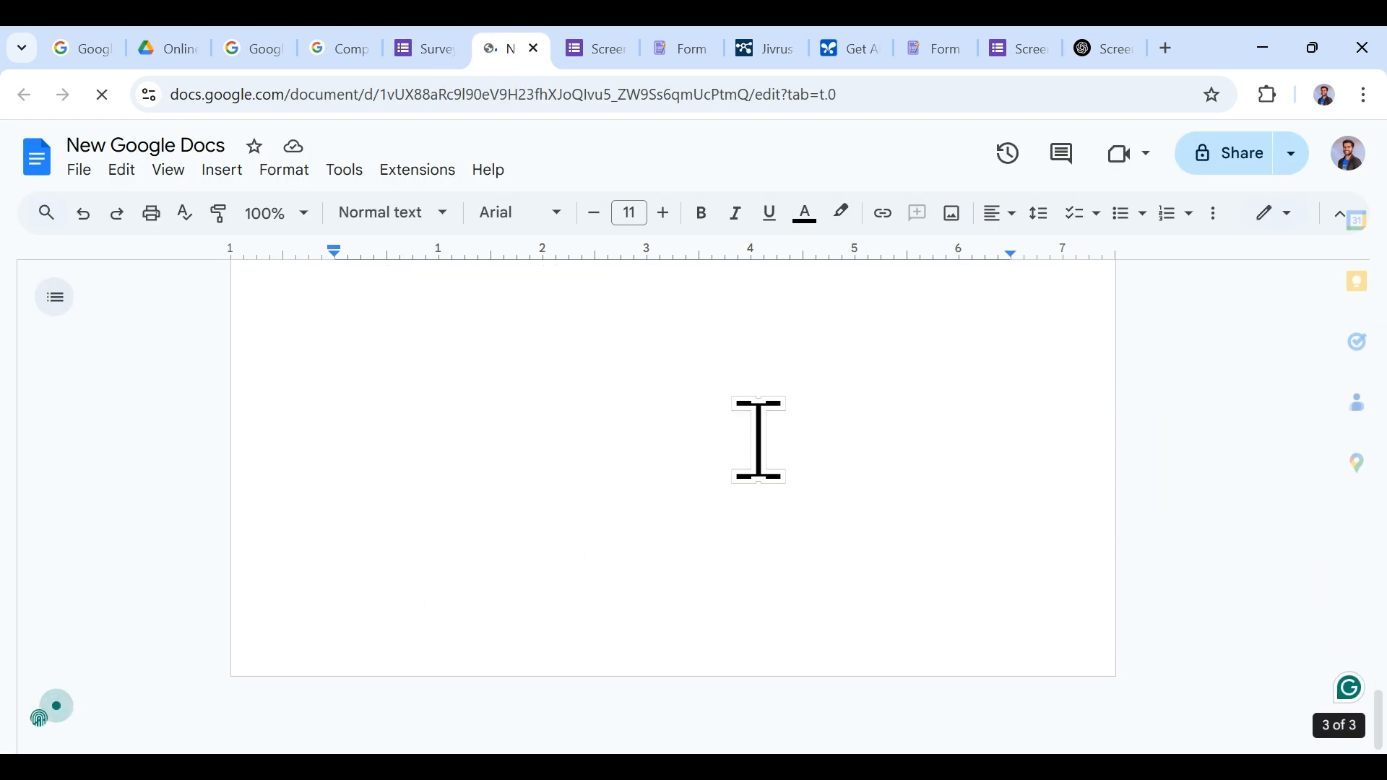
scroll(759, 438, "up", 10)
scroll(759, 439, "up", 10)
left_click(430, 48)
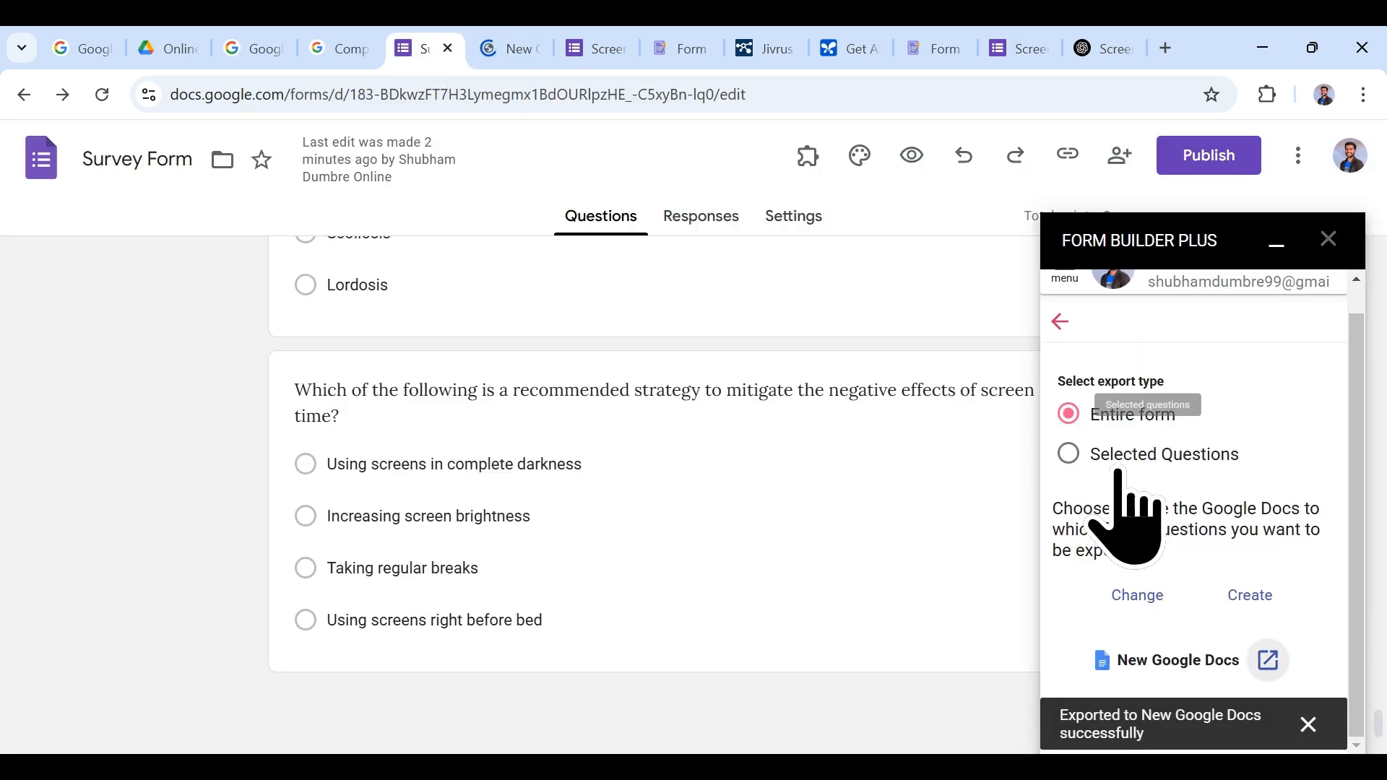
Step: Return Form Builder Plus to its menu and close the add-on panel
left_click(1060, 351)
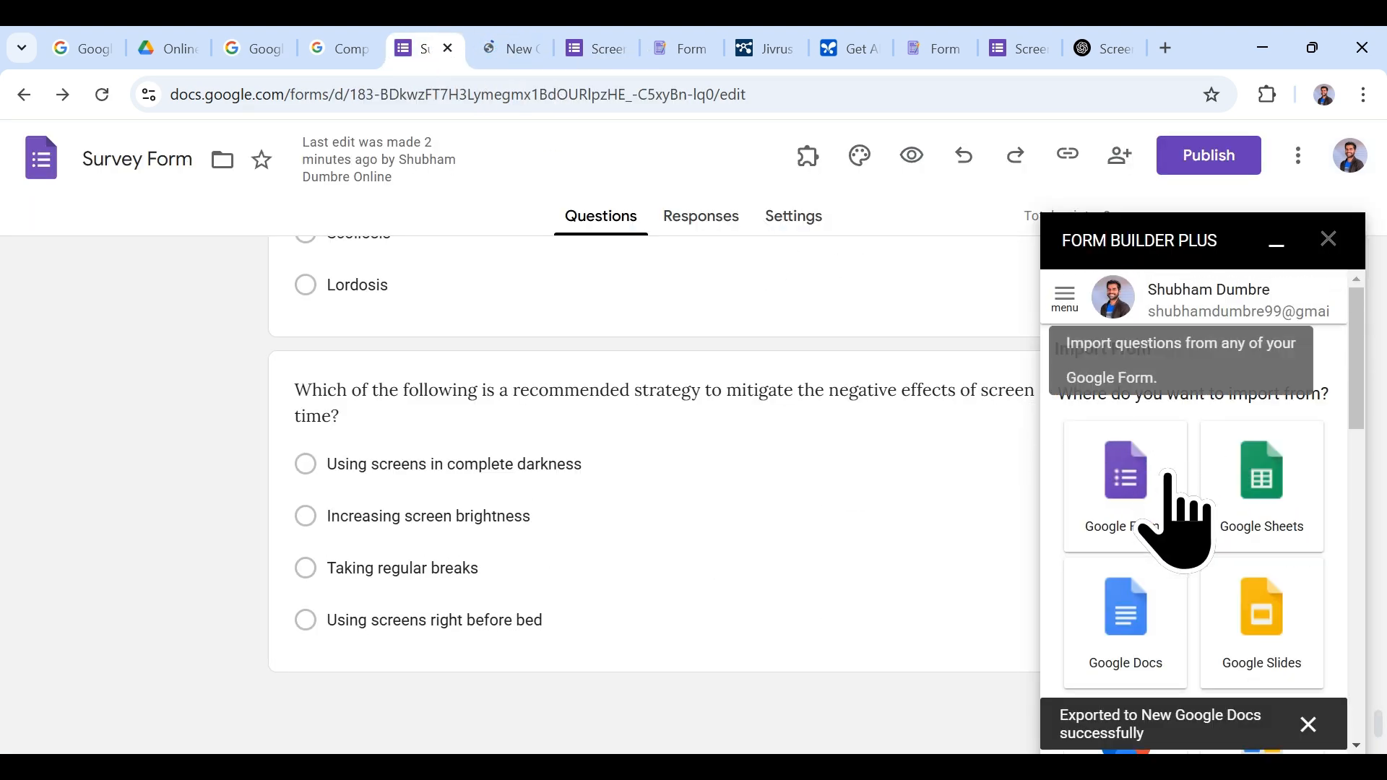
scroll(1155, 491, "down", 5)
scroll(1185, 505, "down", 2)
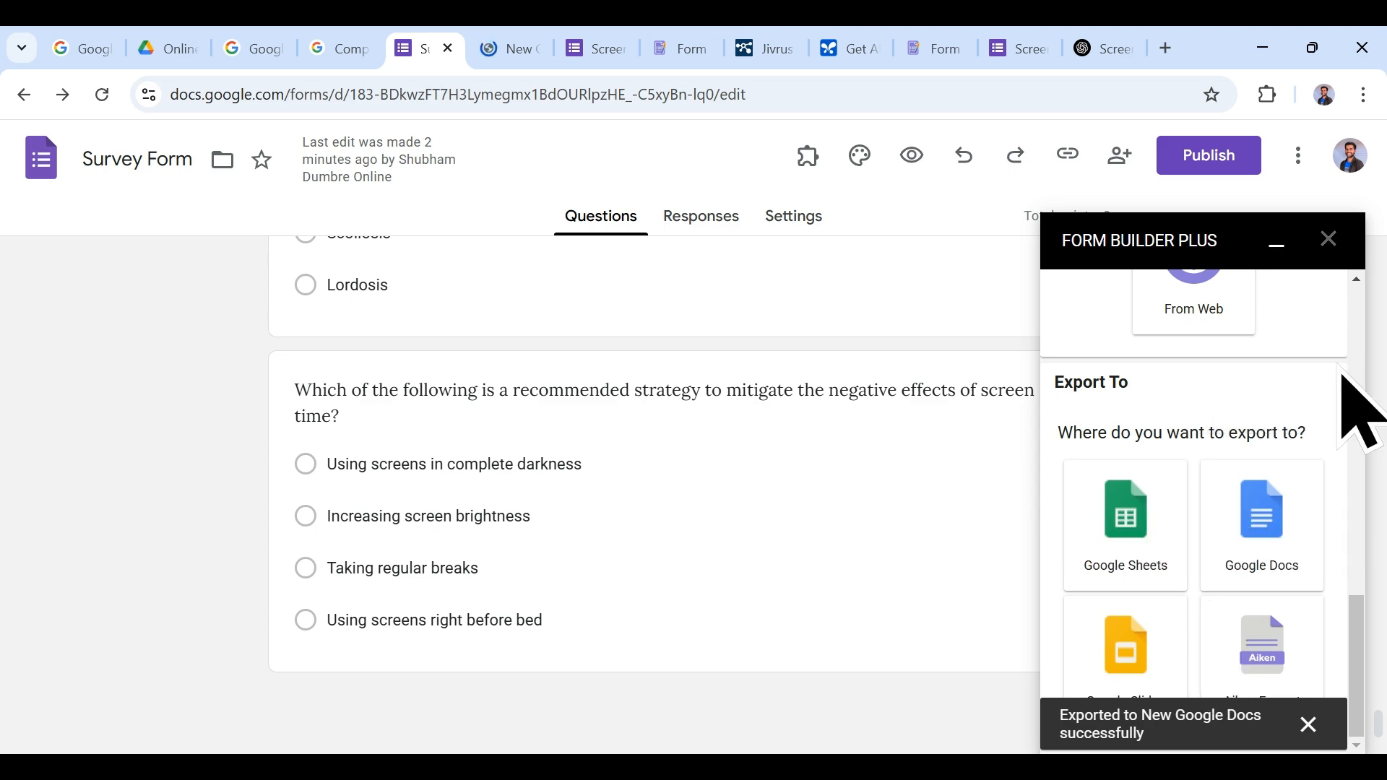
left_click(1327, 239)
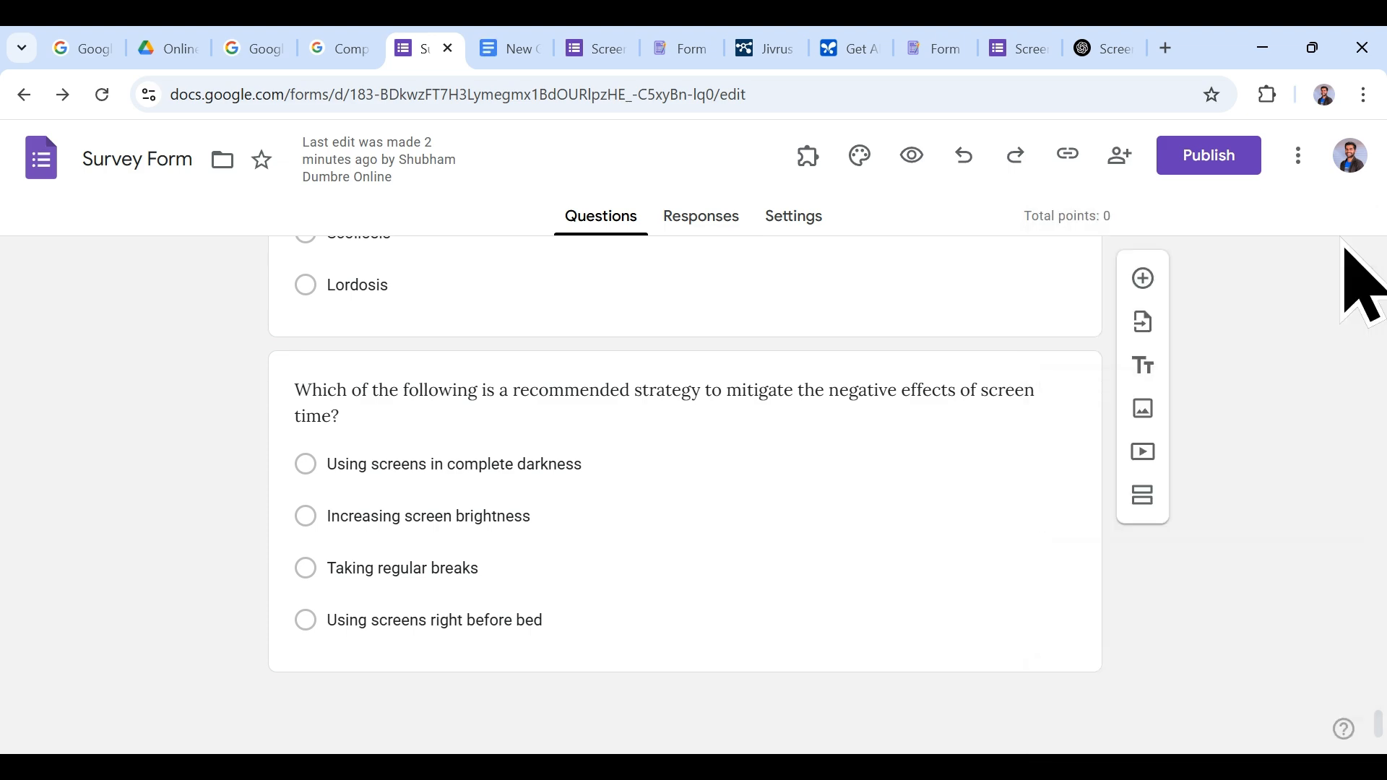
scroll(843, 518, "up", 15)
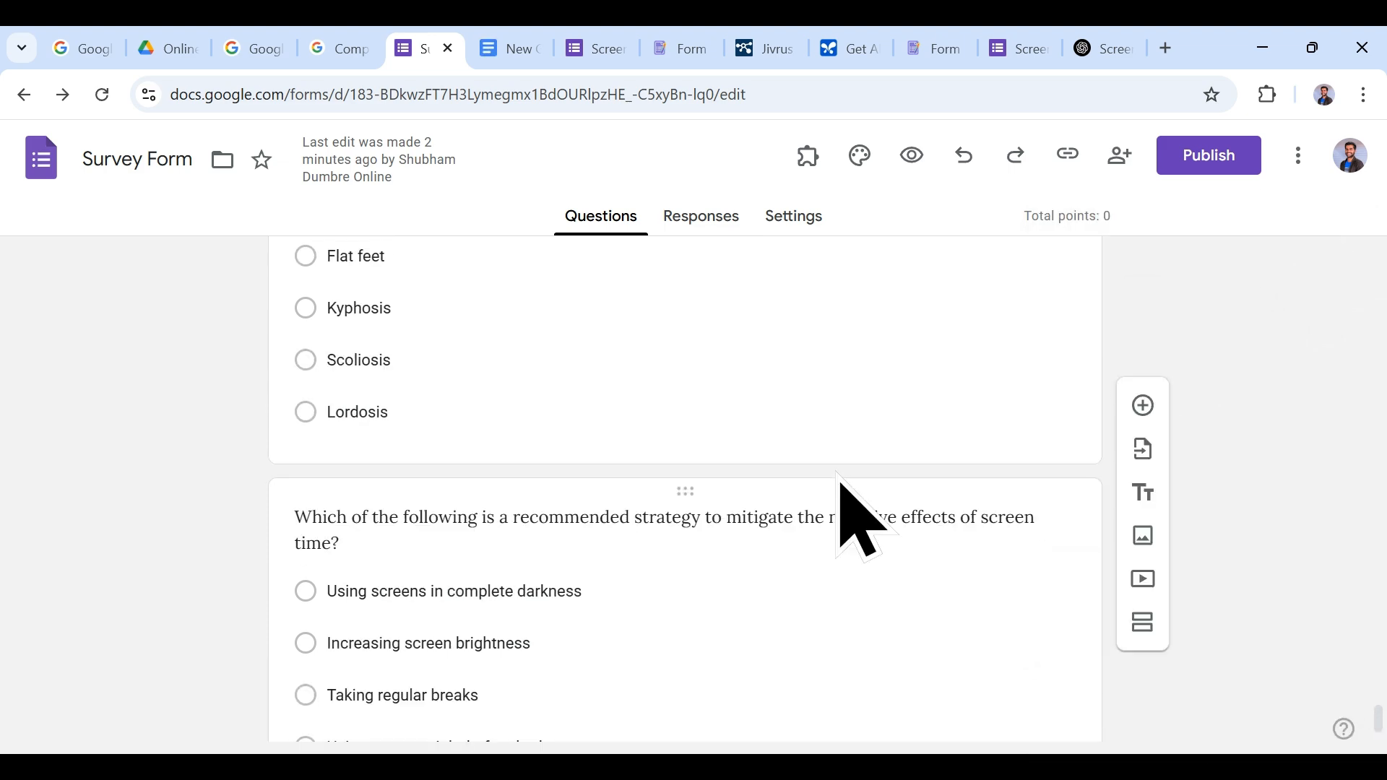
scroll(838, 481, "up", 10)
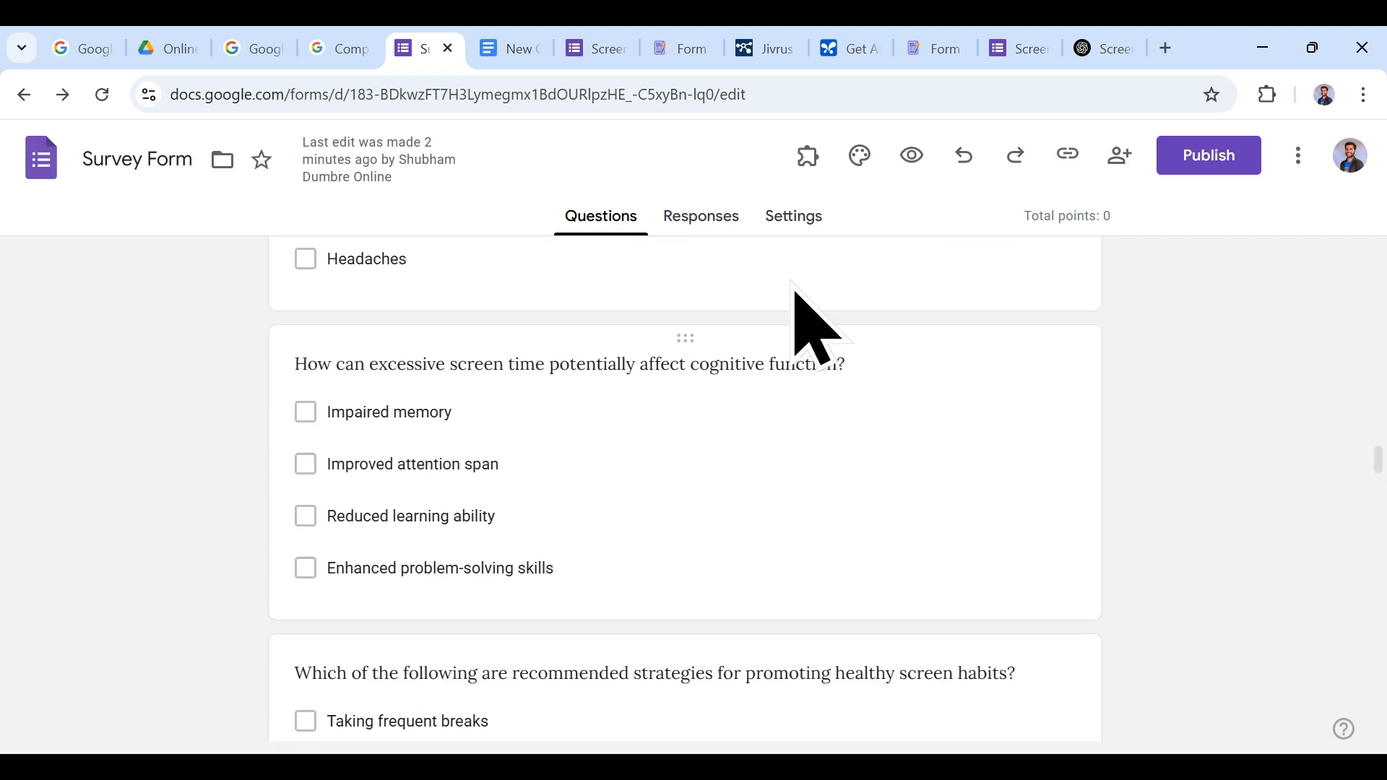
Step: Open Settings and switch quiz mode off, then go back to Questions
left_click(795, 221)
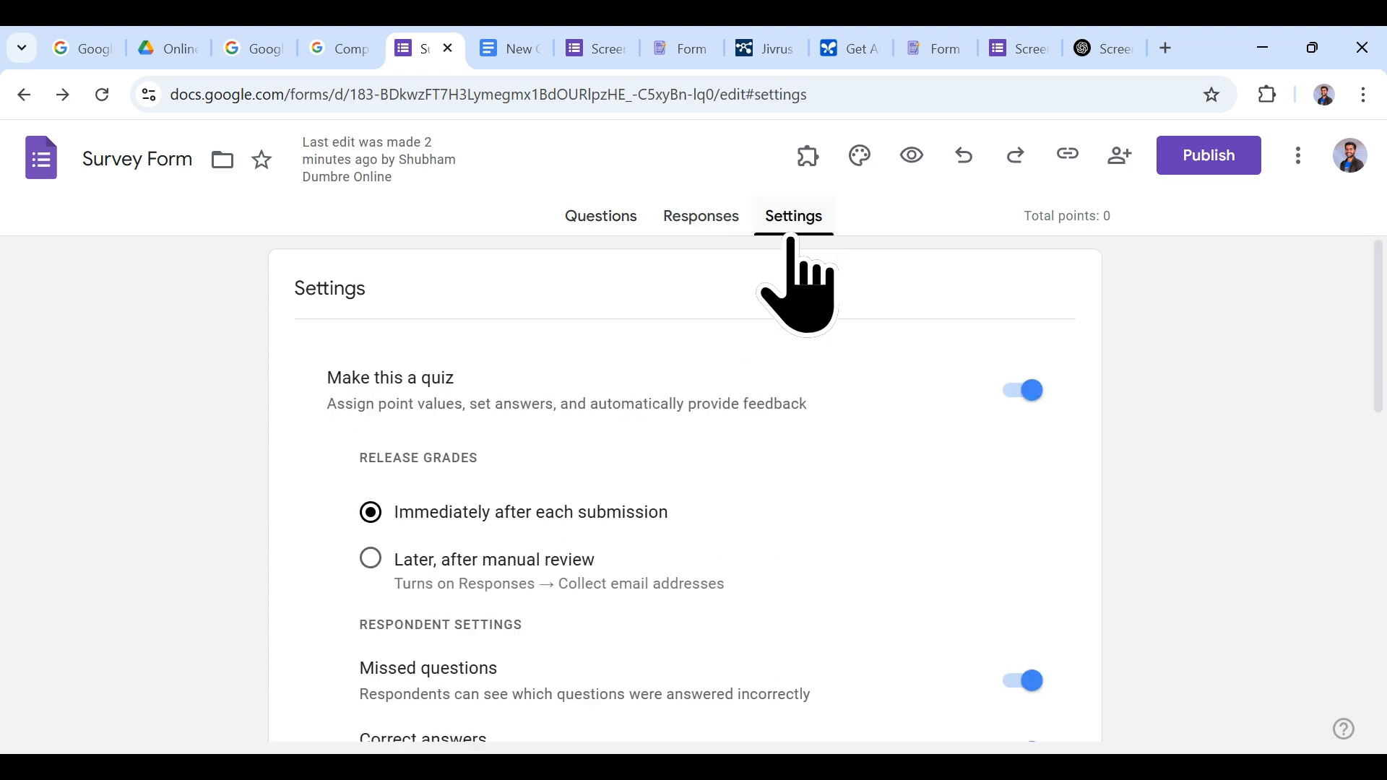
left_click(586, 215)
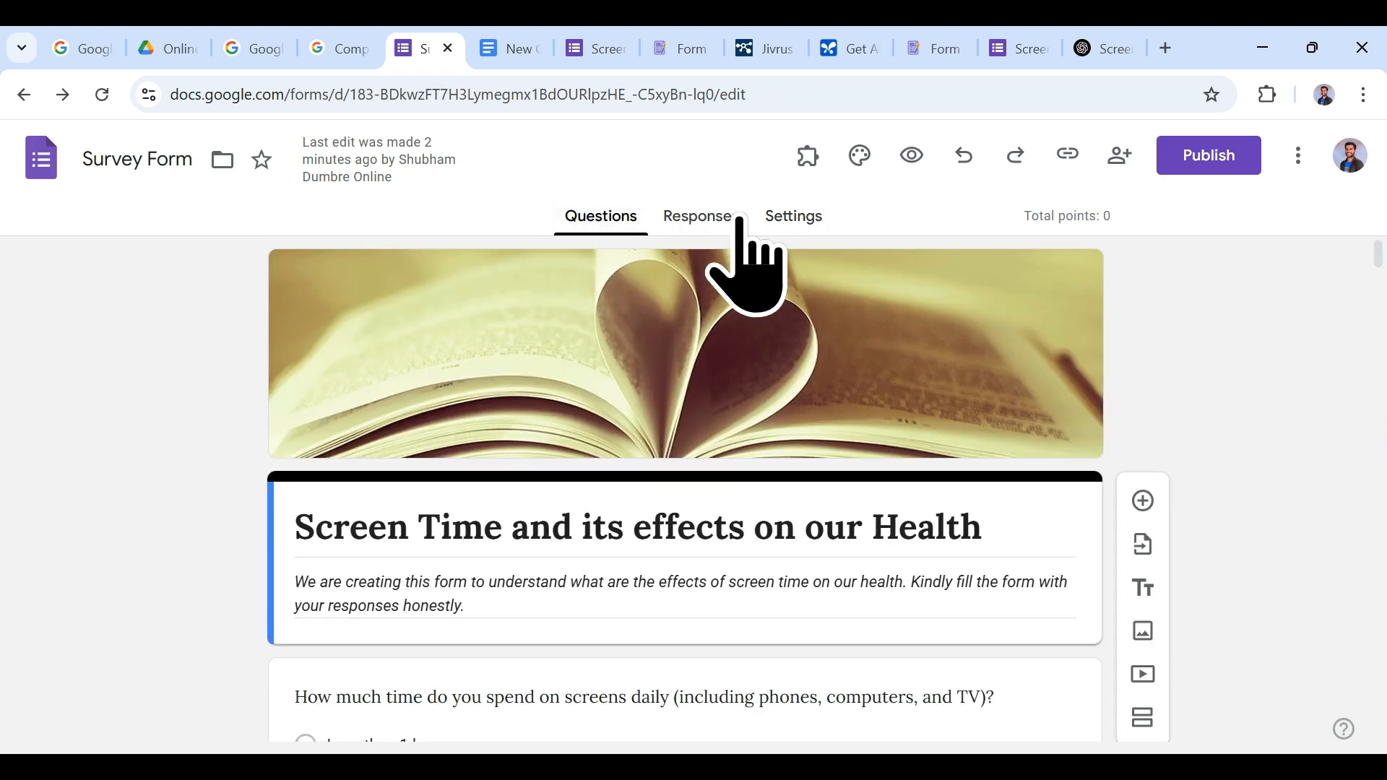
left_click(775, 221)
scroll(723, 498, "down", 3)
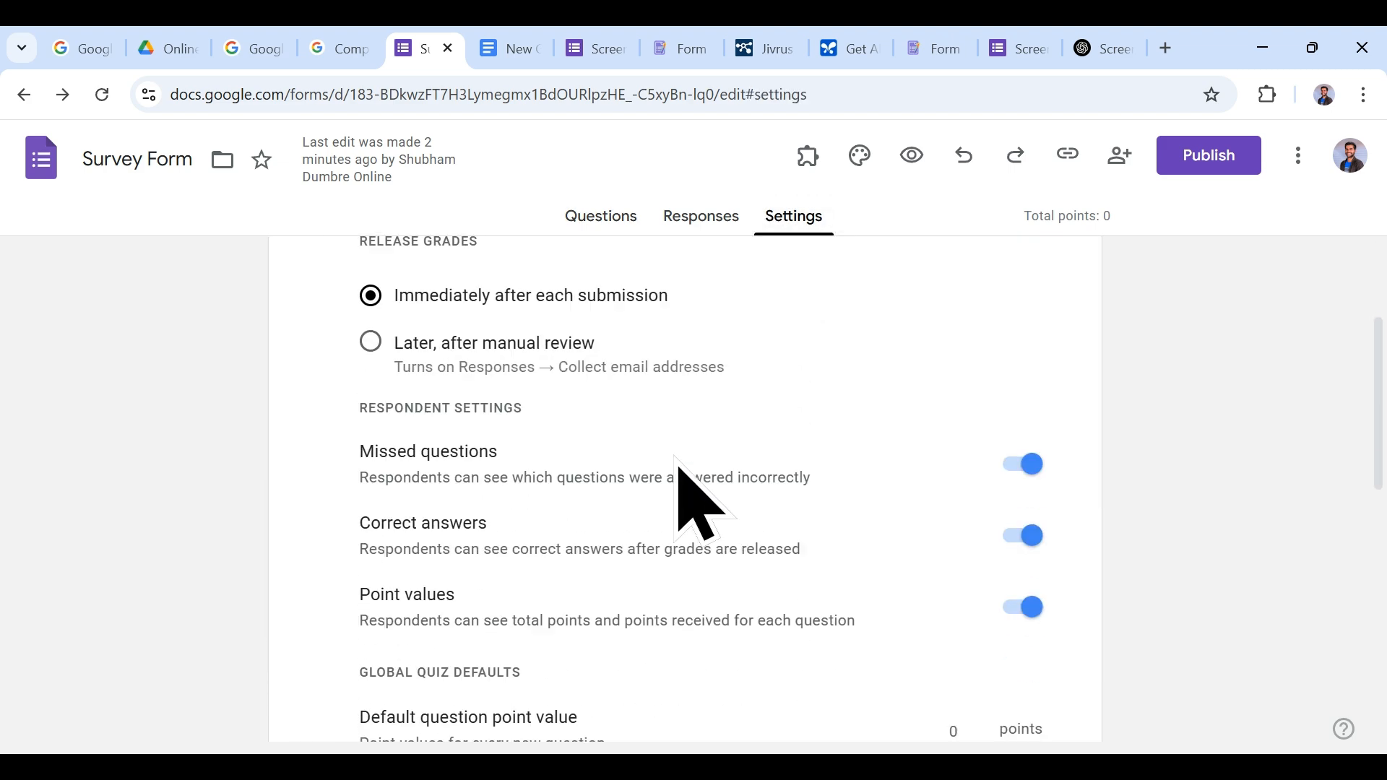
scroll(908, 411, "up", 3)
left_click(1024, 390)
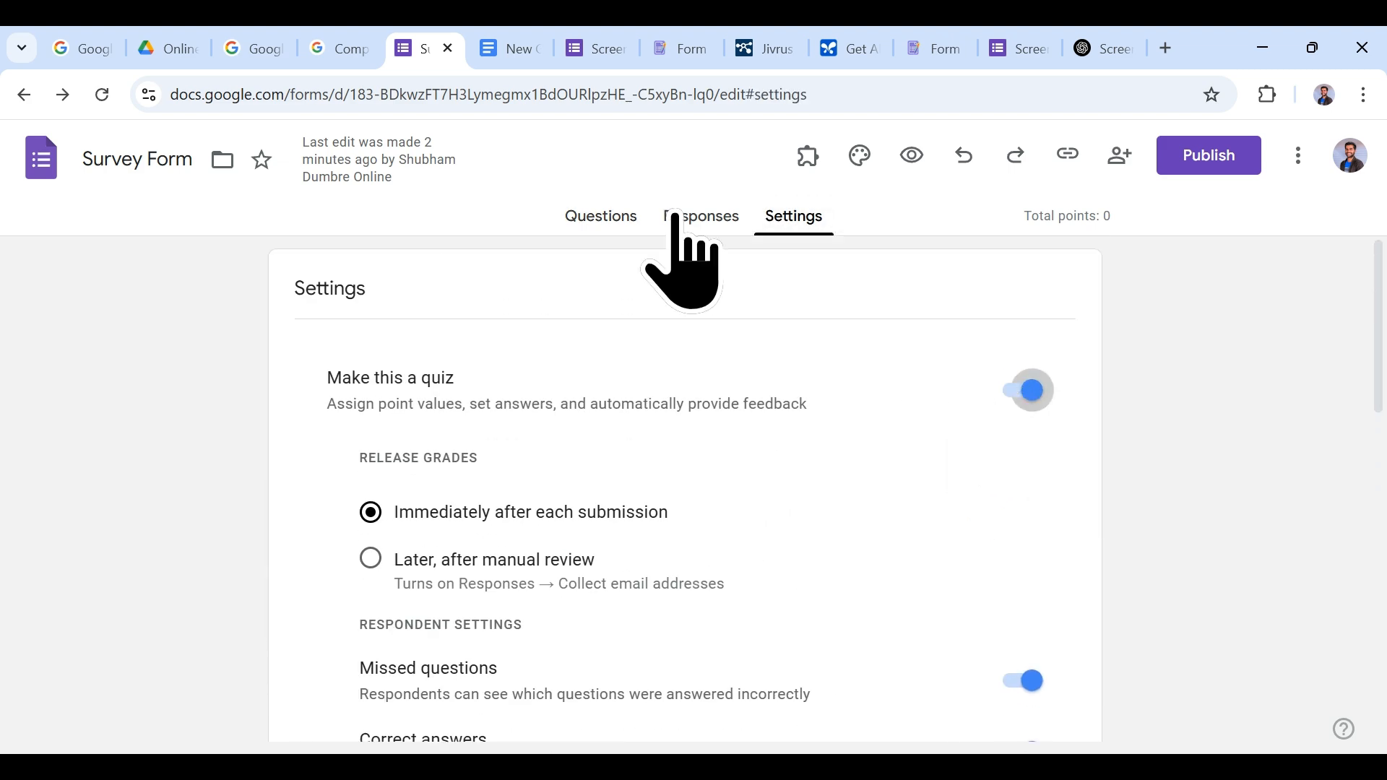
left_click(589, 216)
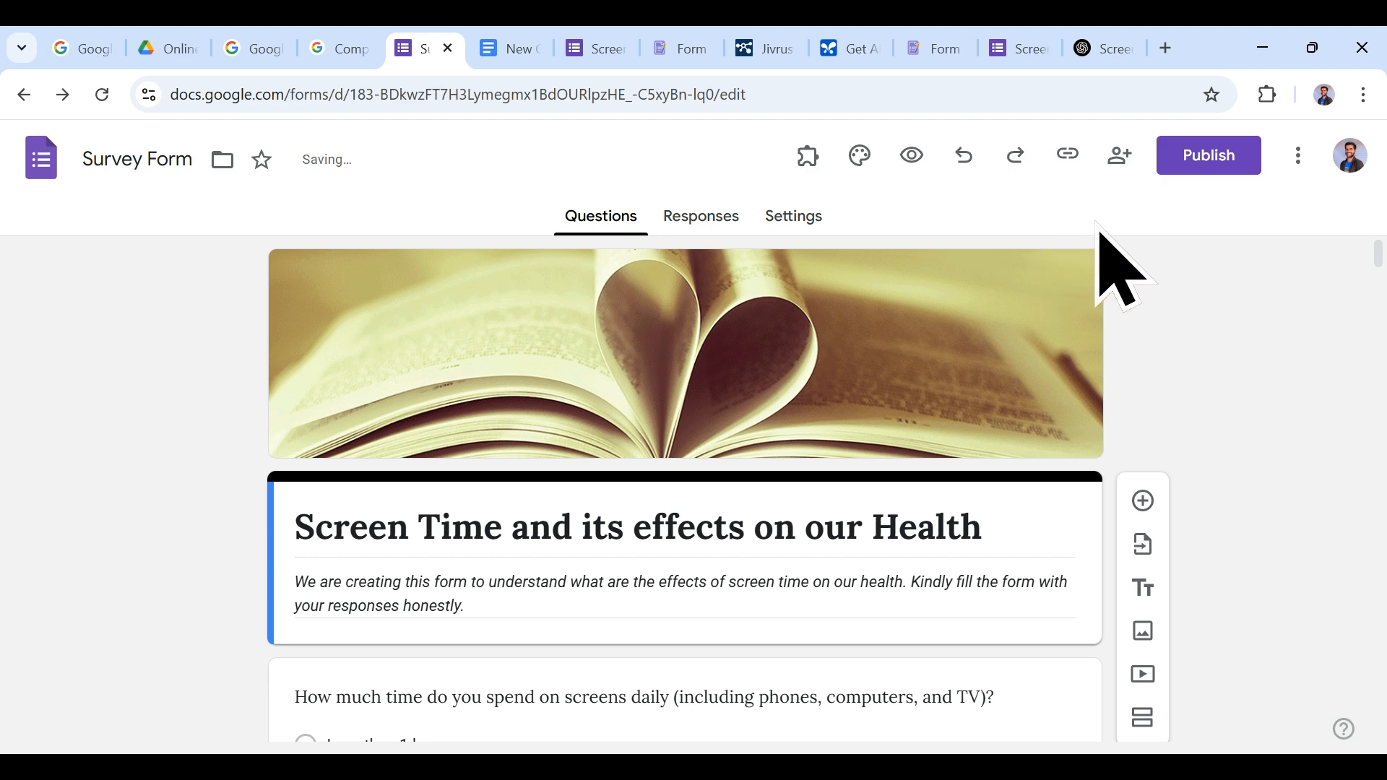
Step: Make the form a quiz with grades released later, after manual review
left_click(810, 230)
left_click(1022, 390)
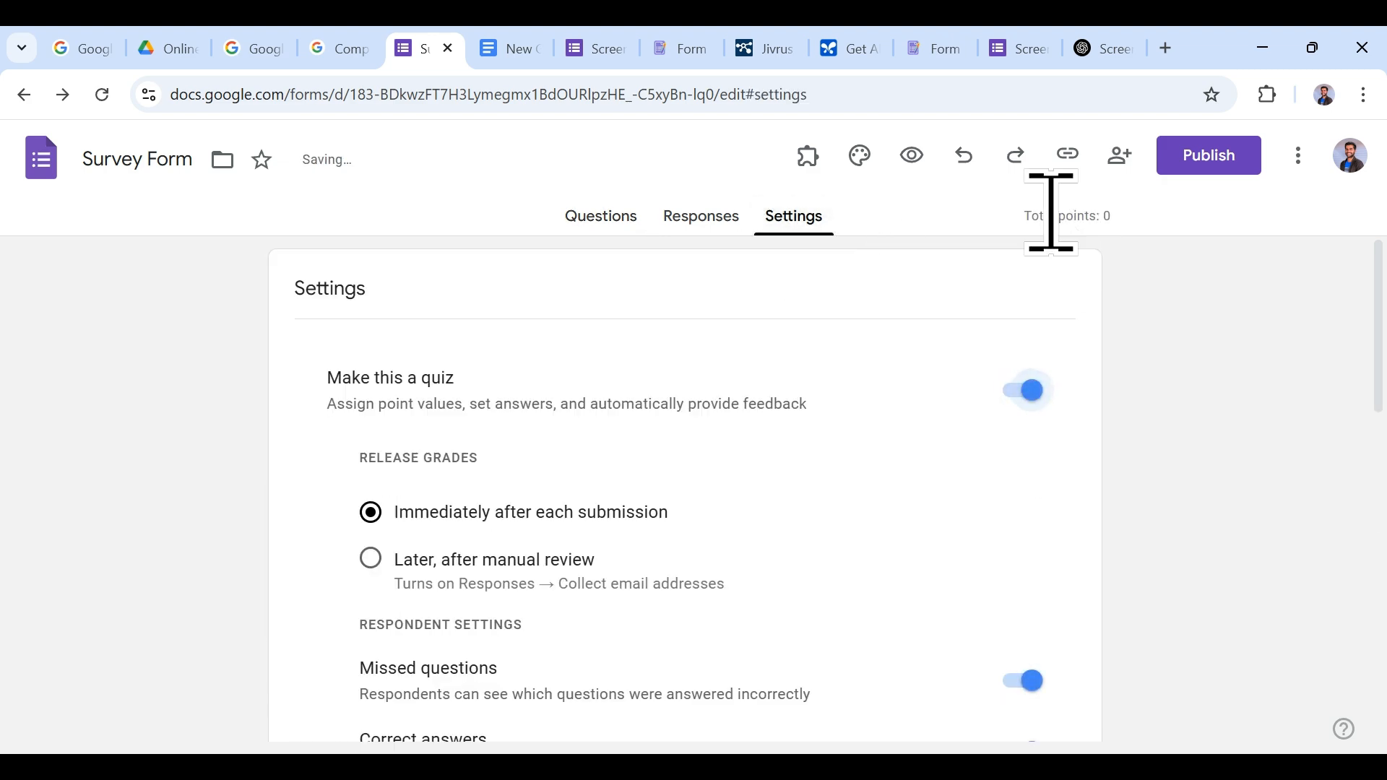
scroll(635, 478, "down", 3)
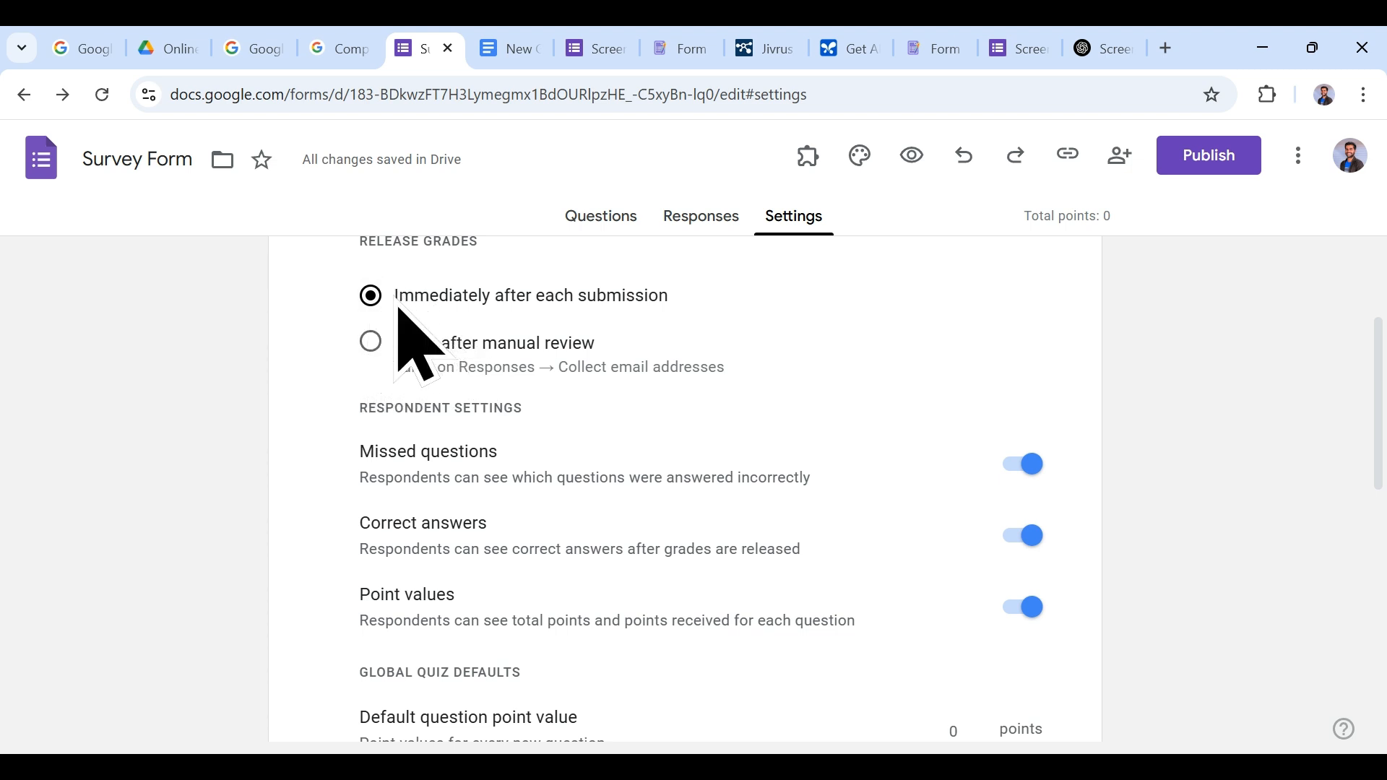
scroll(383, 309, "up", 2)
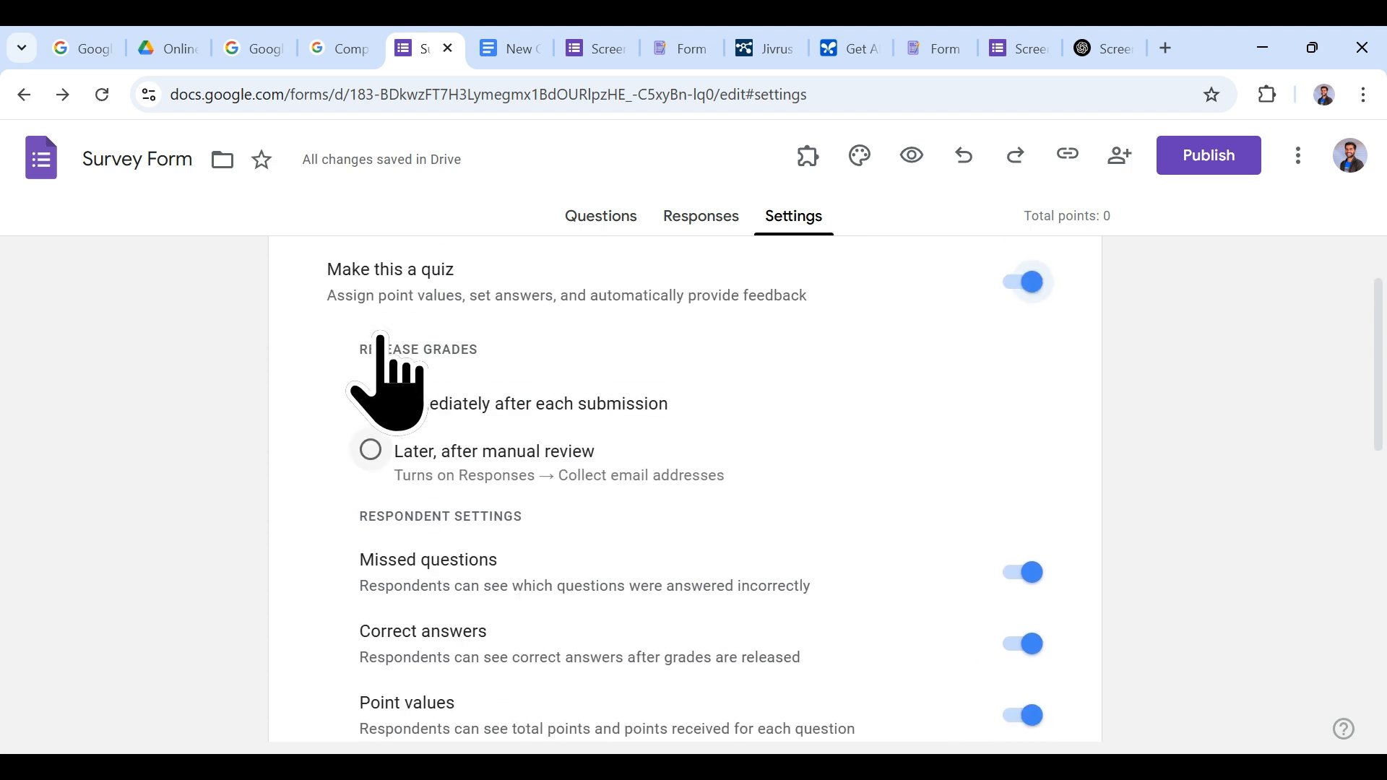
left_click(372, 455)
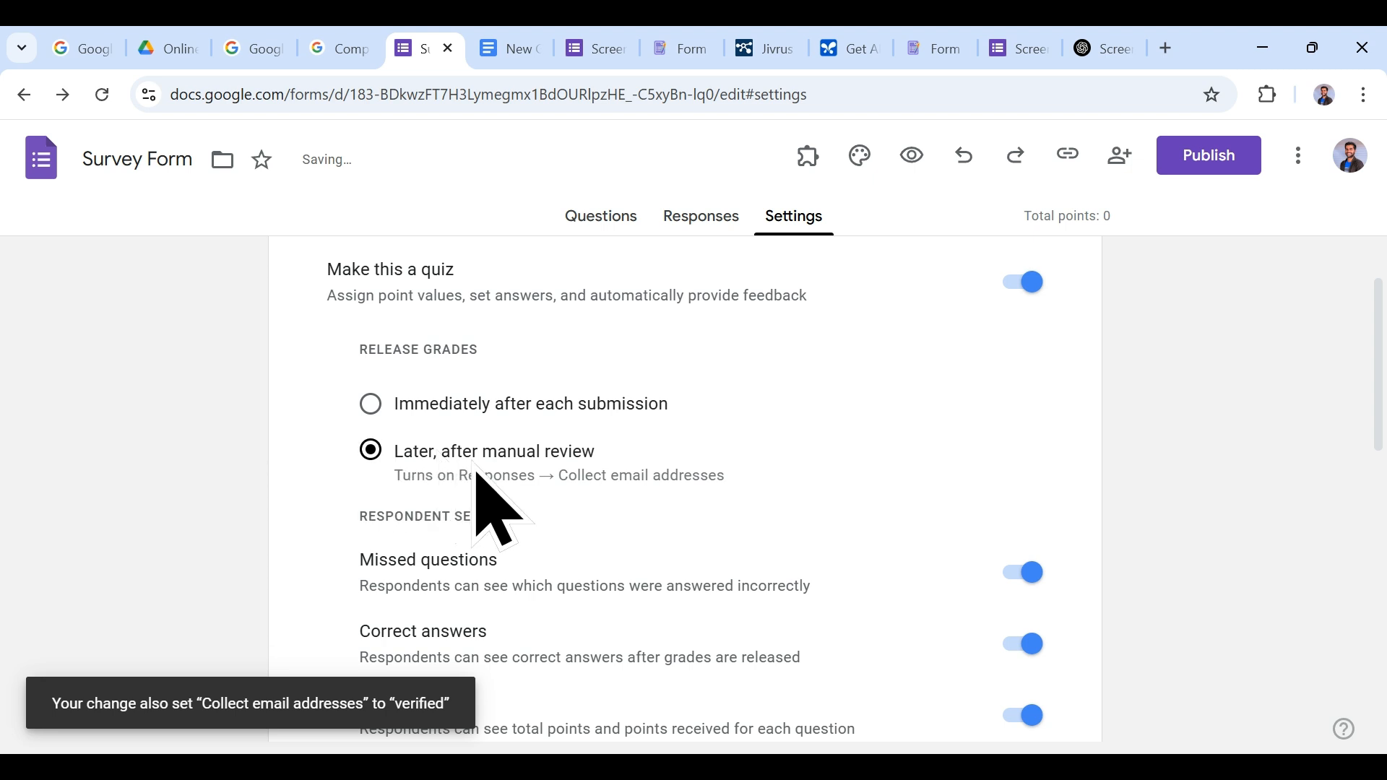
scroll(480, 492, "down", 3)
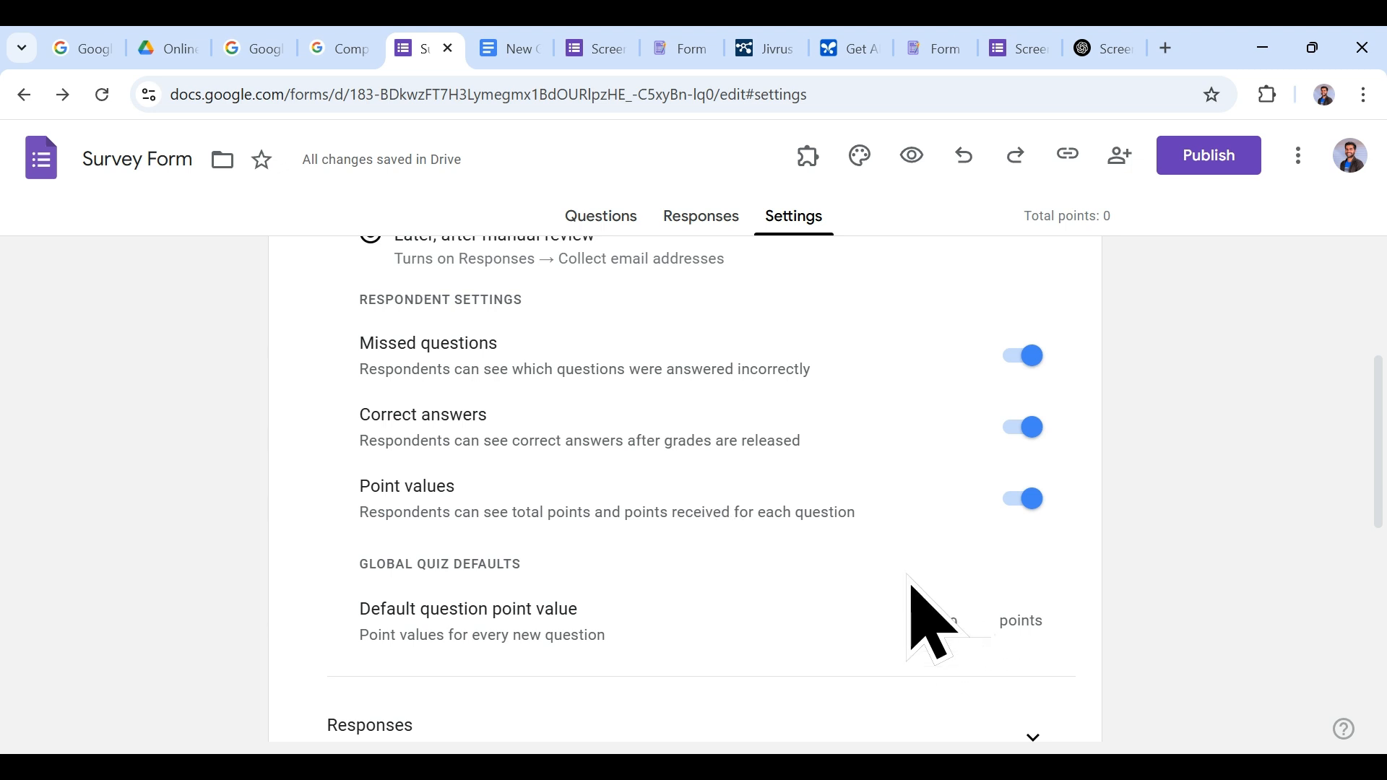
scroll(932, 618, "down", 4)
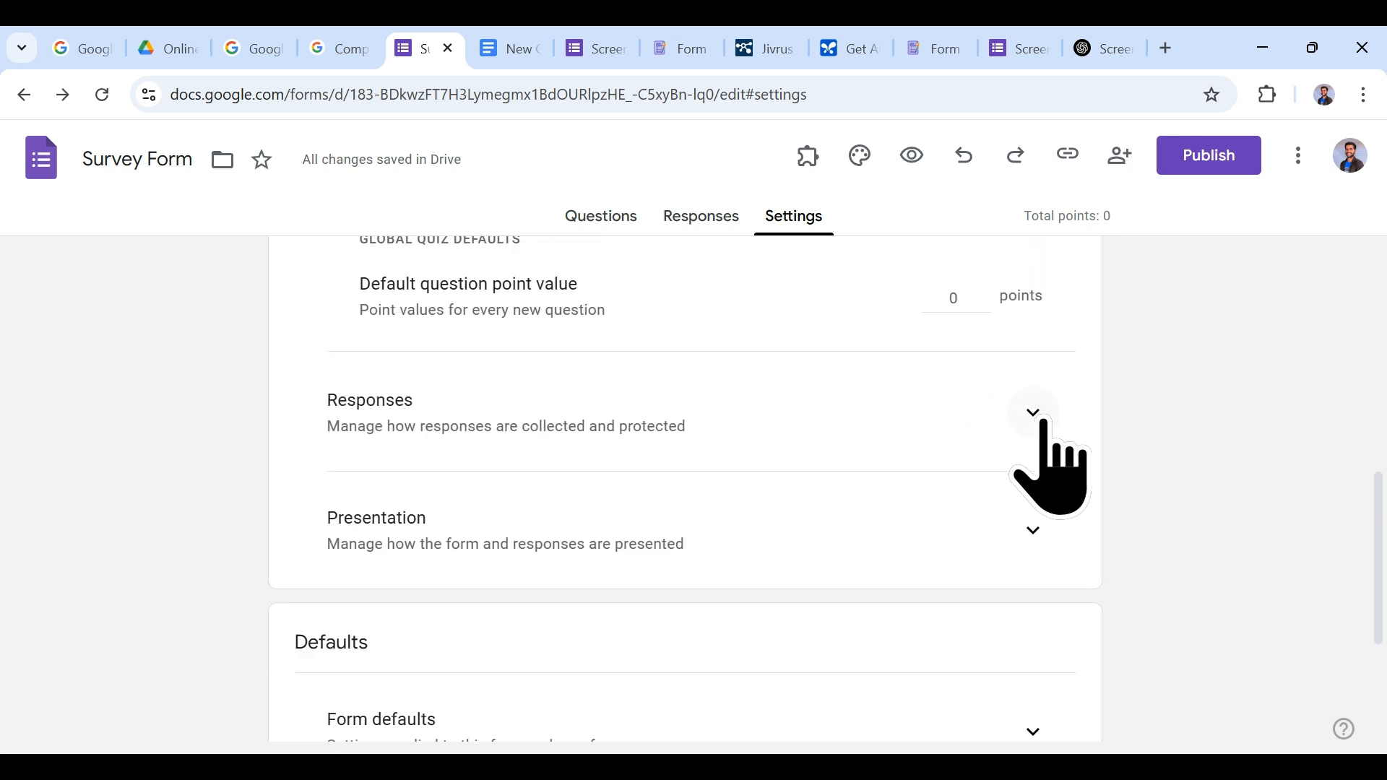
Step: Expand the Responses settings and set email collection to Verified
left_click(1034, 414)
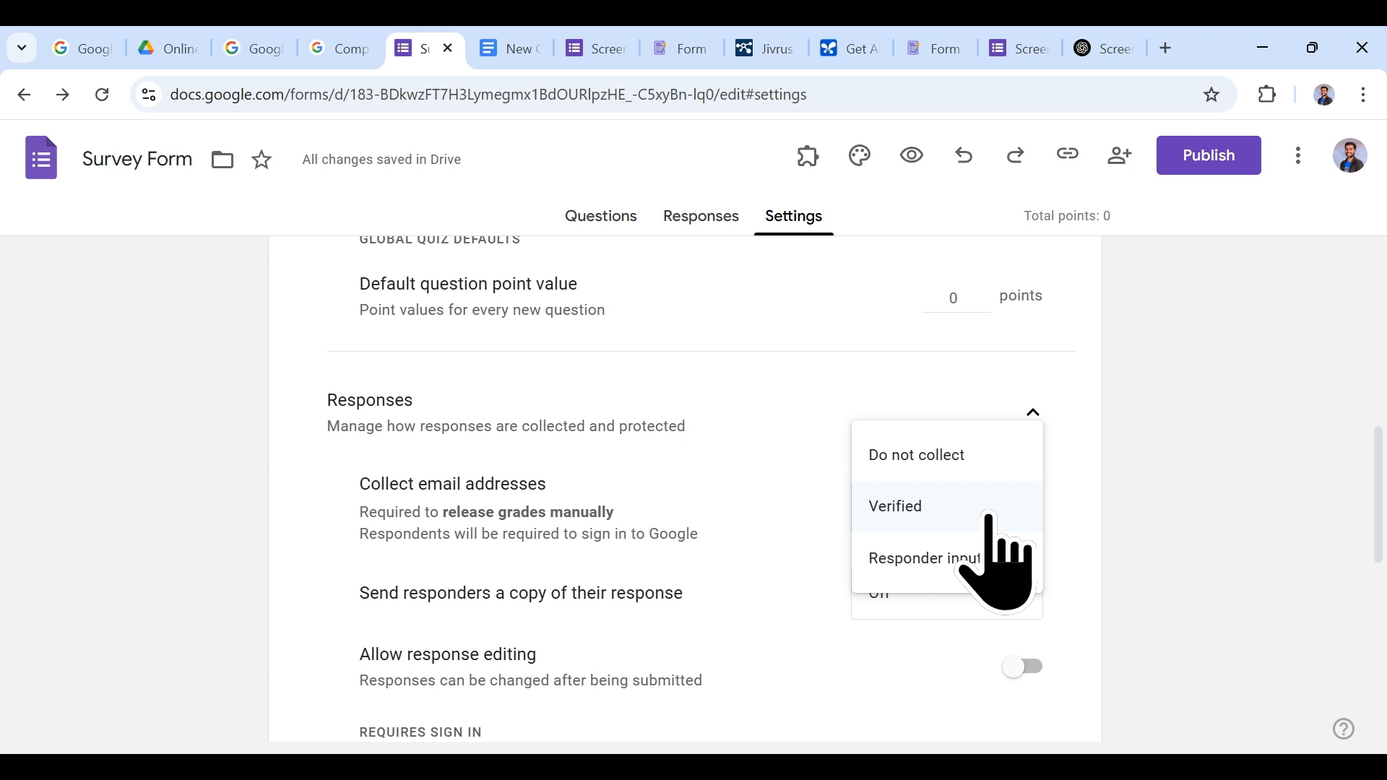
left_click(959, 462)
scroll(936, 556, "down", 3)
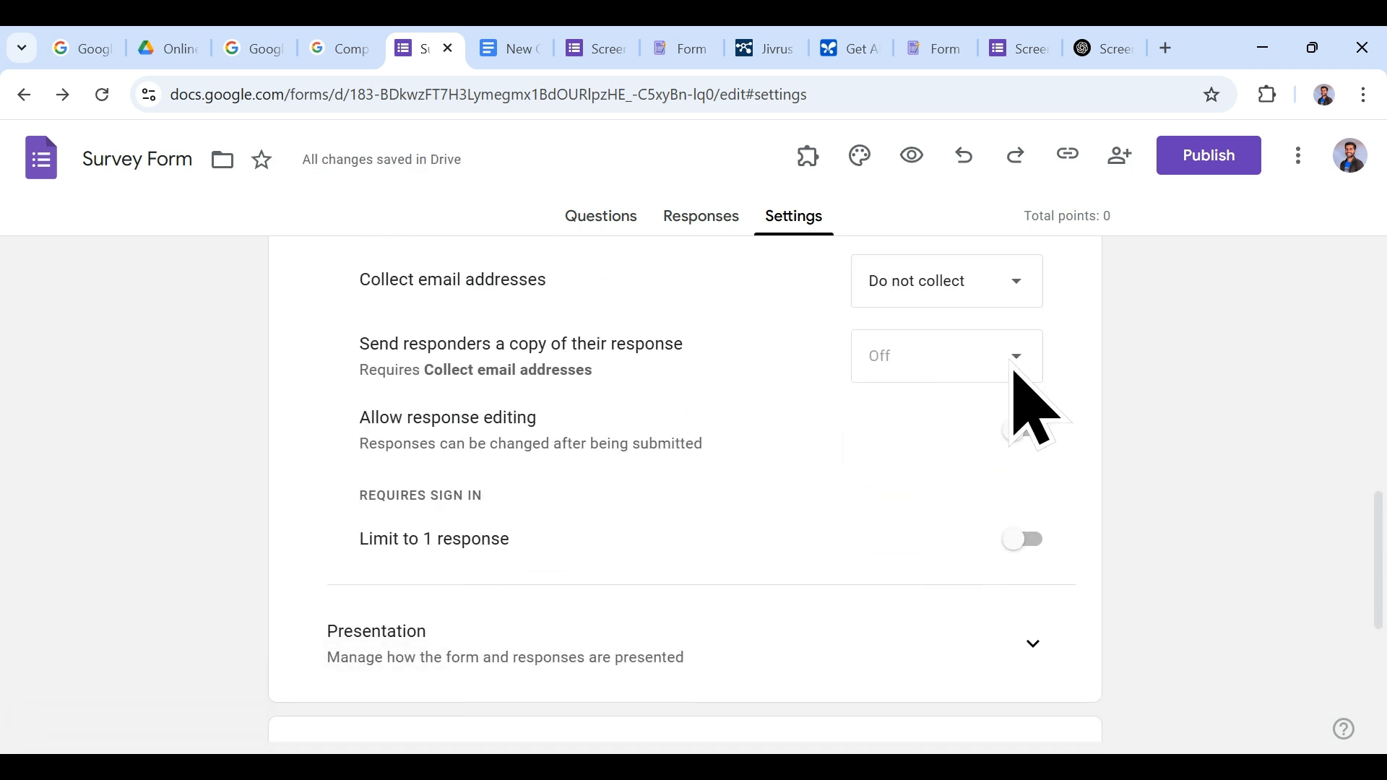
left_click(1014, 281)
left_click(983, 333)
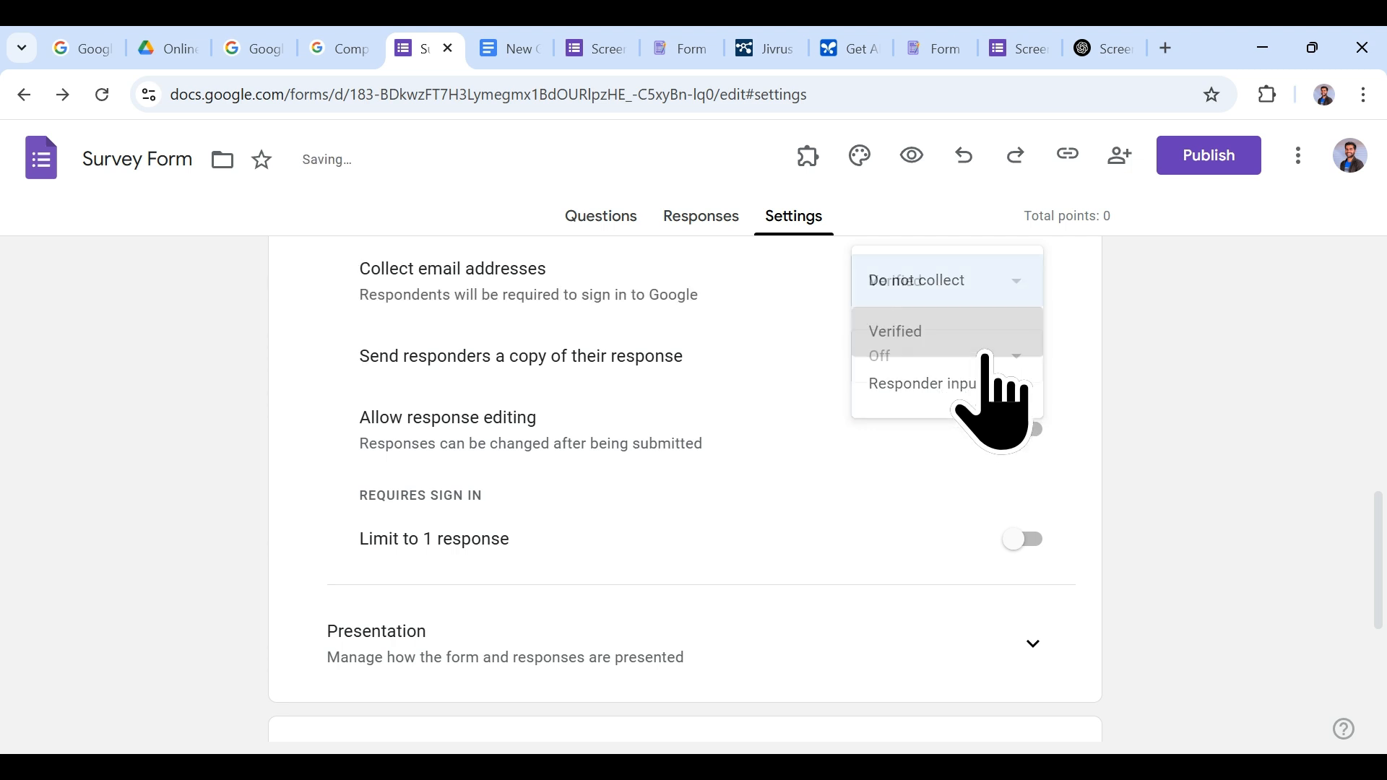
Step: Set 'Send responders a copy' to When requested and switch to the preview
left_click(1014, 373)
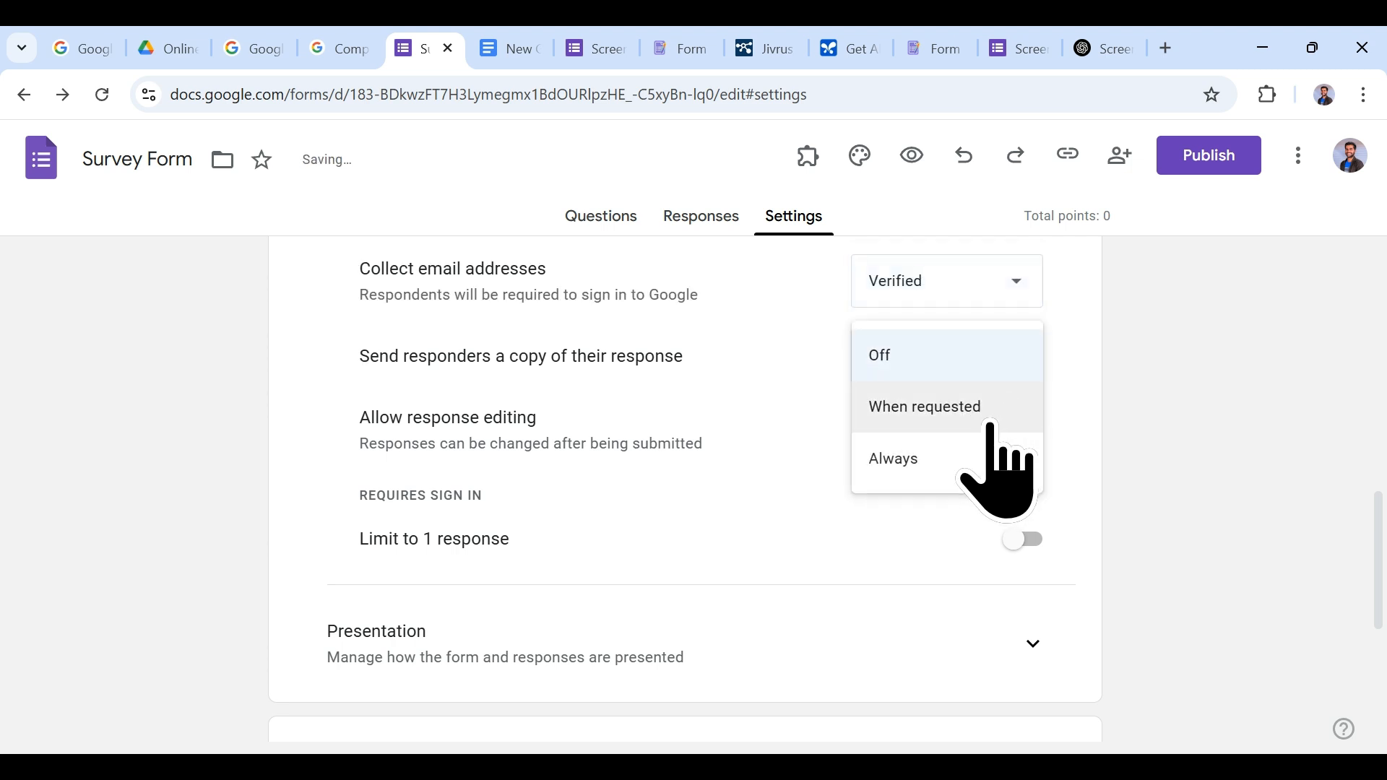
left_click(991, 407)
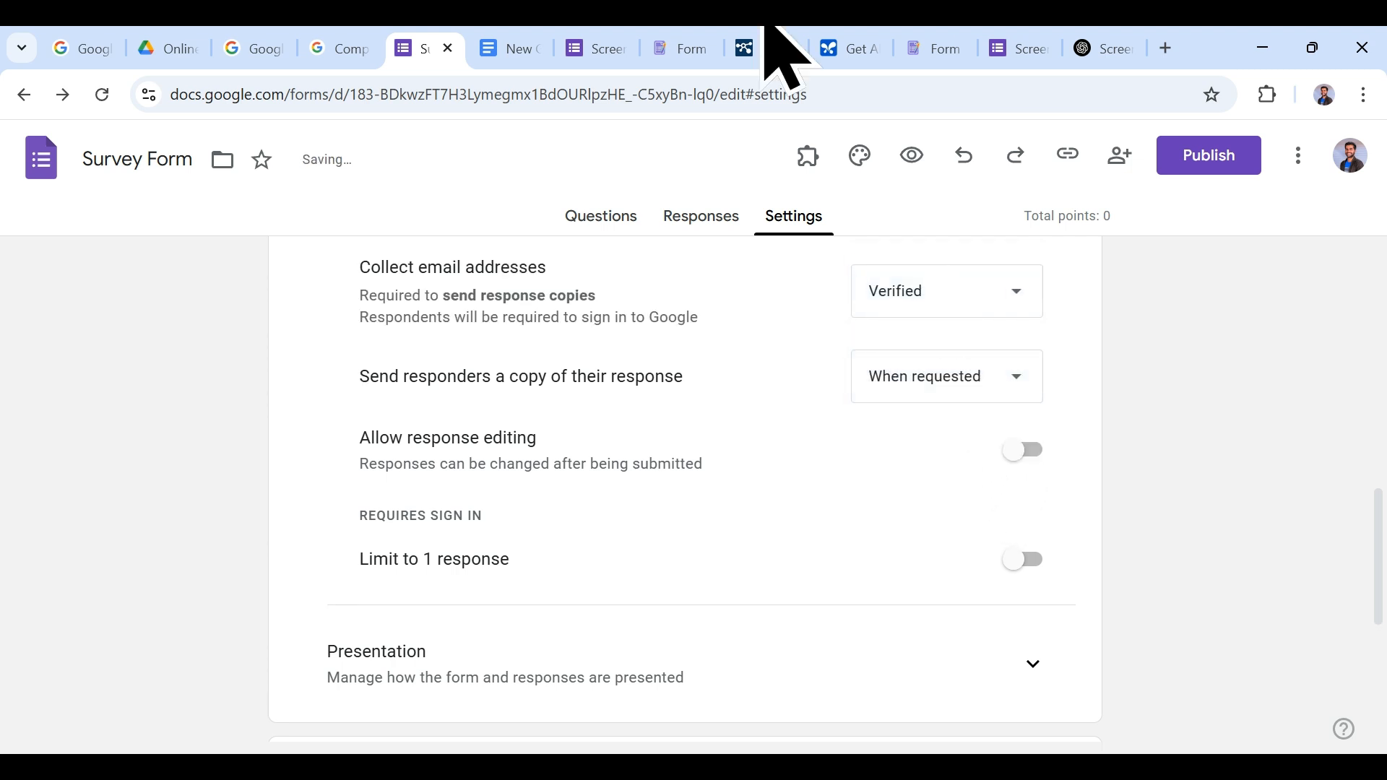
left_click(630, 42)
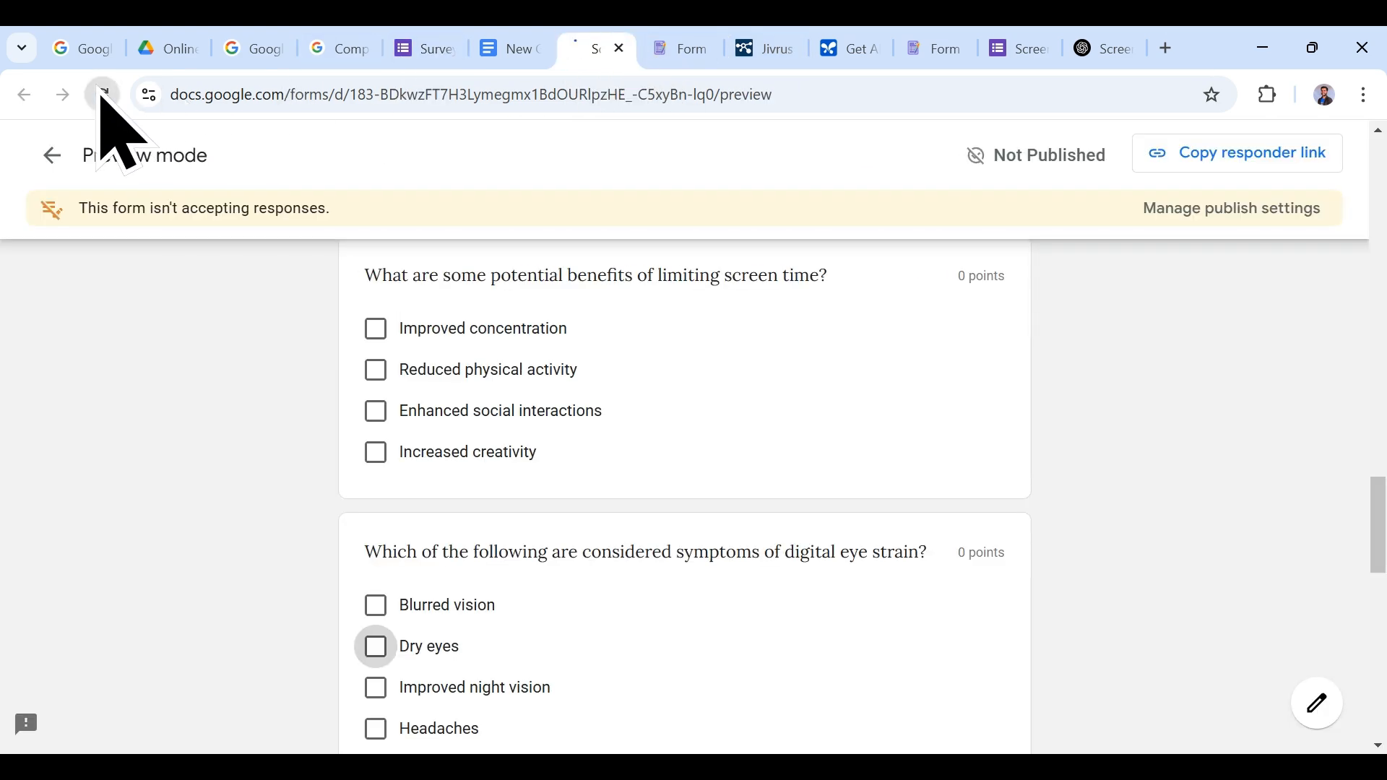
Step: Reload the preview and test the option to receive a copy of responses
left_click(102, 95)
scroll(795, 448, "up", 5)
scroll(799, 430, "down", 20)
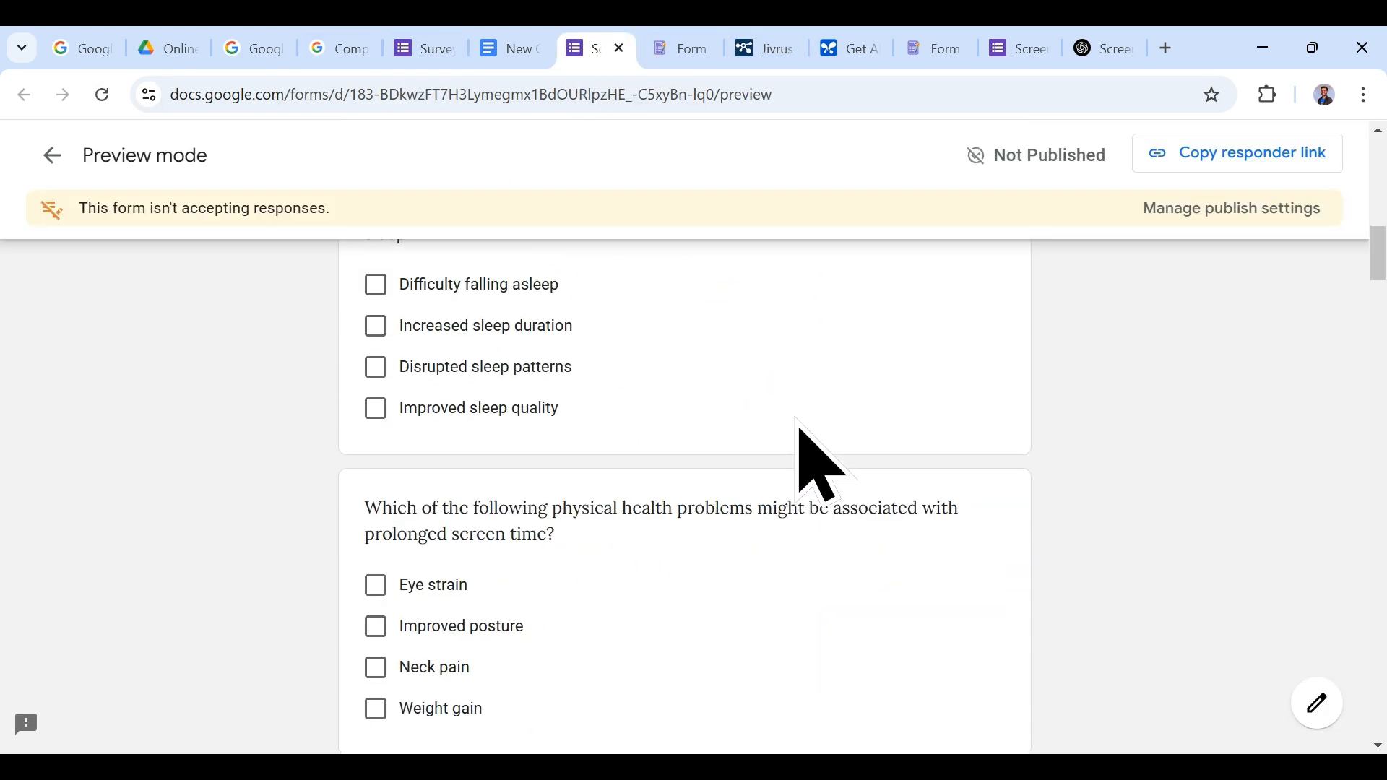
scroll(809, 466, "down", 15)
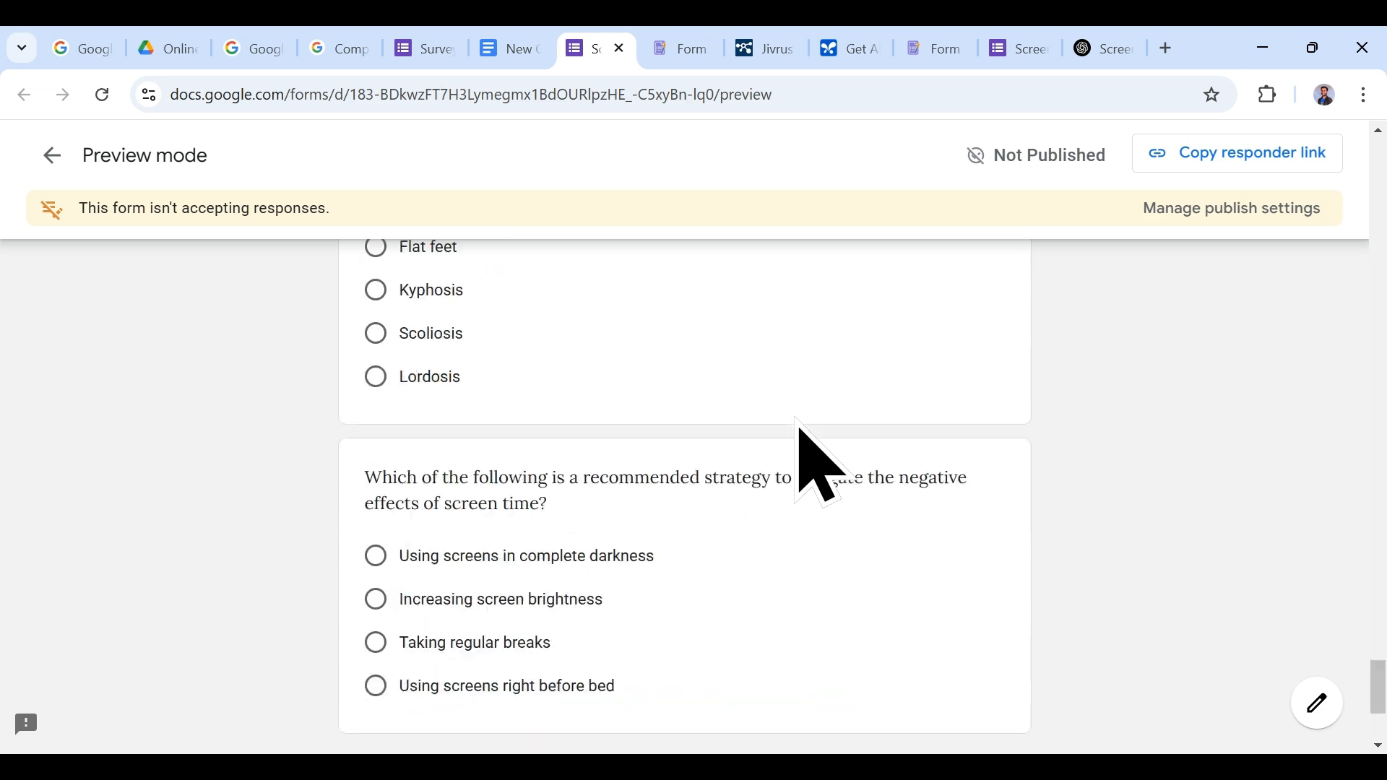
left_click(371, 514)
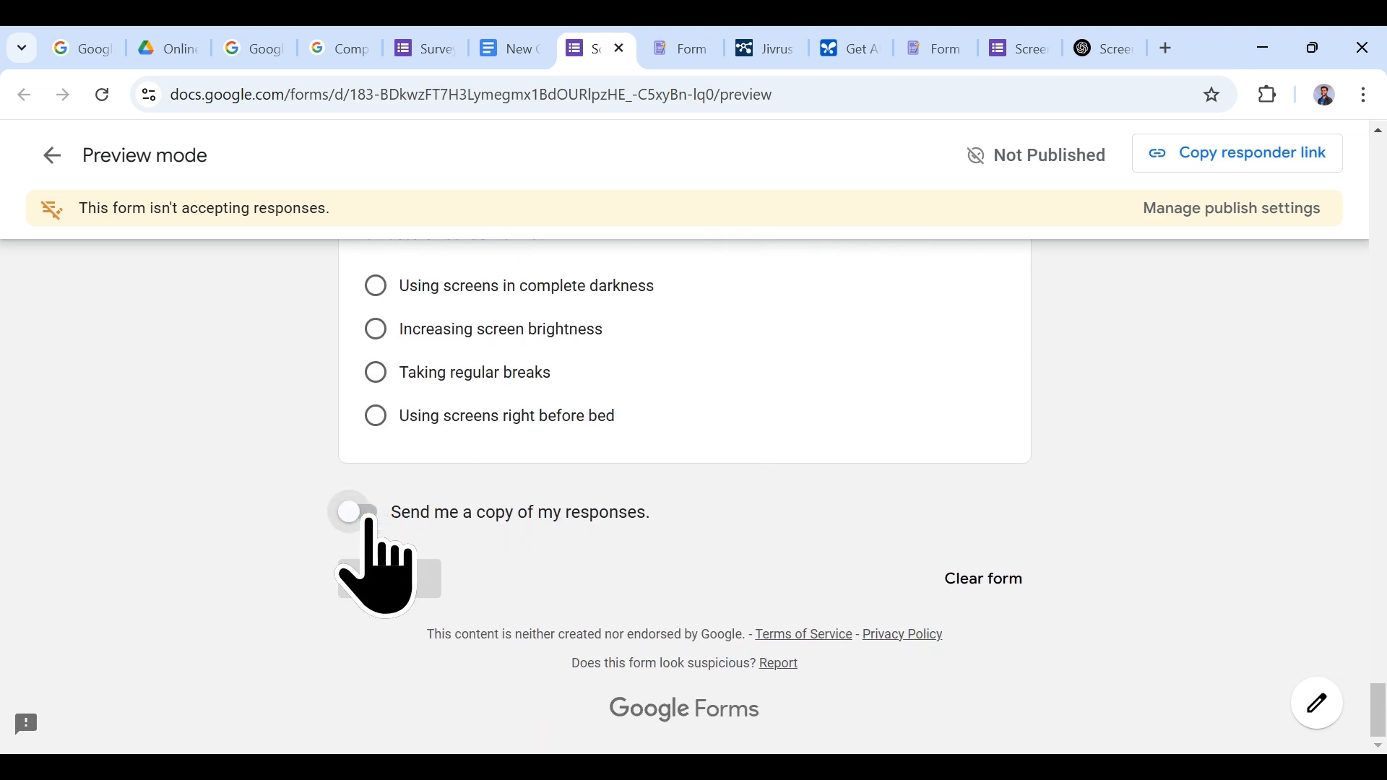
Step: Set 'Send responders a copy' to Off and confirm the change in the reloaded preview
left_click(502, 49)
left_click(430, 49)
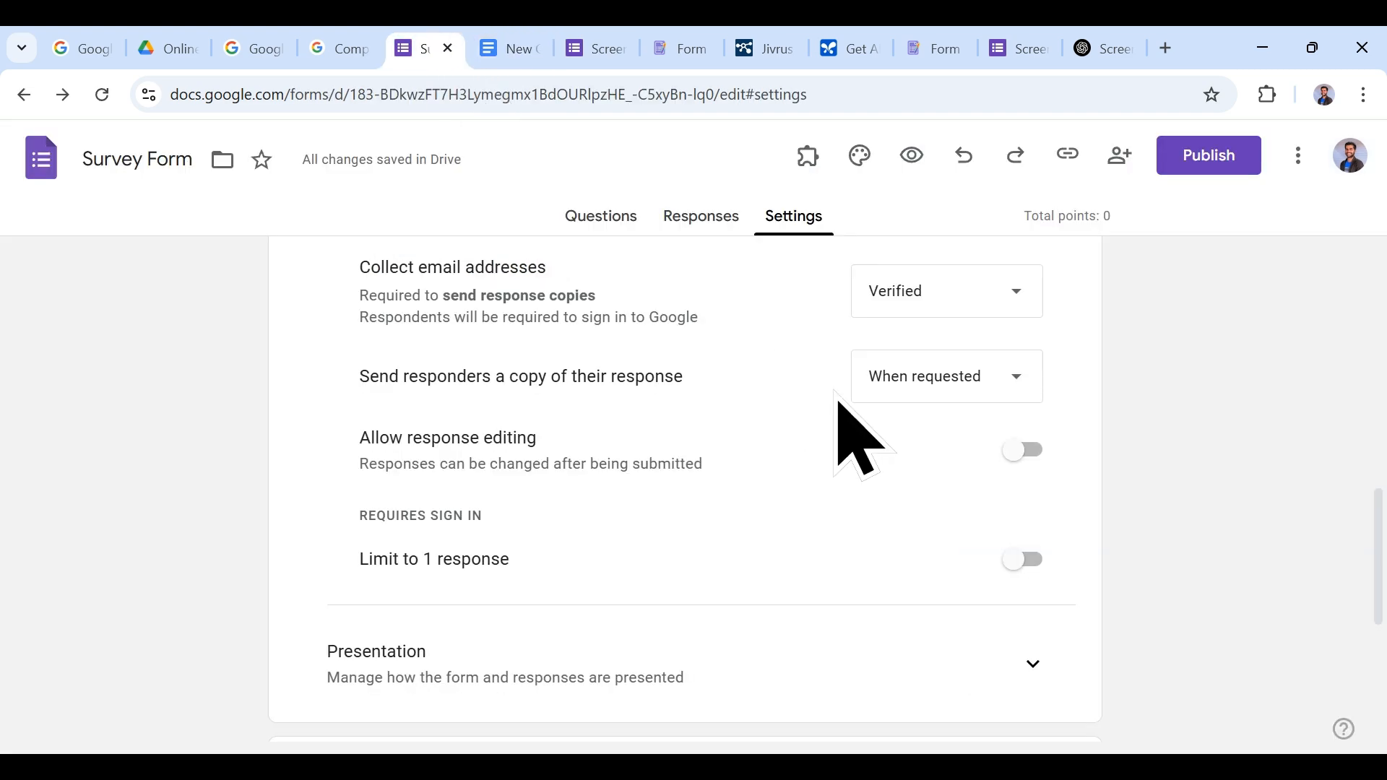
left_click(959, 383)
left_click(932, 323)
left_click(596, 48)
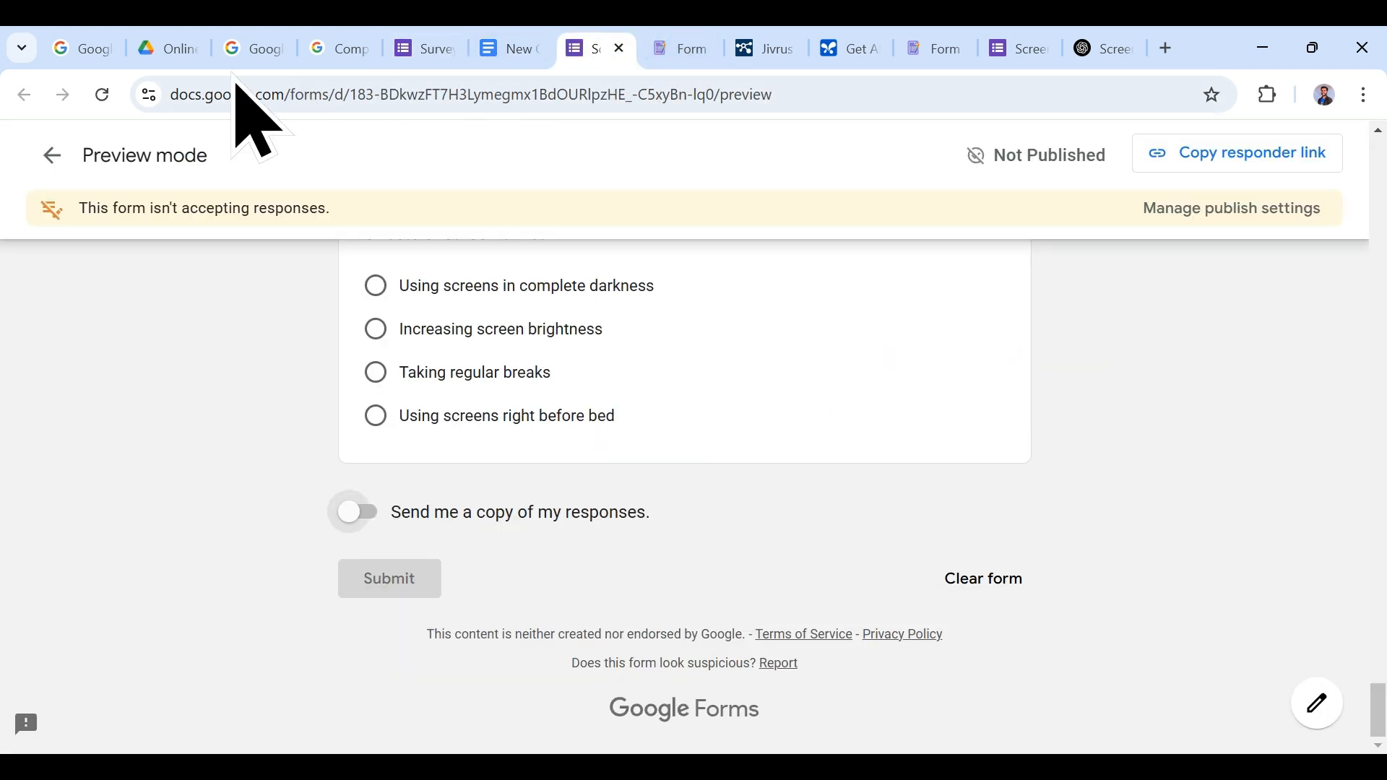
left_click(102, 95)
scroll(874, 462, "down", 15)
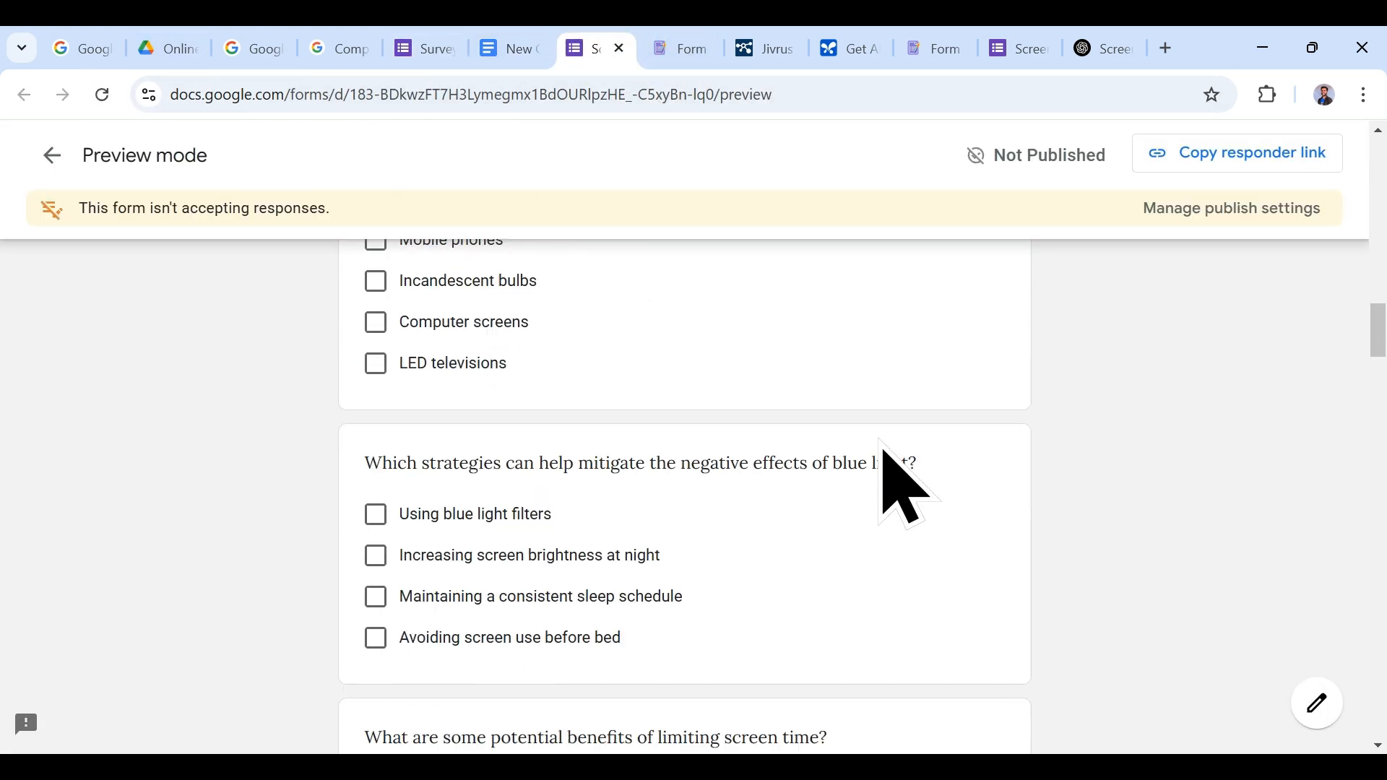
scroll(907, 484, "down", 20)
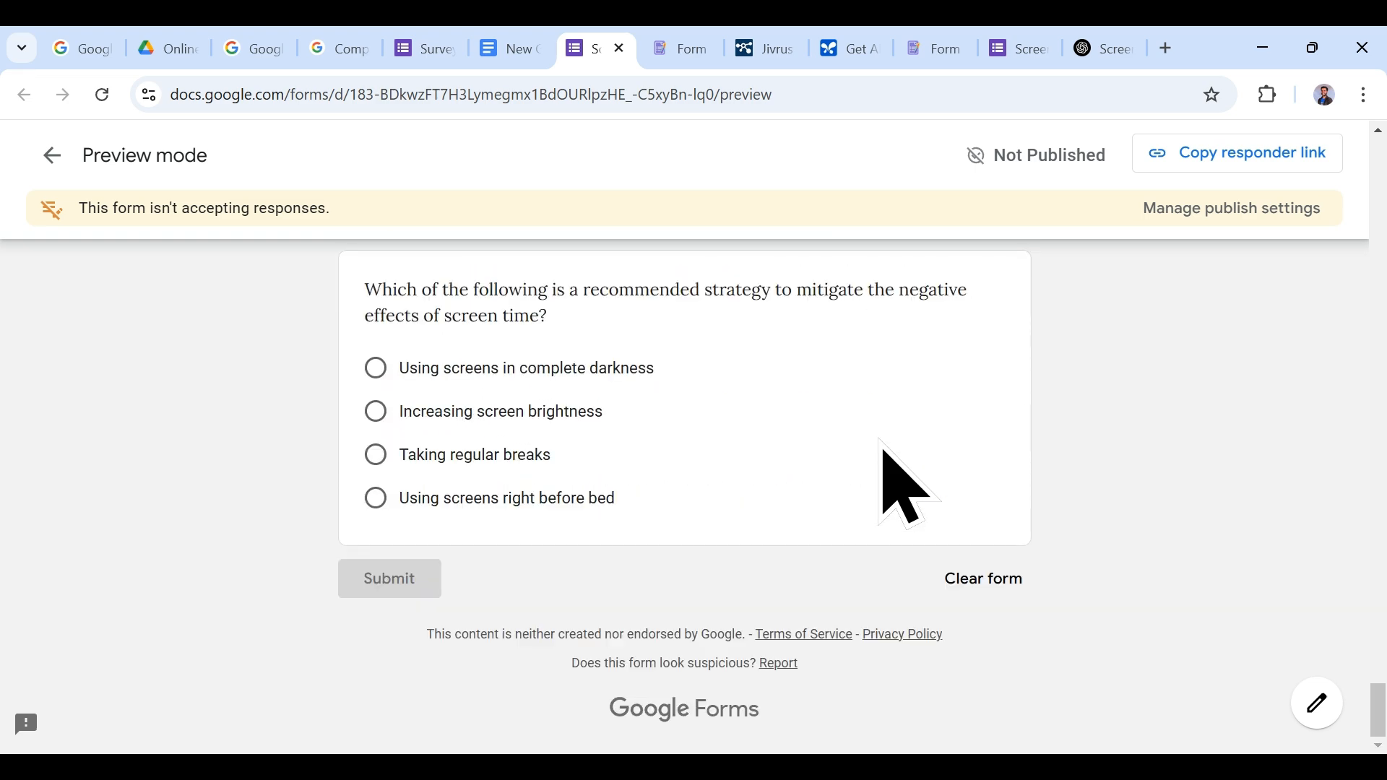
left_click(416, 48)
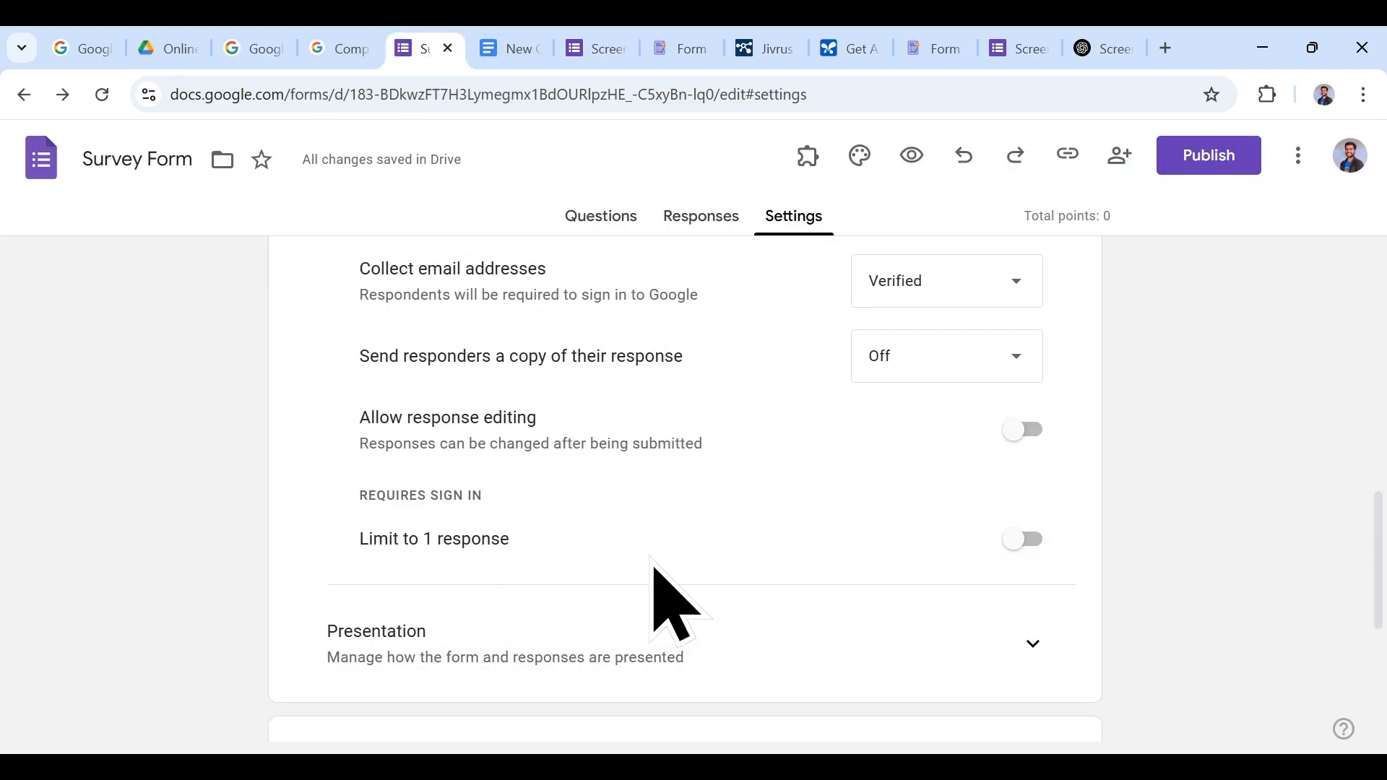
Step: Leave response editing off and switch on 'Limit to 1 response' in Responses settings
left_click(506, 48)
left_click(426, 48)
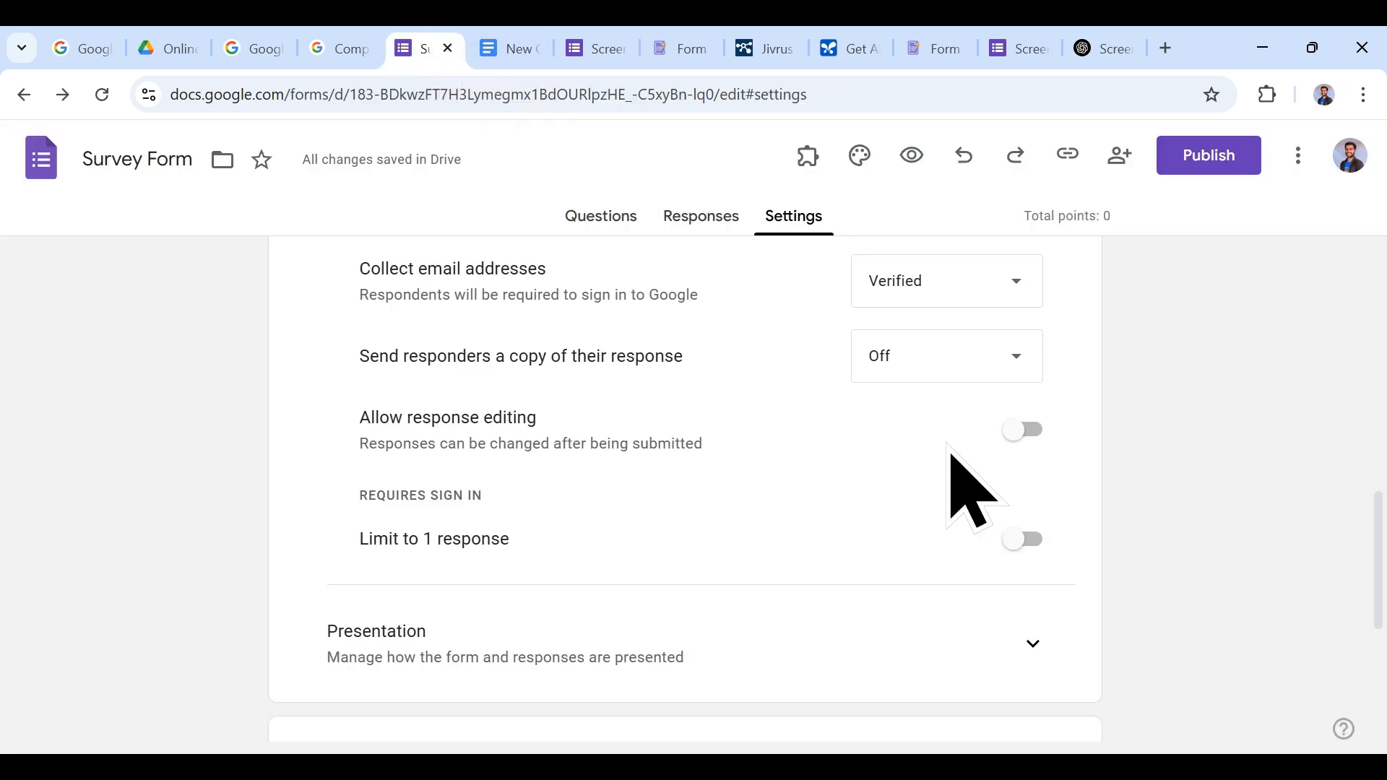
left_click(1028, 432)
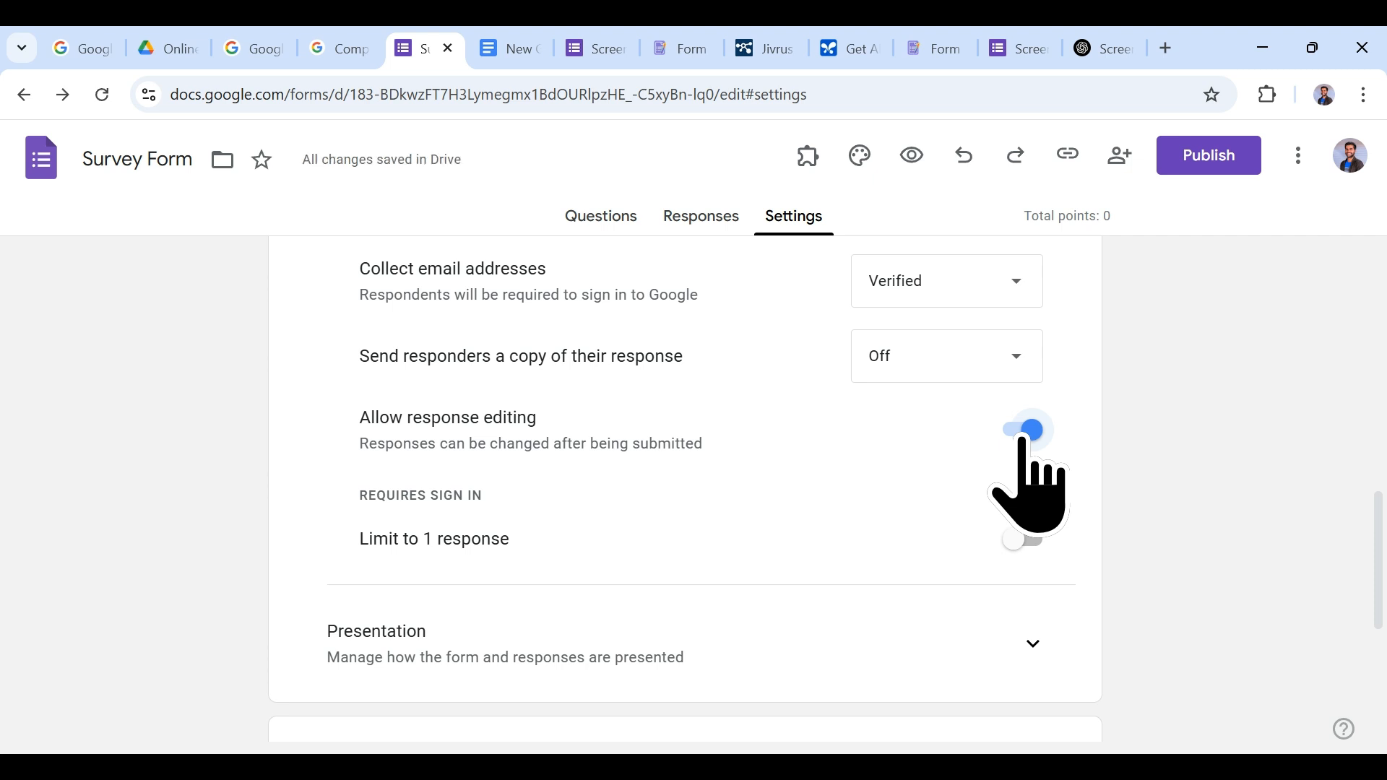
left_click(1023, 431)
left_click(1027, 550)
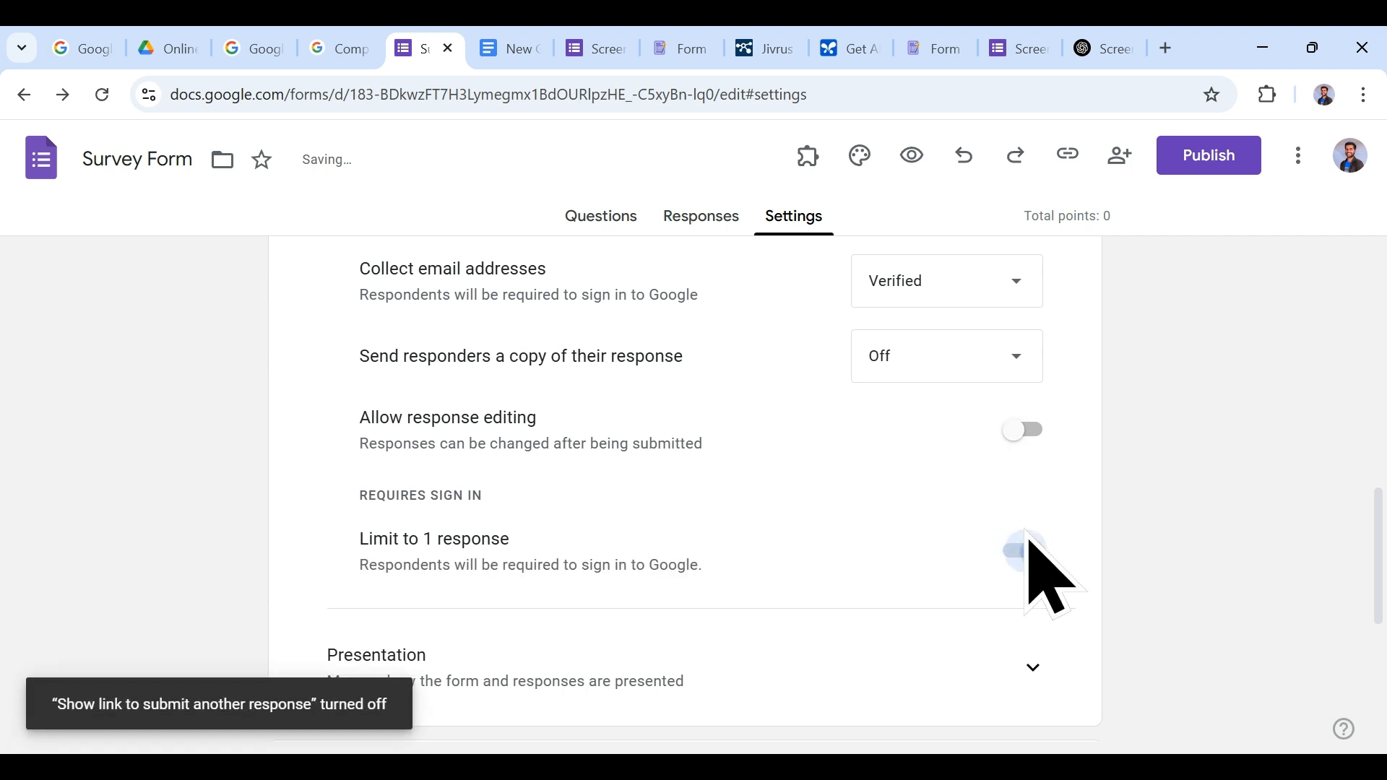
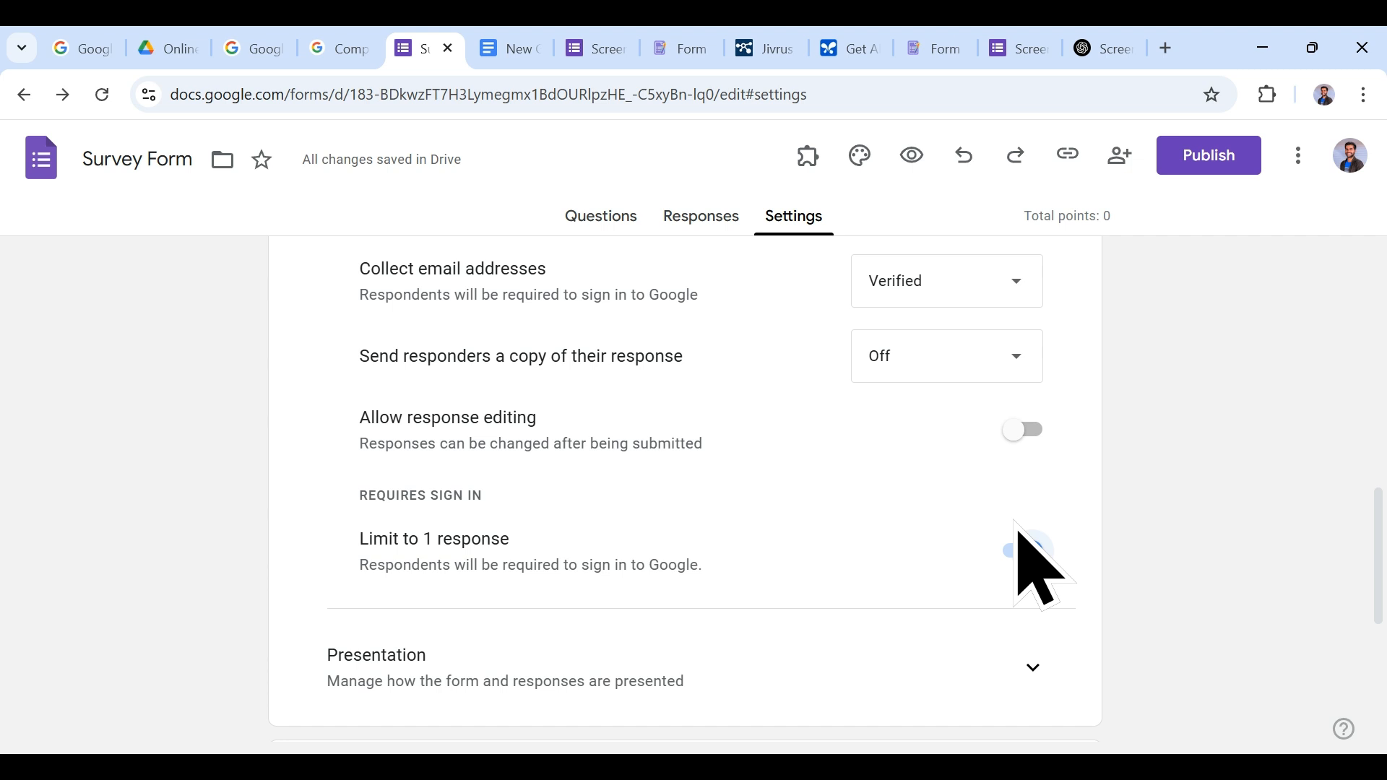
Step: Switch on Show progress bar under Presentation and check 'Page 1 of 1' in the preview
scroll(1011, 571, "down", 3)
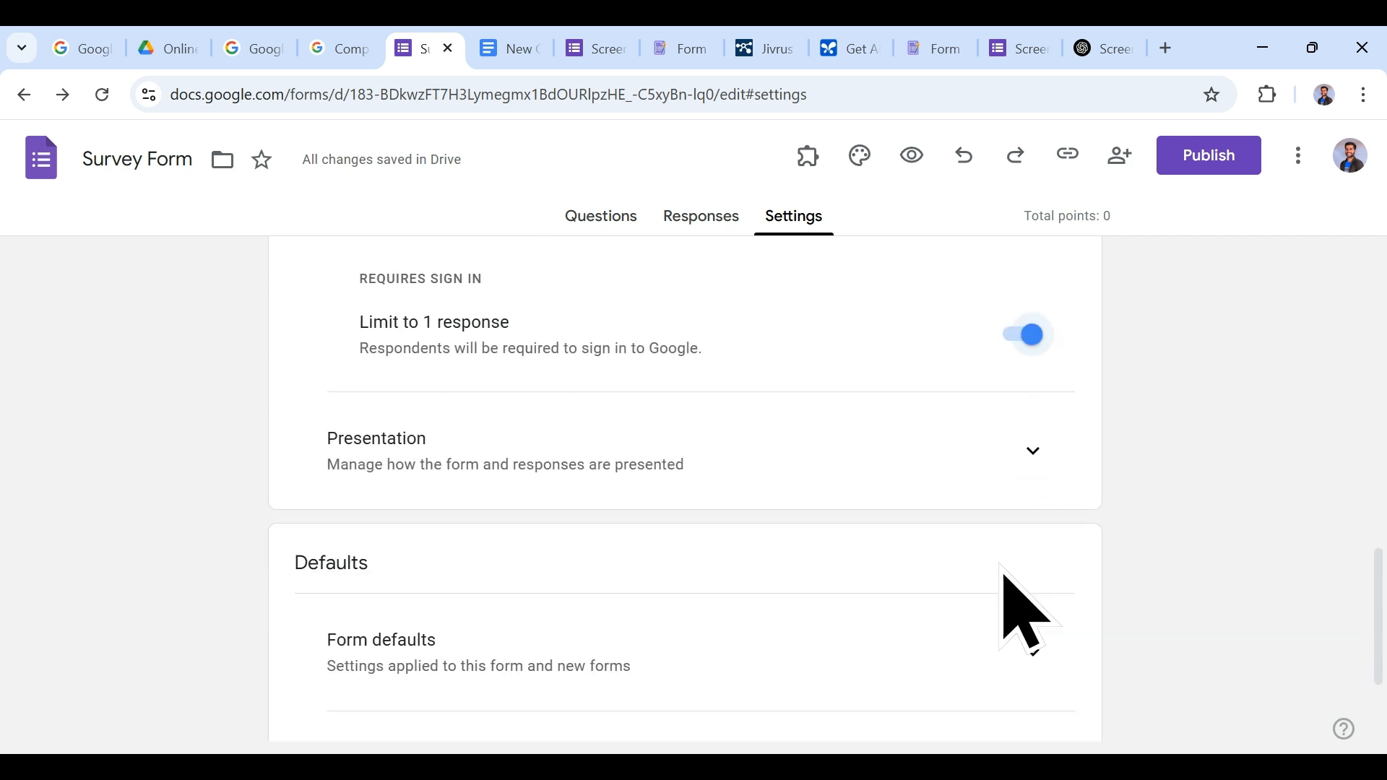
left_click(1033, 451)
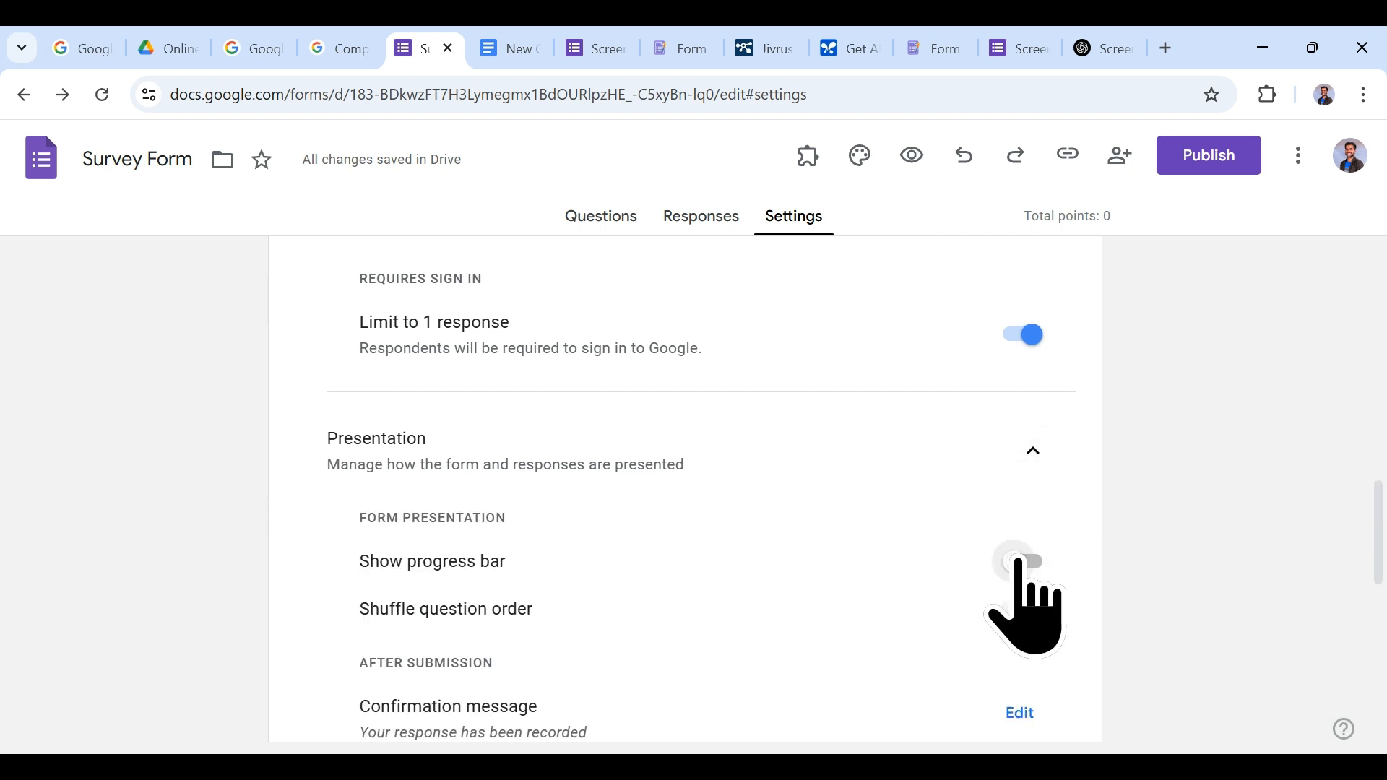
left_click(597, 45)
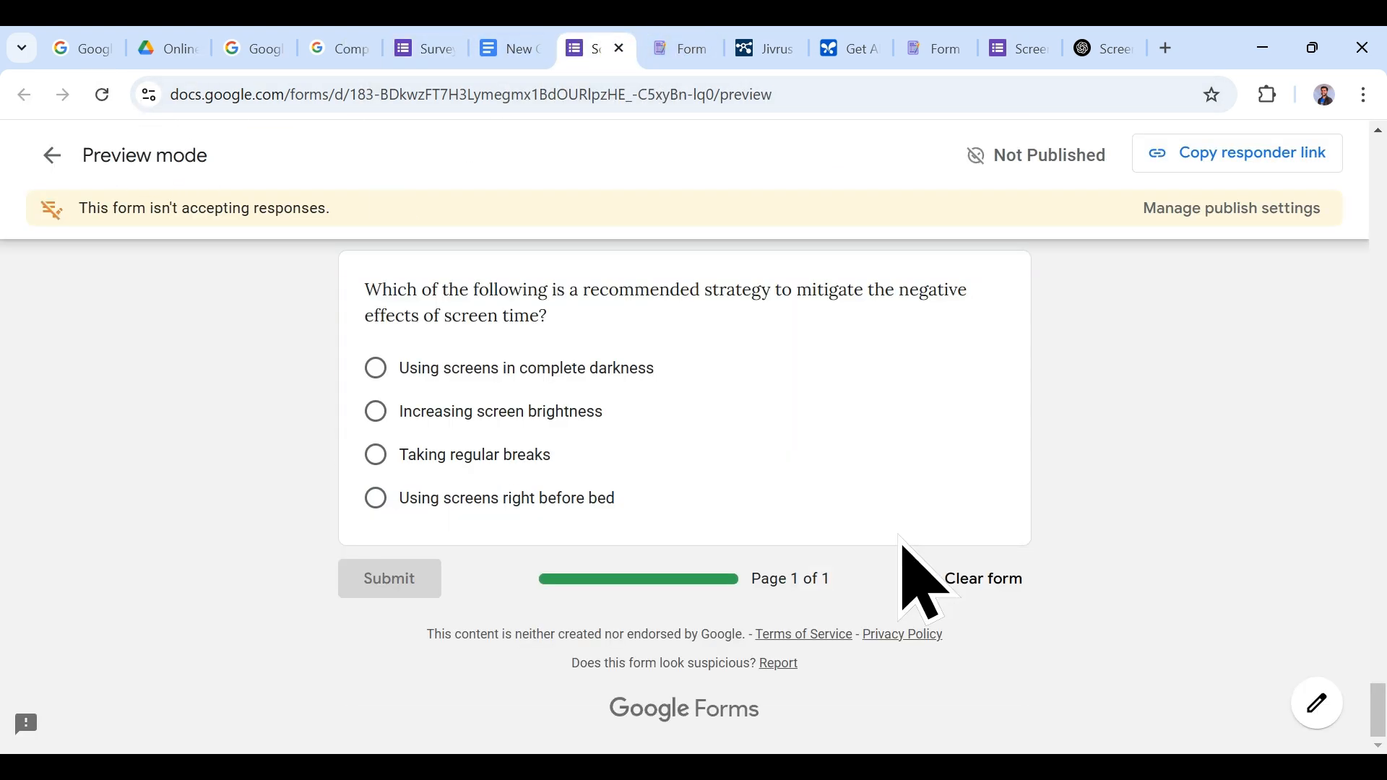
Step: Tick 'Taking regular breaks' as a test answer in the preview
left_click(376, 455)
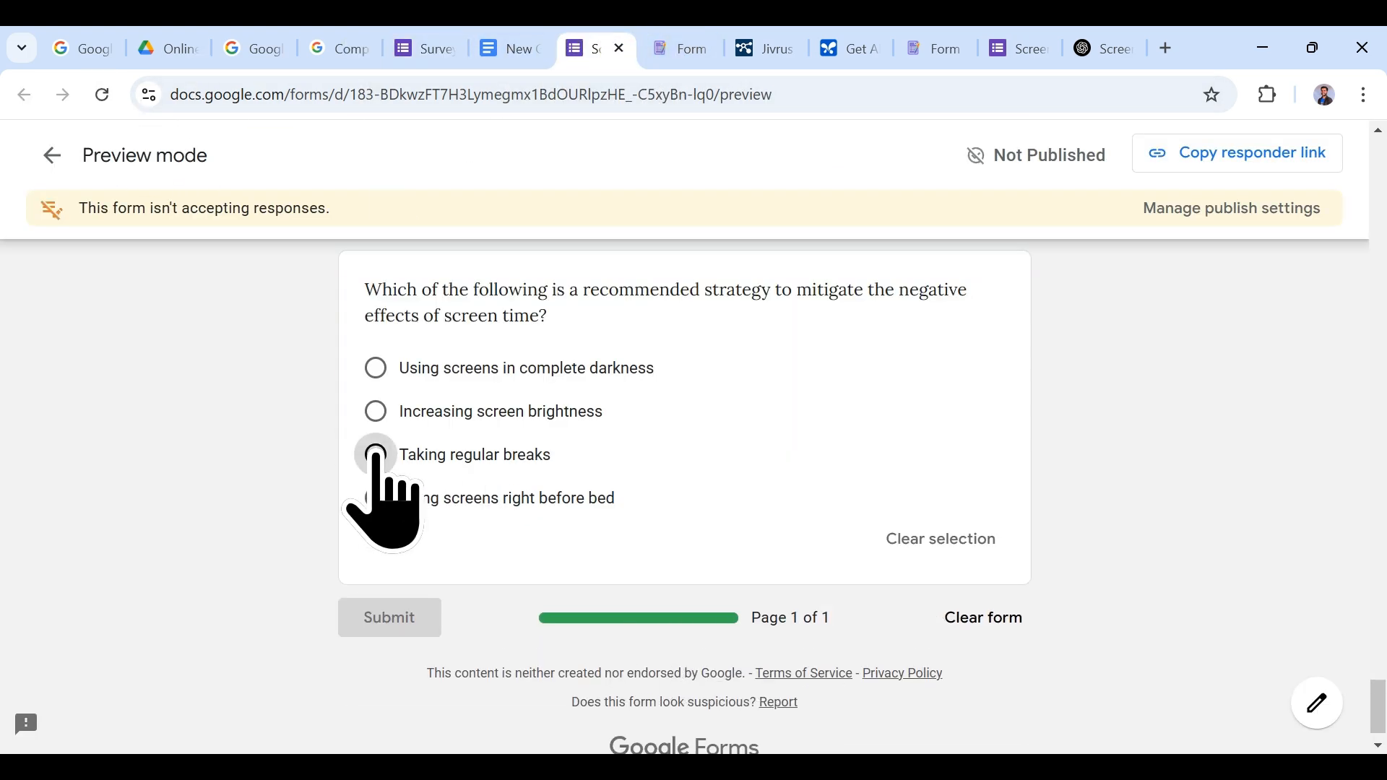
scroll(600, 599, "up", 15)
scroll(616, 624, "up", 20)
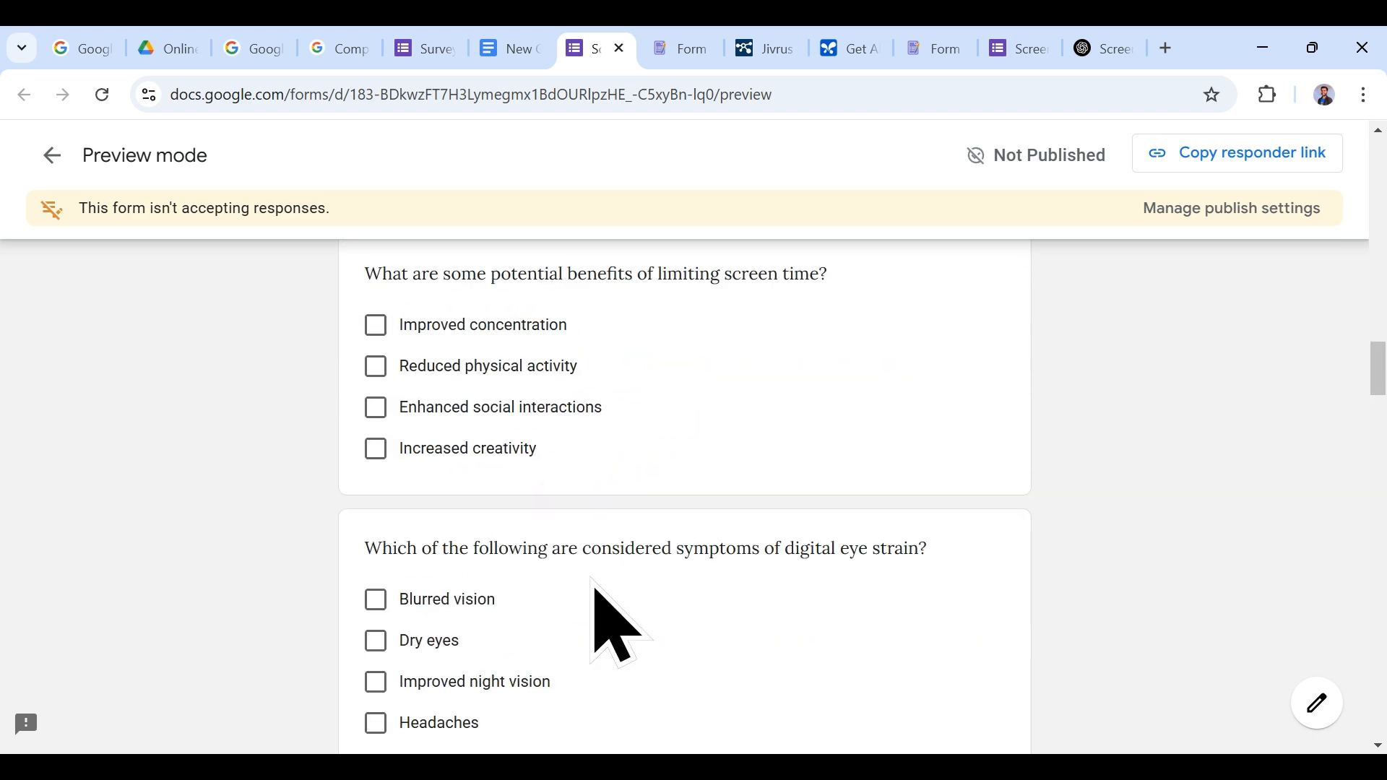
scroll(616, 625, "up", 3)
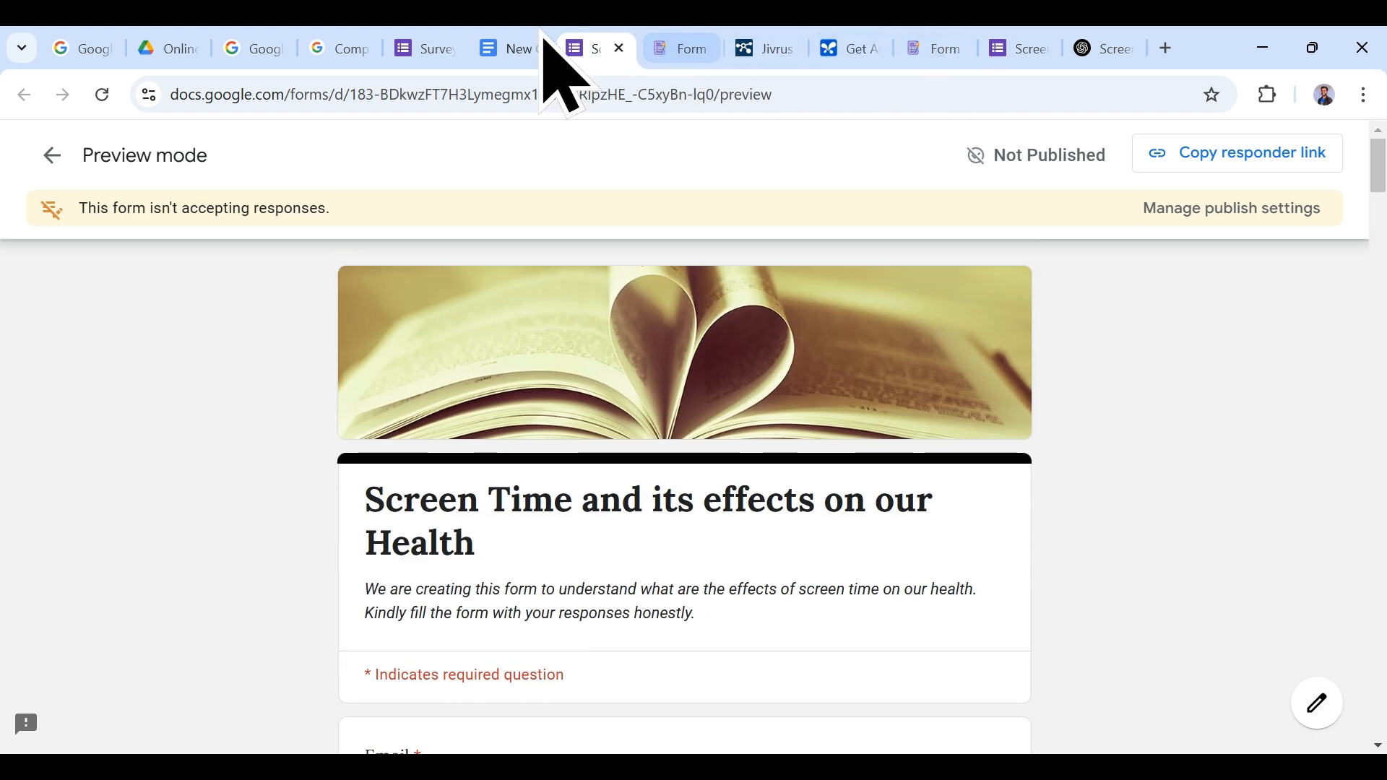
Step: Publish the form and confirm the refreshed preview shows Published
left_click(412, 46)
scroll(1047, 418, "down", 2)
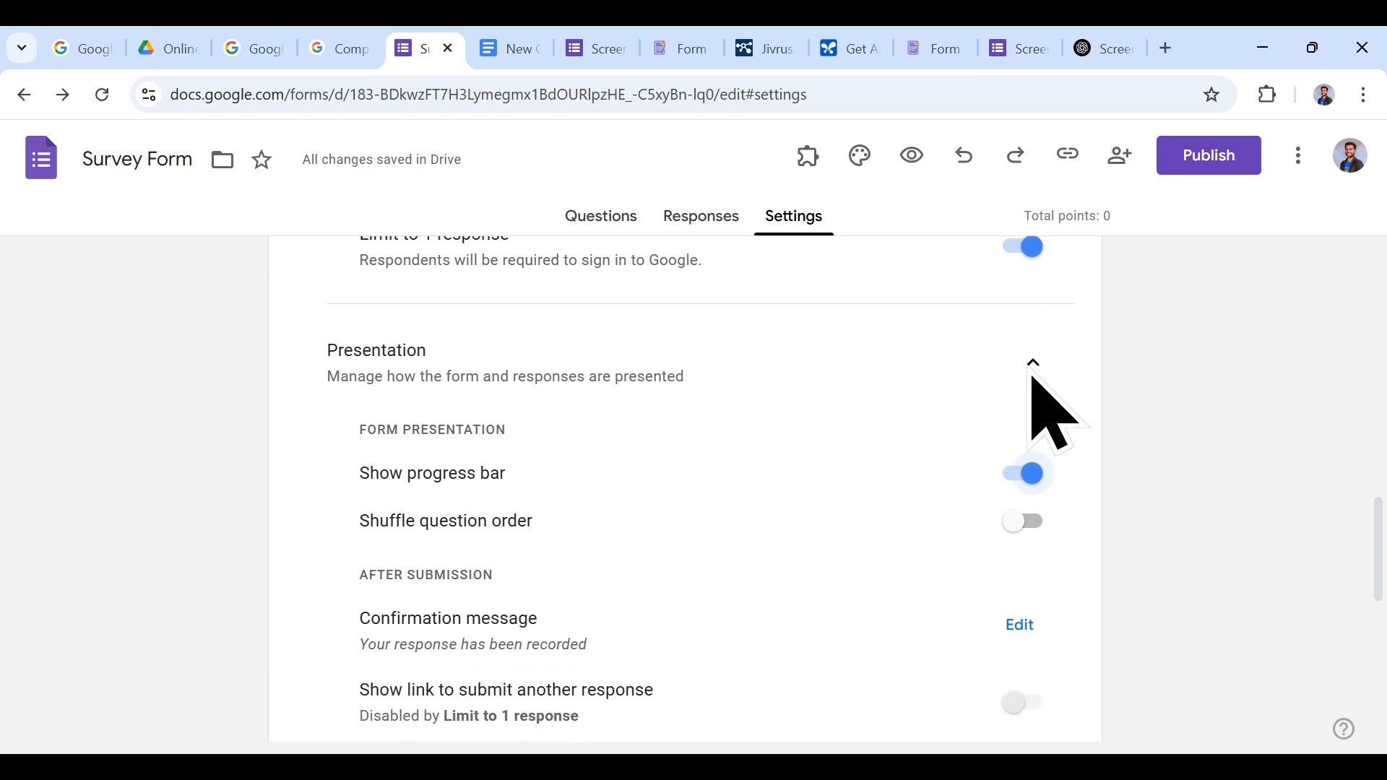
left_click(1188, 163)
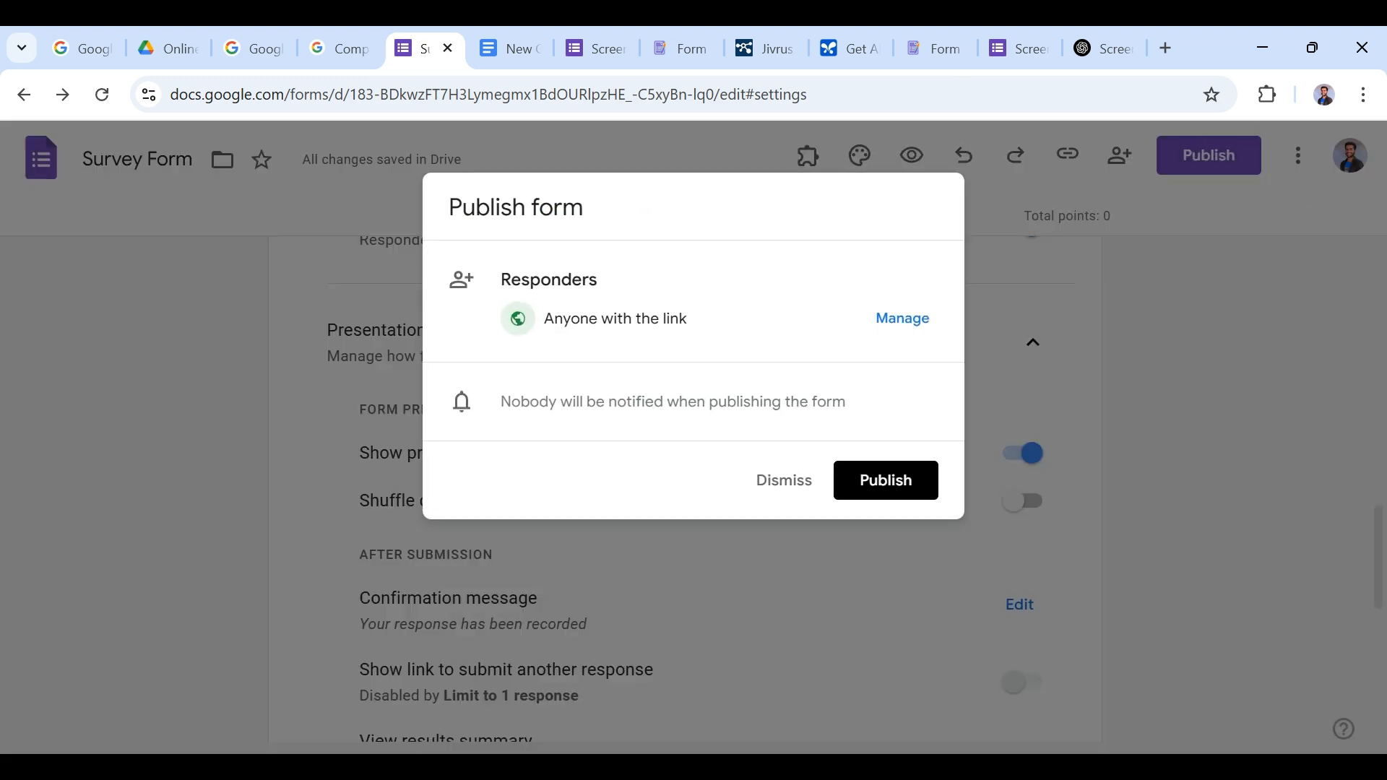
left_click(890, 483)
left_click(588, 47)
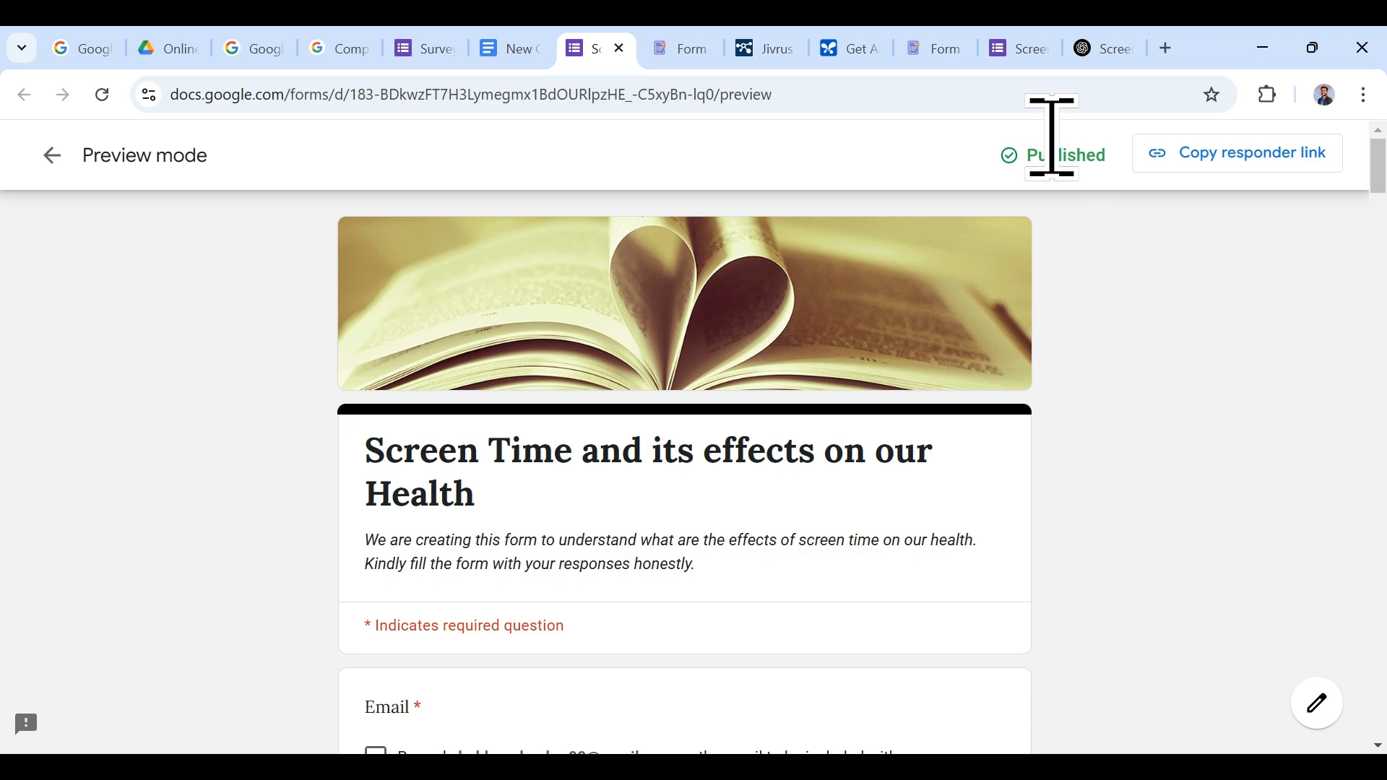
double_click(1107, 155)
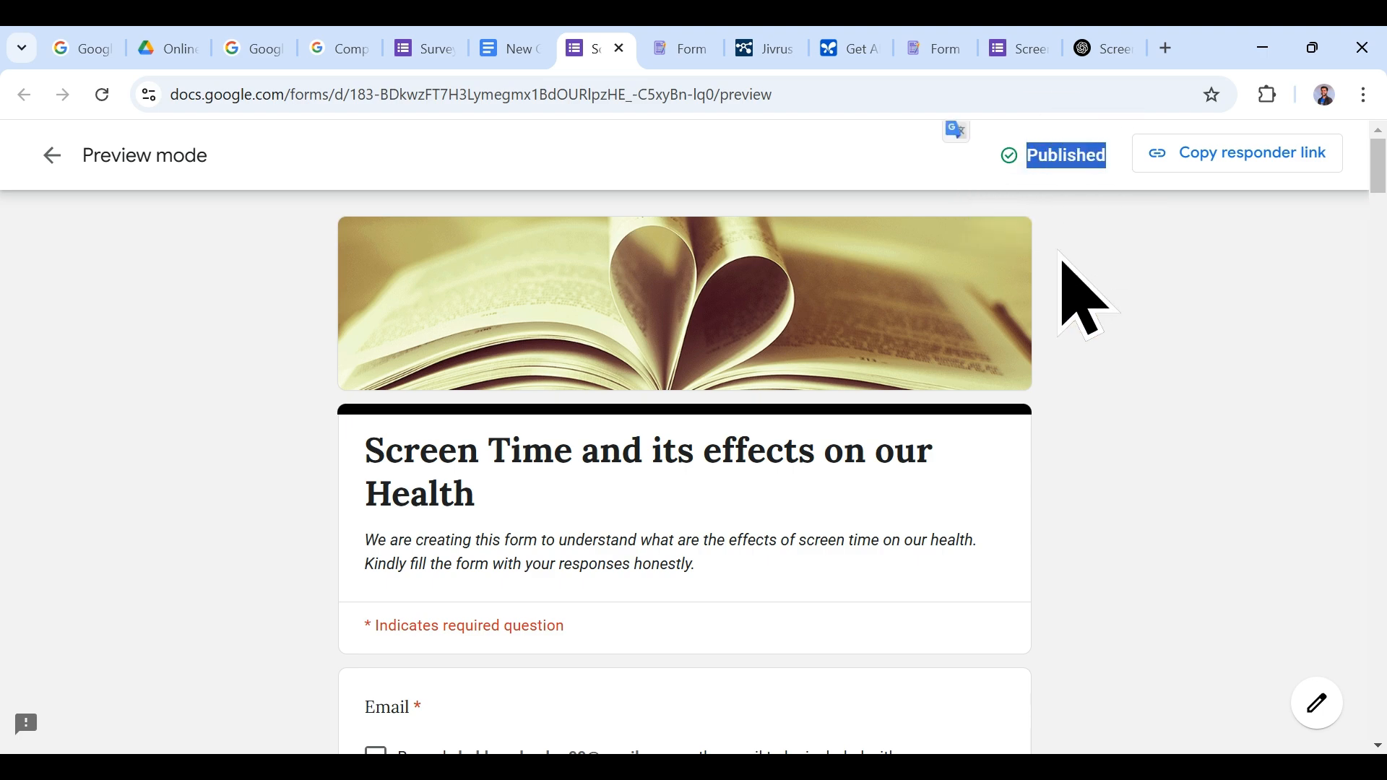
Step: Tick a test answer to the blue-light question in the published preview
left_click(1062, 412)
scroll(726, 466, "down", 5)
scroll(726, 466, "down", 8)
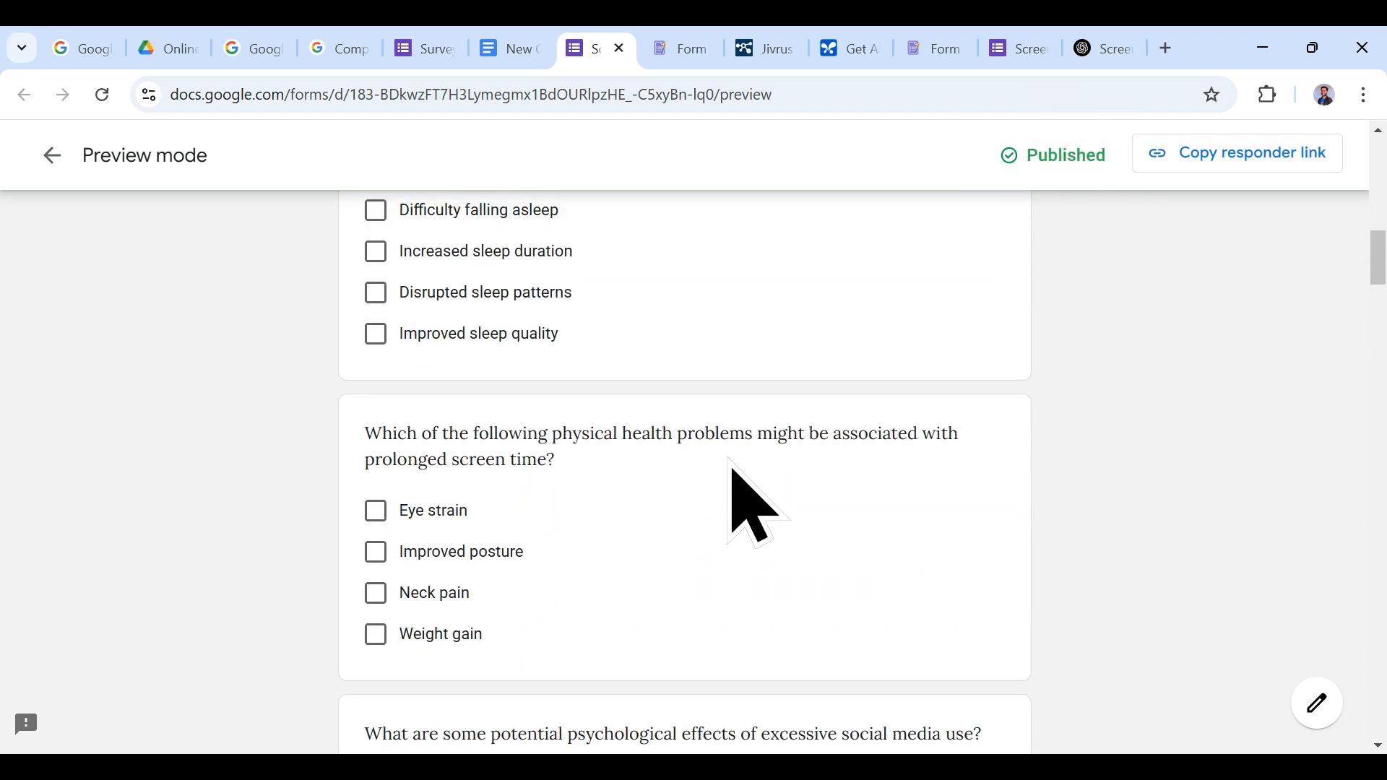
scroll(734, 469, "up", 7)
scroll(731, 468, "down", 4)
scroll(751, 506, "down", 12)
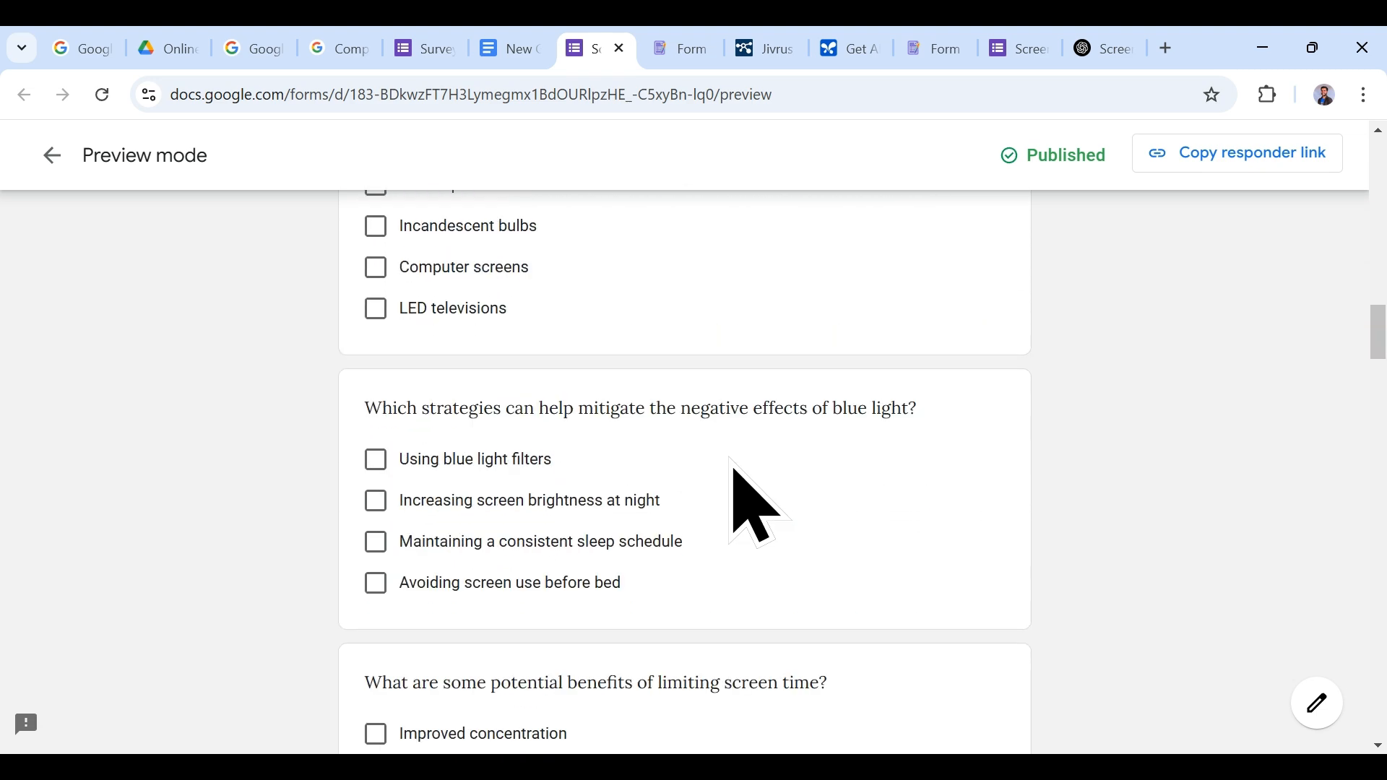
left_click(373, 498)
Step: Scroll through the rest of the preview, then return to the form's settings
scroll(542, 582, "down", 20)
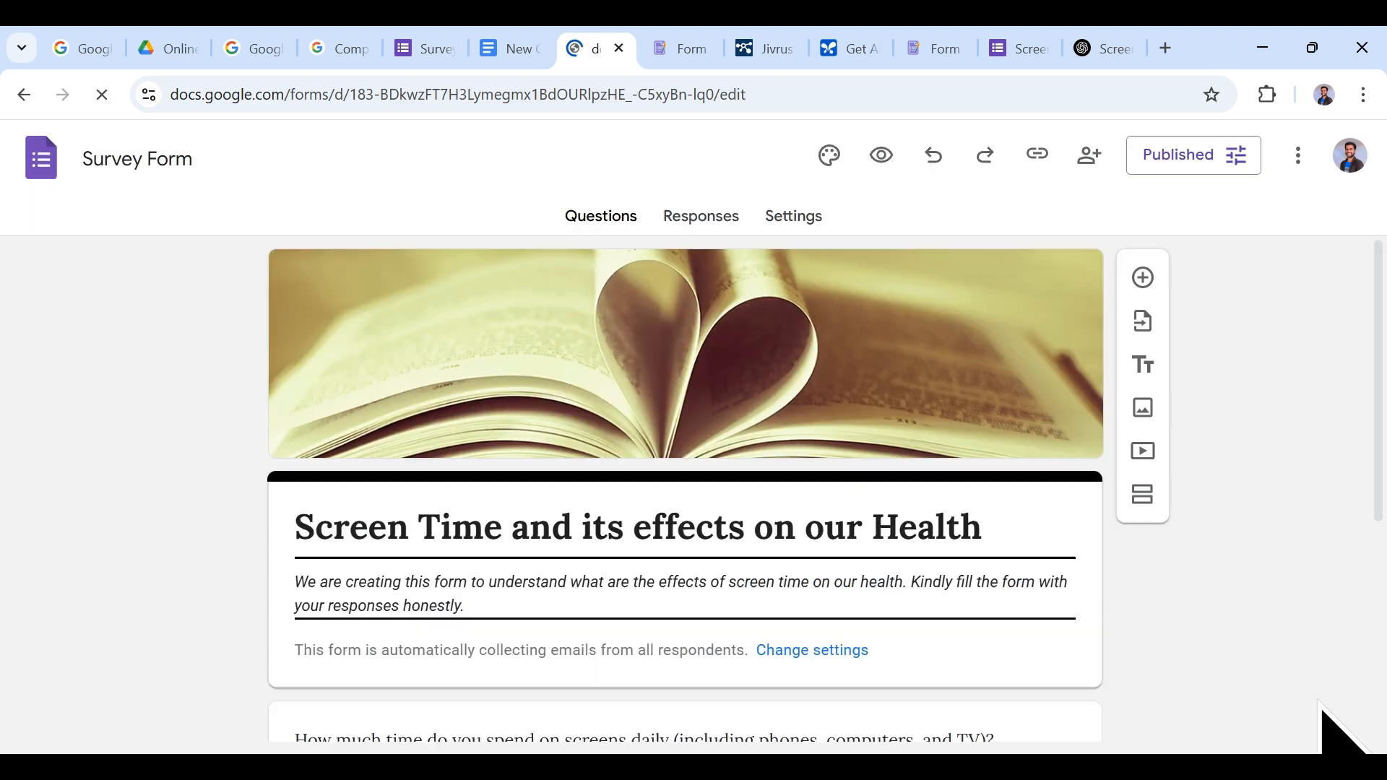
scroll(1090, 566, "down", 8)
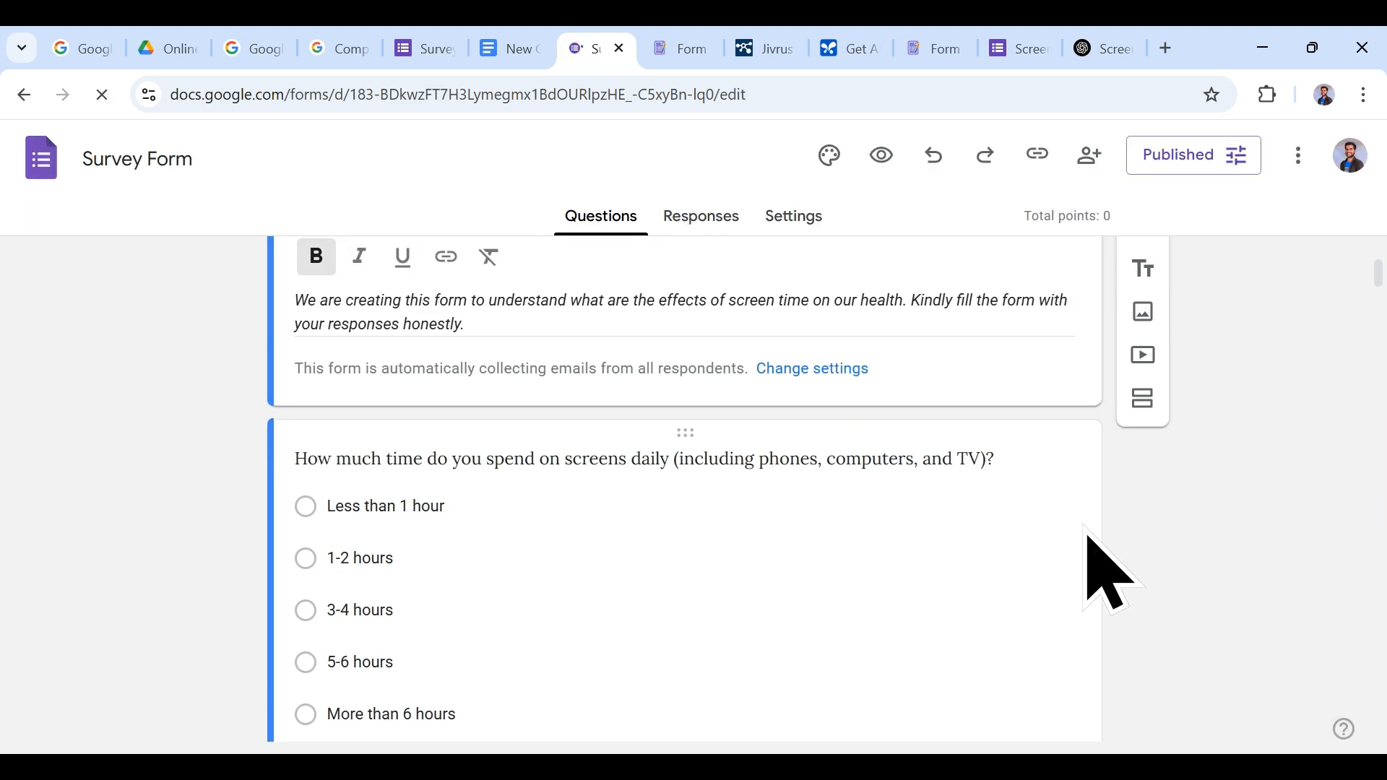
scroll(1286, 556, "down", 5)
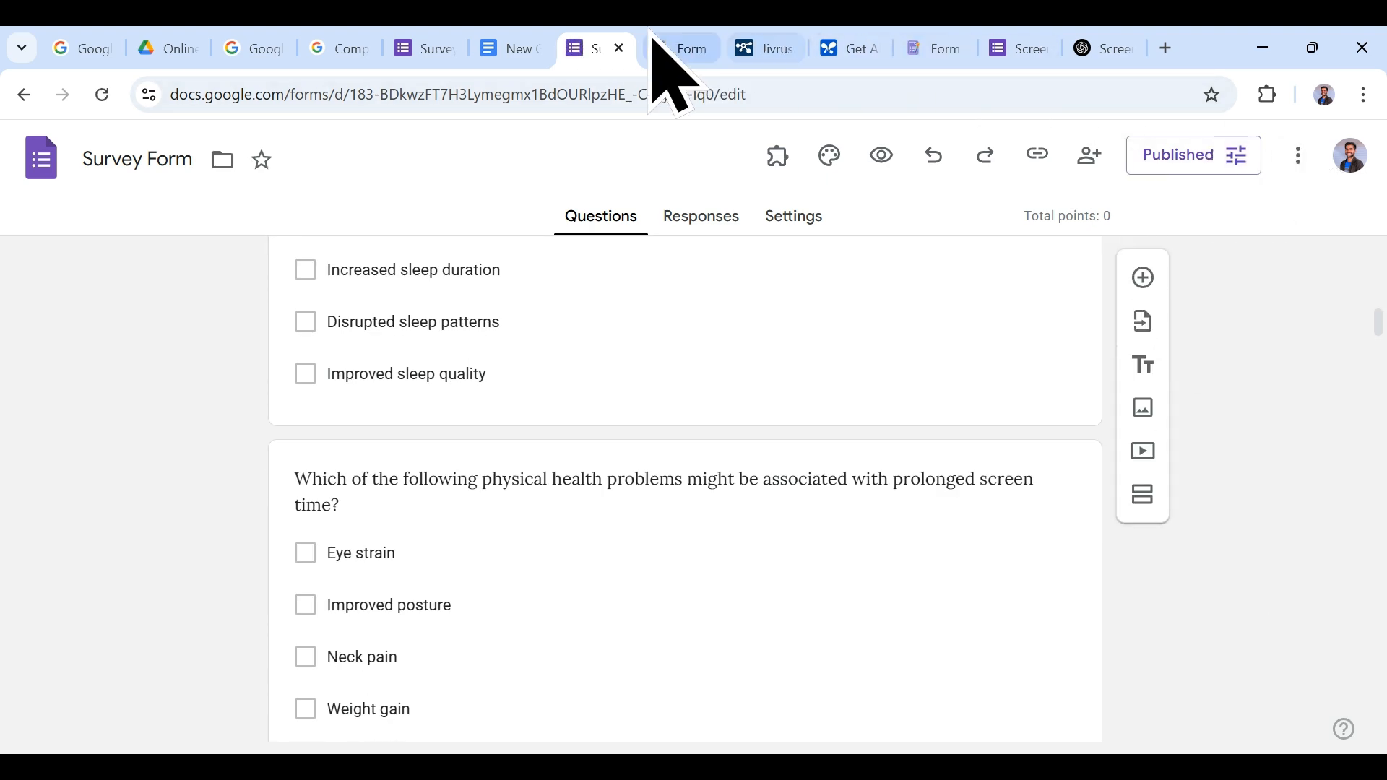
left_click(521, 45)
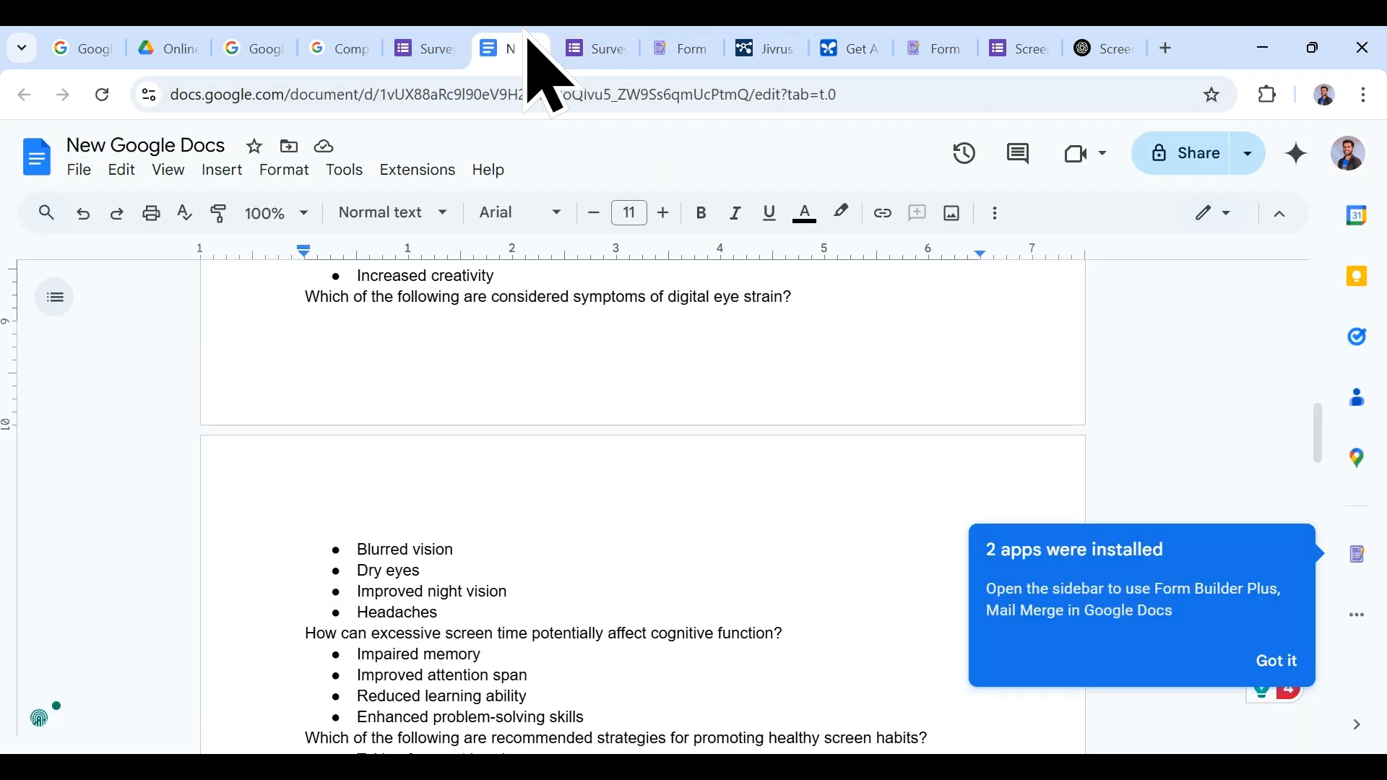
left_click(457, 44)
Step: Add a thank-you to the confirmation message and share the results summary
left_click(1277, 244)
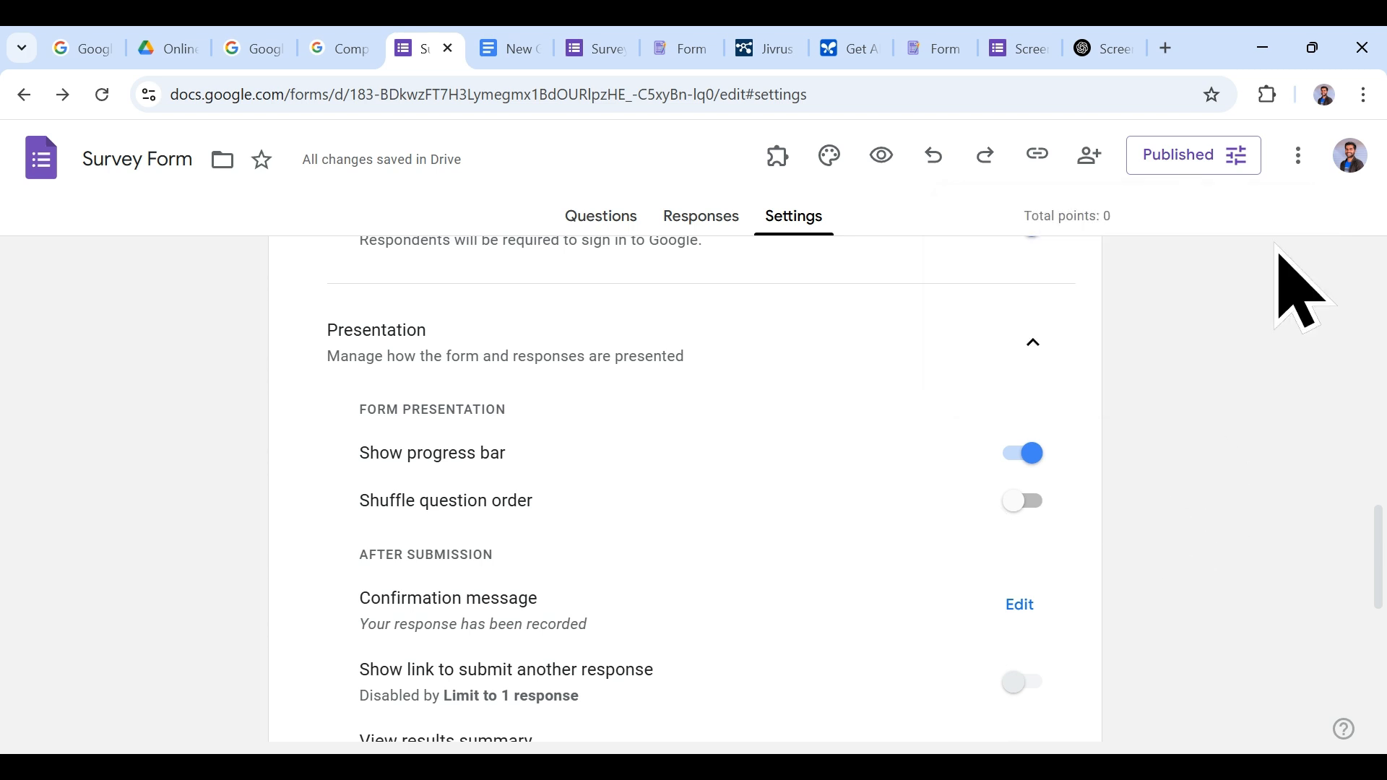
scroll(504, 302, "down", 3)
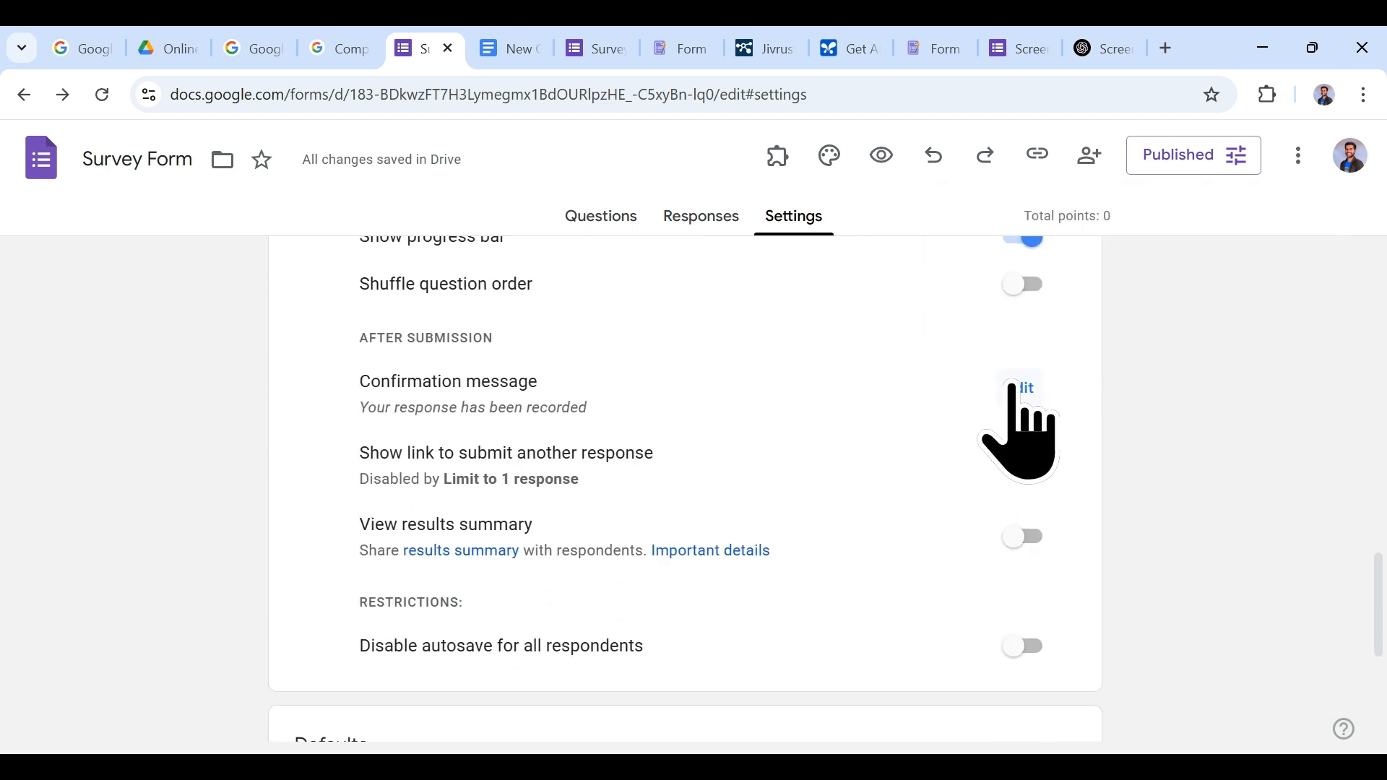
left_click(1011, 388)
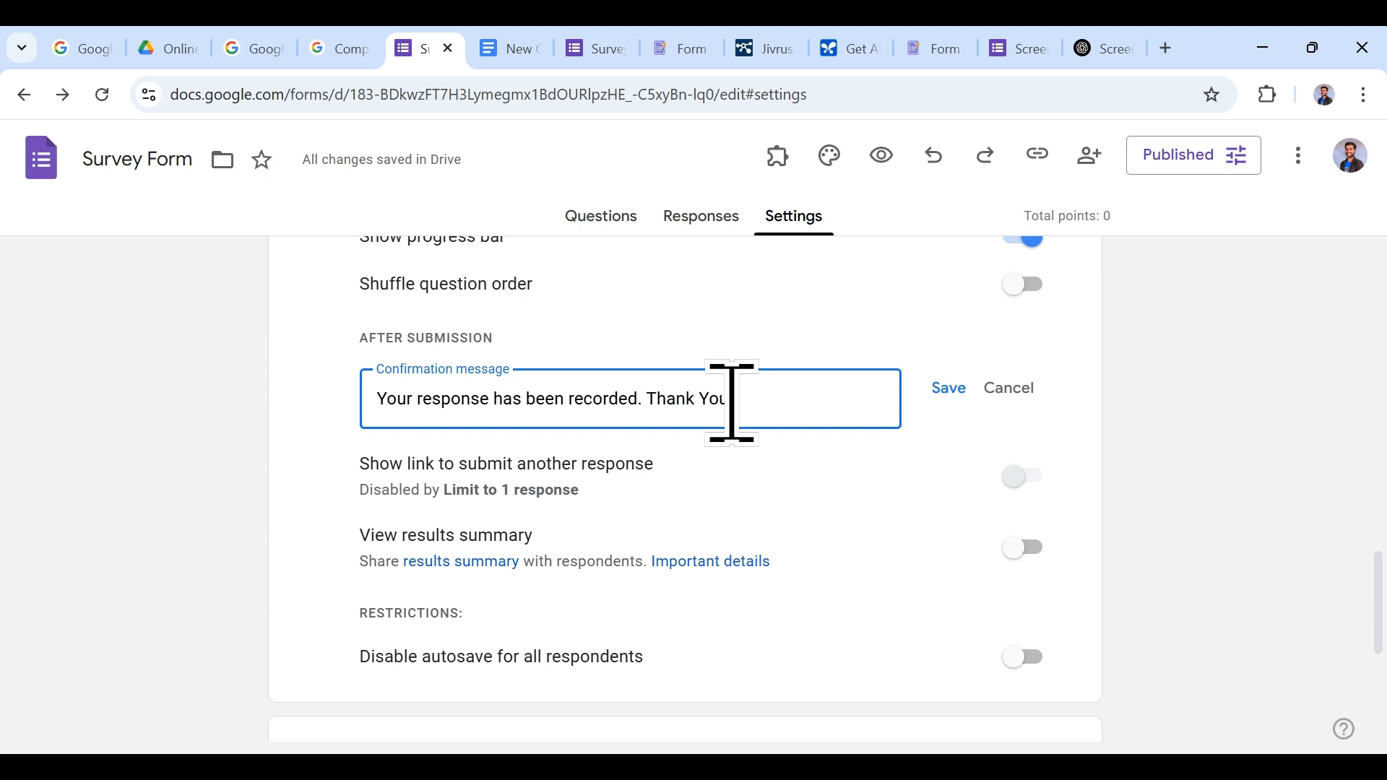
left_click(948, 388)
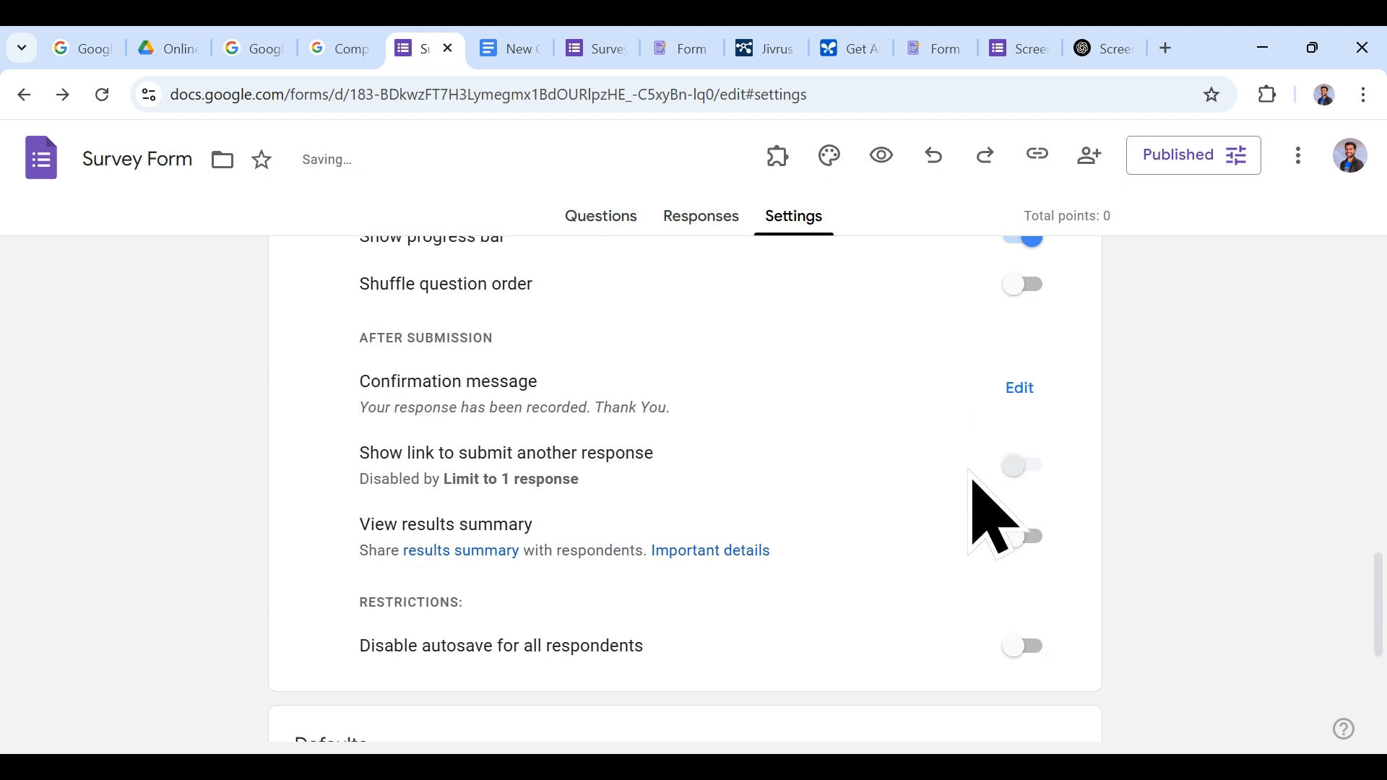
scroll(999, 482, "down", 3)
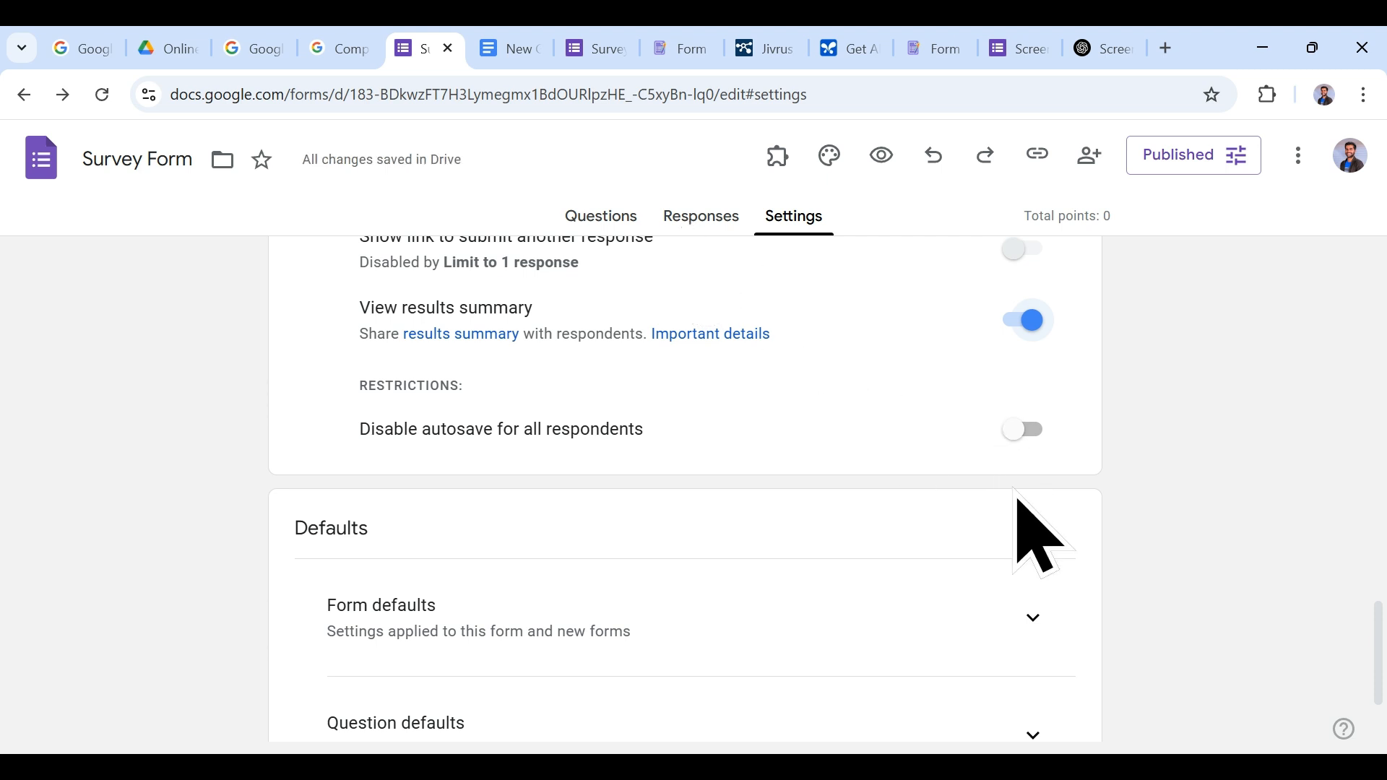
scroll(1017, 505, "down", 2)
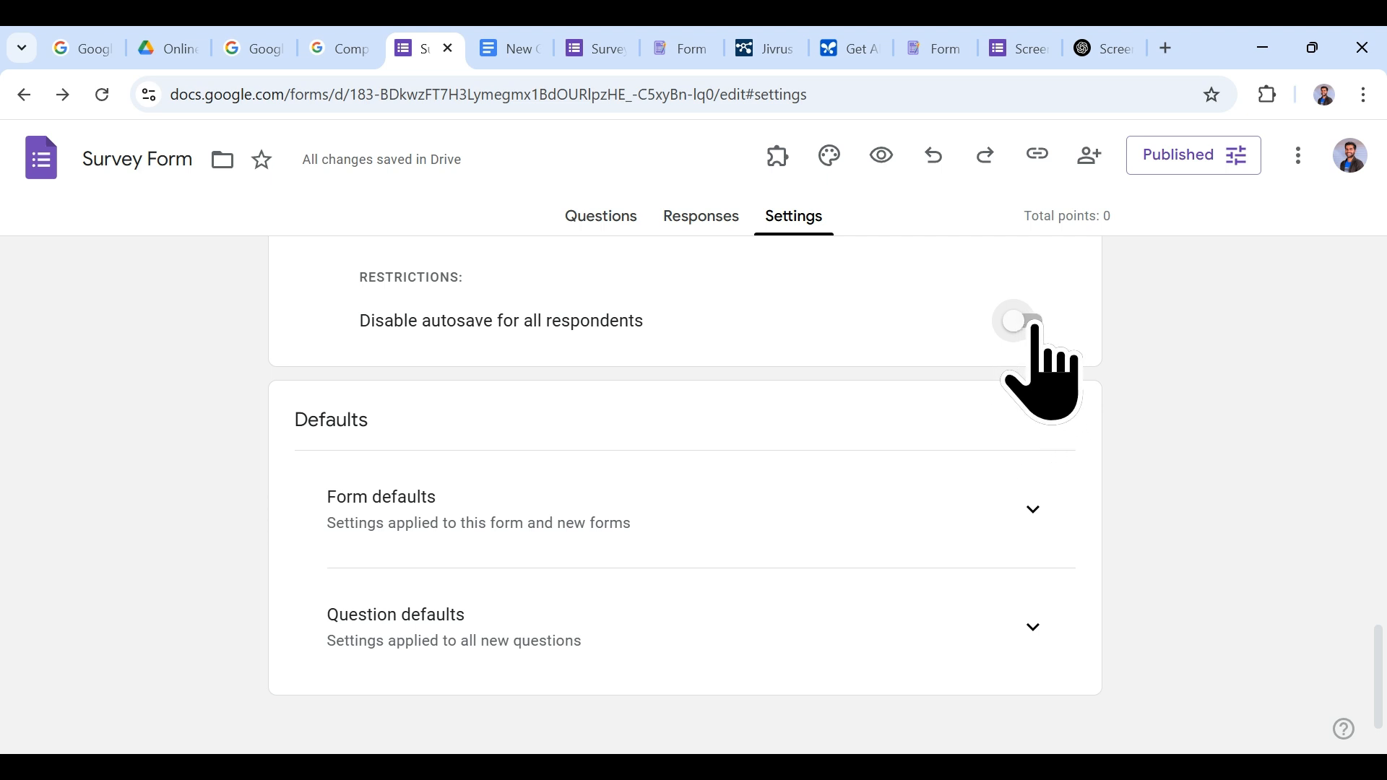
Step: Set the form defaults to collect Verified email addresses
left_click(1033, 509)
scroll(1037, 534, "down", 2)
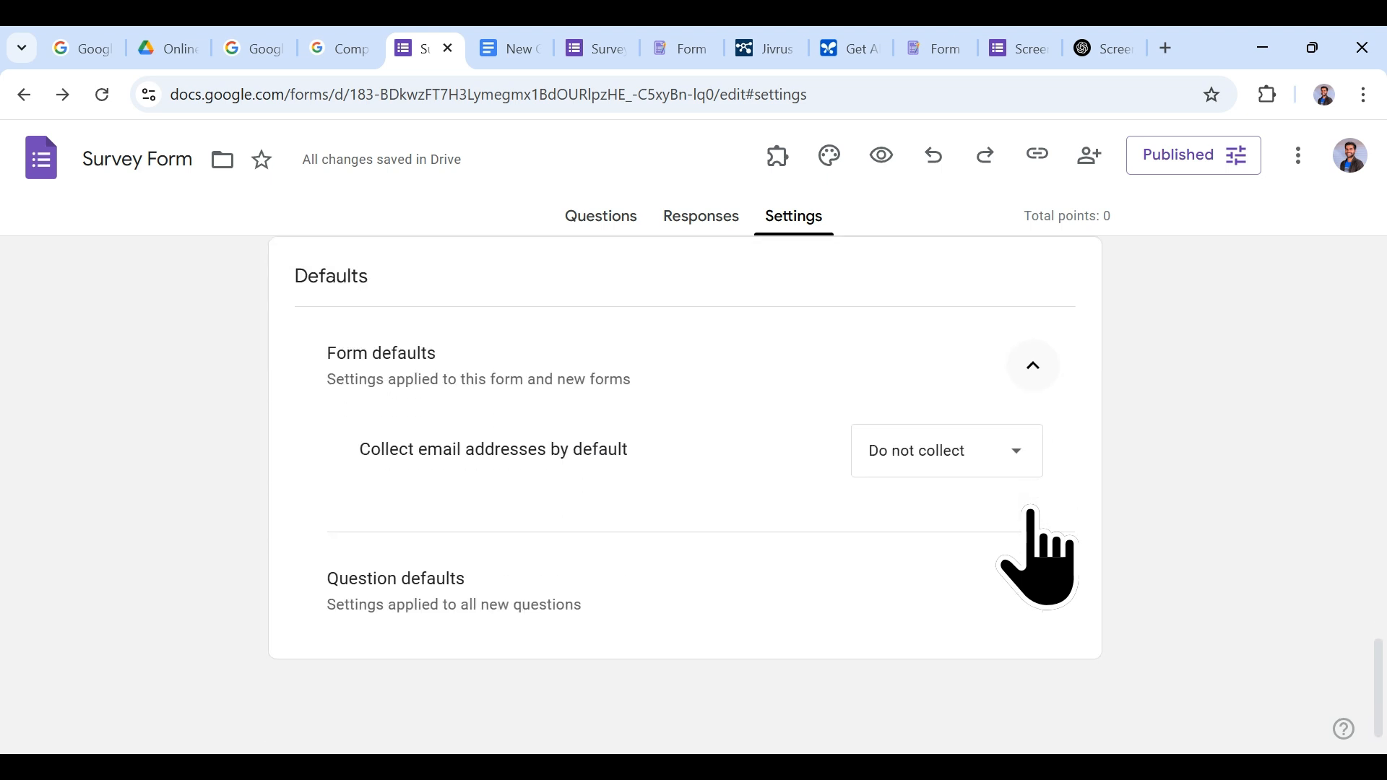
left_click(962, 468)
left_click(961, 506)
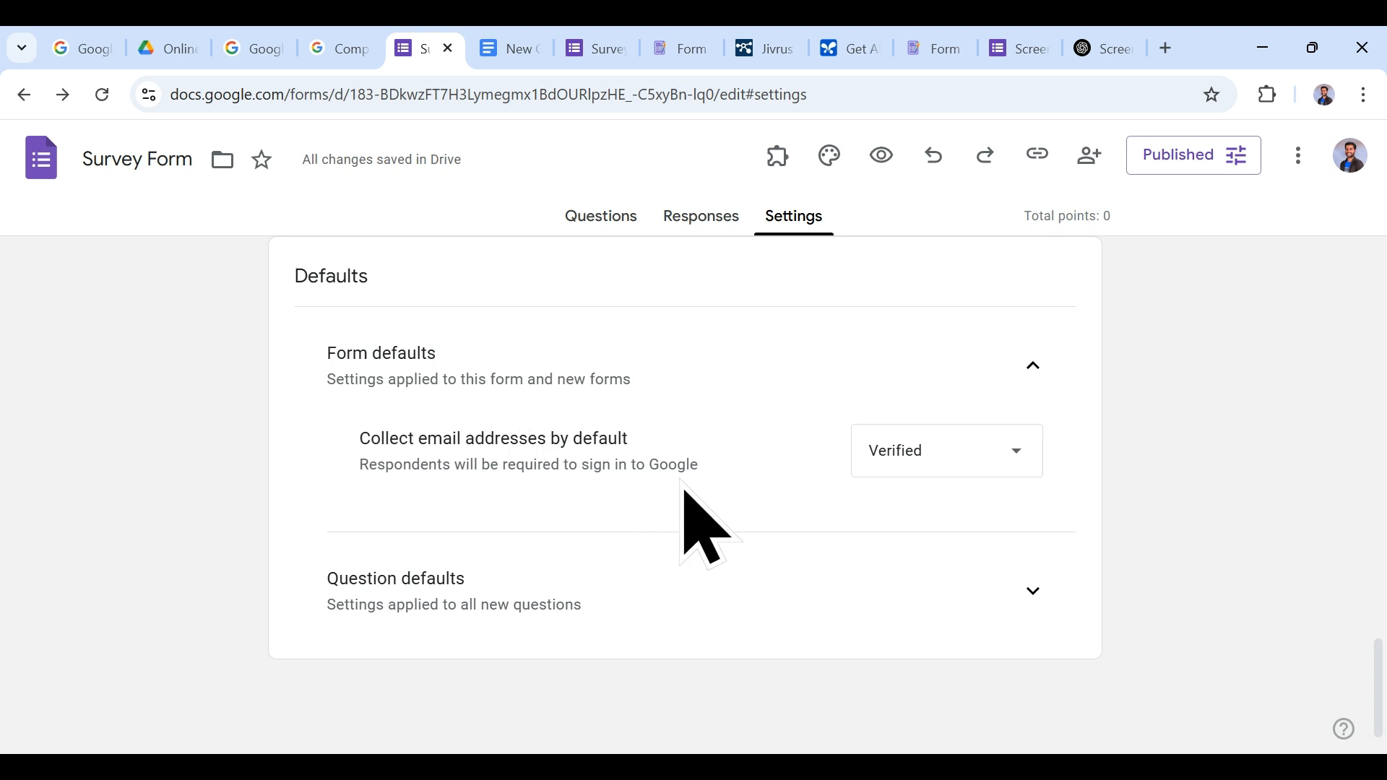
Step: Make questions required by default in Question defaults
left_click(1034, 592)
scroll(1038, 596, "down", 1)
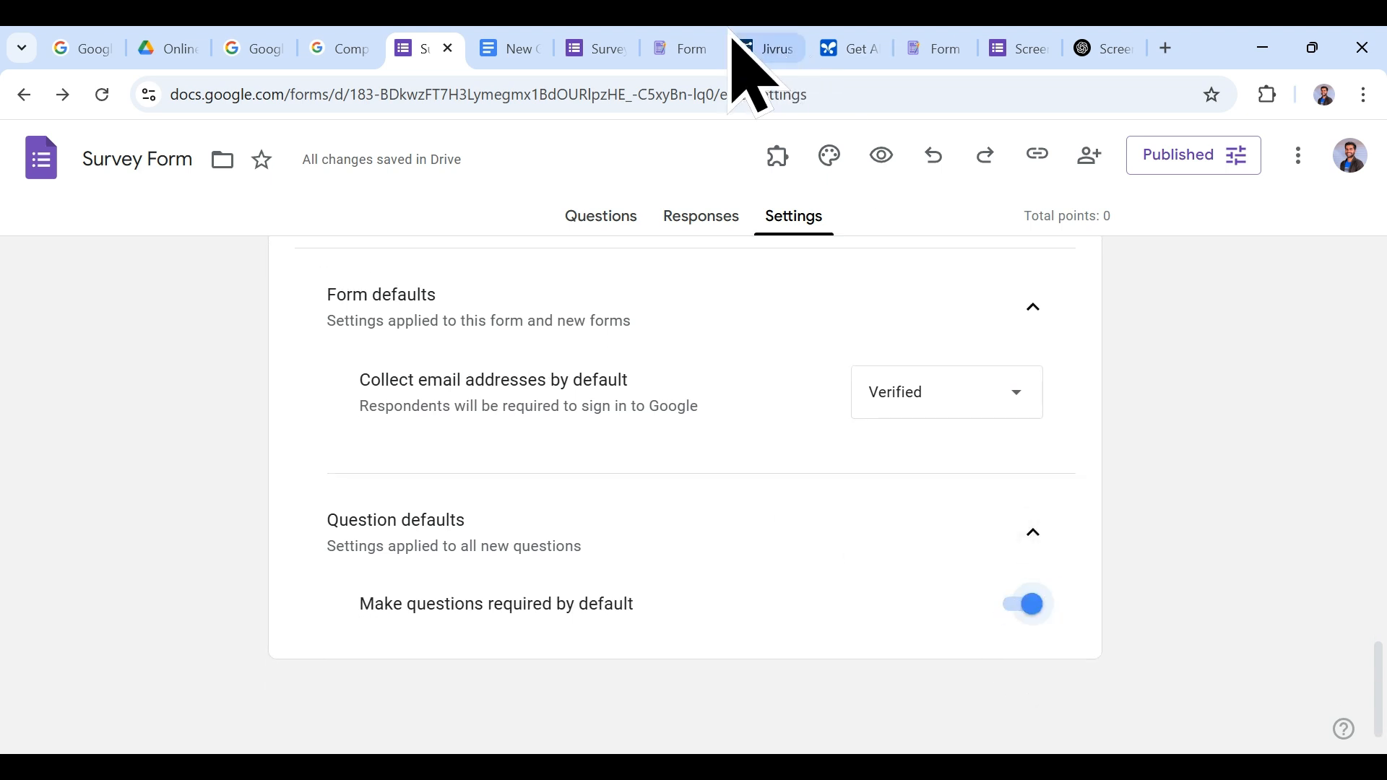
left_click(597, 48)
scroll(583, 483, "down", 5)
Step: Reload the editor and preview the form, which now has a required Email field
scroll(583, 482, "down", 5)
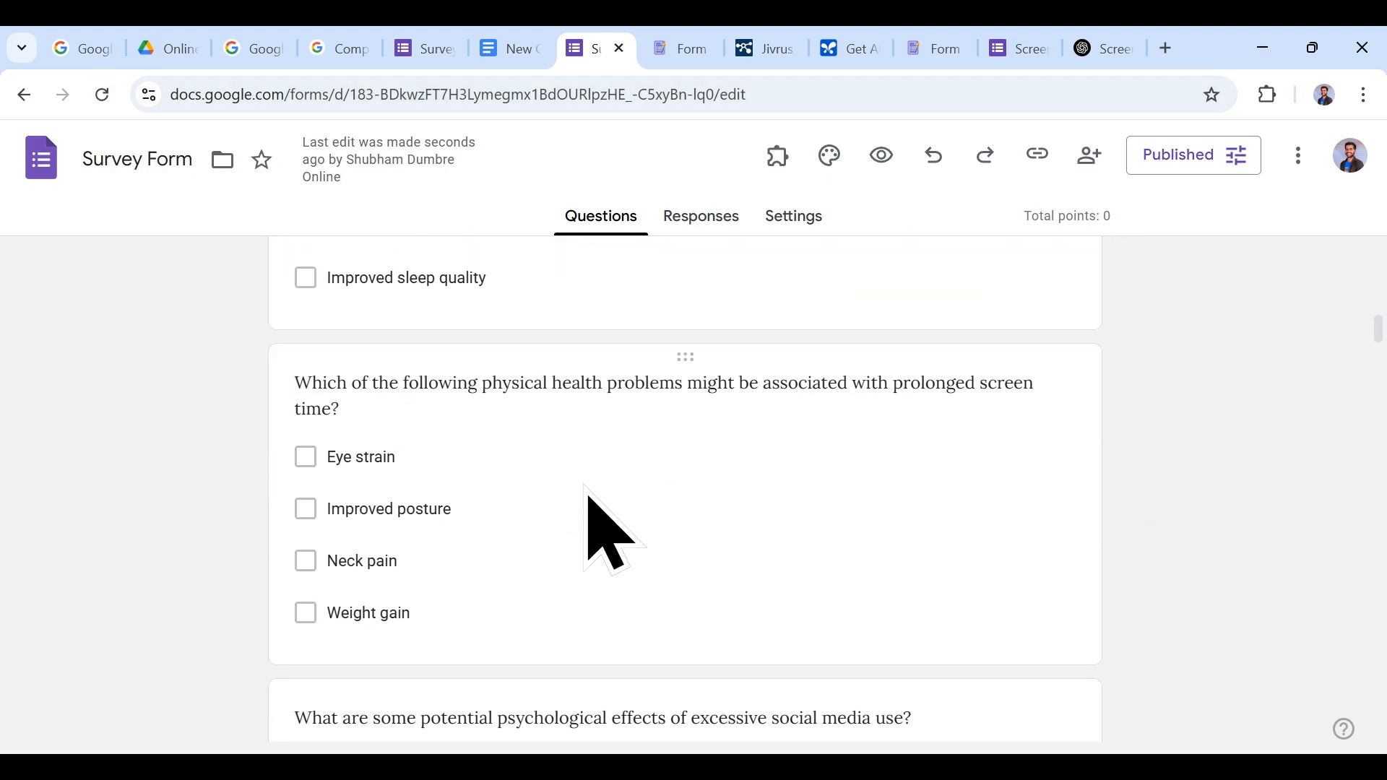
scroll(553, 523, "down", 4)
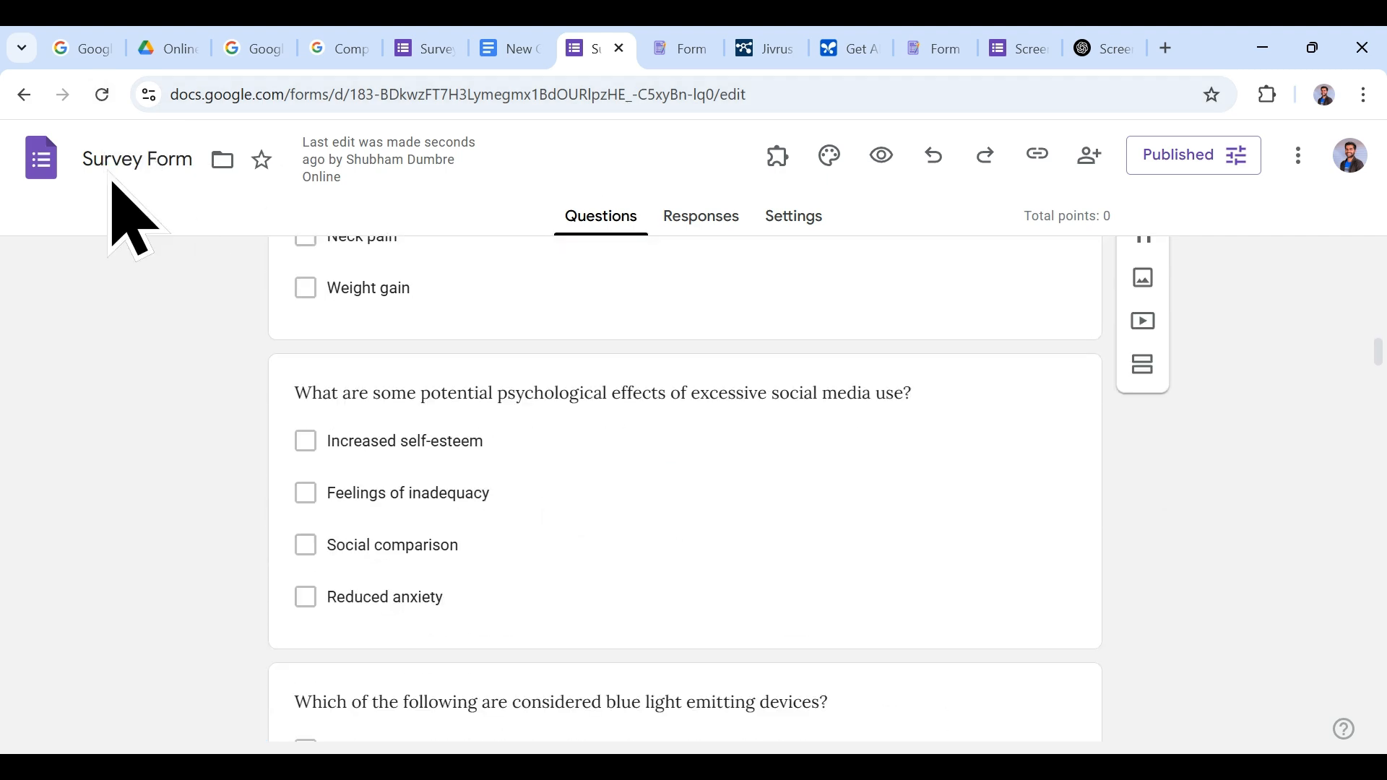
left_click(105, 109)
scroll(816, 441, "down", 10)
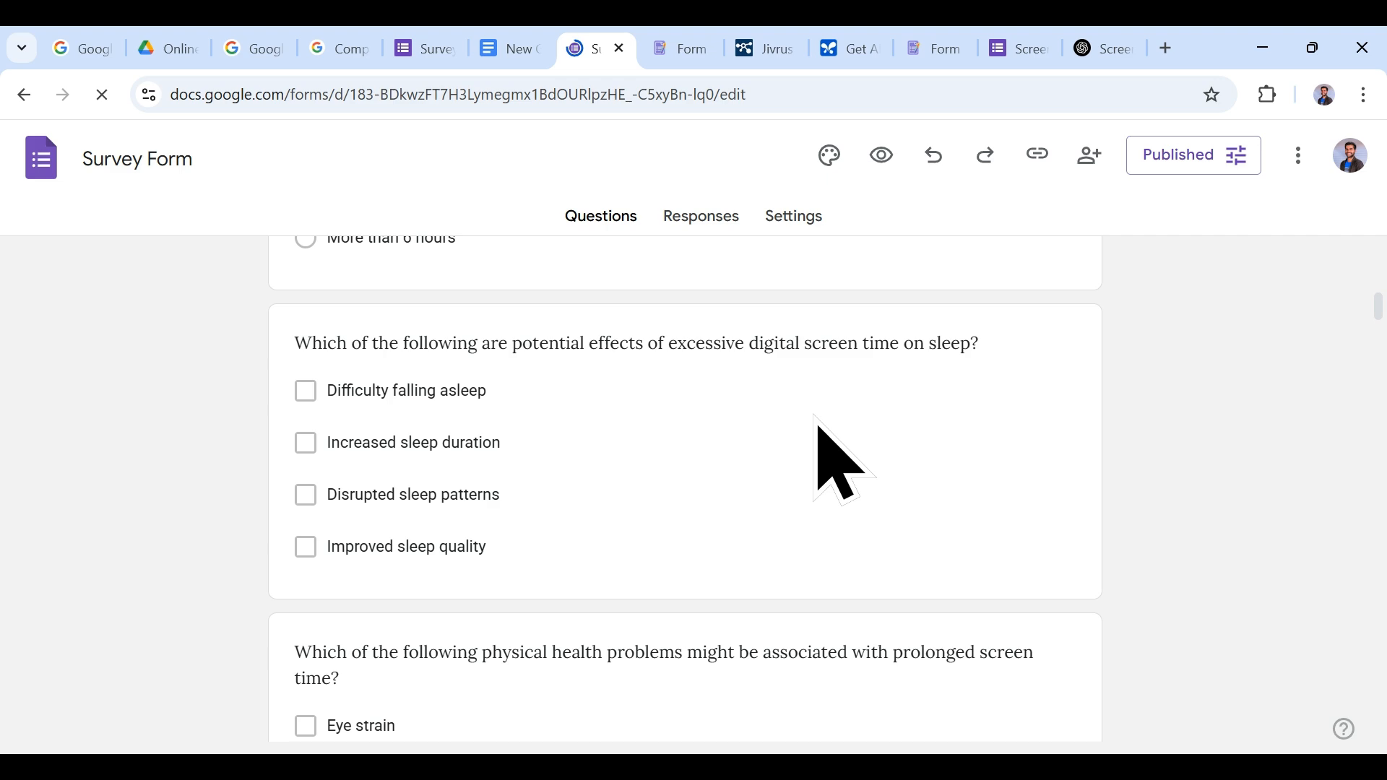
left_click(881, 154)
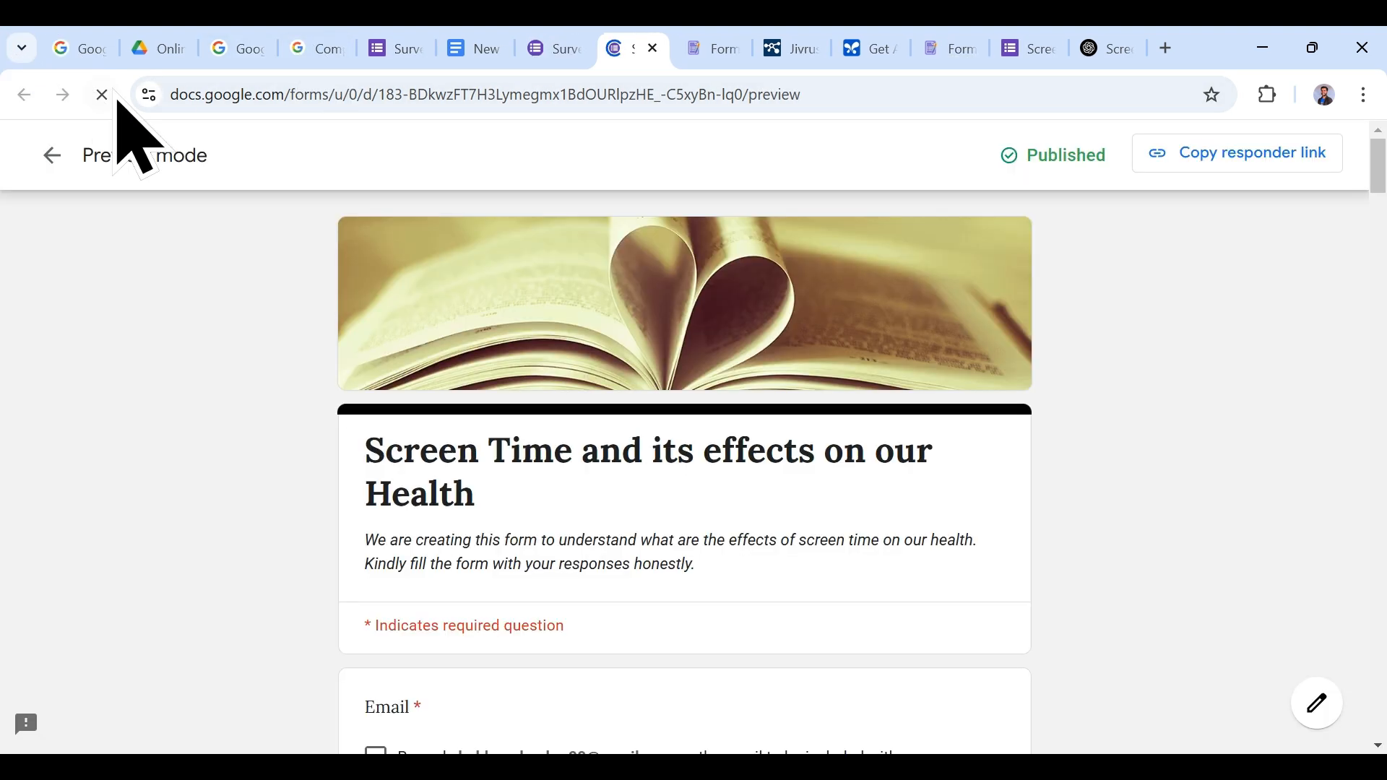
scroll(820, 573, "up", 3)
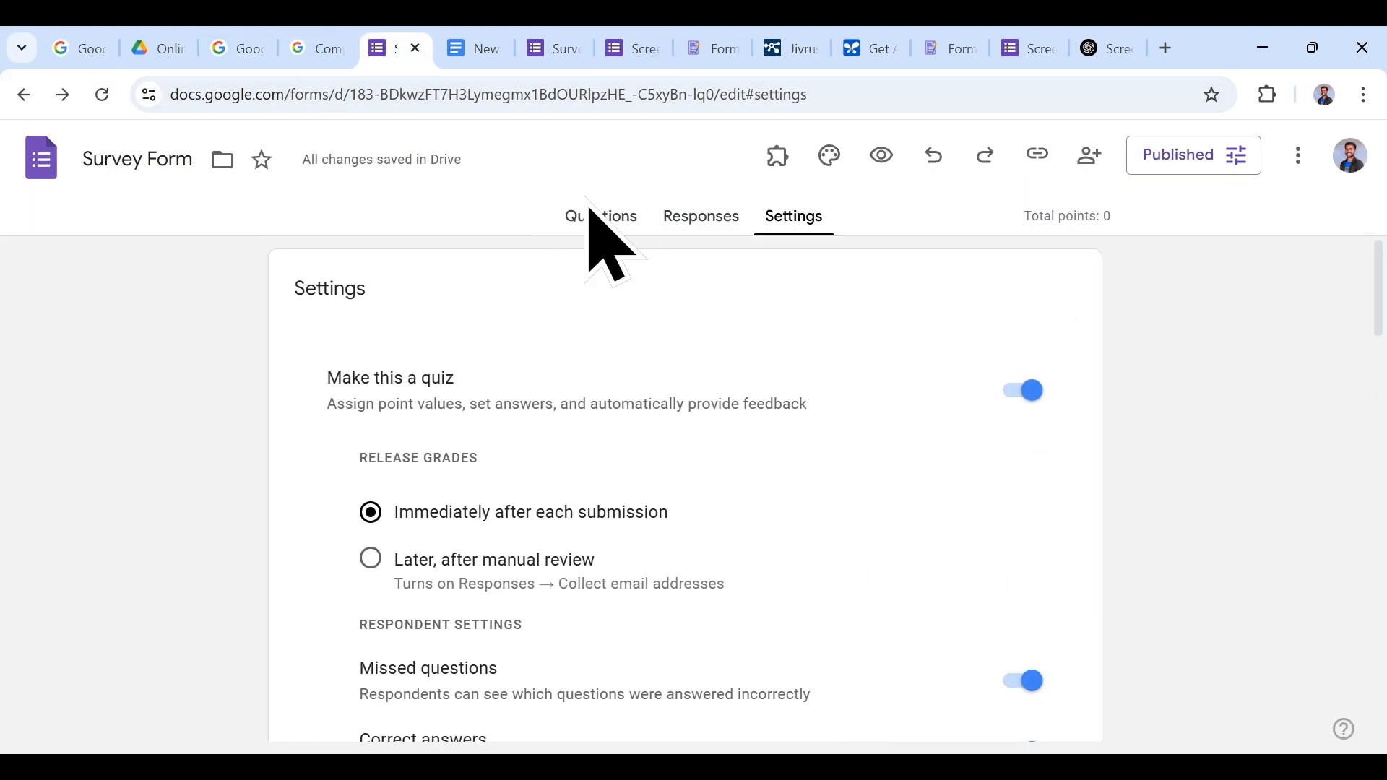
left_click(636, 211)
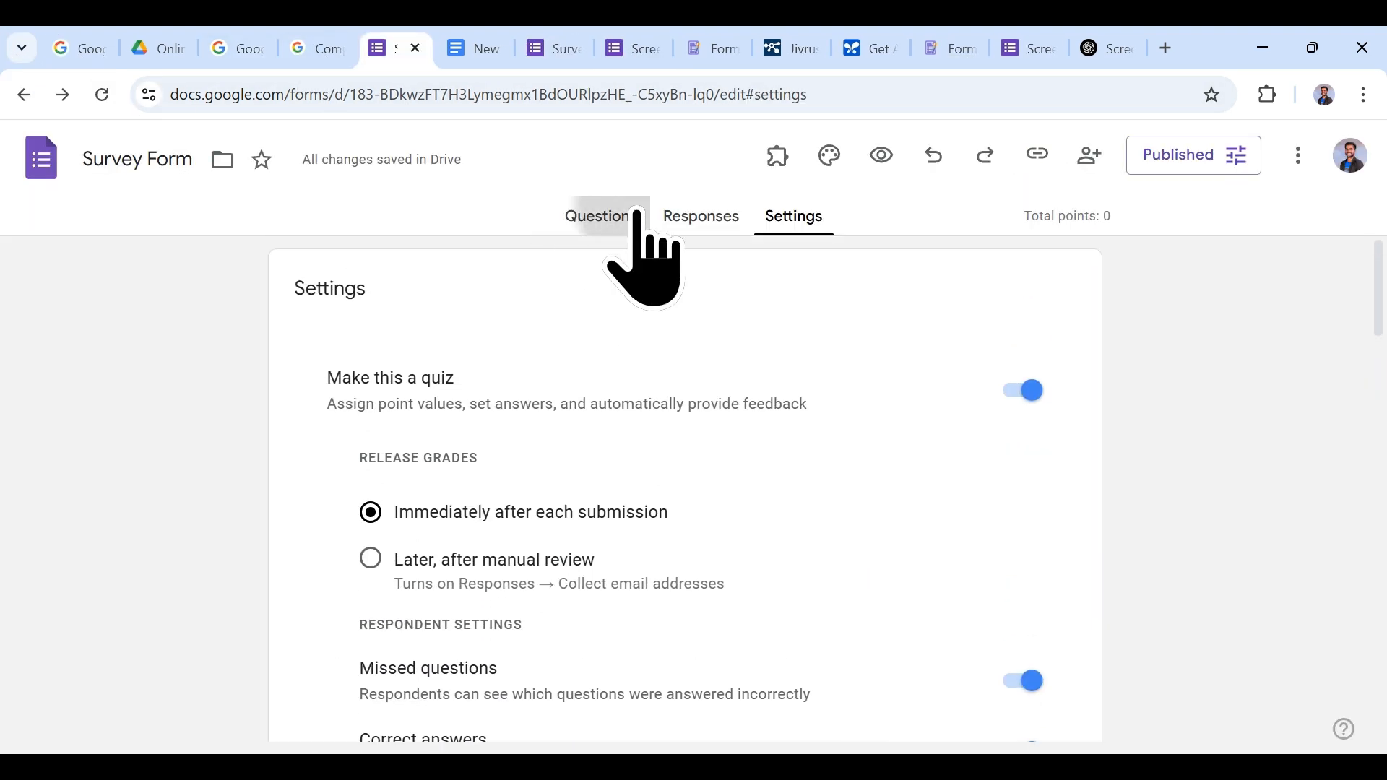
Step: Check for responses and copy the form's responder link
left_click(697, 216)
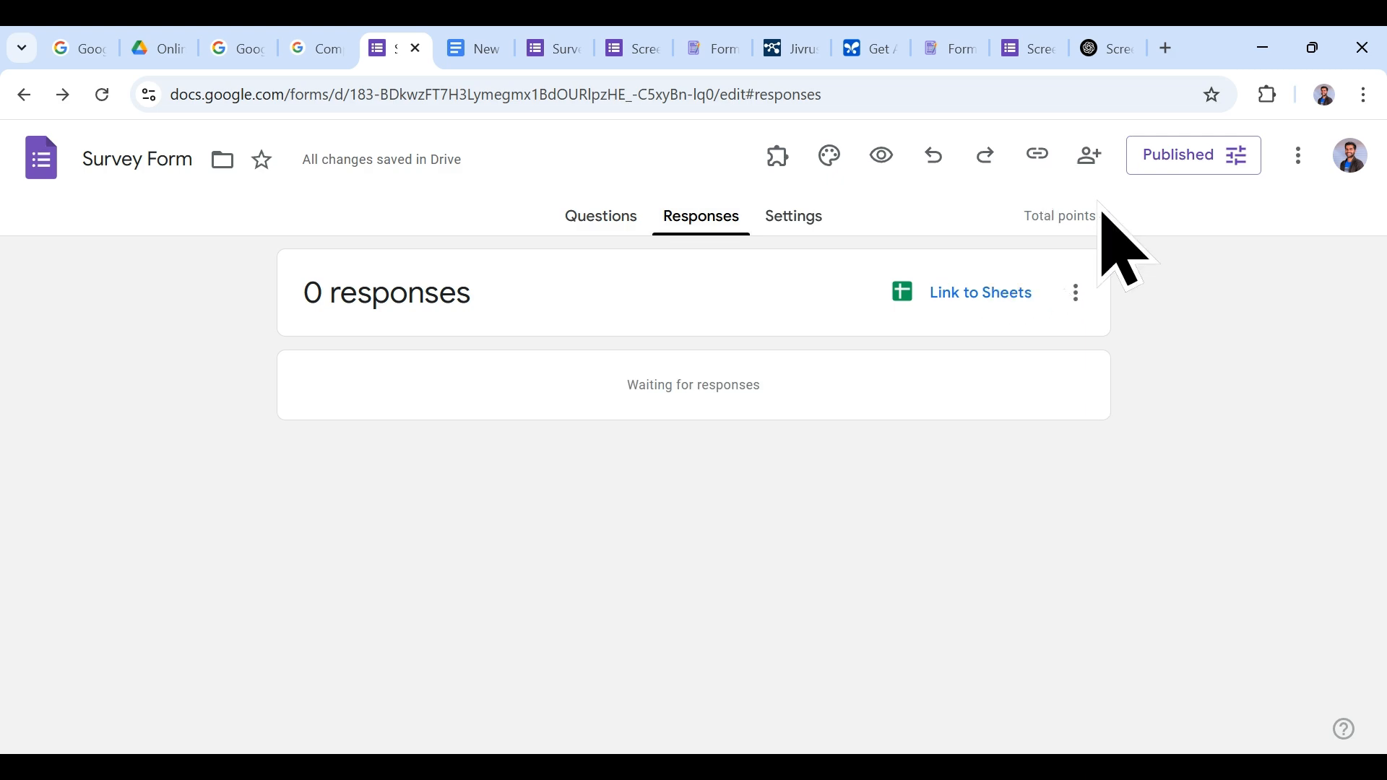
left_click(611, 215)
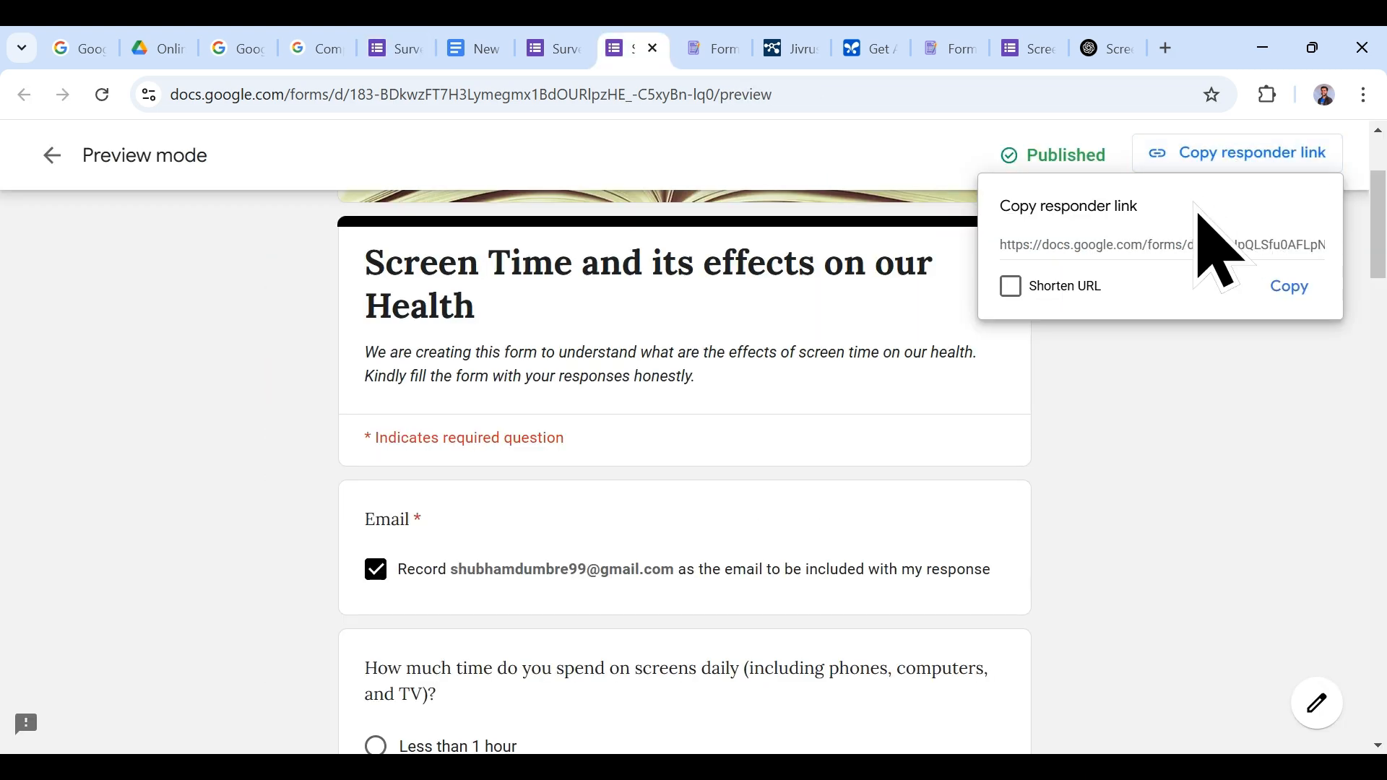
left_click(1291, 289)
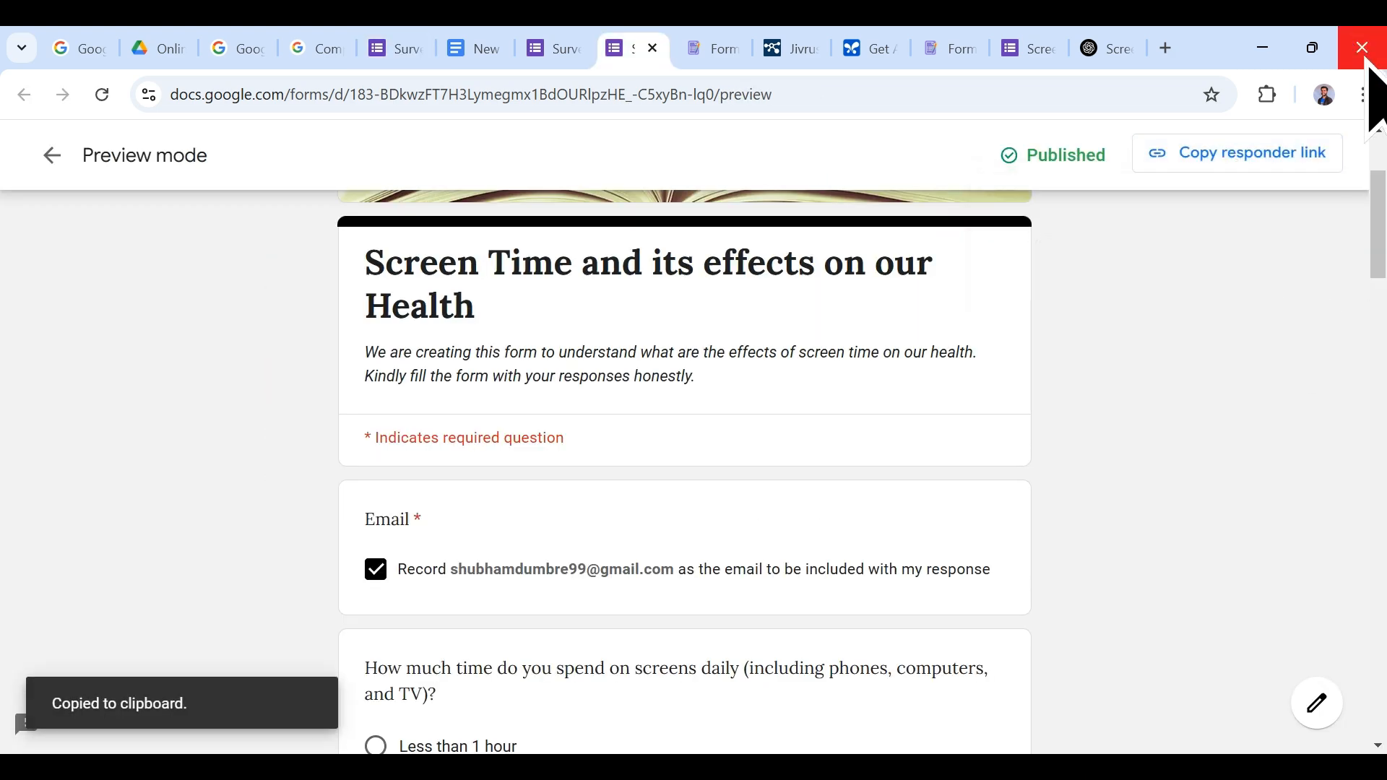
left_click(1178, 60)
Step: Load the live survey from the pasted link, include email, and answer 3-4 hours
key("ctrl+v")
key("Return")
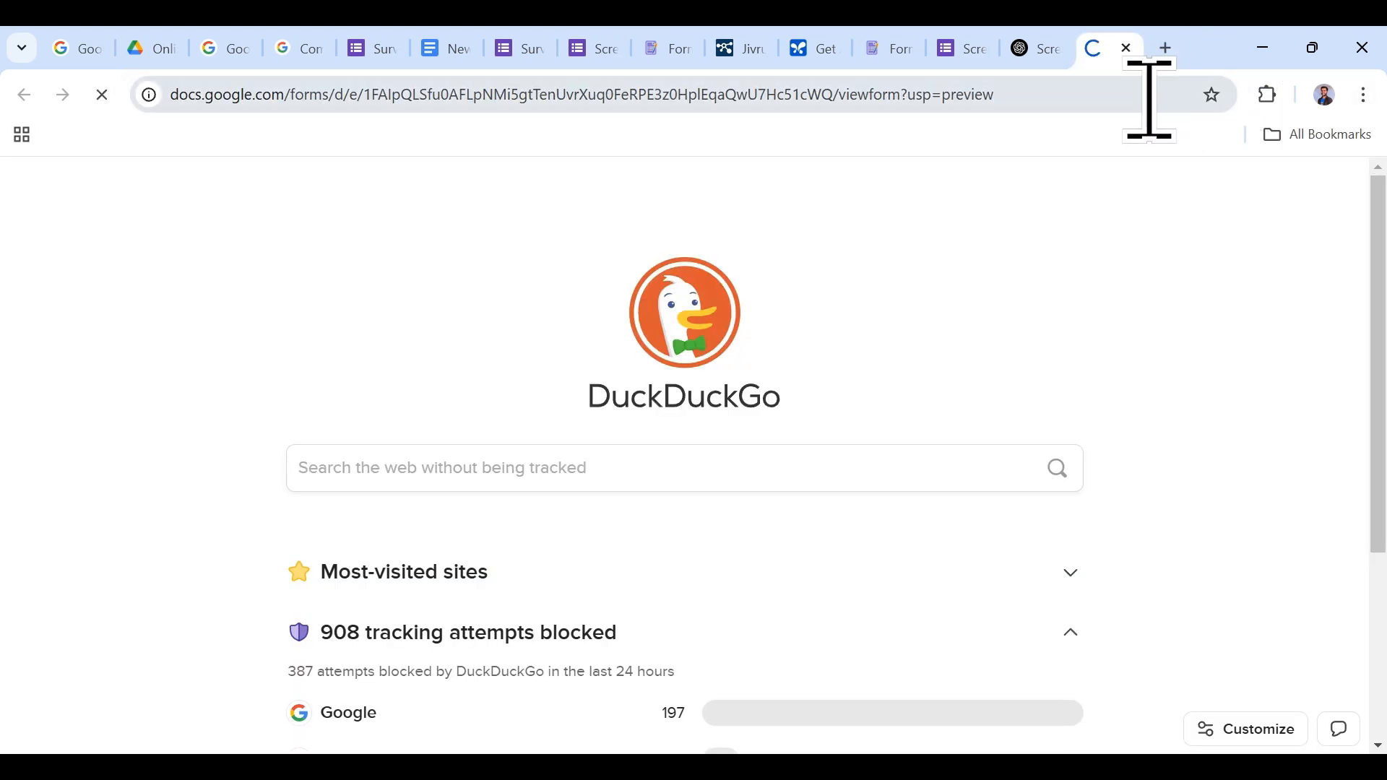
scroll(898, 340, "down", 7)
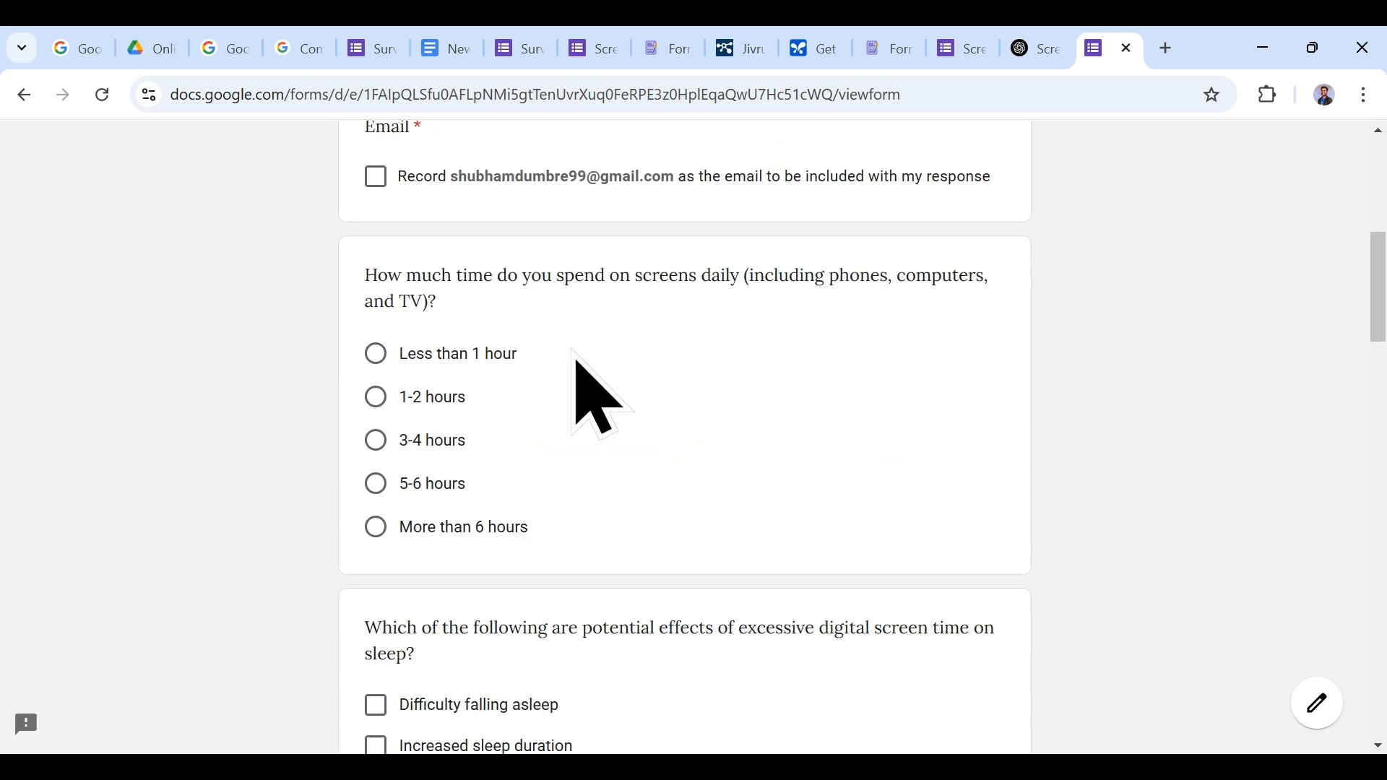
left_click(376, 176)
scroll(393, 267, "down", 3)
left_click(376, 223)
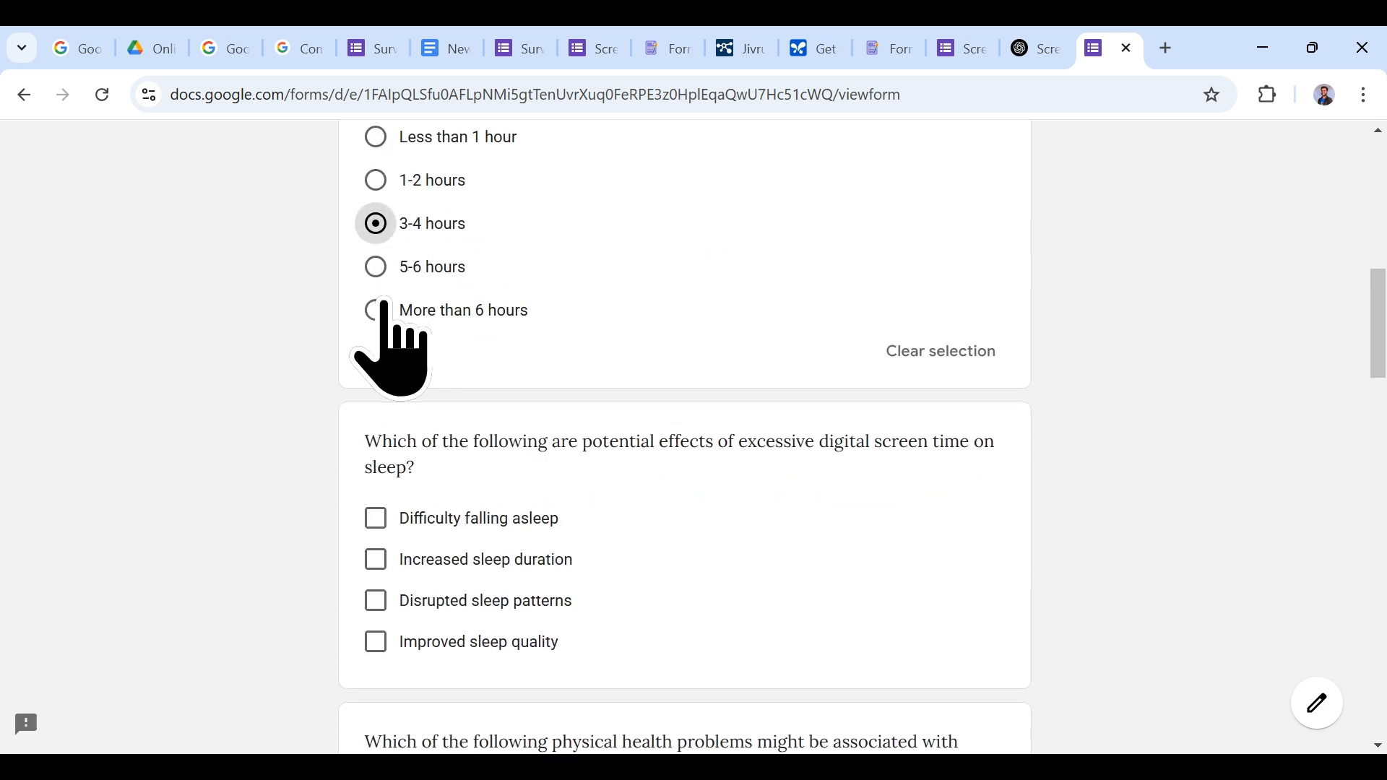
Step: Tick Difficulty falling asleep, Improved posture, Reduced anxiety, Social comparison and LED televisions
scroll(404, 397, "down", 3)
left_click(377, 312)
scroll(415, 495, "down", 3)
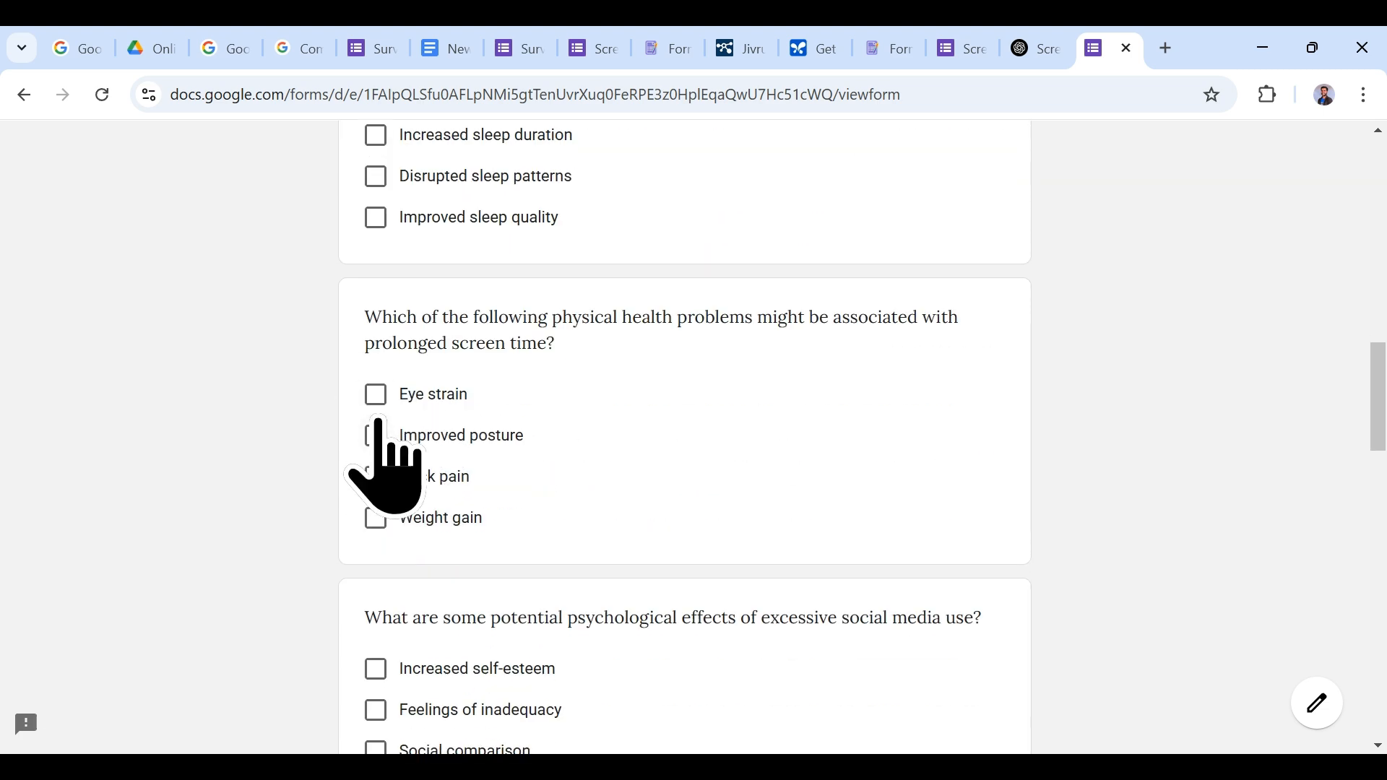
left_click(376, 433)
scroll(368, 513, "down", 6)
left_click(377, 359)
left_click(376, 318)
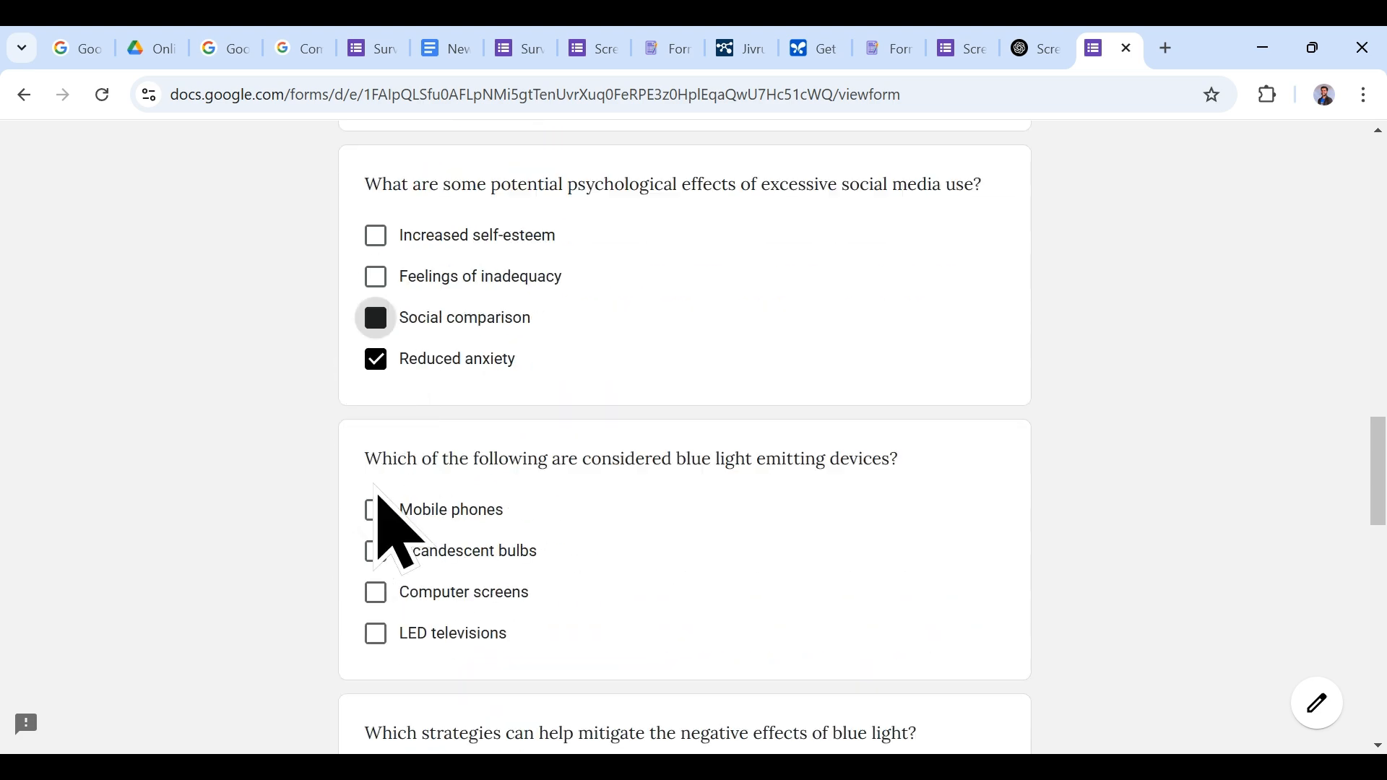
scroll(377, 499, "down", 3)
left_click(376, 415)
scroll(381, 498, "down", 3)
Step: Tick Avoiding screen use before bed, Increased creativity, Dry eyes, Improved attention span, and submit
left_click(376, 468)
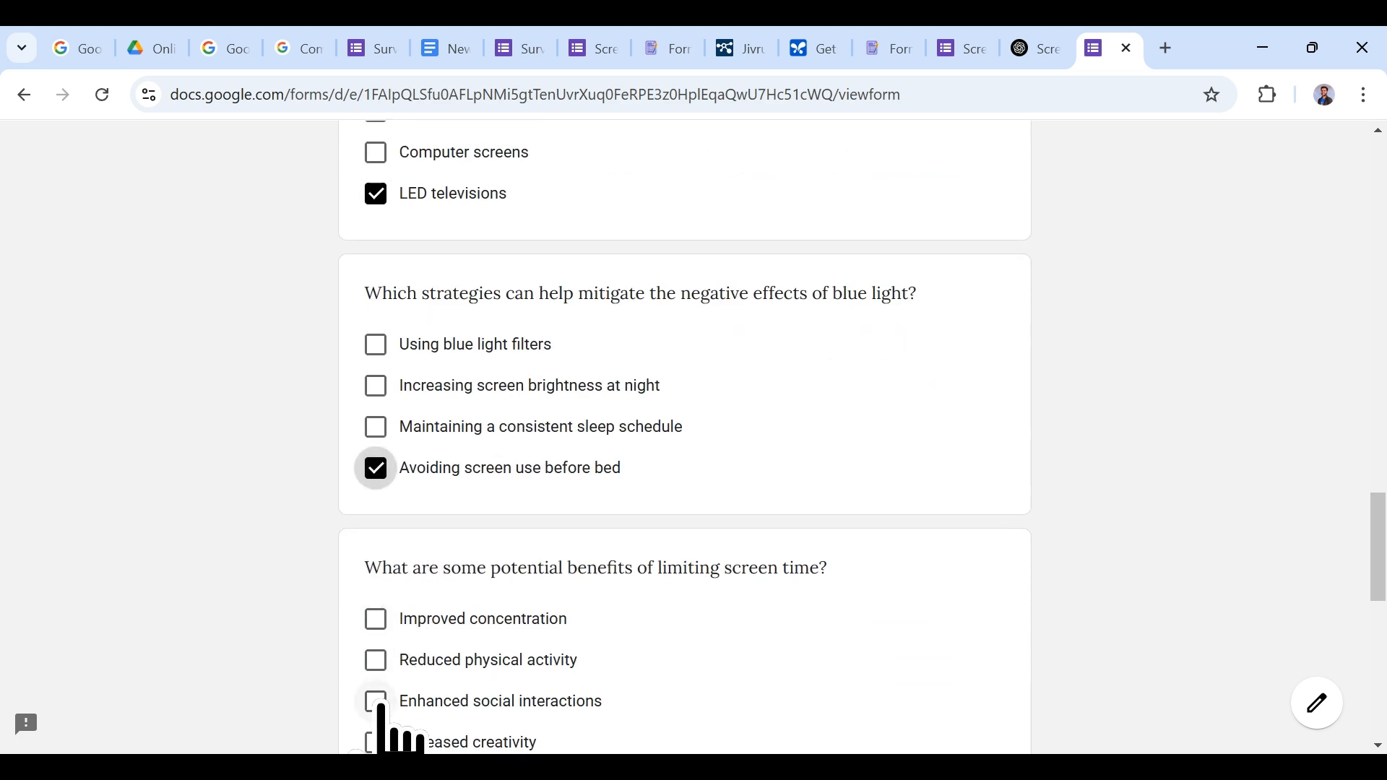
scroll(379, 705, "down", 4)
left_click(375, 423)
left_click(375, 613)
scroll(381, 636, "down", 4)
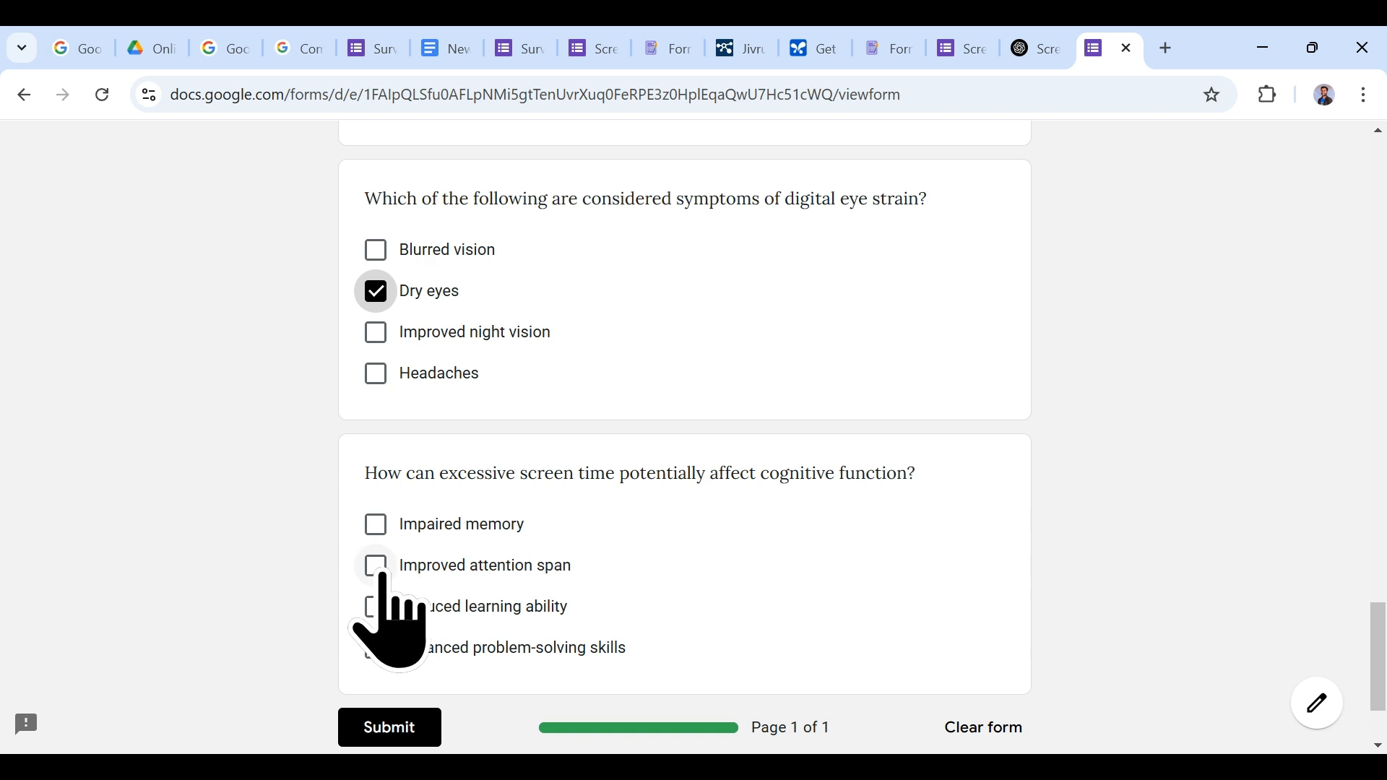
left_click(375, 566)
scroll(412, 705, "down", 2)
left_click(397, 578)
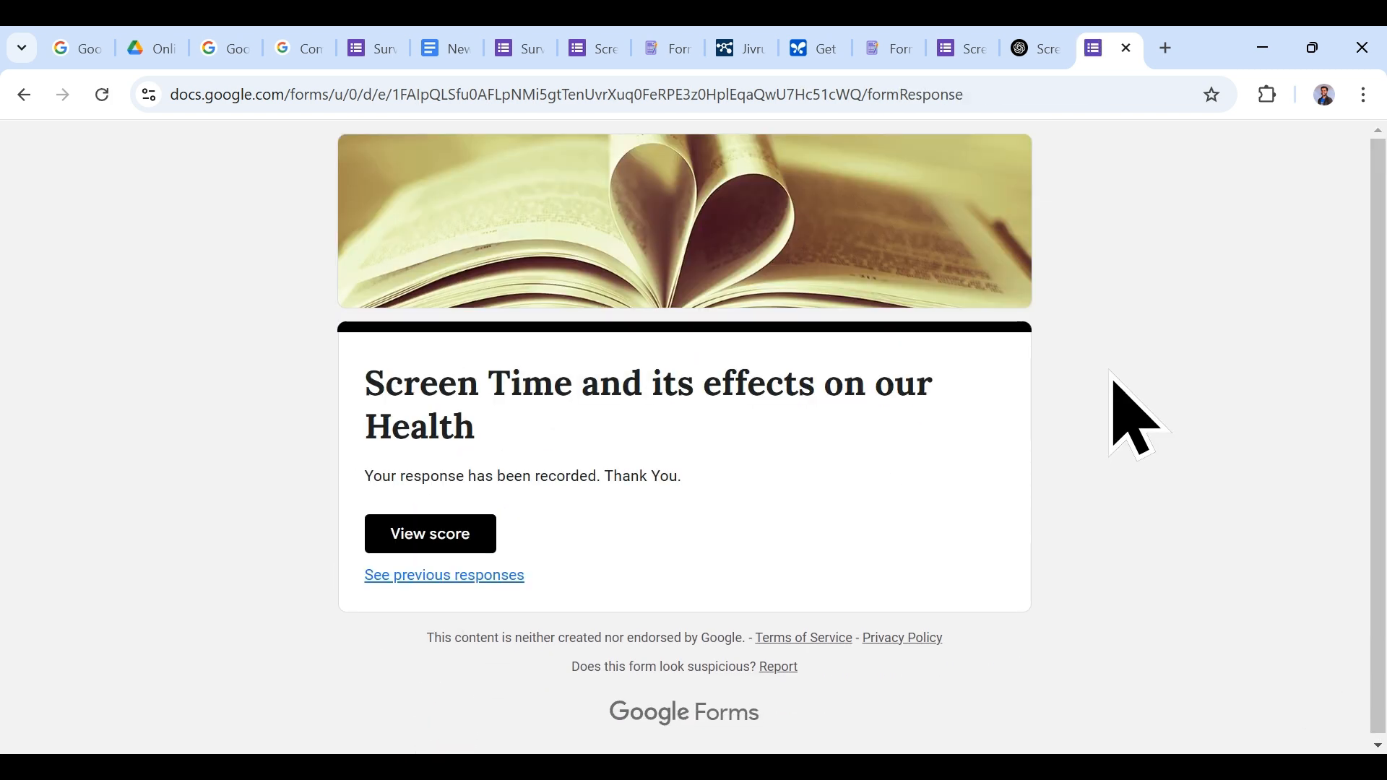
Step: View the submission's score, close that page and return to the form editor
left_click(430, 545)
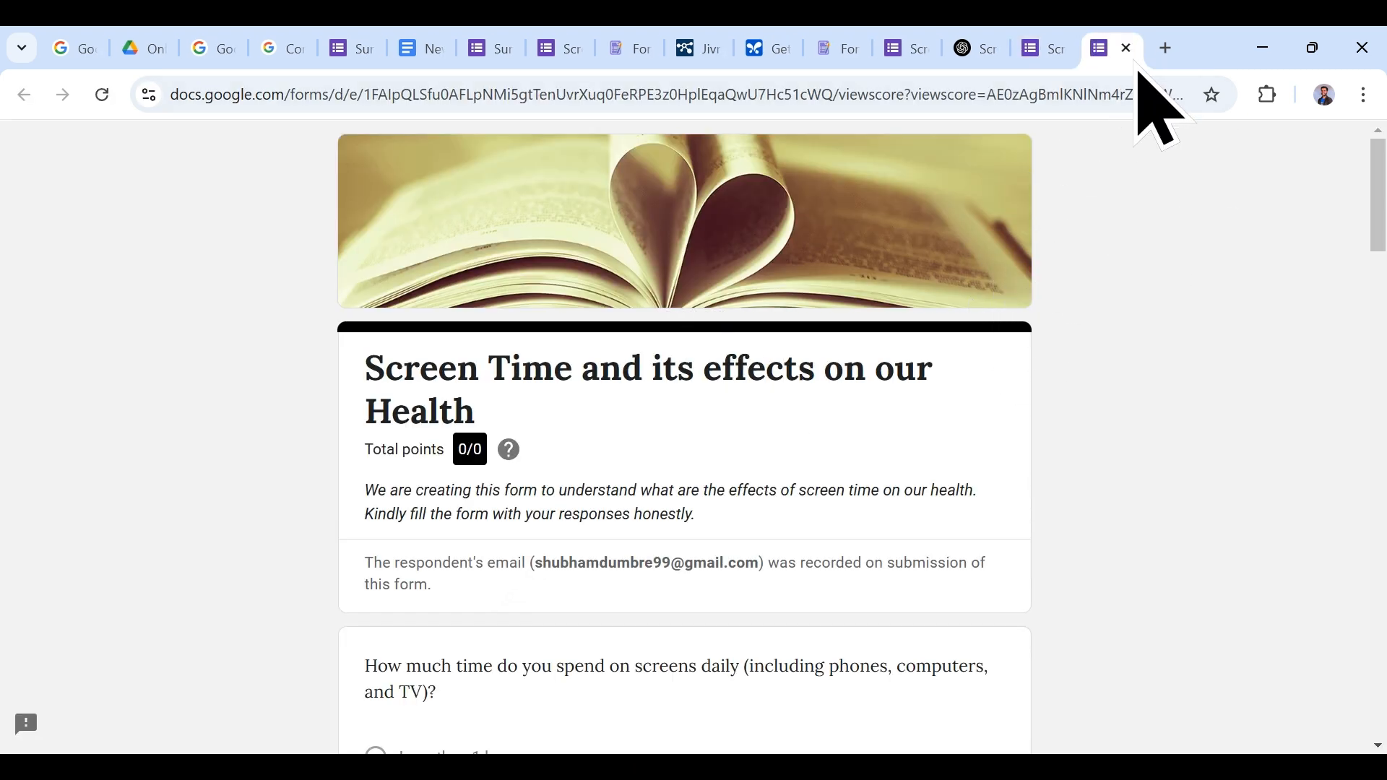
left_click(1127, 48)
left_click(597, 46)
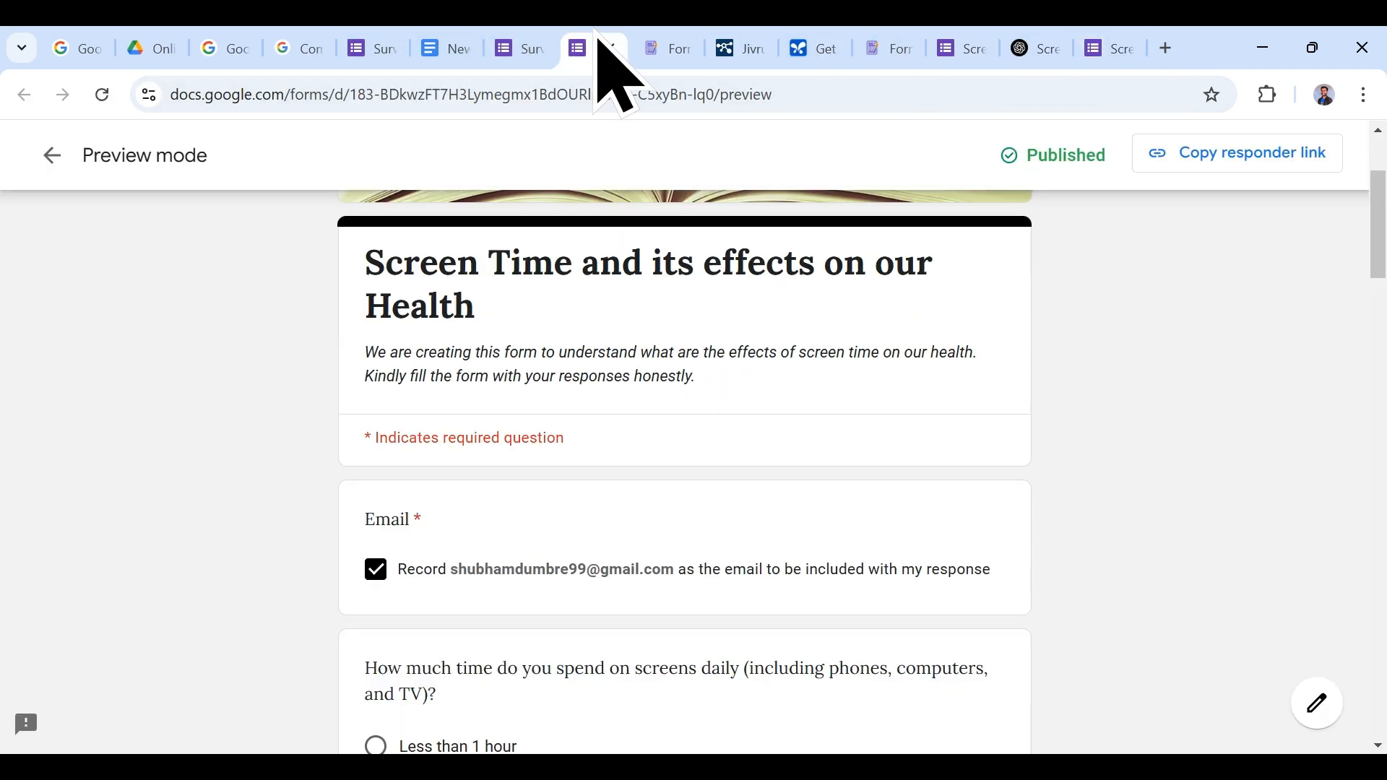
left_click(549, 45)
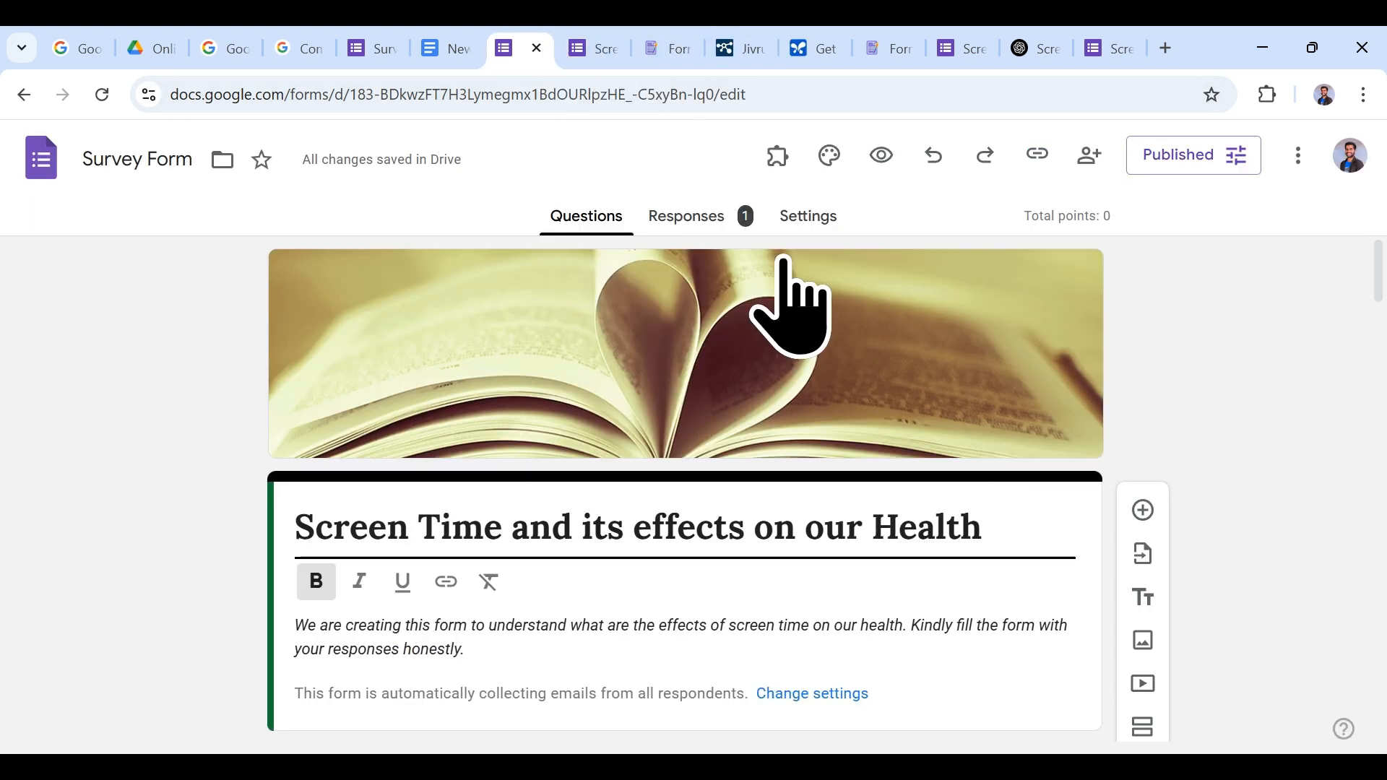
Step: Look over the quiz settings and the Responses summary showing one respondent at 0 / 0 points
left_click(738, 232)
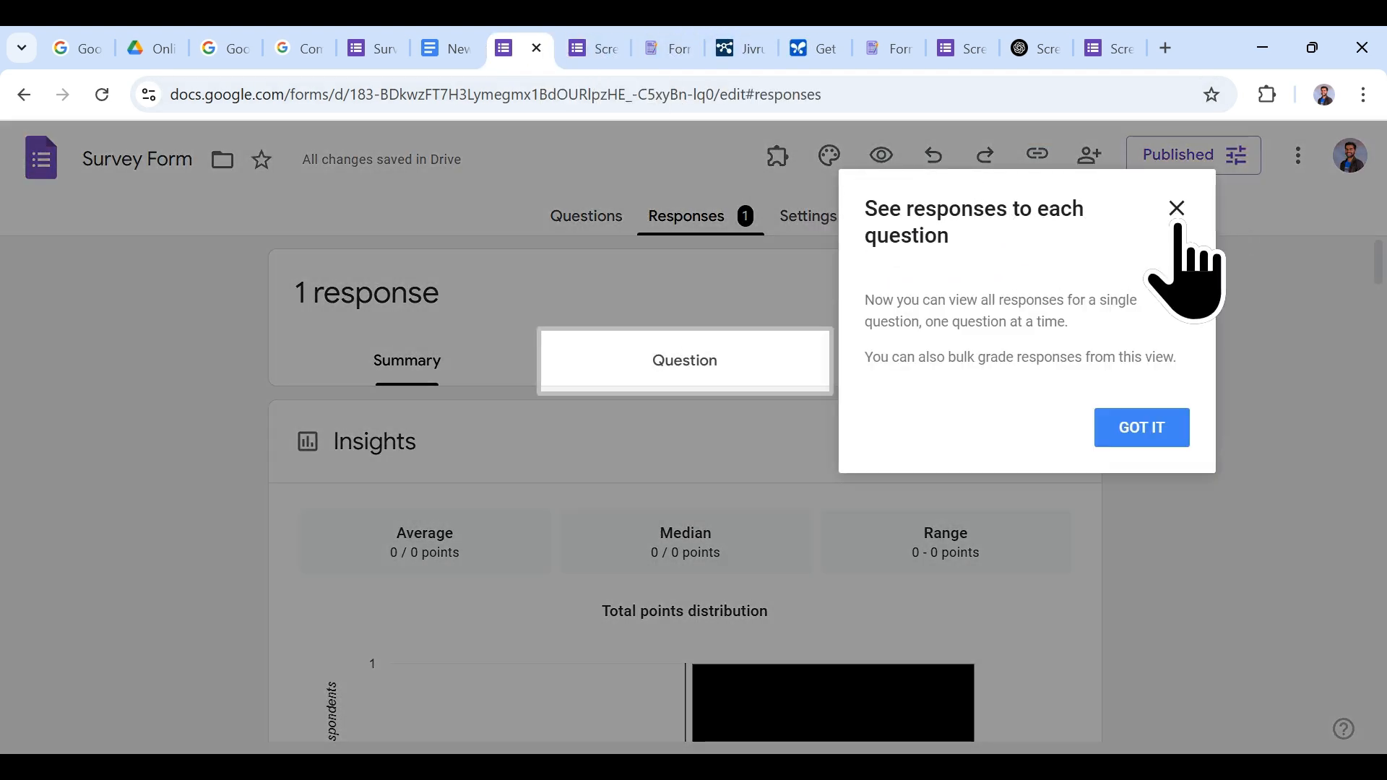
left_click(1176, 216)
left_click(806, 219)
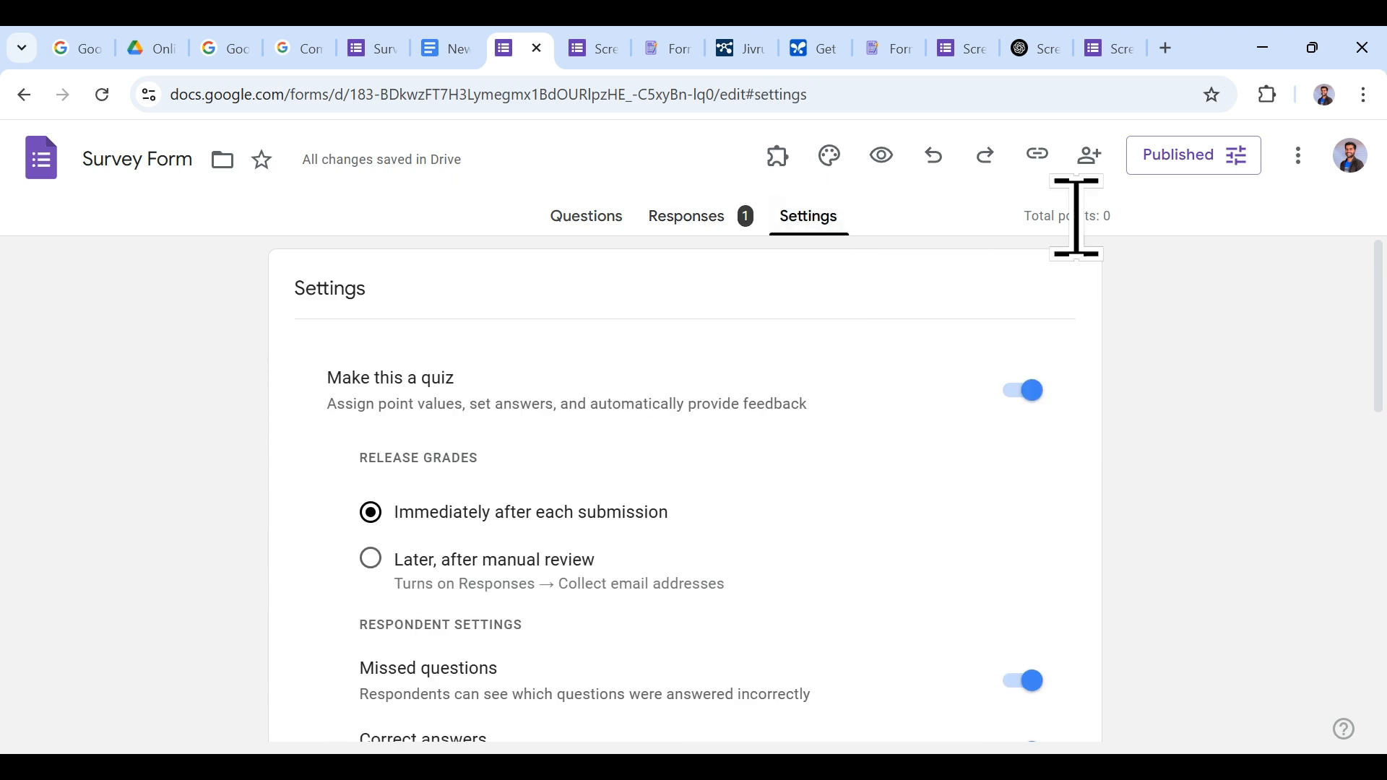
scroll(929, 527, "down", 5)
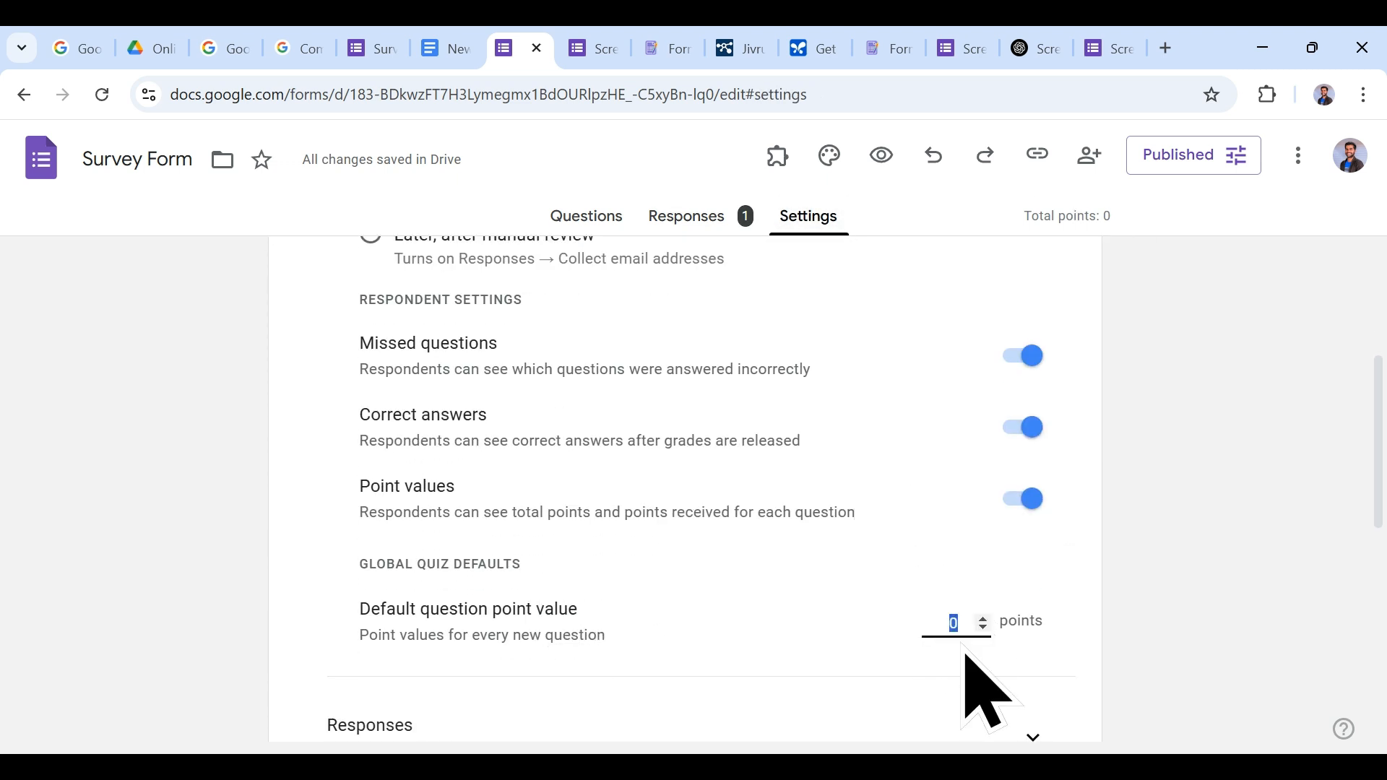
scroll(1167, 503, "down", 8)
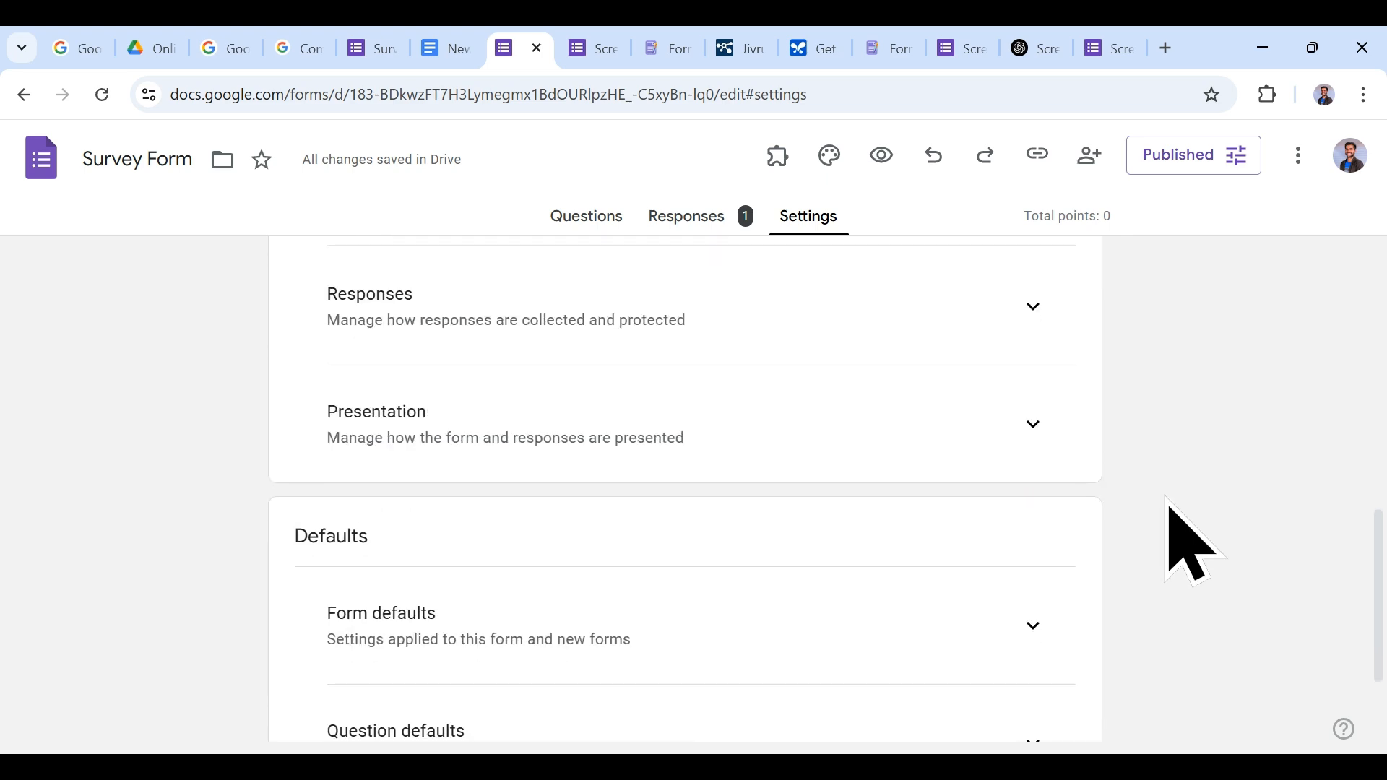
scroll(1167, 503, "up", 12)
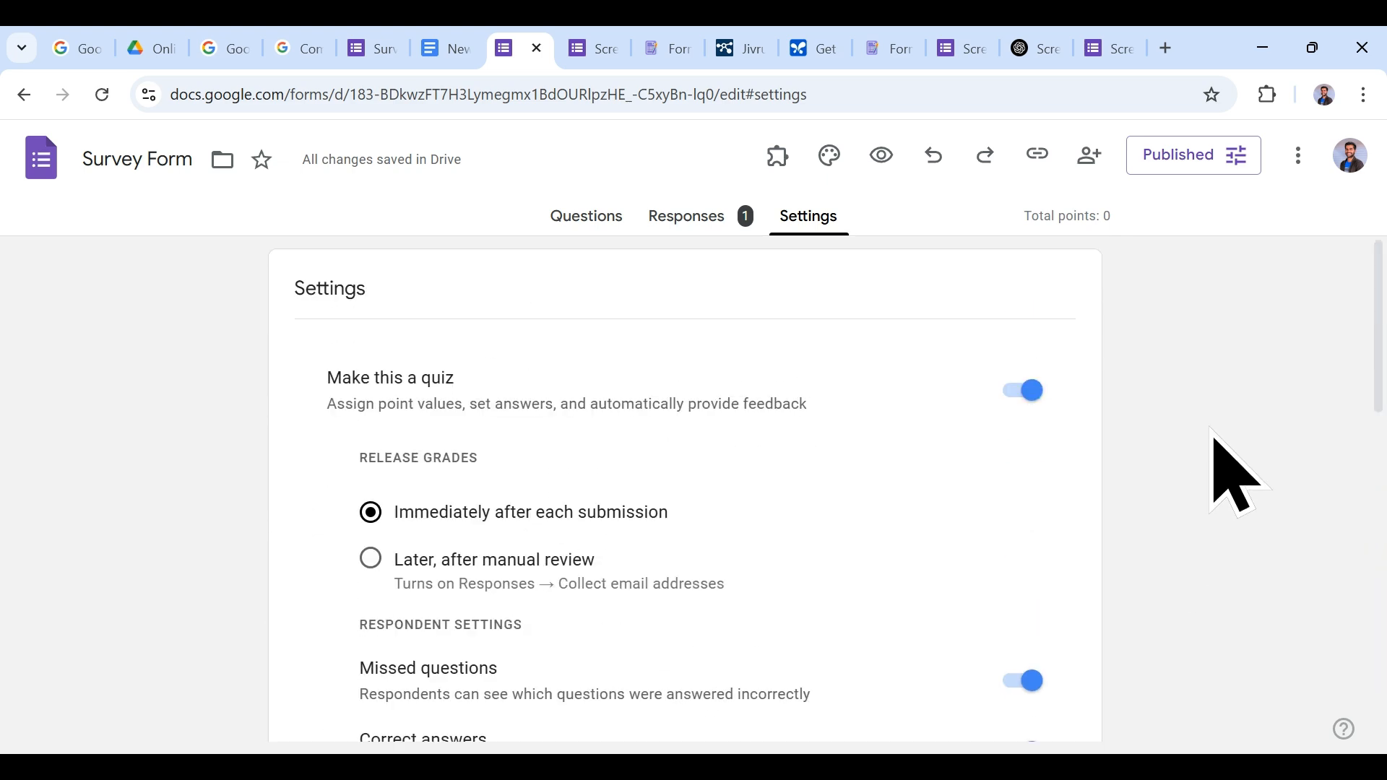
left_click(686, 220)
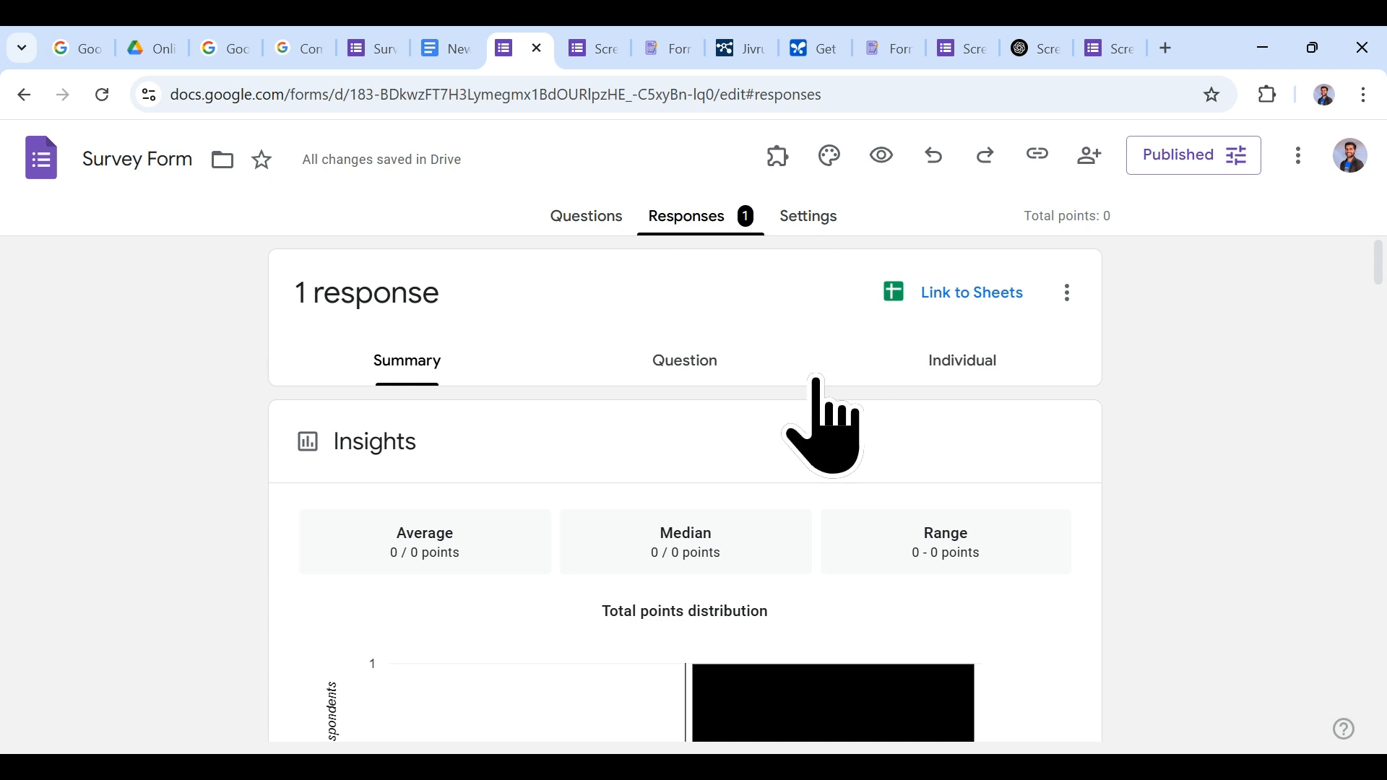
scroll(820, 419, "down", 3)
scroll(921, 518, "up", 3)
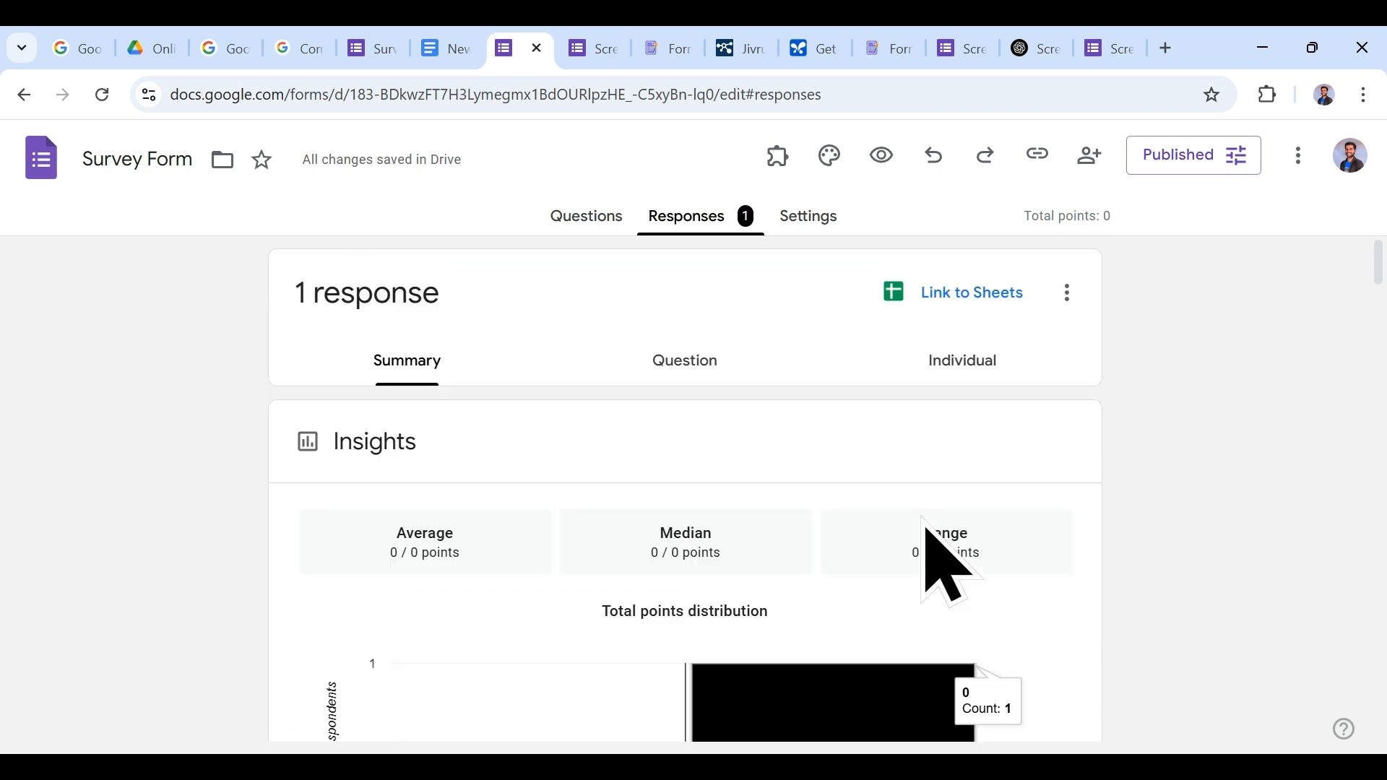
Step: Create the linked 'Survey Form (Responses)' spreadsheet and check the screen-time answer
left_click(994, 293)
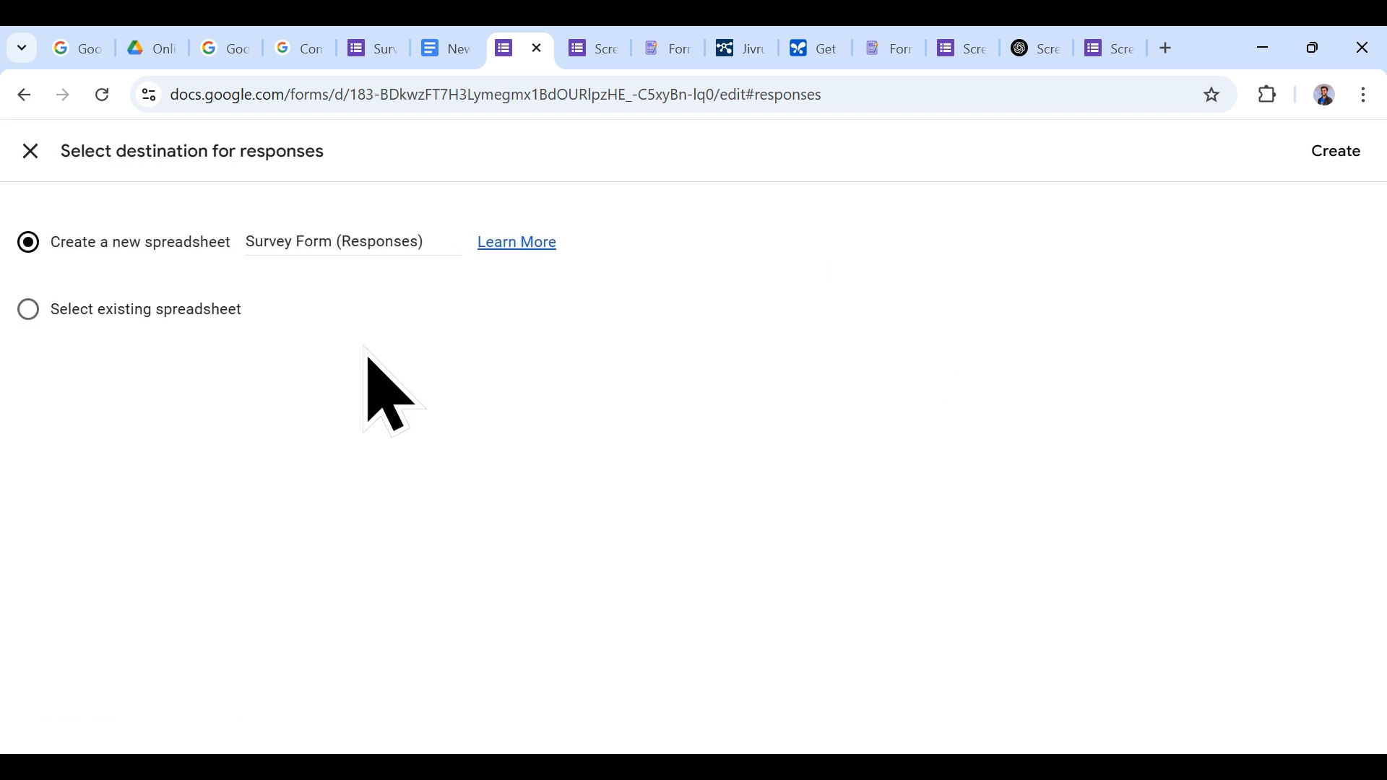
left_click(1335, 154)
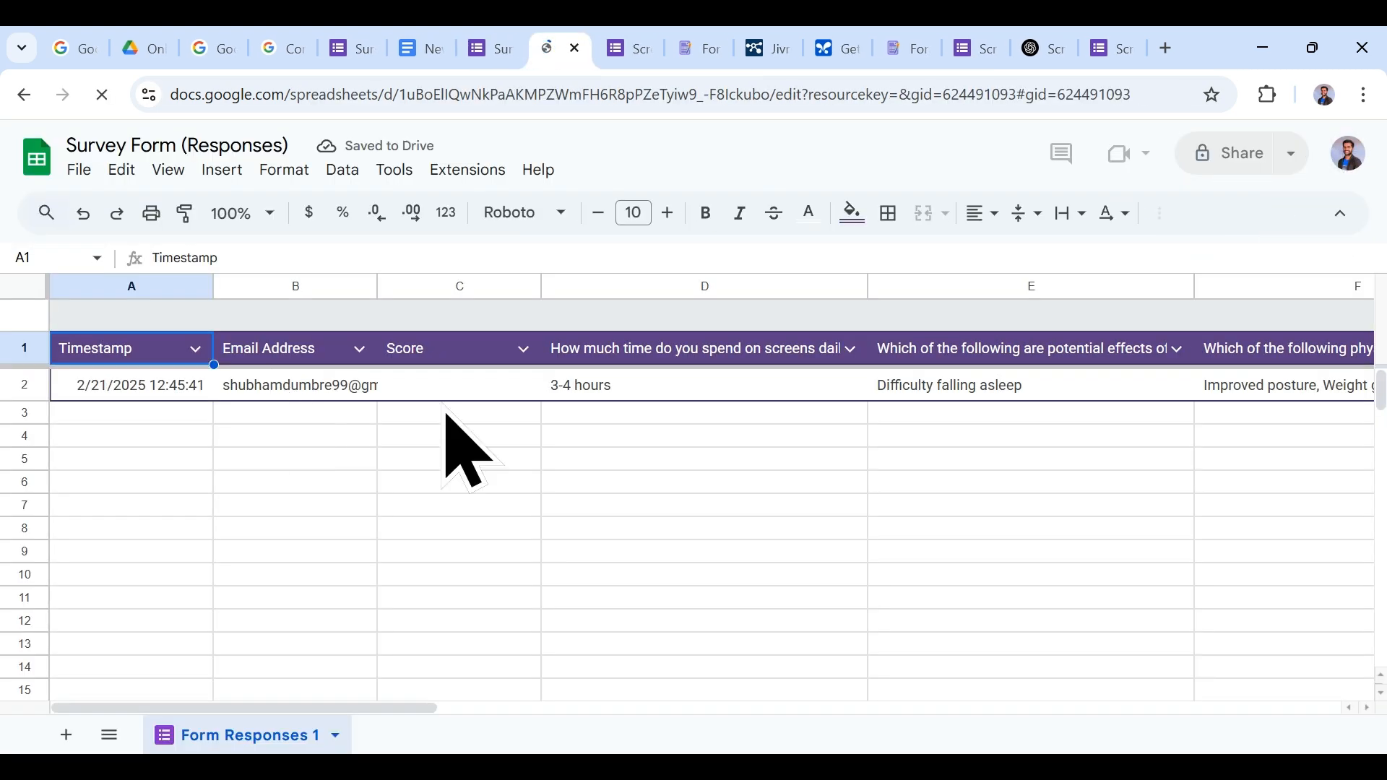
left_click(636, 390)
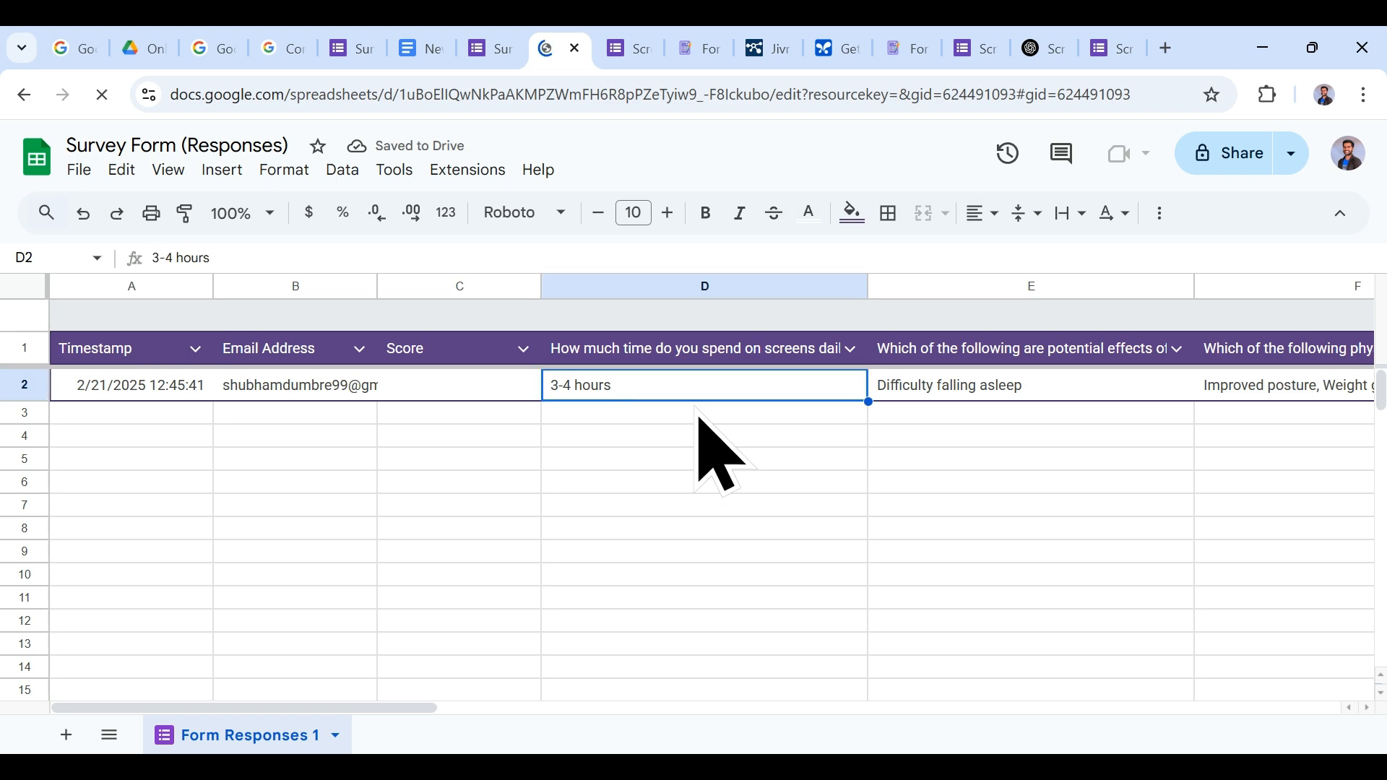
scroll(853, 444, "right", 5)
scroll(842, 446, "left", 5)
Step: Browse row 2's answers from timestamp through benefits, then return to the form's responses
left_click(156, 396)
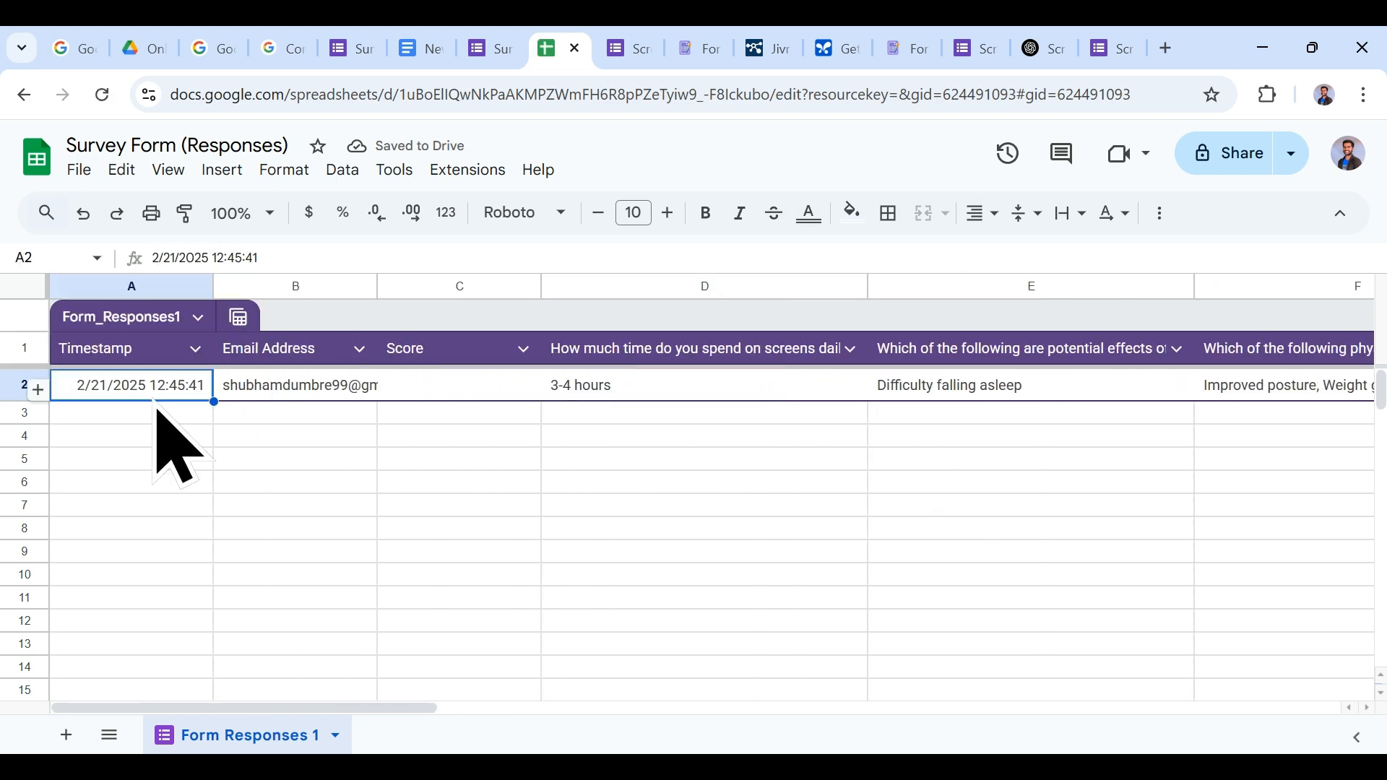
scroll(570, 413, "right", 2)
scroll(572, 423, "right", 2)
left_click(715, 394)
scroll(932, 411, "right", 3)
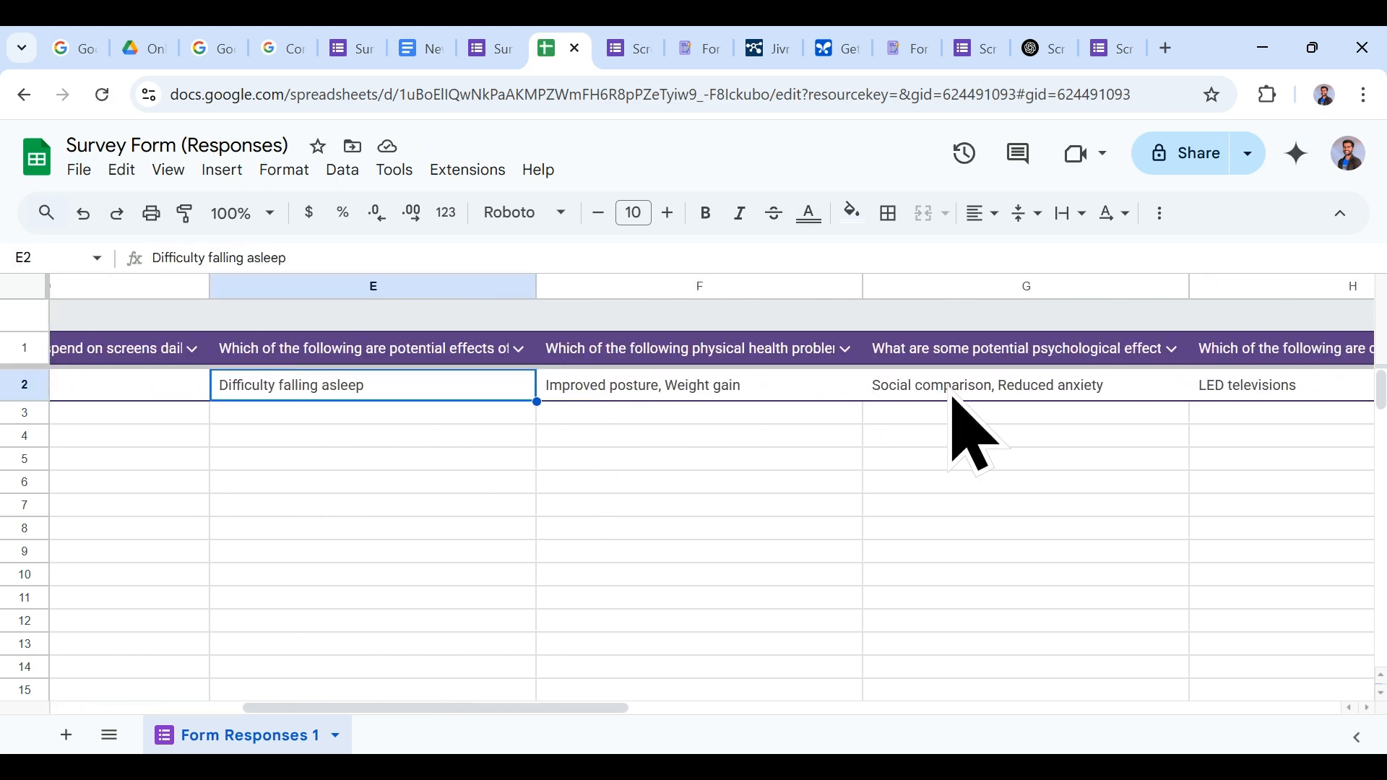
key("Right")
key("Right")
key("Right")
scroll(1139, 440, "right", 2)
key("Right")
key("Right")
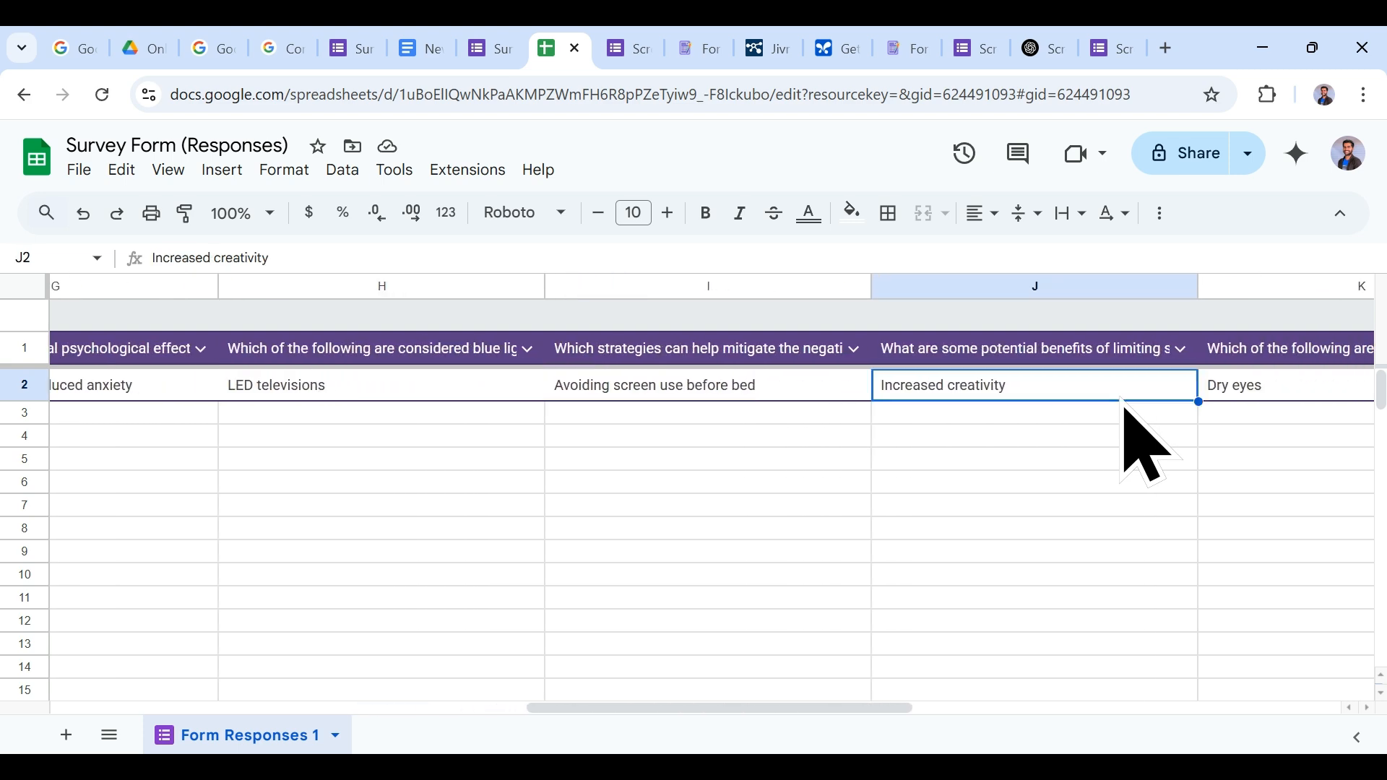
scroll(1156, 405, "right", 4)
scroll(984, 350, "right", 3)
key("Right")
key("Right")
scroll(898, 433, "left", 10)
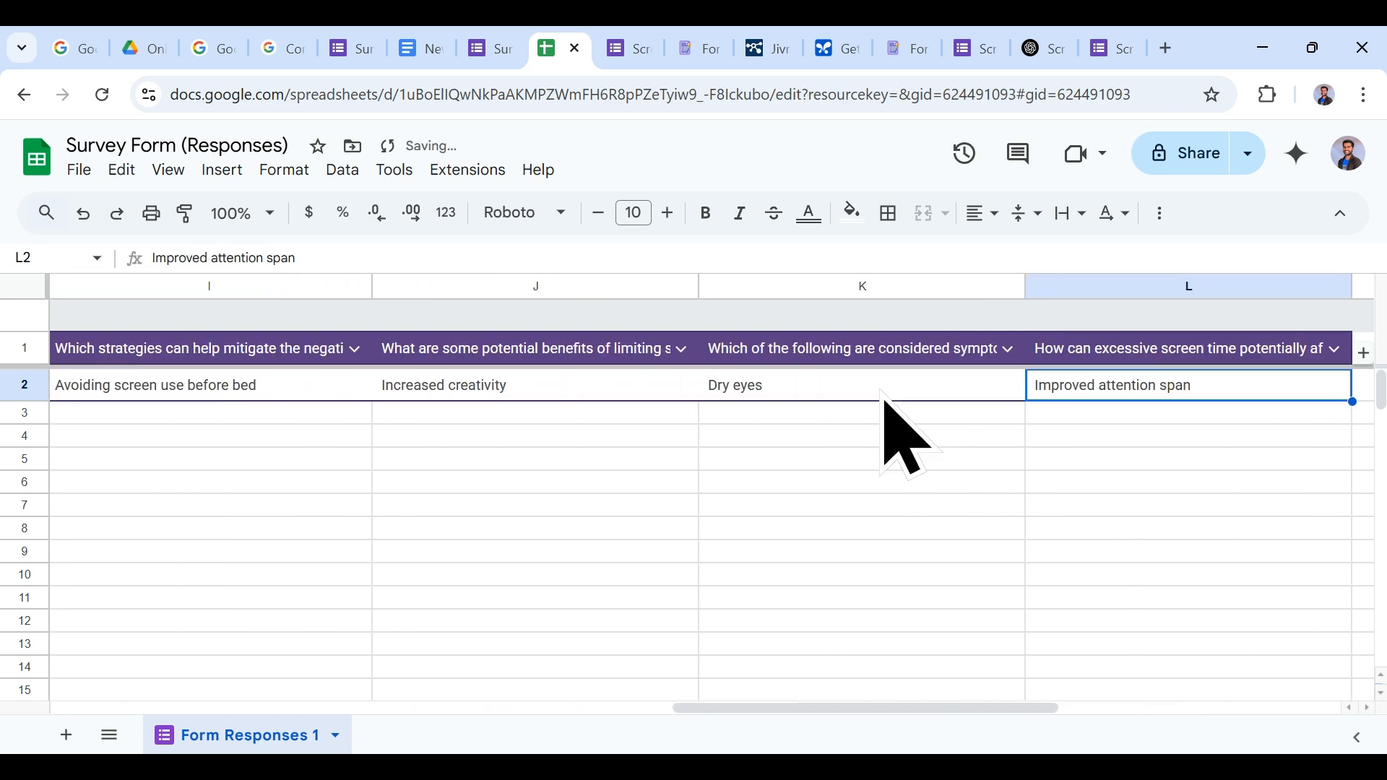
scroll(912, 454, "left", 4)
left_click(492, 47)
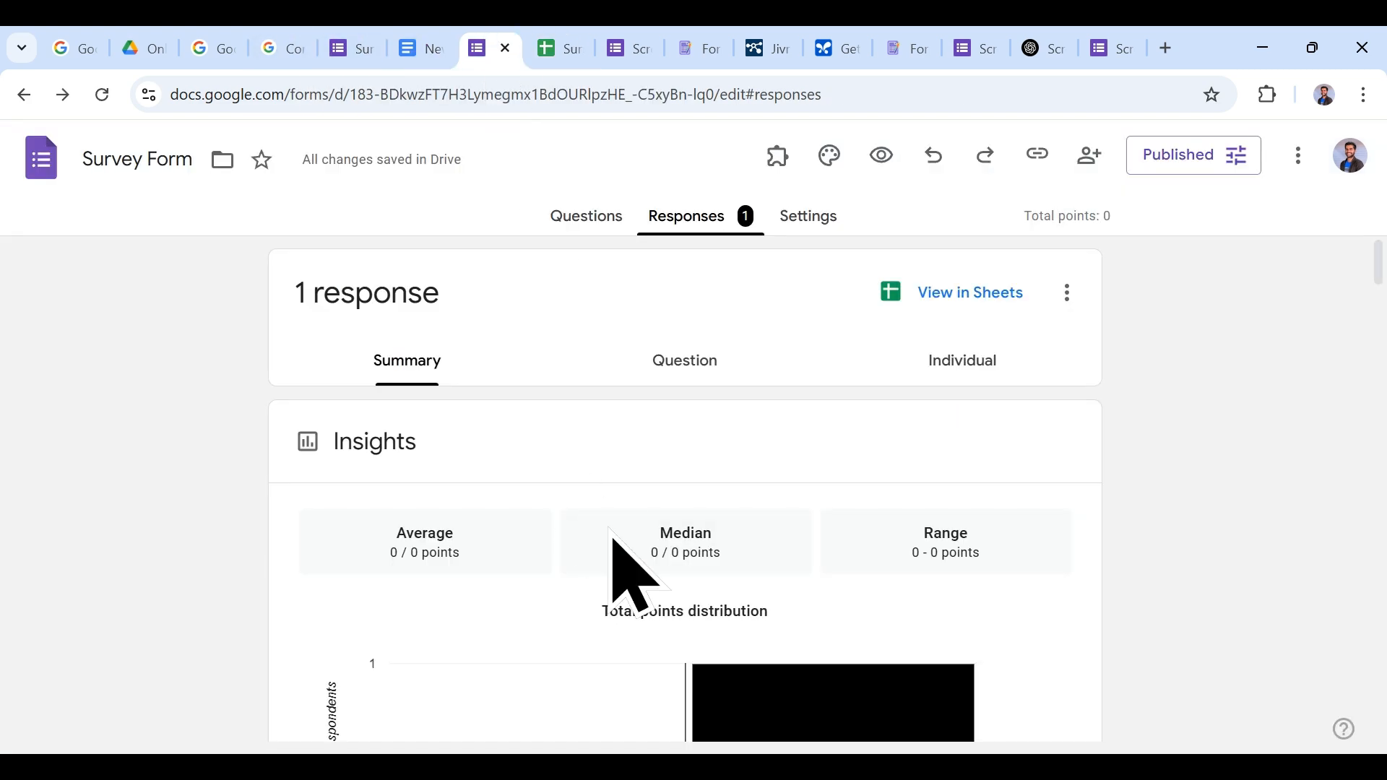
scroll(651, 505, "down", 5)
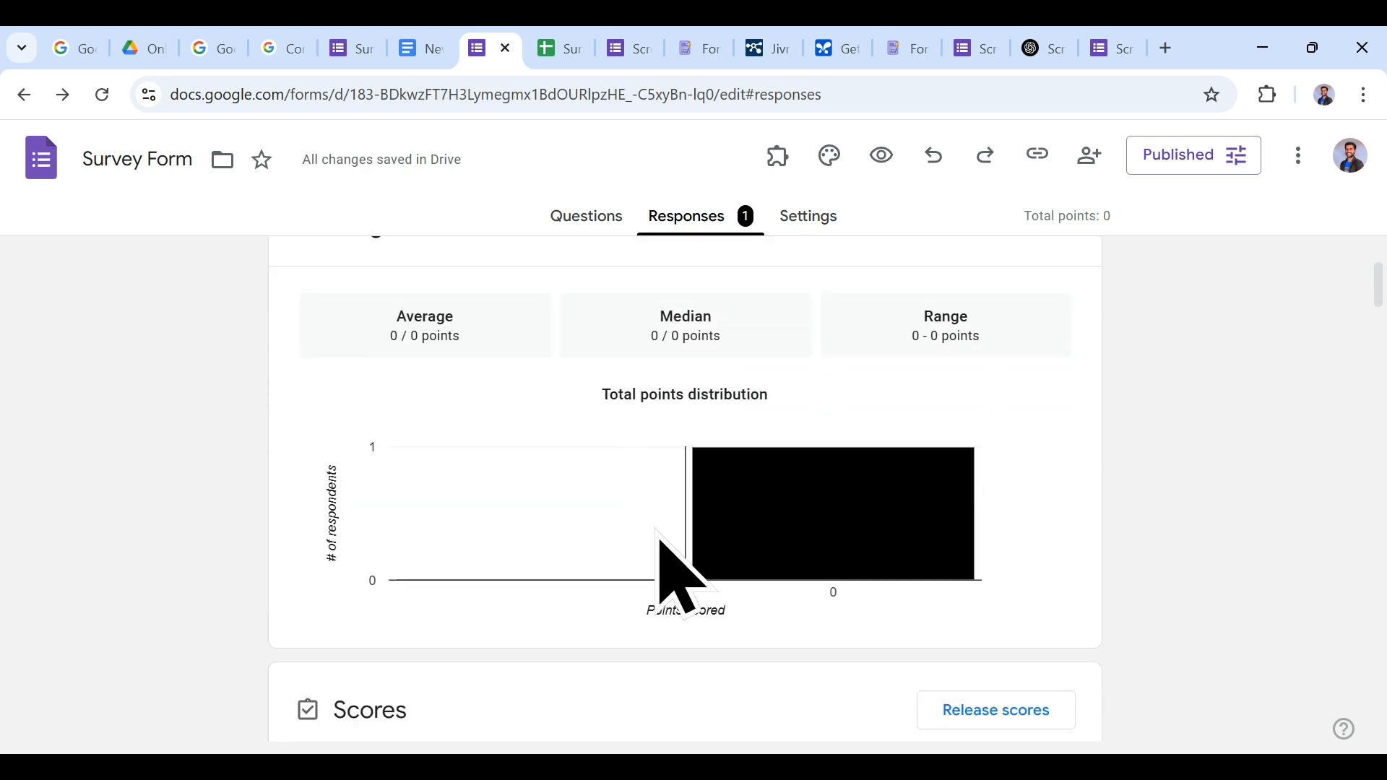
scroll(578, 528, "up", 3)
scroll(455, 469, "down", 4)
scroll(505, 549, "down", 7)
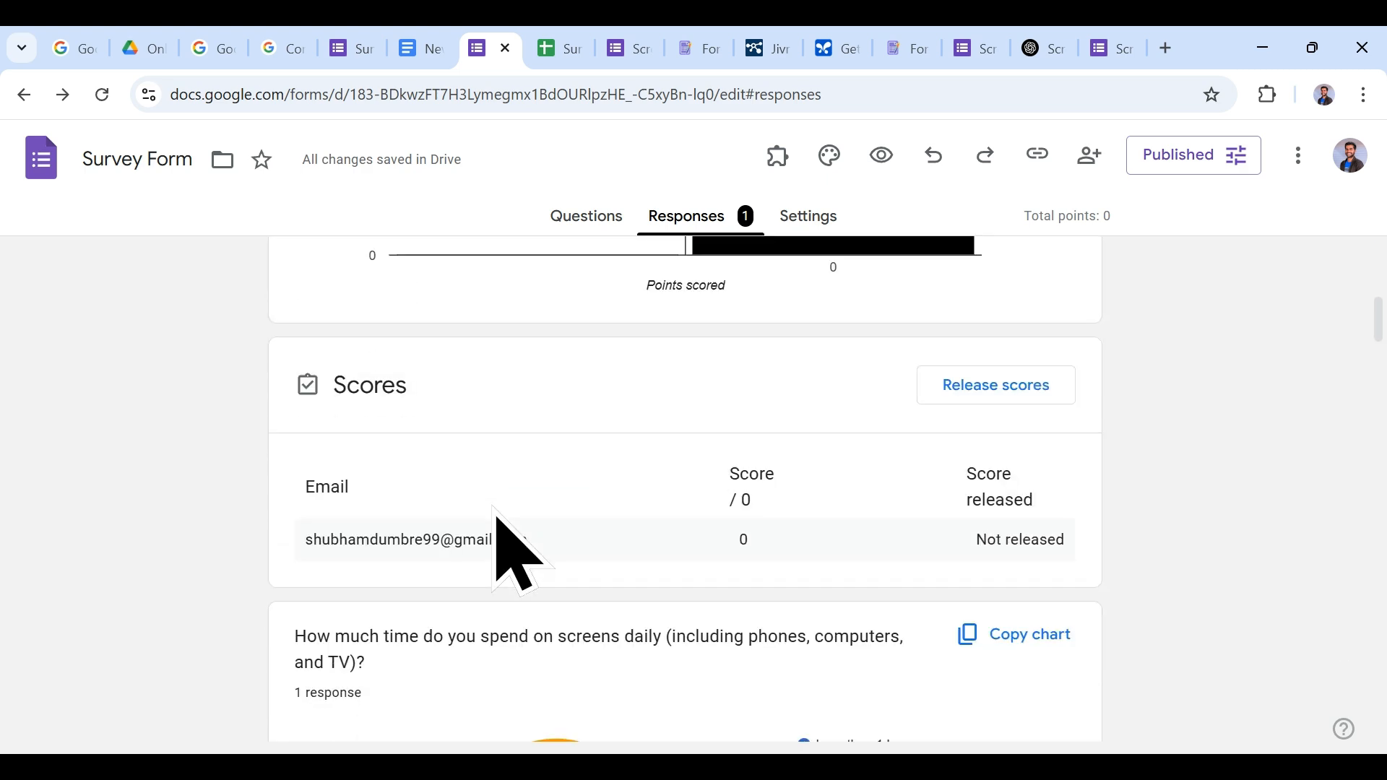
scroll(607, 506, "up", 3)
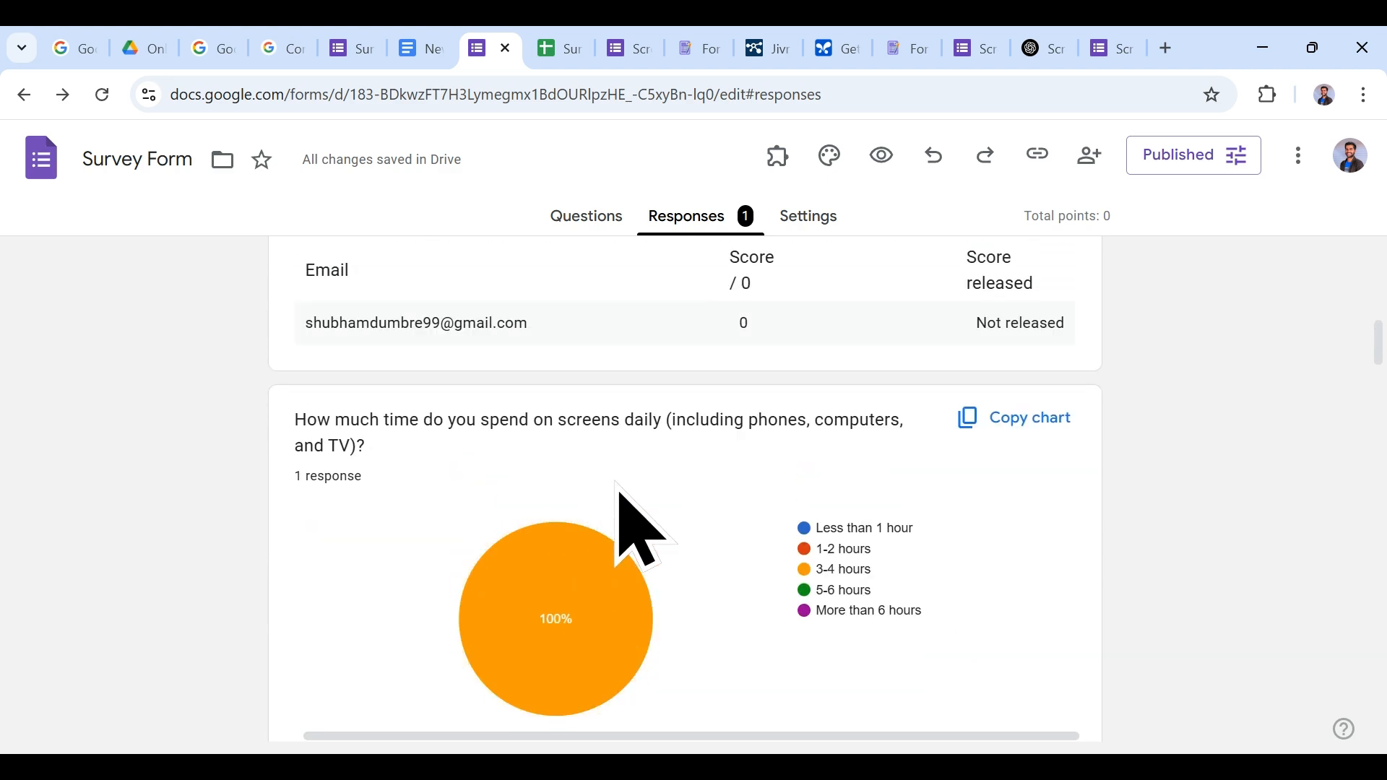
scroll(751, 607, "down", 3)
scroll(768, 505, "down", 9)
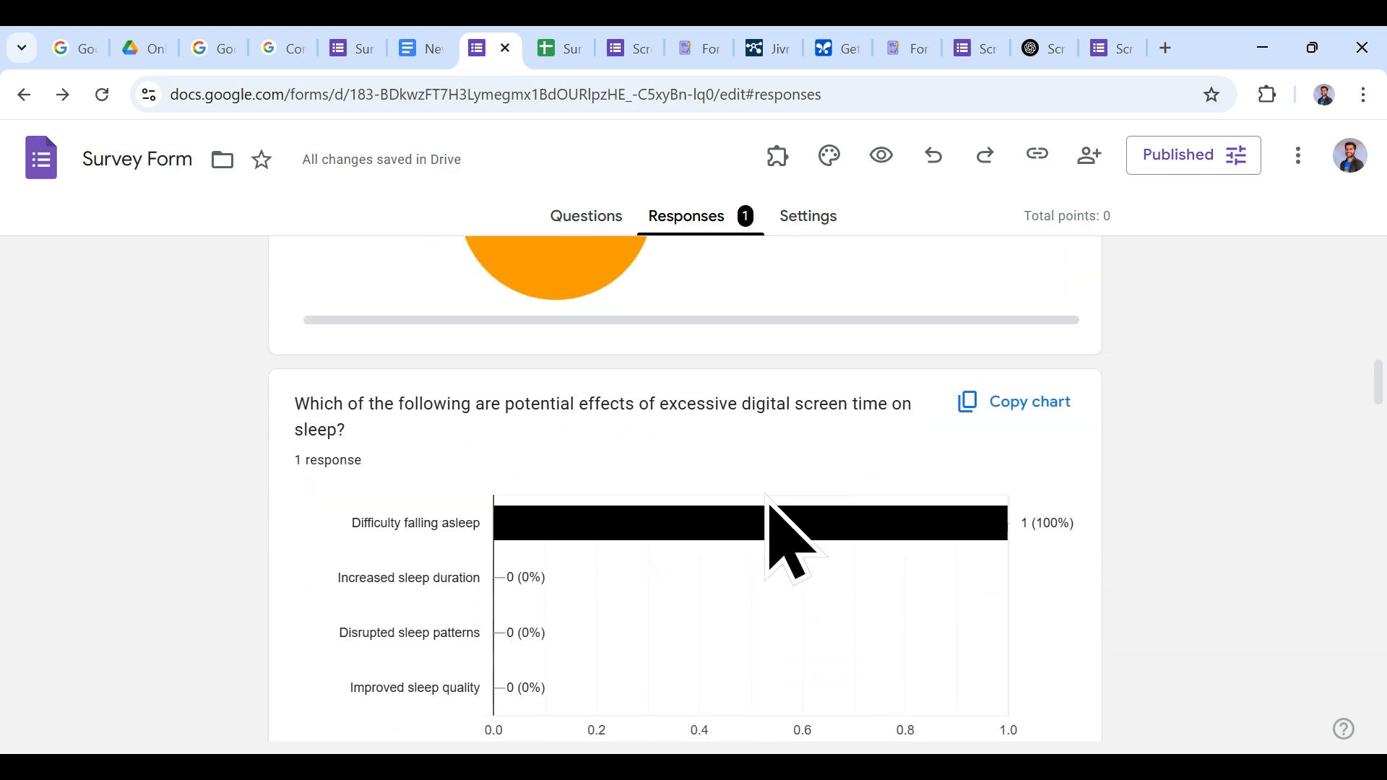
scroll(777, 621, "down", 9)
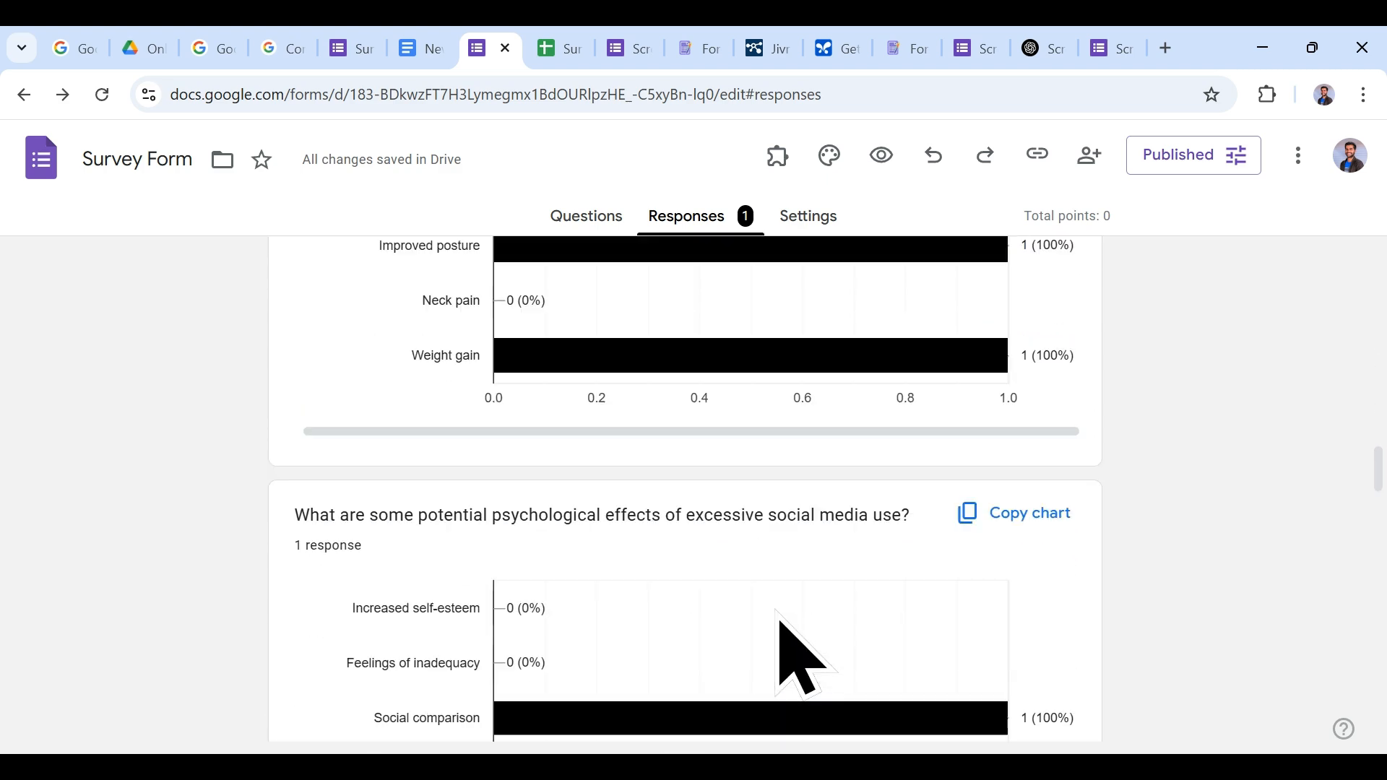
scroll(773, 621, "down", 5)
scroll(744, 578, "down", 10)
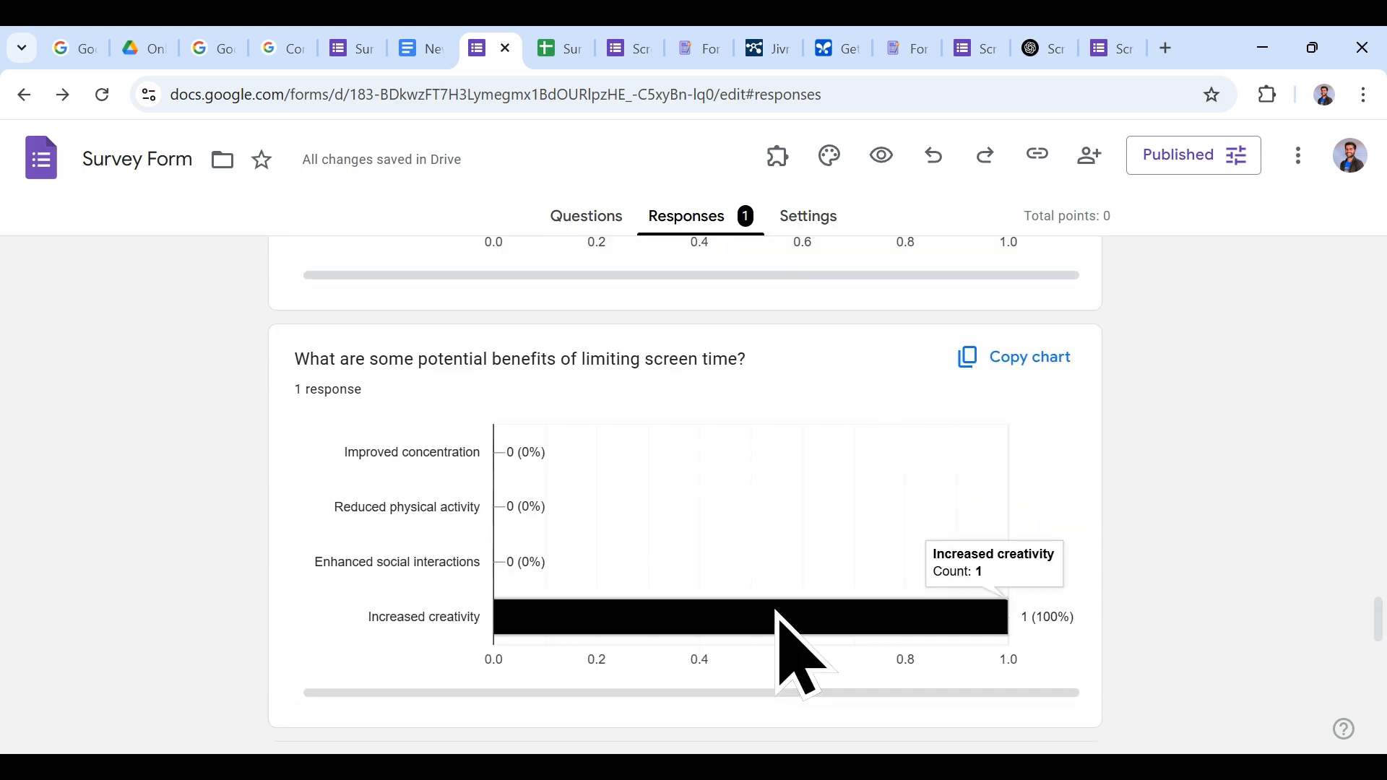
scroll(808, 554, "down", 5)
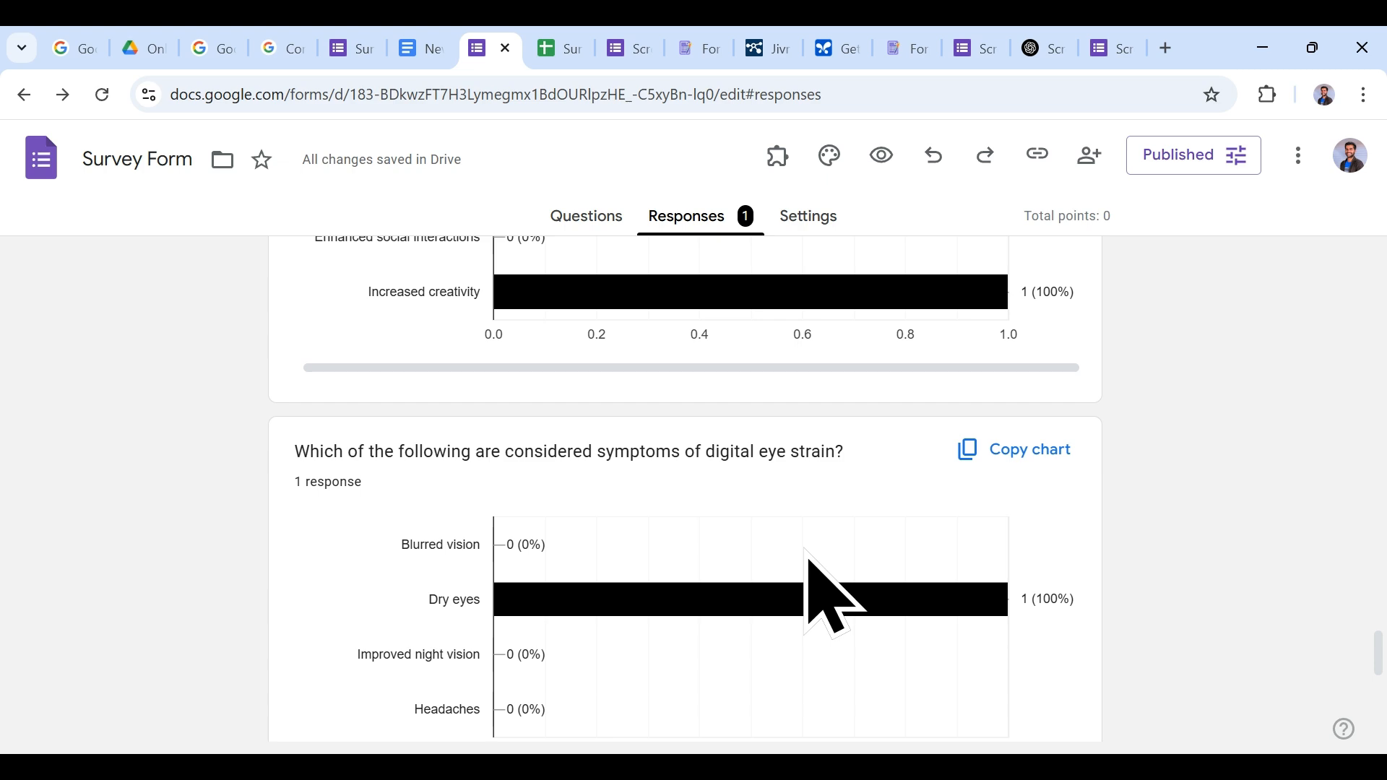
scroll(807, 555, "down", 8)
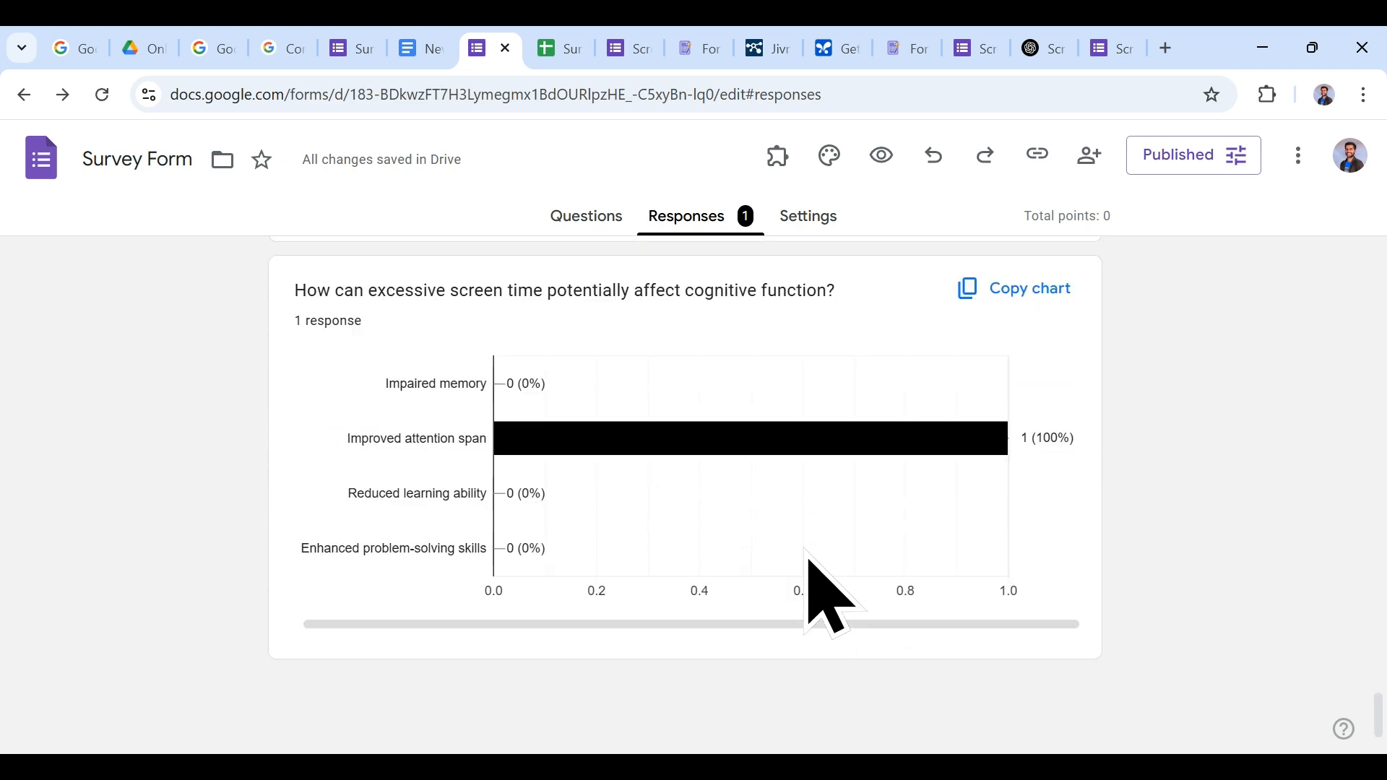
scroll(807, 555, "up", 8)
scroll(805, 552, "up", 20)
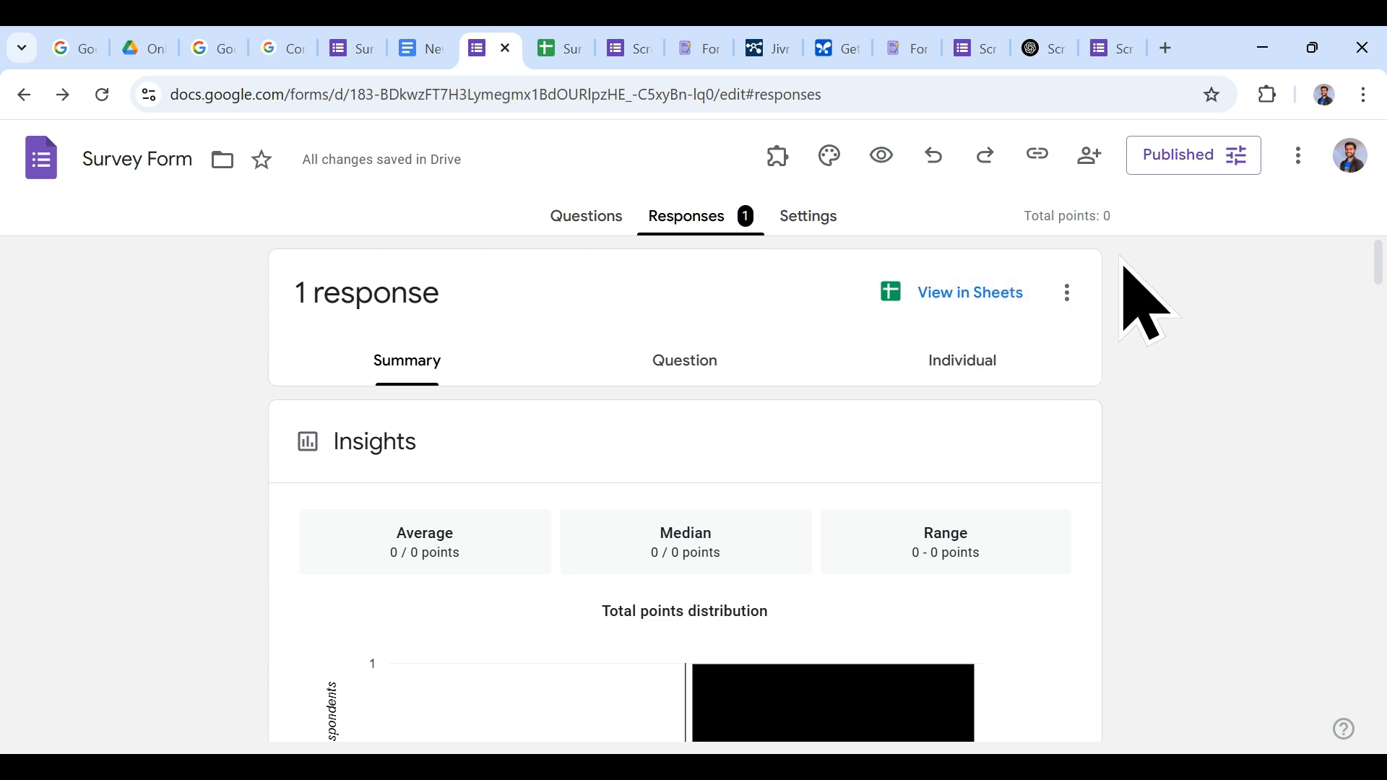
Step: In sharing settings, keep editor access restricted and responders open to anyone with the link
left_click(1099, 173)
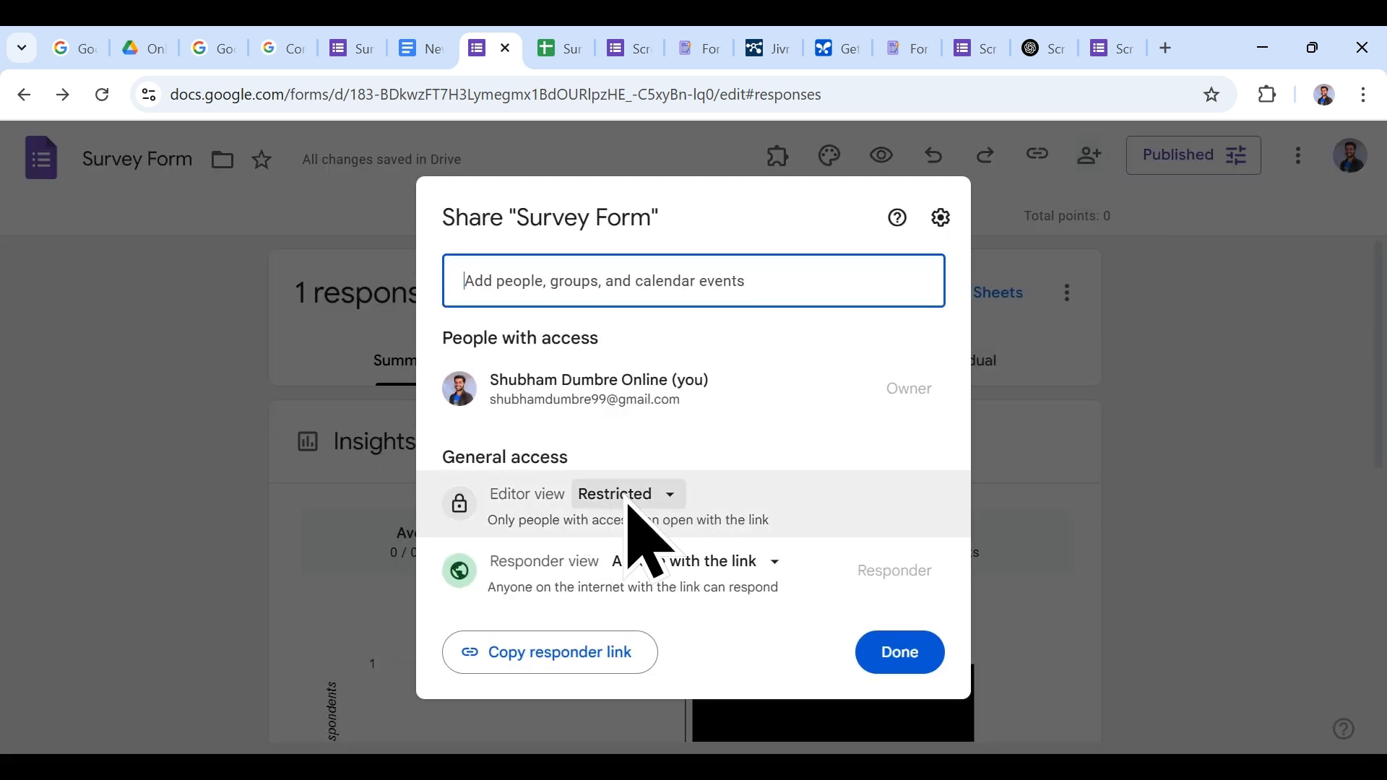
left_click(645, 498)
left_click(656, 543)
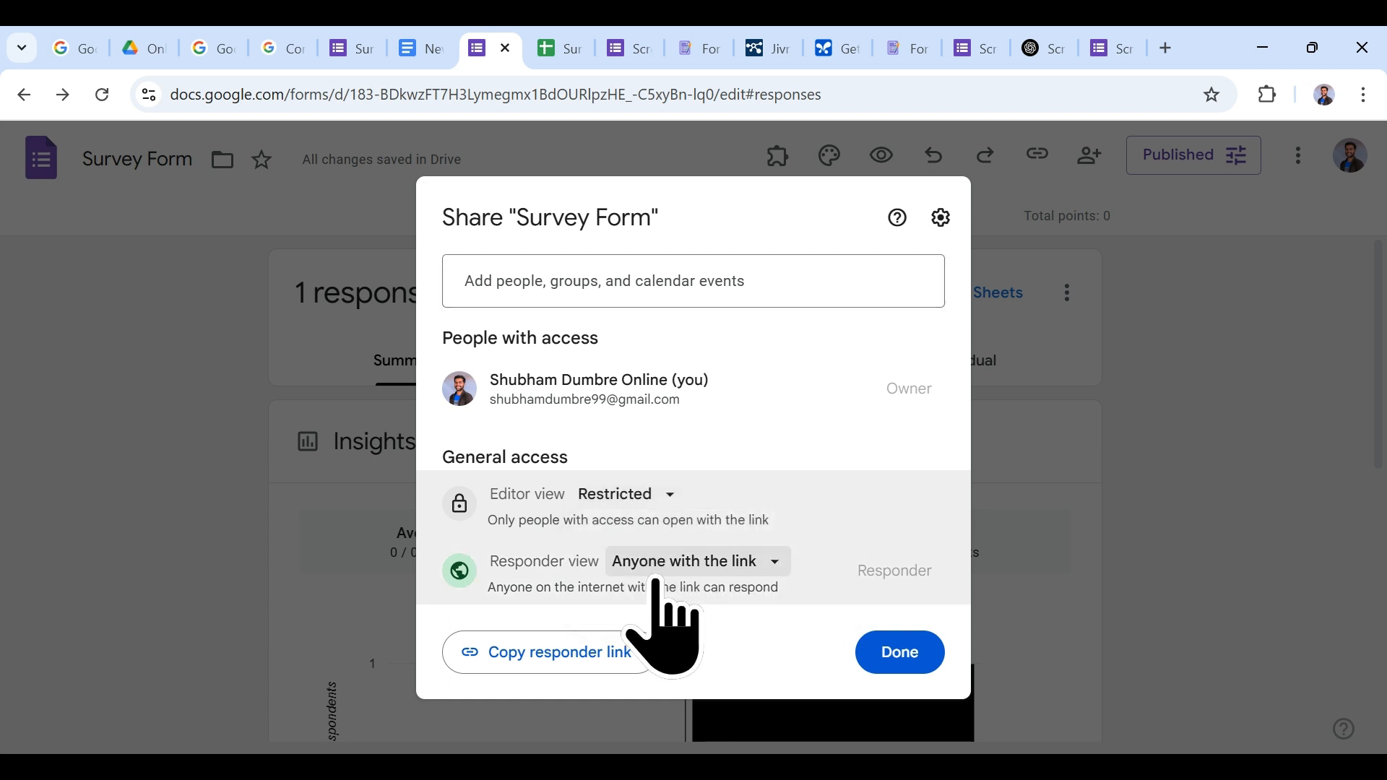
left_click(670, 572)
left_click(670, 572)
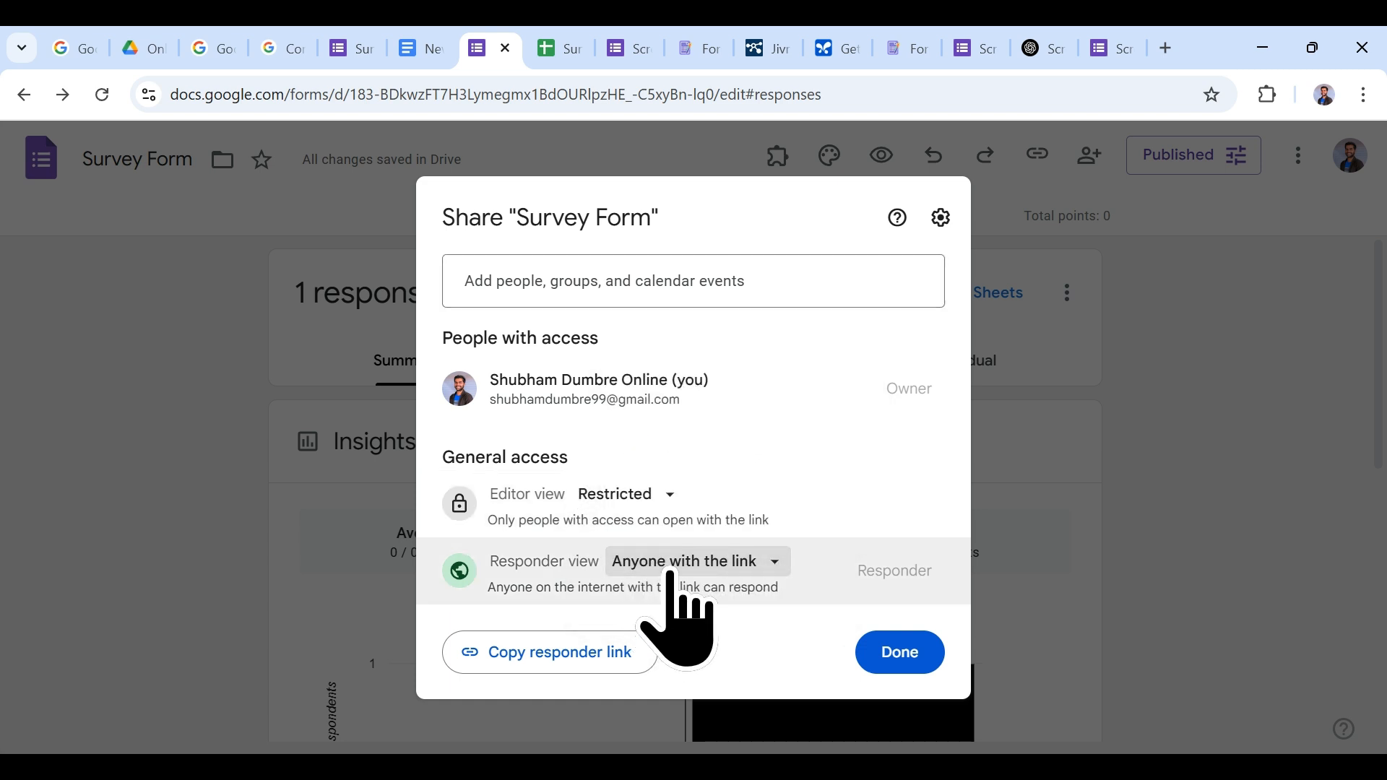
left_click(638, 497)
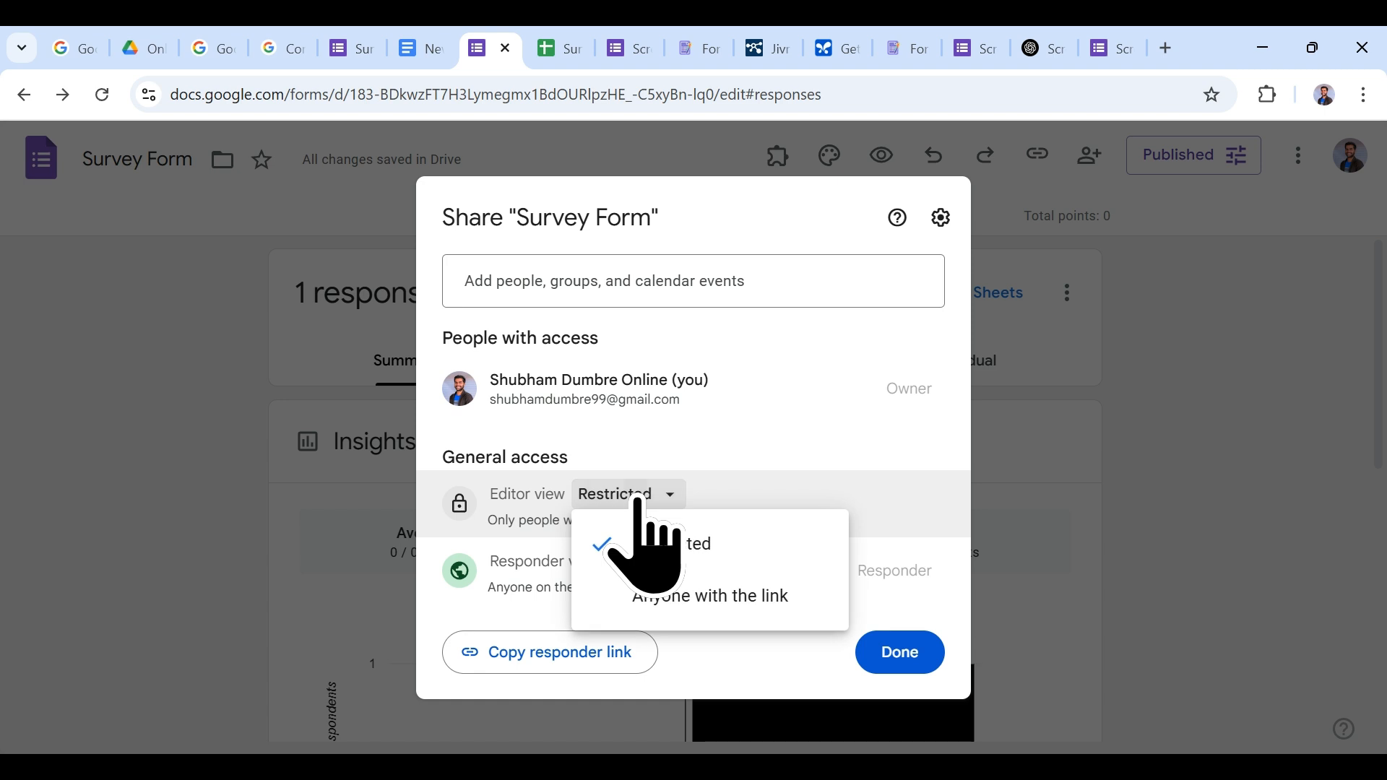
left_click(638, 498)
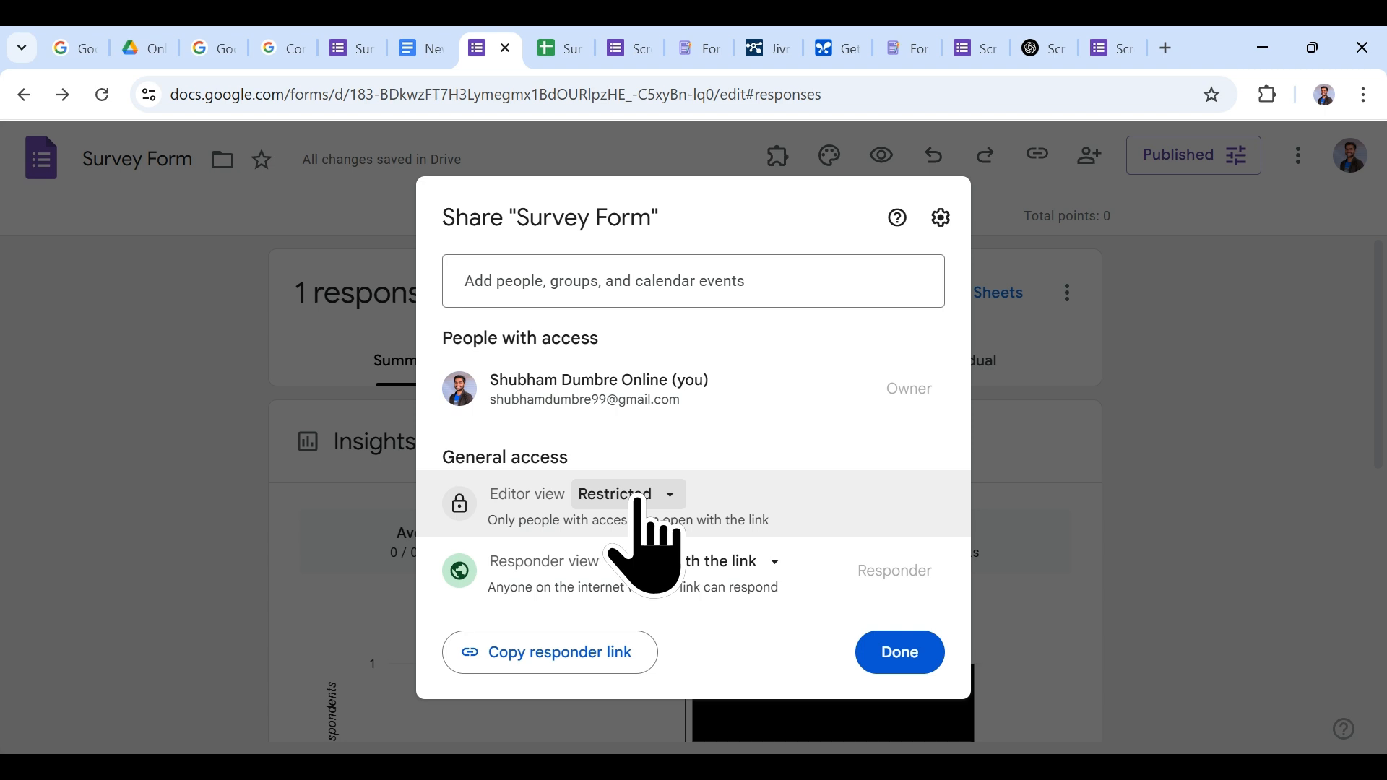
left_click(713, 562)
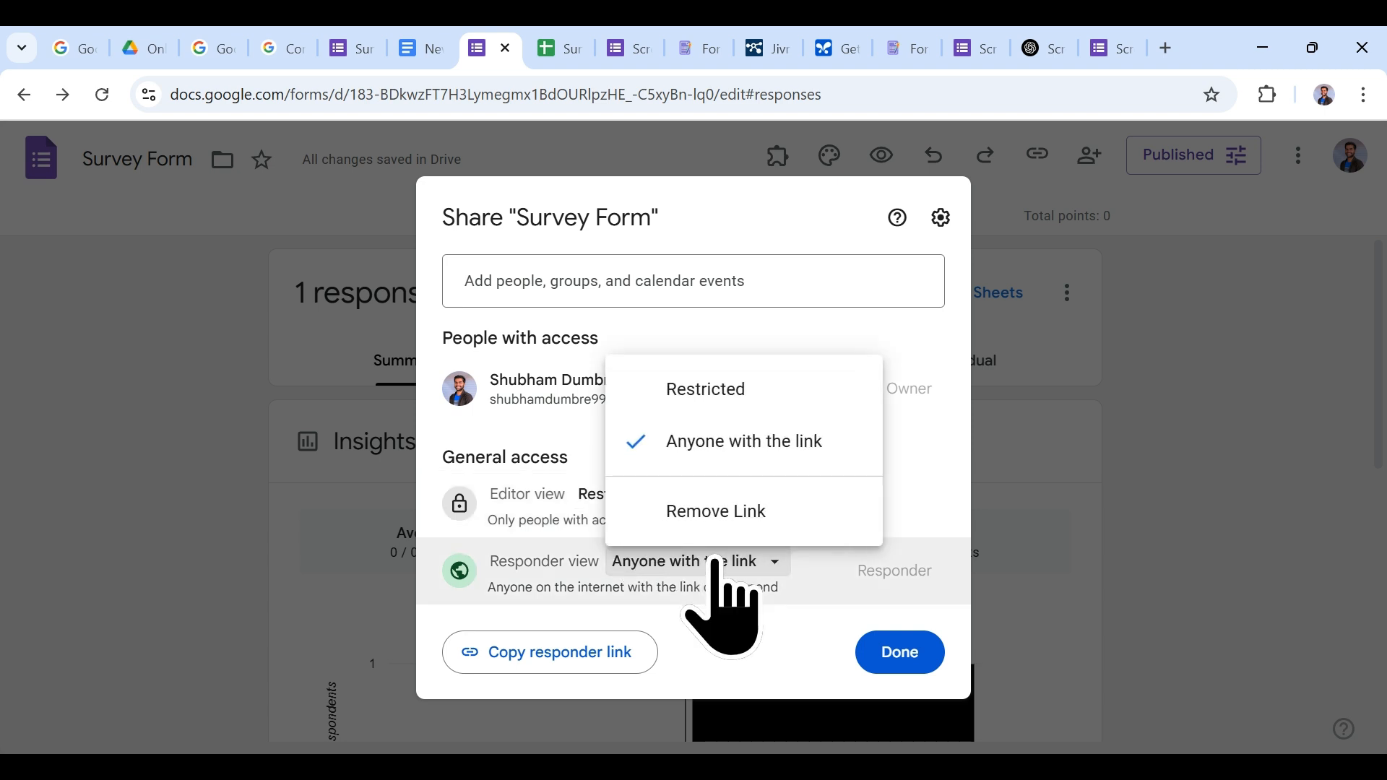
left_click(714, 562)
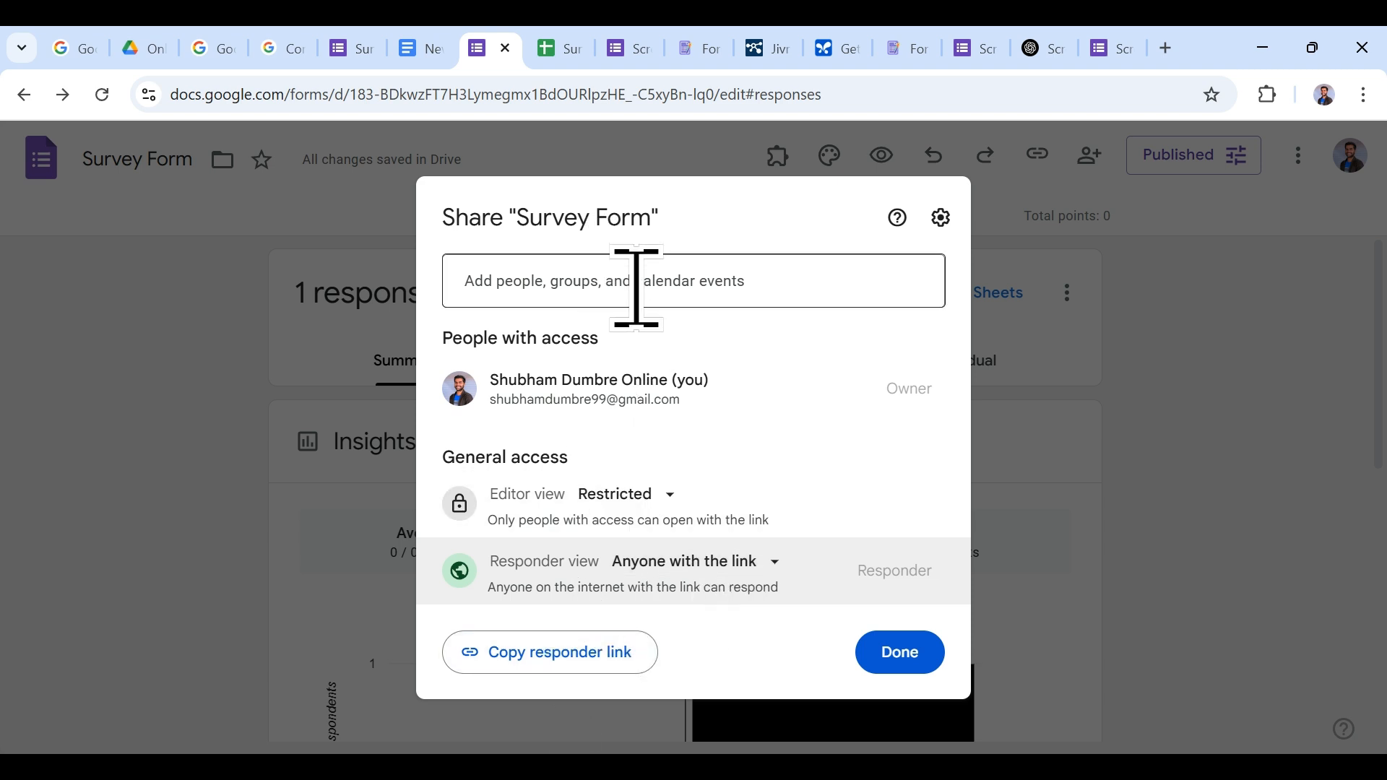
left_click(896, 652)
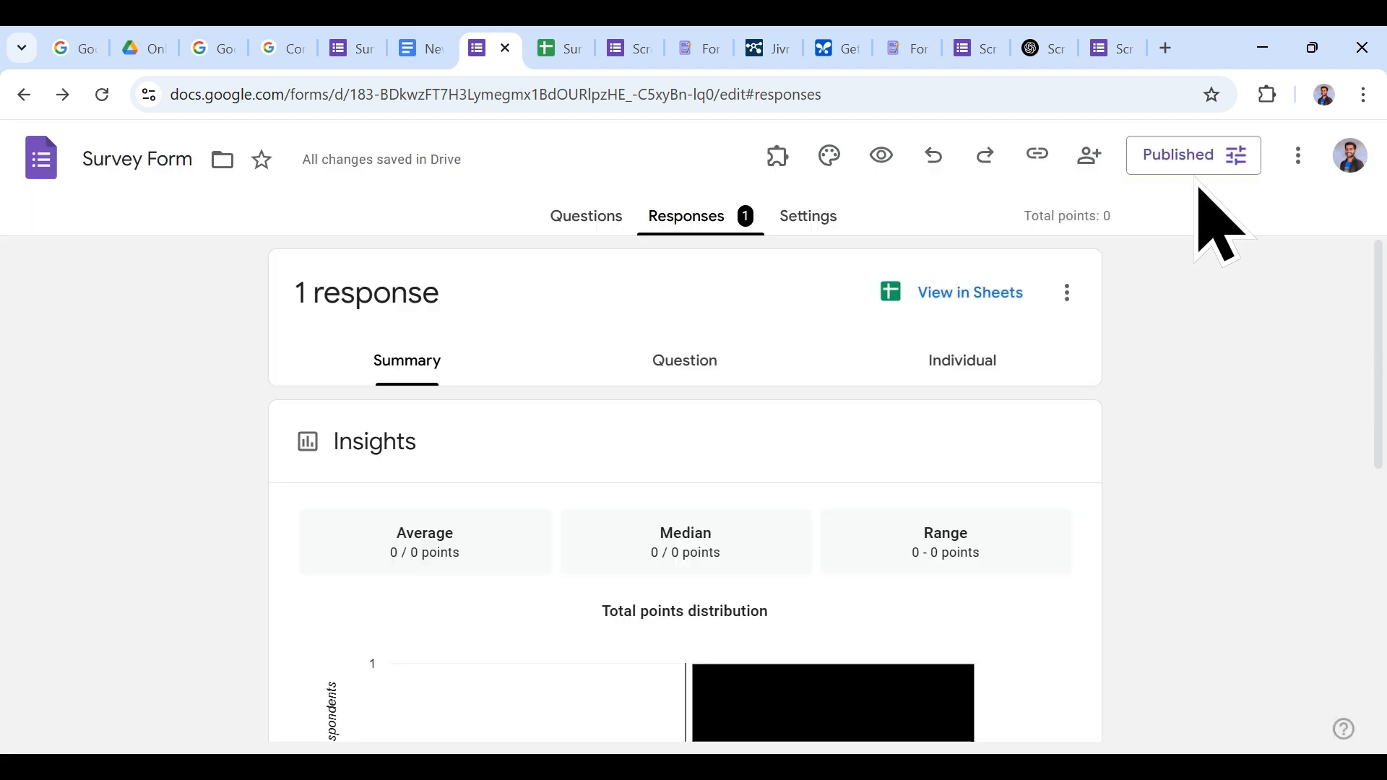
Step: Save the published options and bring up the responder link
left_click(1204, 164)
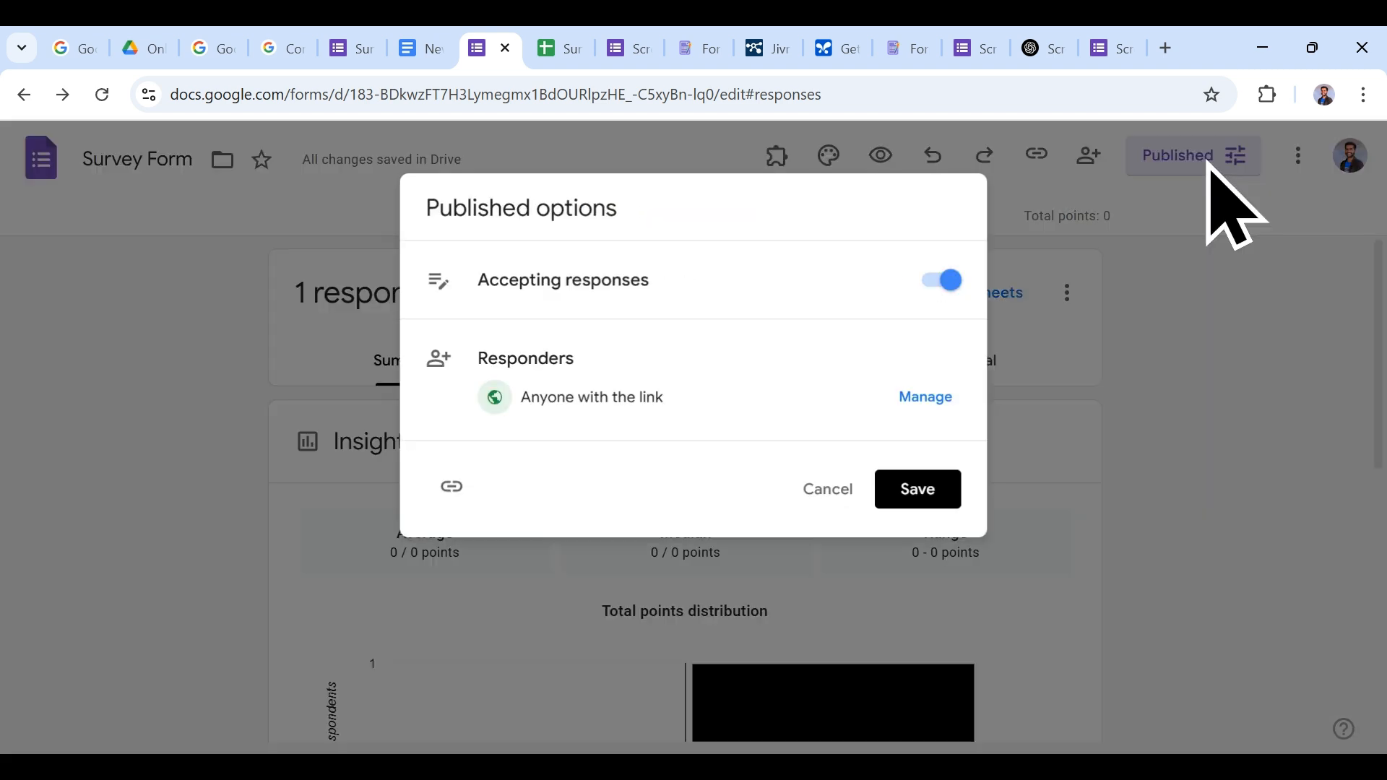
left_click(915, 398)
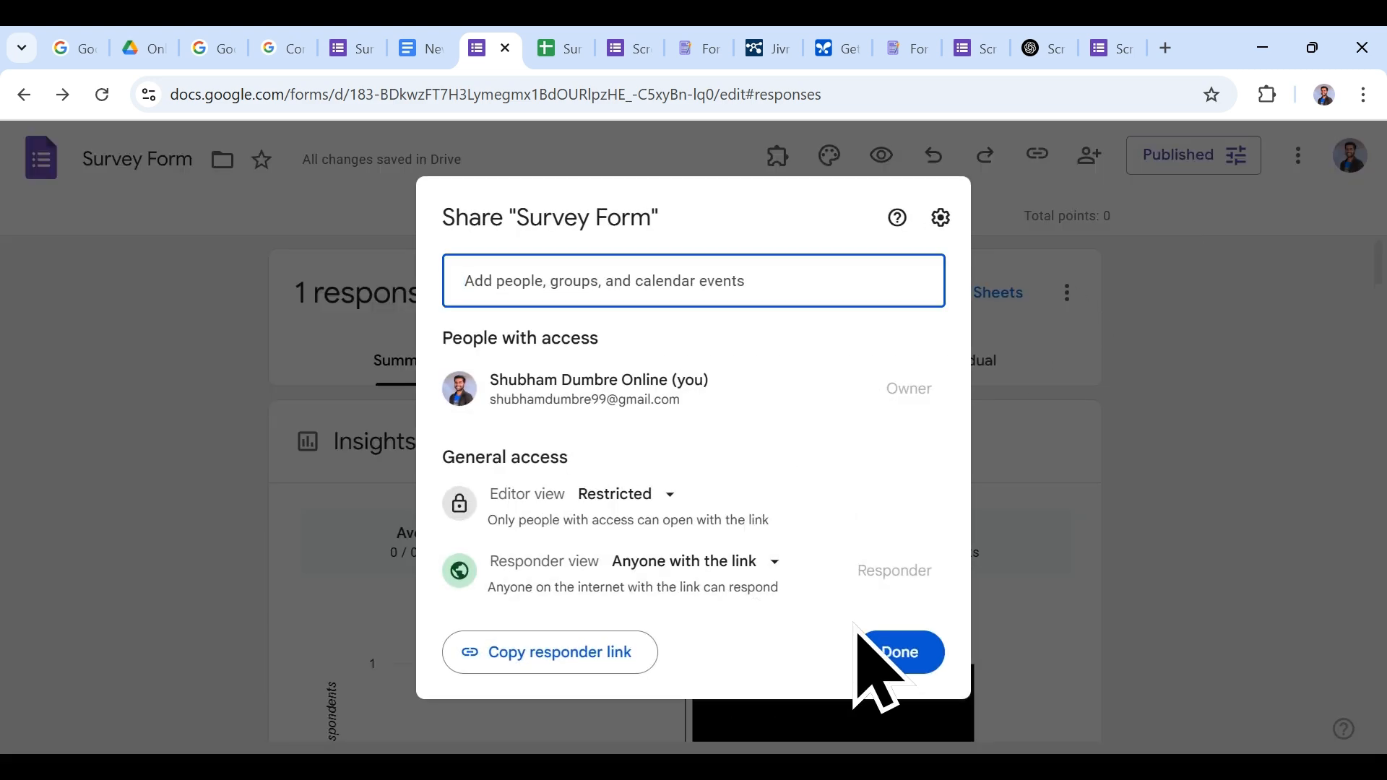
left_click(904, 650)
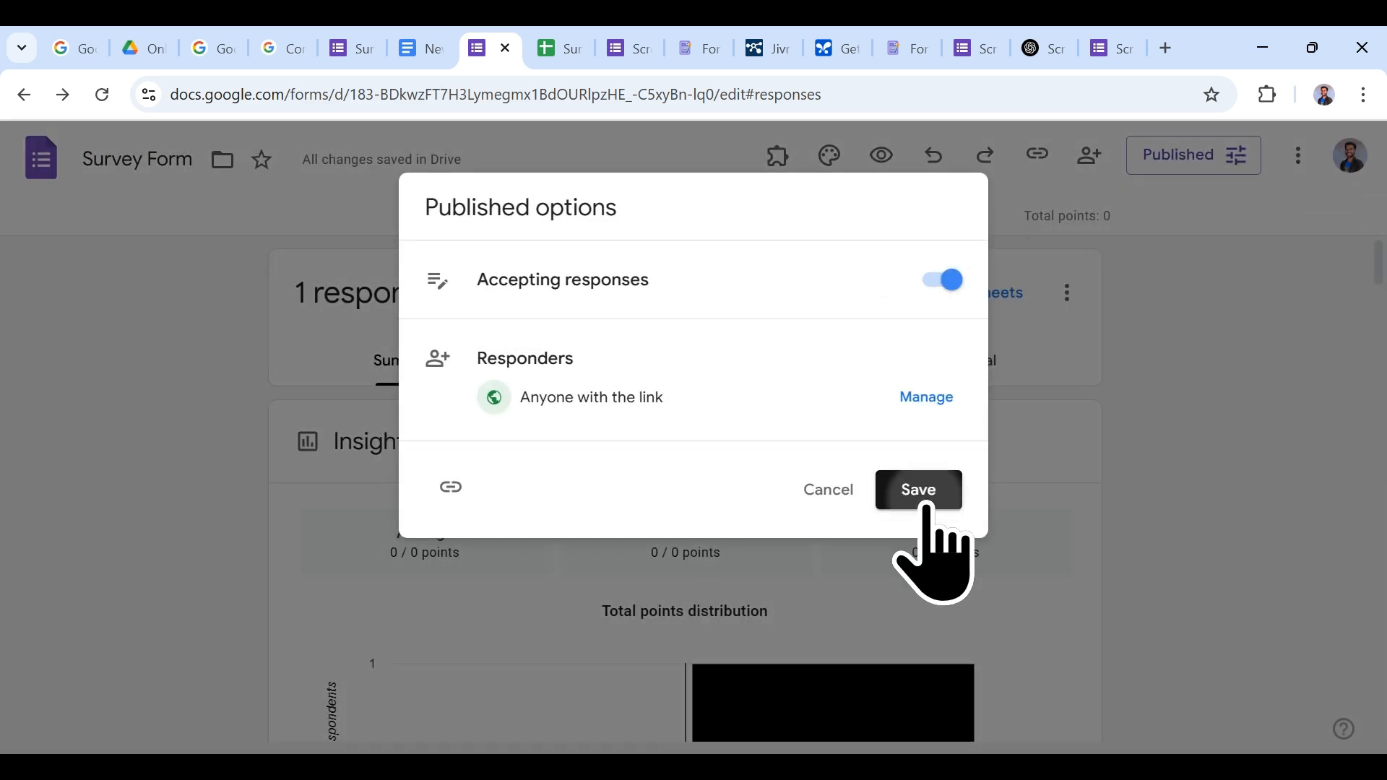
left_click(918, 490)
left_click(1037, 154)
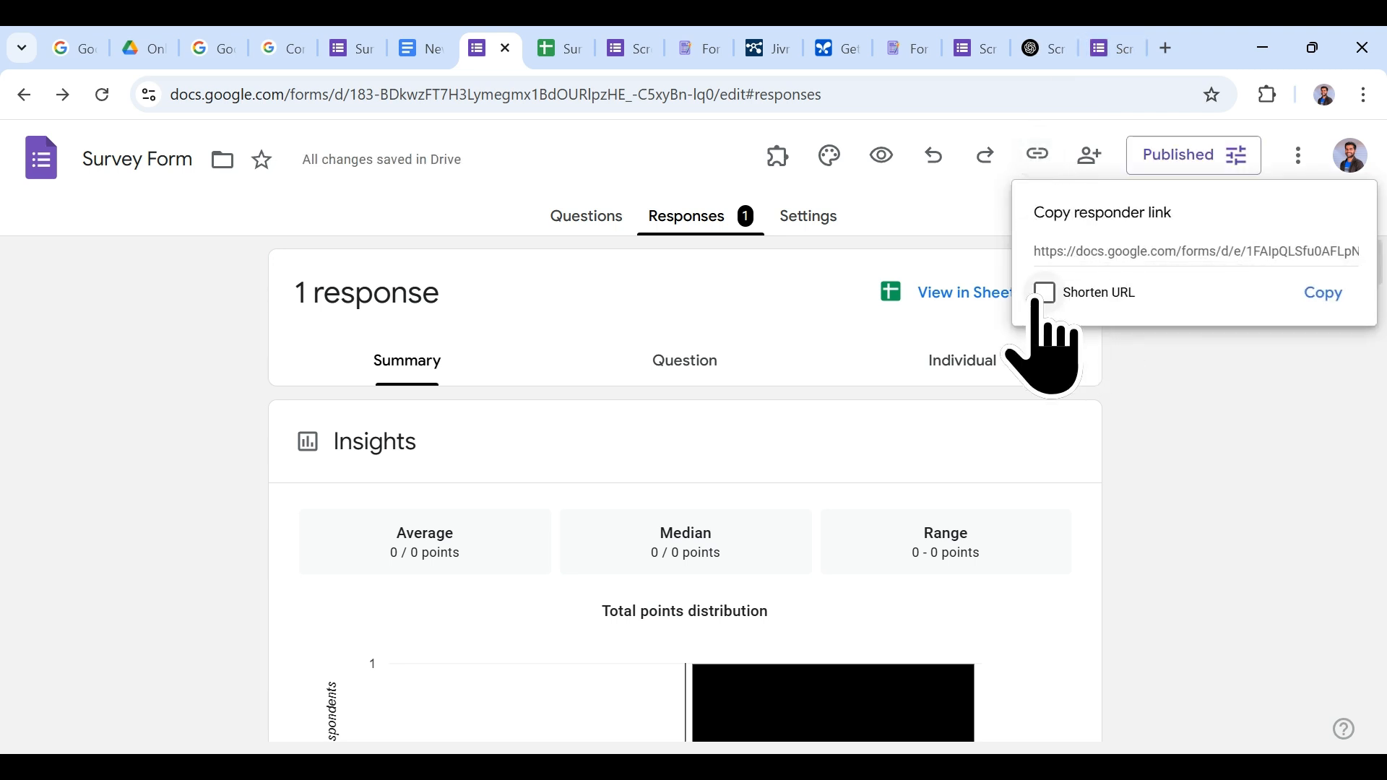
Step: Copy the shortened responder link
left_click(1194, 247)
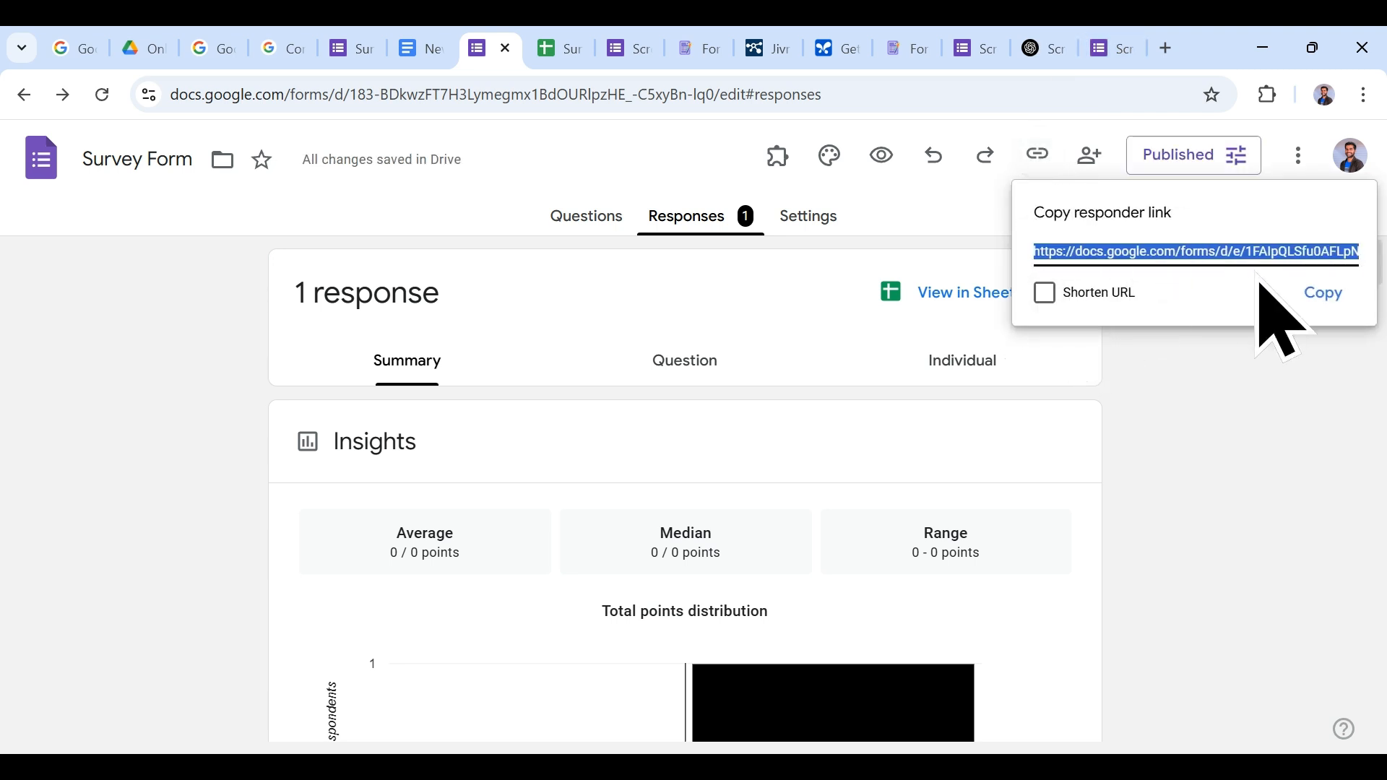
left_click(1045, 293)
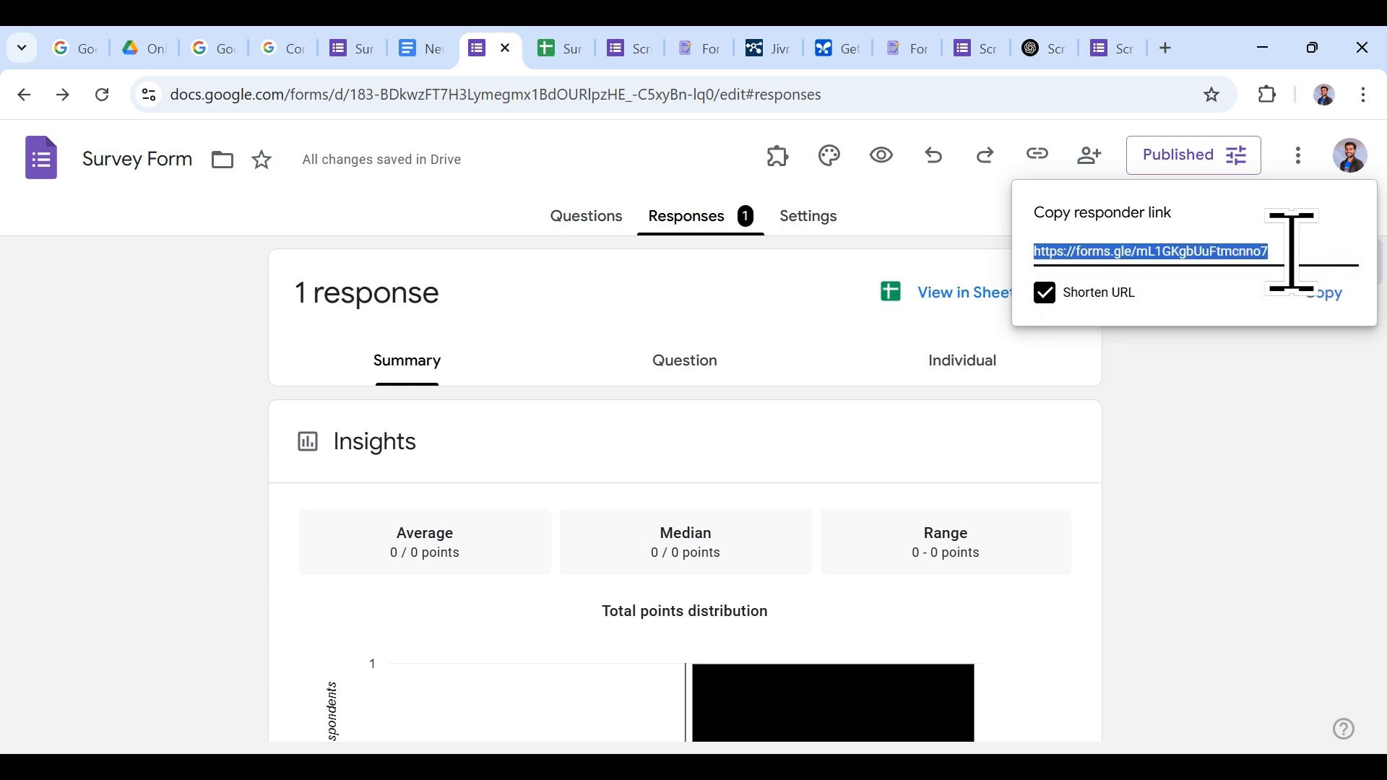
left_click(1322, 293)
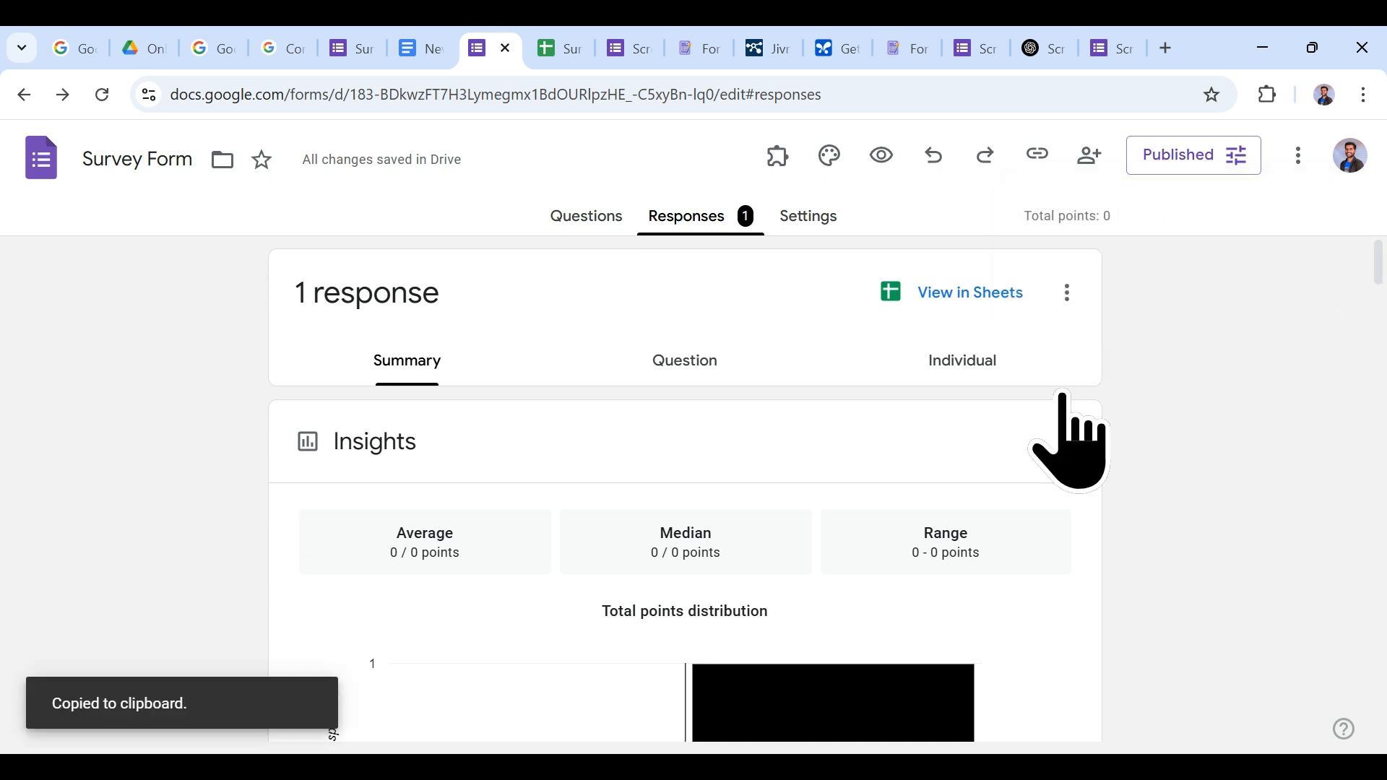
Step: Test the short link in a new tab (already-responded notice), then return to the form's Settings
left_click(1165, 47)
key("ctrl+v")
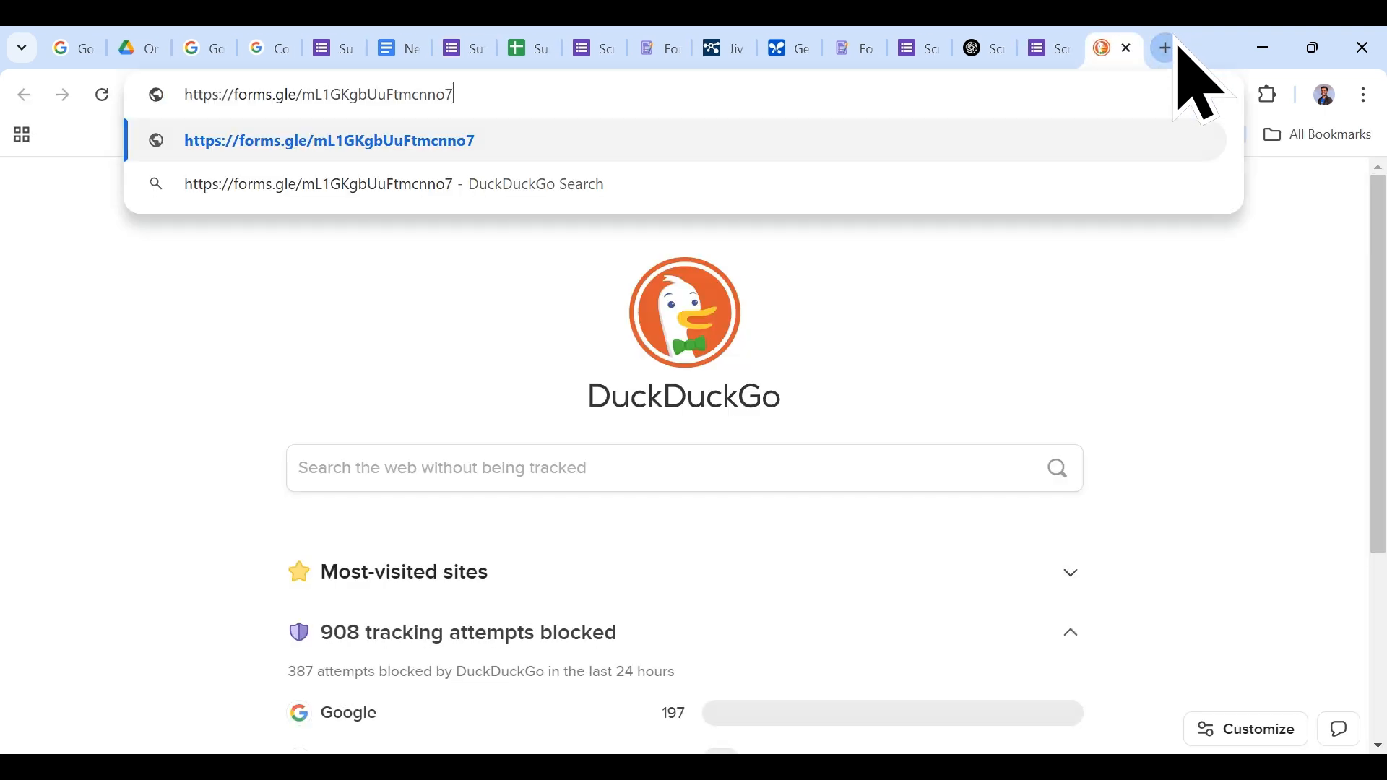
key("Return")
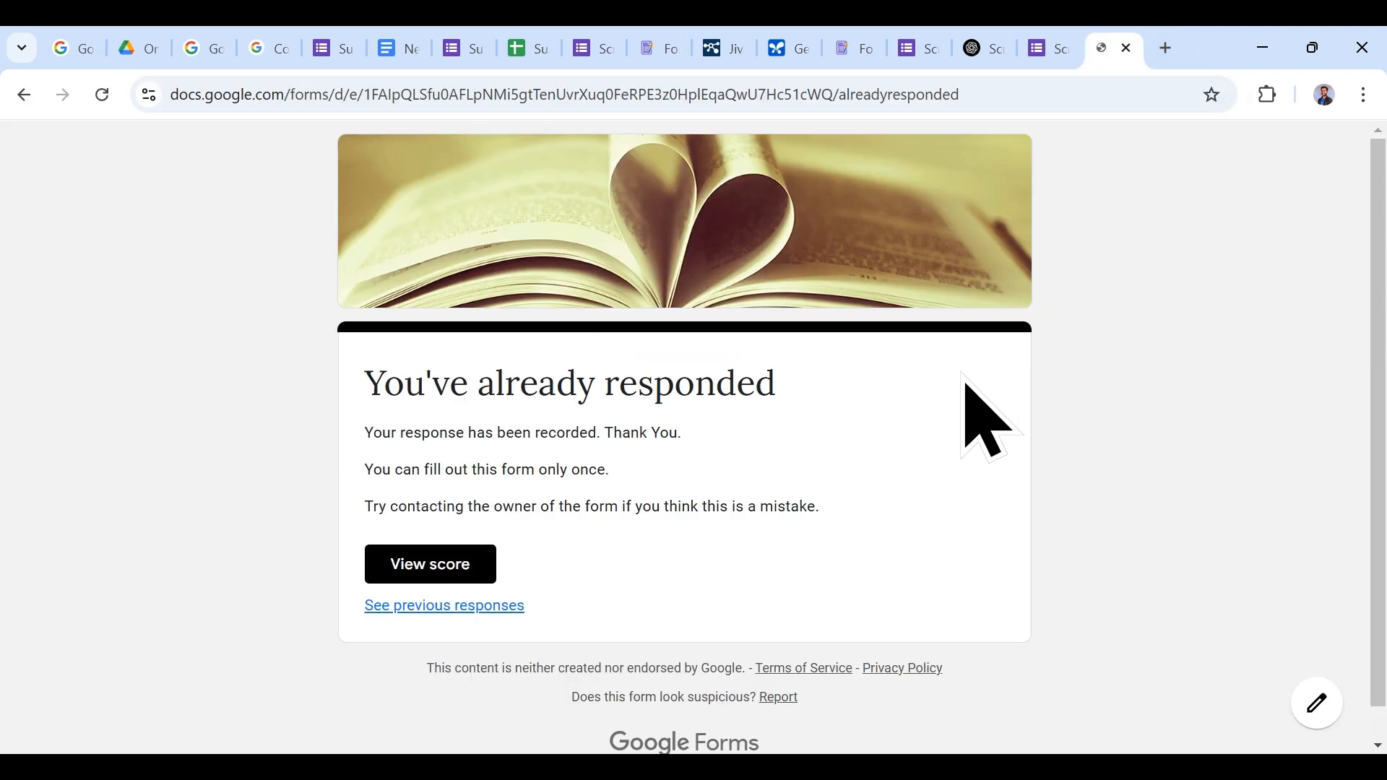
scroll(971, 388, "down", 1)
scroll(971, 388, "up", 1)
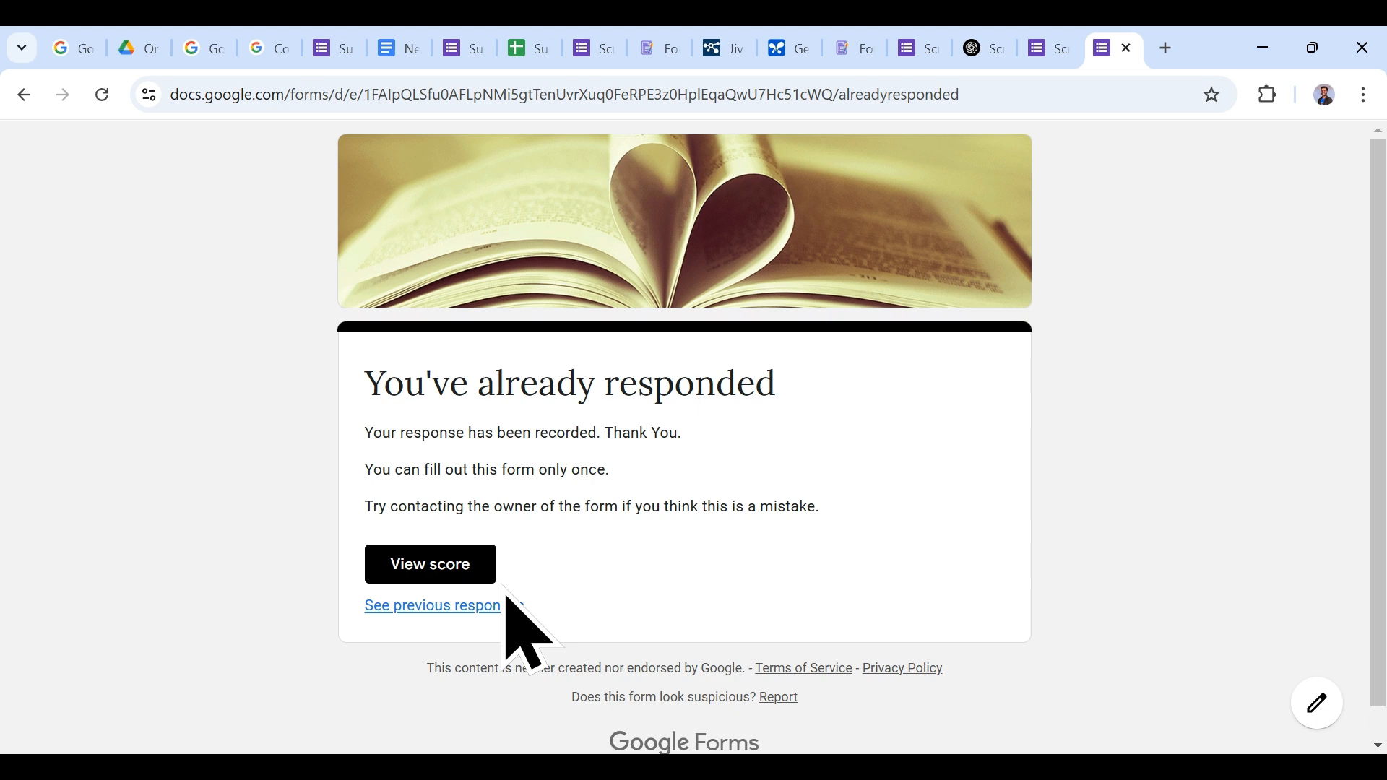
left_click(462, 47)
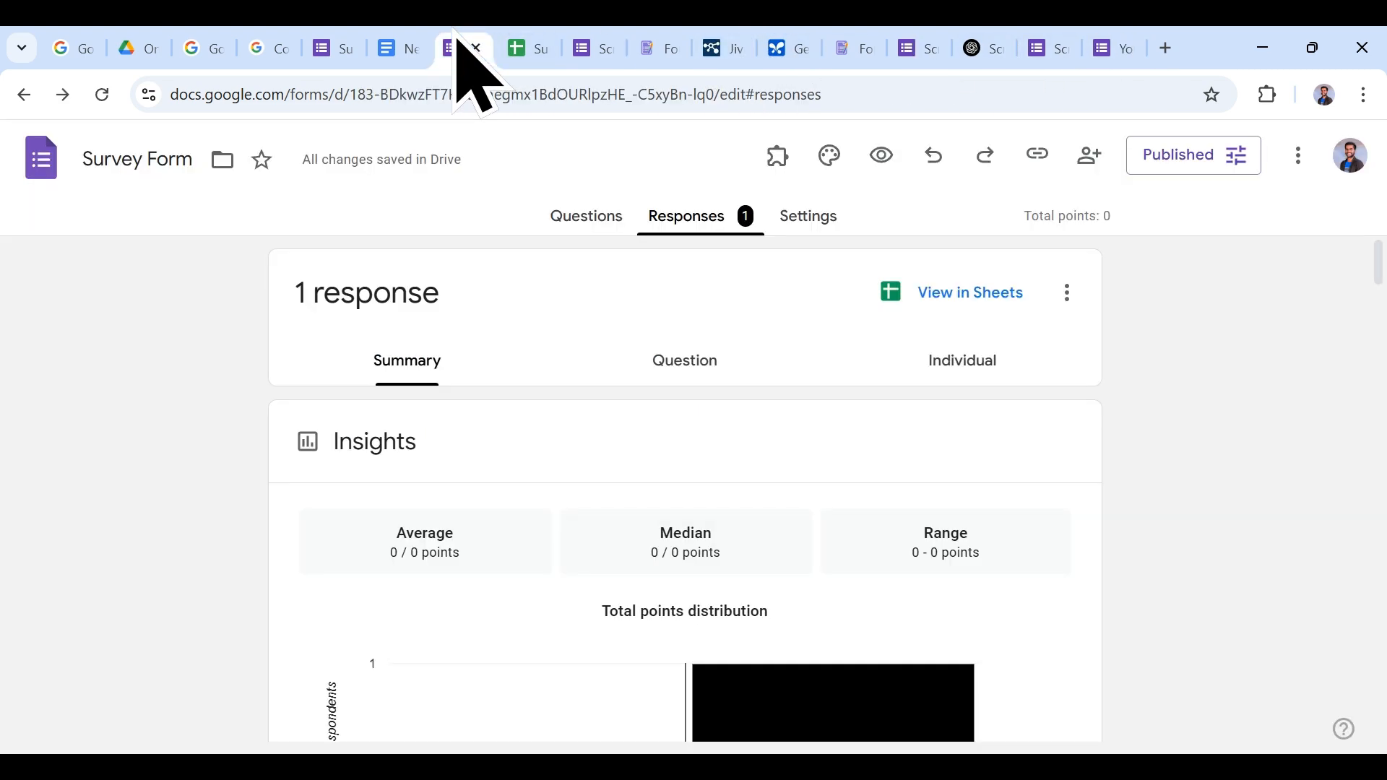
left_click(794, 221)
scroll(802, 505, "down", 15)
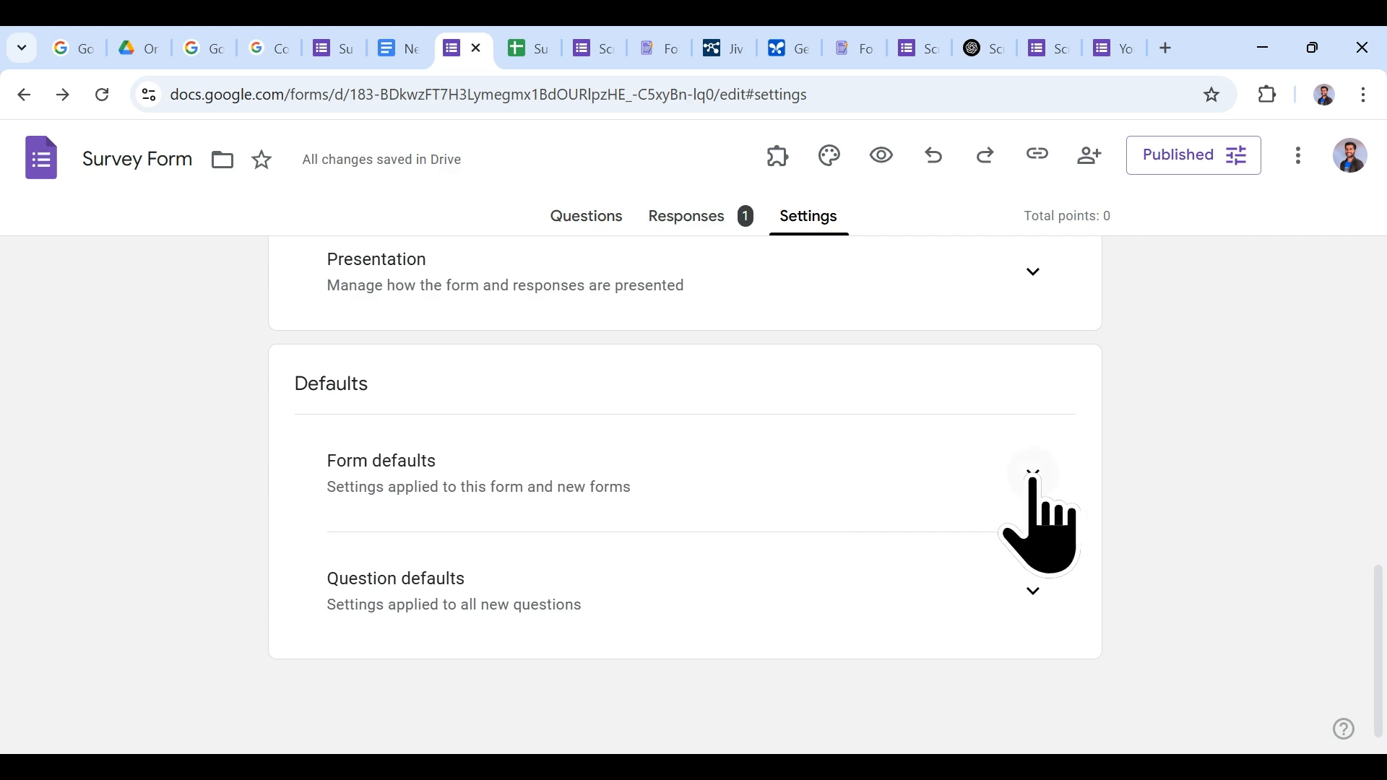
Step: Expand Form defaults and Responses settings to review options like Limit to 1 response
left_click(1033, 476)
scroll(1037, 654, "up", 4)
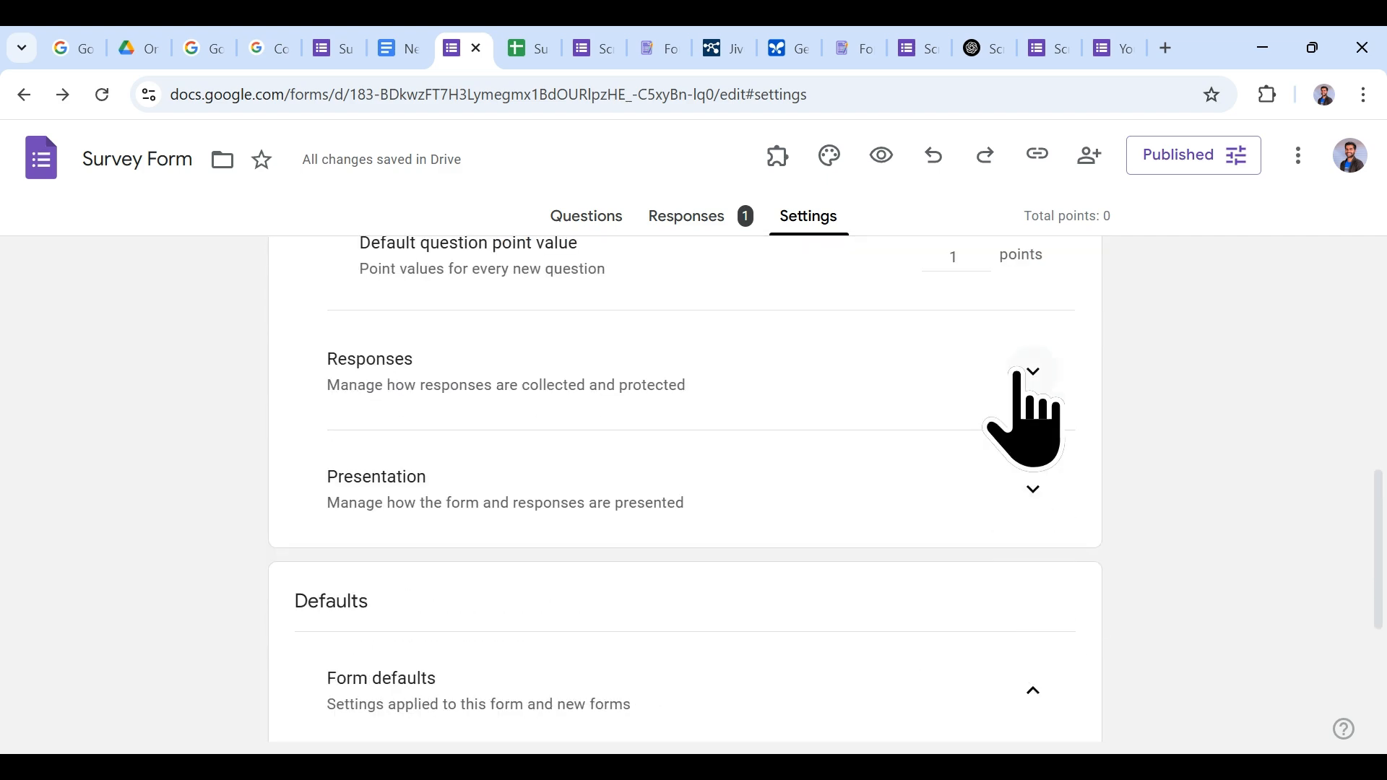
left_click(1030, 372)
scroll(1012, 538, "down", 4)
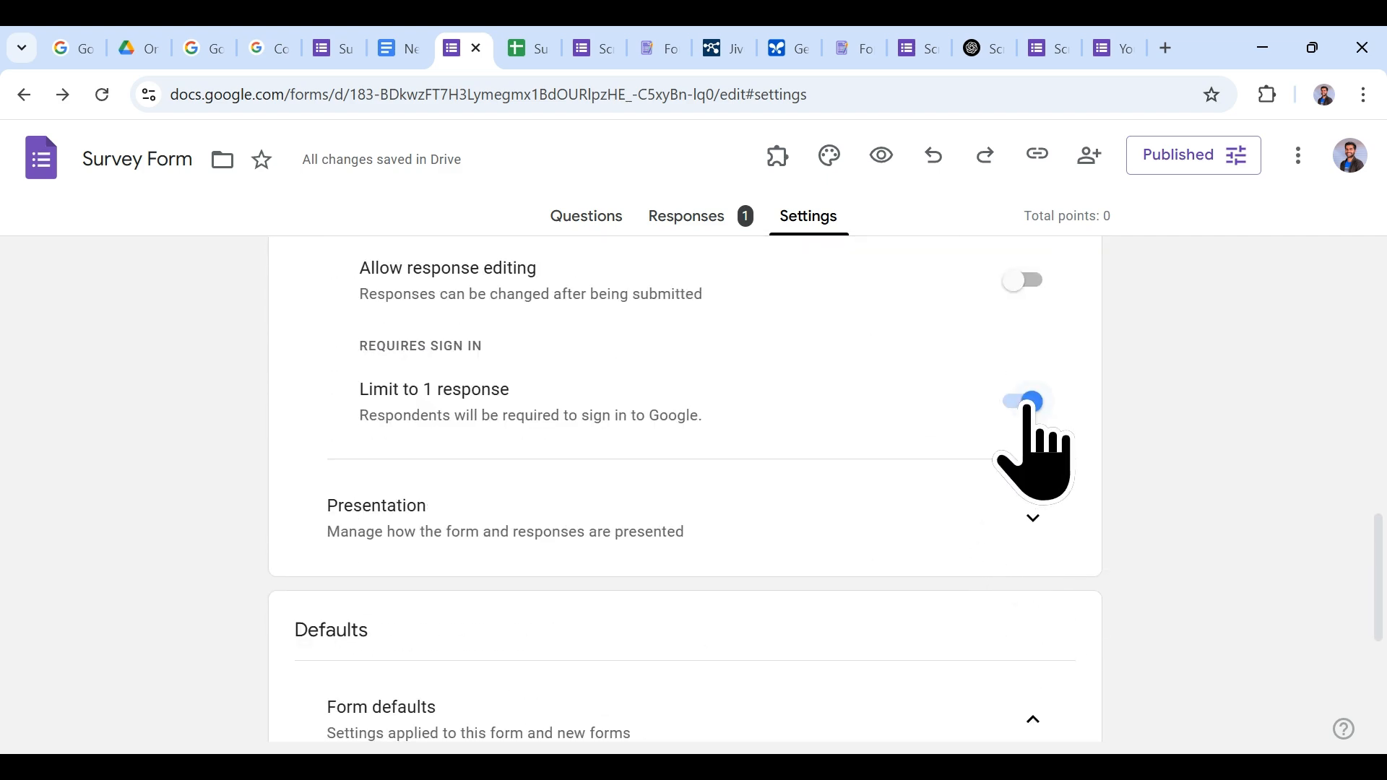
scroll(1029, 404, "up", 15)
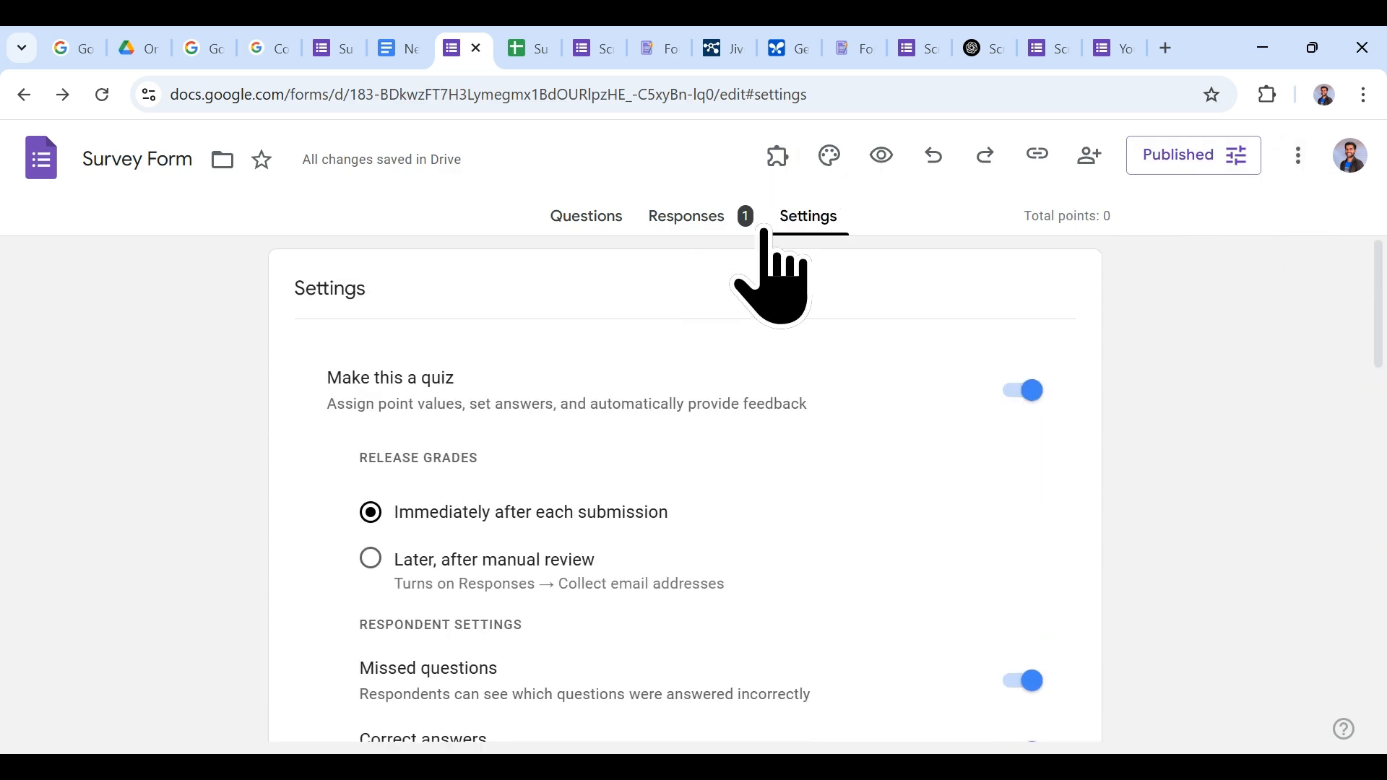
Step: Open the add-ons marketplace and filter the list to free add-ons
left_click(1298, 155)
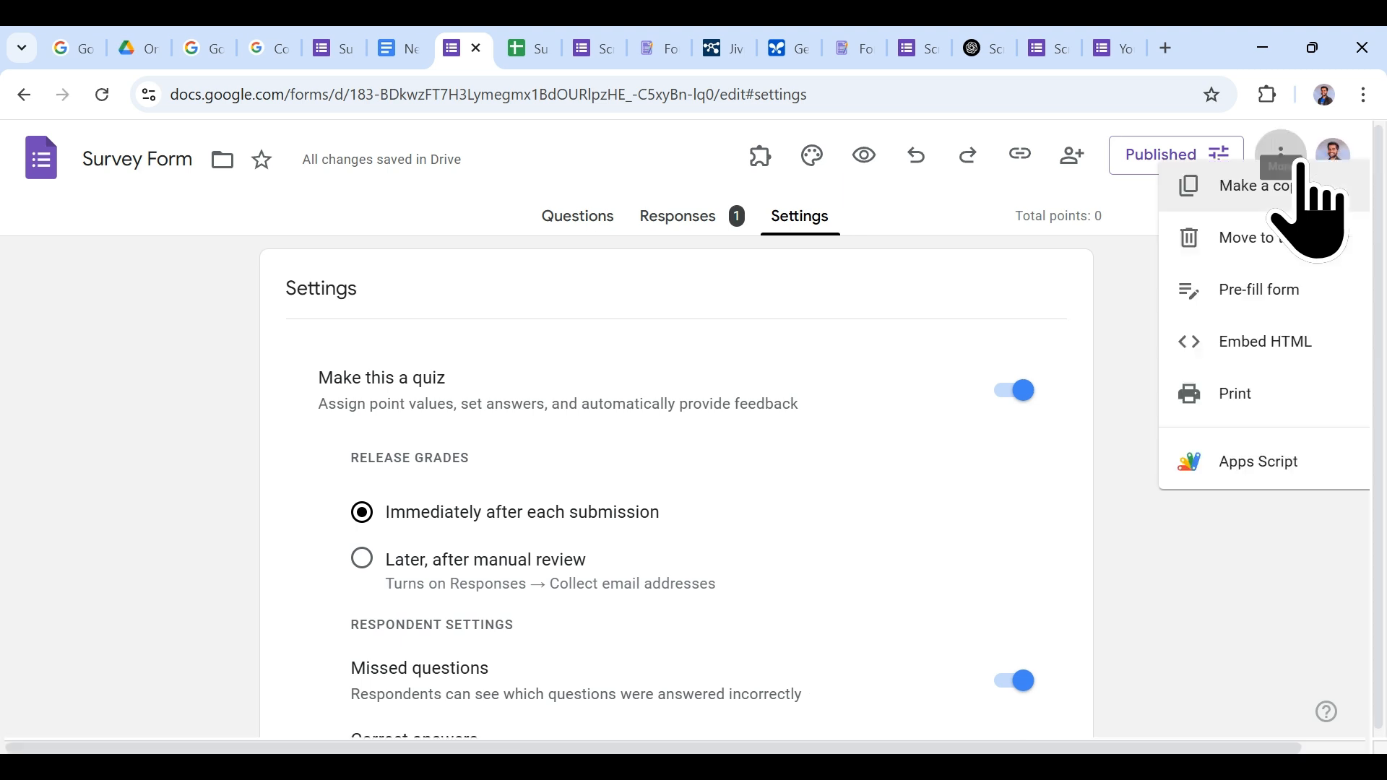
left_click(1193, 557)
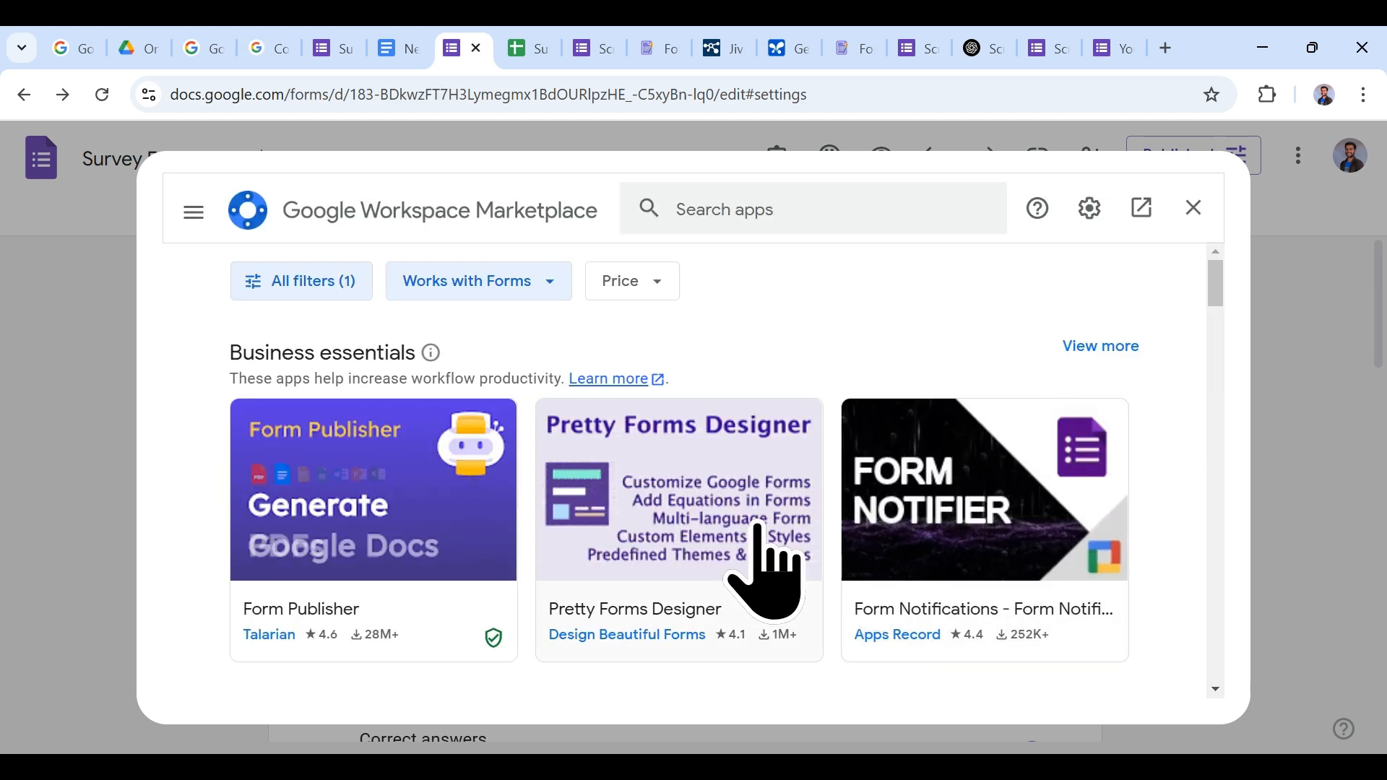
scroll(758, 563, "down", 3)
scroll(758, 564, "up", 3)
left_click(625, 283)
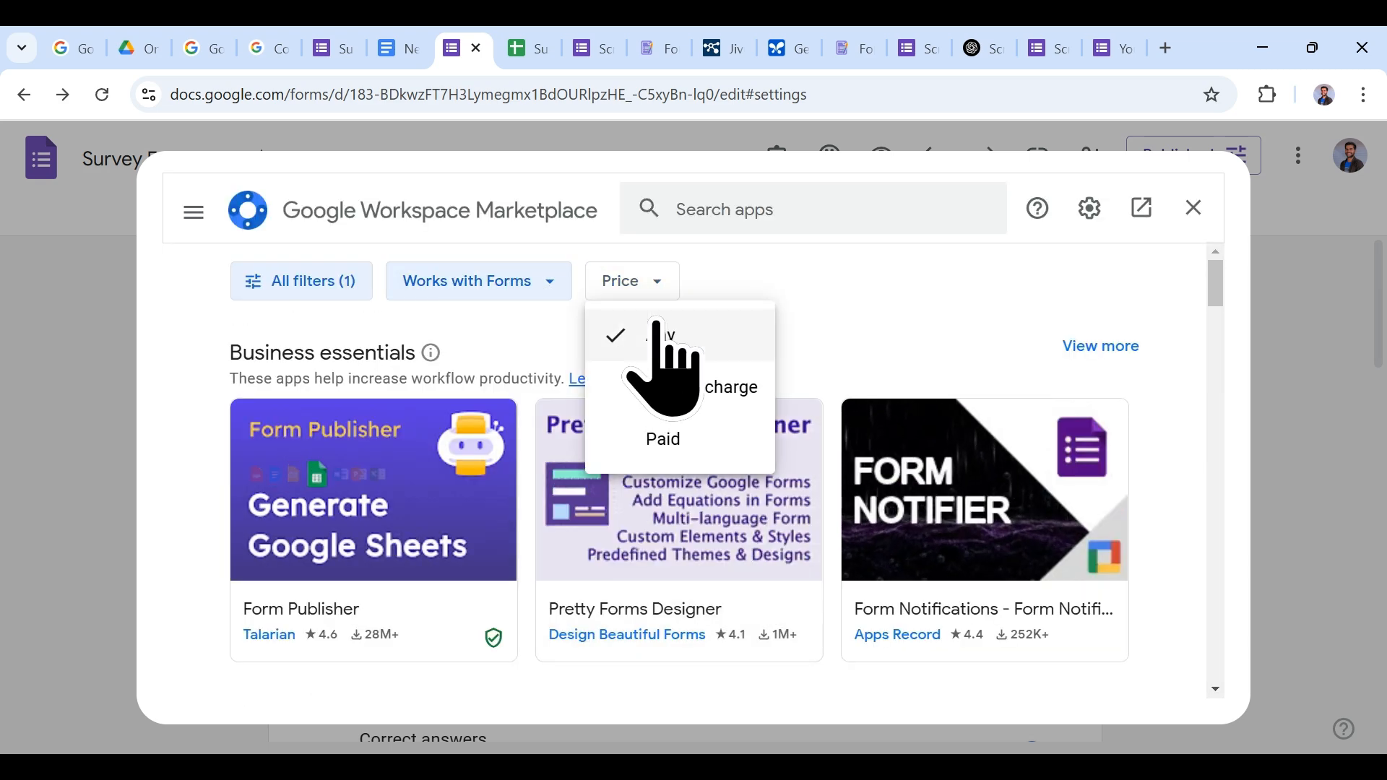
left_click(681, 387)
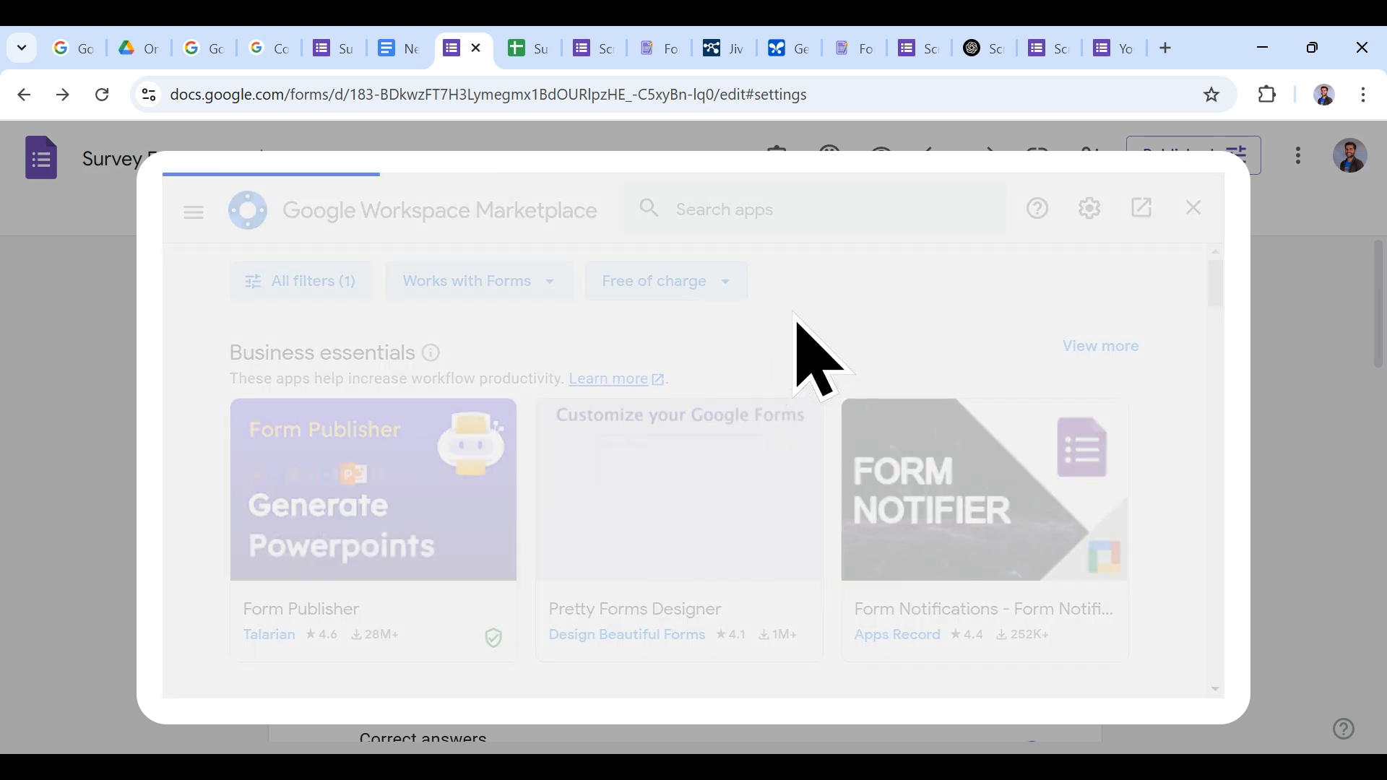
Step: Browse free add-ons, checking Email Notifications' reviews and overview before returning to the list
scroll(805, 469, "down", 8)
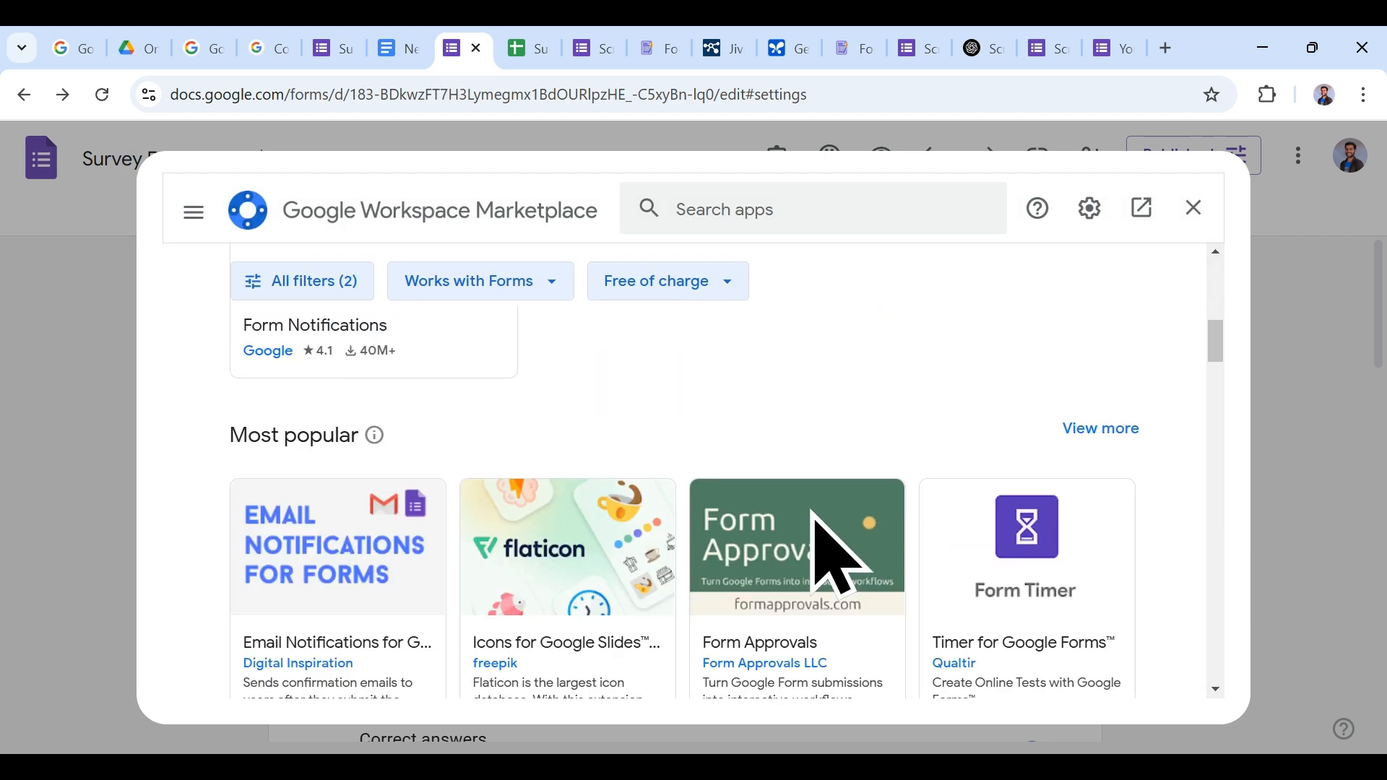
scroll(795, 531, "down", 4)
scroll(618, 549, "down", 4)
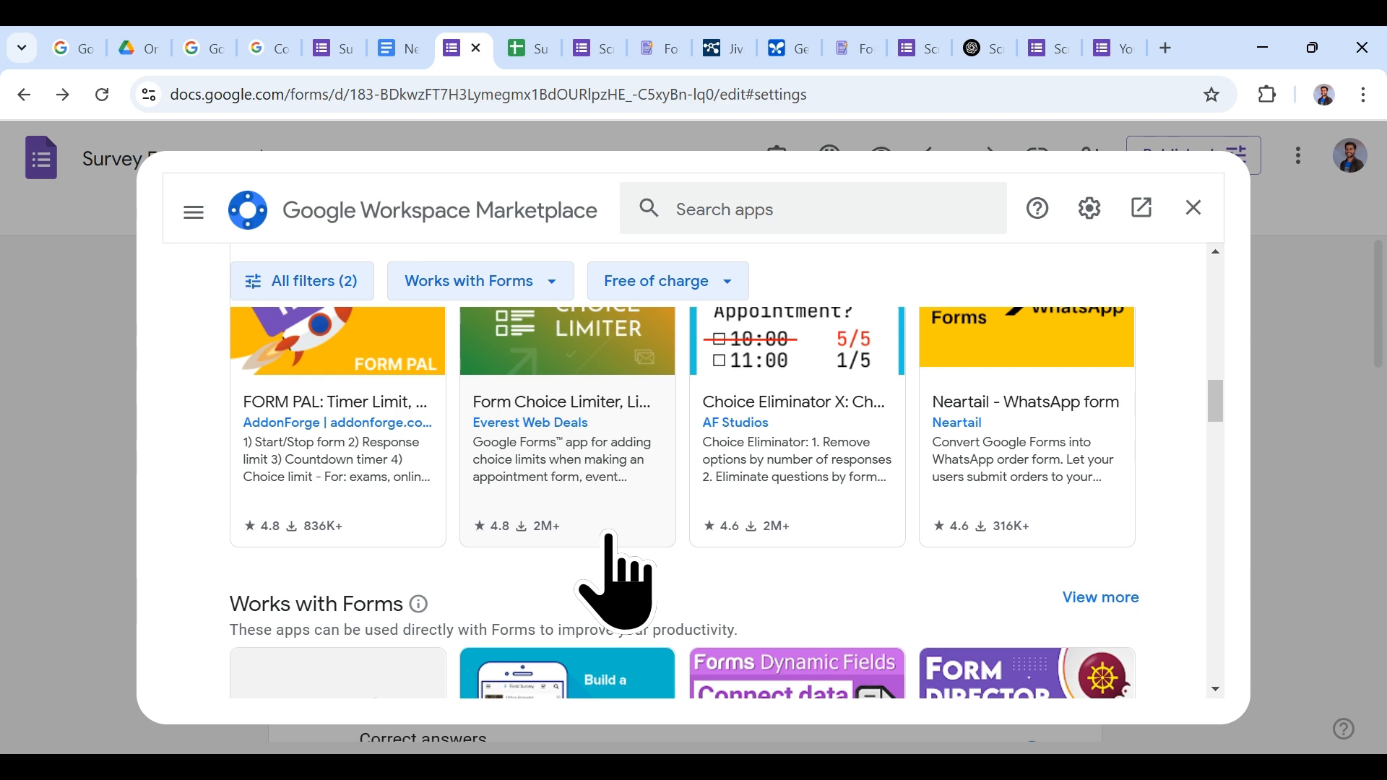
scroll(611, 578, "down", 5)
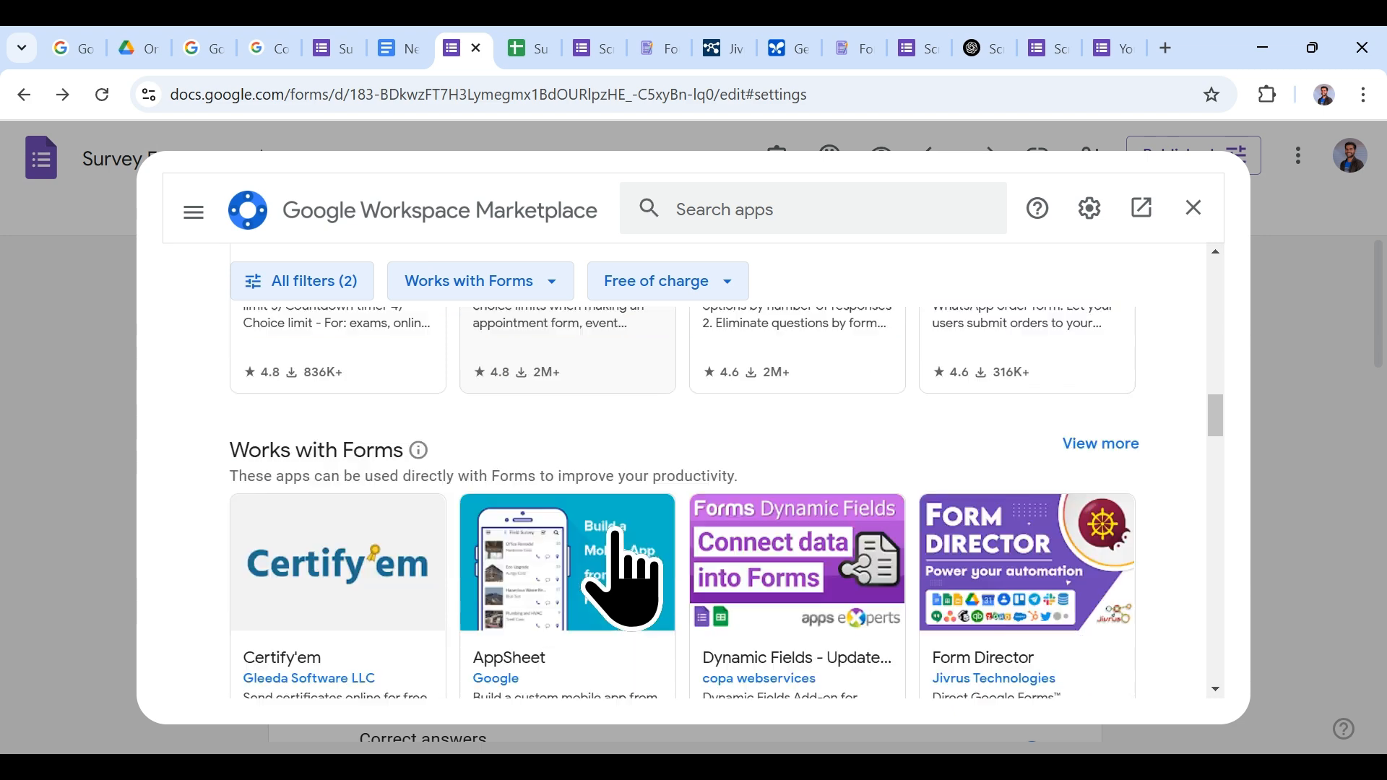
scroll(619, 575, "up", 10)
scroll(616, 532, "up", 5)
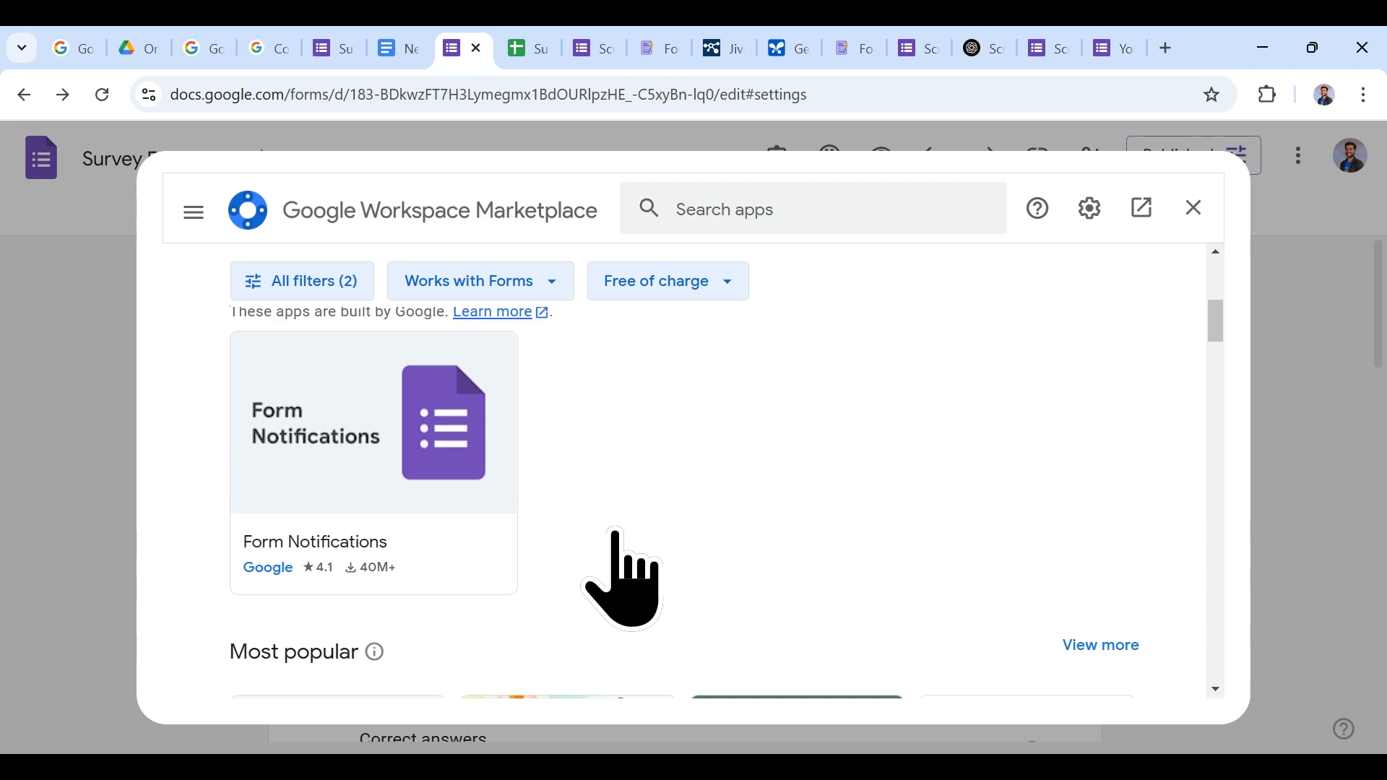
scroll(617, 534, "down", 4)
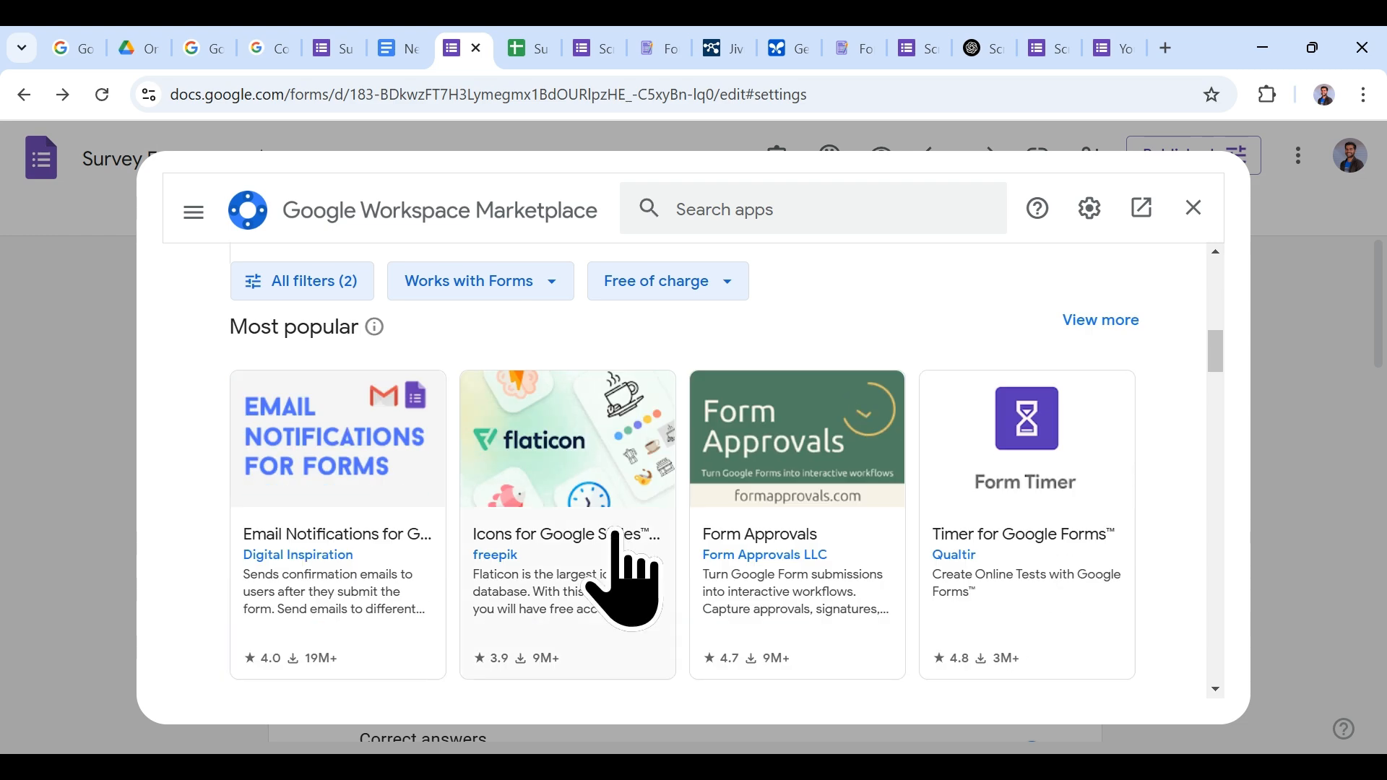
left_click(365, 552)
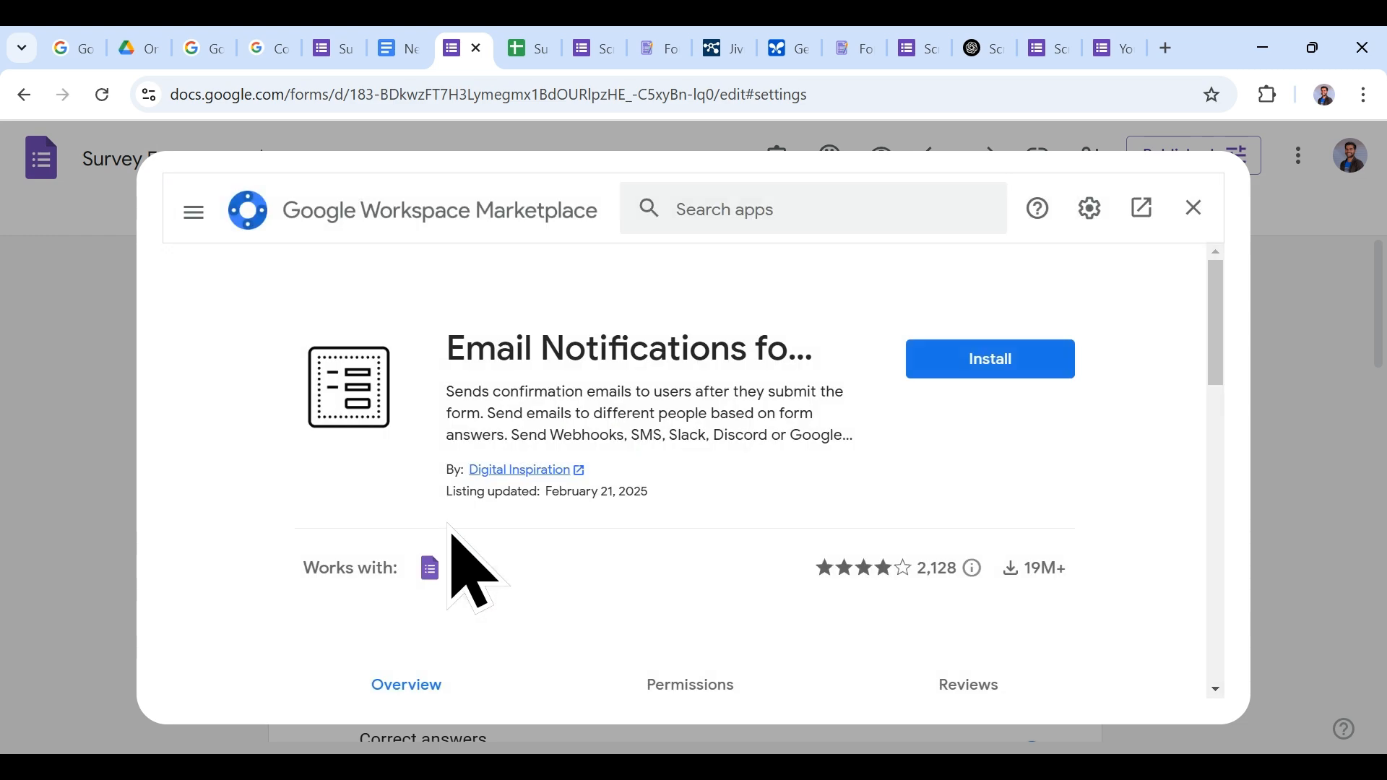
scroll(831, 506, "down", 3)
left_click(867, 480)
scroll(585, 536, "down", 4)
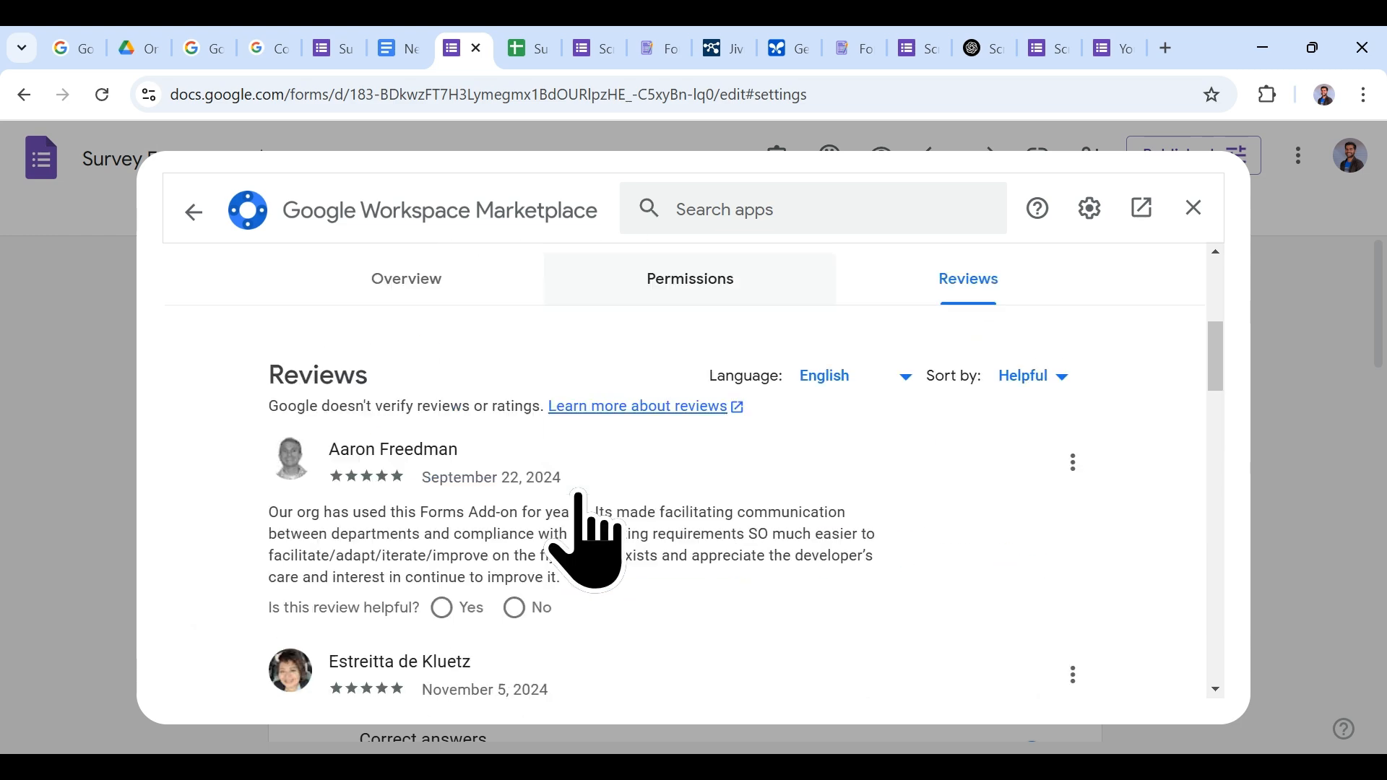
scroll(683, 534, "up", 4)
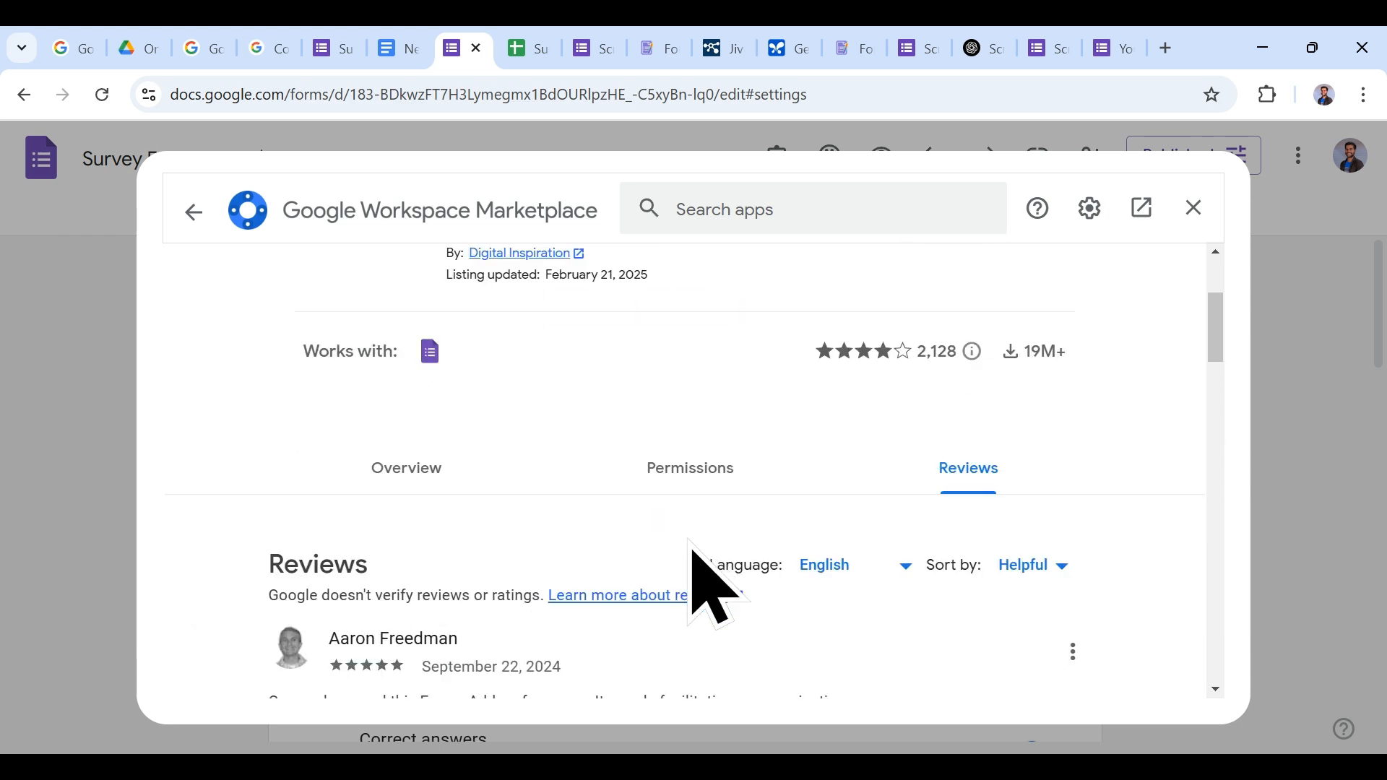
left_click(709, 475)
left_click(462, 478)
scroll(918, 434, "up", 3)
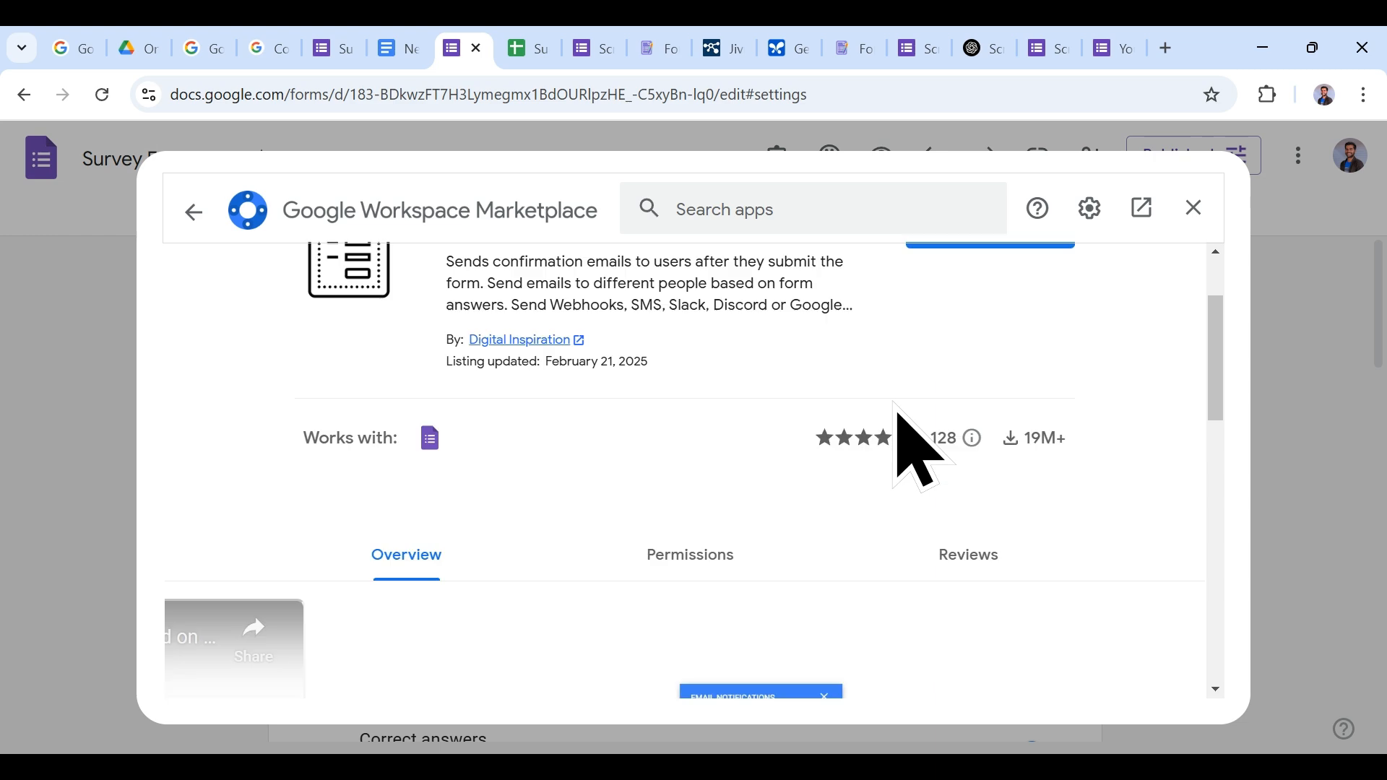
left_click(195, 213)
Step: Install the Form Publisher add-on and close the marketplace
scroll(708, 563, "down", 6)
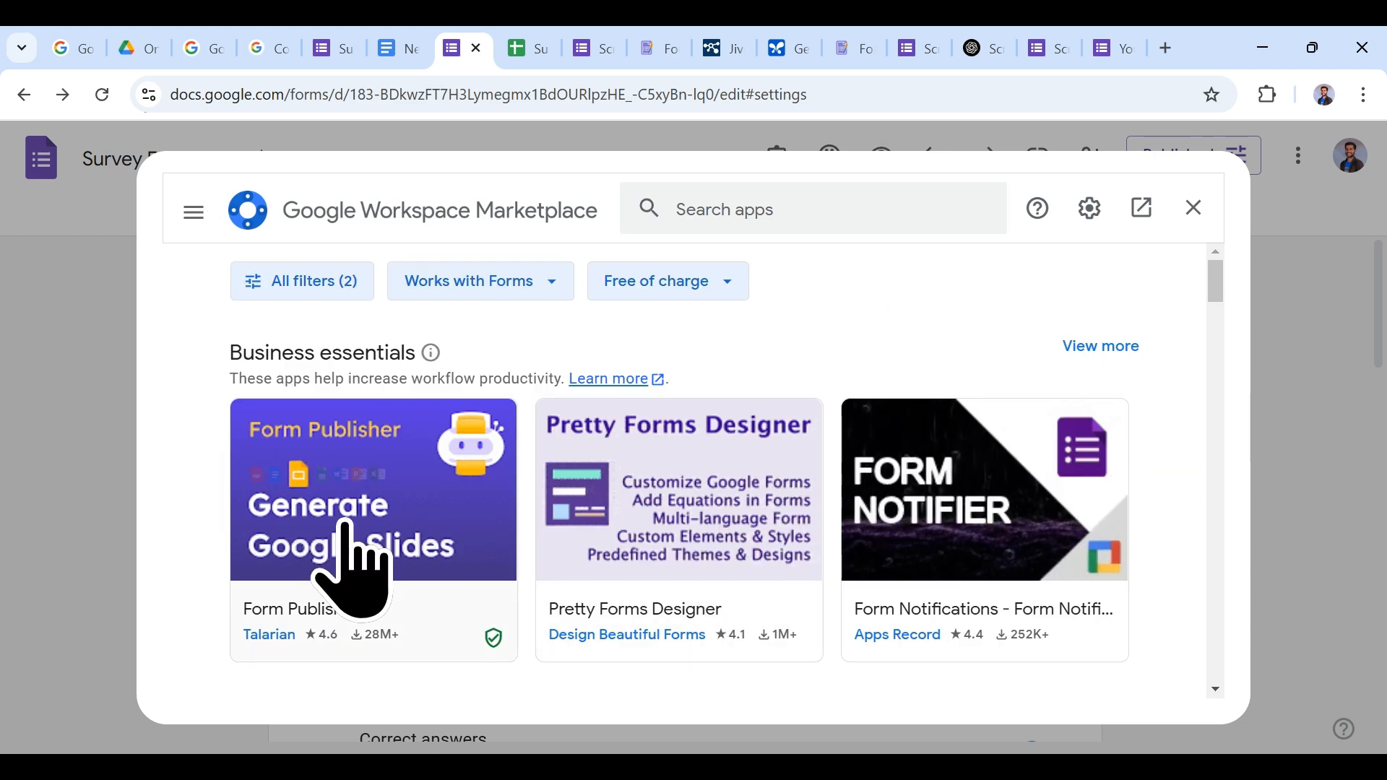
left_click(339, 539)
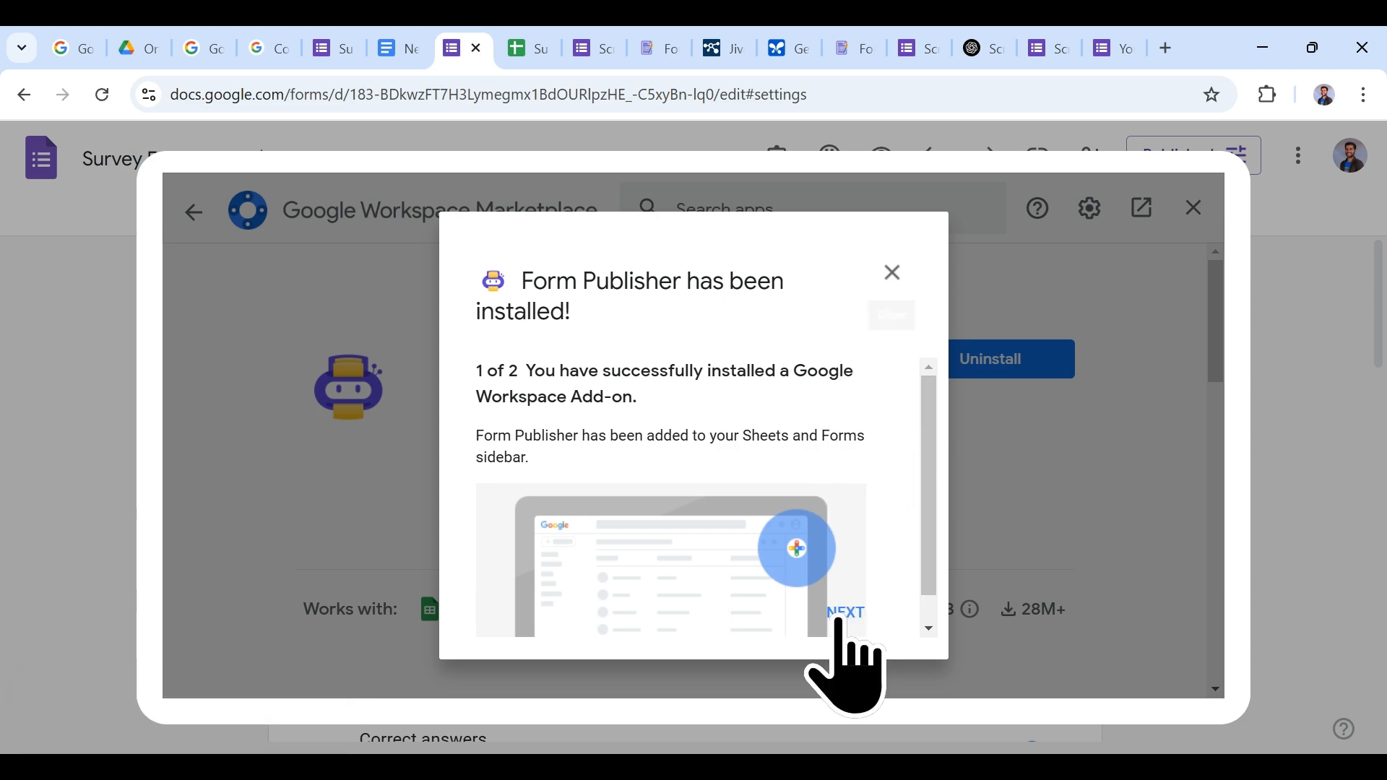
left_click(842, 614)
left_click(860, 611)
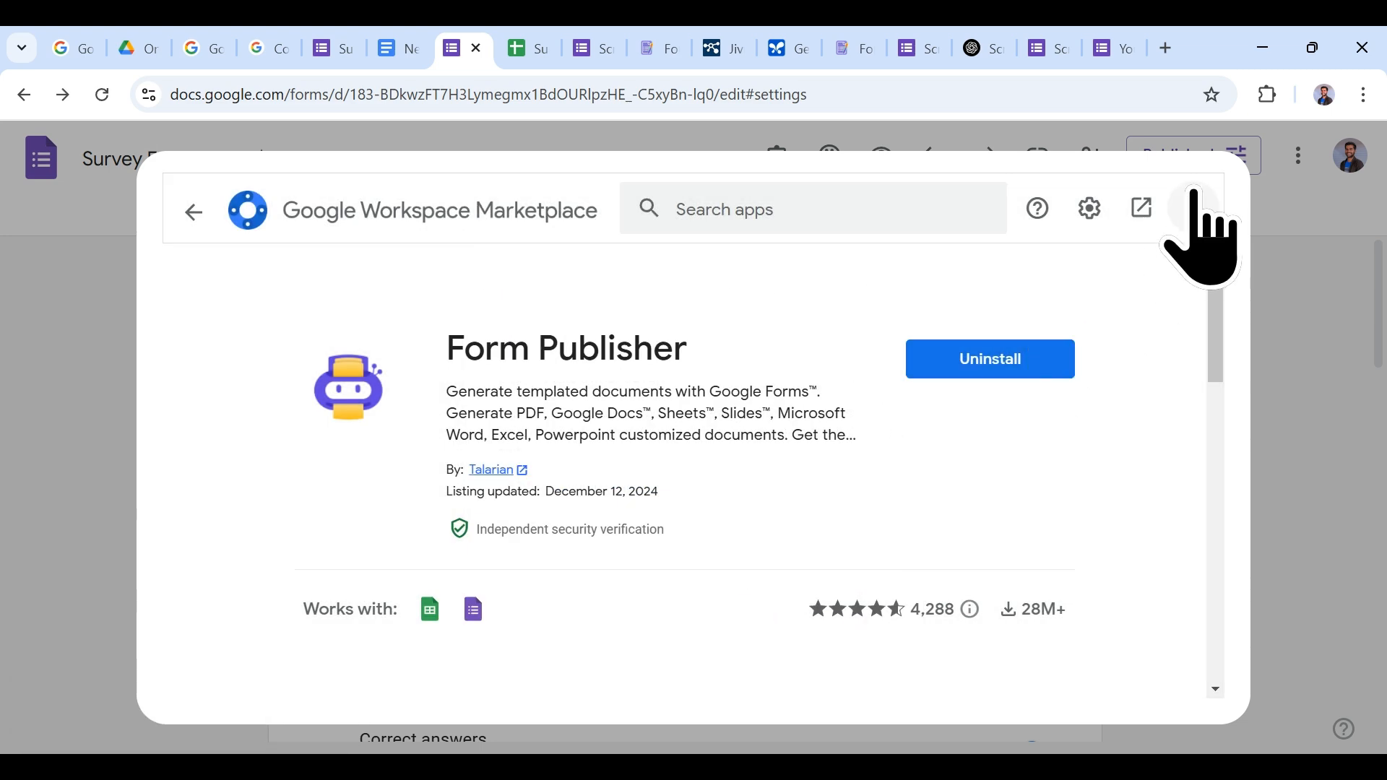
left_click(1197, 206)
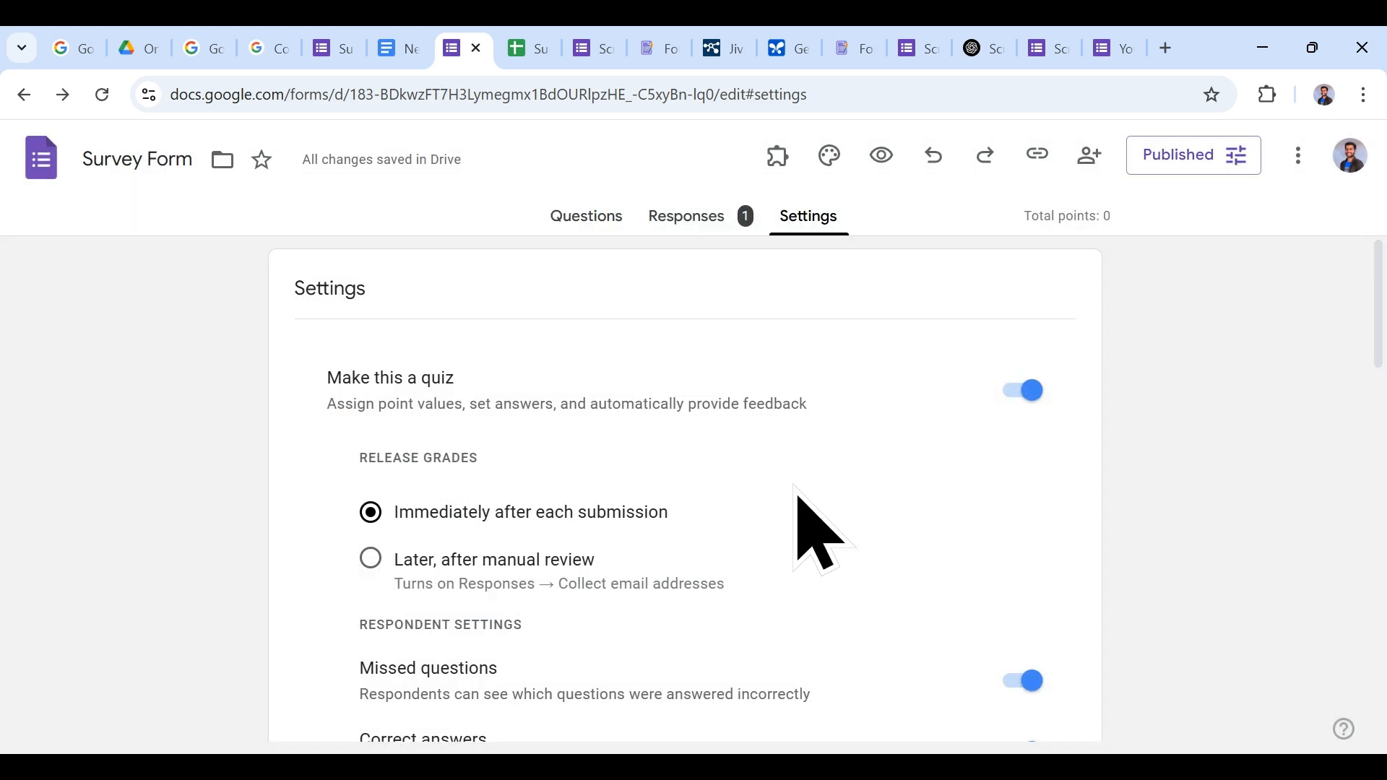
Step: Reload the form preview and scroll through the published Screen Time survey
left_click(939, 44)
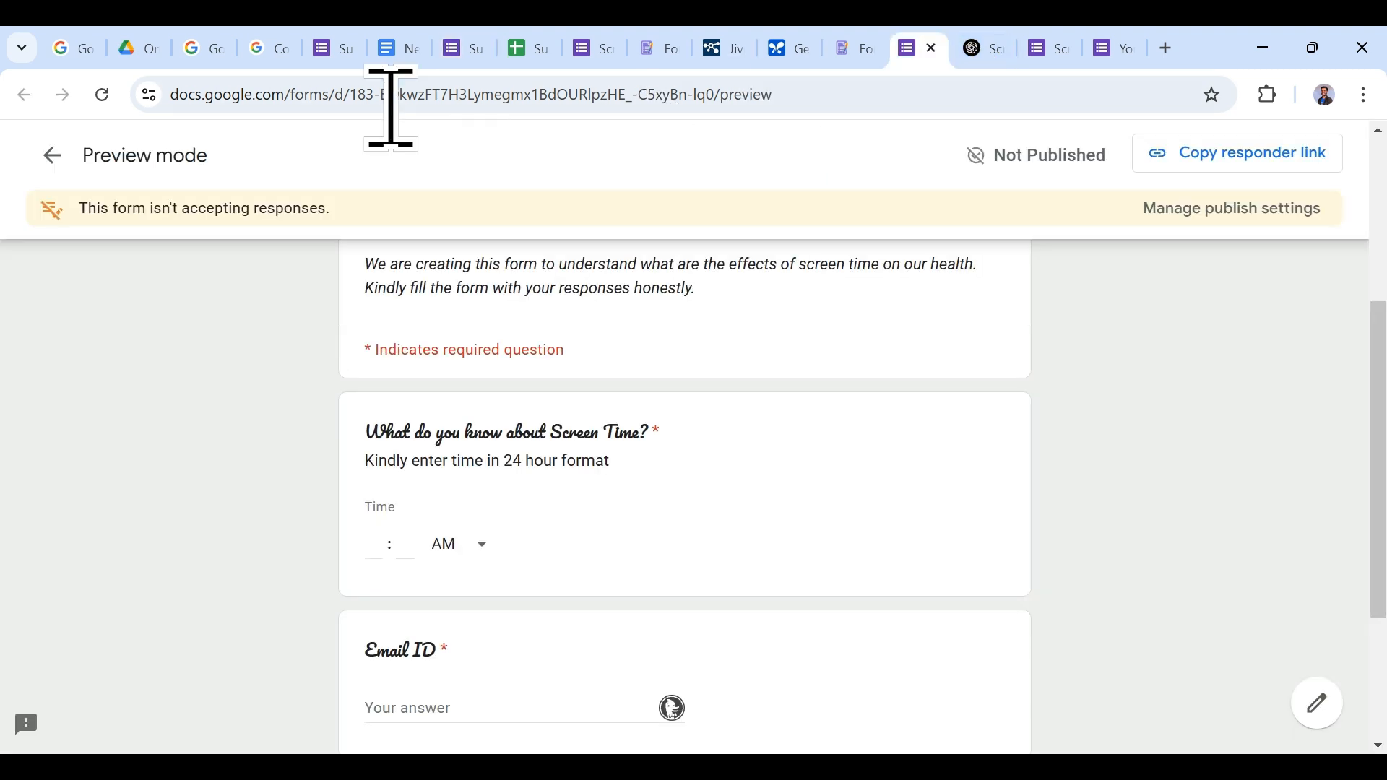
left_click(102, 97)
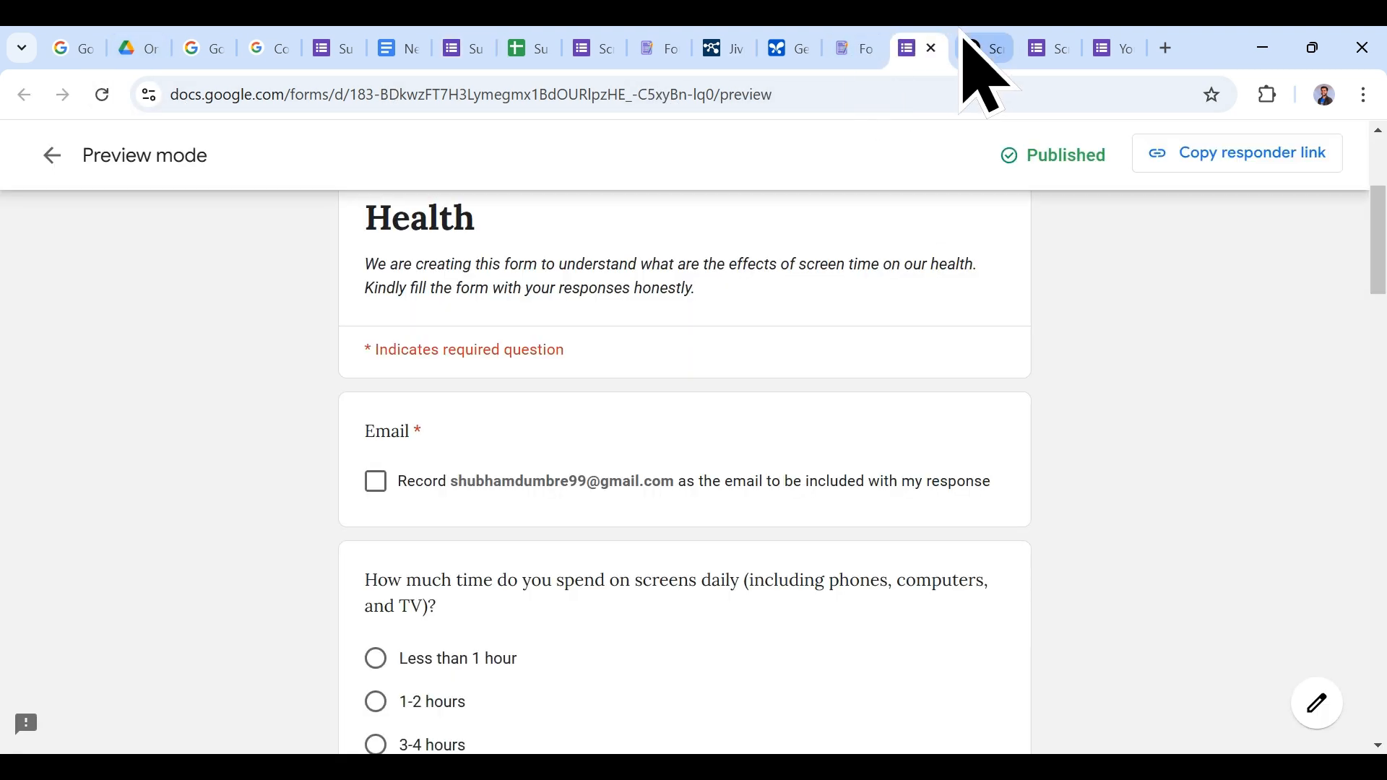
scroll(1062, 402, "up", 4)
scroll(1062, 403, "down", 15)
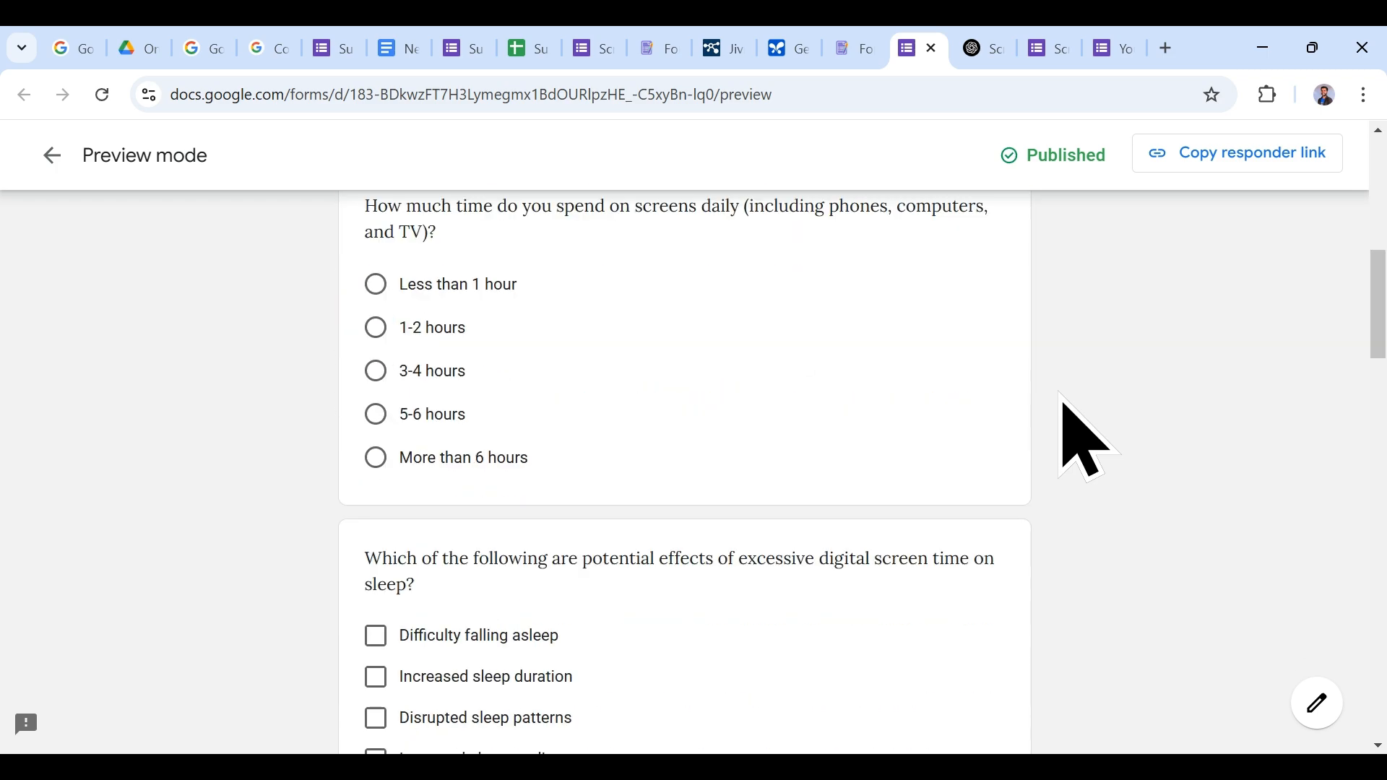
scroll(1083, 440, "down", 15)
scroll(1084, 441, "up", 14)
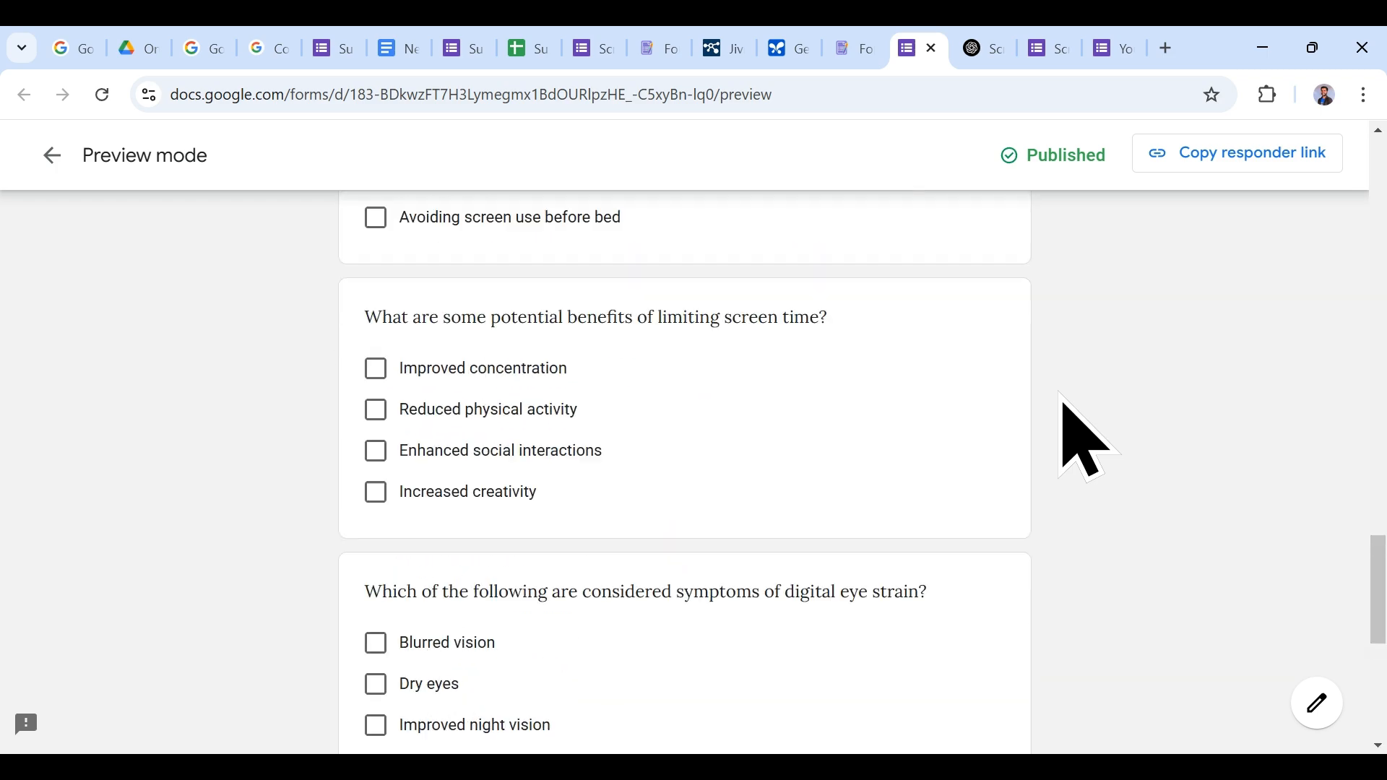
scroll(1083, 437, "up", 16)
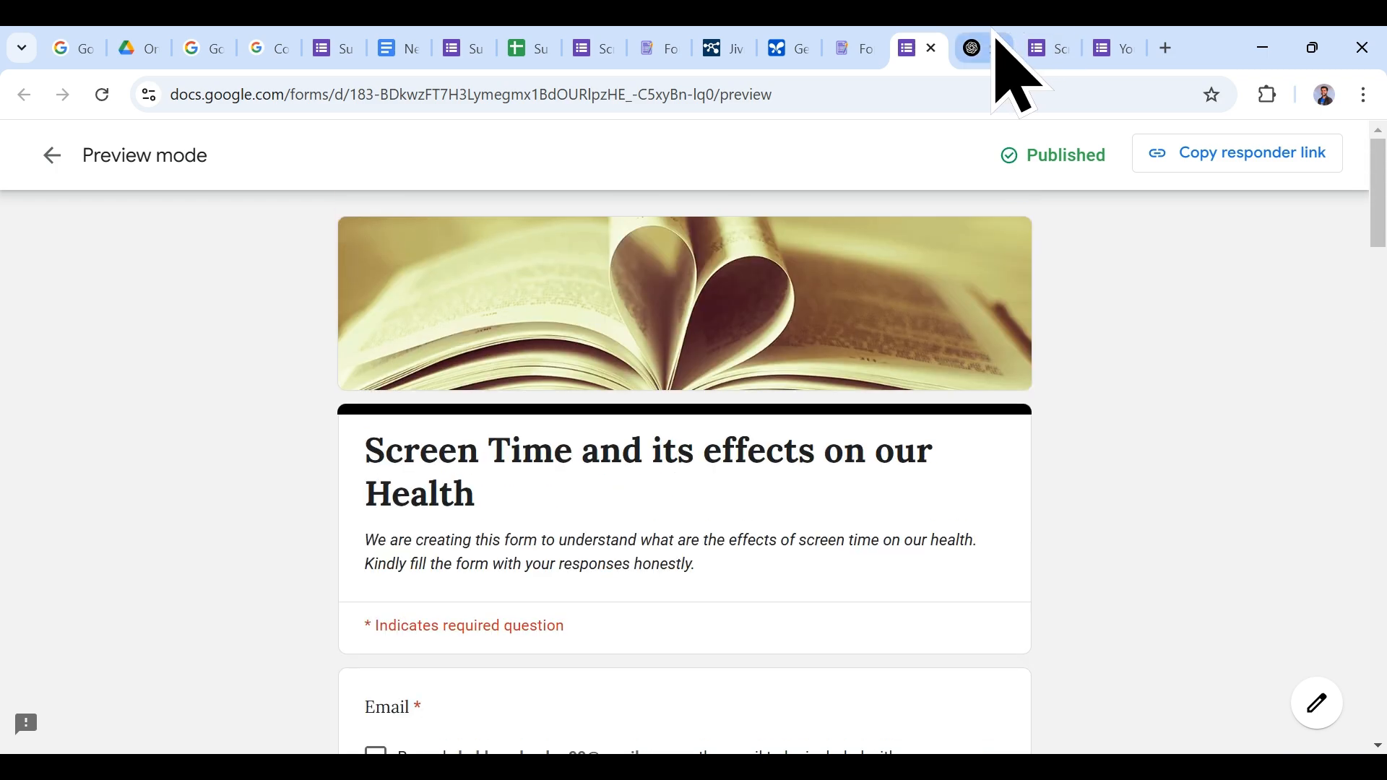
Step: Check the form's questions and linked responses spreadsheet, then go to the Forms home page
left_click(858, 45)
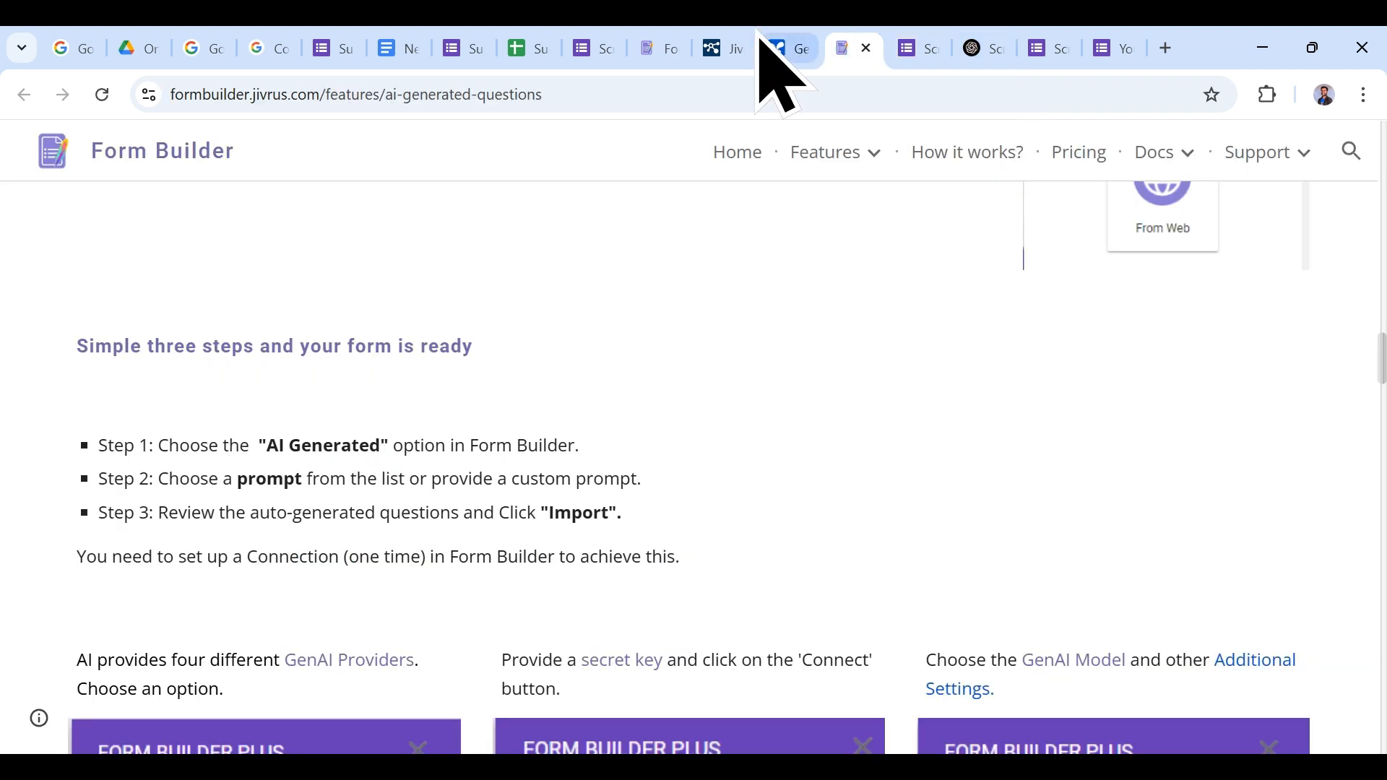
left_click(491, 45)
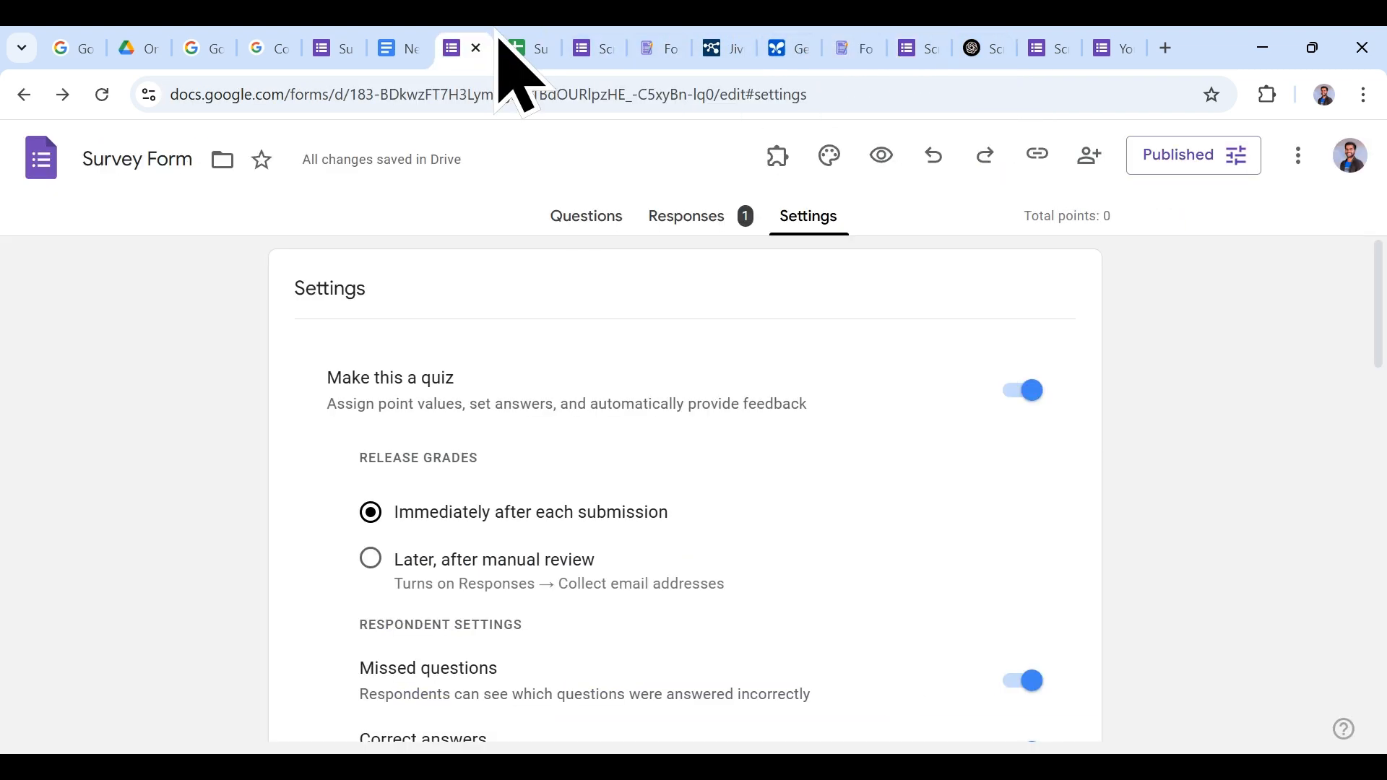
left_click(570, 218)
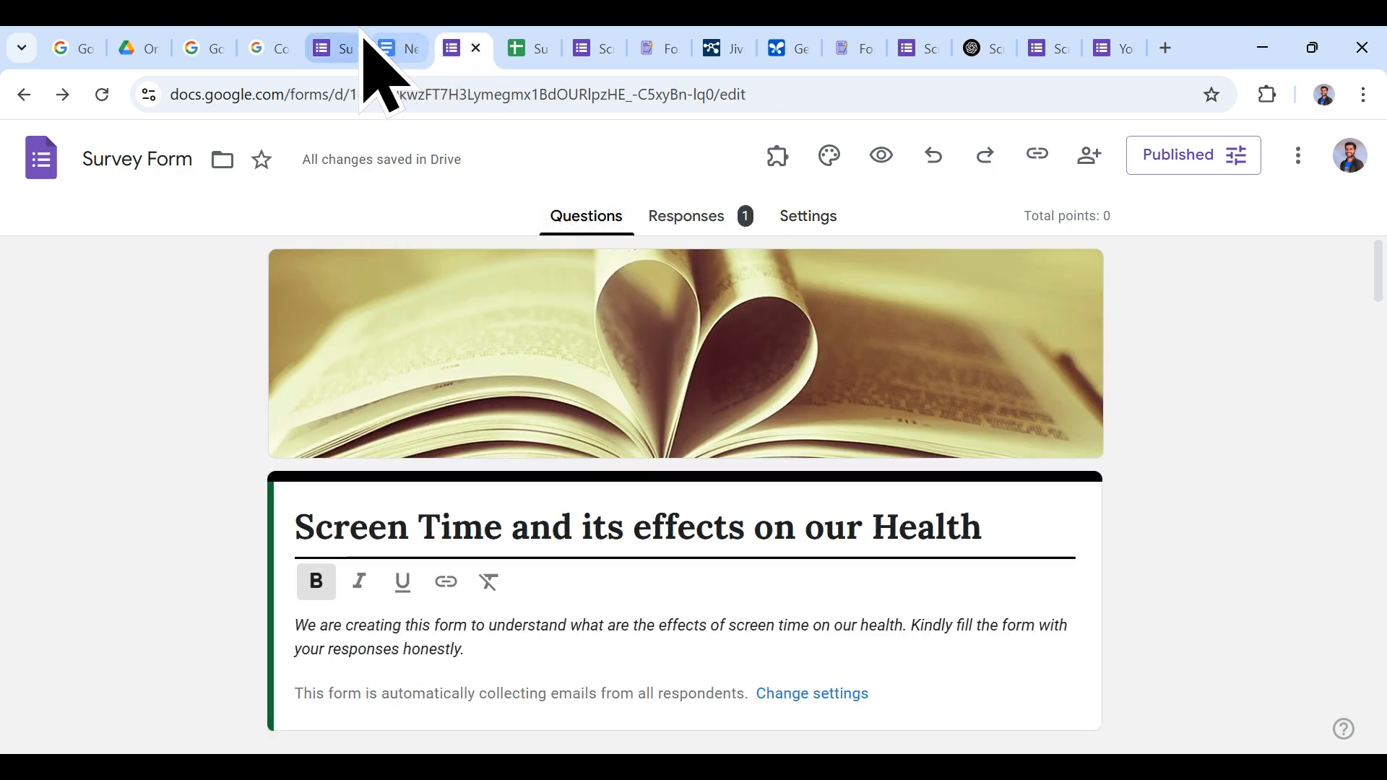
left_click(527, 47)
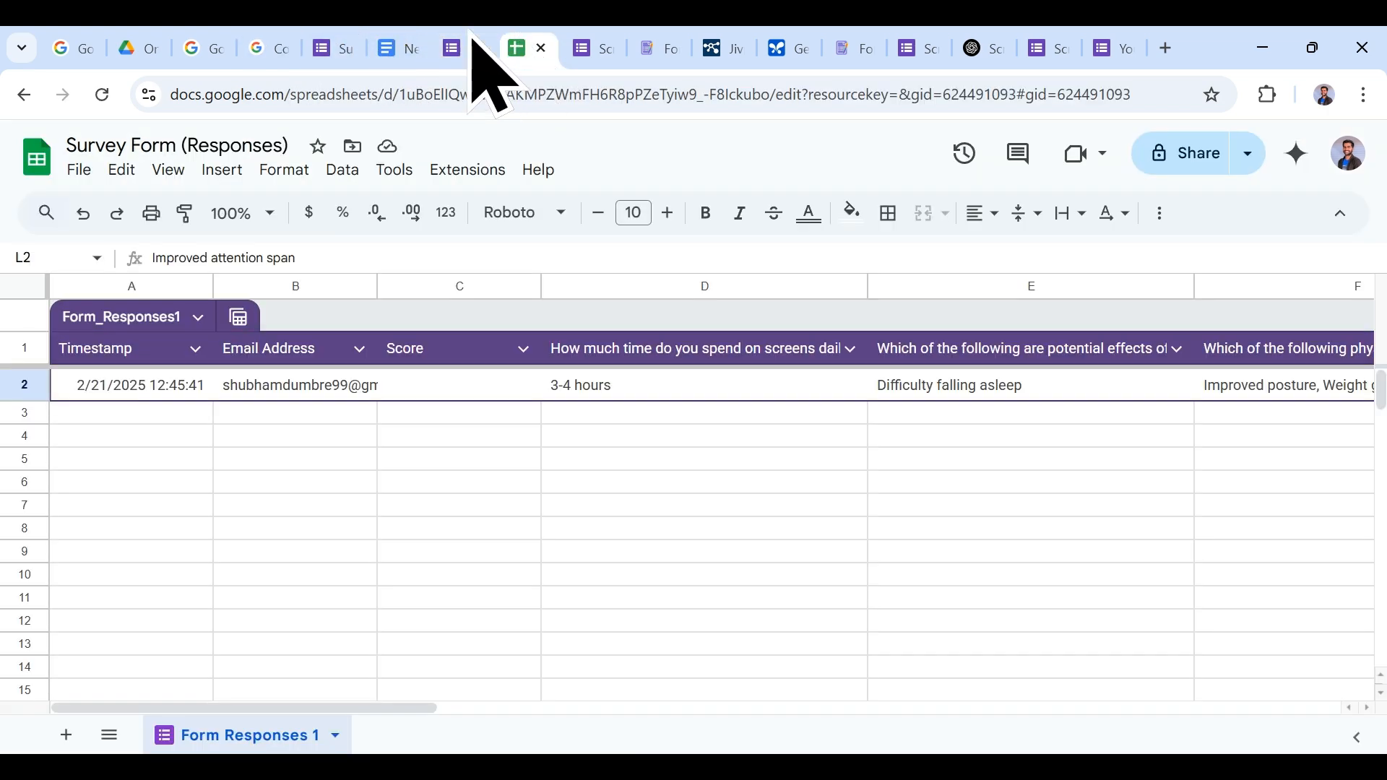
left_click(401, 47)
left_click(332, 49)
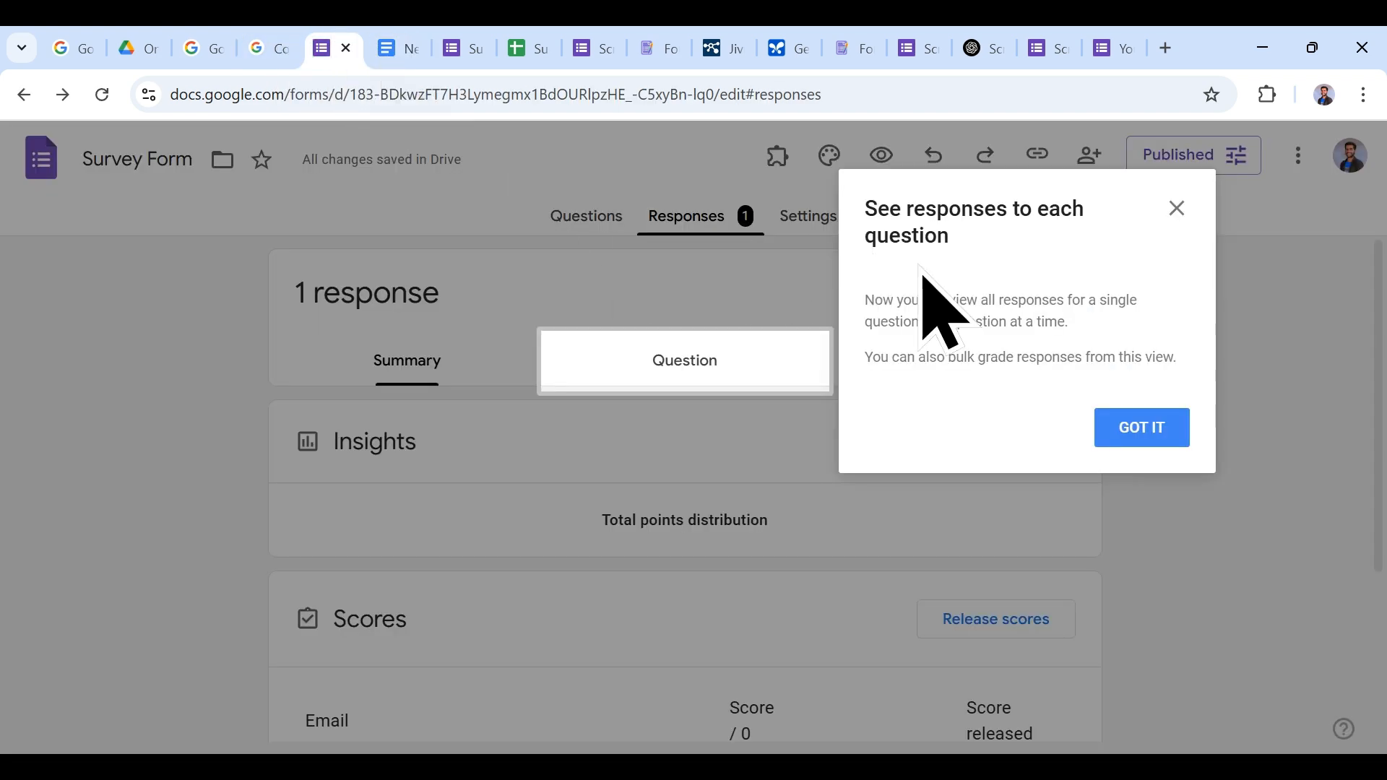
left_click(1178, 217)
left_click(47, 152)
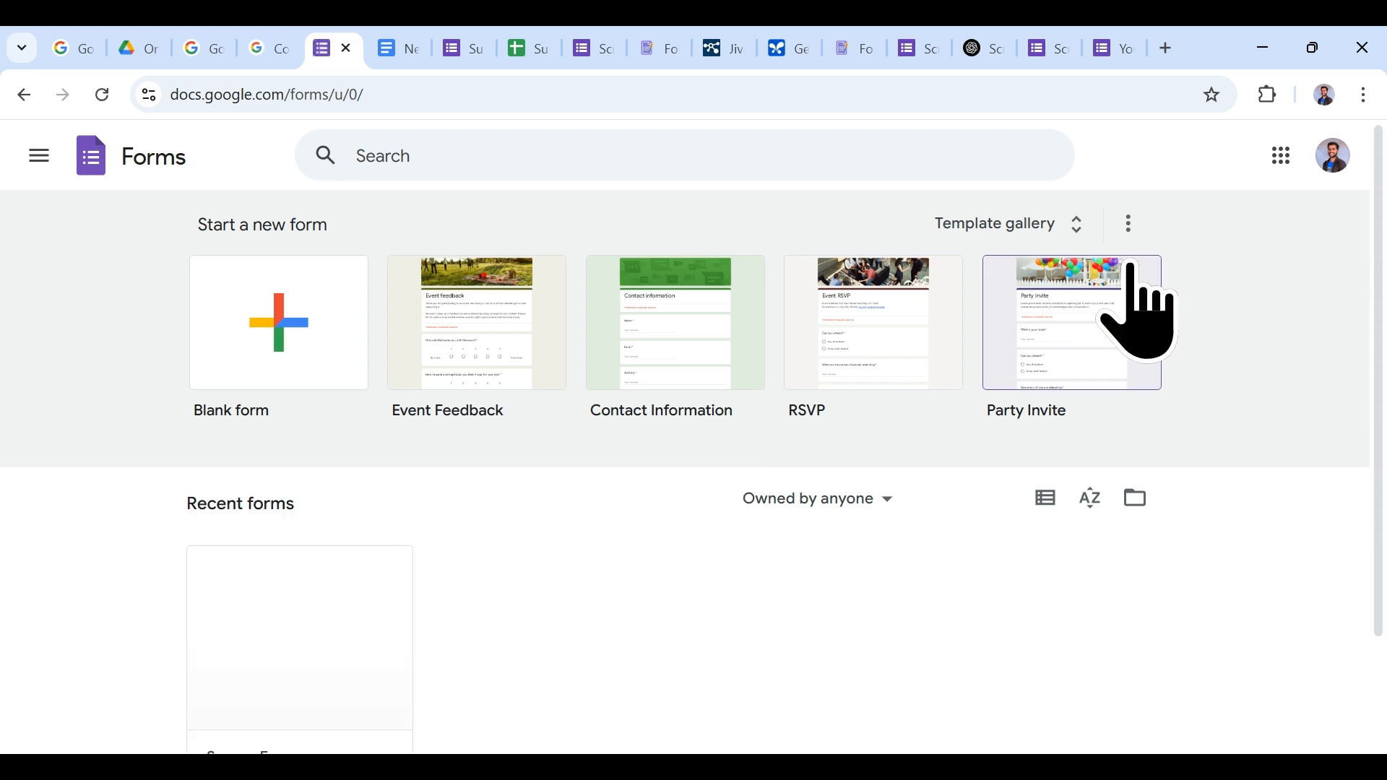
Step: Open the template gallery and scroll past Personal templates like RSVP, then Work and Education
left_click(1082, 234)
scroll(871, 499, "down", 3)
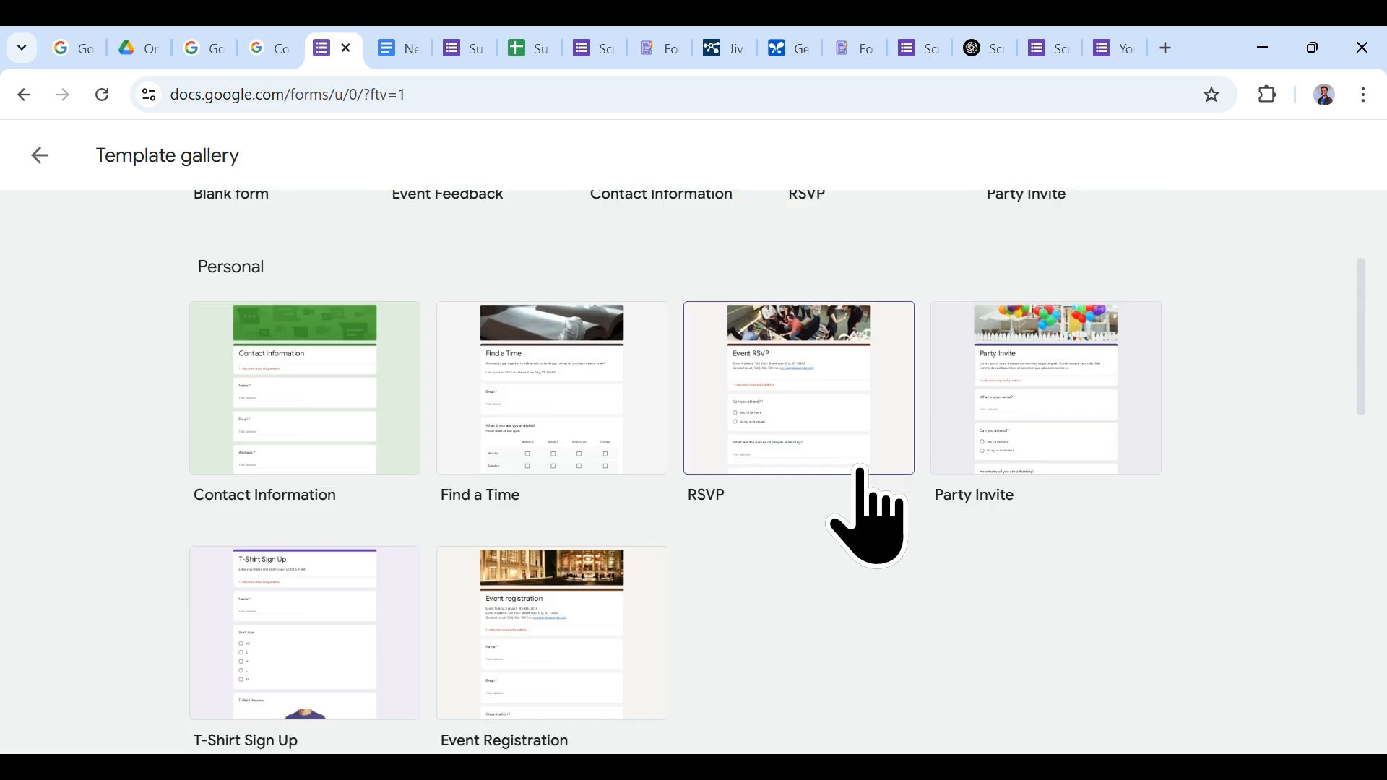
scroll(859, 542, "down", 5)
scroll(832, 603, "down", 9)
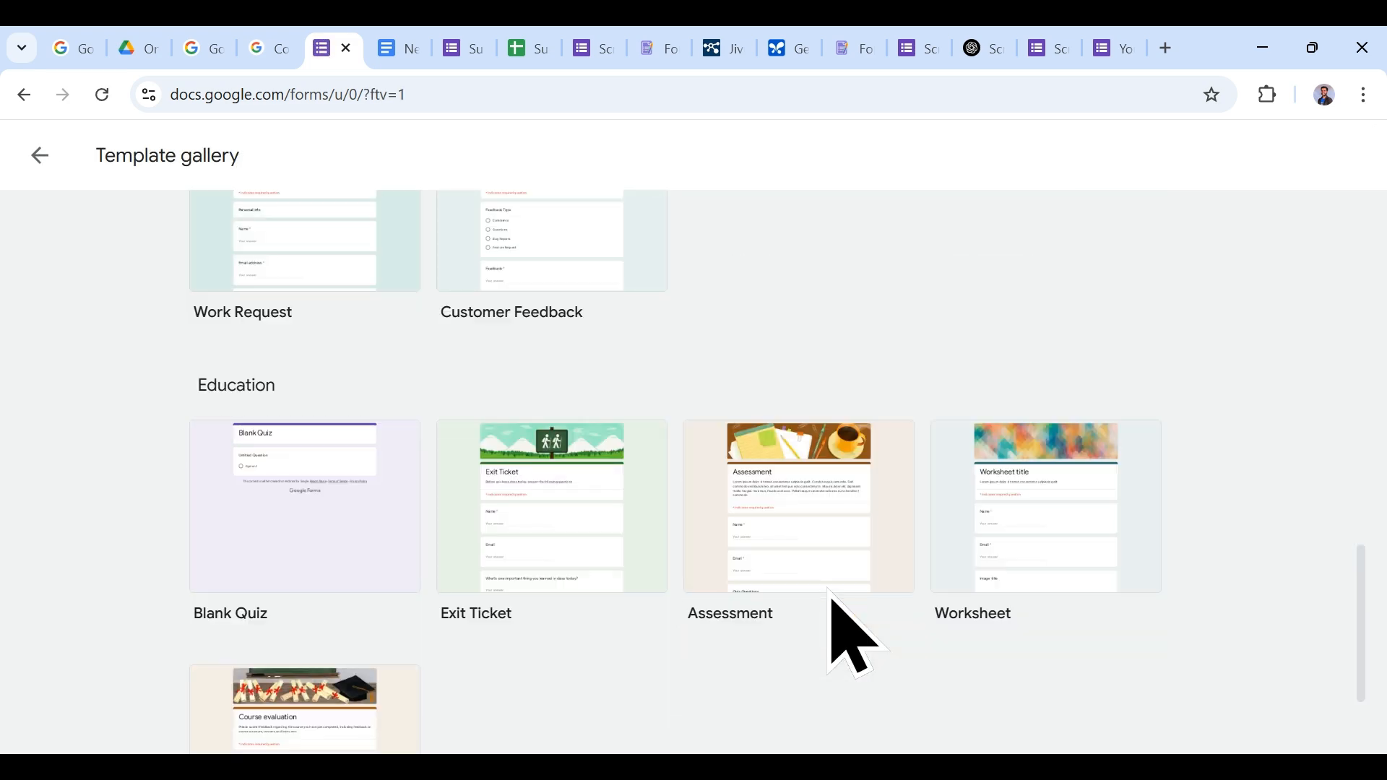
scroll(829, 594, "down", 3)
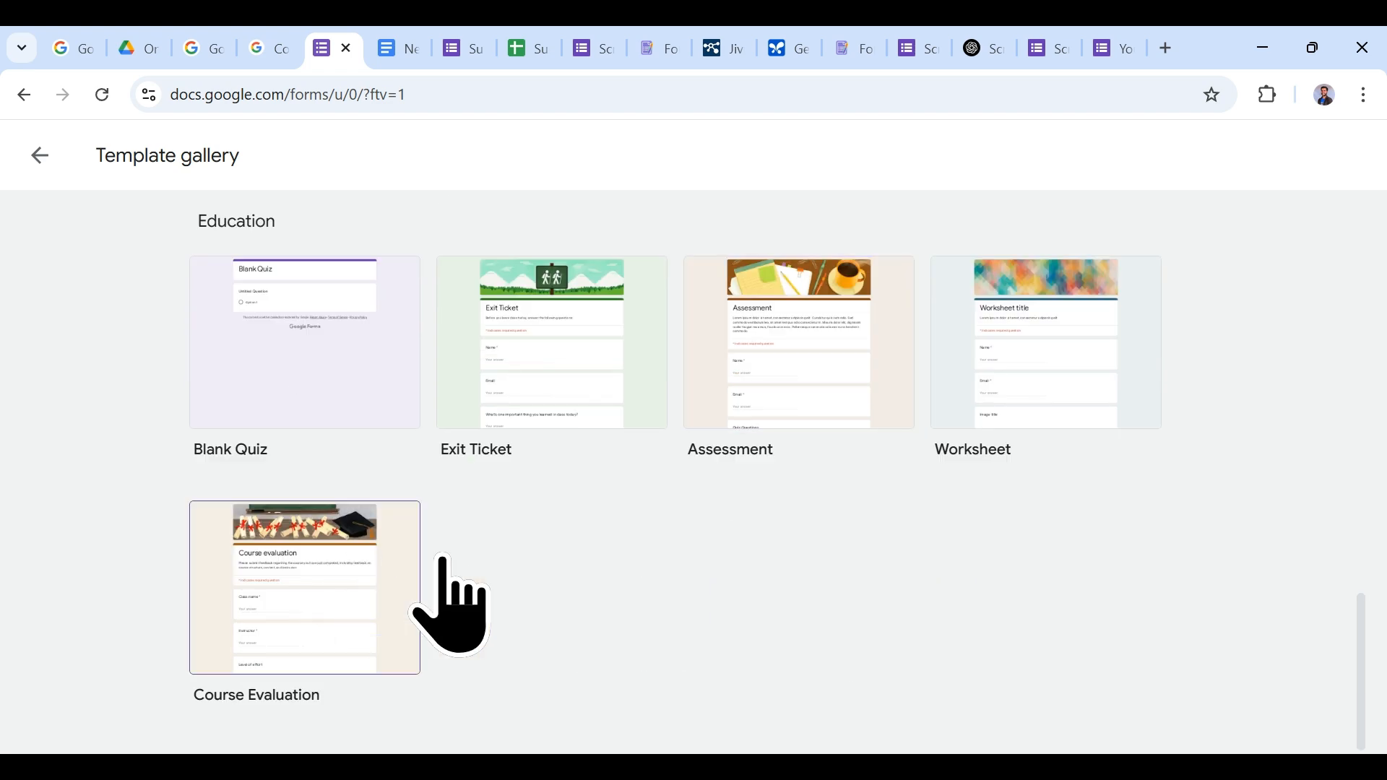
scroll(989, 574, "up", 15)
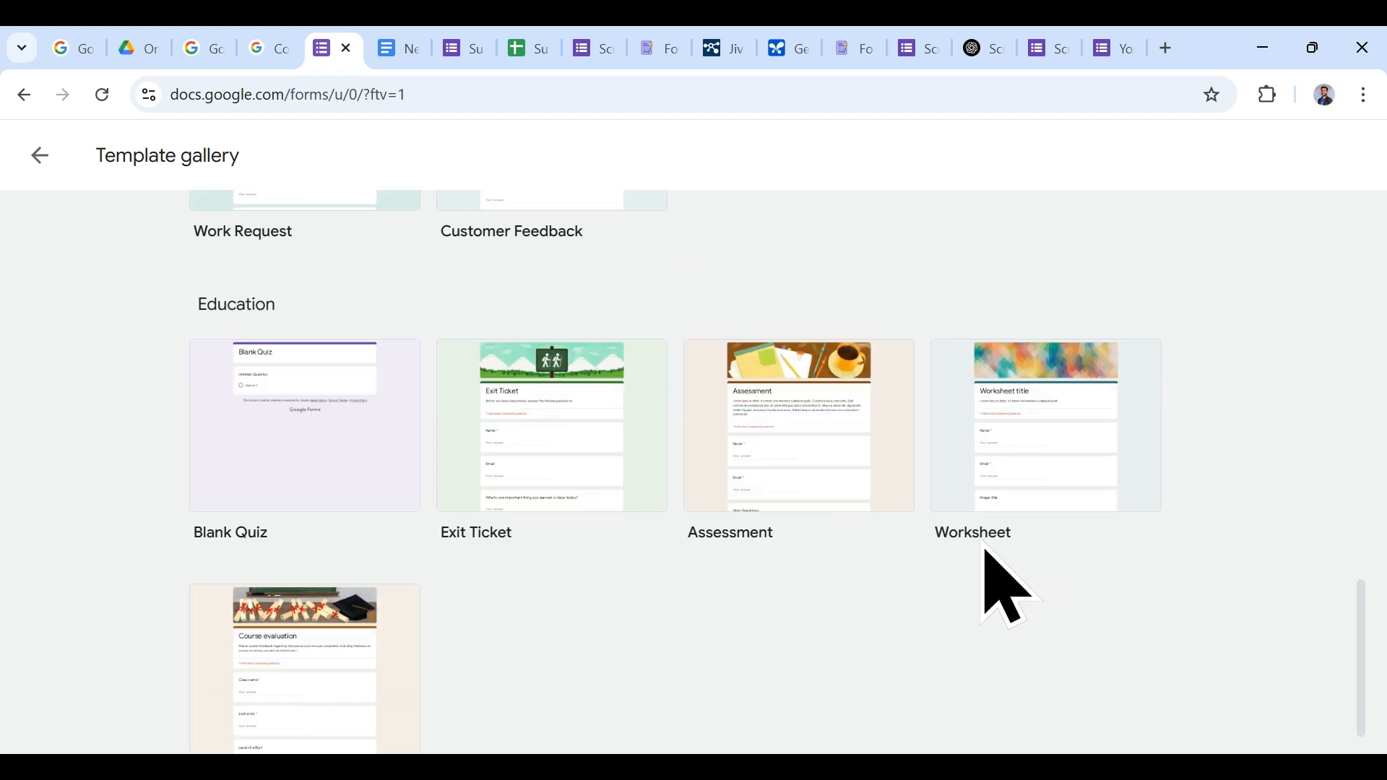
scroll(984, 551, "up", 1)
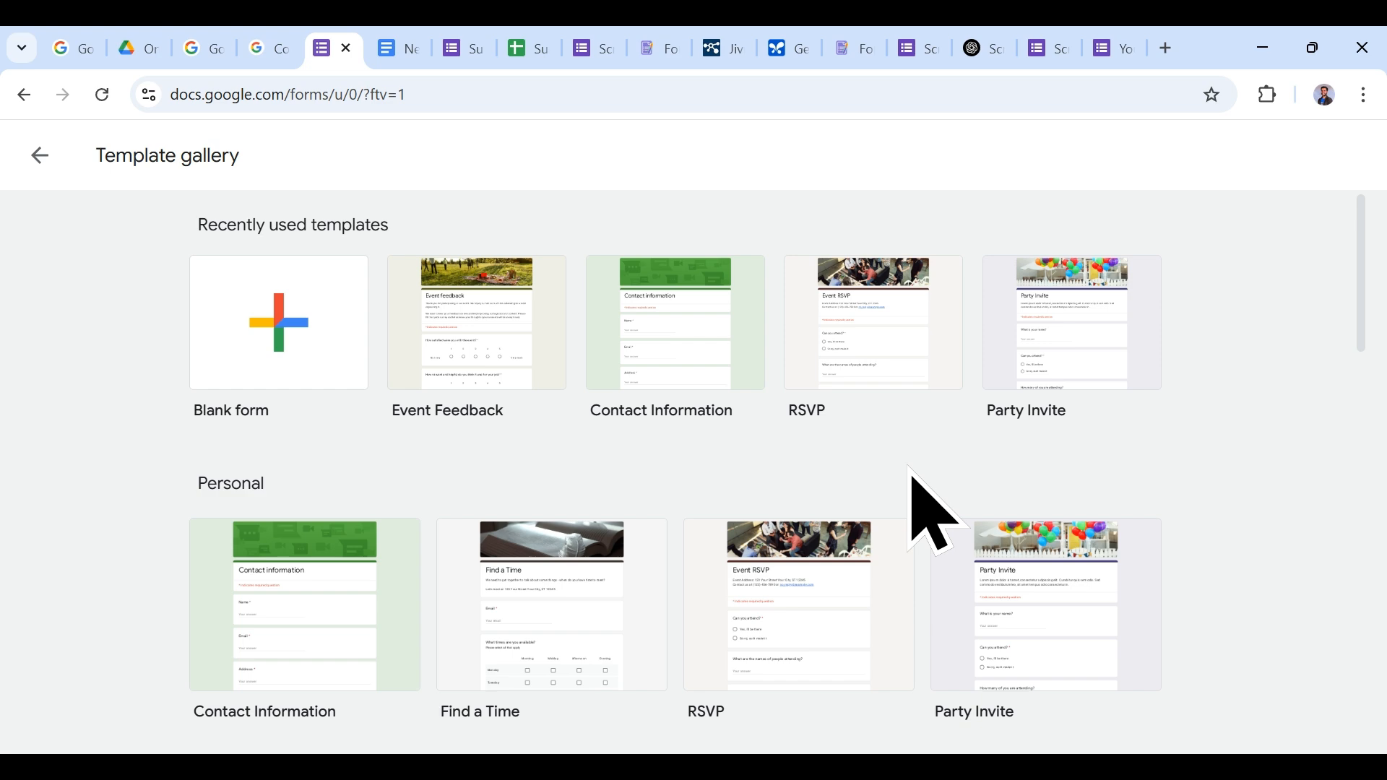
Step: In the Survey Form editor, list the installed add-ons and open then close Mail Merge
left_click(925, 47)
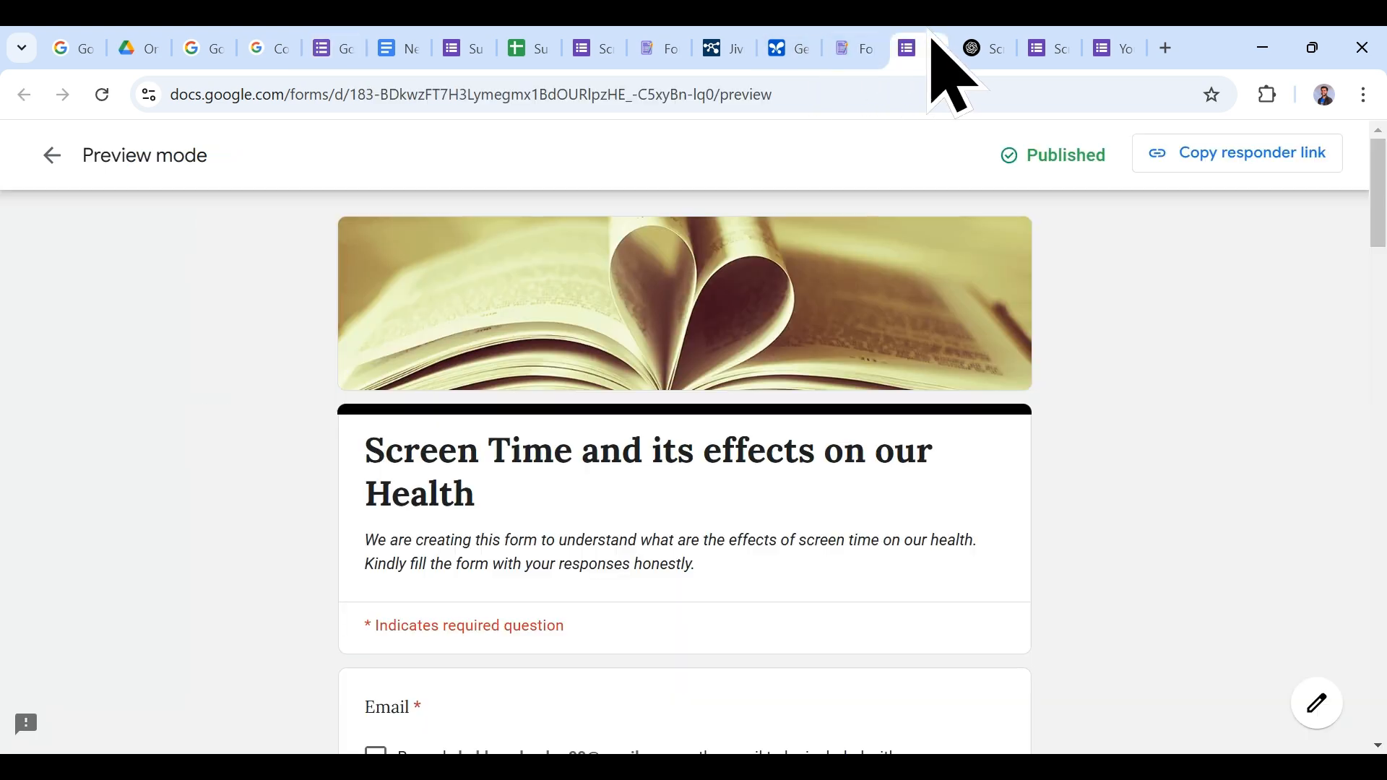
left_click(604, 45)
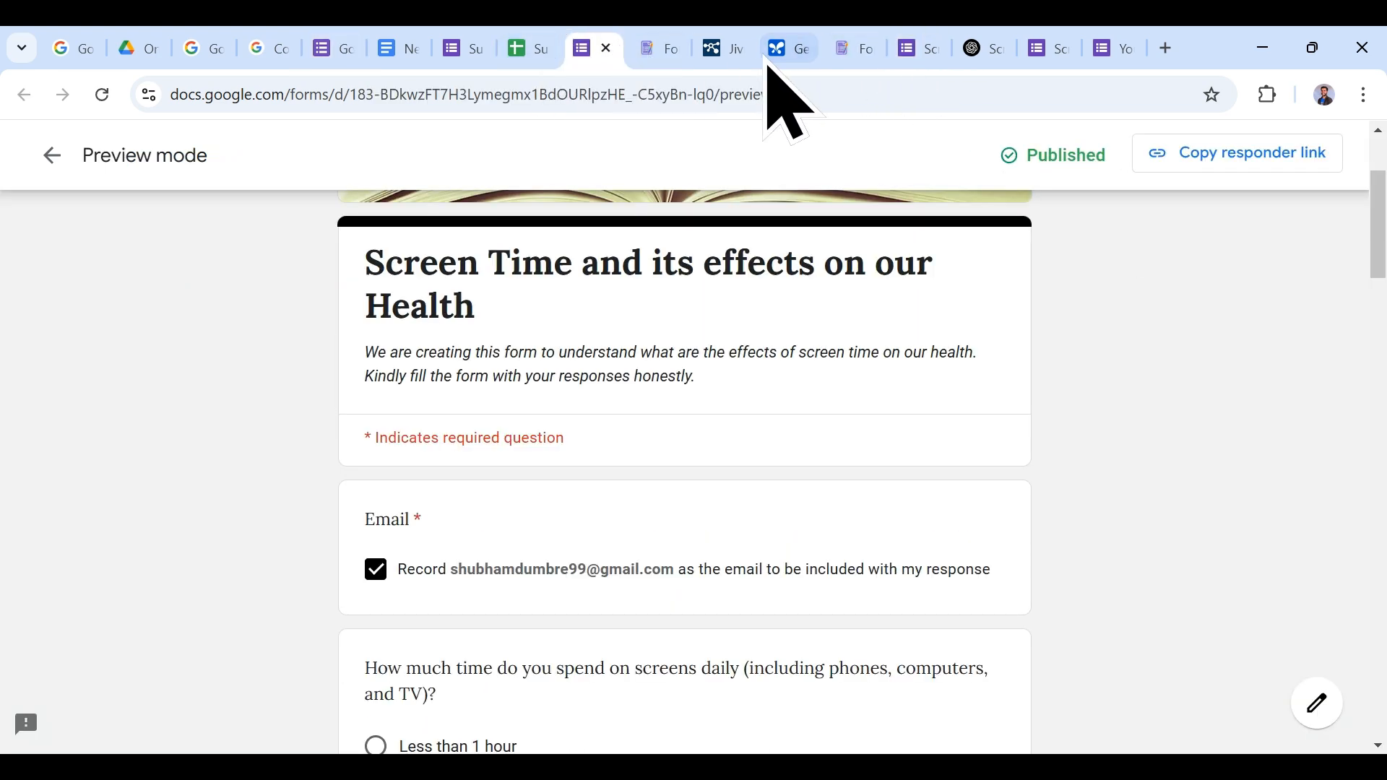
left_click(488, 45)
left_click(778, 156)
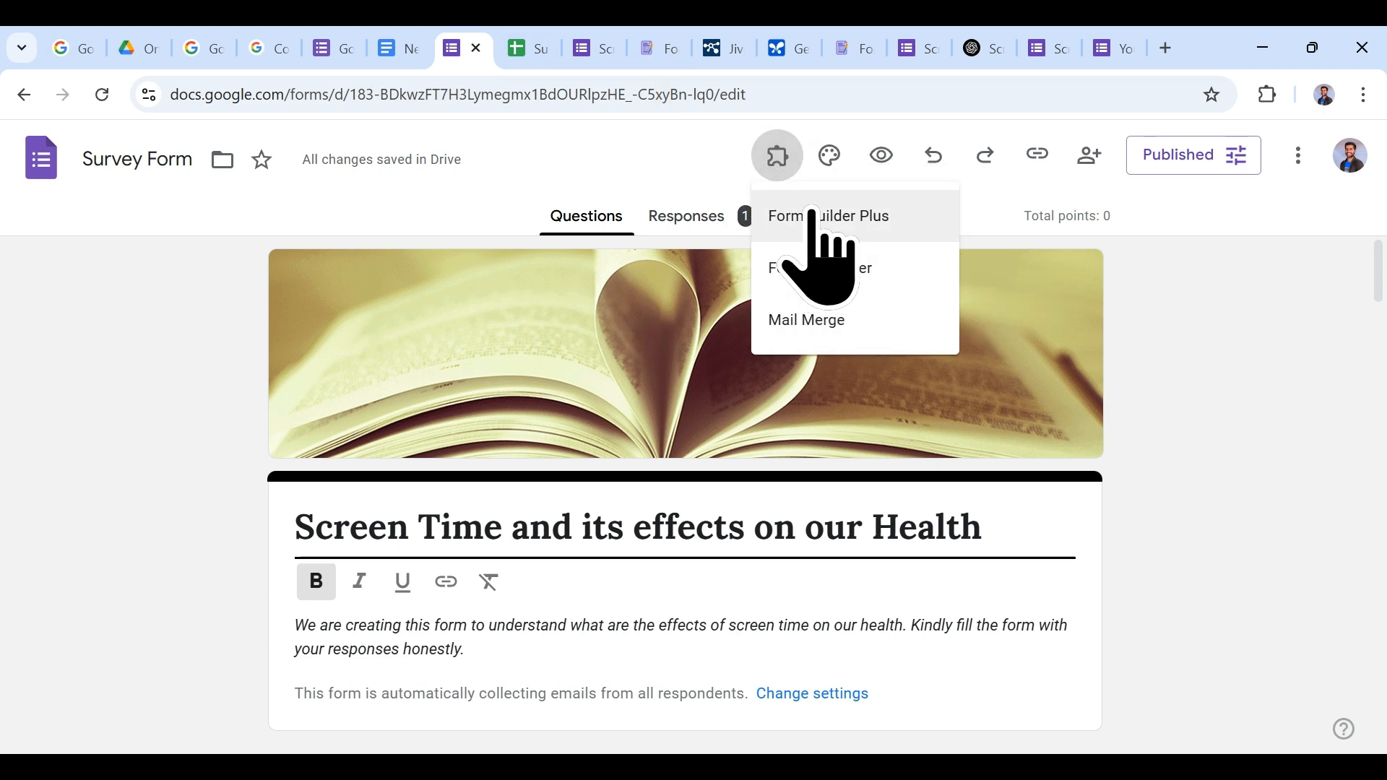
left_click(838, 325)
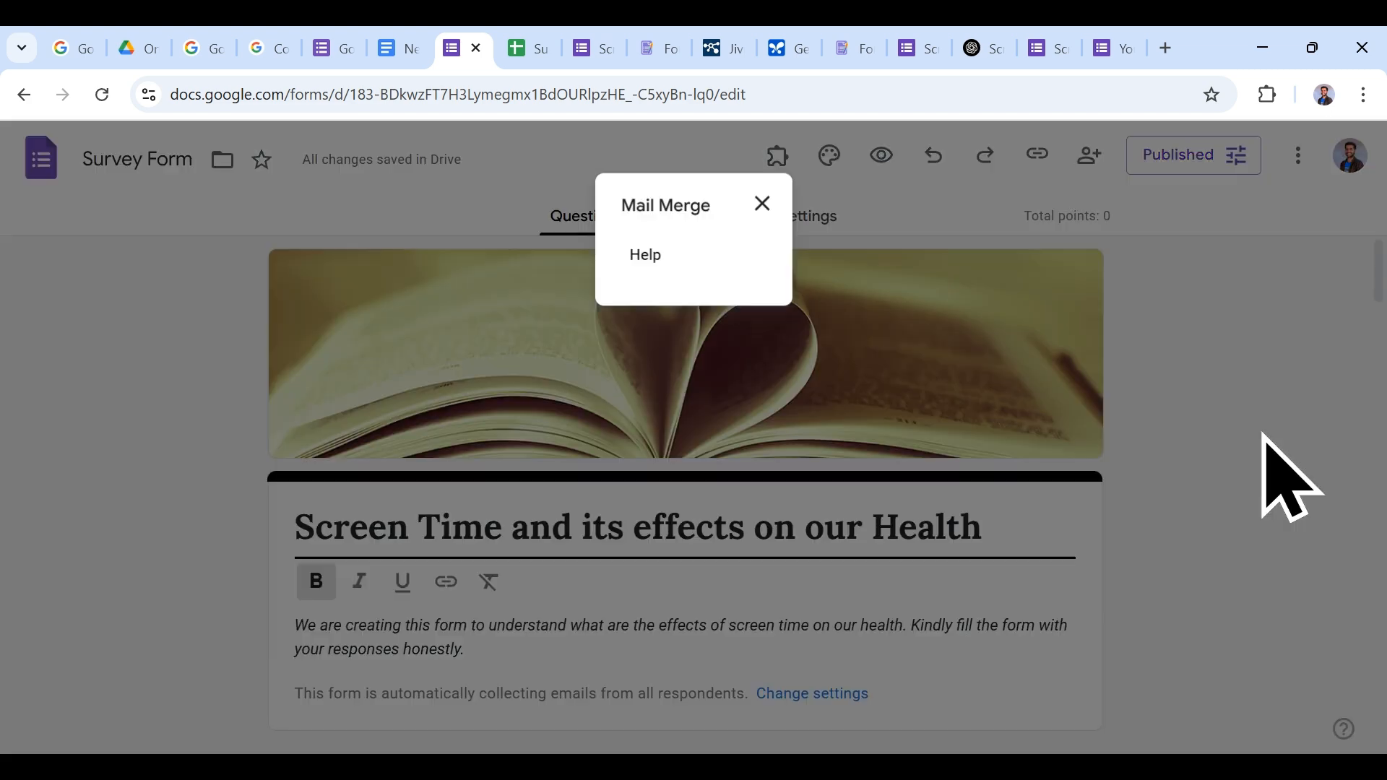
left_click(762, 203)
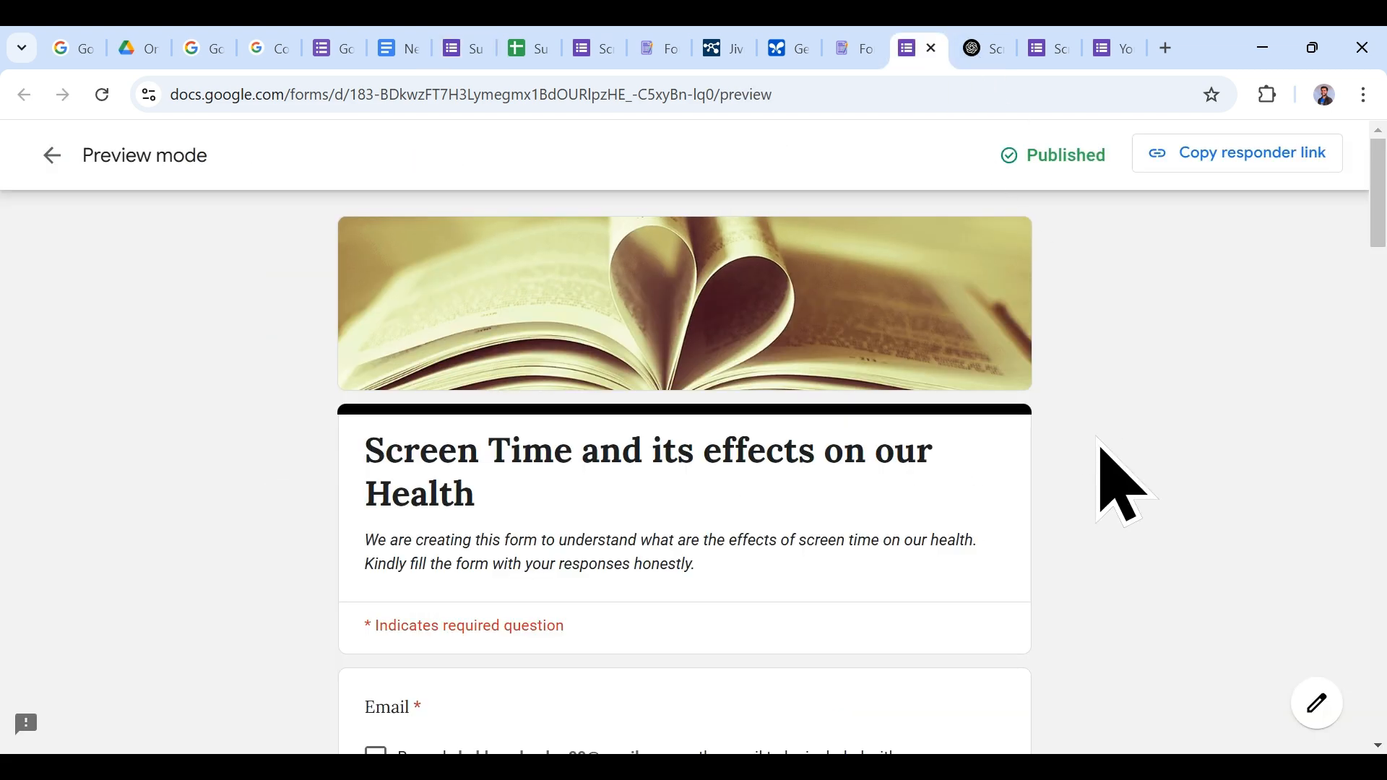